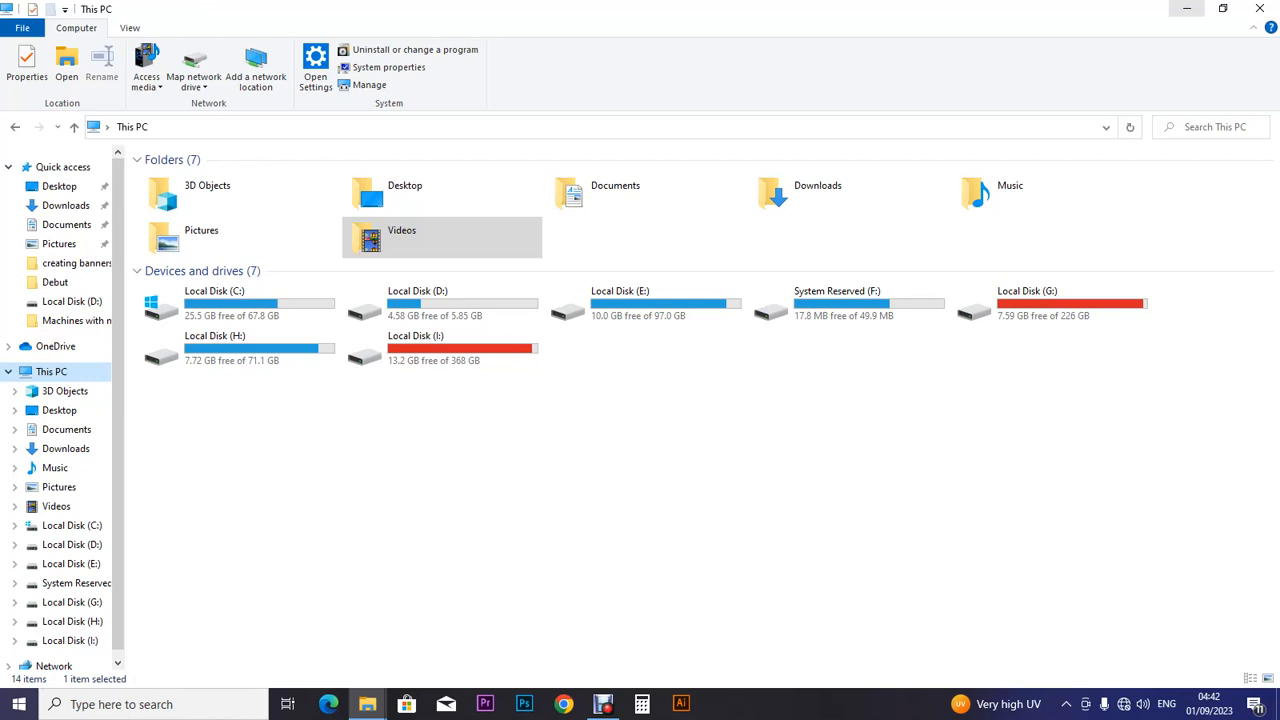
Minimize the open File Explorer windows to reach the desktop and dismiss the expired antivirus notice.
click(1187, 8)
click(1187, 8)
click(1187, 8)
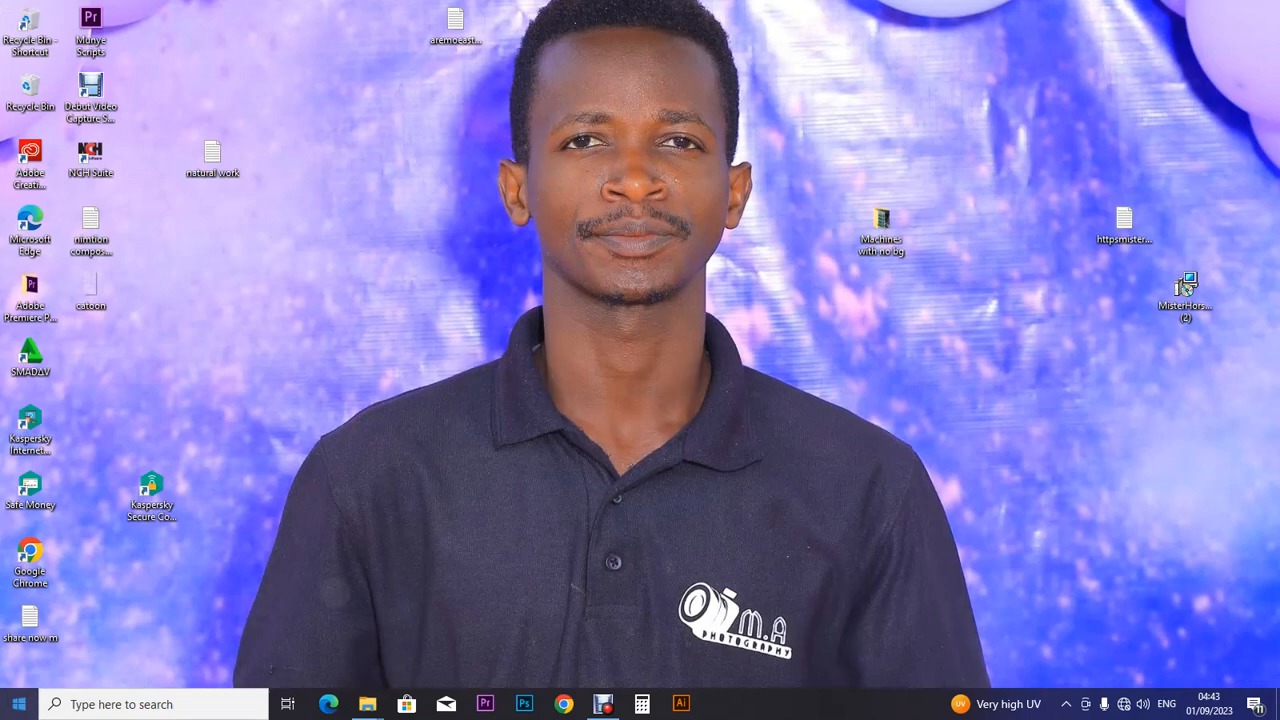
key(super)
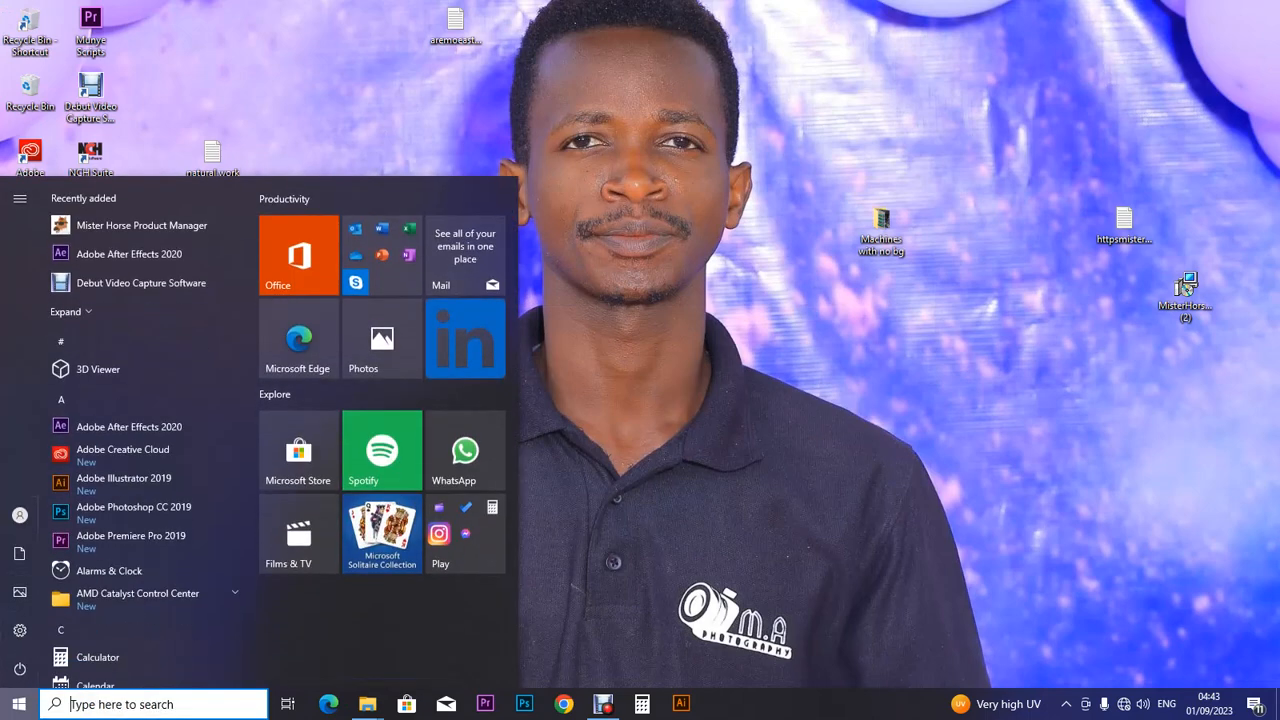
click(124, 513)
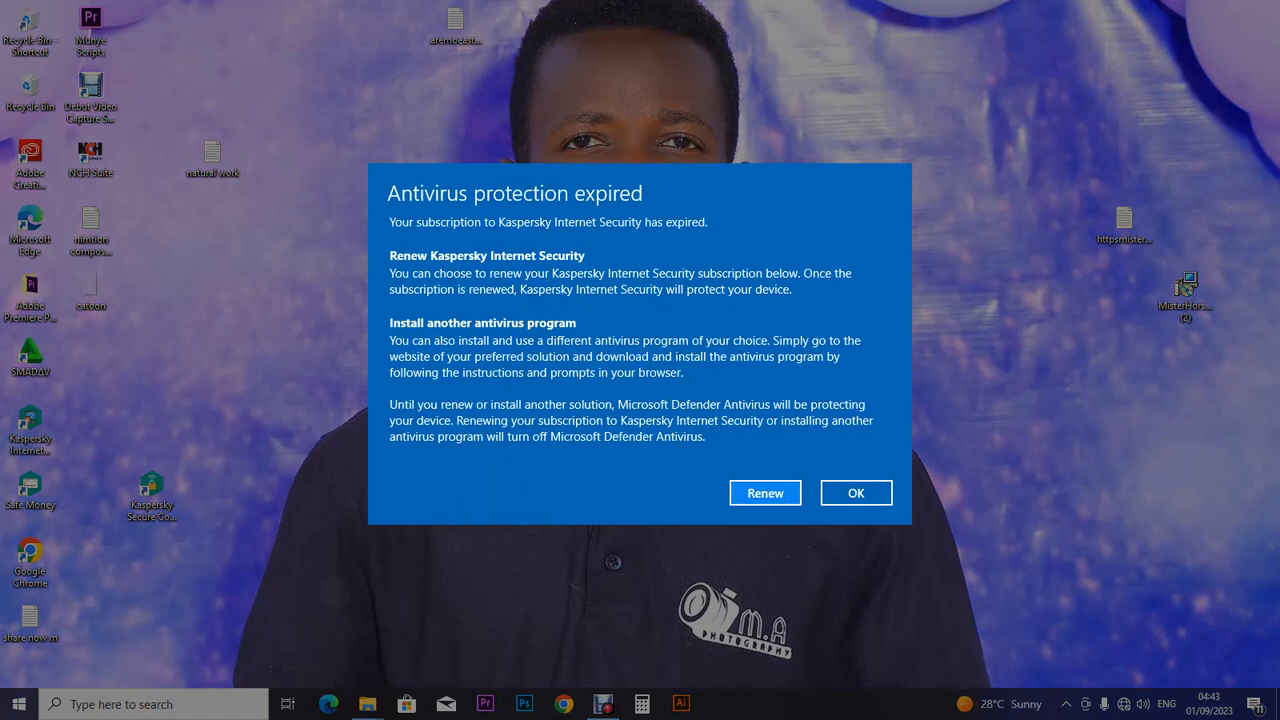
key(Return)
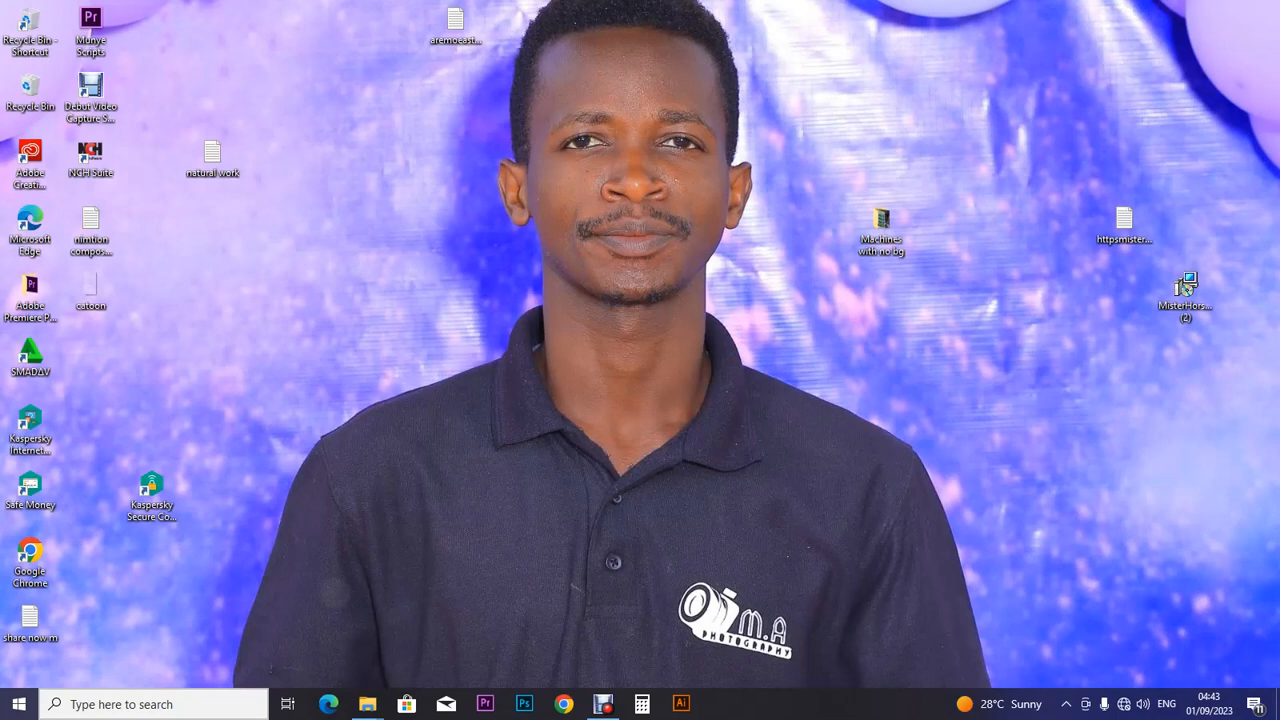
Launch Adobe After Effects 2020 and quit the Adobe Creative Cloud repair prompt.
click(153, 704)
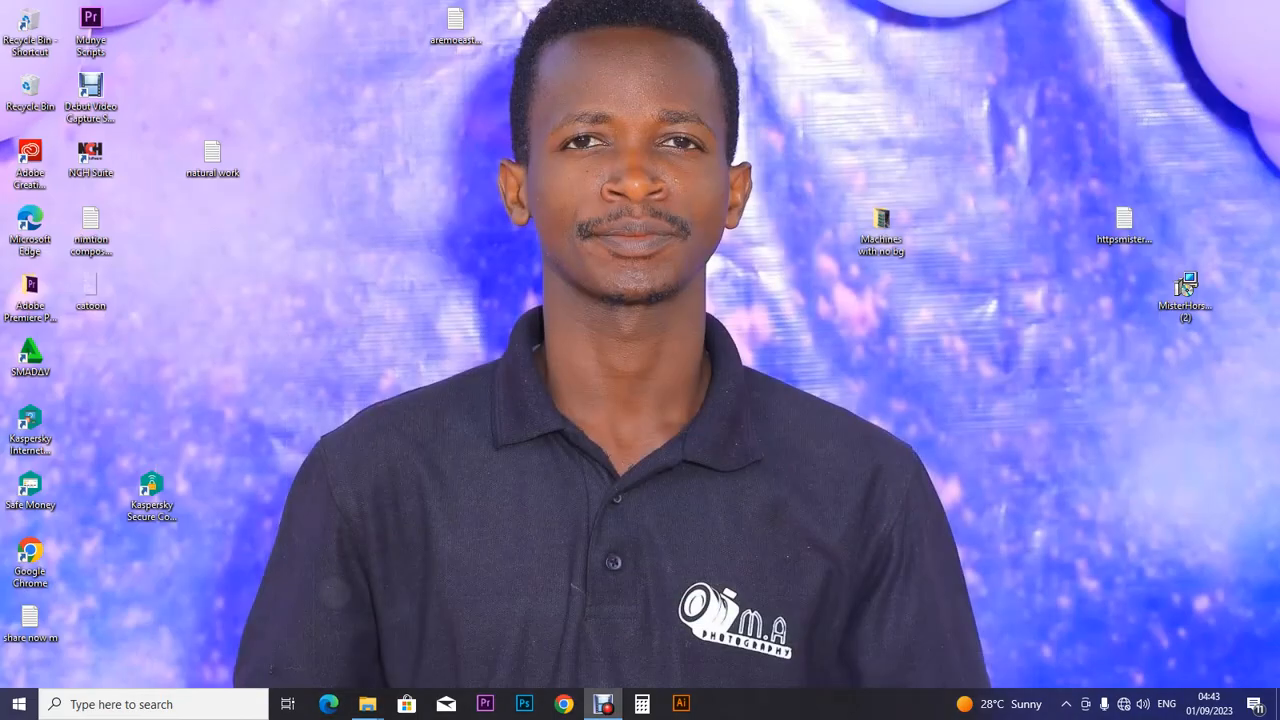
click(150, 704)
key(super)
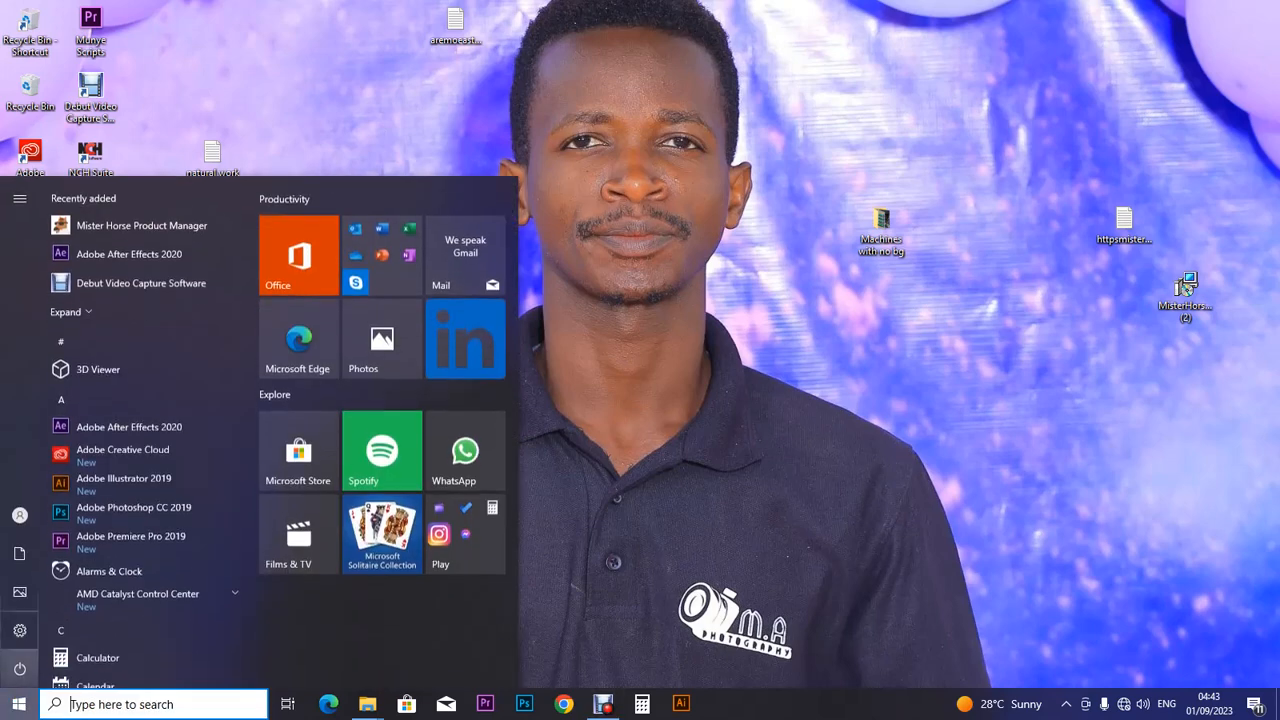
click(330, 596)
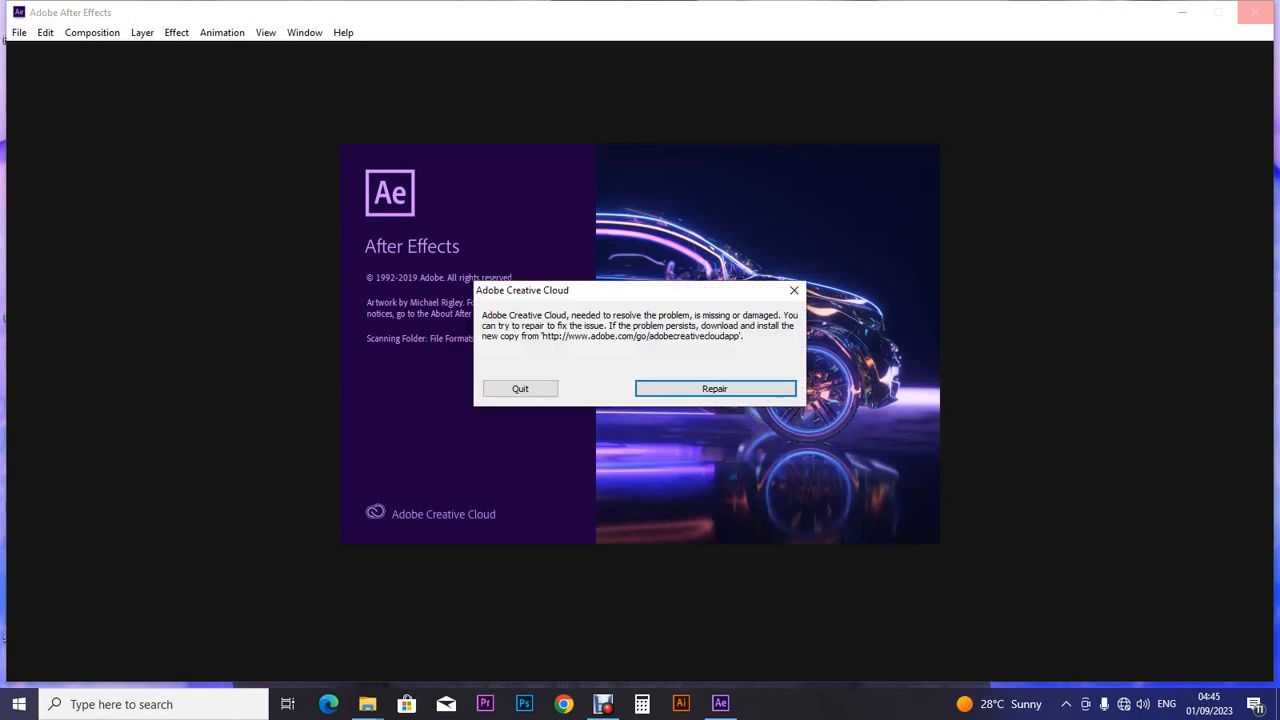
click(520, 389)
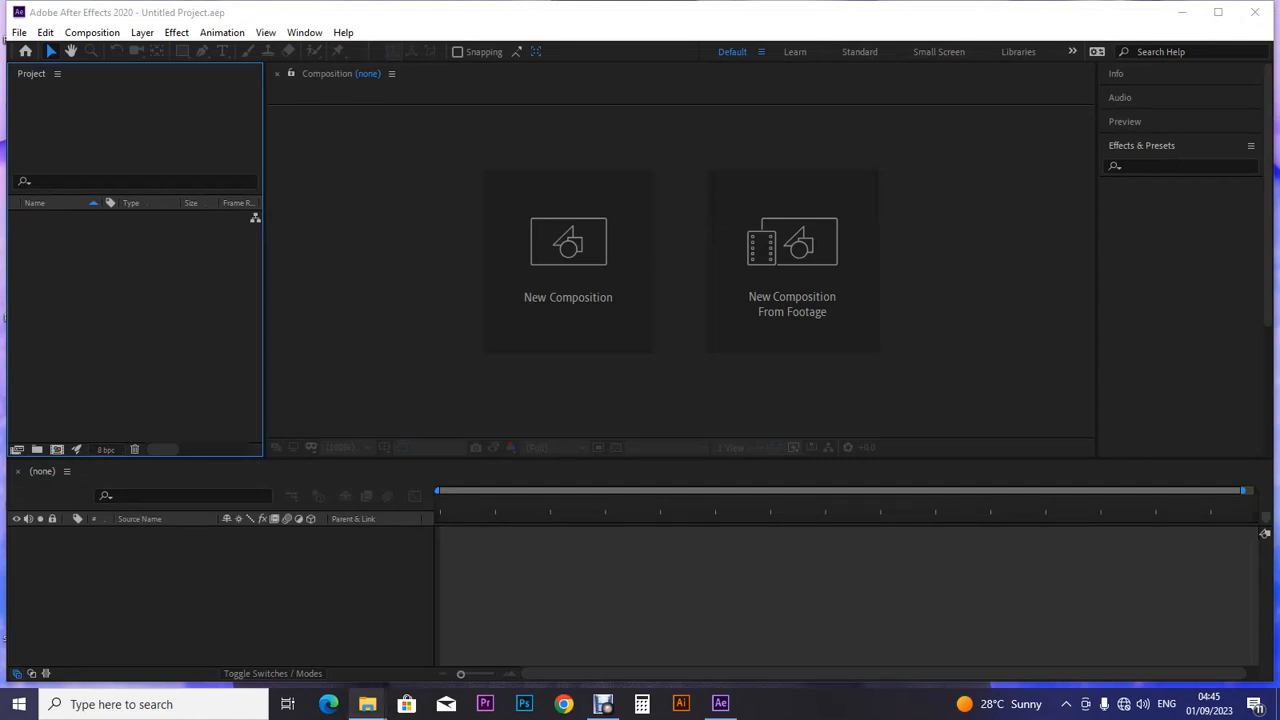
Switch to File Explorer and look through USB Drive (J:), Documents and the Machines with no bg folder on the Desktop.
mouse_move(367, 704)
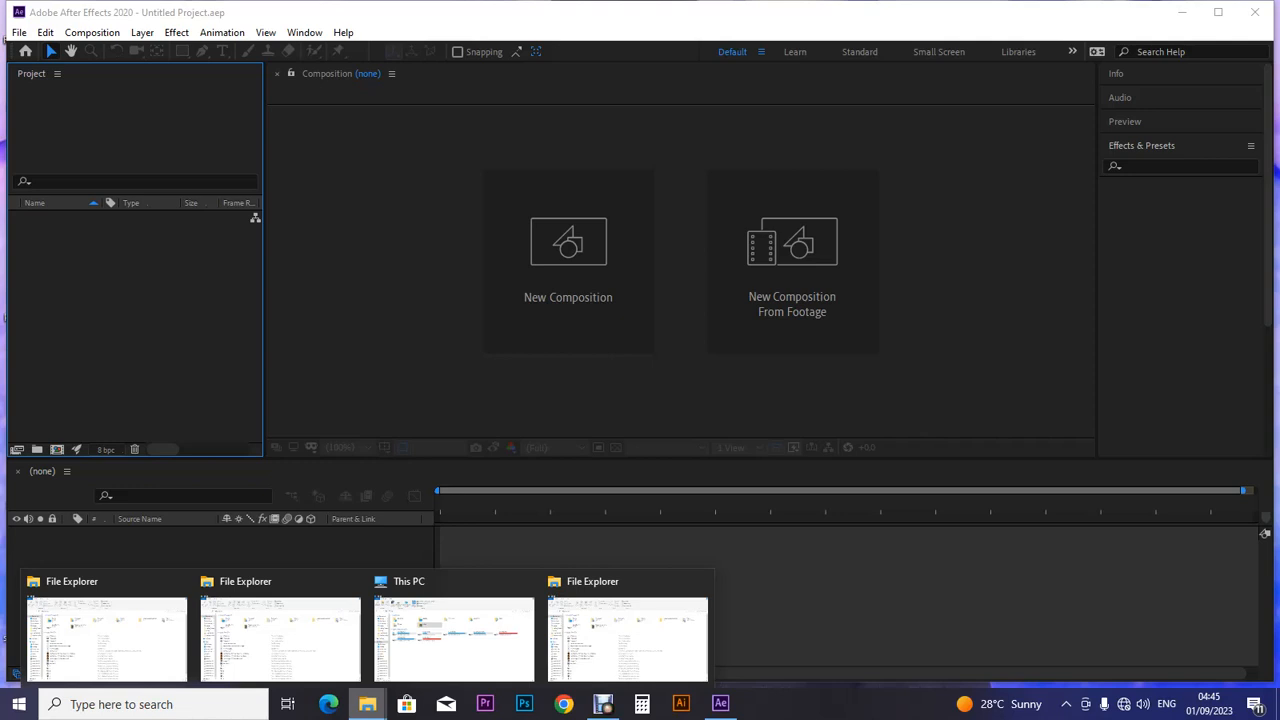
click(454, 630)
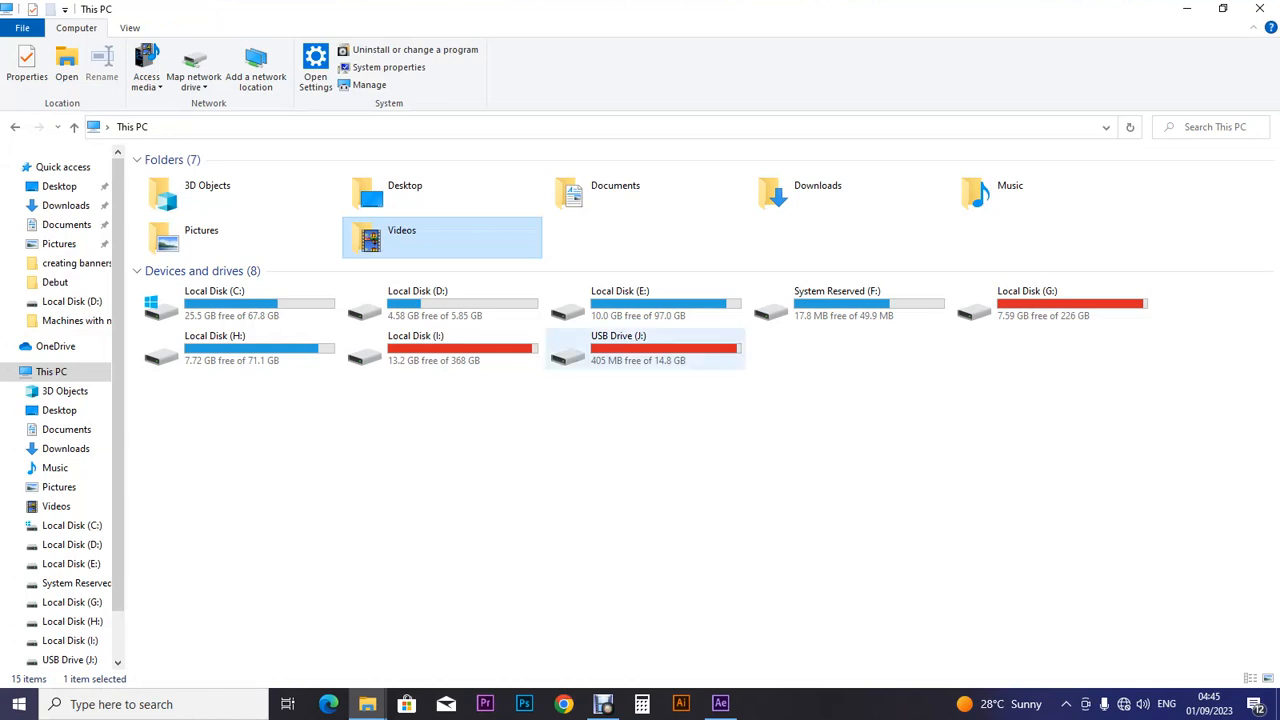
double_click(645, 350)
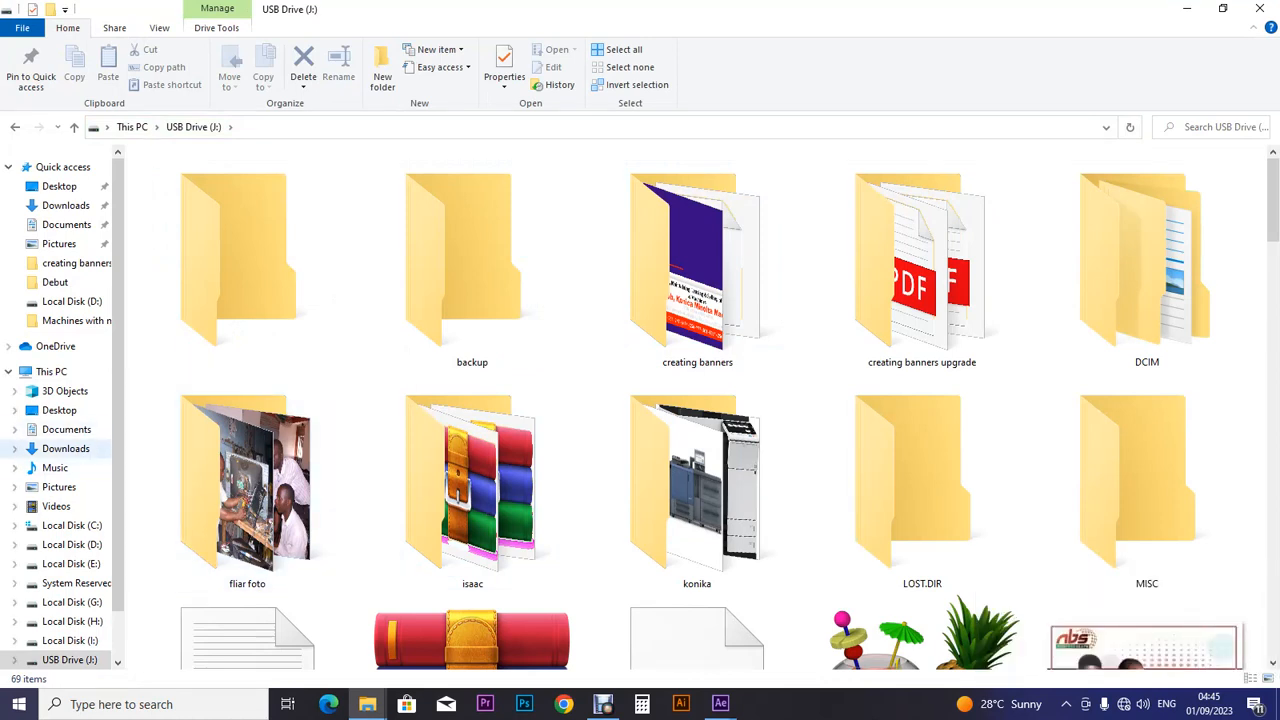
click(66, 429)
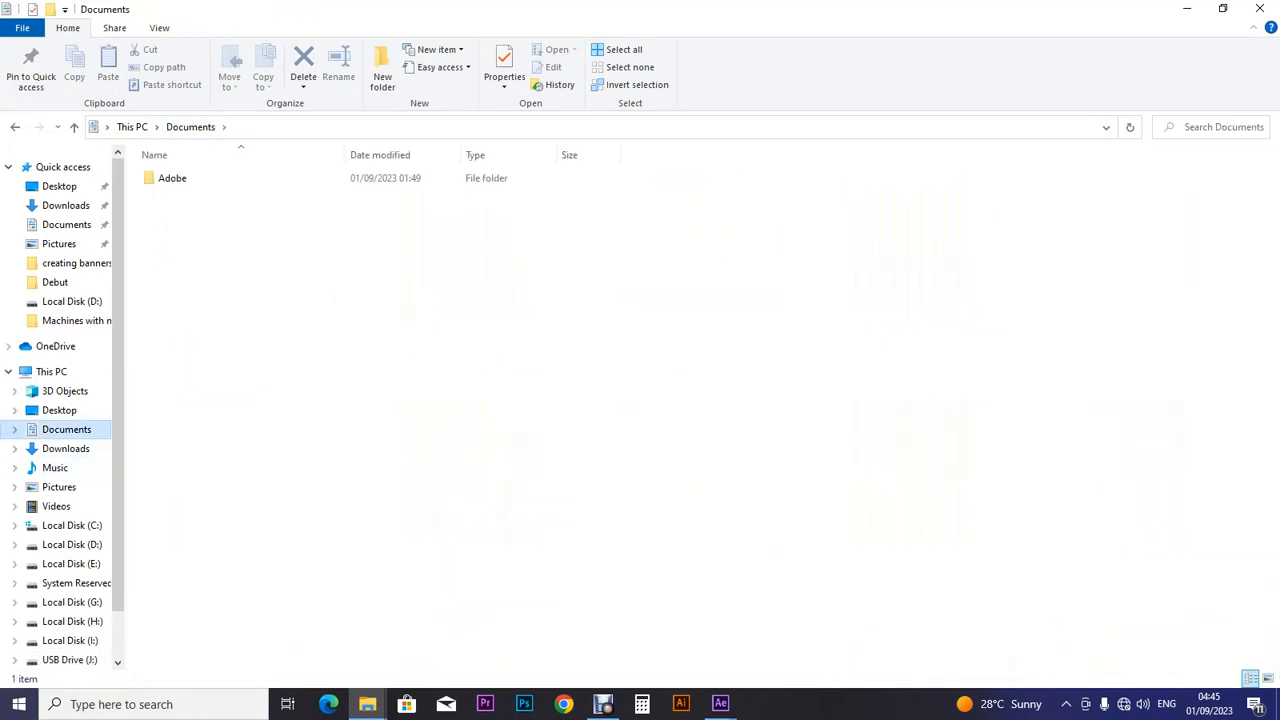
click(59, 410)
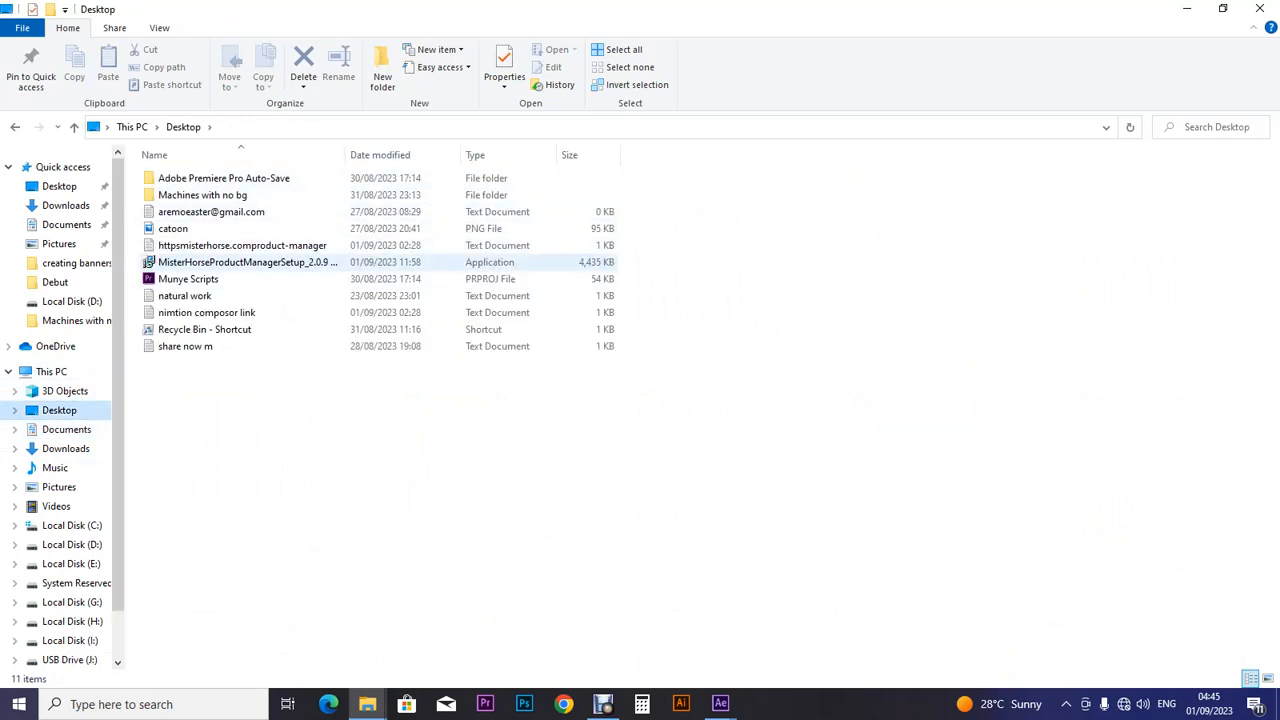
double_click(202, 195)
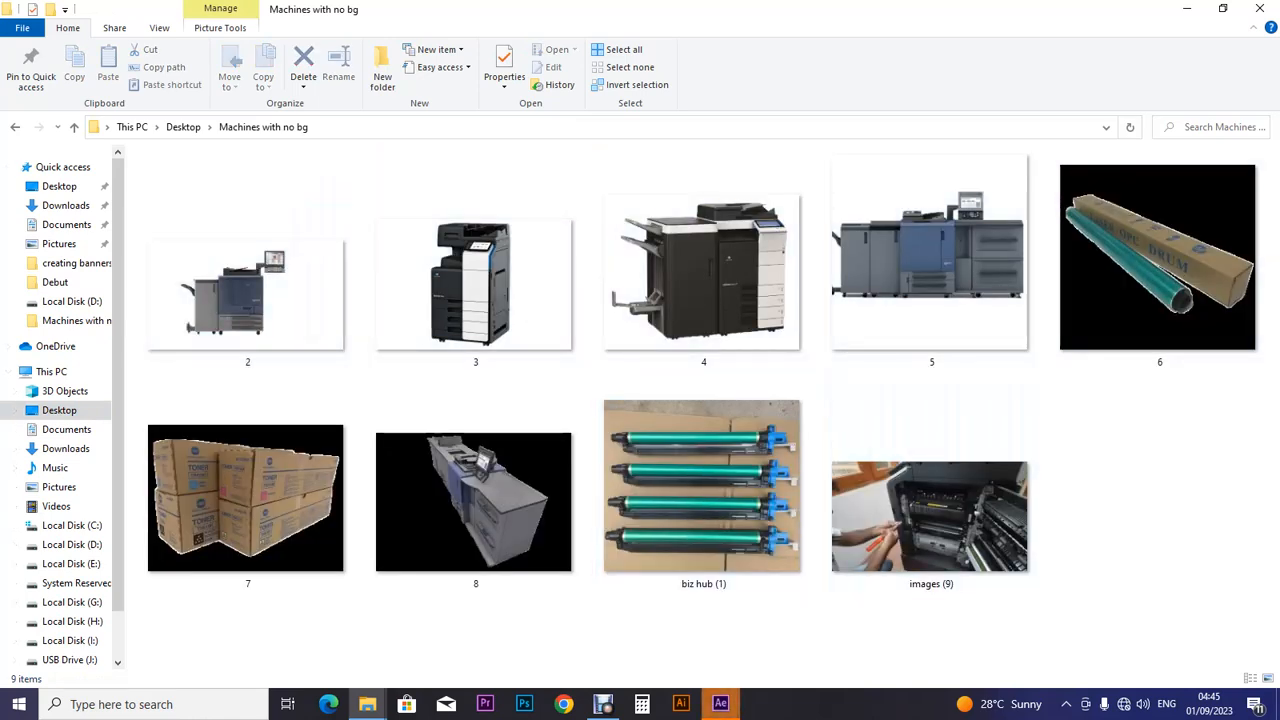
Switch back to After Effects, dismiss the Animation Composer welcome notice and close the Home screen.
click(720, 704)
click(806, 634)
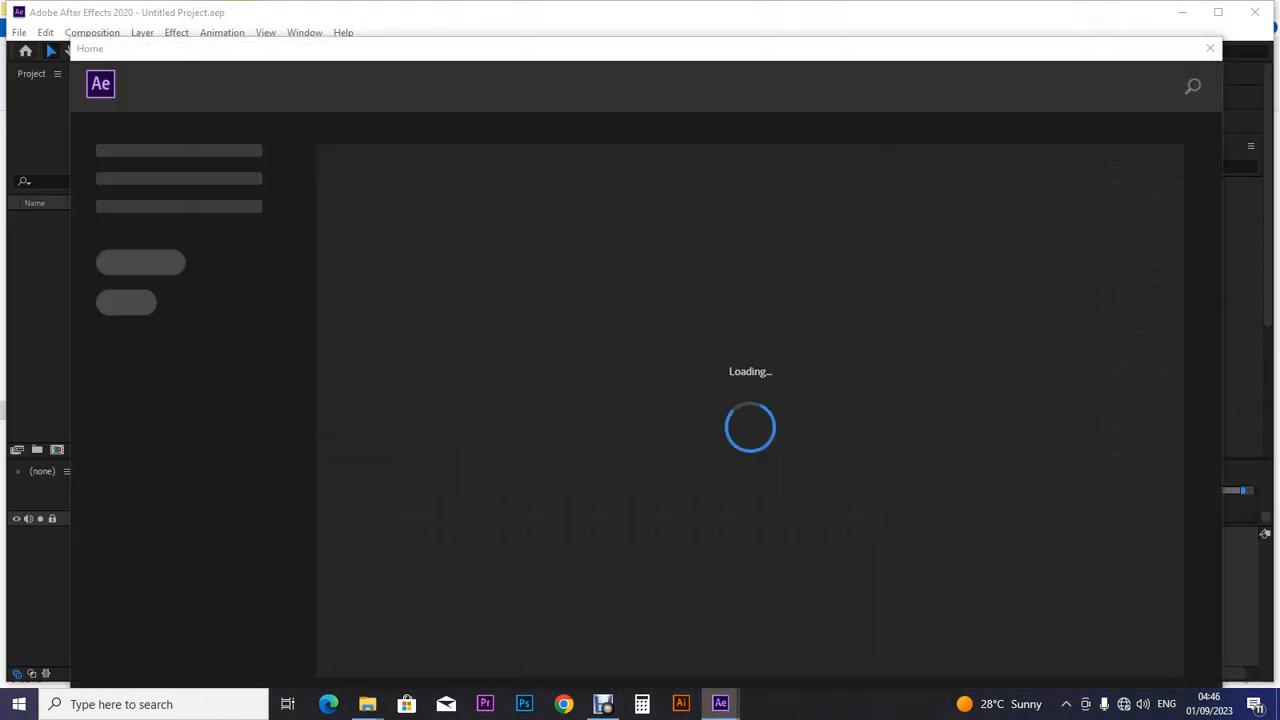
mouse_move(720, 704)
click(806, 630)
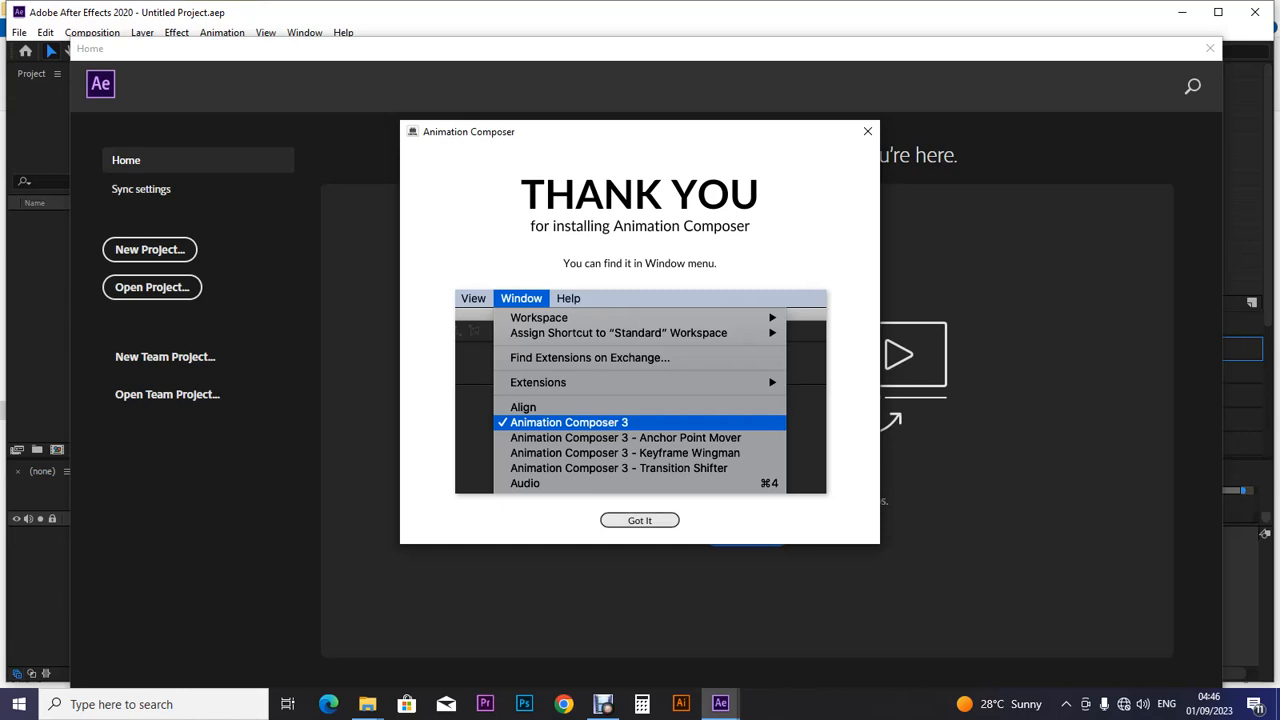
key(Return)
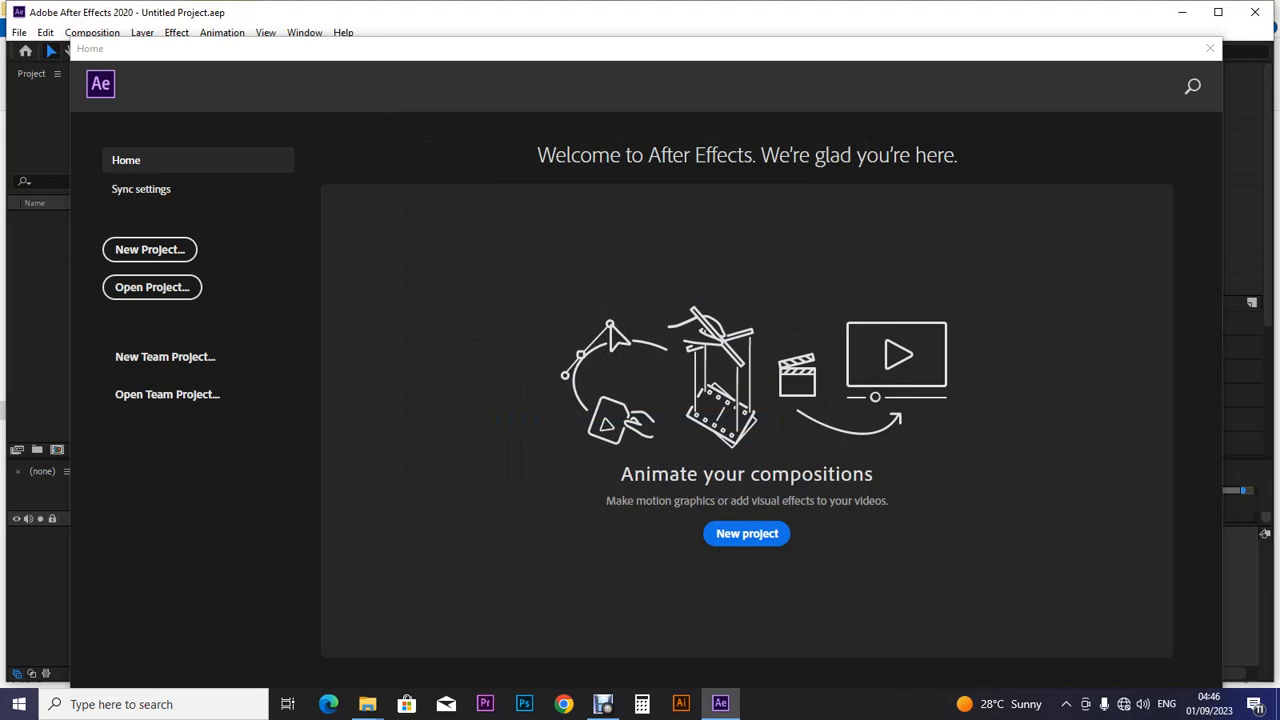
click(1210, 48)
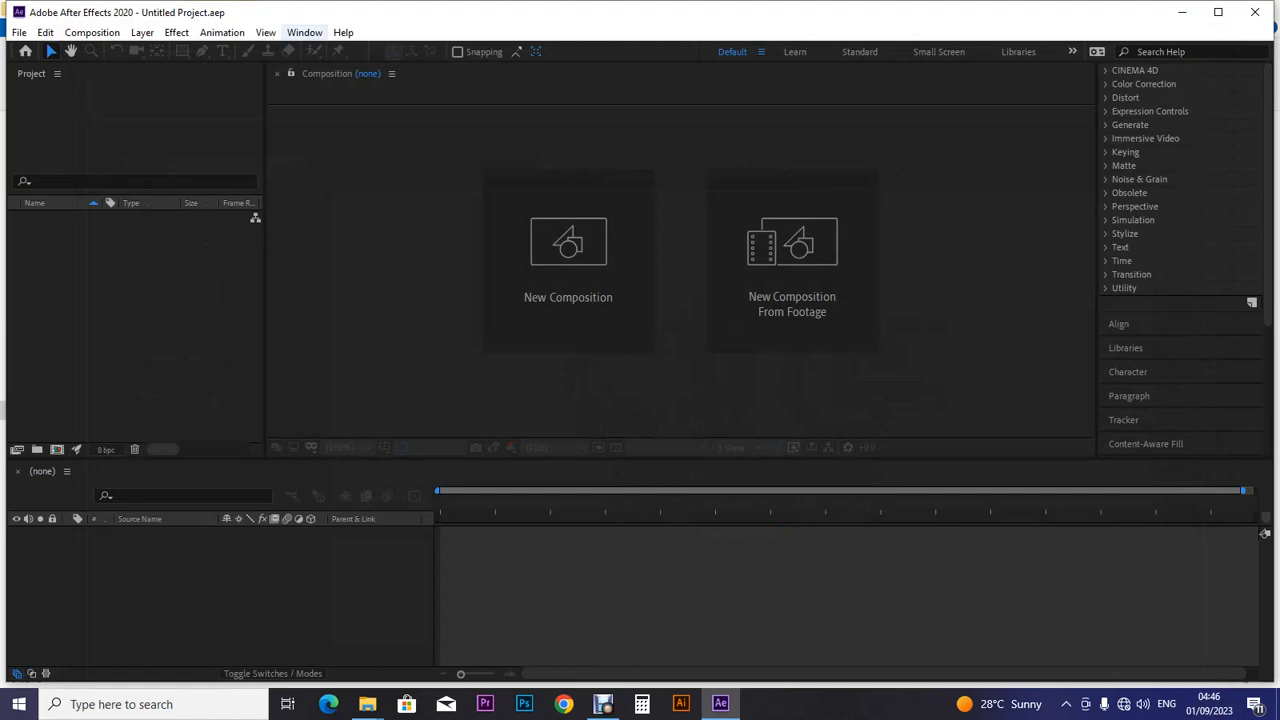
Show Animation Composer 3, dock it between the Composition and effects areas, and narrow it.
click(304, 32)
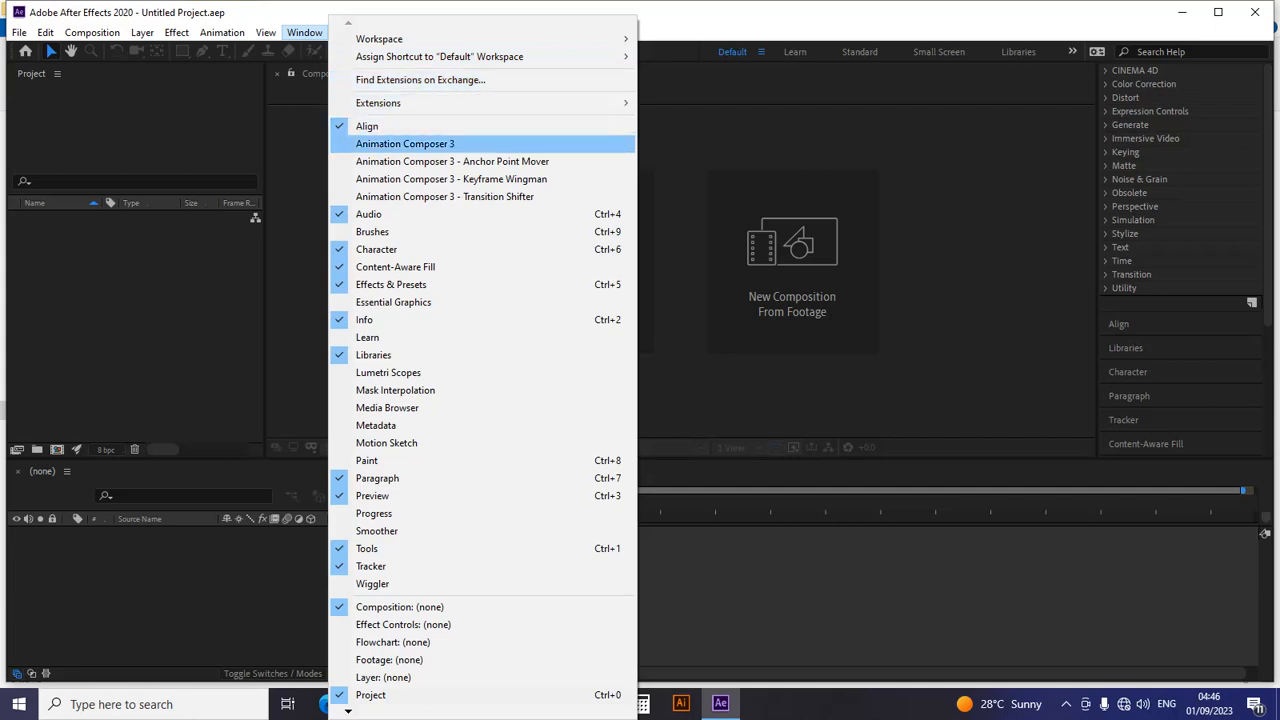
click(404, 143)
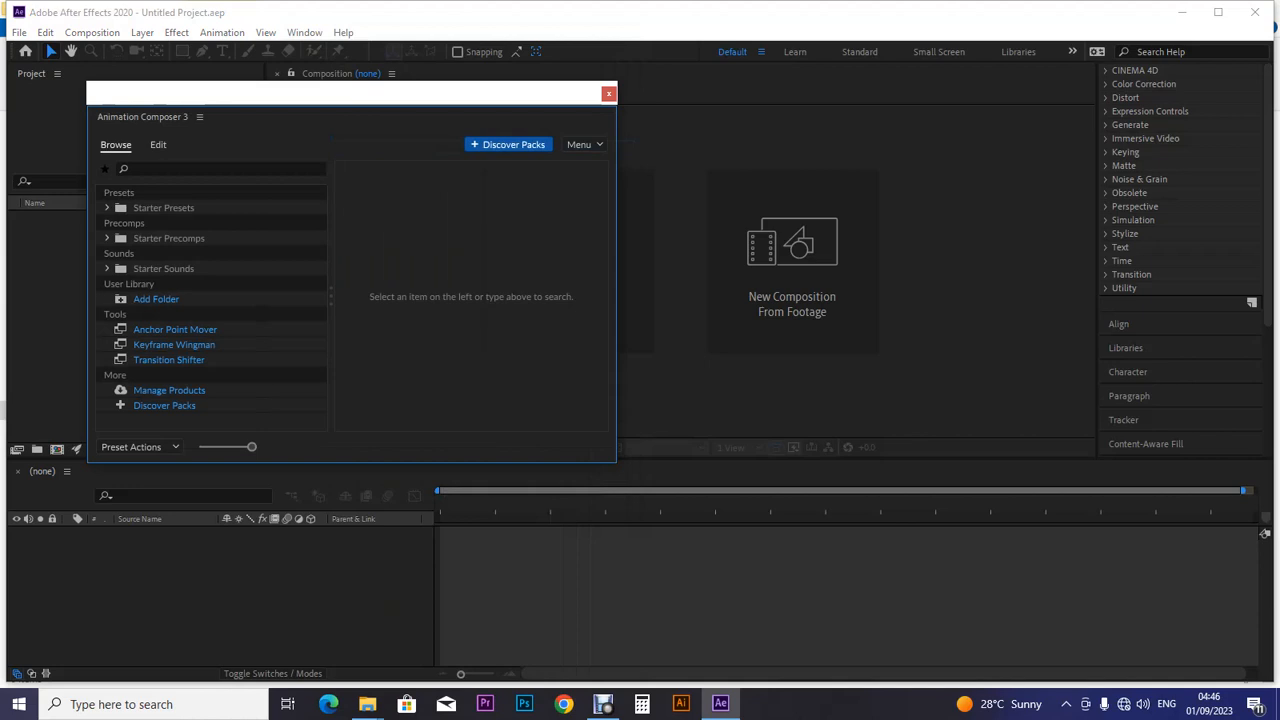
drag(142, 116, 1186, 540)
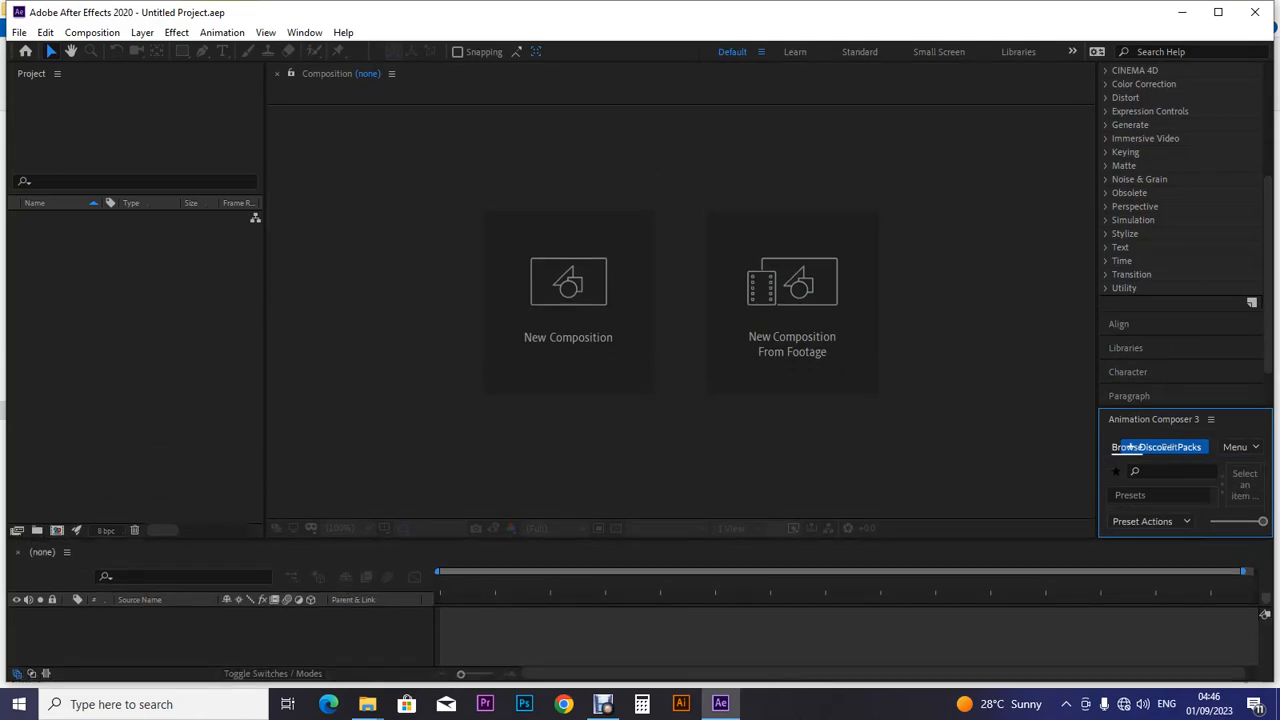
click(1160, 471)
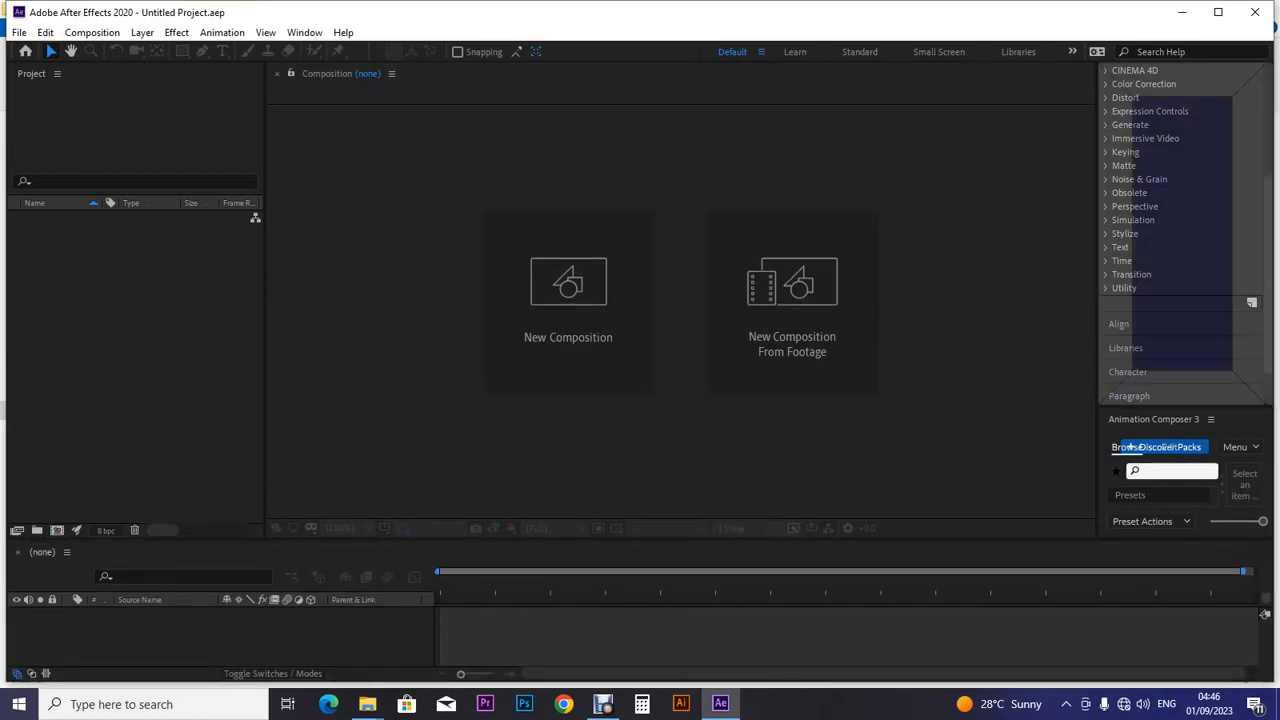
drag(1153, 419, 1117, 234)
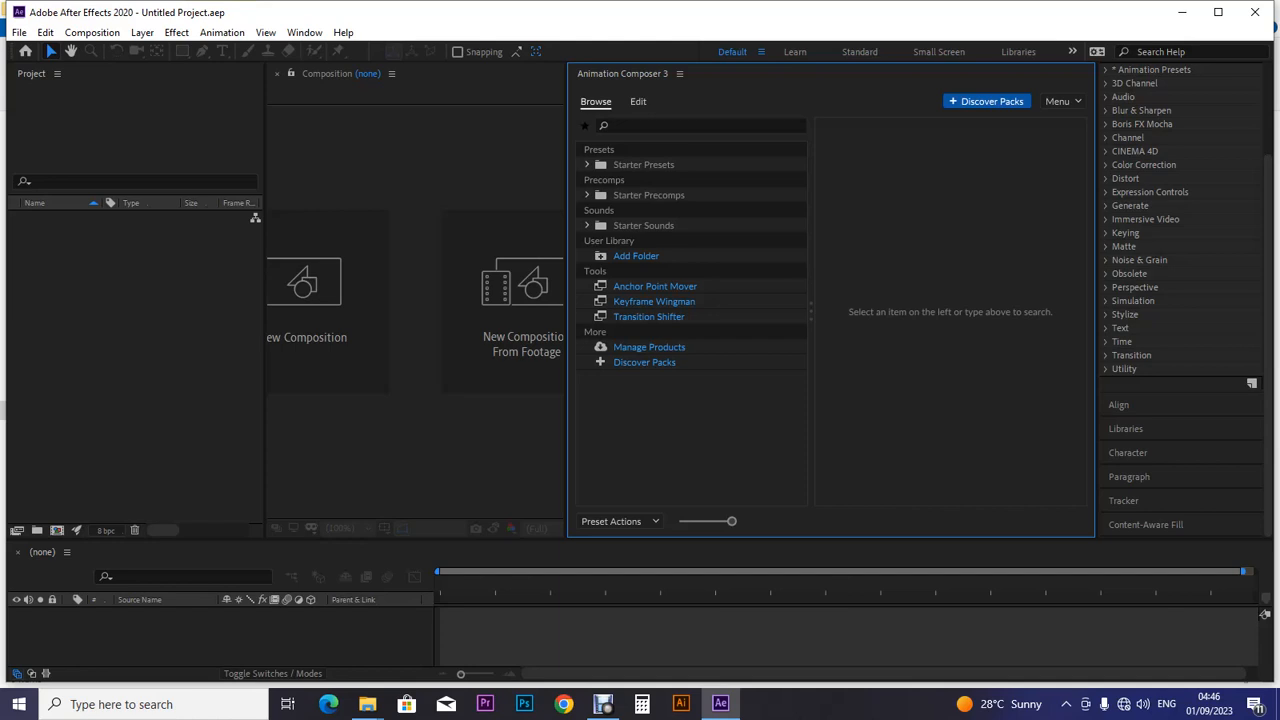
drag(566, 300, 763, 300)
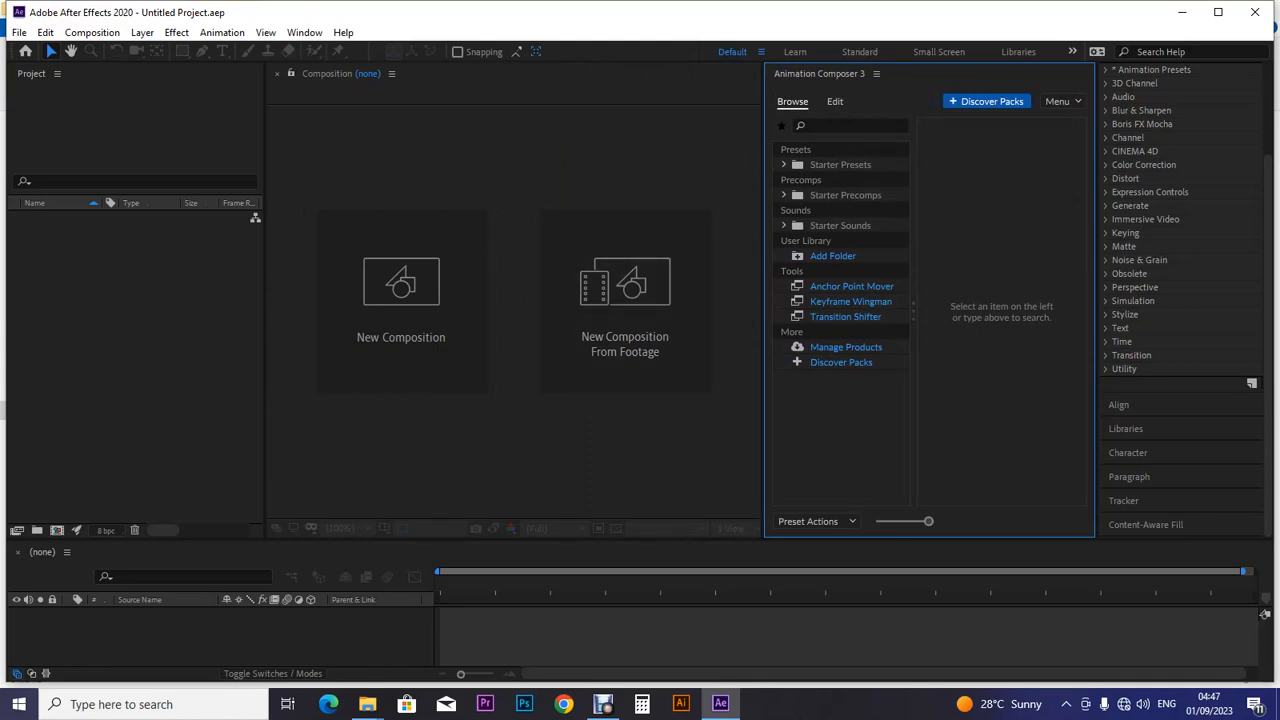
Switch to File Explorer and open the creating banners upgrade folder on USB Drive (J:).
click(367, 704)
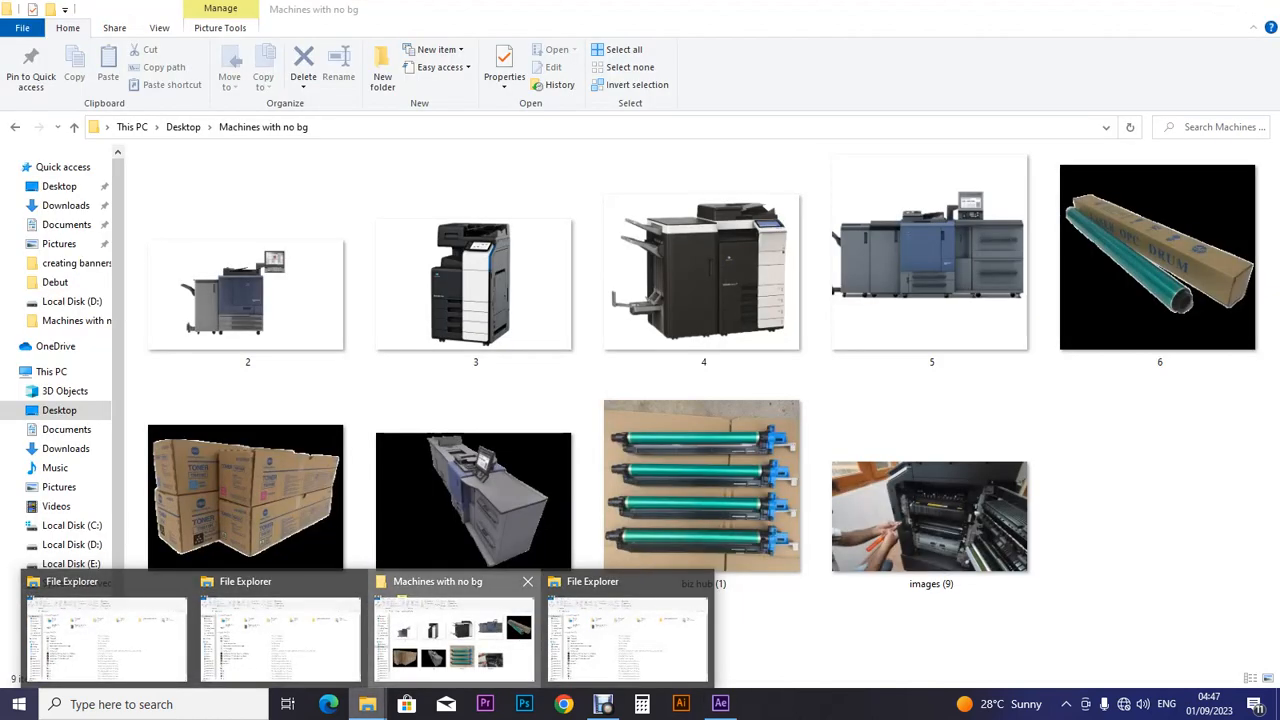
click(454, 635)
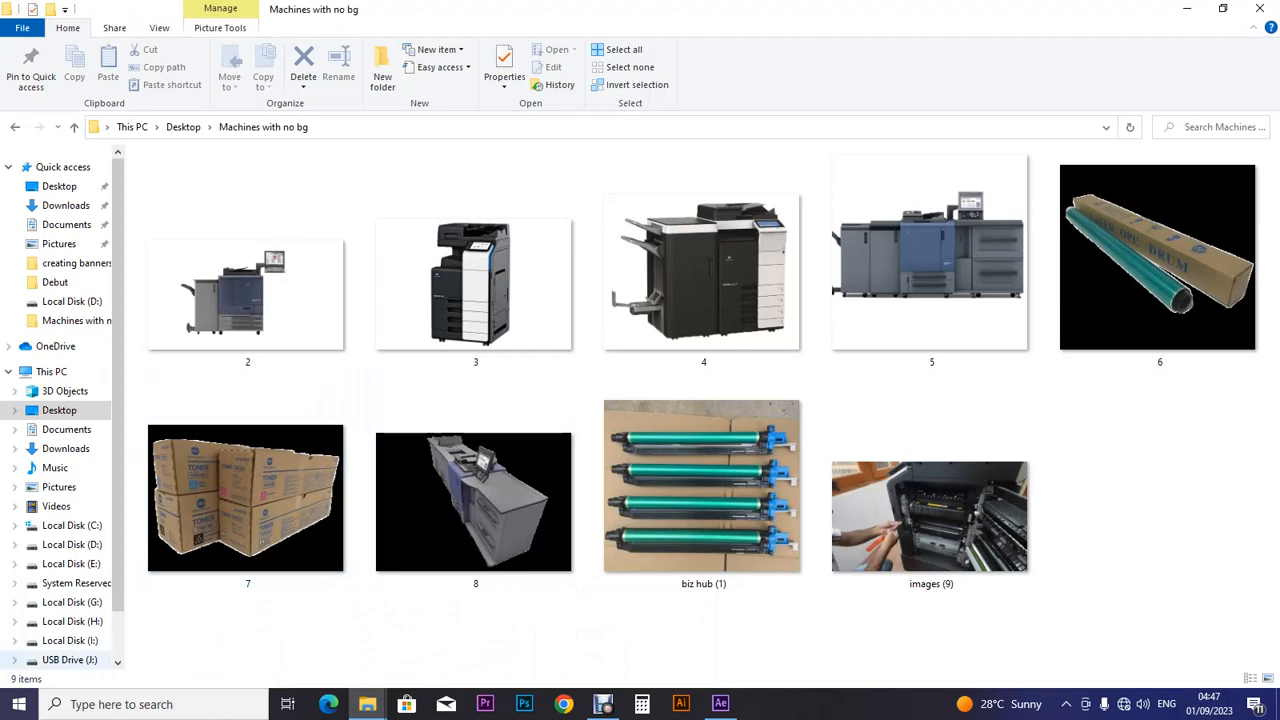
click(69, 660)
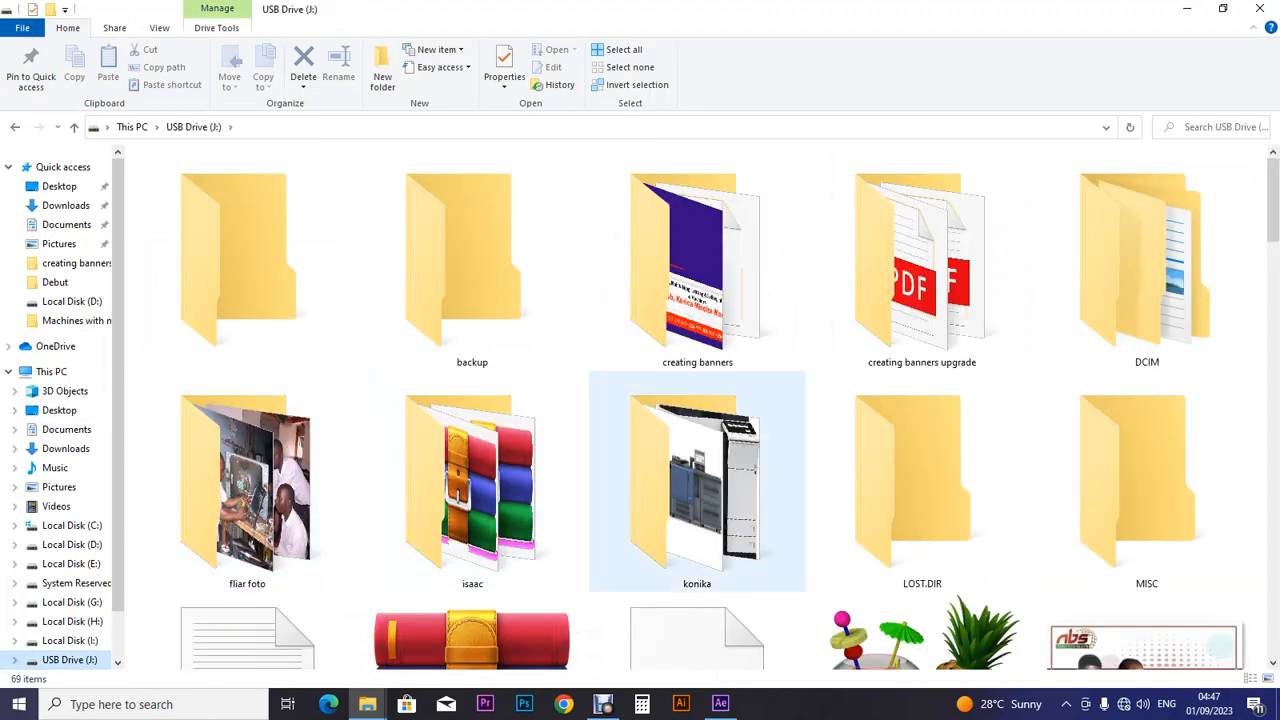
double_click(920, 265)
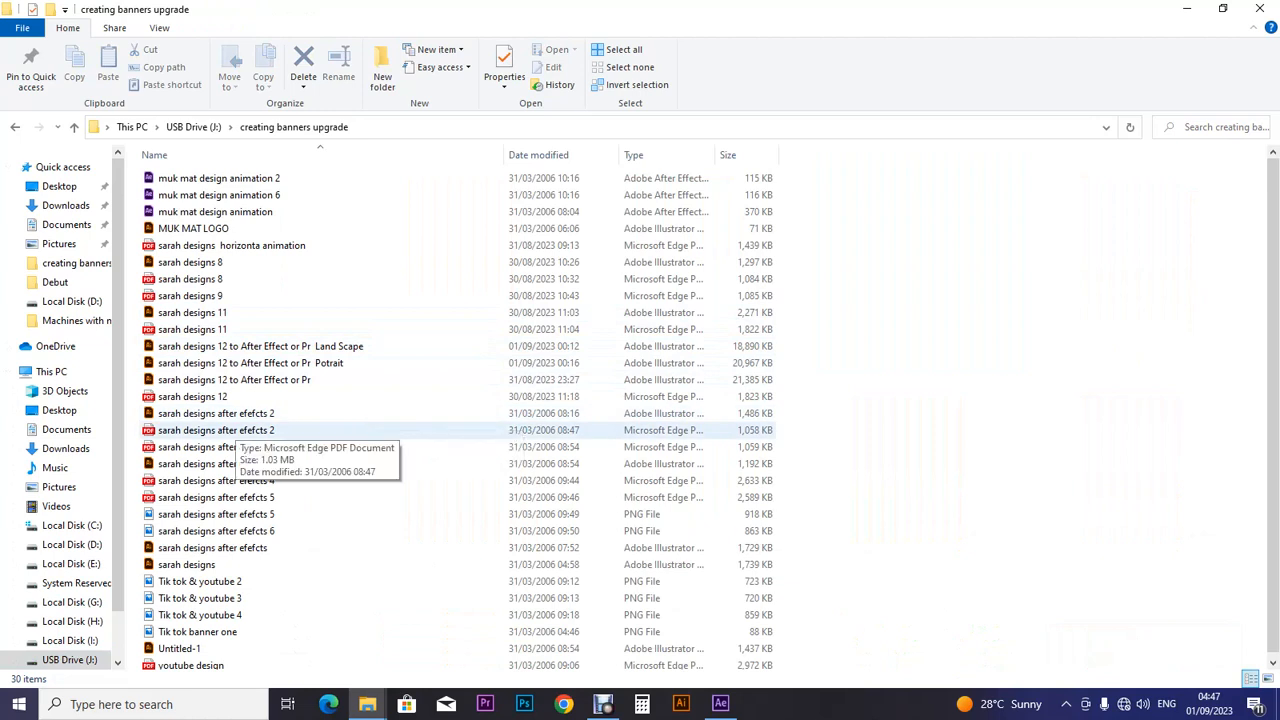
Copy the two Illustrator files of design 12 to After Effect or Pr, the Land Scape and Potrait versions.
click(260, 346)
right_click(280, 346)
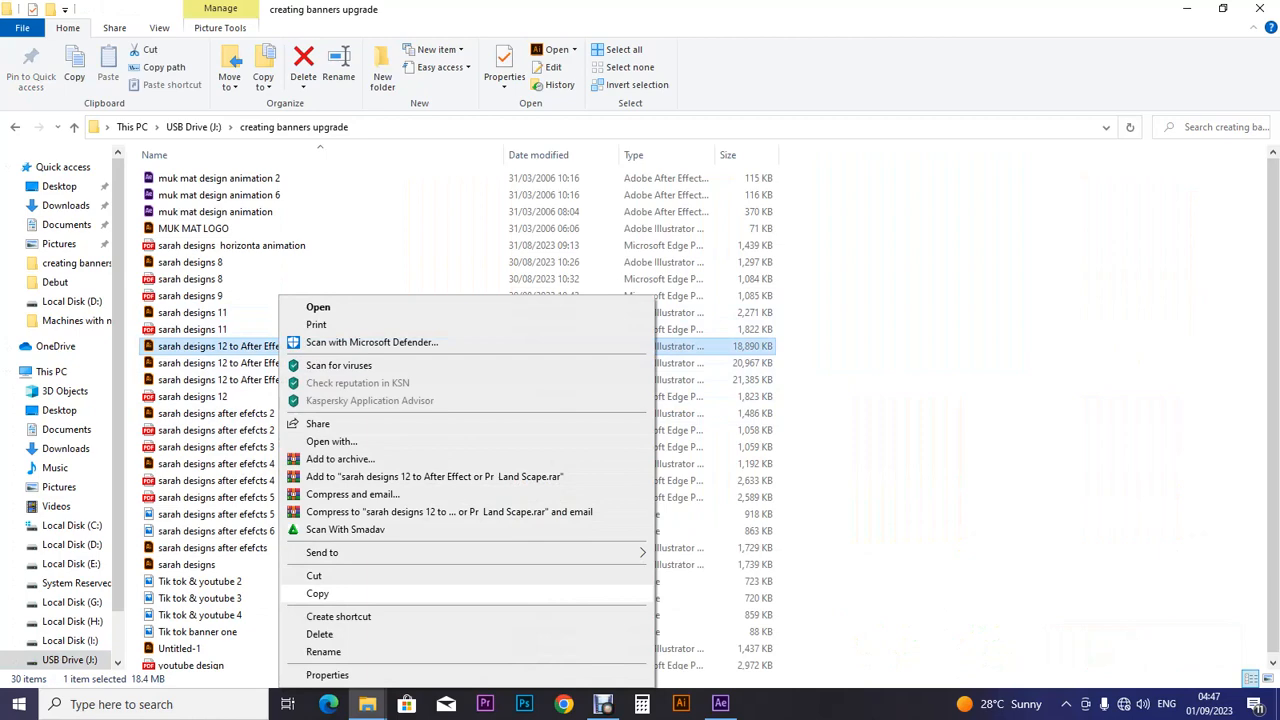
click(133, 345)
drag(133, 345, 196, 364)
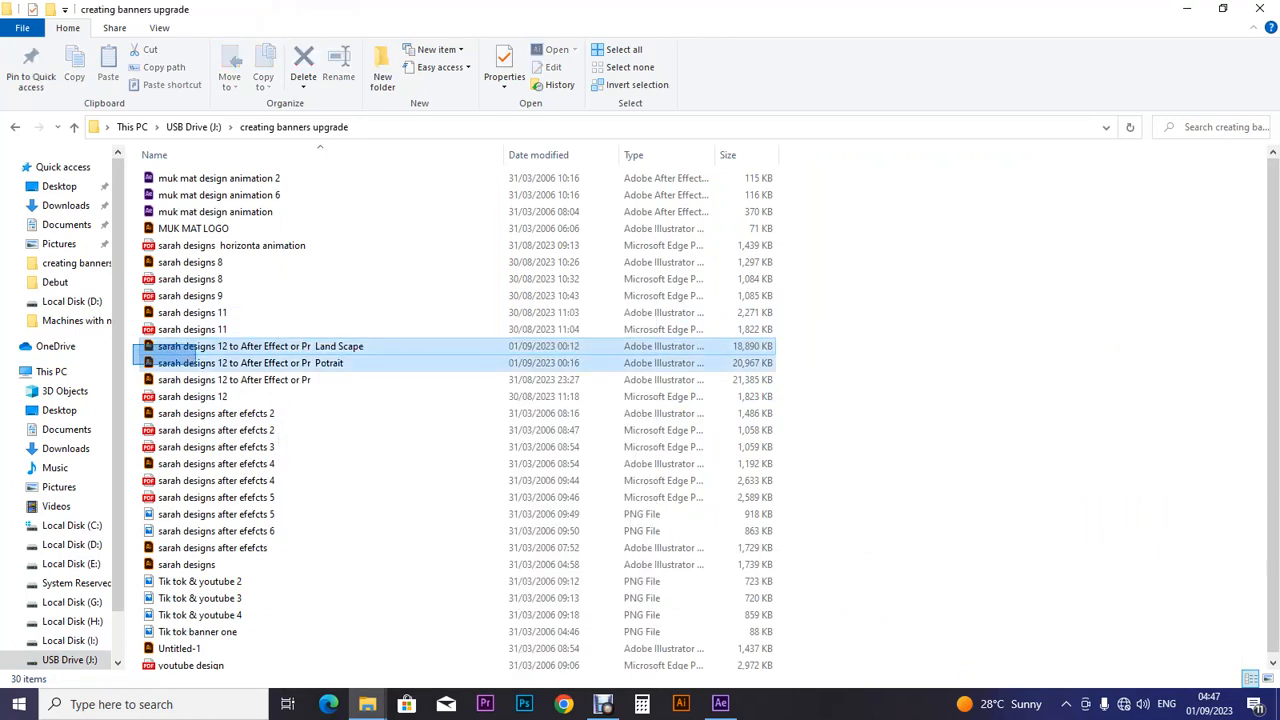
right_click(197, 363)
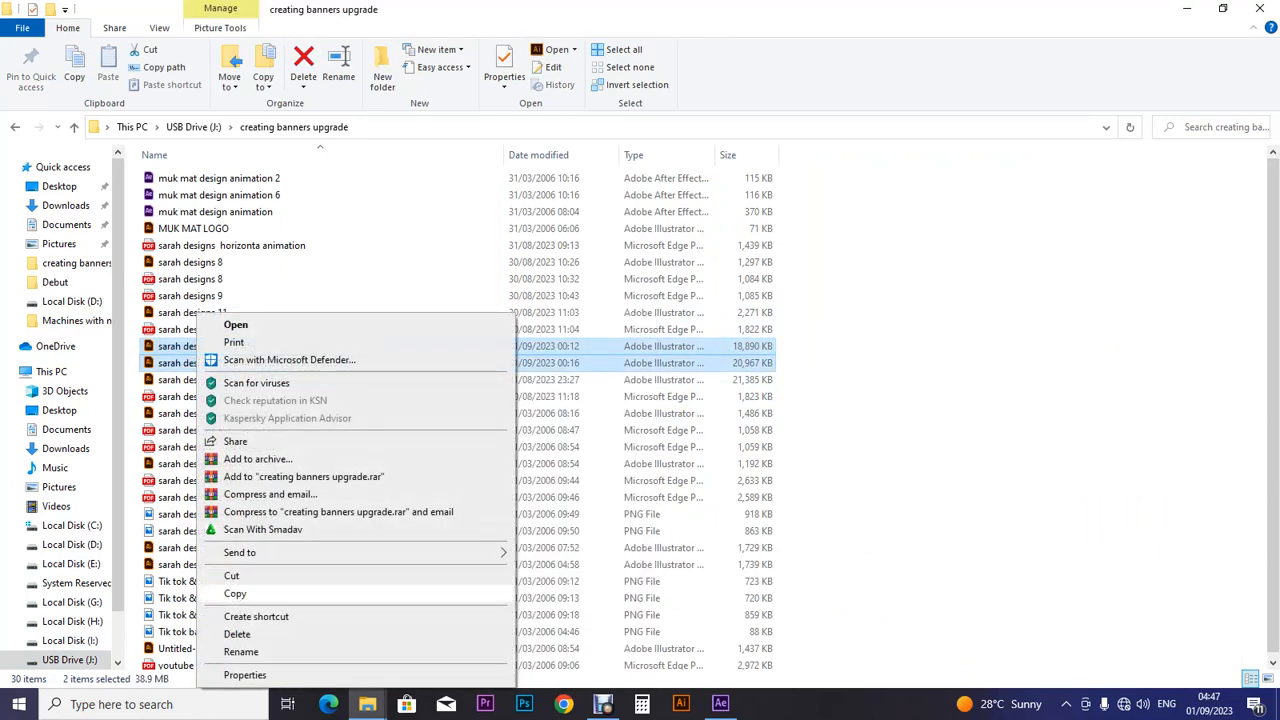
click(235, 593)
Uncover the desktop behind the windows and paste the two copied Illustrator files onto it.
drag(482, 9, 523, 122)
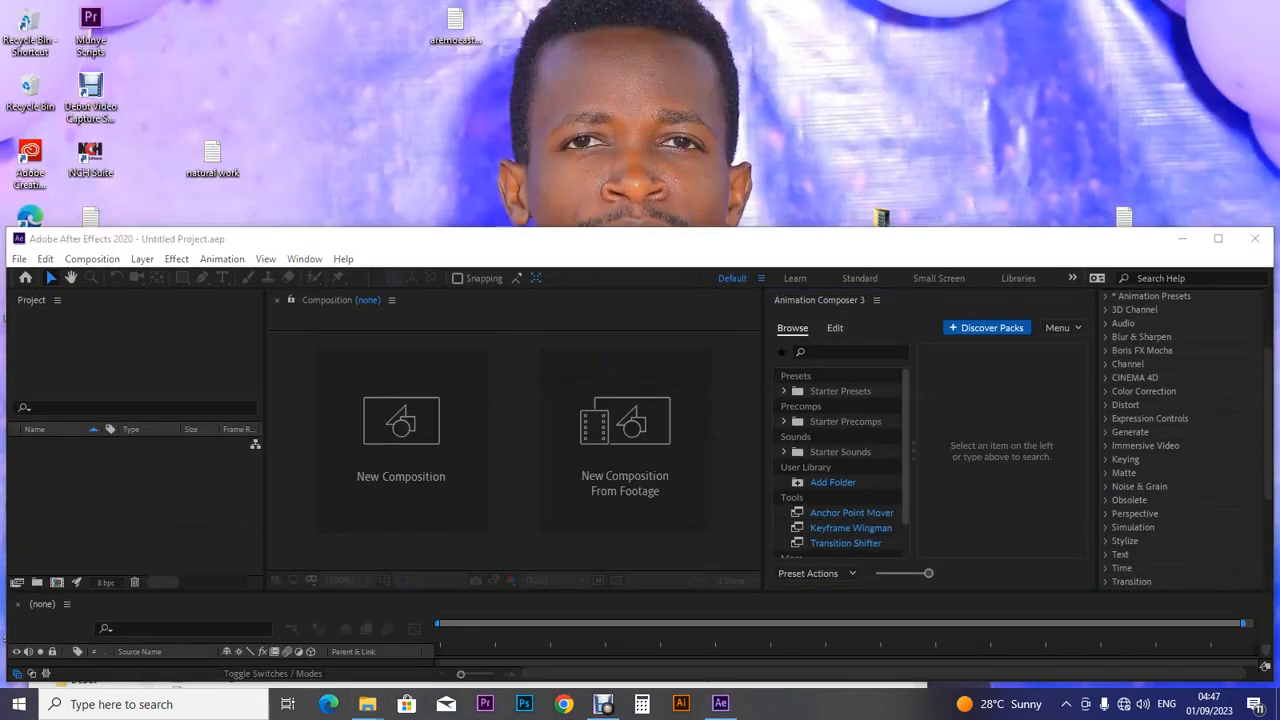
right_click(506, 90)
click(543, 180)
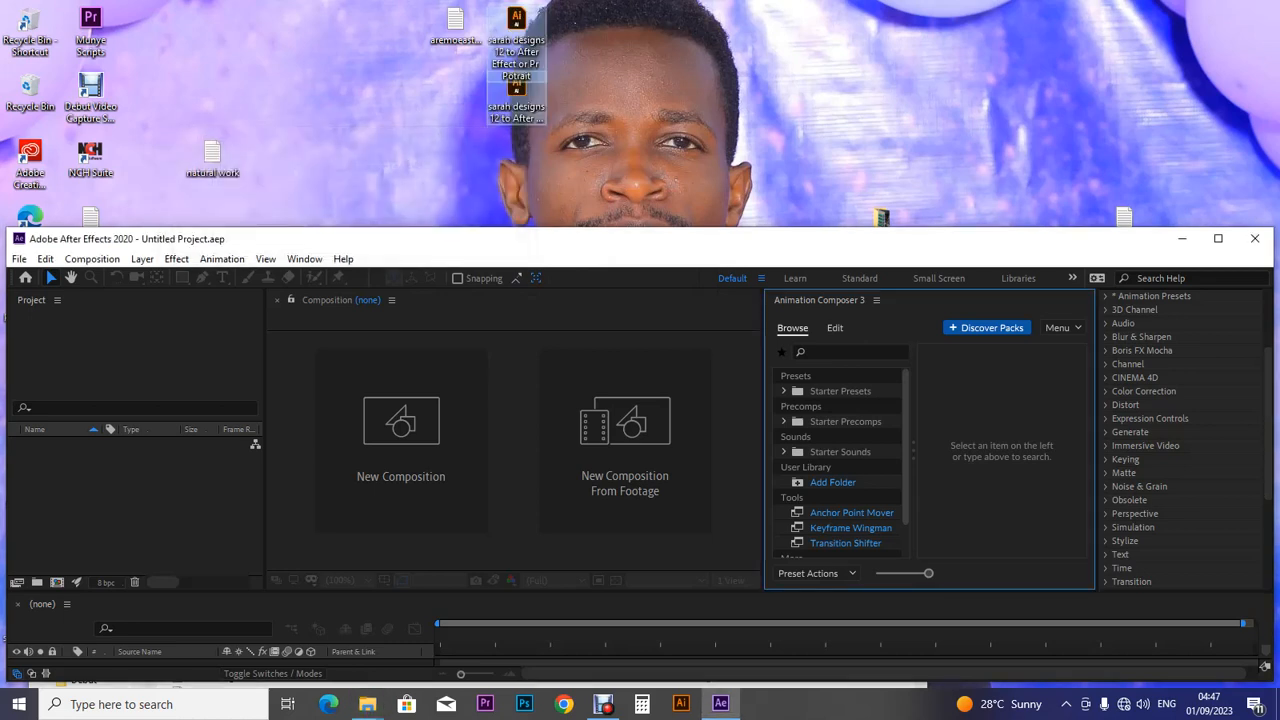
click(560, 172)
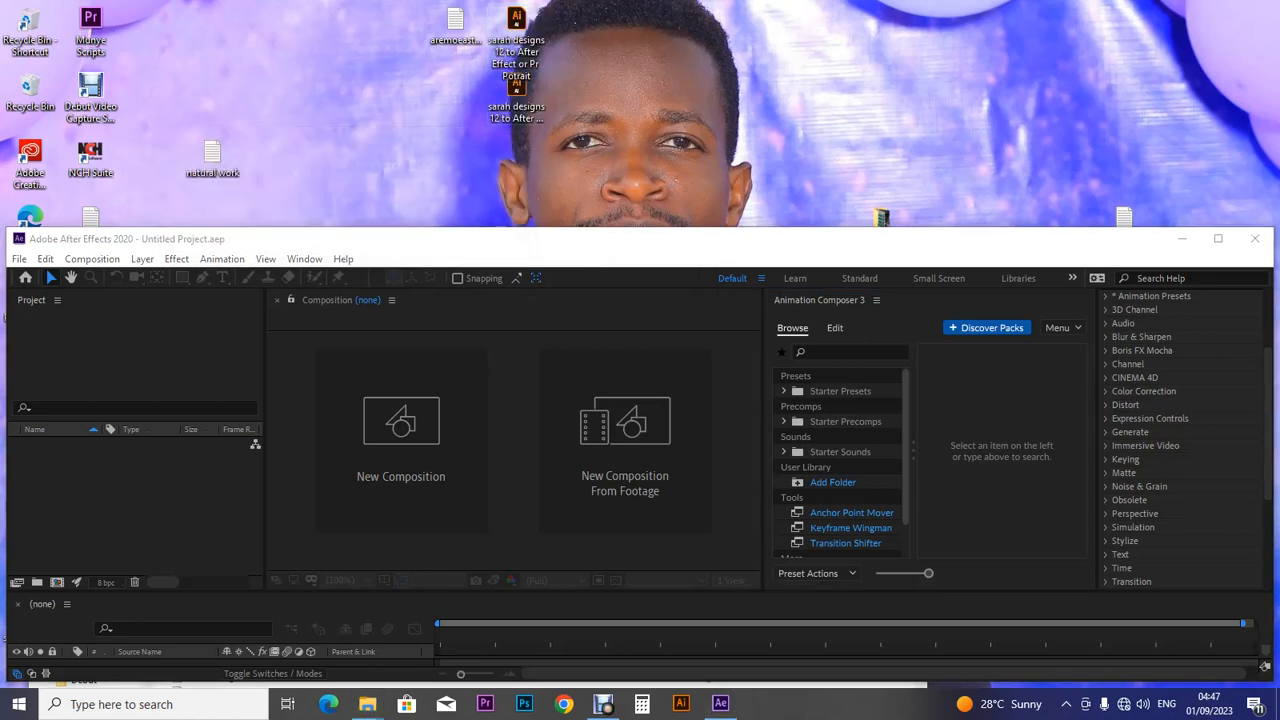
Move the two design 12 Illustrator files from the refreshed, uncovered desktop into the Machines with no bg folder and maximize its window.
right_click(588, 101)
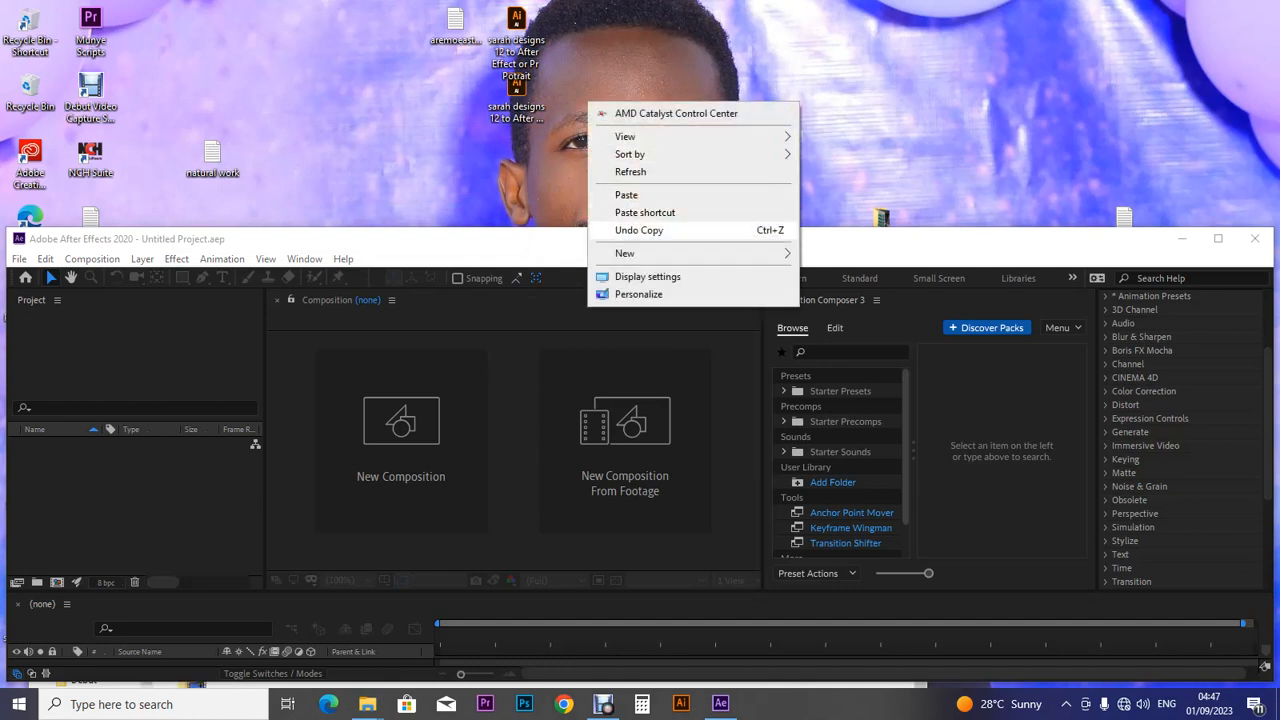
mouse_move(640, 254)
click(632, 172)
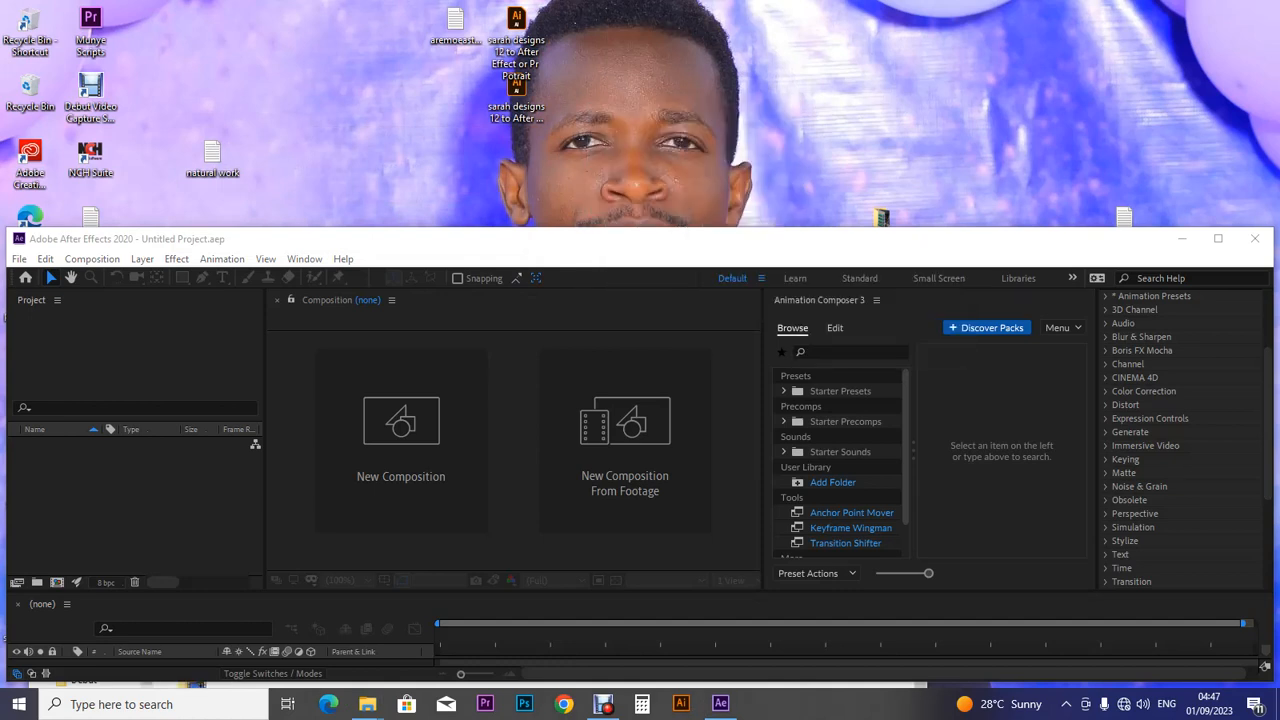
drag(808, 228, 742, 390)
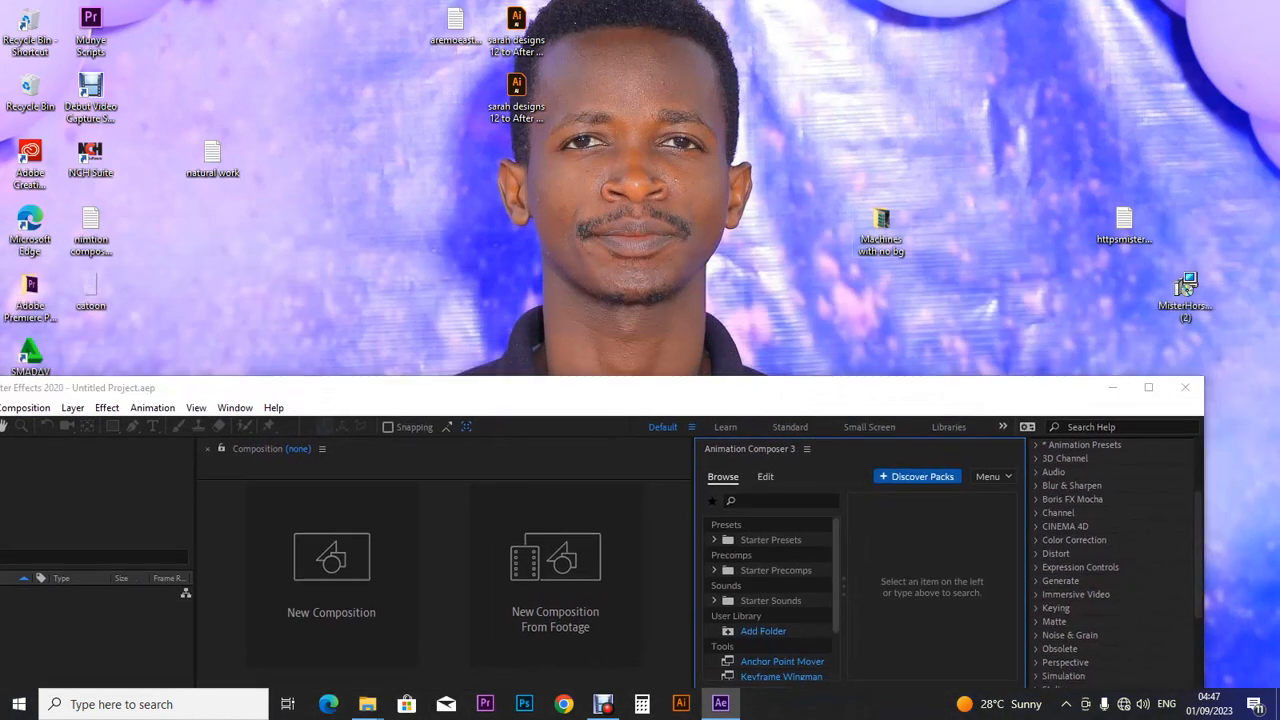
click(878, 238)
double_click(880, 228)
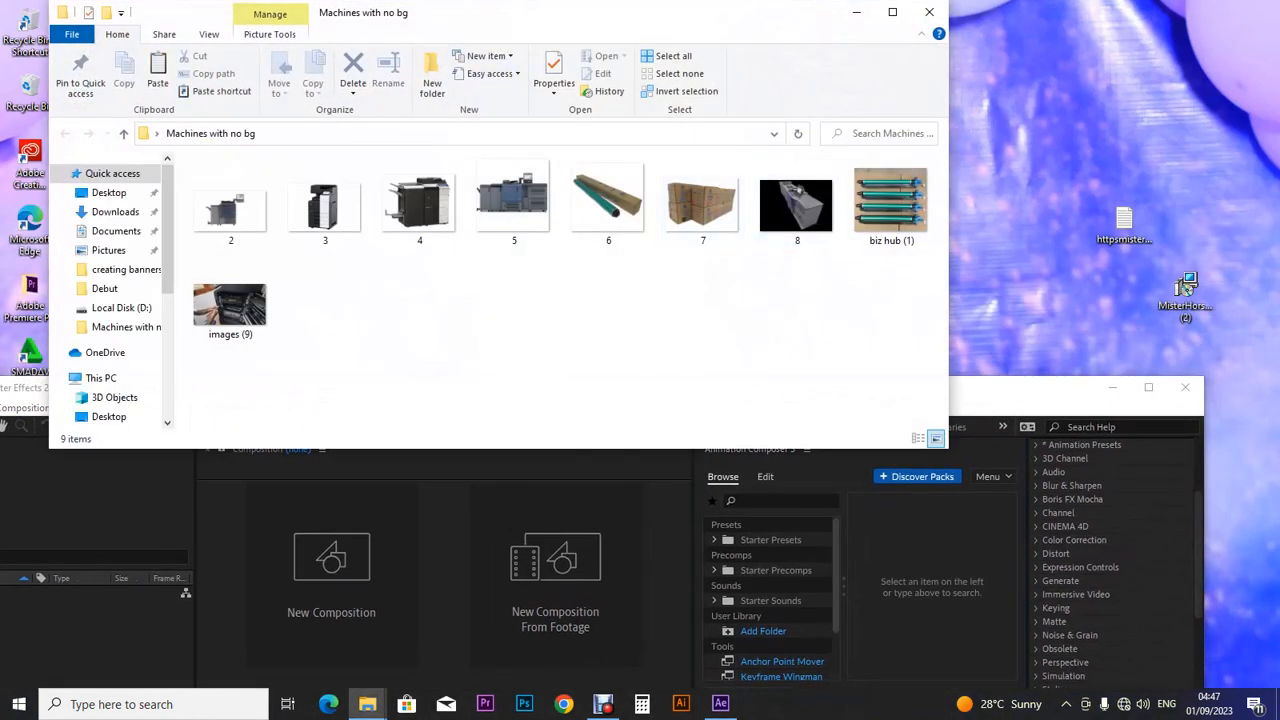
drag(600, 12, 592, 184)
drag(588, 12, 503, 472)
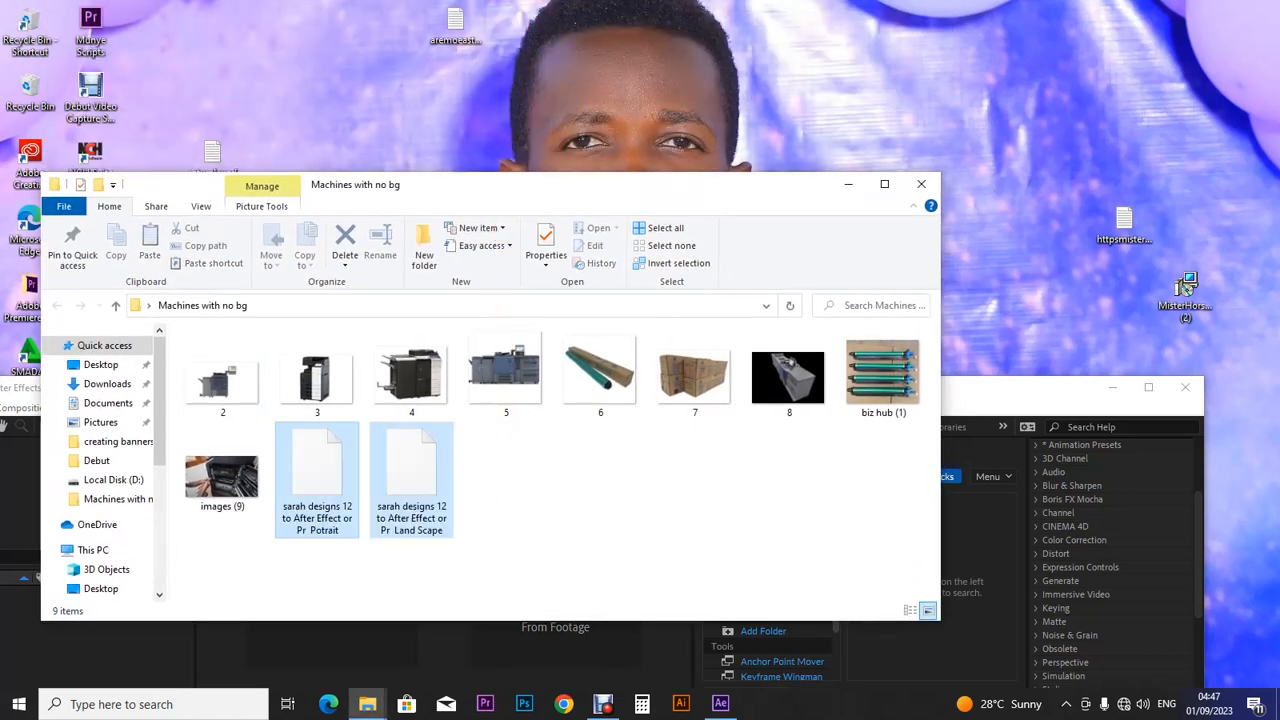
click(885, 184)
Switch to After Effects, maximize it, and save the project in the desktop's Machines with no bg folder as "AF Land acape" plus the client's first name.
click(720, 704)
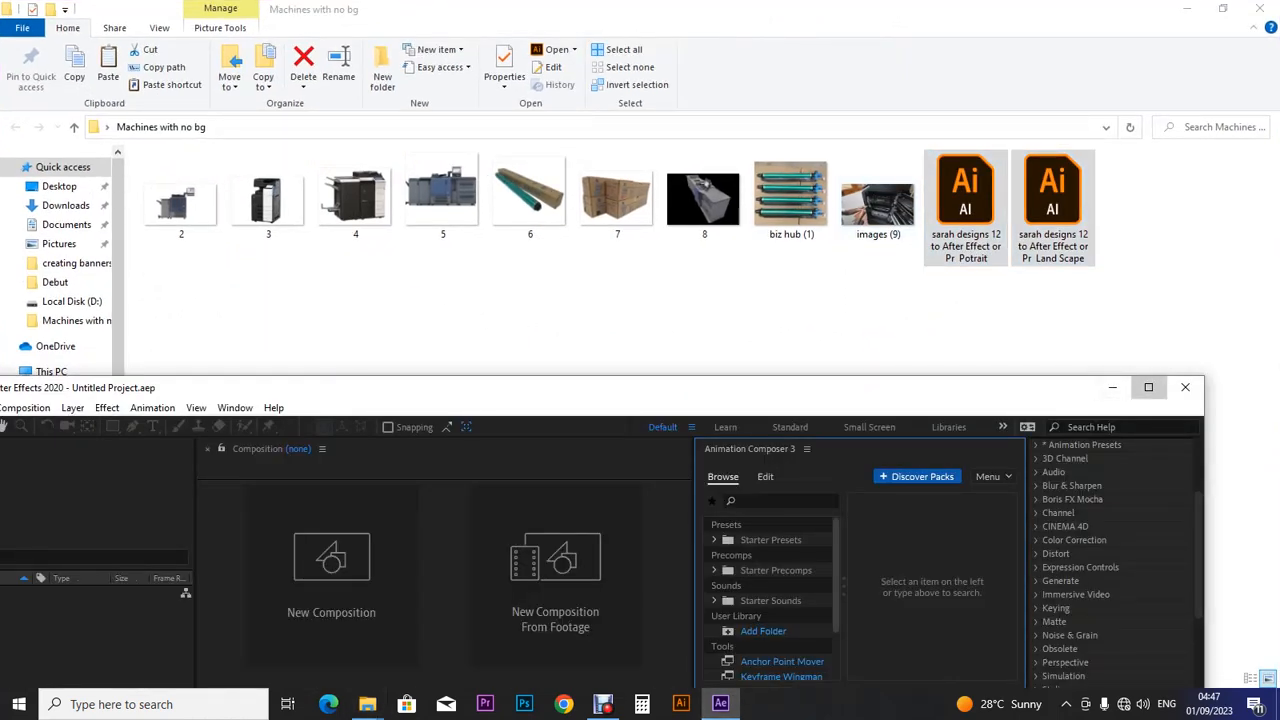
click(1148, 387)
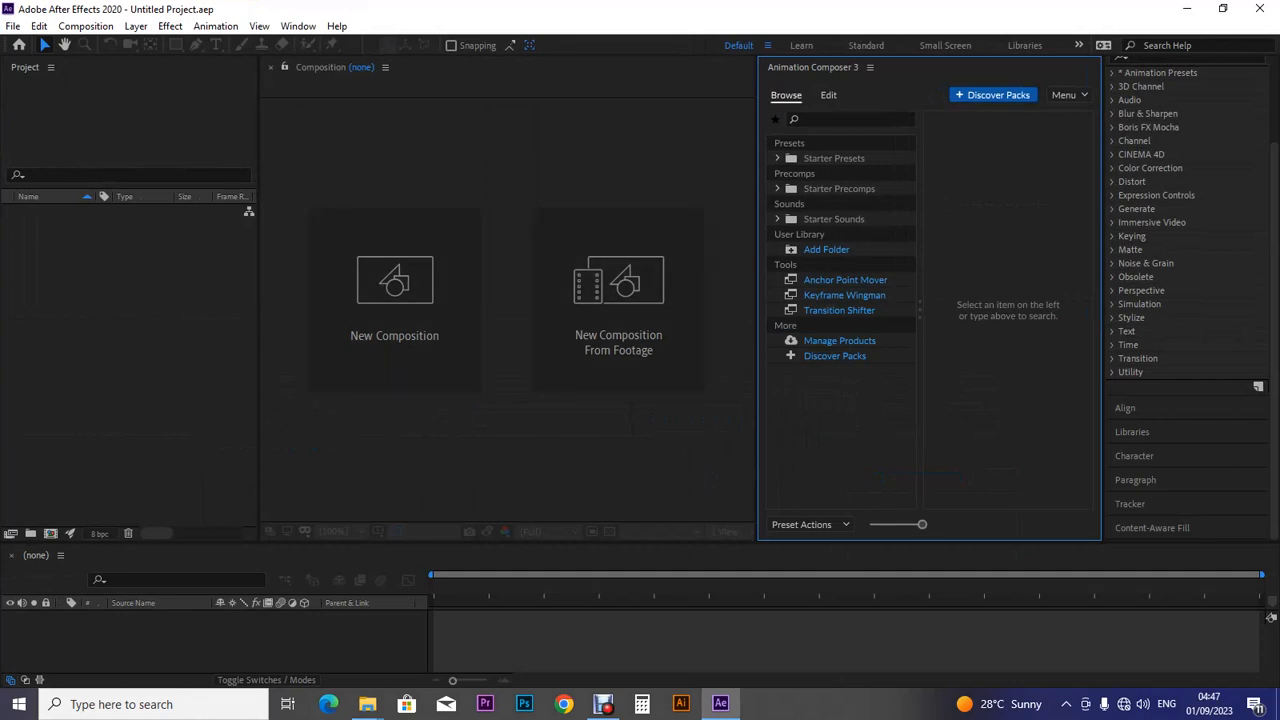
click(13, 26)
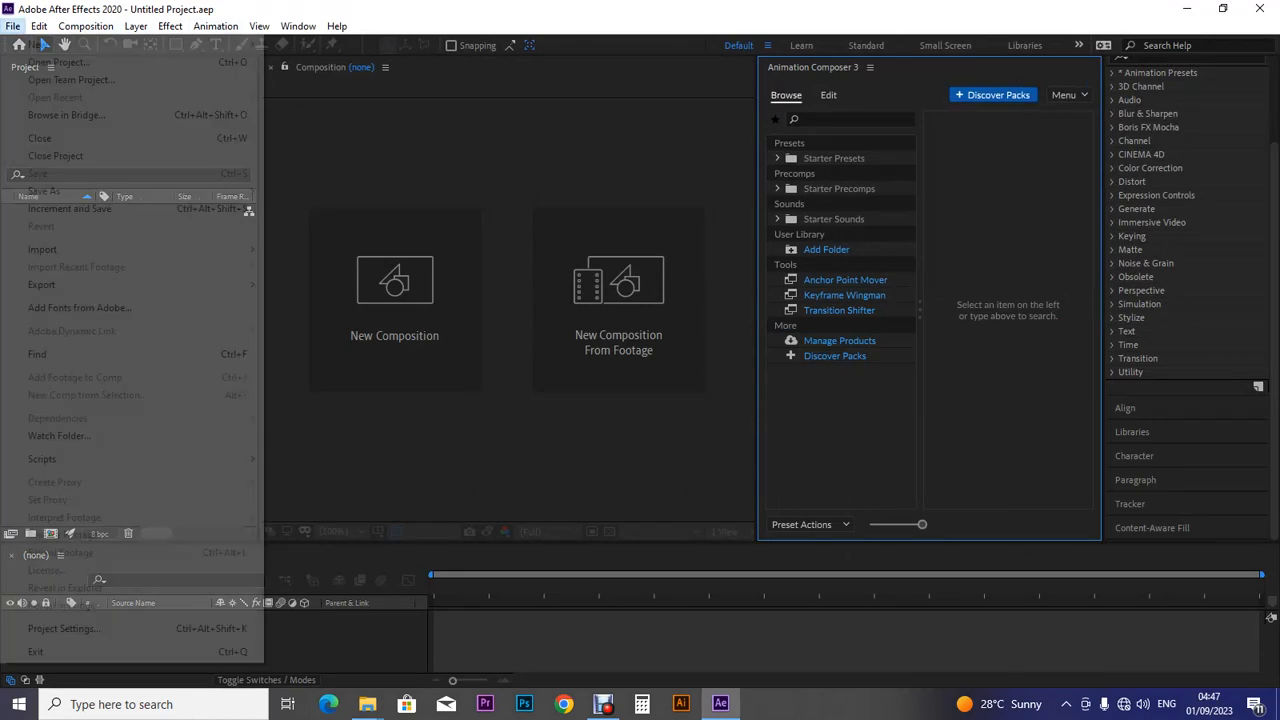
mouse_move(100, 191)
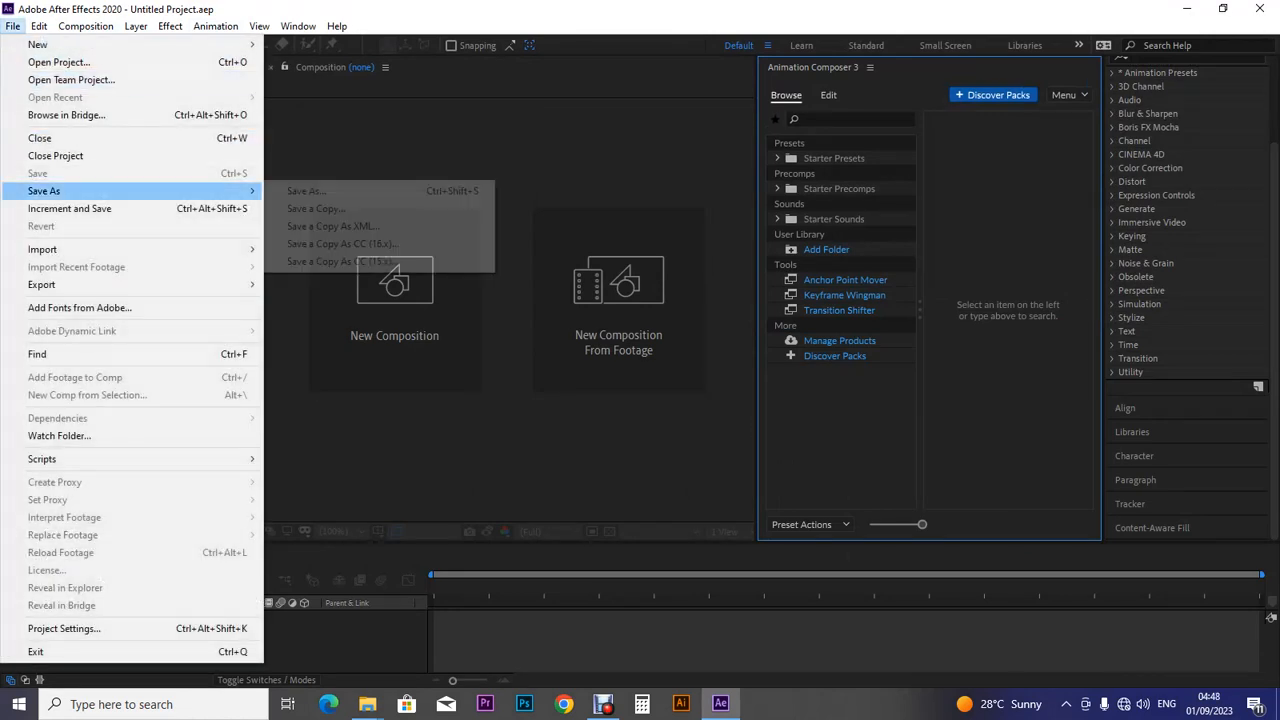
click(306, 191)
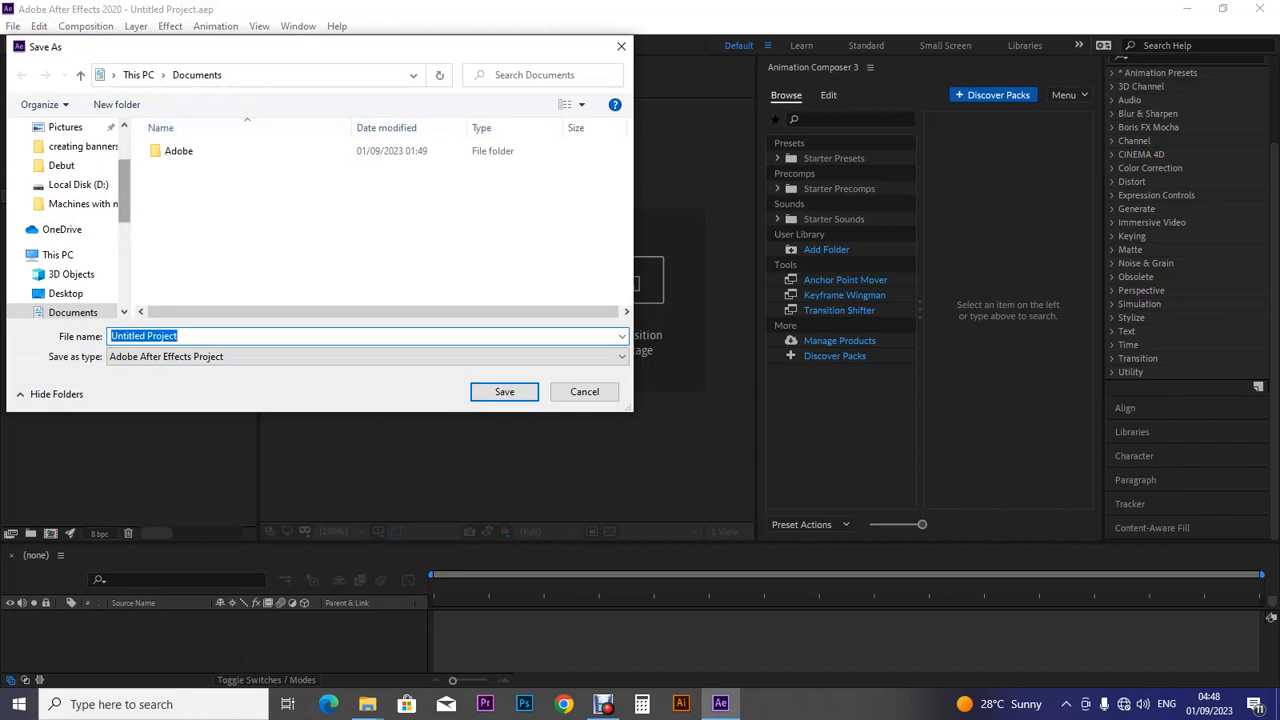
scroll(70, 200, down, 2)
click(65, 197)
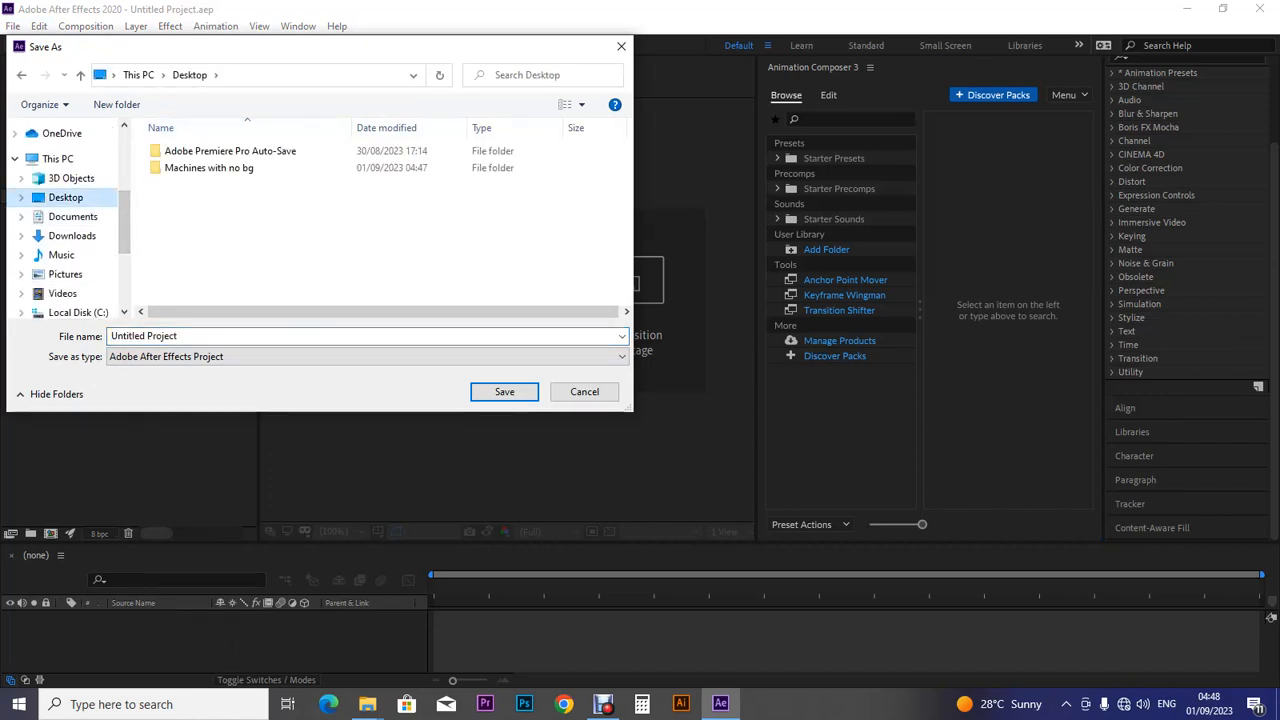
double_click(209, 167)
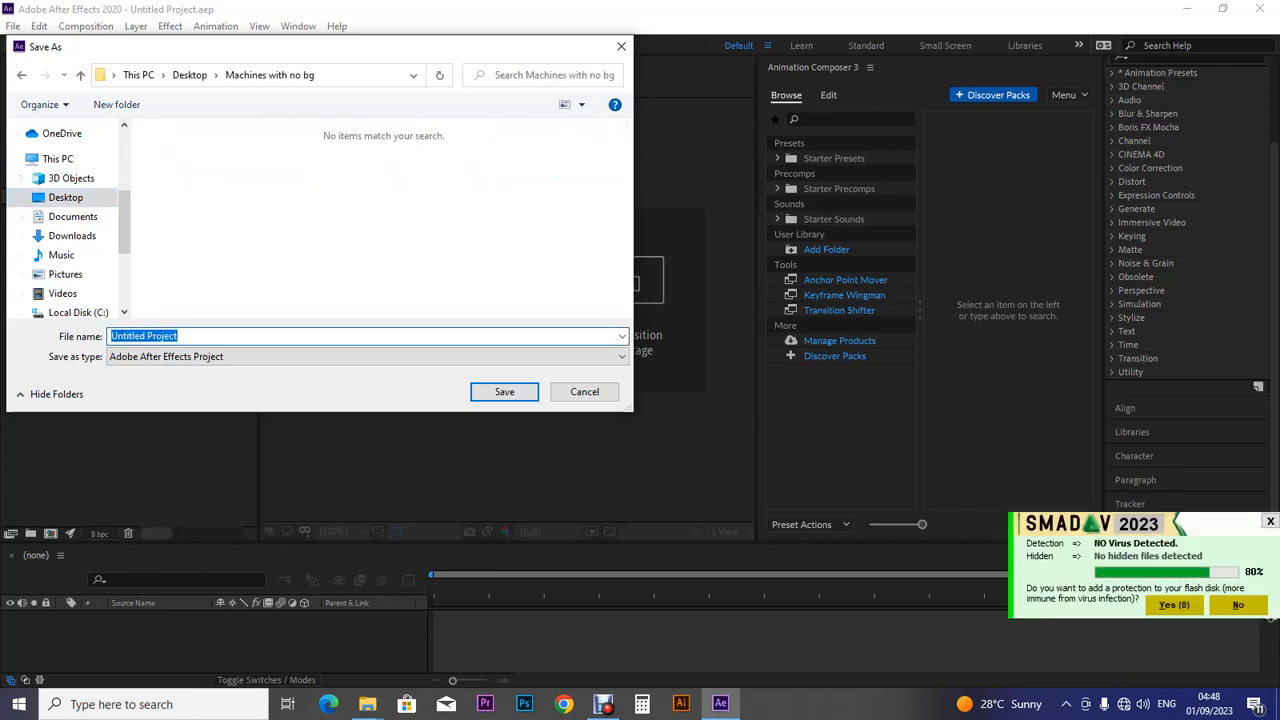
text(AF L)
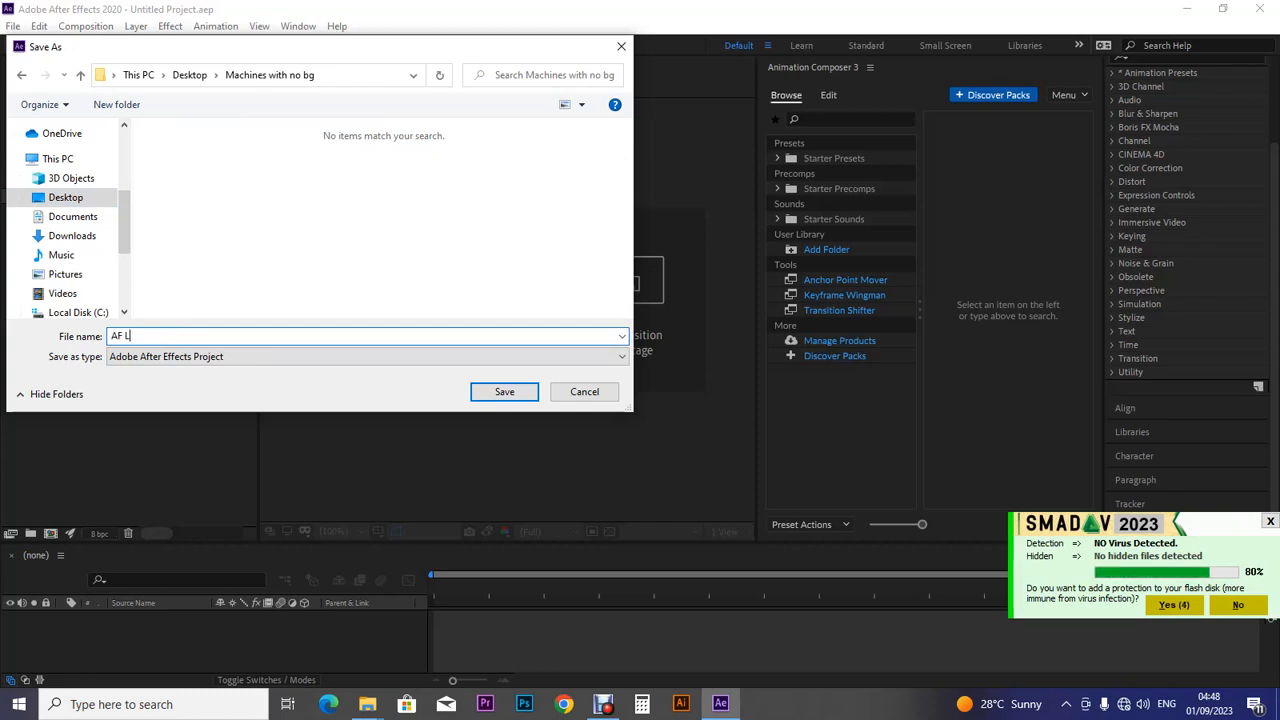
text(and acape sarah)
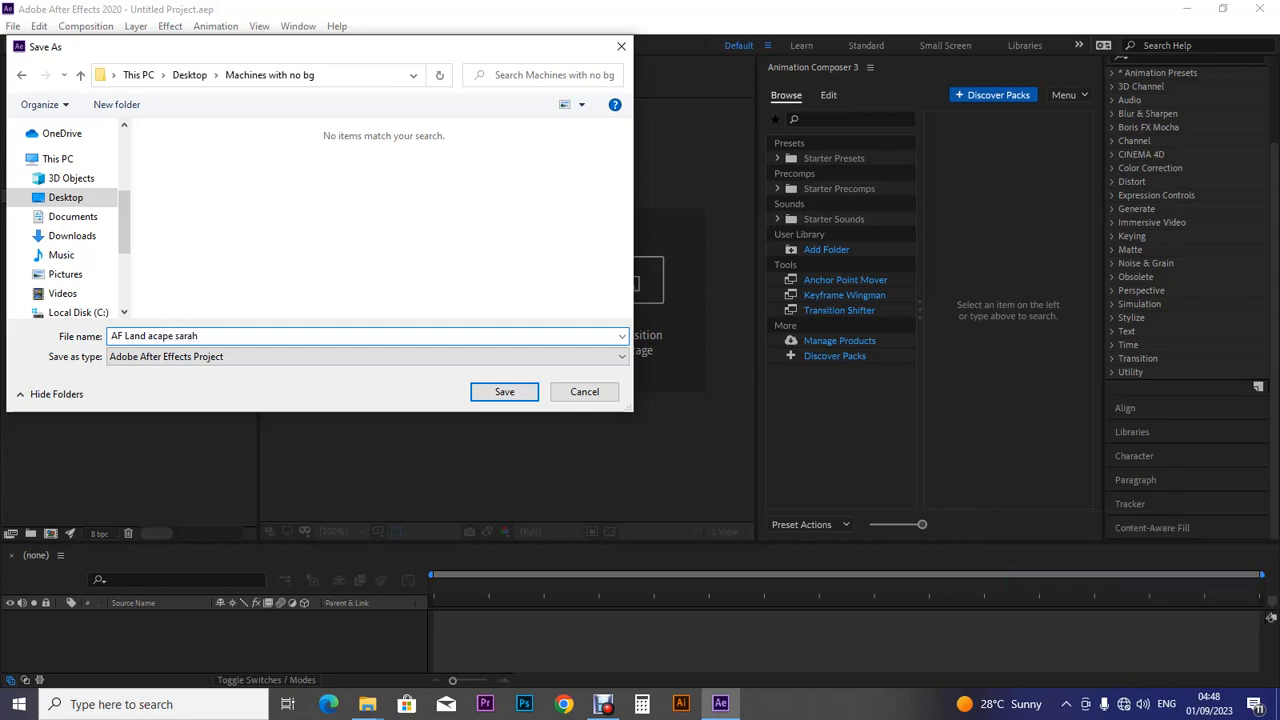
key(Return)
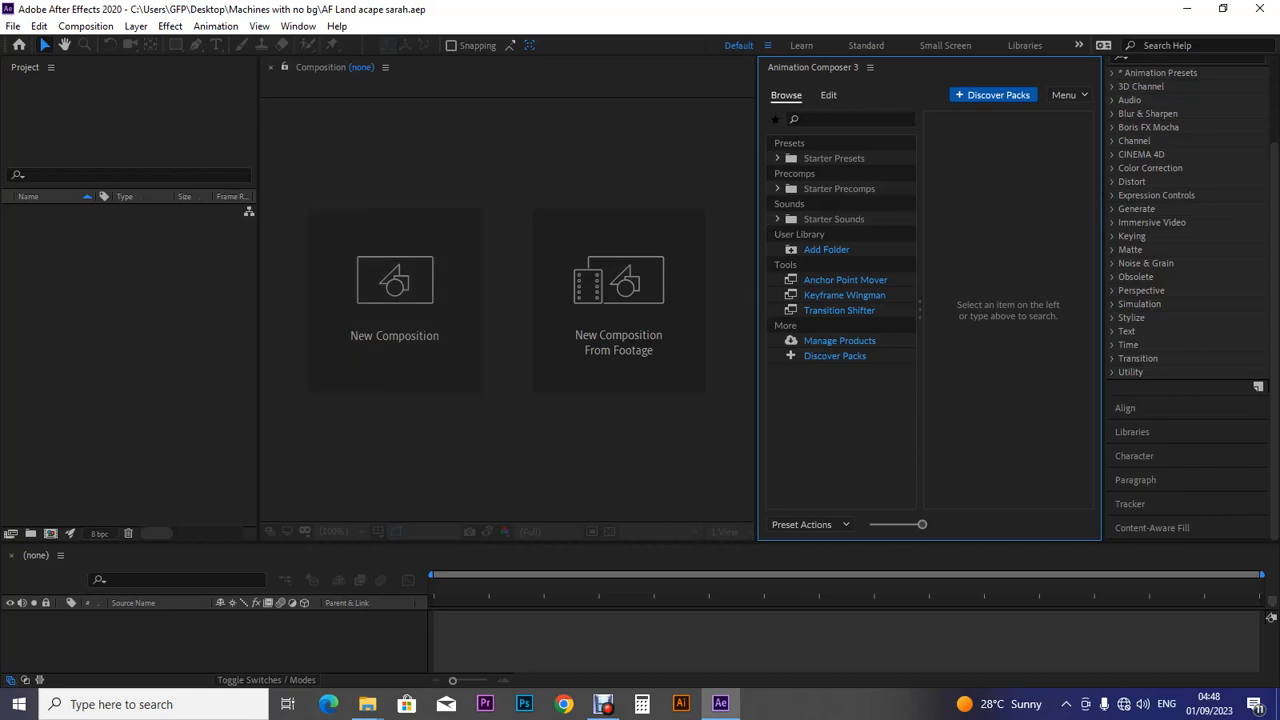
Import the design 12 Land Scape Illustrator file from the Machines with no bg folder as Composition - Retain Layer Sizes.
click(367, 704)
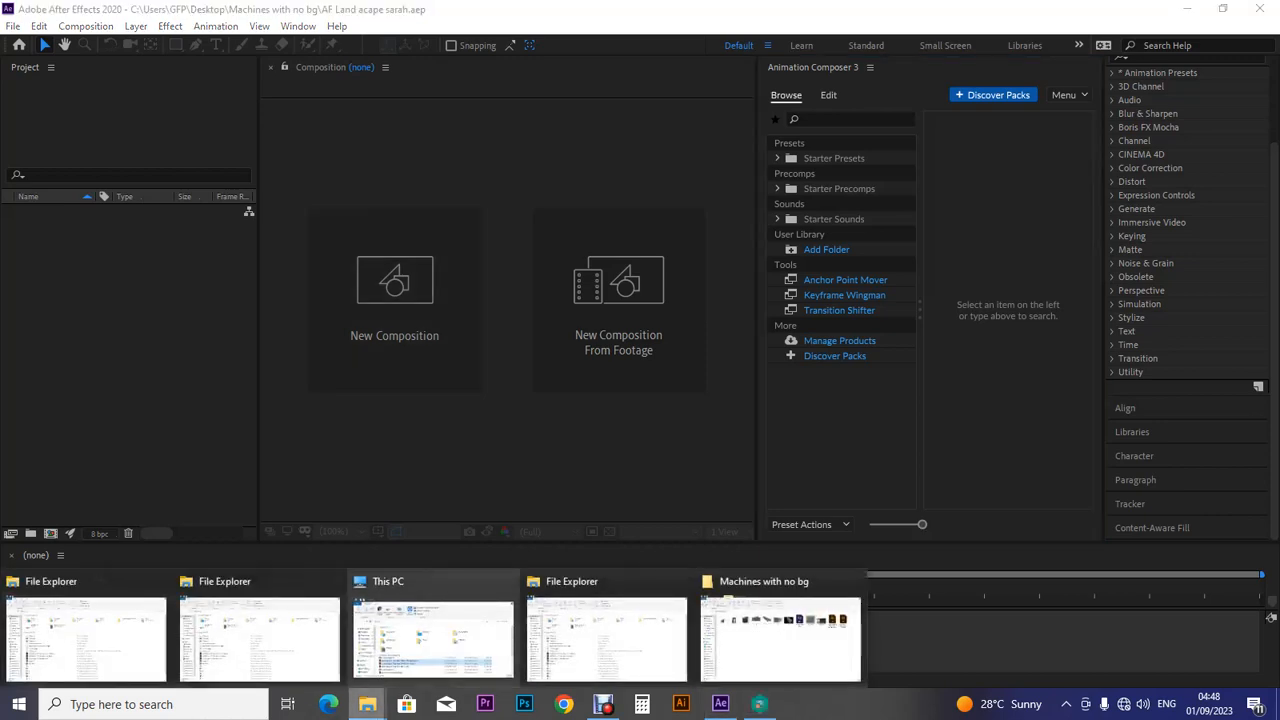
key(Escape)
click(13, 26)
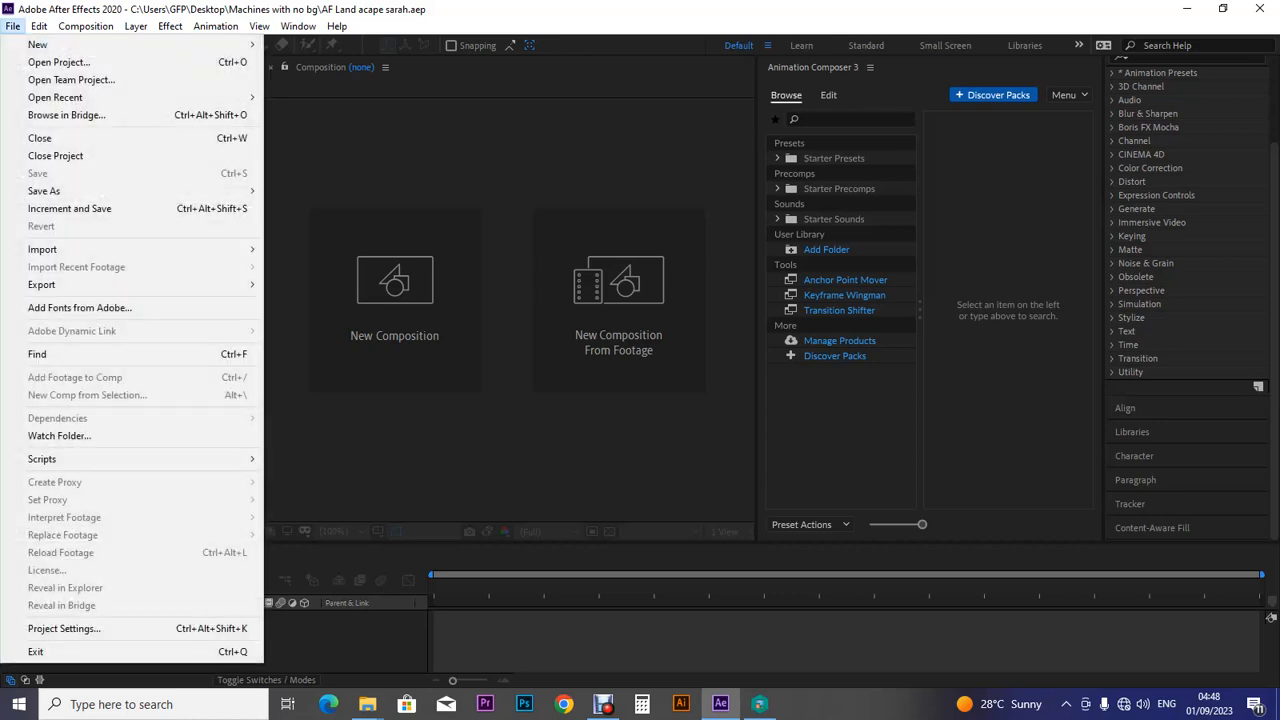
mouse_move(60, 250)
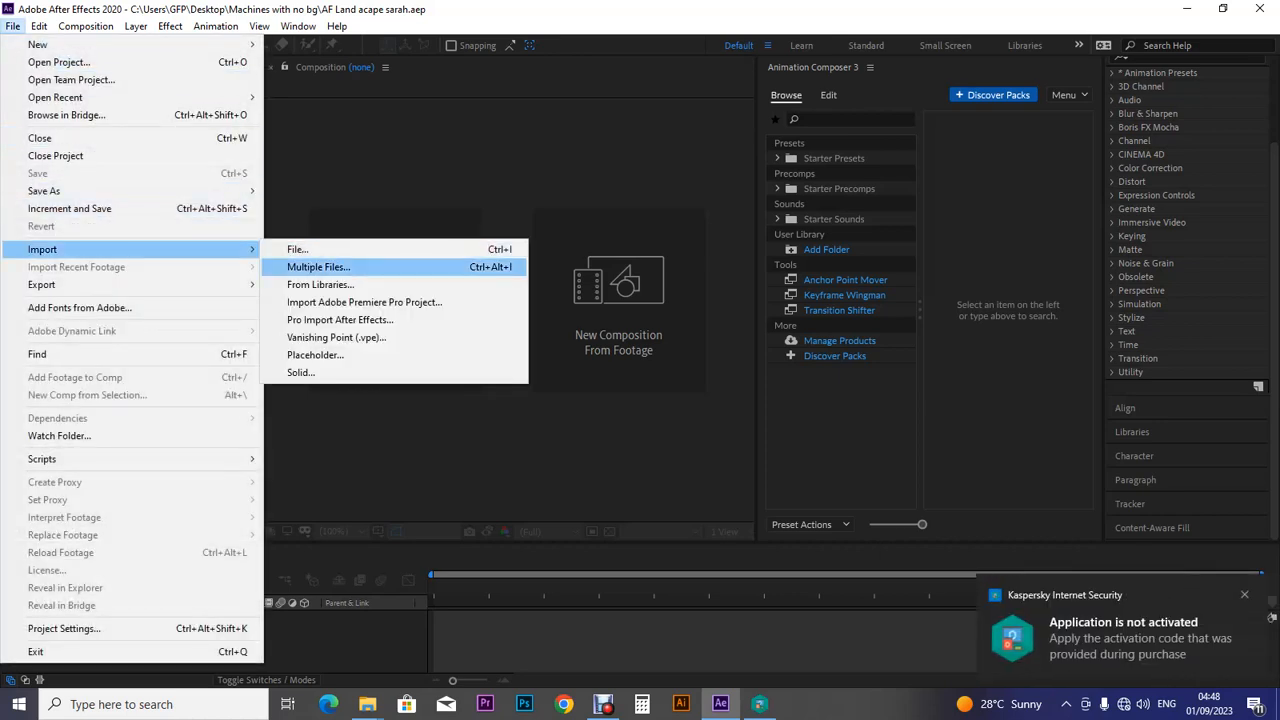
click(298, 249)
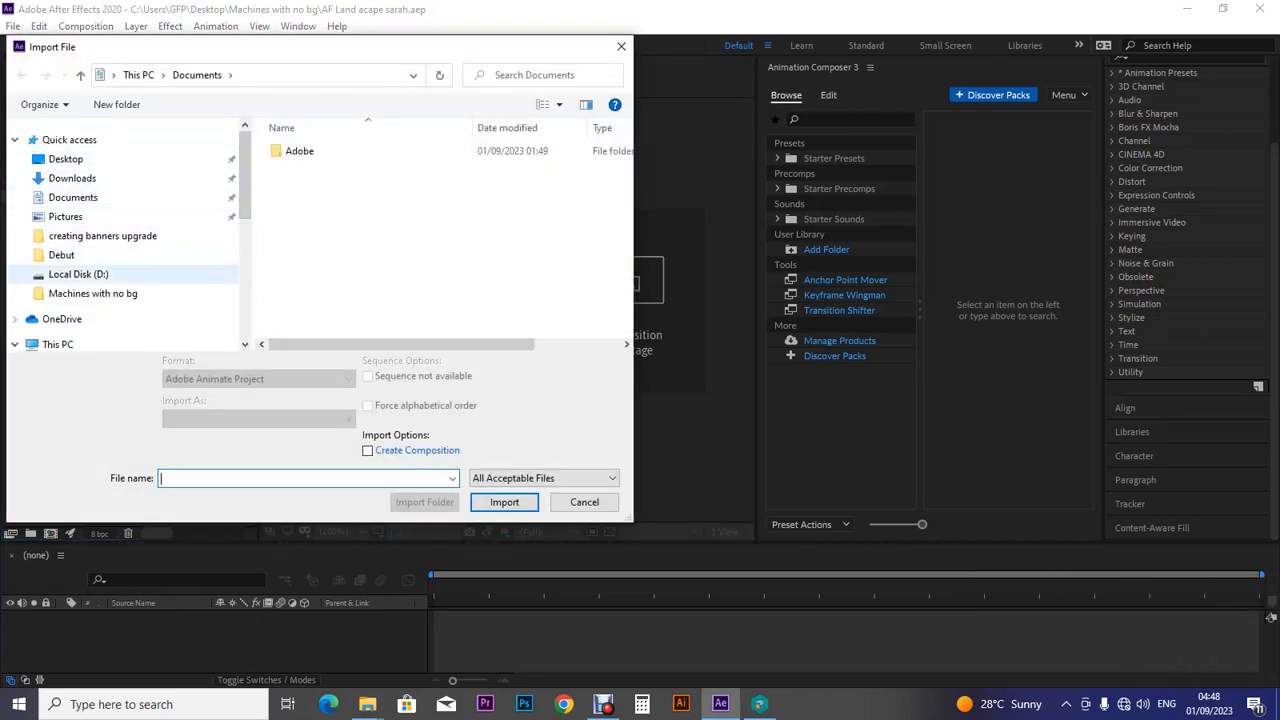
click(66, 159)
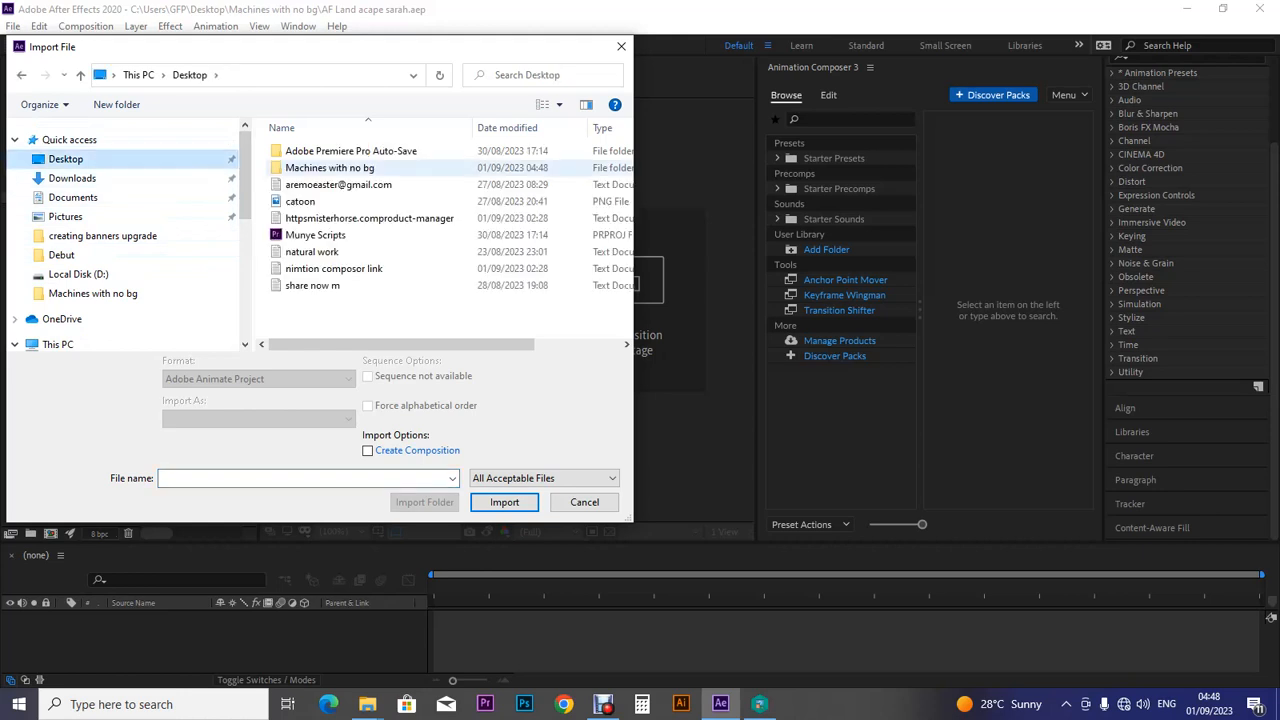
double_click(330, 167)
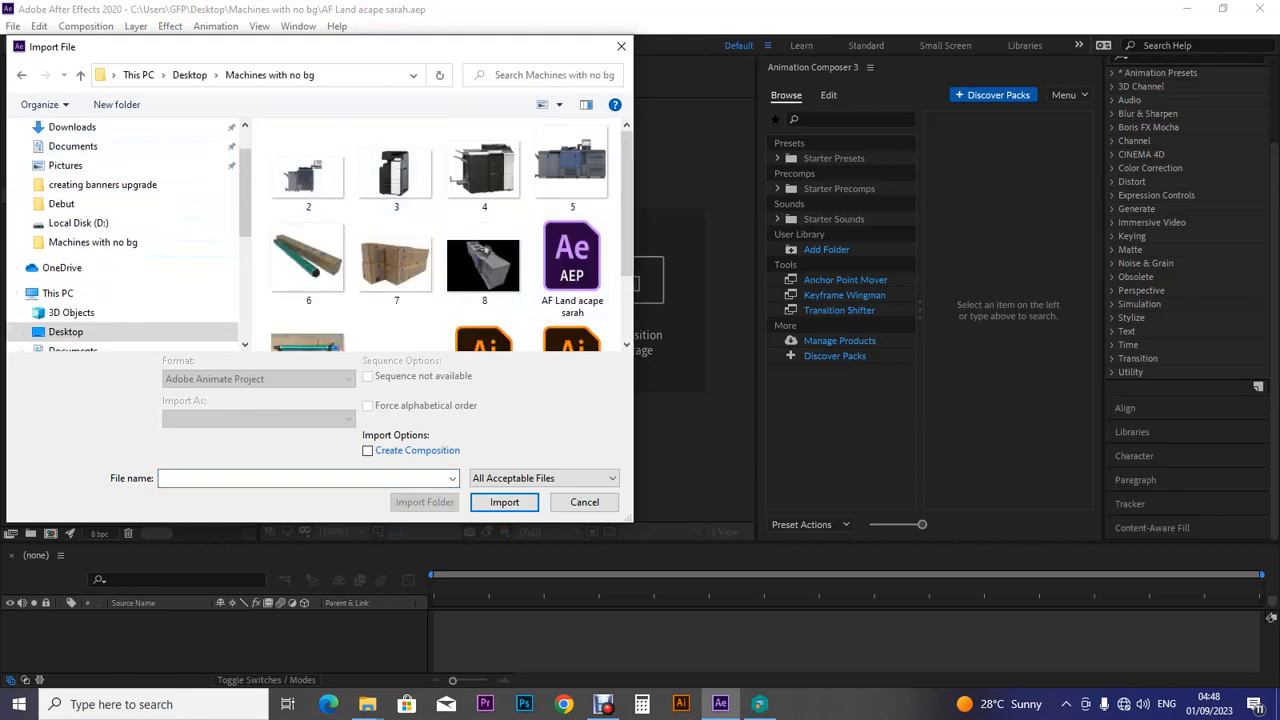
scroll(560, 280, down, 1)
click(484, 292)
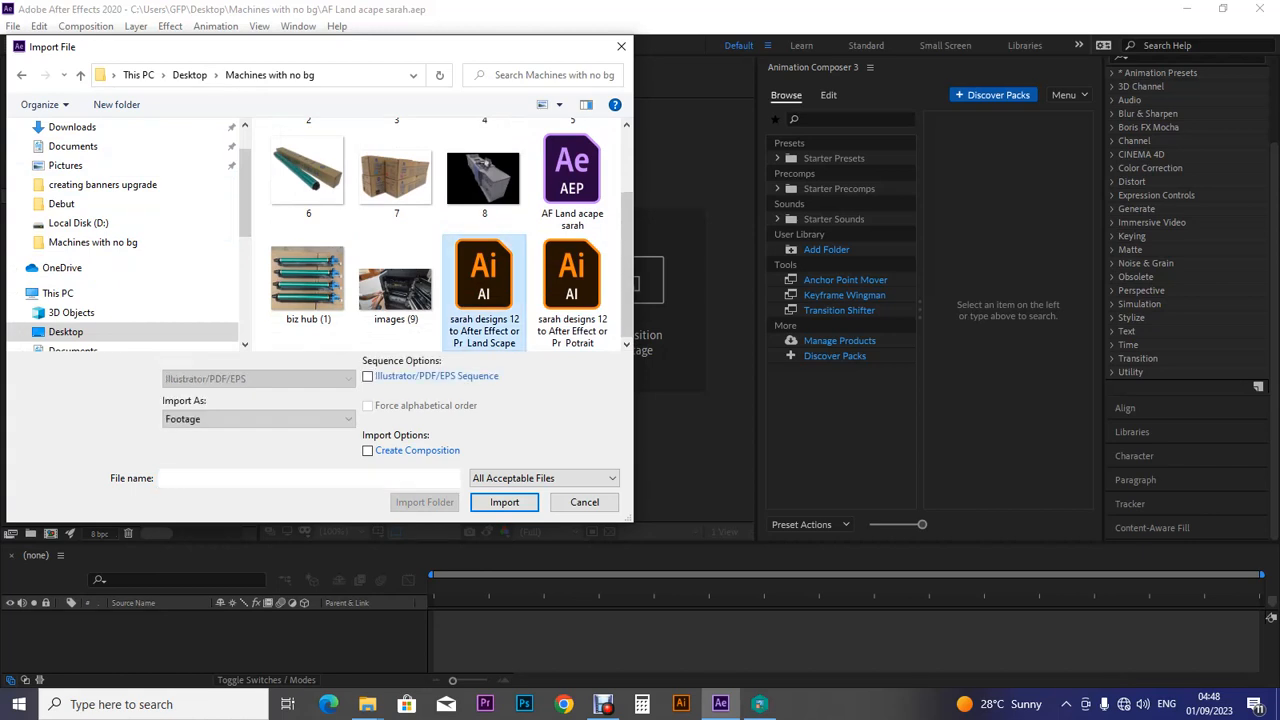
click(258, 418)
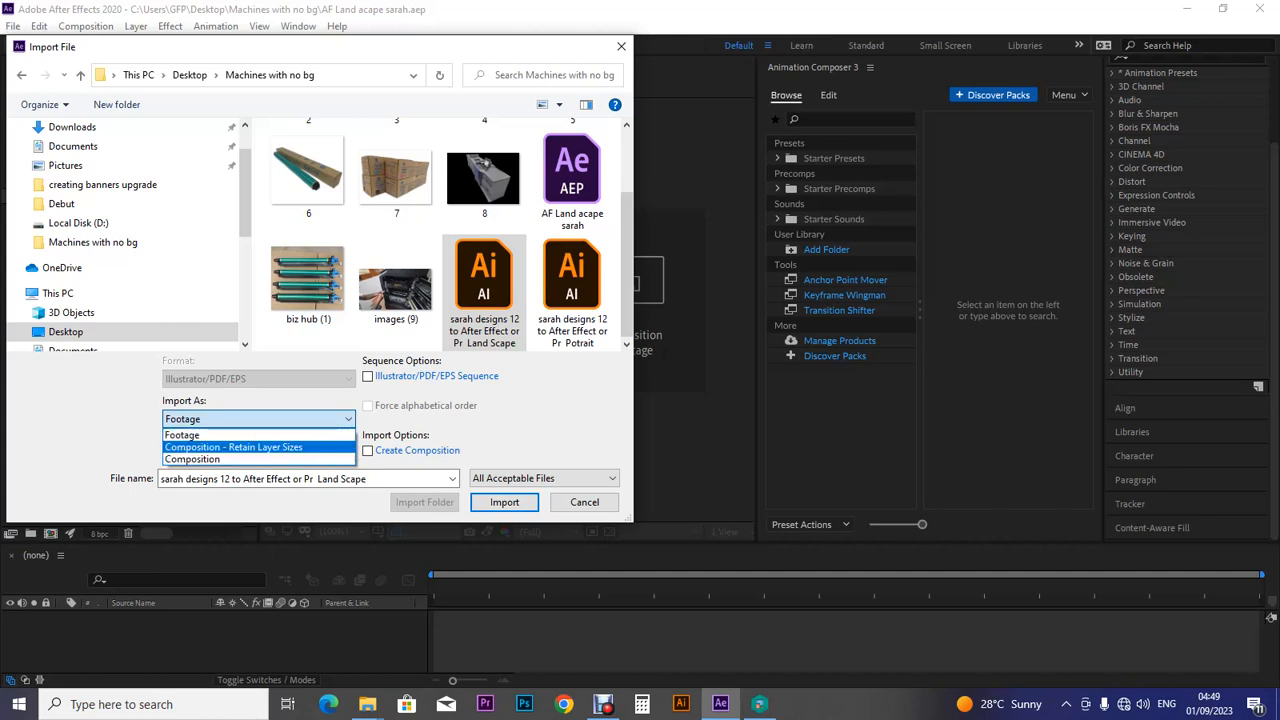
key(Return)
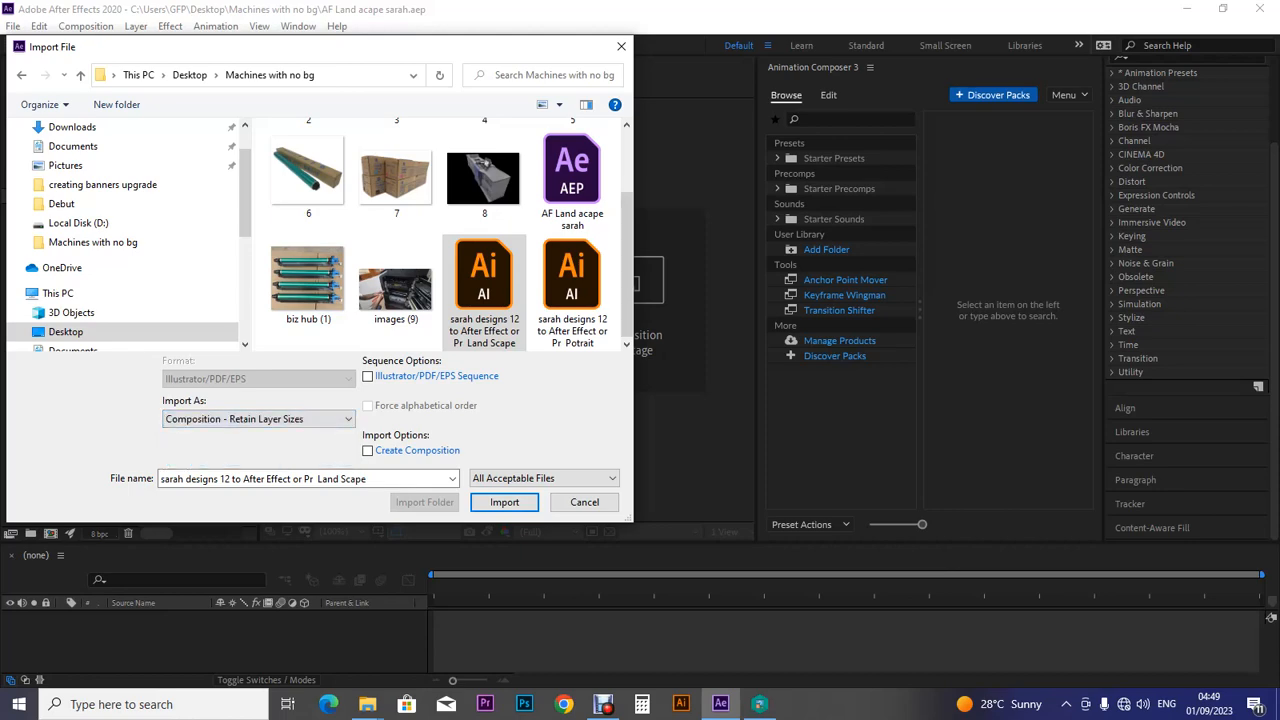
click(504, 502)
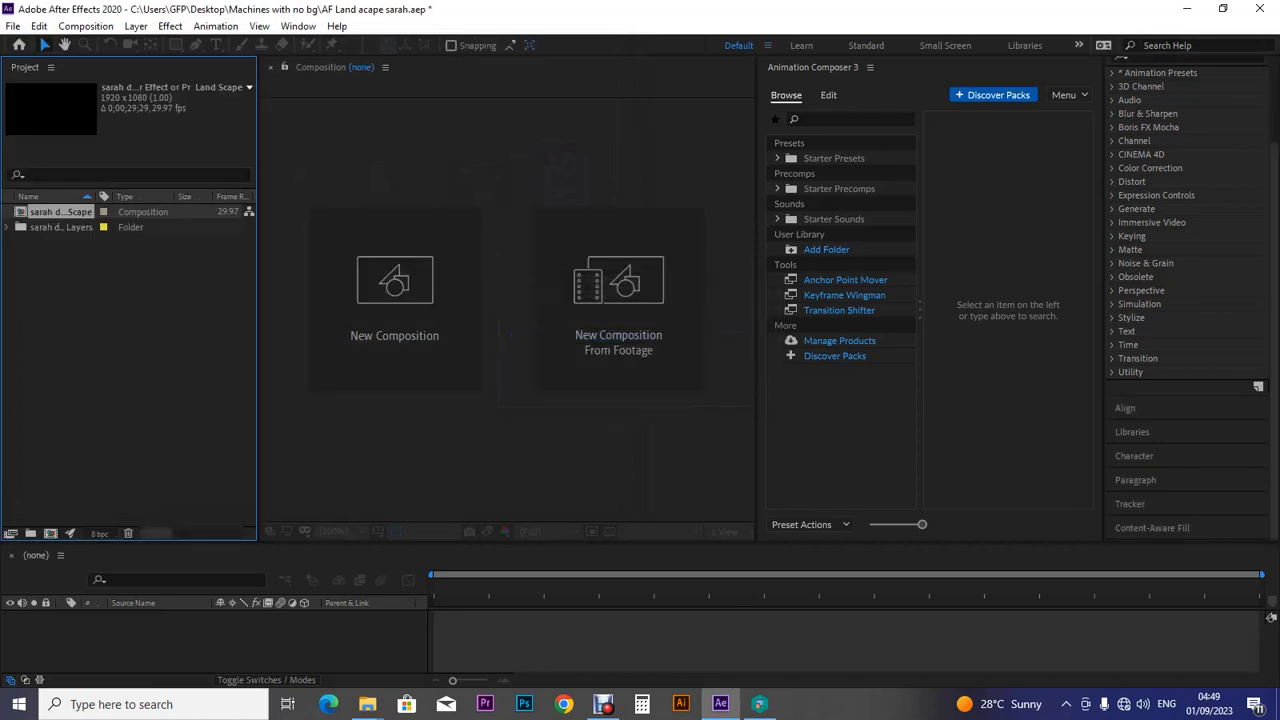
Open the imported Land Scape composition, make the timeline taller, and widen the composition view at Animation Composer's expense.
double_click(60, 212)
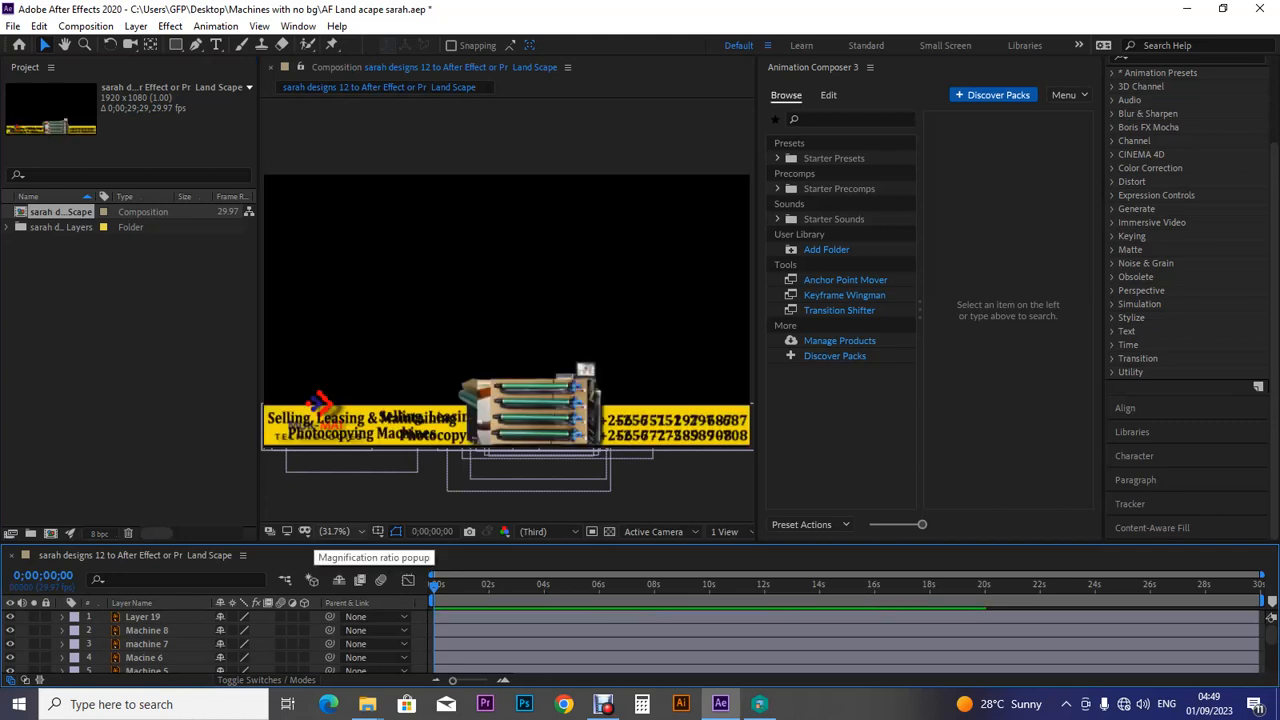
drag(600, 543, 600, 465)
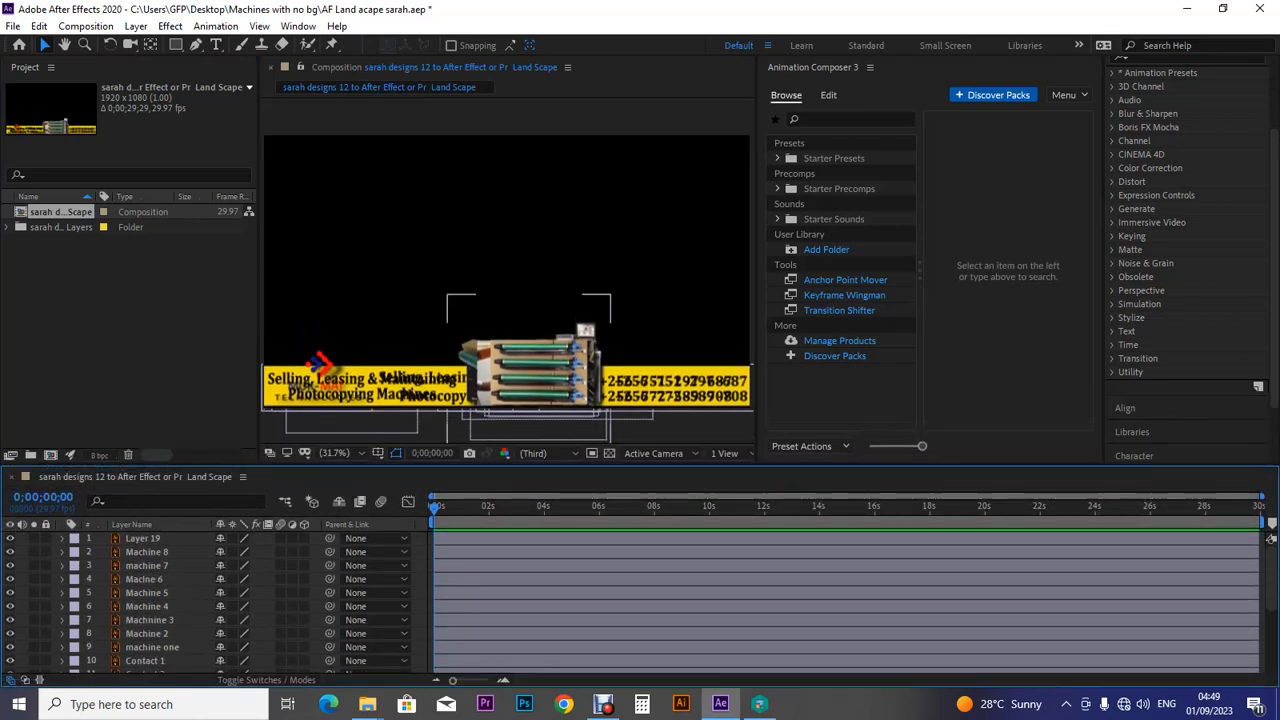
drag(757, 300, 872, 300)
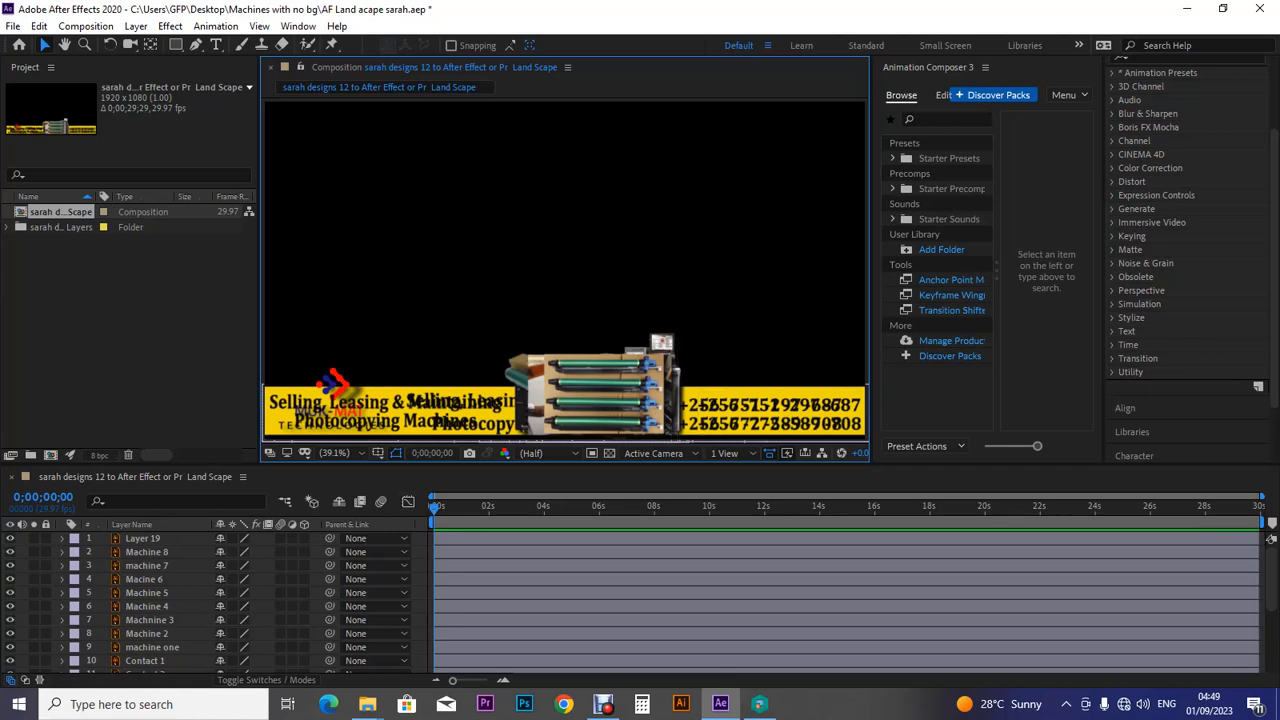
drag(600, 465, 600, 411)
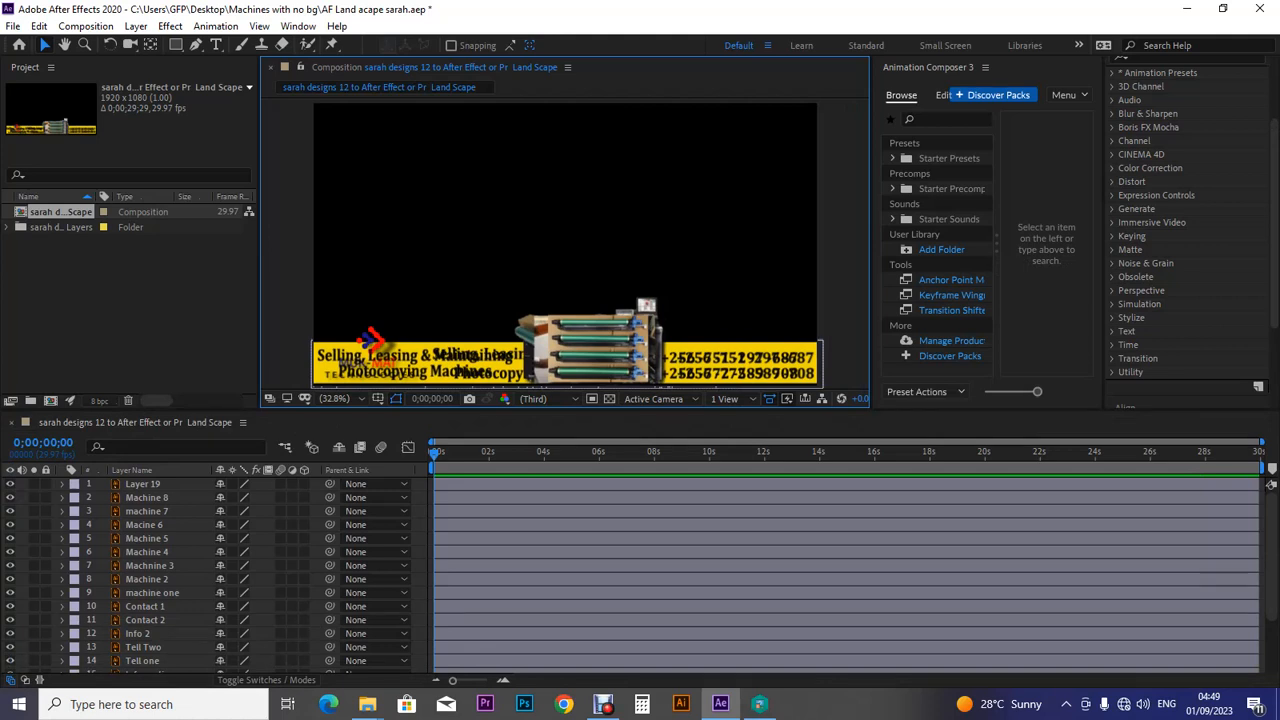
Look through the composition's layers from Layer 19 down to White background and select them all.
click(143, 484)
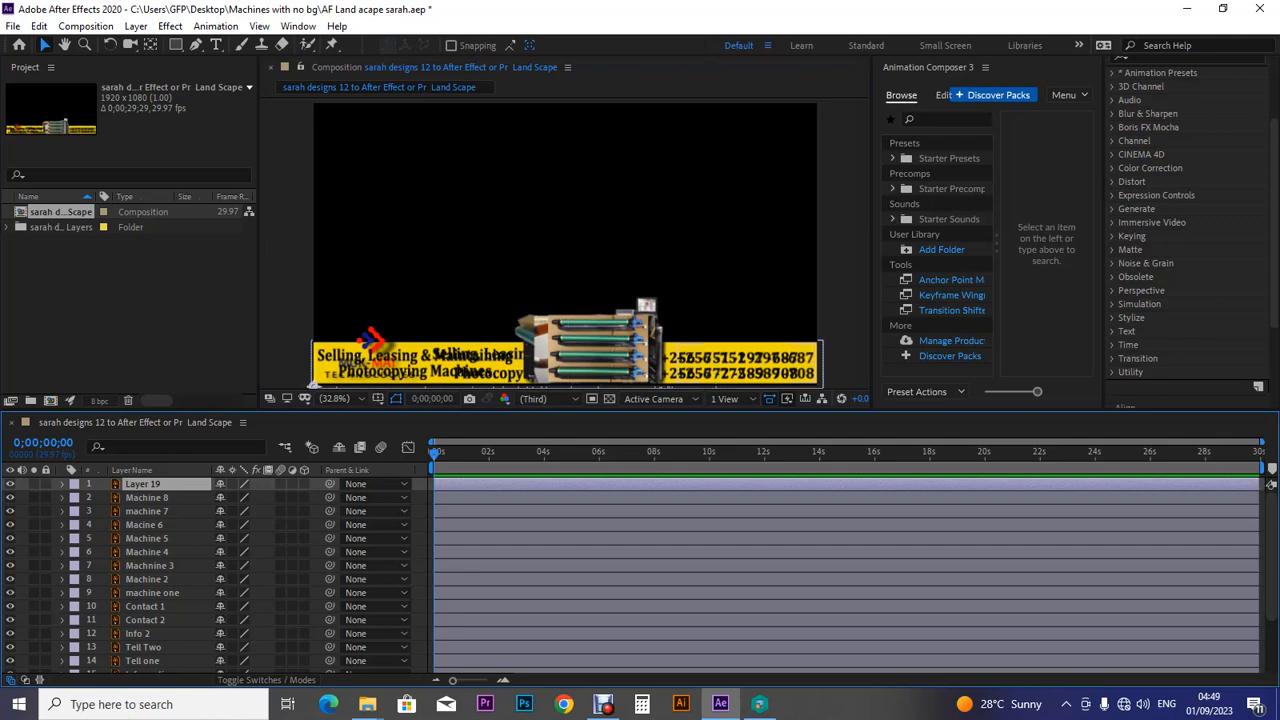
drag(1272, 555, 1272, 607)
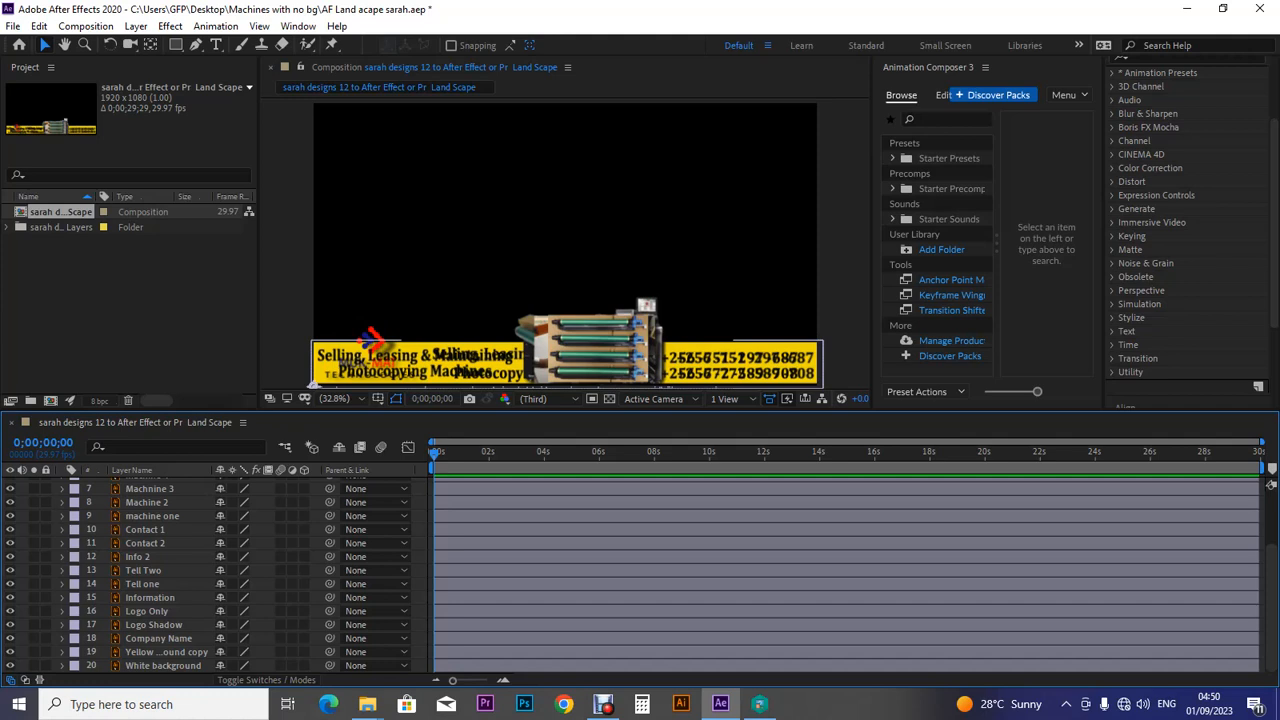
key(ctrl+a)
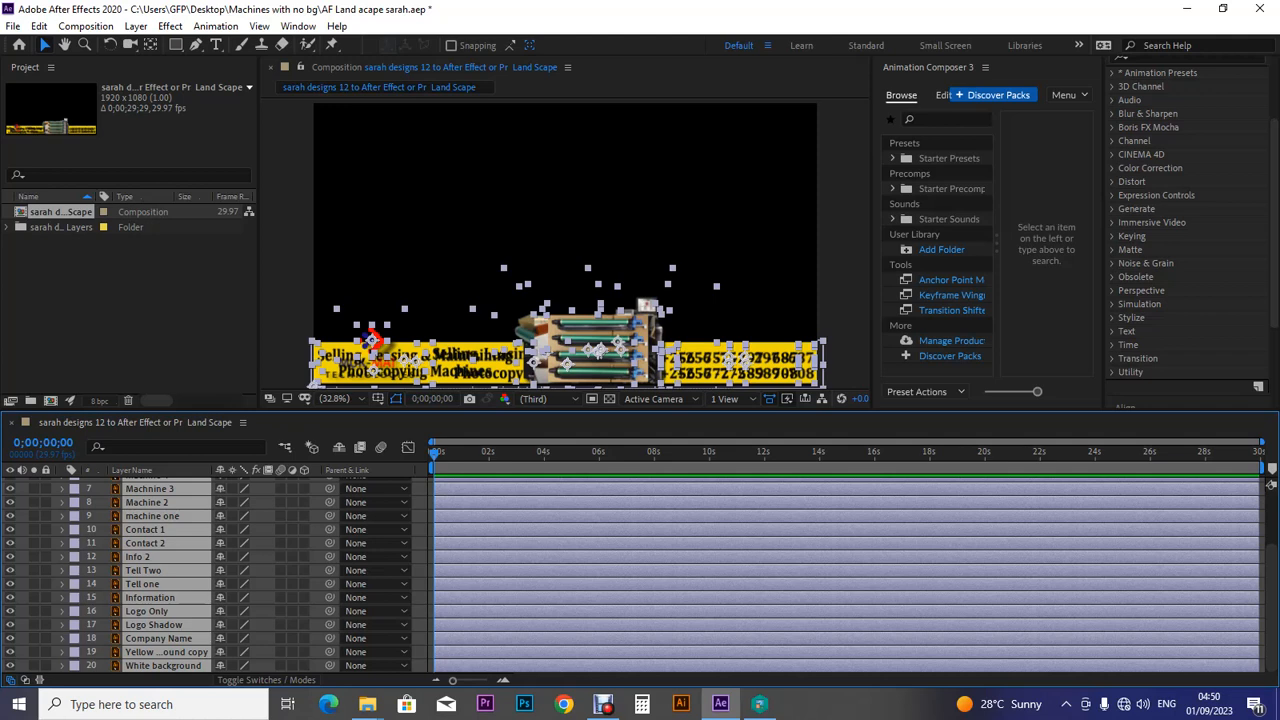
click(566, 220)
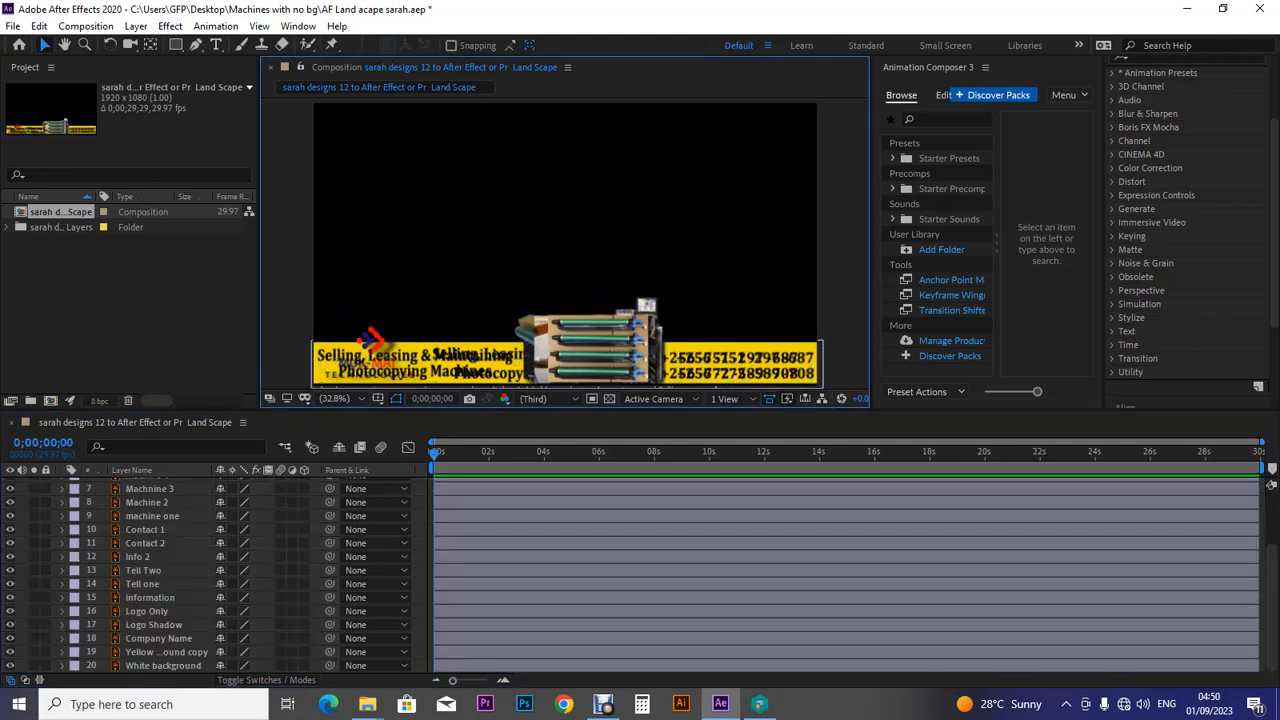
click(158, 638)
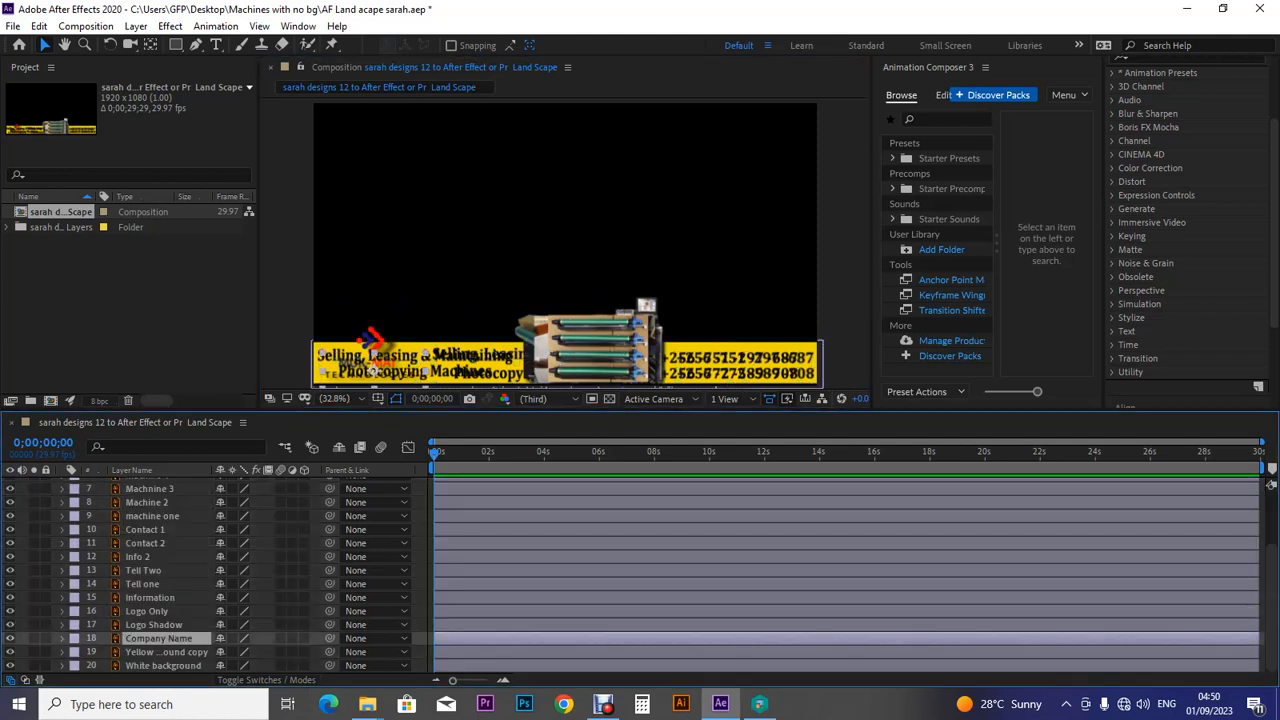
key(ctrl+a)
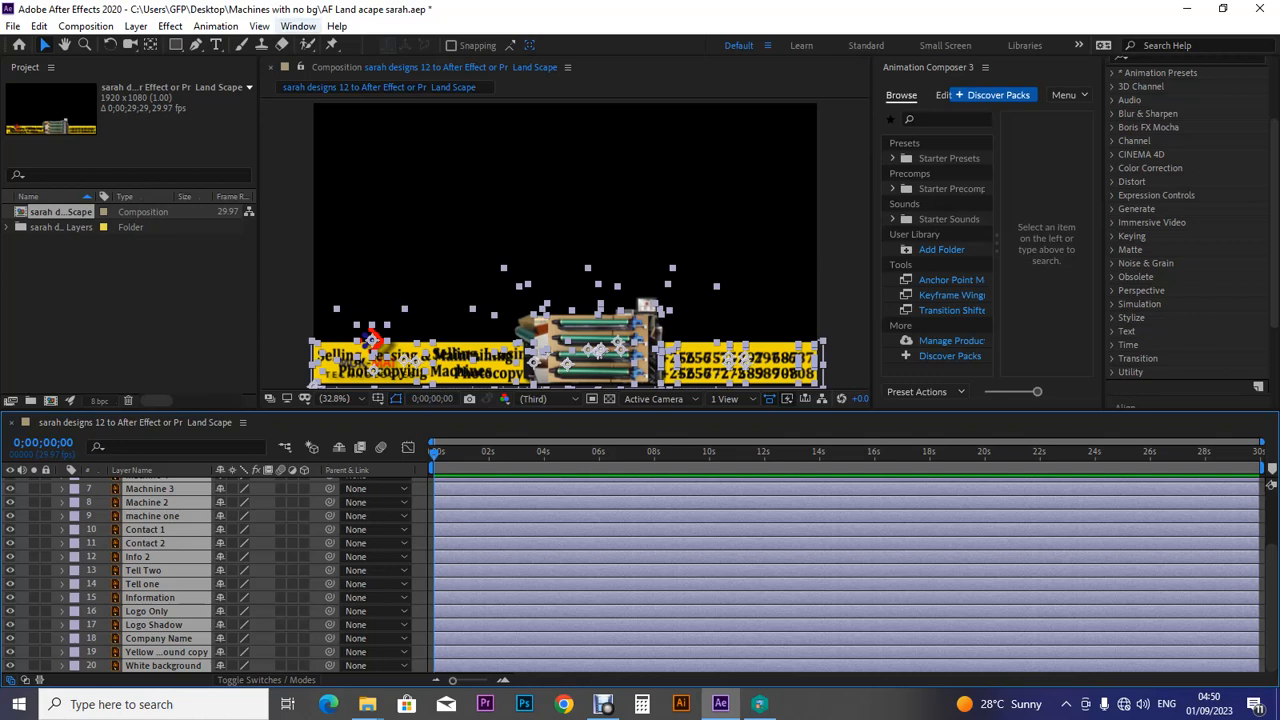
Open Animation Composer 3's Anchor Point Mover for the selected layers.
click(298, 26)
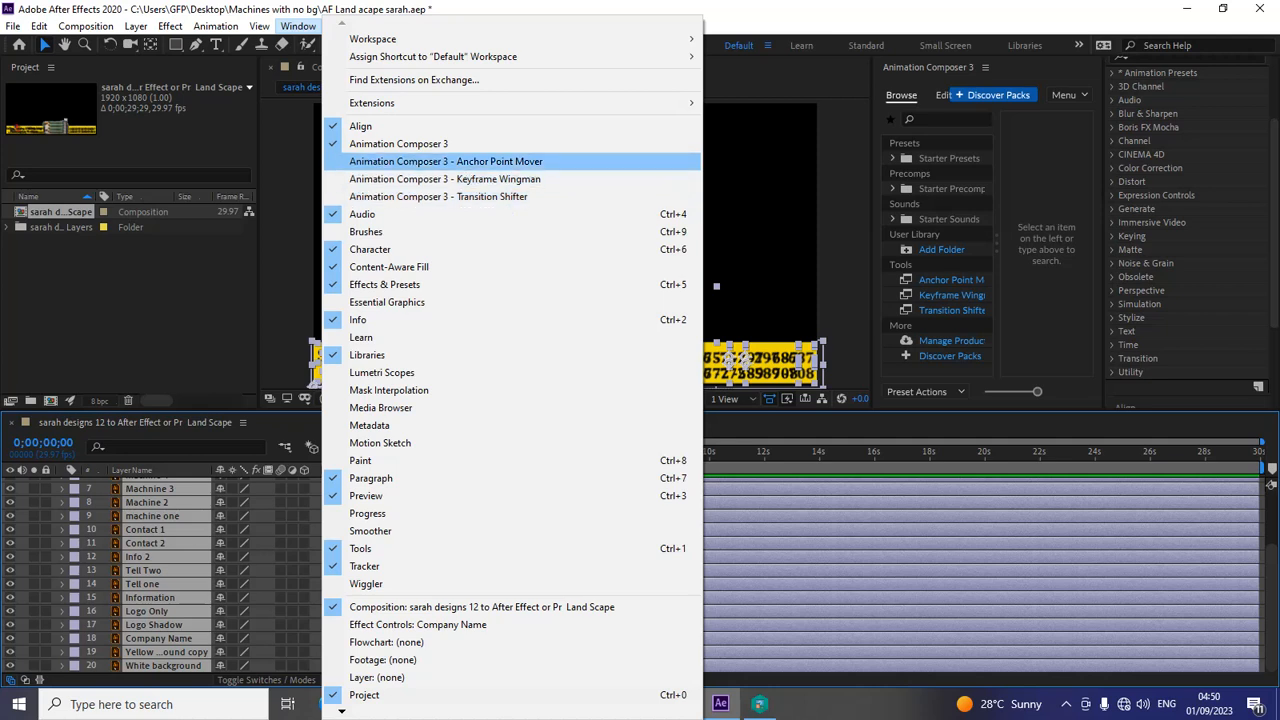
key(Return)
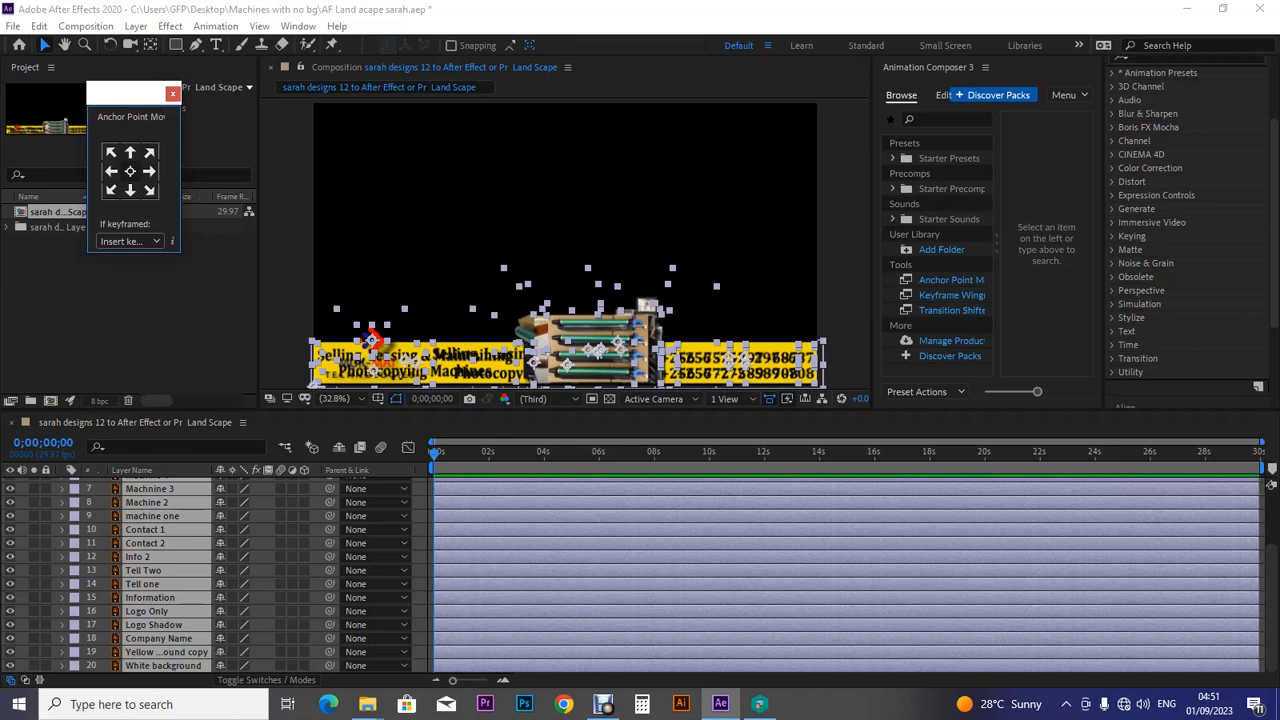
click(172, 93)
click(298, 26)
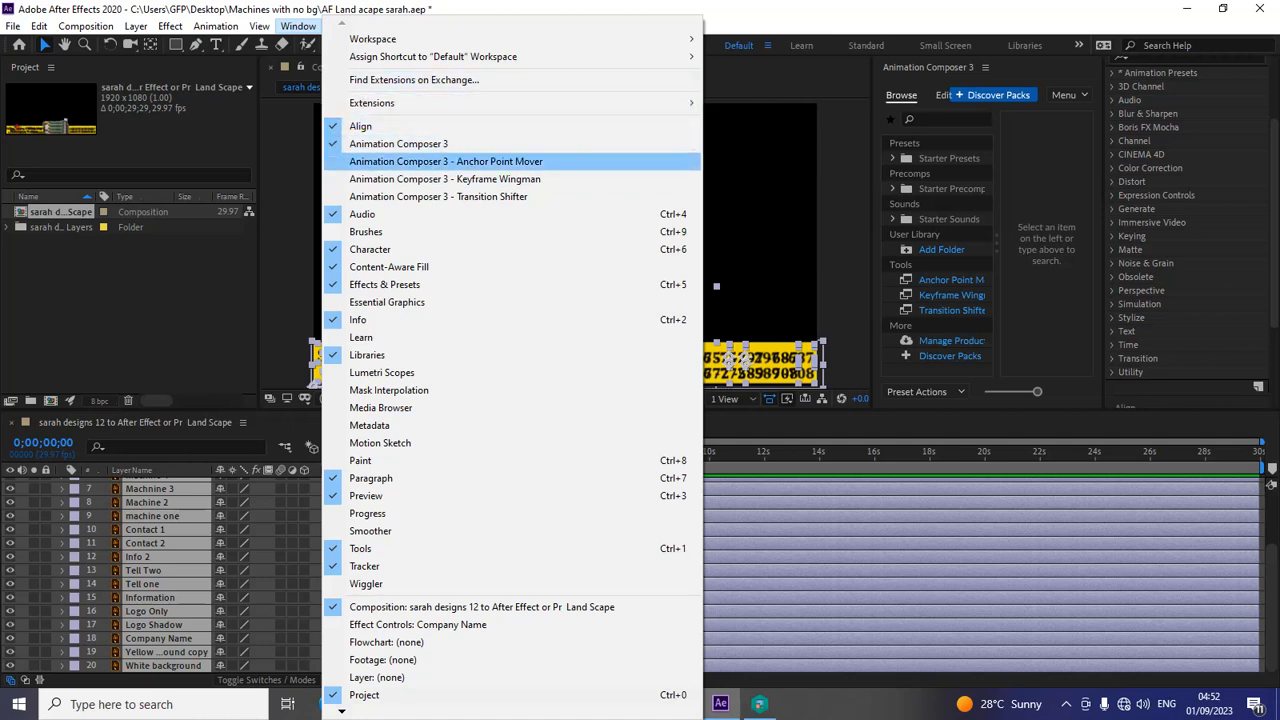
click(446, 161)
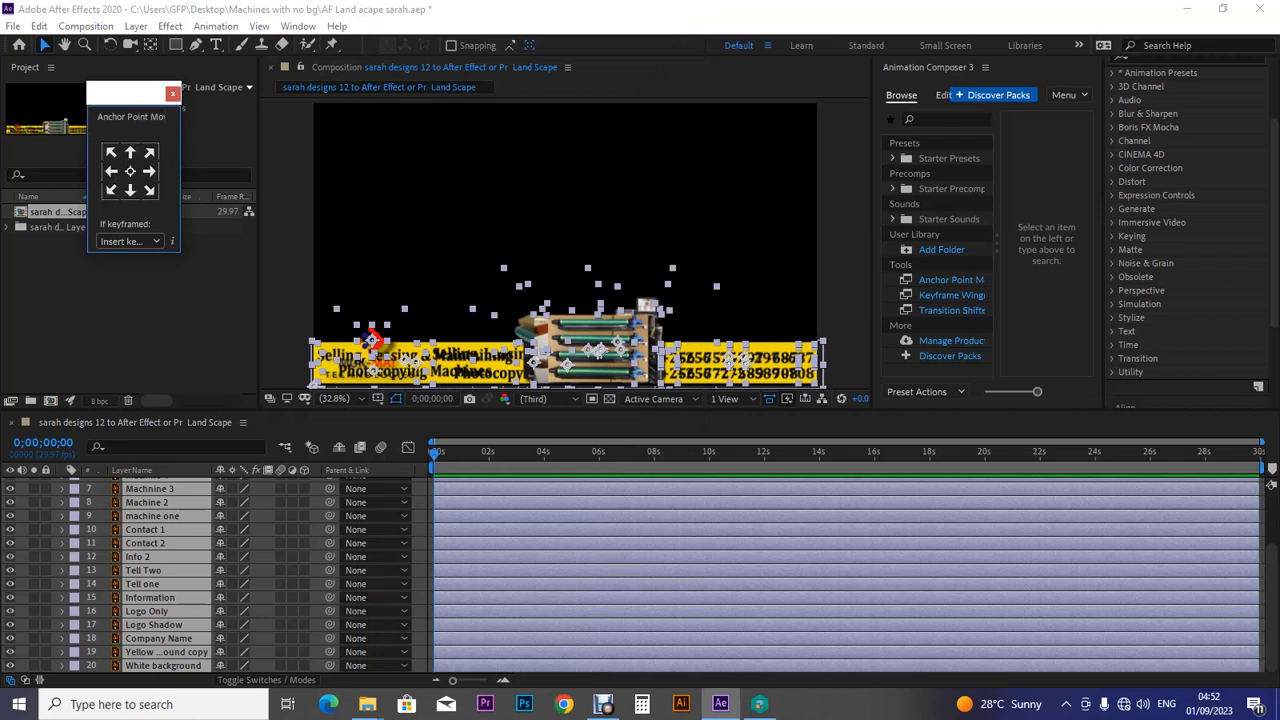
click(149, 171)
Make the timeline taller until all layers from Layer 19 to White background fit, and close the Anchor Point Mover.
click(640, 423)
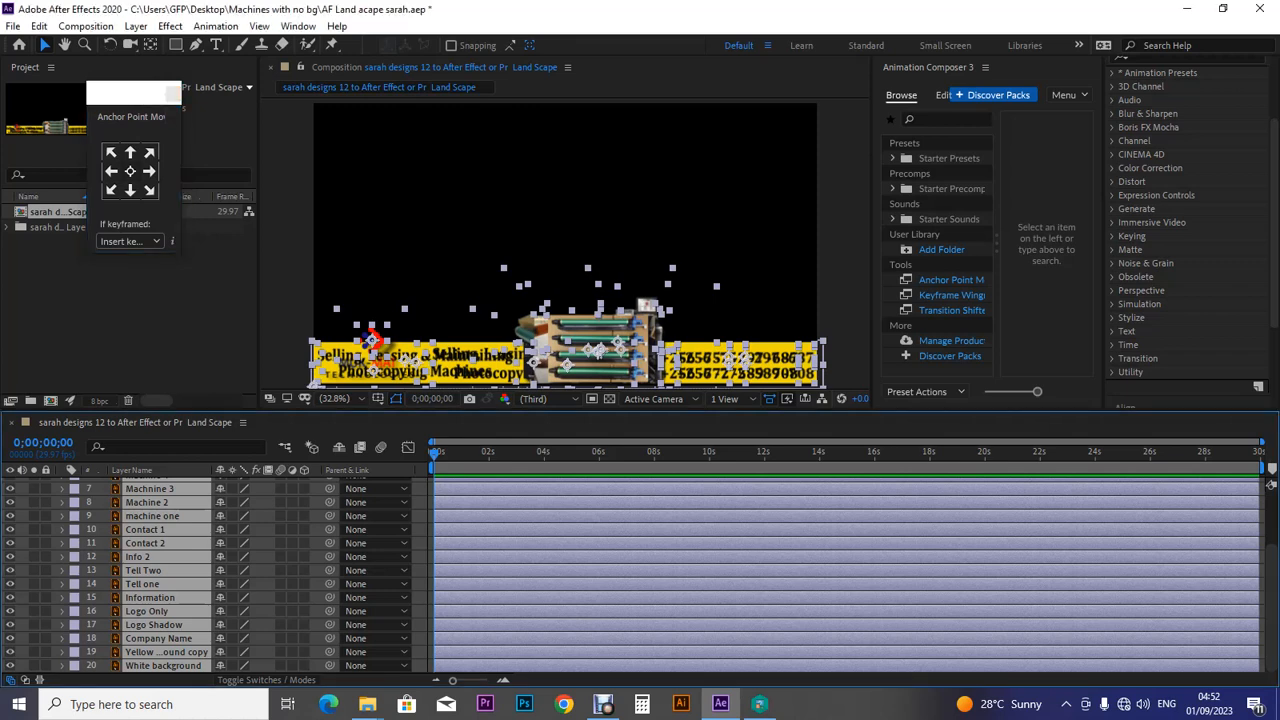
drag(640, 409, 640, 329)
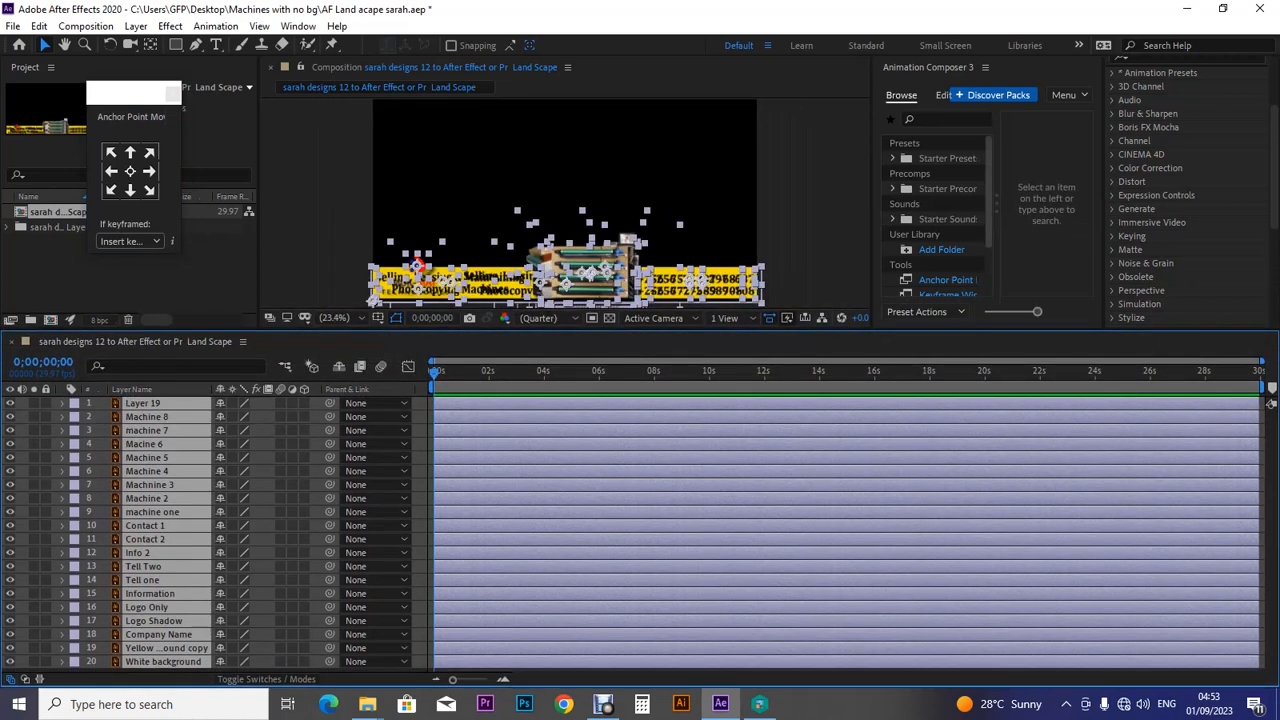
click(173, 94)
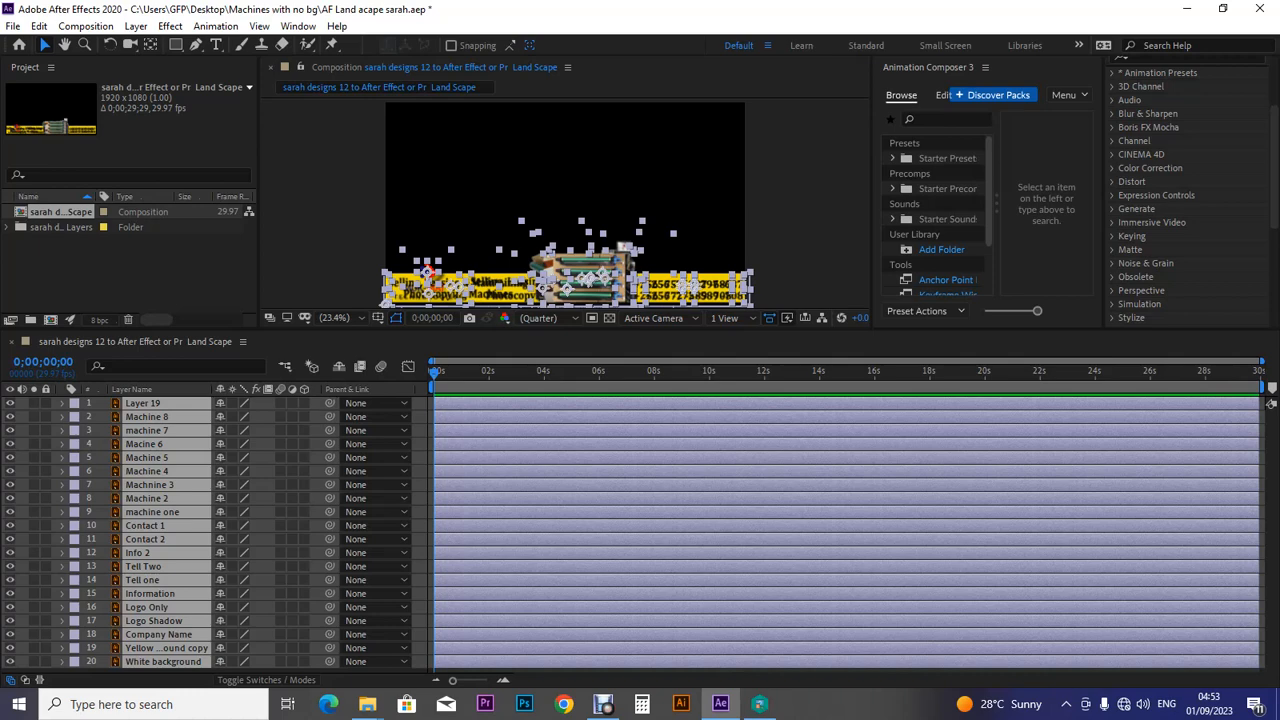
mouse_move(640, 331)
mouse_down()
mouse_move(640, 362)
mouse_move(640, 329)
mouse_up()
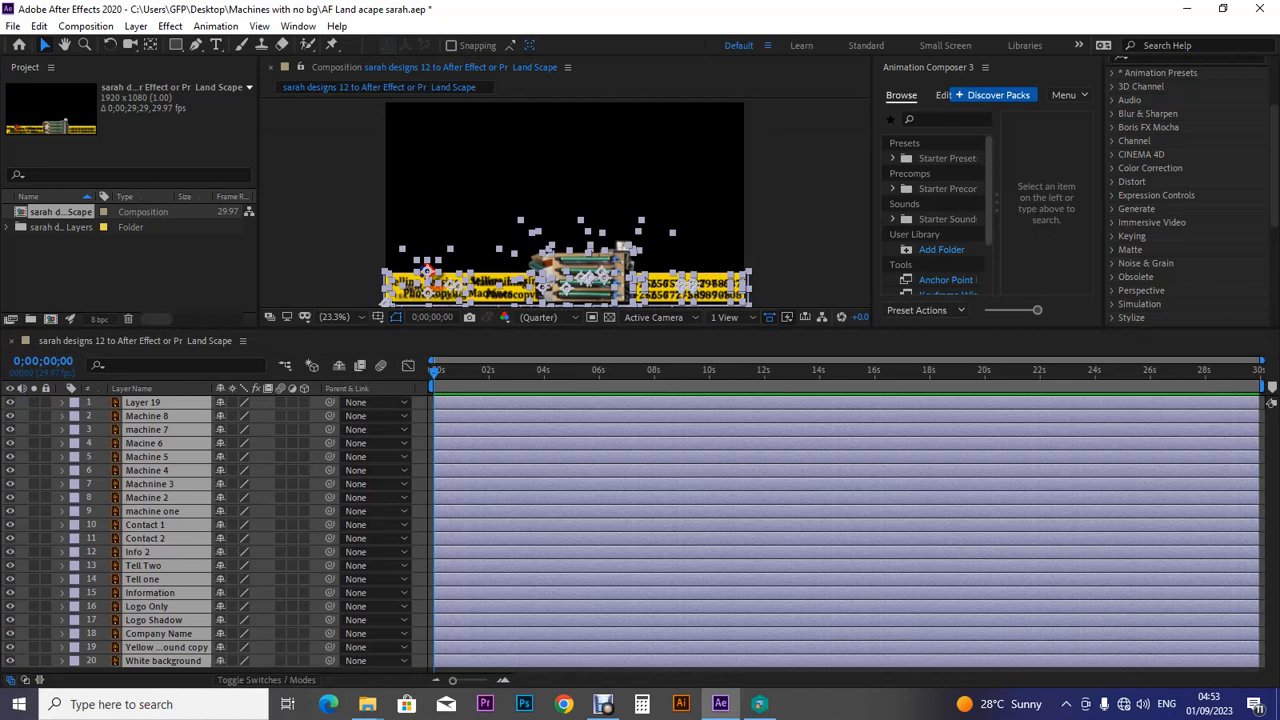
Pre-compose all the selected layers into a new composition named "total comp".
right_click(195, 402)
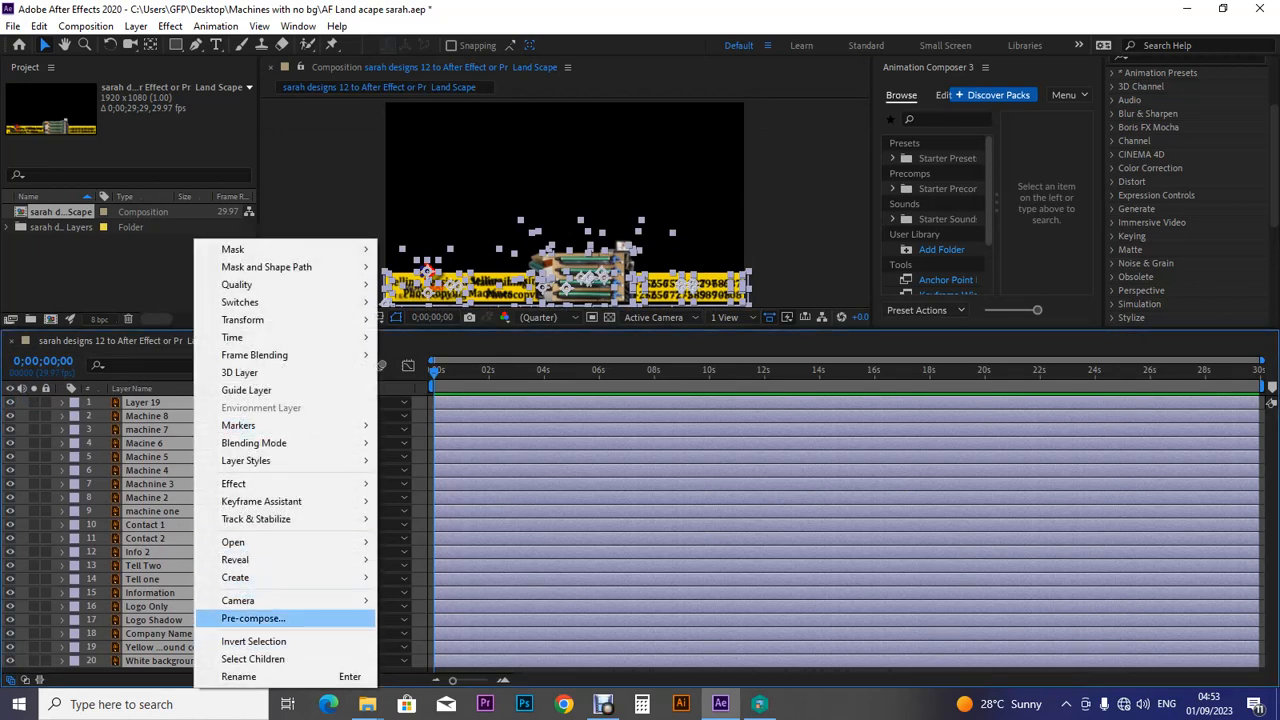
click(260, 618)
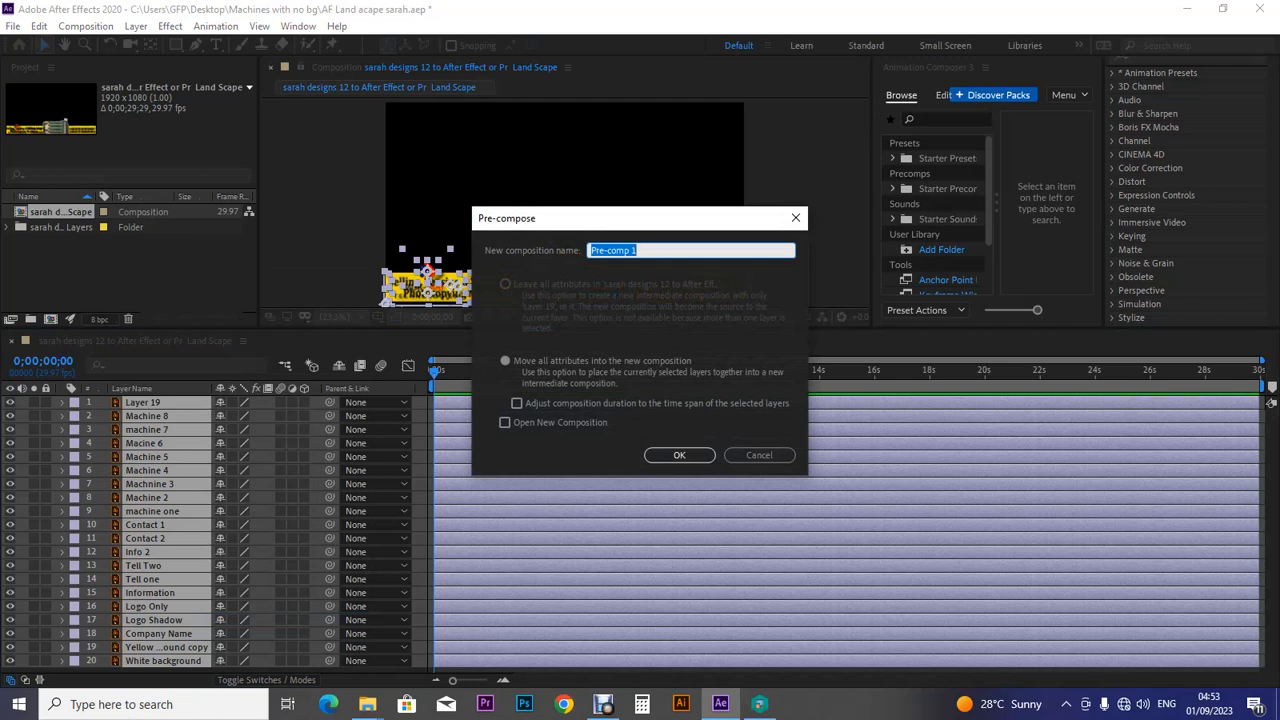
text(total comp)
key(Return)
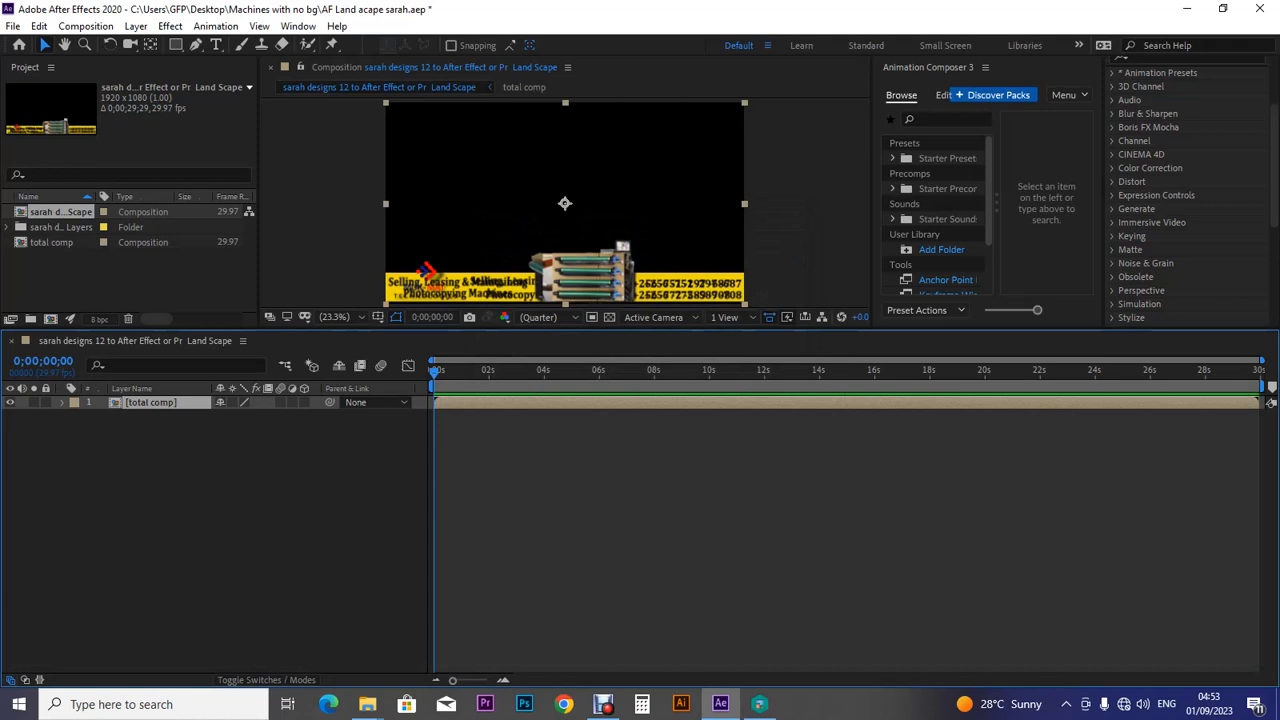
Show the rulers, place a vertical guide through the composition's horizontal centre in an enlarged view, and lock the guides.
key(ctrl+r)
drag(266, 200, 570, 209)
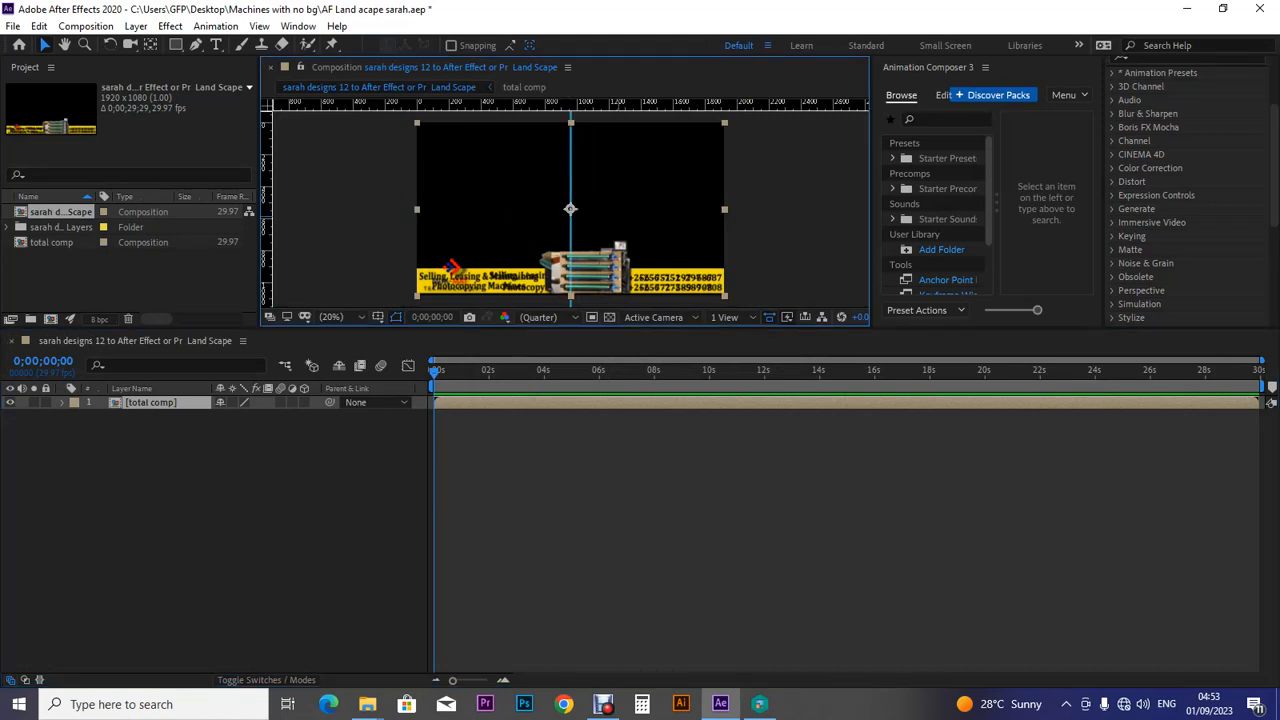
drag(610, 329, 610, 431)
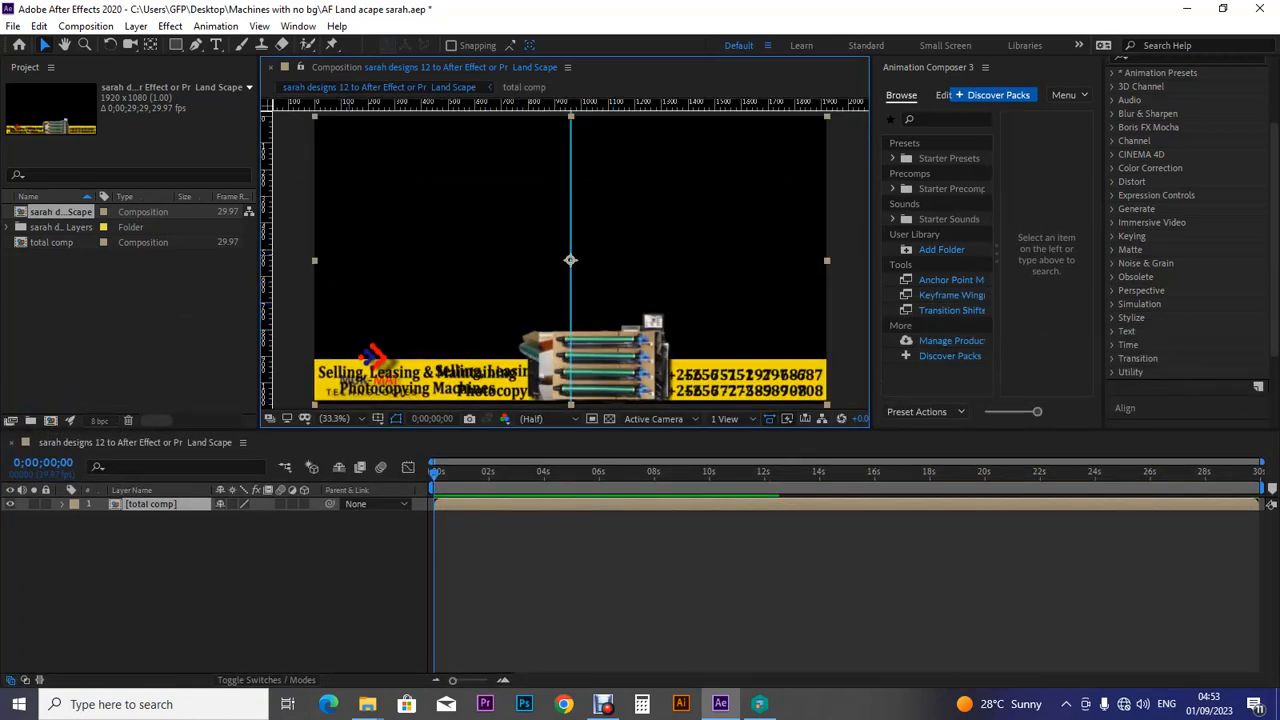
key(y)
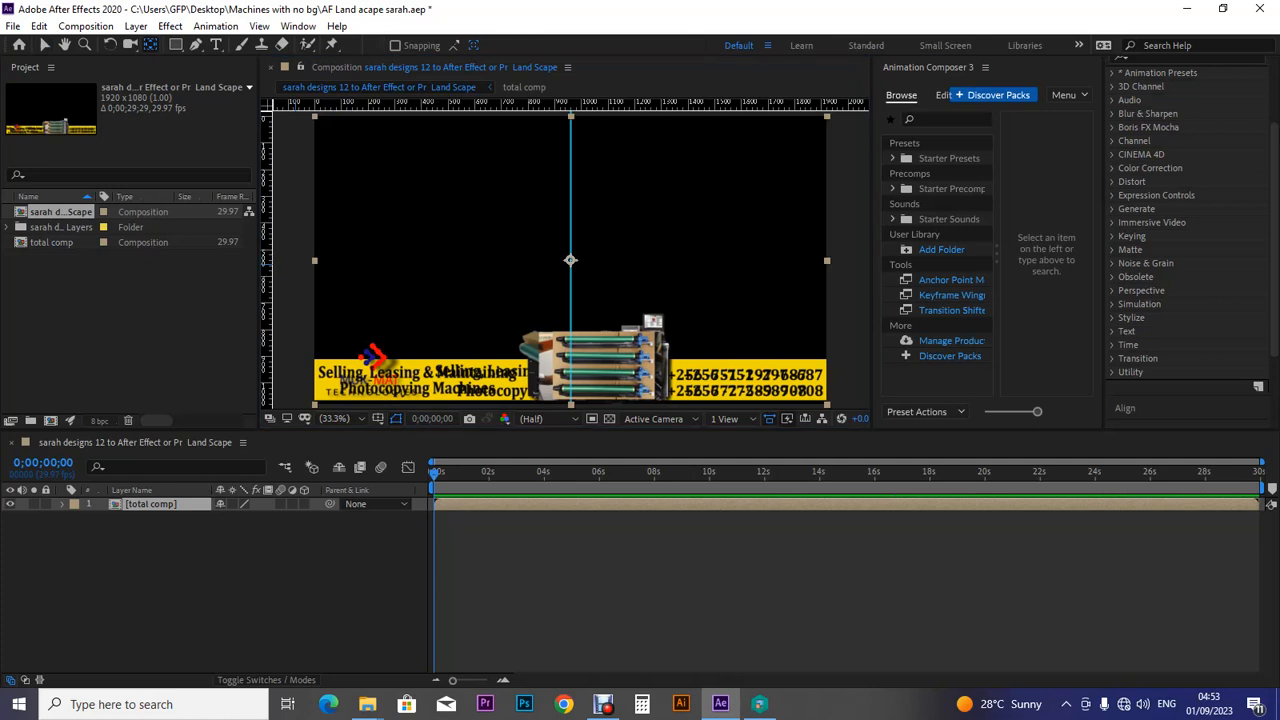
drag(571, 258, 572, 258)
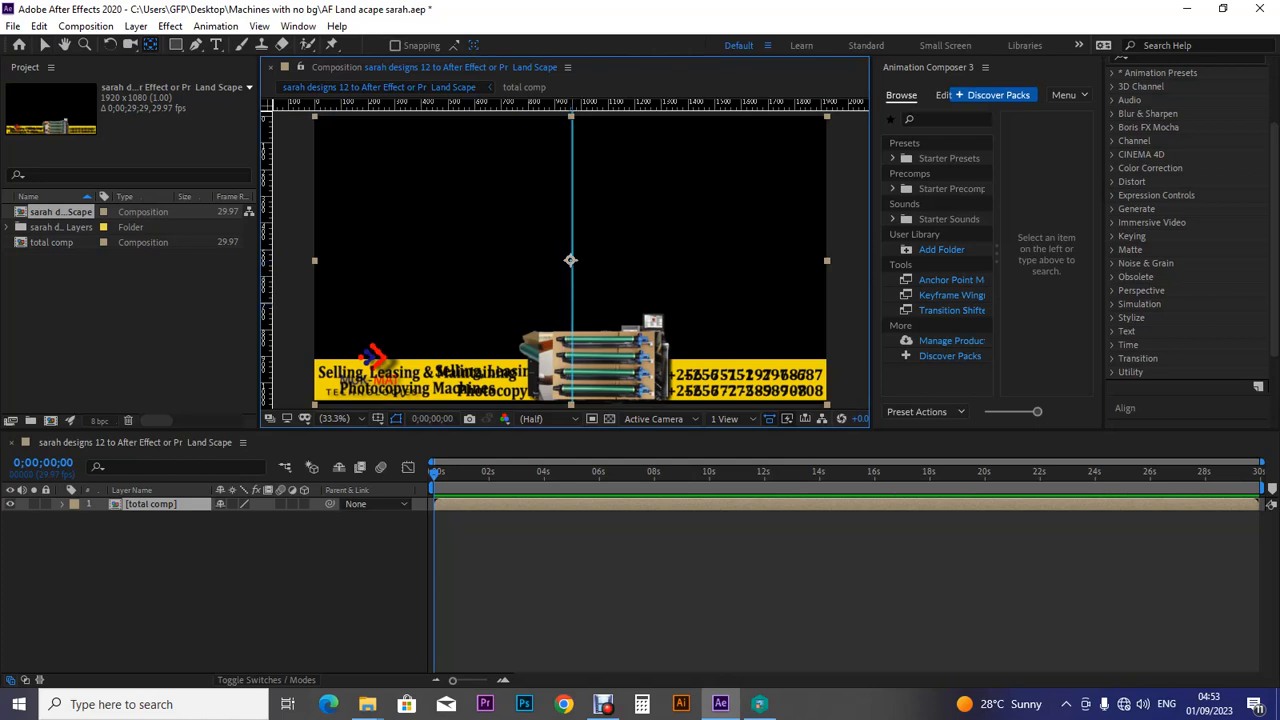
drag(572, 258, 570, 258)
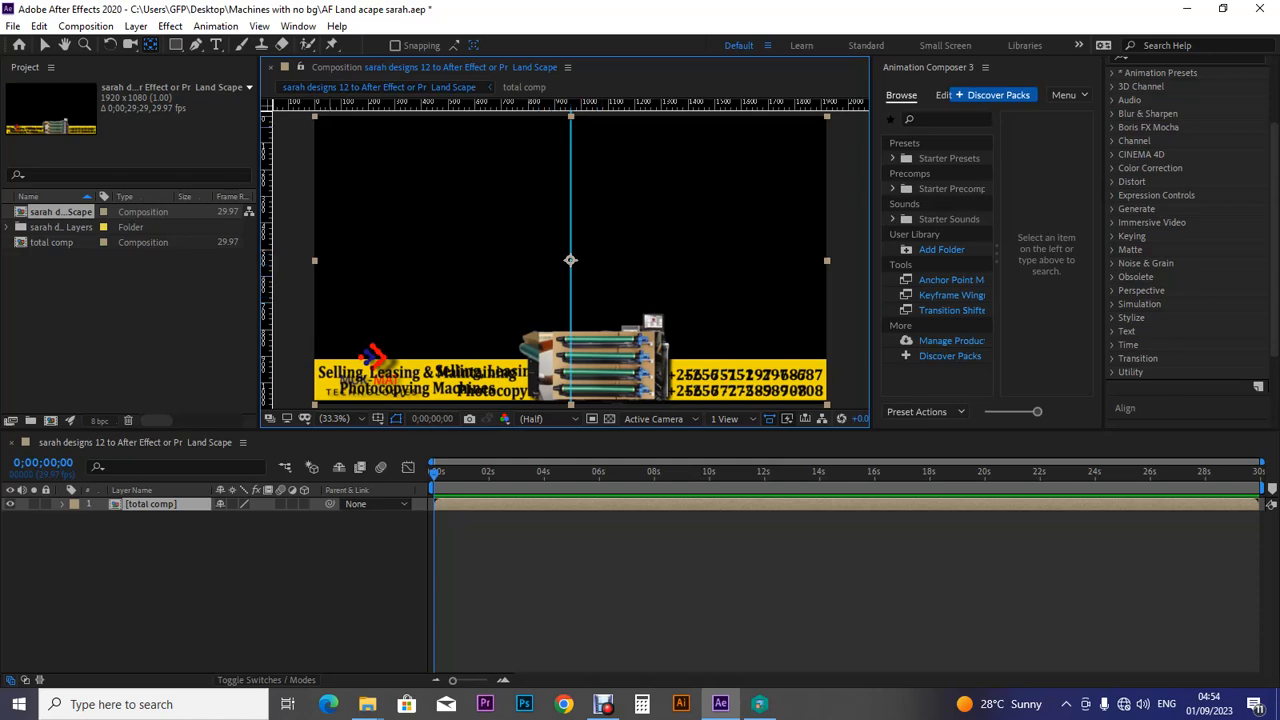
click(259, 26)
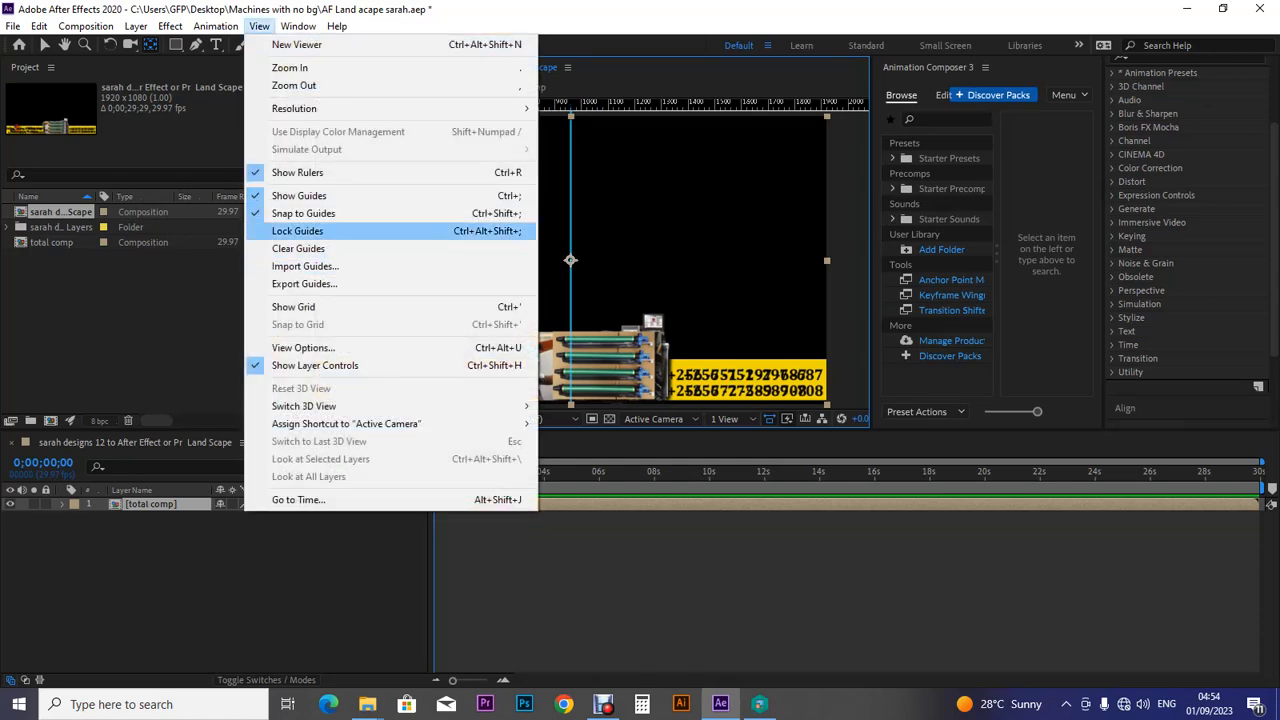
click(330, 231)
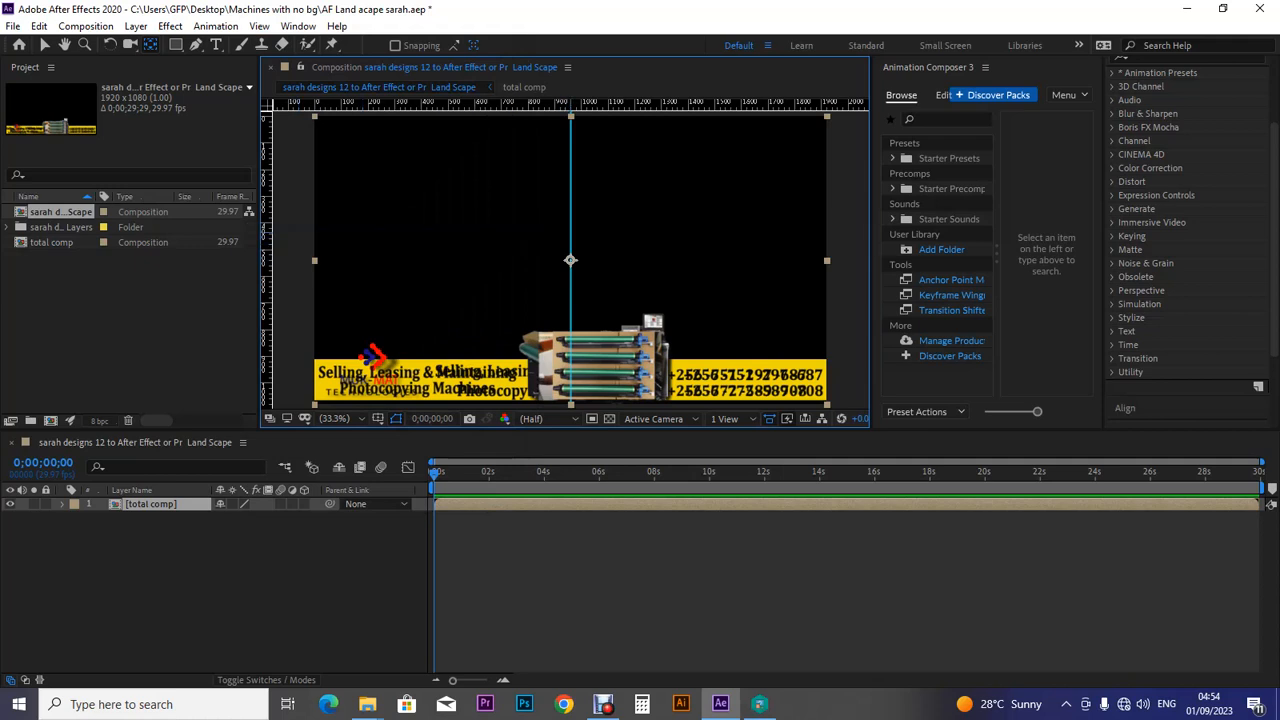
Move the total comp layer's anchor point straight down into the banner area and set the layer's position to 960, 991.
drag(570, 260, 570, 389)
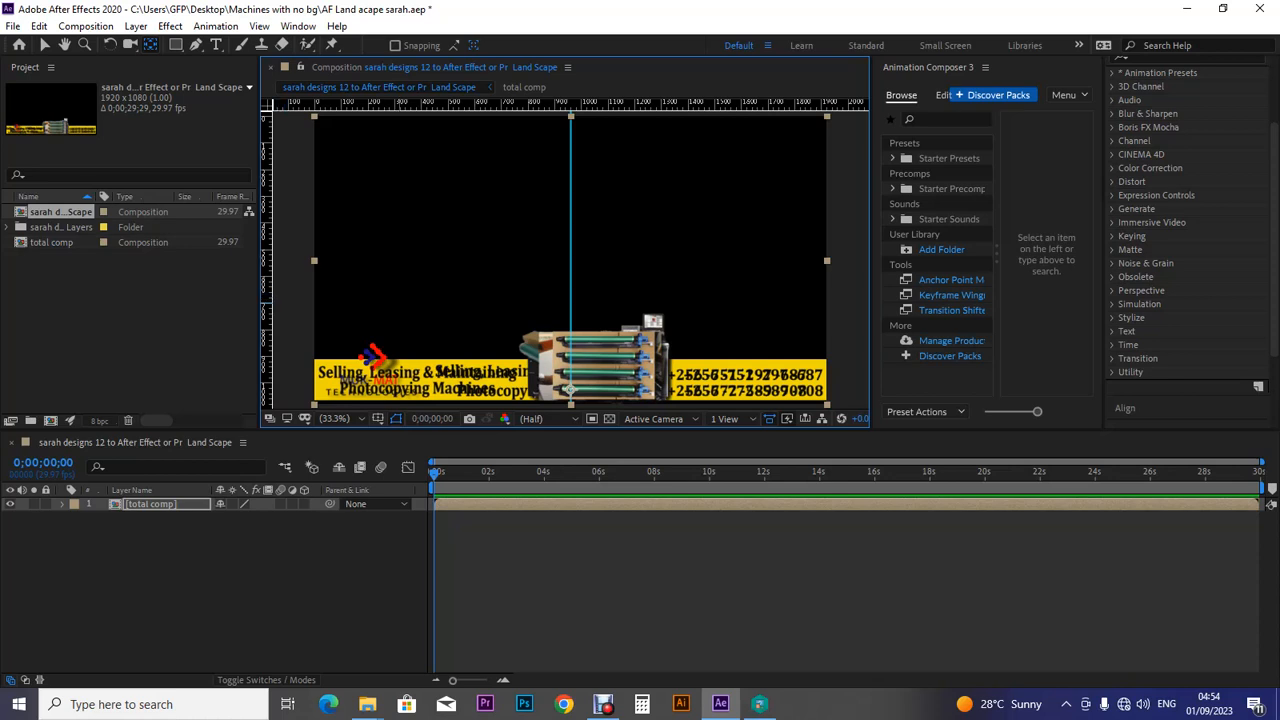
key(v)
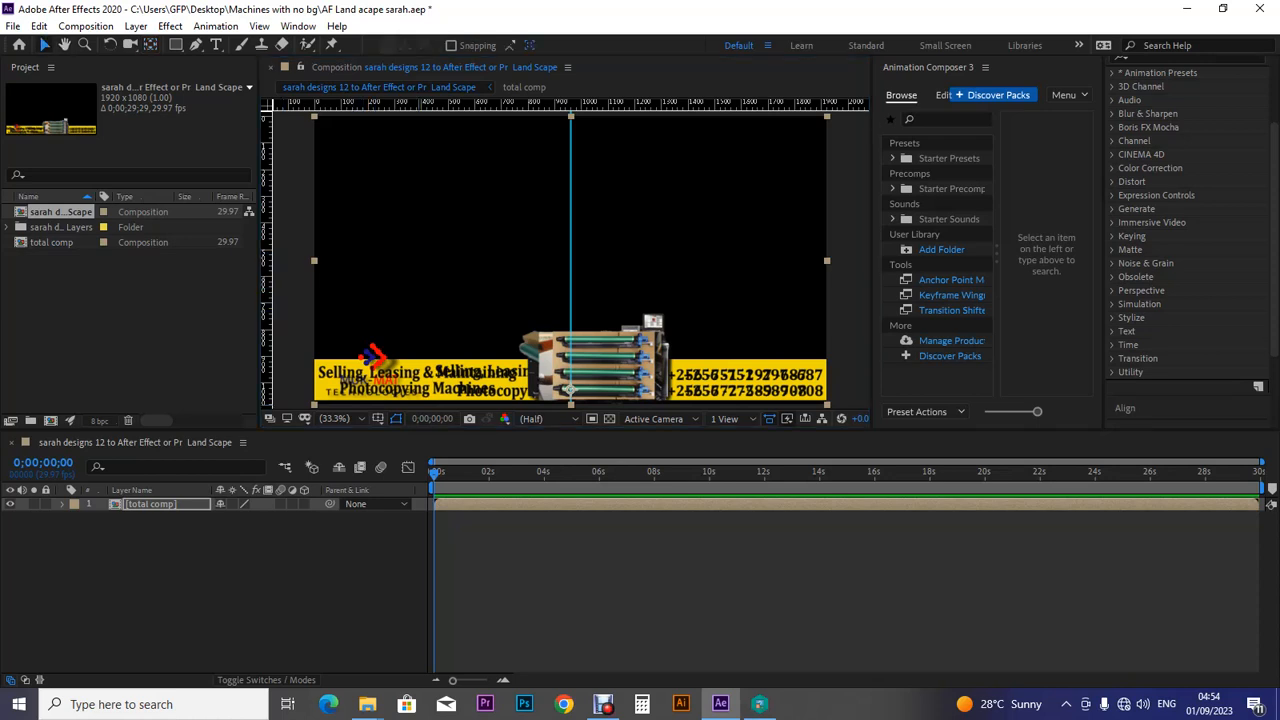
click(152, 504)
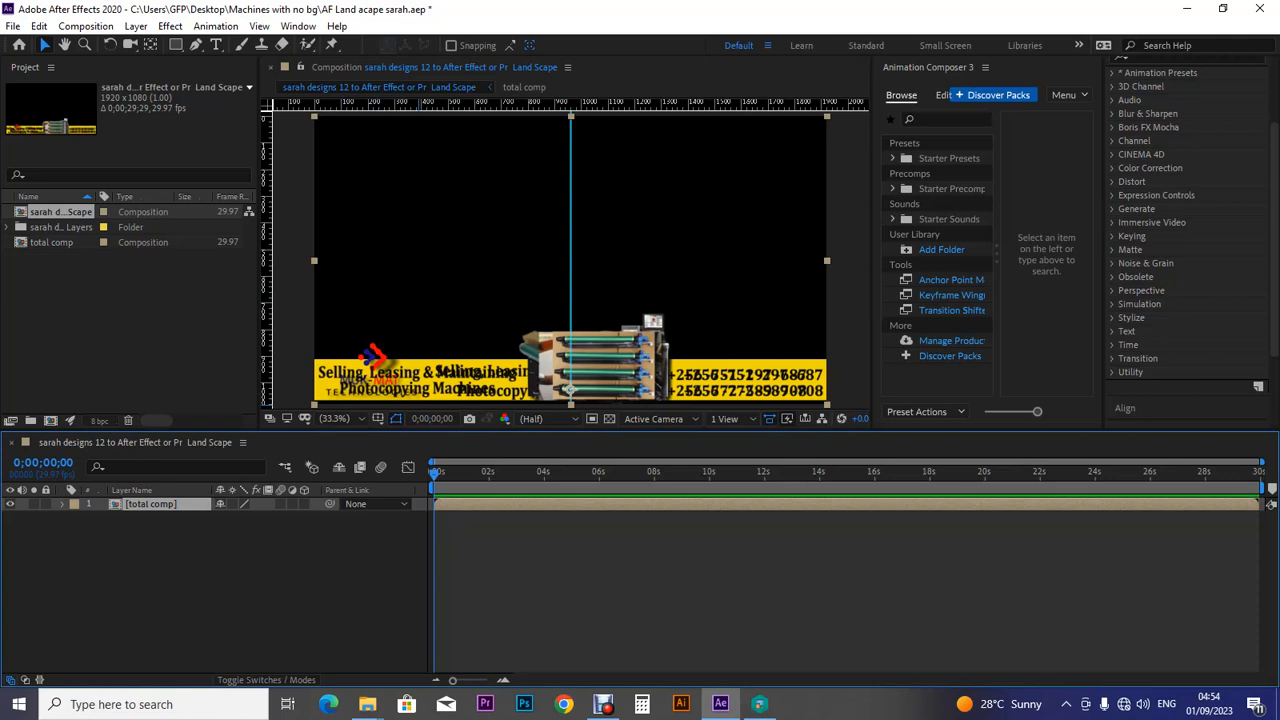
key(p)
drag(253, 517, 216, 517)
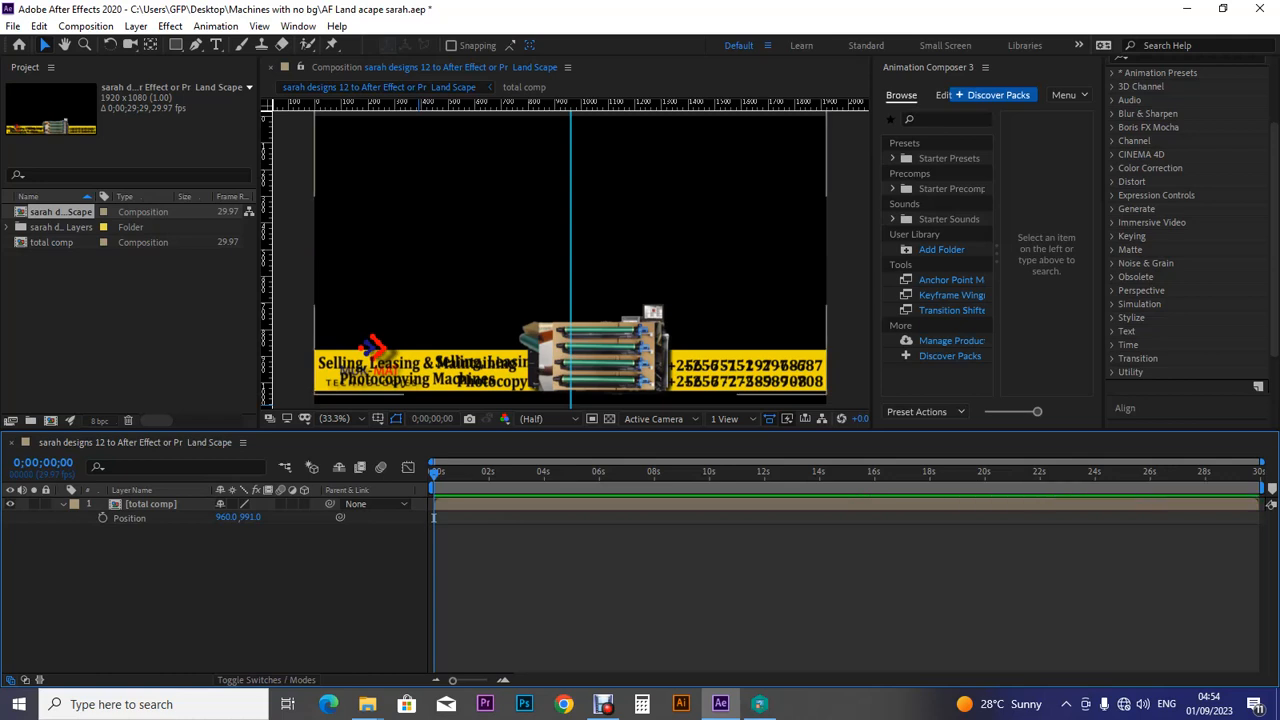
click(418, 372)
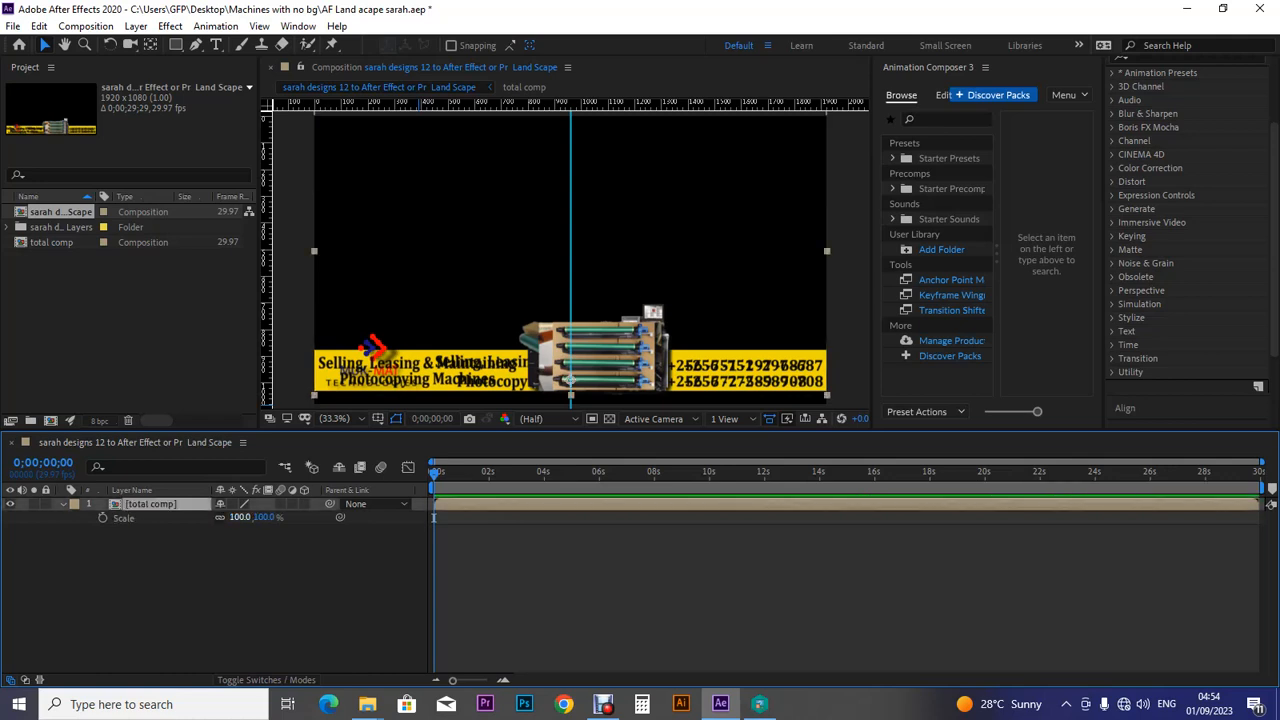
Try scaling the total comp layer from its lowered anchor point and undo the scale change.
key(s)
drag(237, 517, 221, 517)
key(ctrl+z)
Open the total comp composition with a taller timeline, select Layer 19, and expand Animation Composer's Starter Presets folder.
double_click(151, 504)
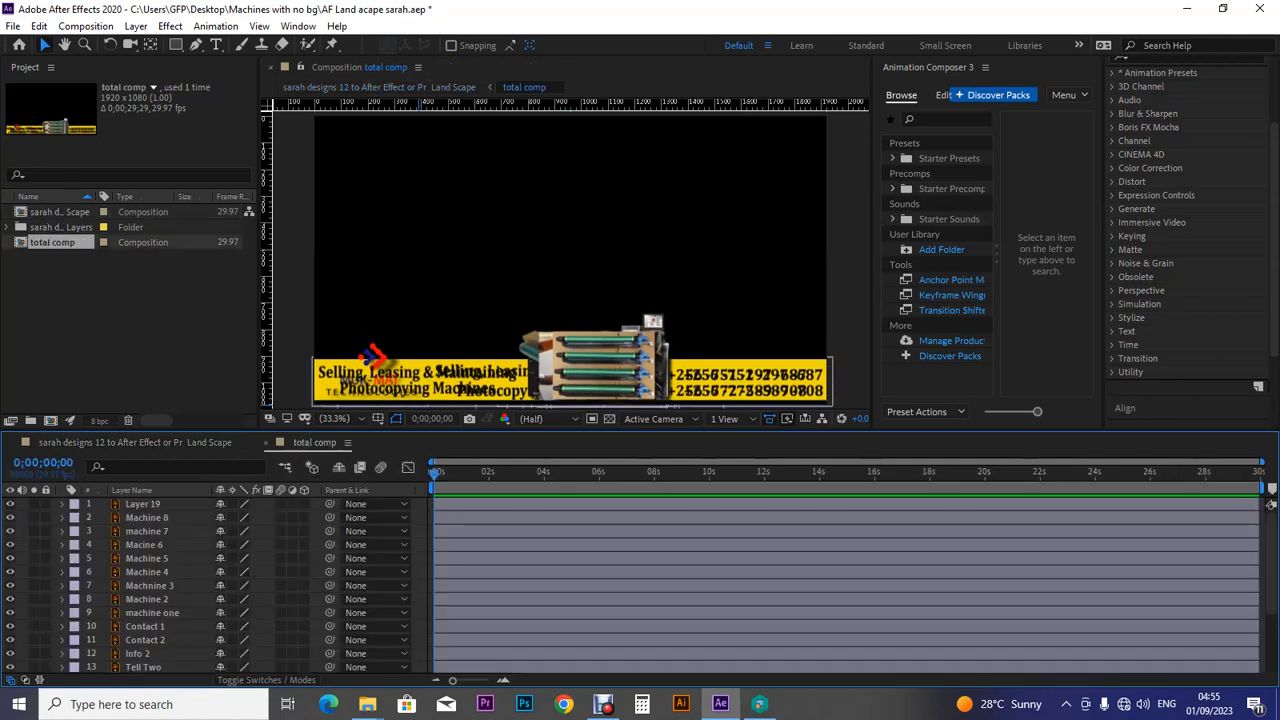
drag(419, 431, 419, 355)
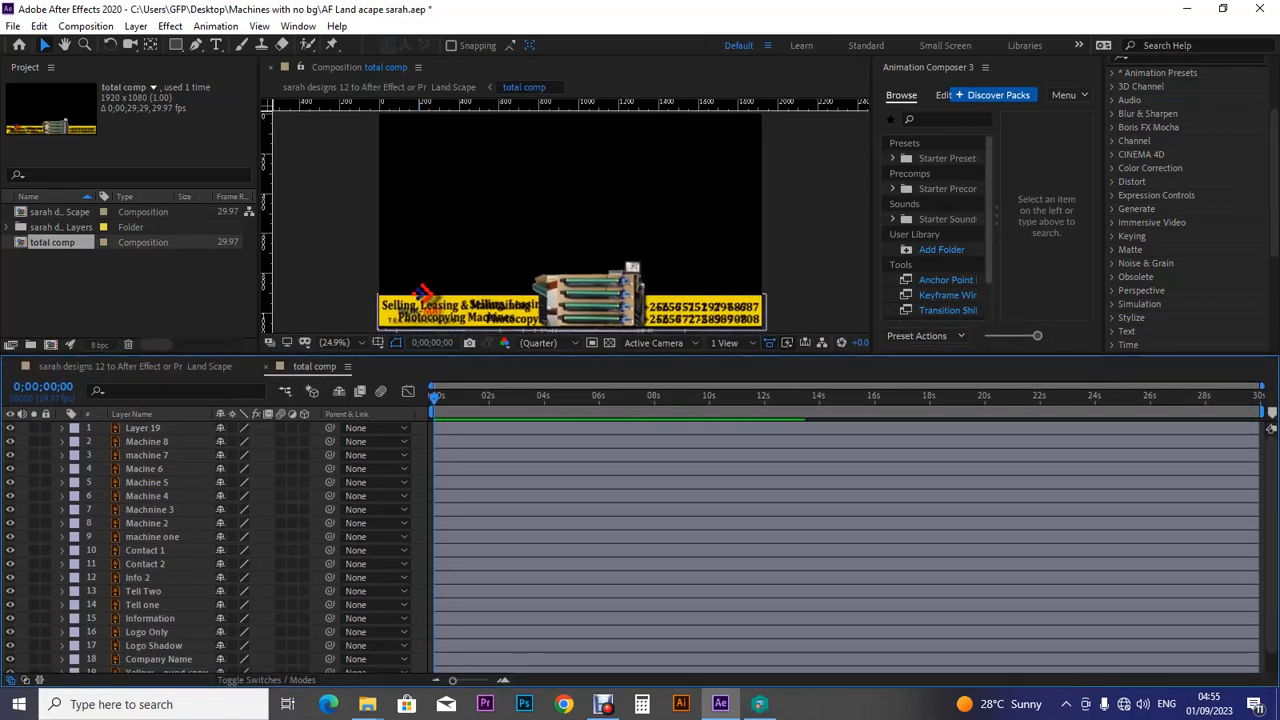
click(143, 428)
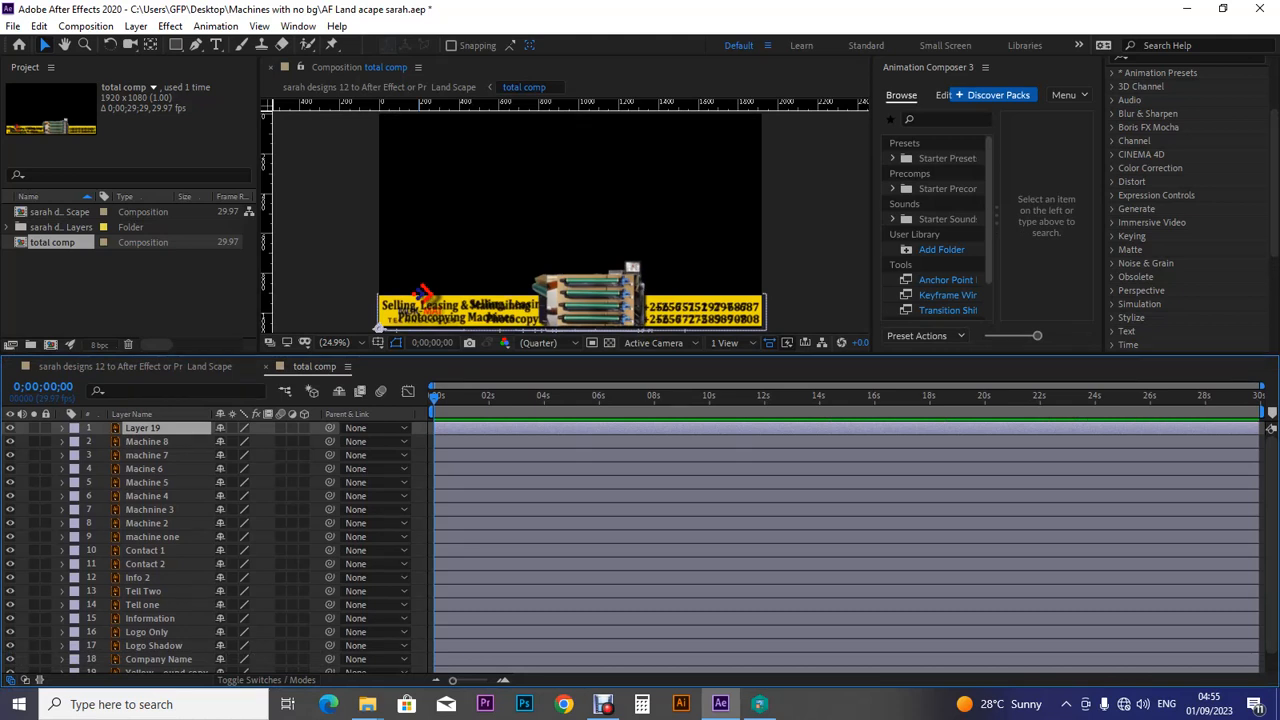
click(893, 158)
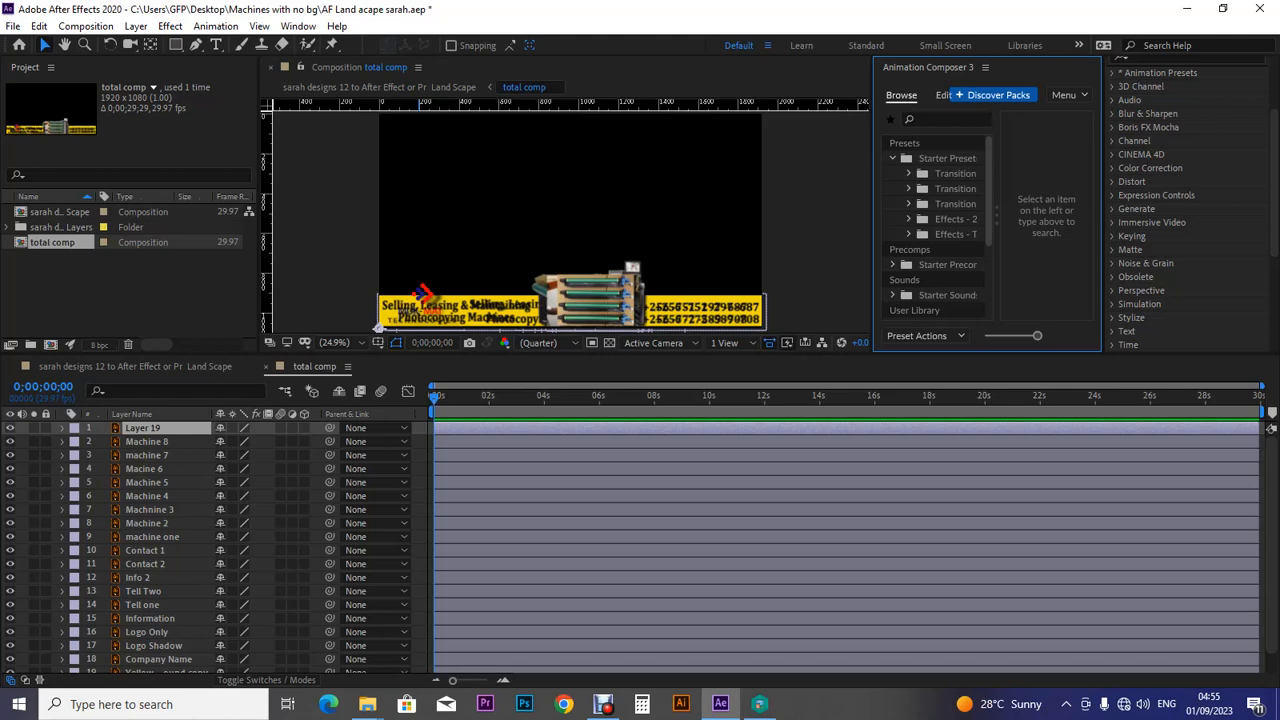
drag(419, 355, 418, 369)
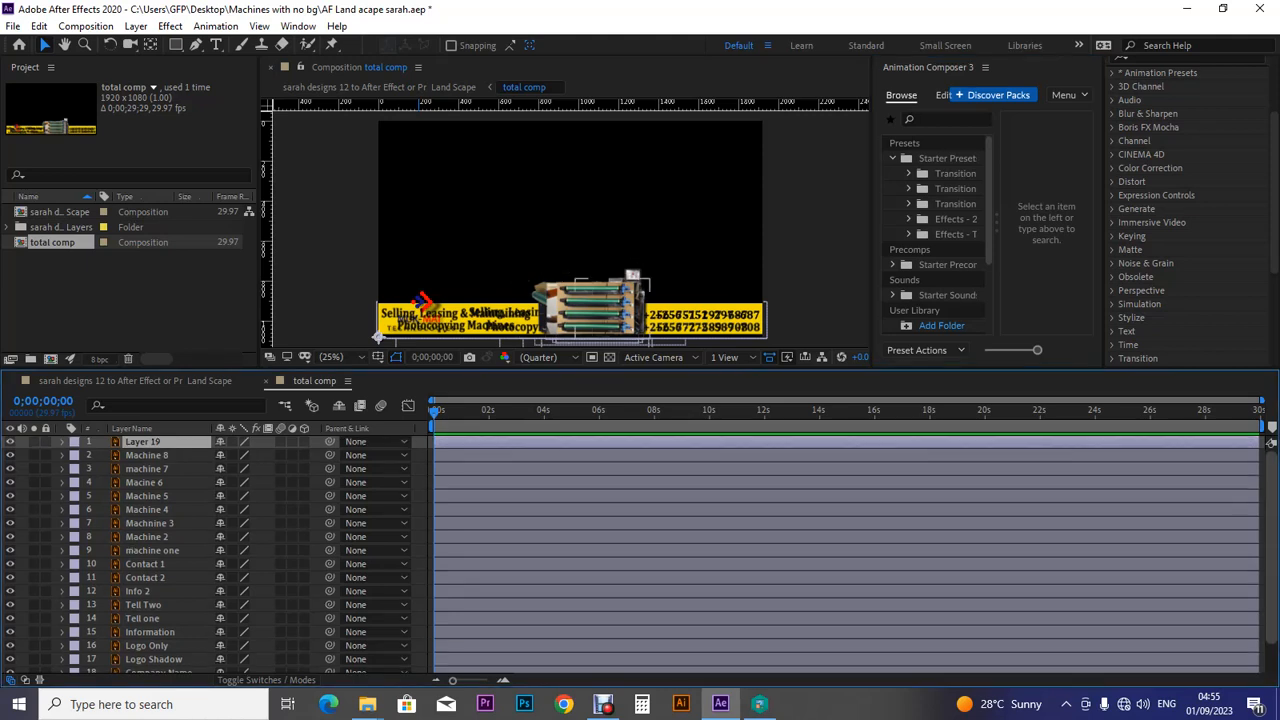
Bring all total comp layers into view in the timeline and hide the White background and yellow background copy layers.
scroll(206, 555, down, 1)
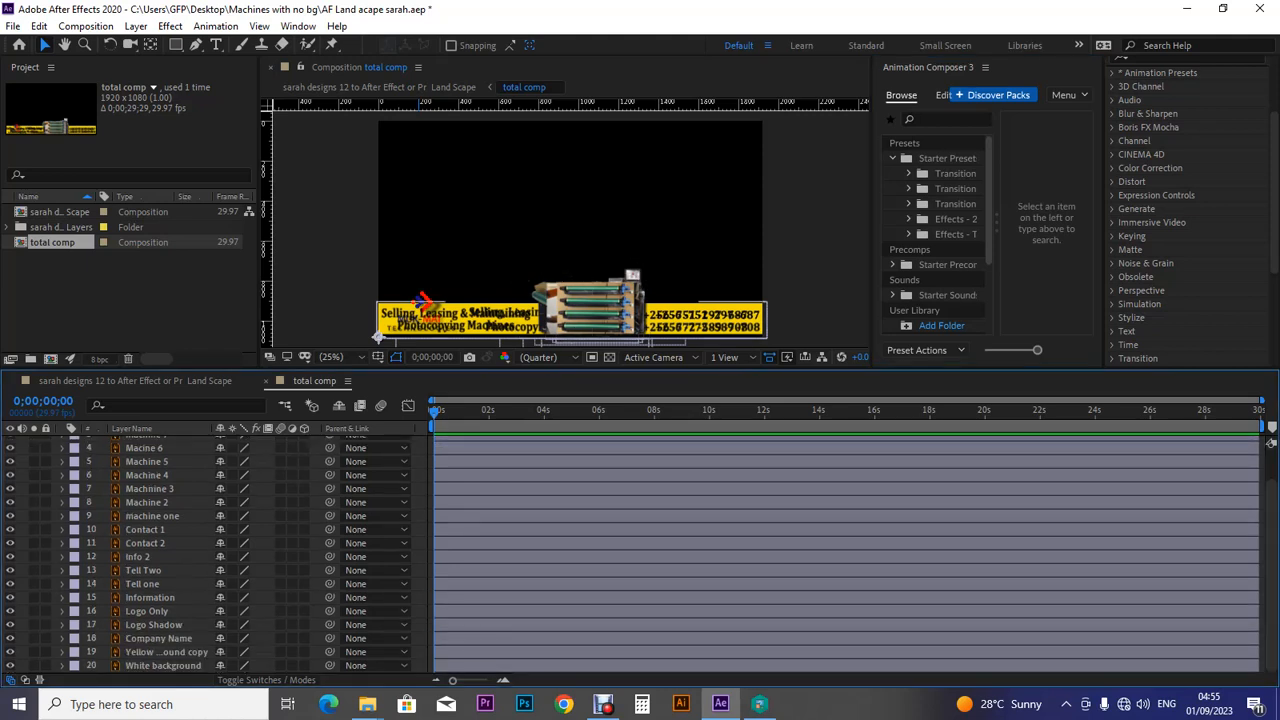
key(ctrl+a)
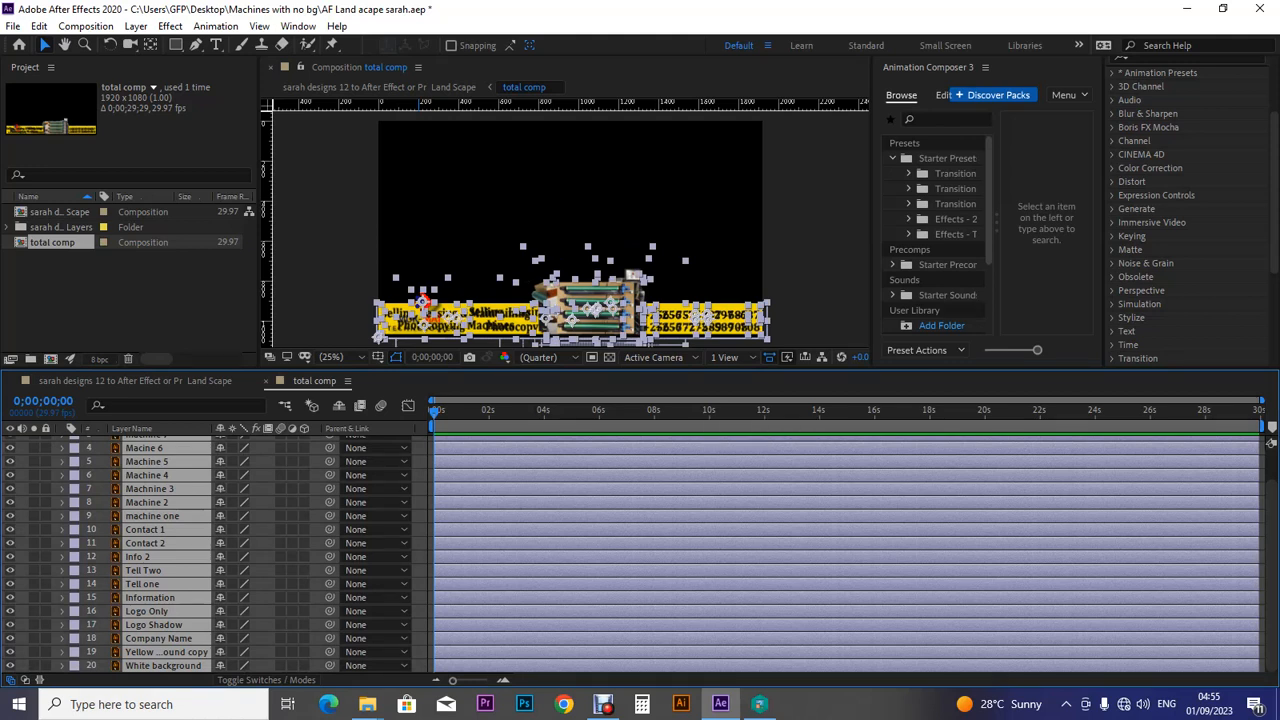
drag(640, 370, 640, 313)
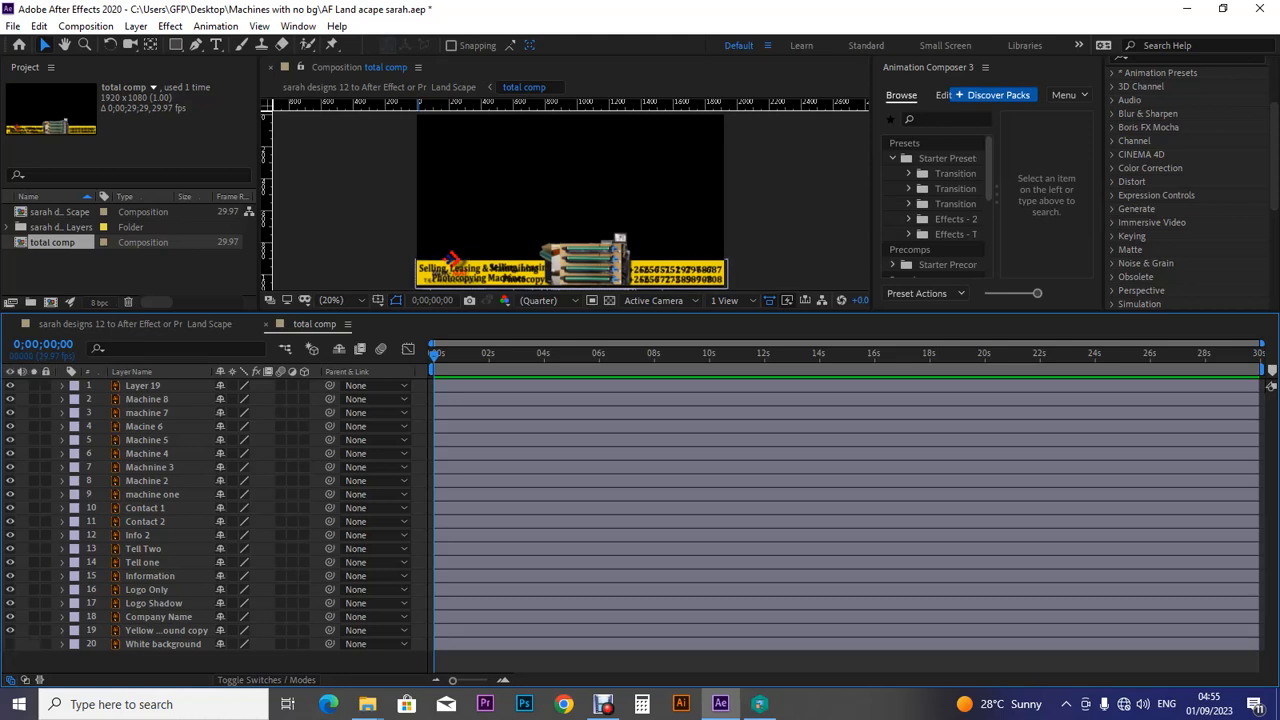
click(10, 630)
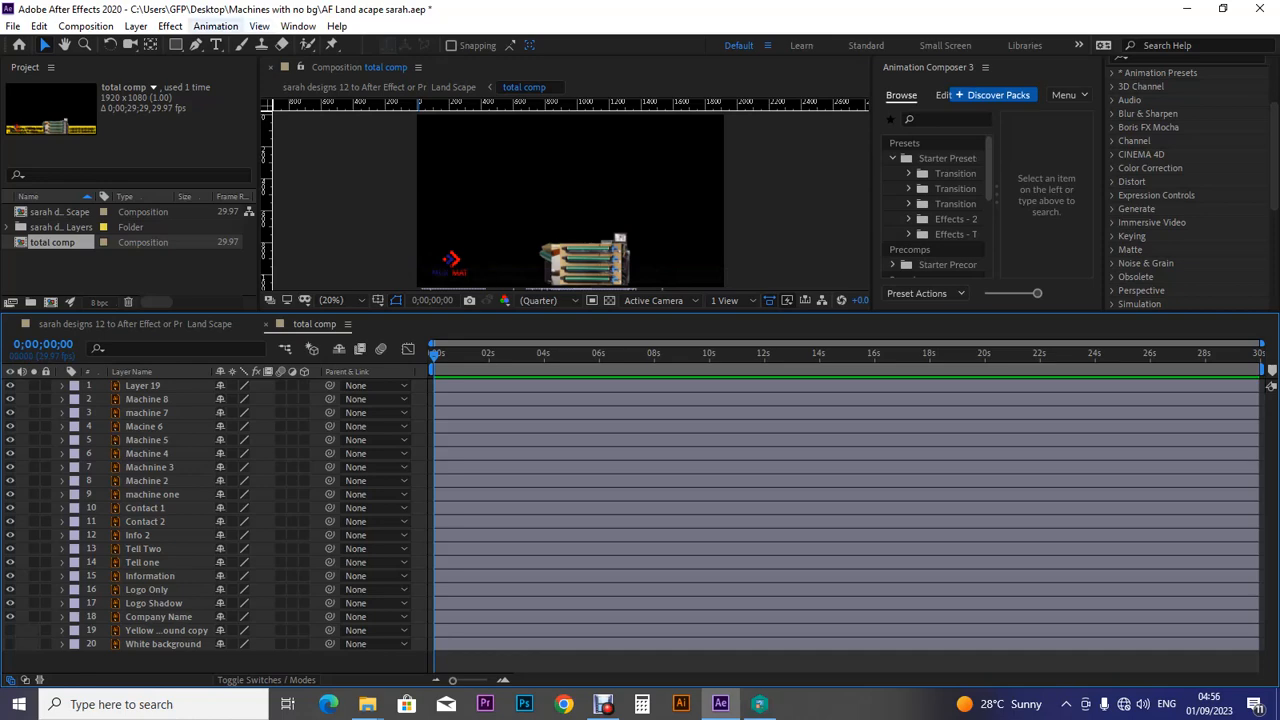
Open the composition settings of total comp.
click(85, 26)
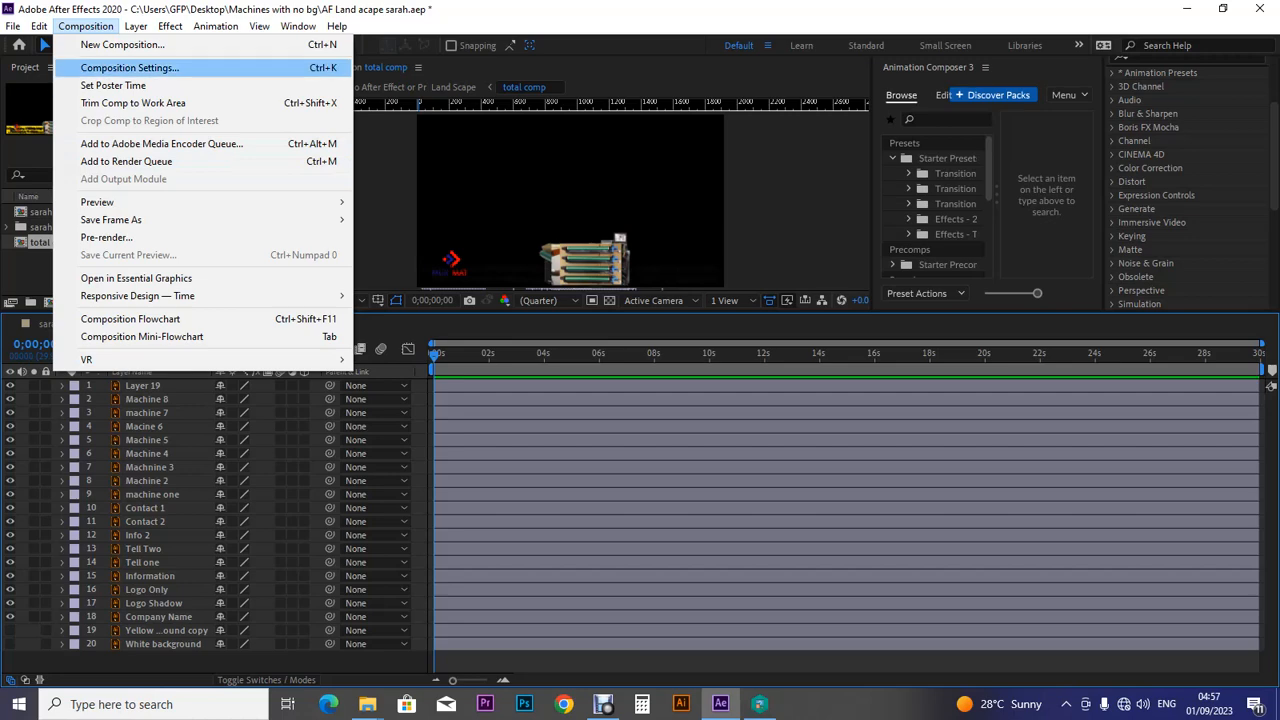
click(130, 68)
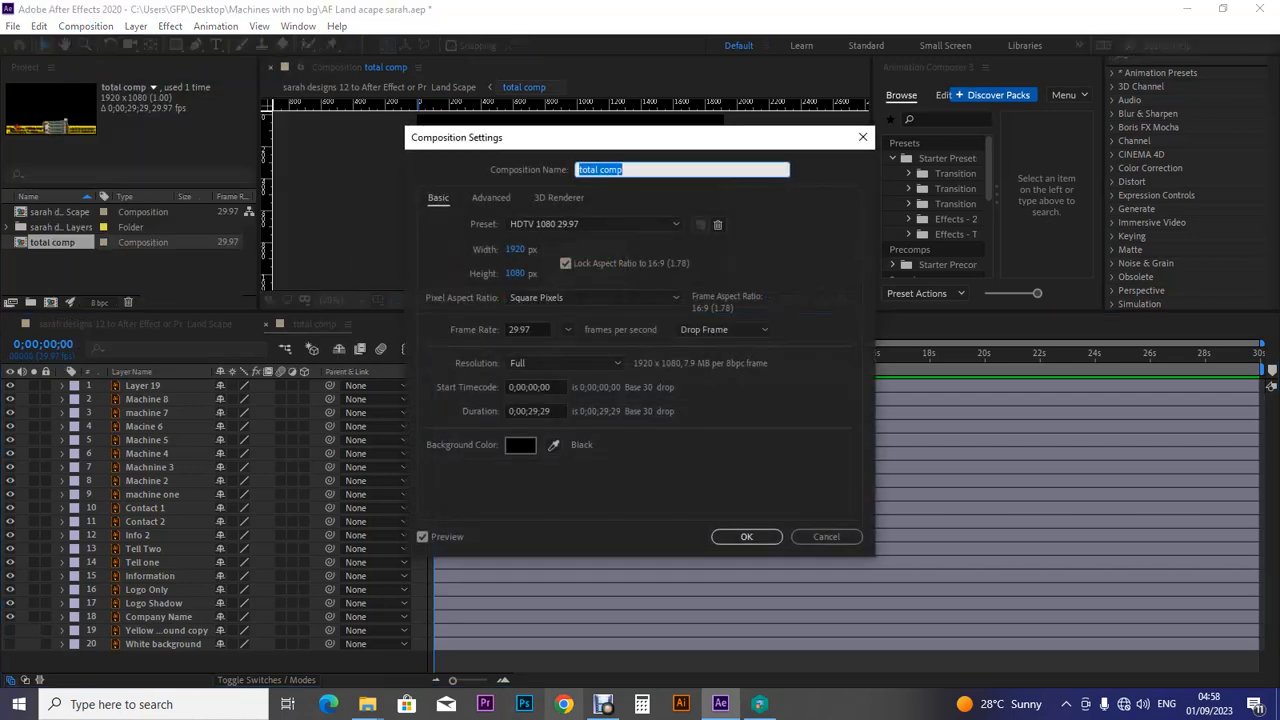
click(603, 704)
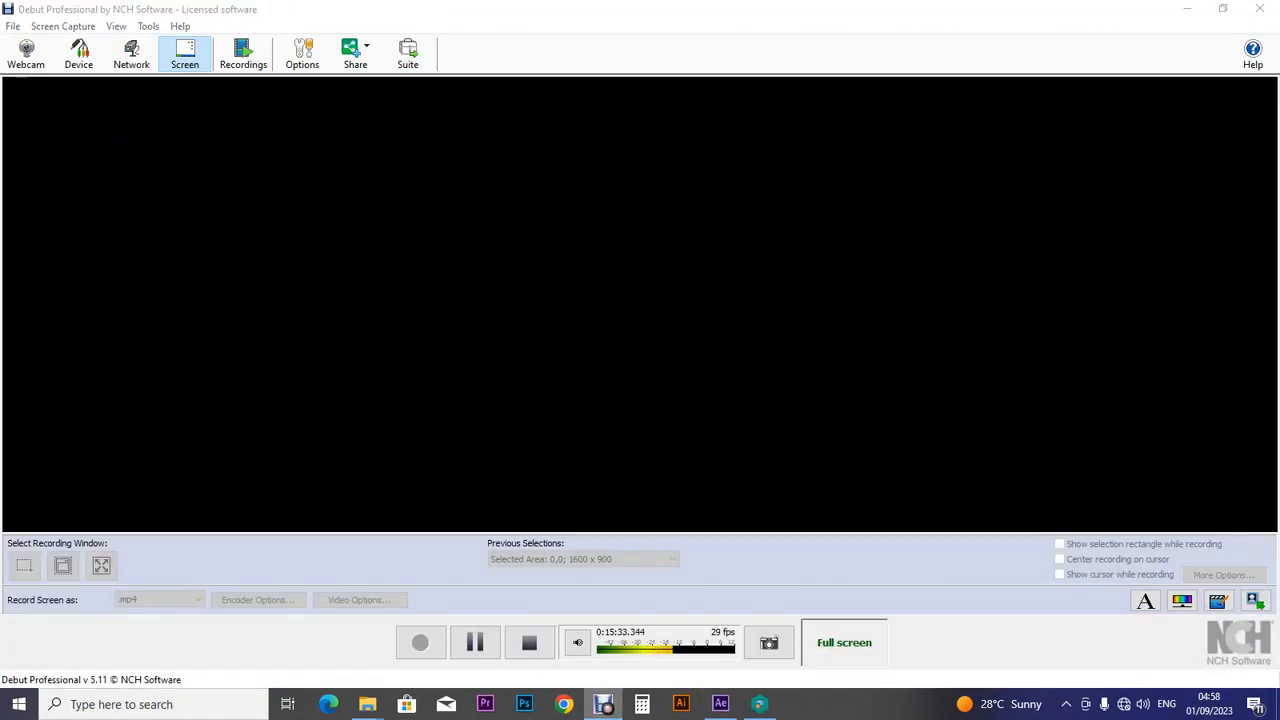
Set the background color of total comp to light pink, DAA2A2, and apply the composition settings.
click(603, 704)
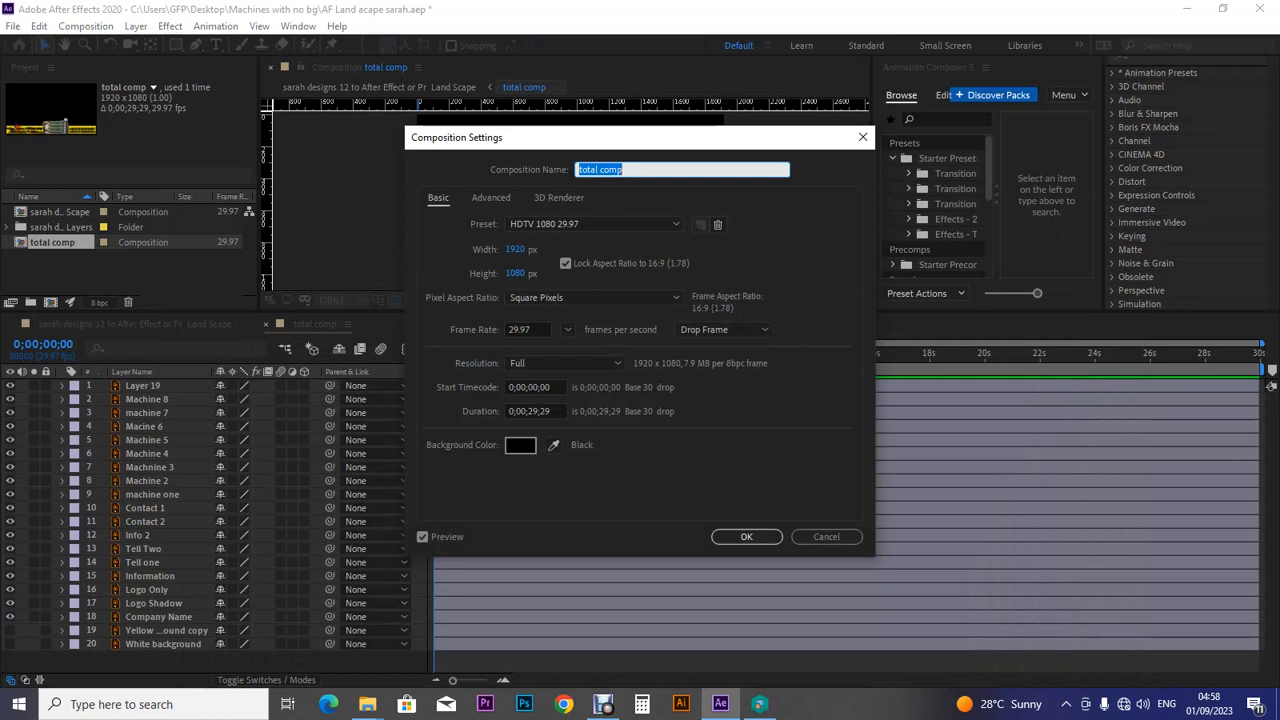
click(520, 444)
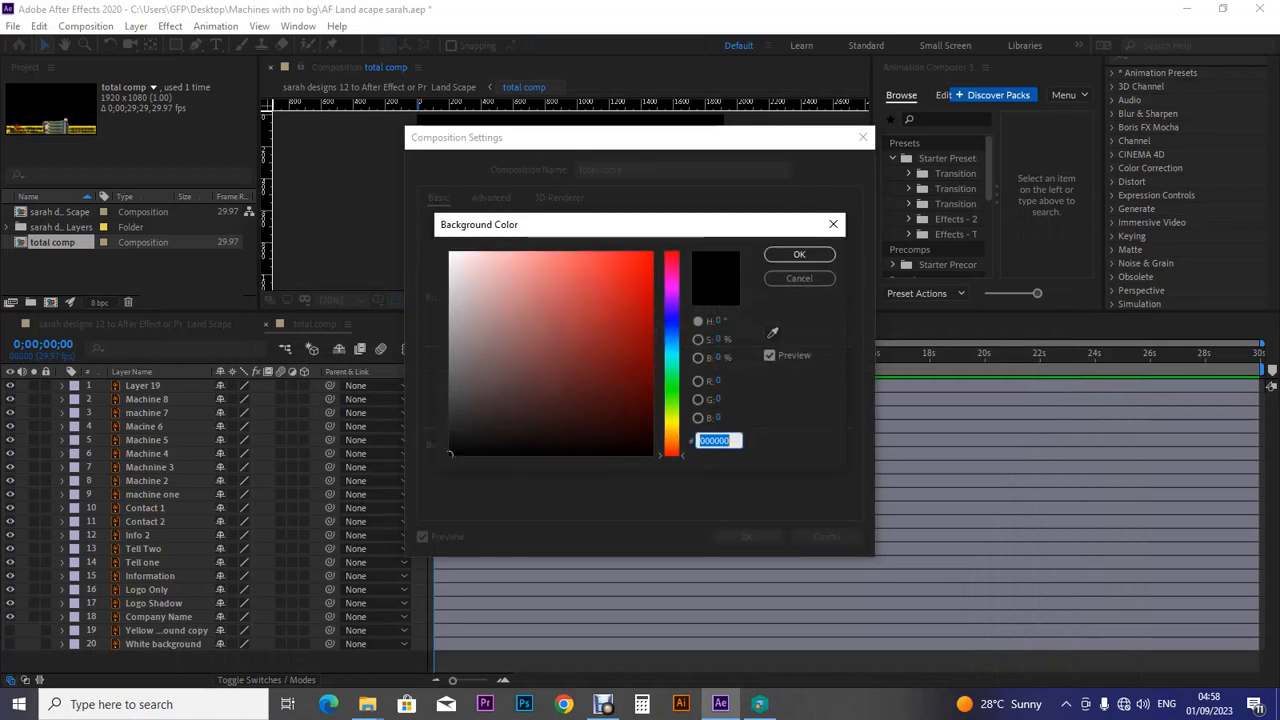
click(480, 269)
drag(480, 269, 500, 280)
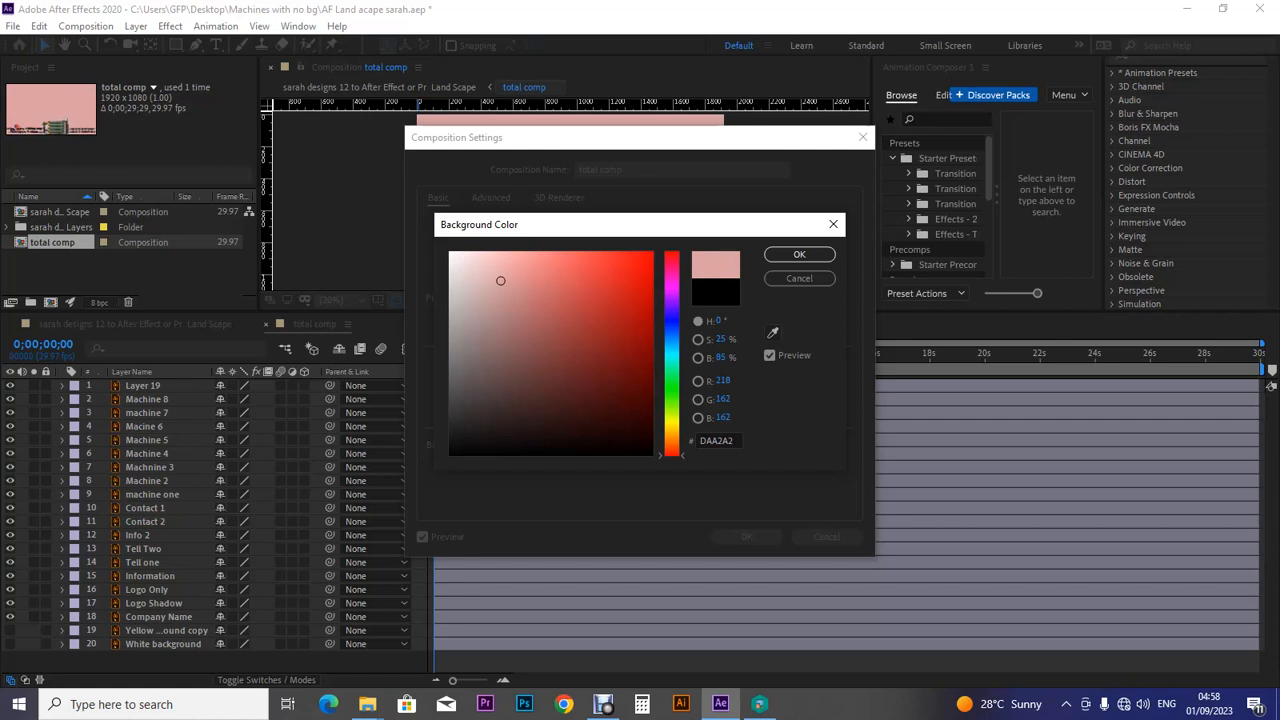
click(799, 254)
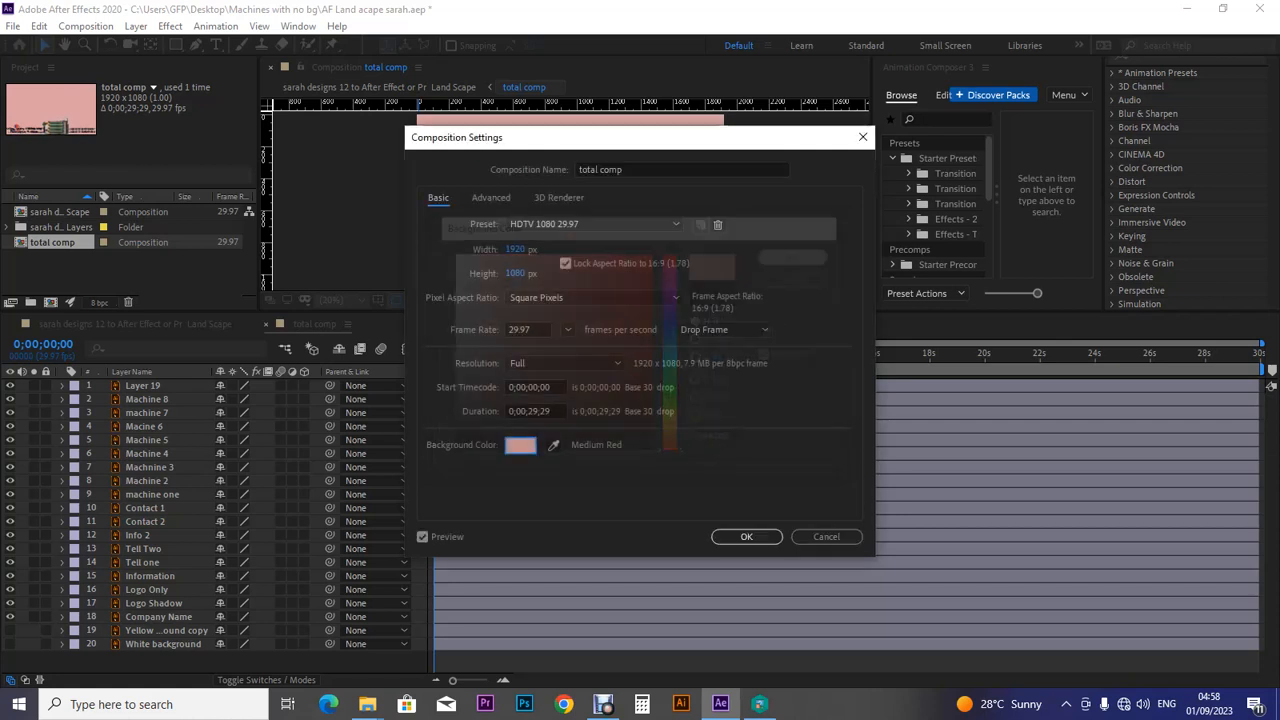
click(746, 536)
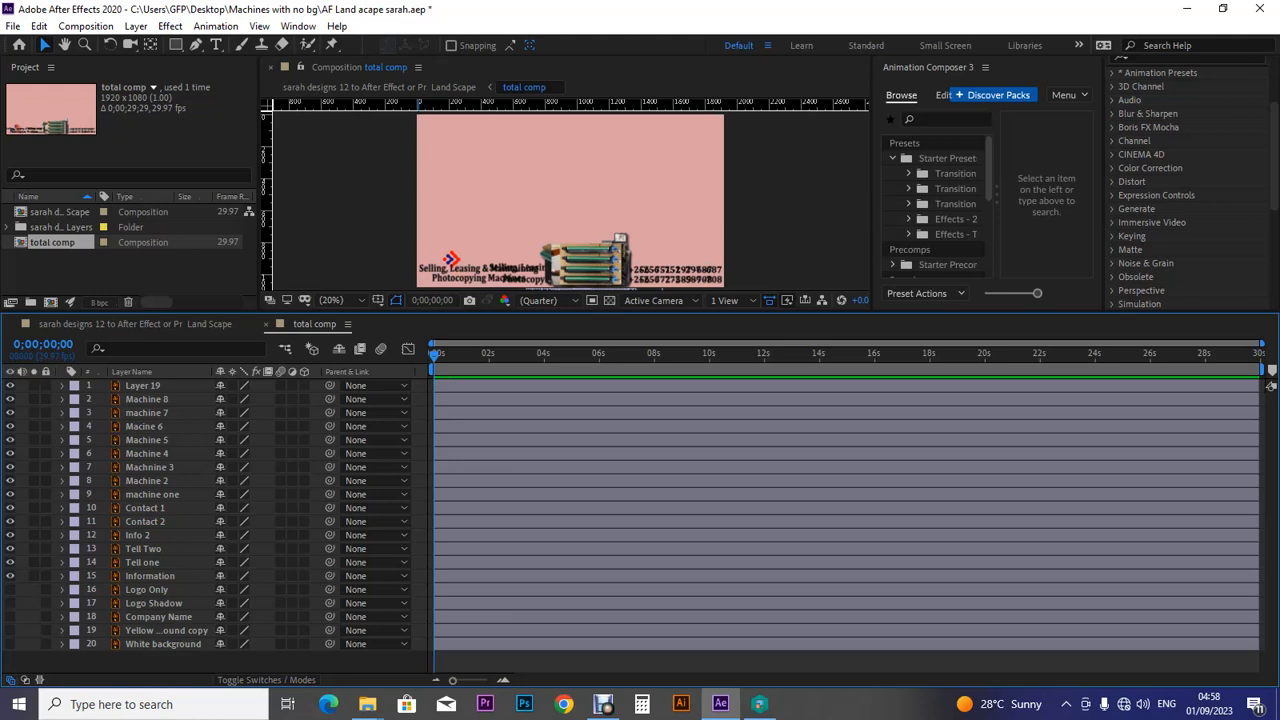
Hide the remaining Information, Tell one, Tell Two, Info 2, Contact 1 and Contact 2 layers in total comp.
click(10, 562)
click(10, 535)
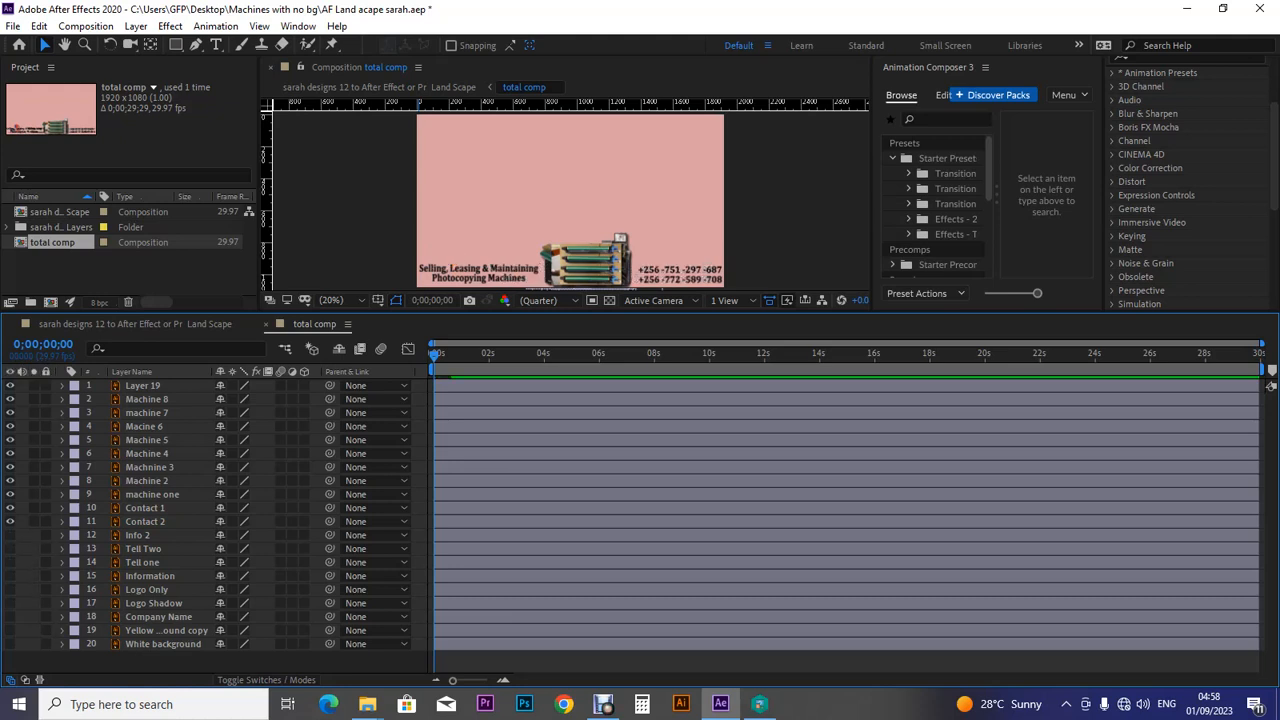
click(10, 508)
click(10, 521)
Hide all the machine layers, from machine one to Machine 8, and Layer 19.
click(10, 494)
click(10, 467)
click(10, 481)
click(10, 454)
click(10, 440)
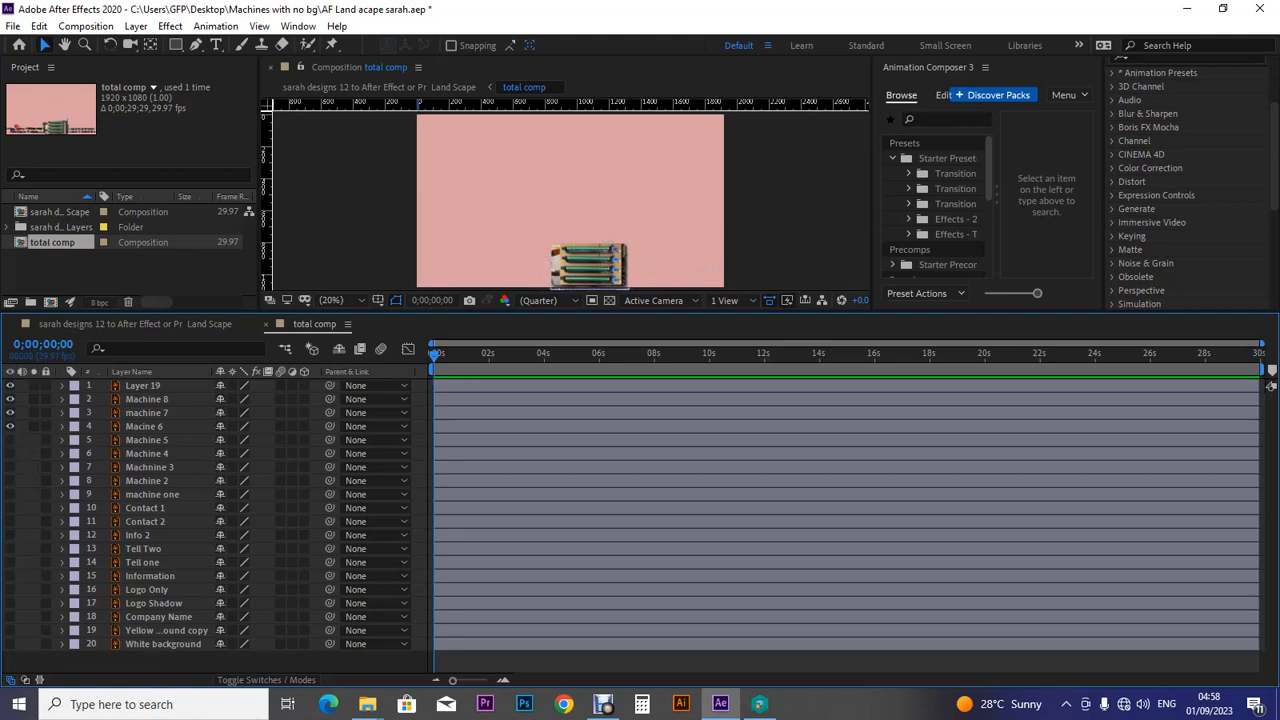
click(10, 399)
click(10, 385)
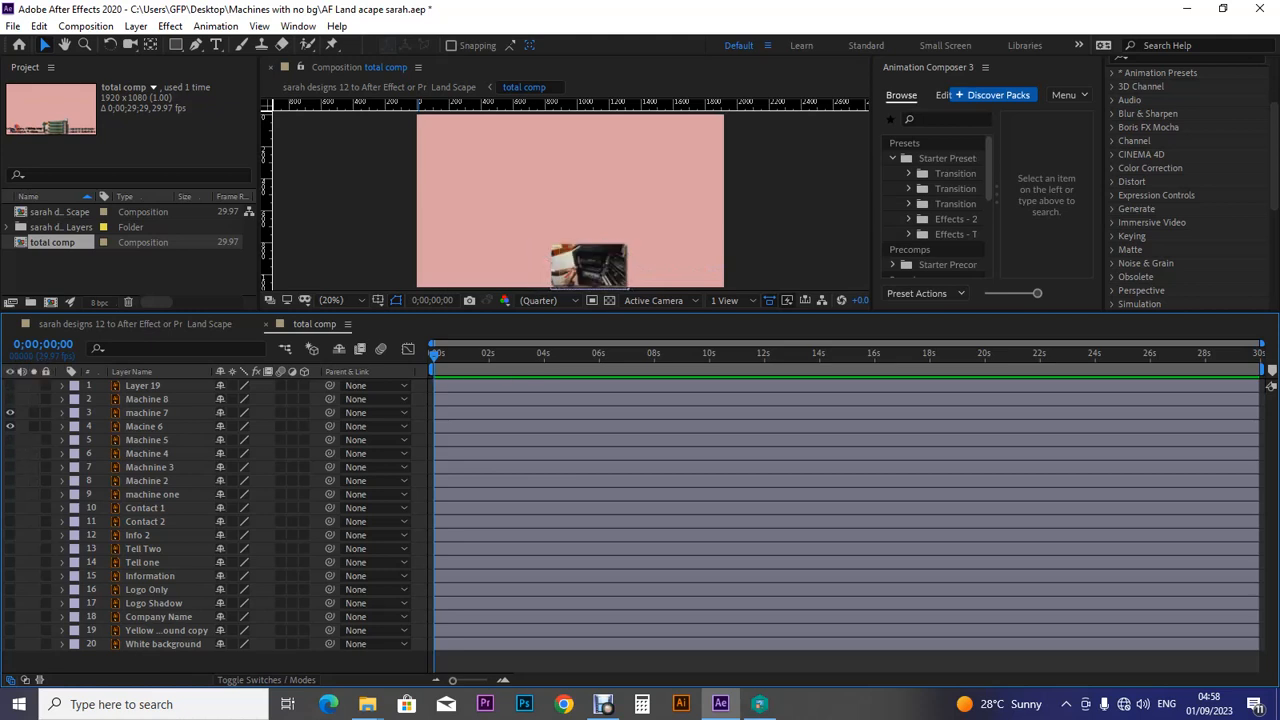
click(10, 426)
click(10, 412)
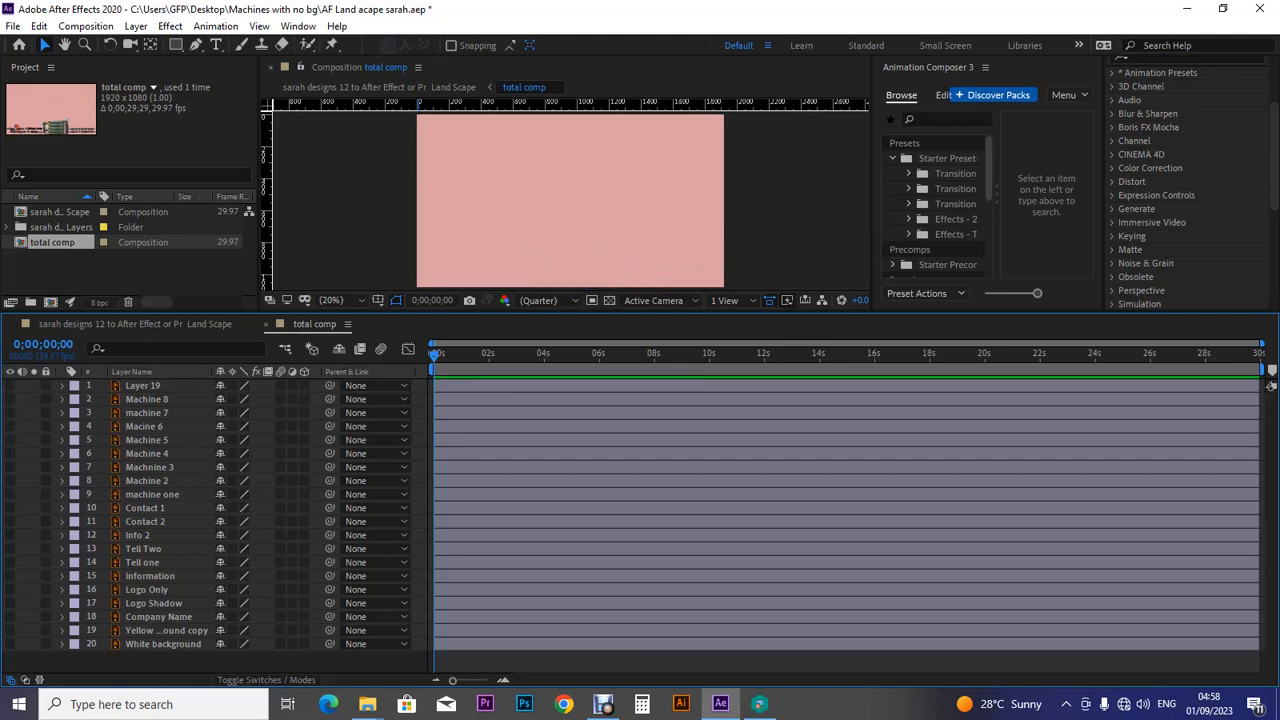
Show the White background and Yellow Background copy layers, and try White above Yellow before putting Yellow back above White.
click(10, 643)
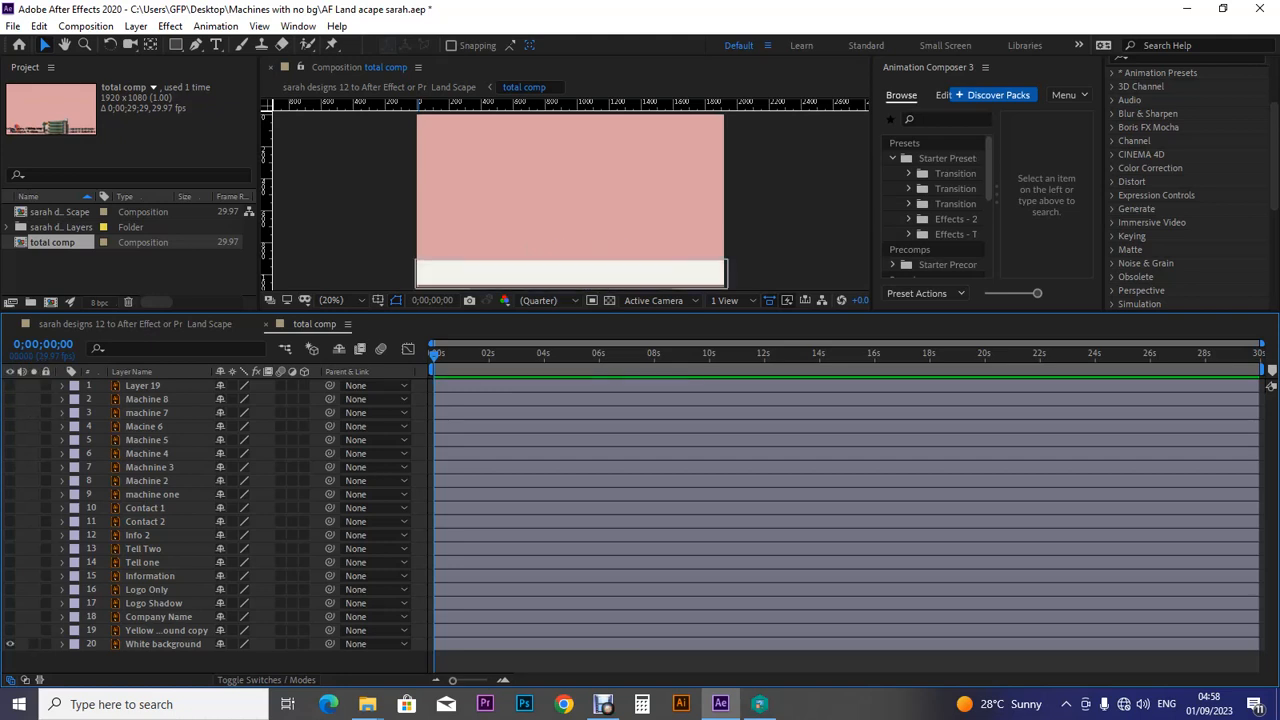
click(10, 643)
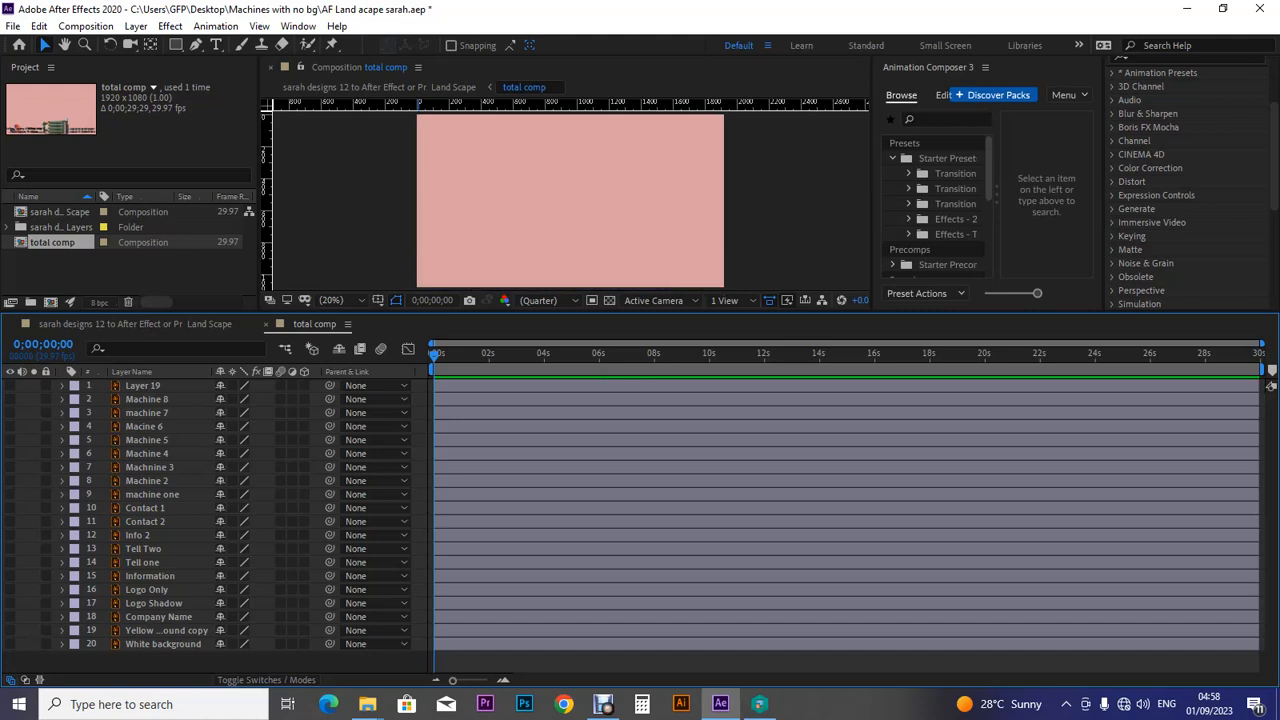
click(10, 644)
click(10, 630)
click(10, 630)
click(10, 630)
drag(162, 645, 162, 628)
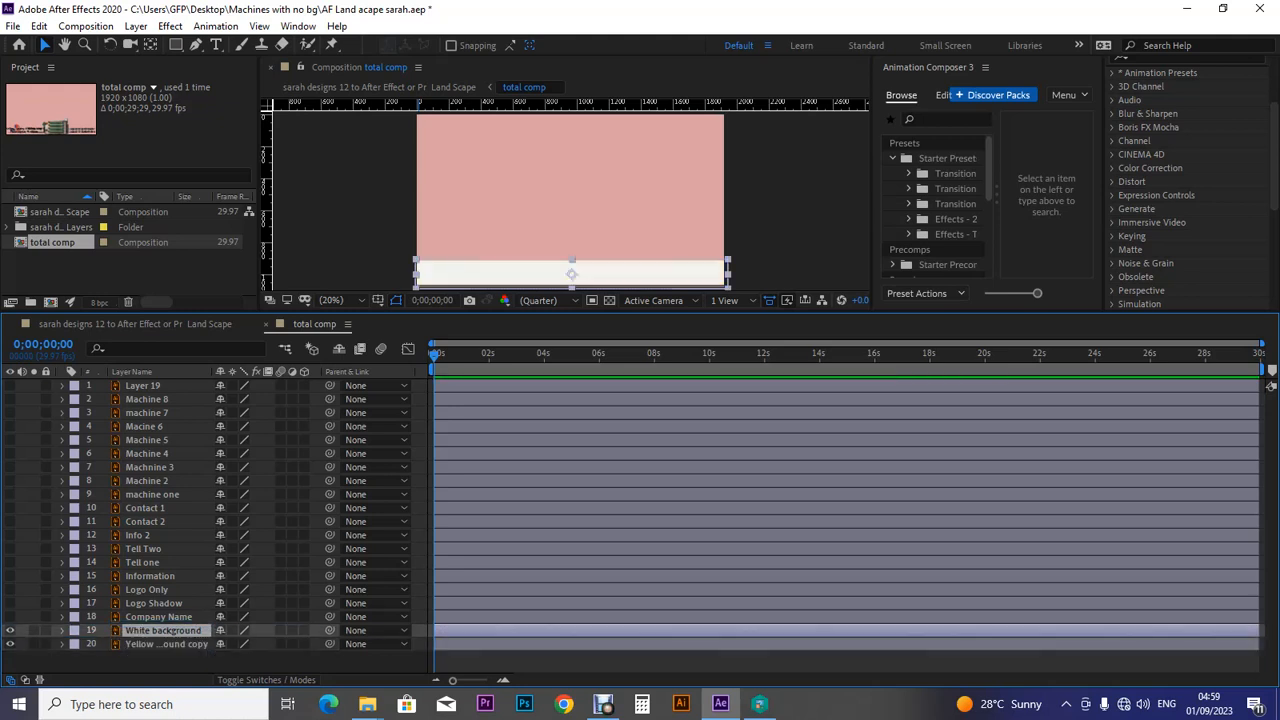
drag(163, 645, 163, 627)
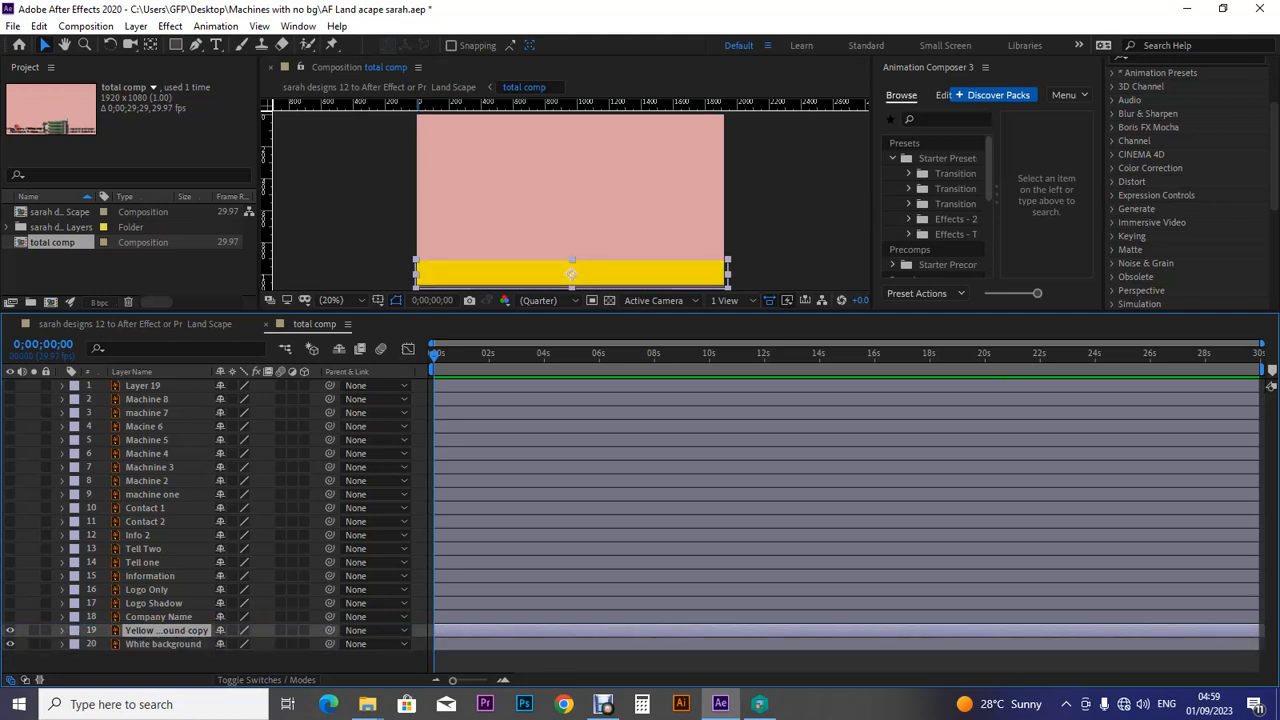
Widen Animation Composer, expand the 2D layer transitions in Starter Presets, and preview Bounce Scale From Anchor Point while browsing the presets.
drag(600, 311, 600, 327)
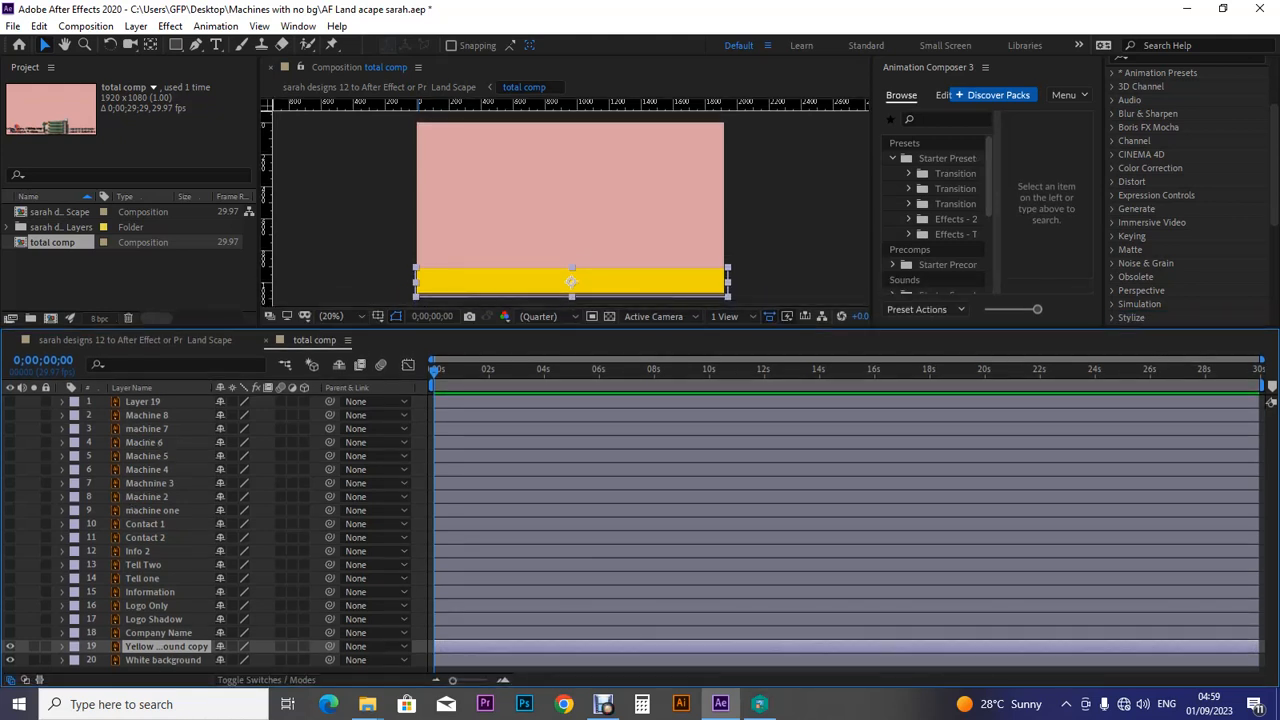
click(946, 119)
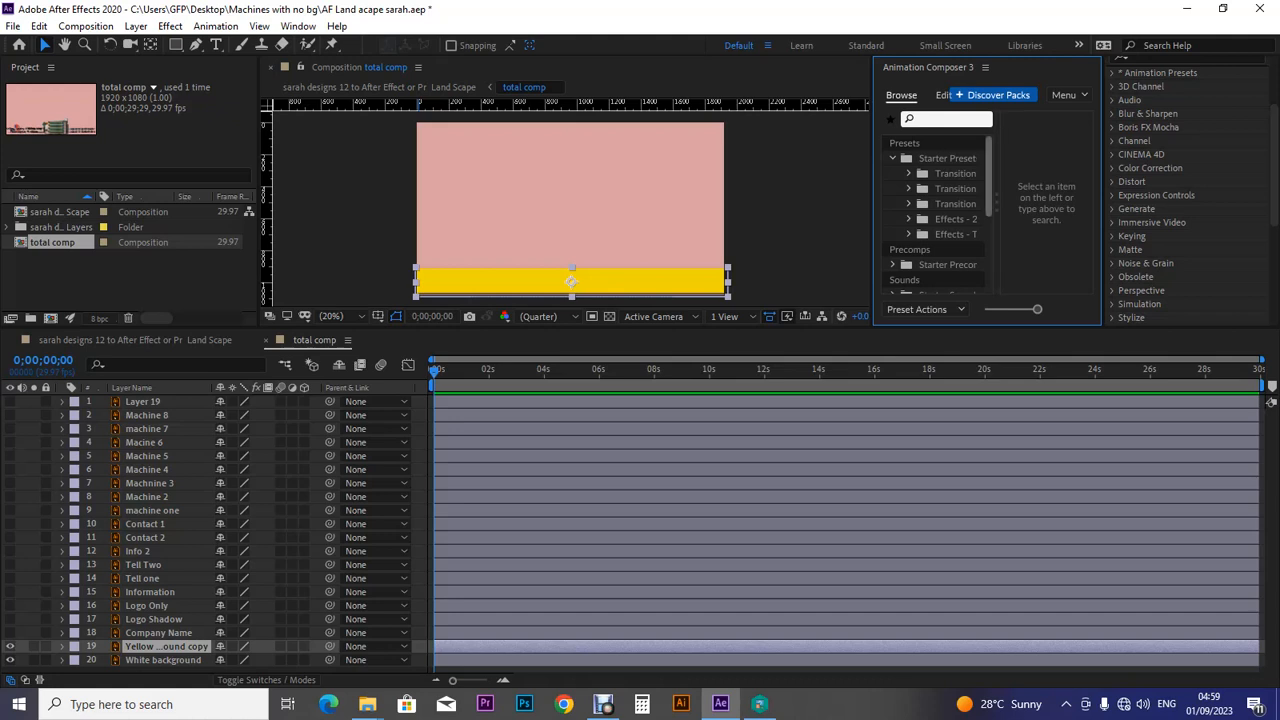
drag(871, 190, 762, 190)
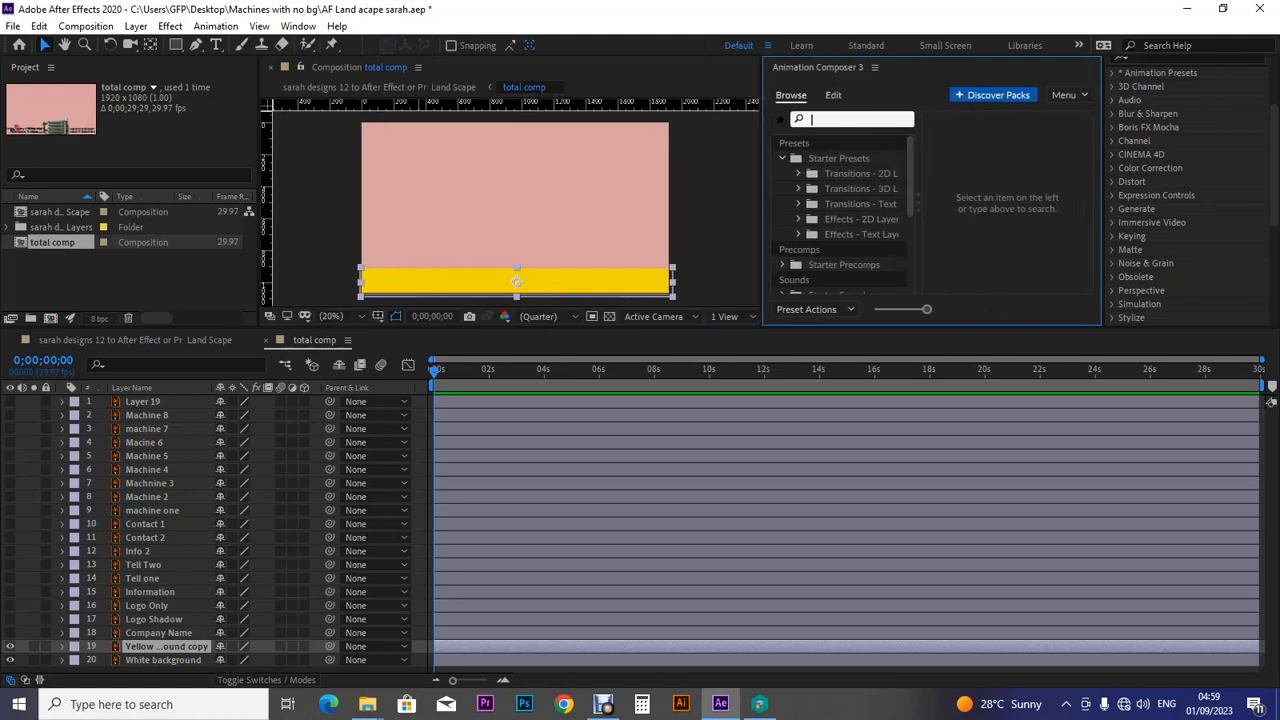
click(798, 173)
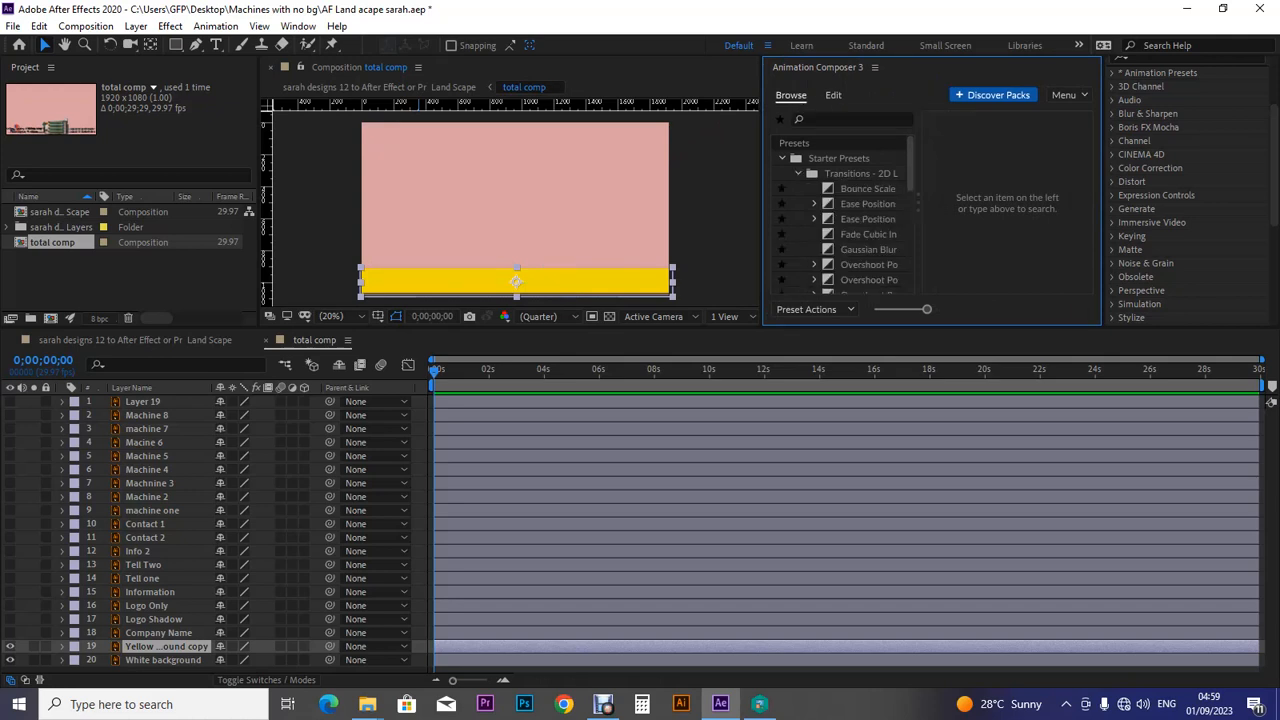
click(860, 188)
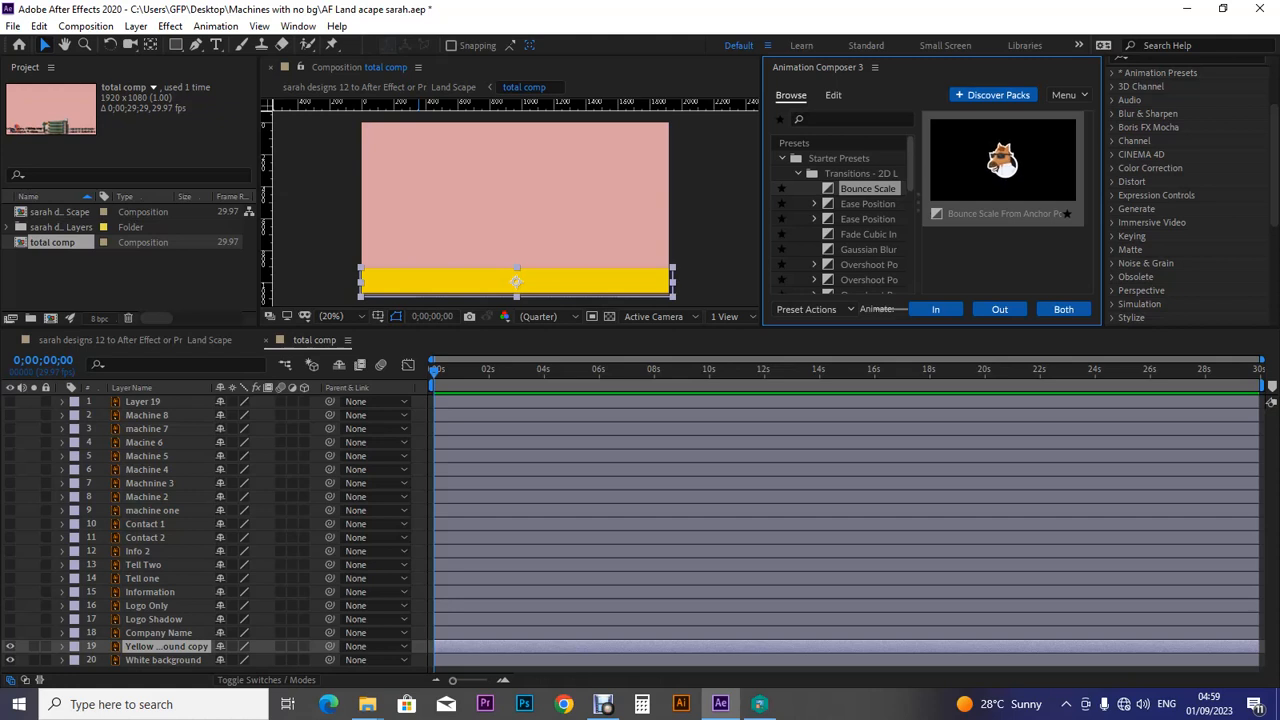
drag(1104, 200, 1236, 200)
scroll(840, 215, down, 2)
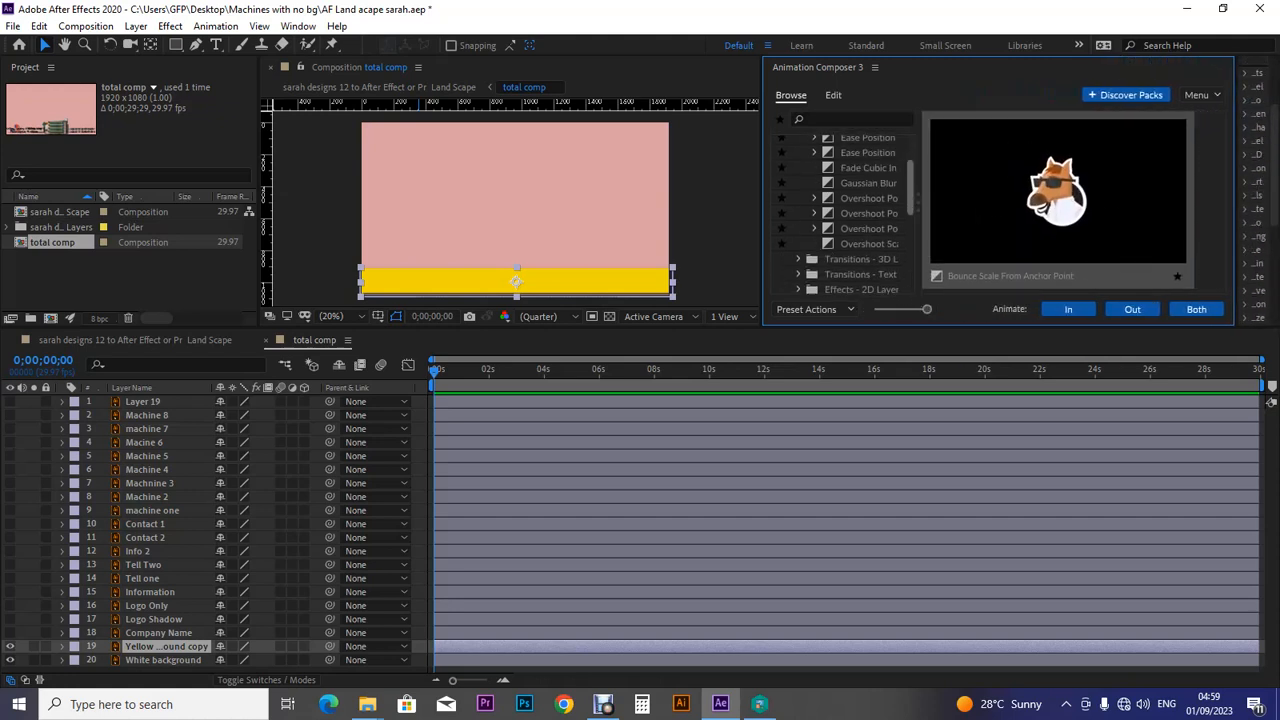
scroll(840, 215, down, 2)
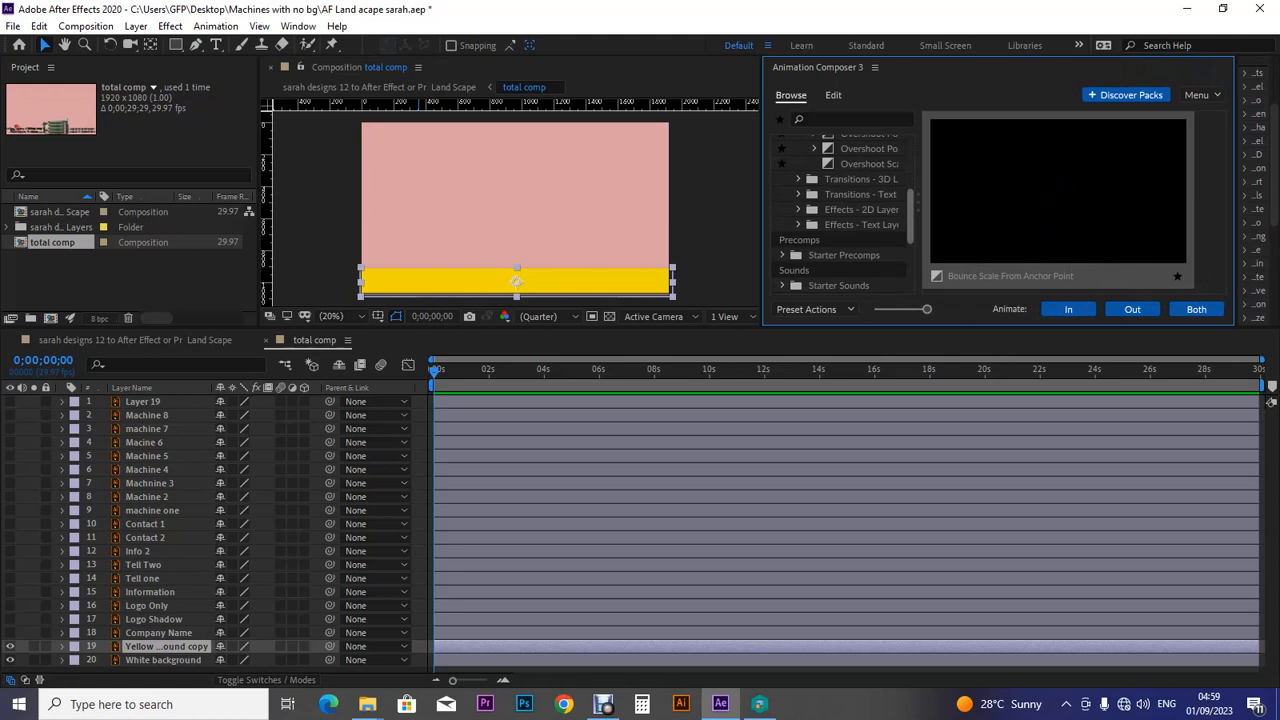
scroll(840, 215, up, 5)
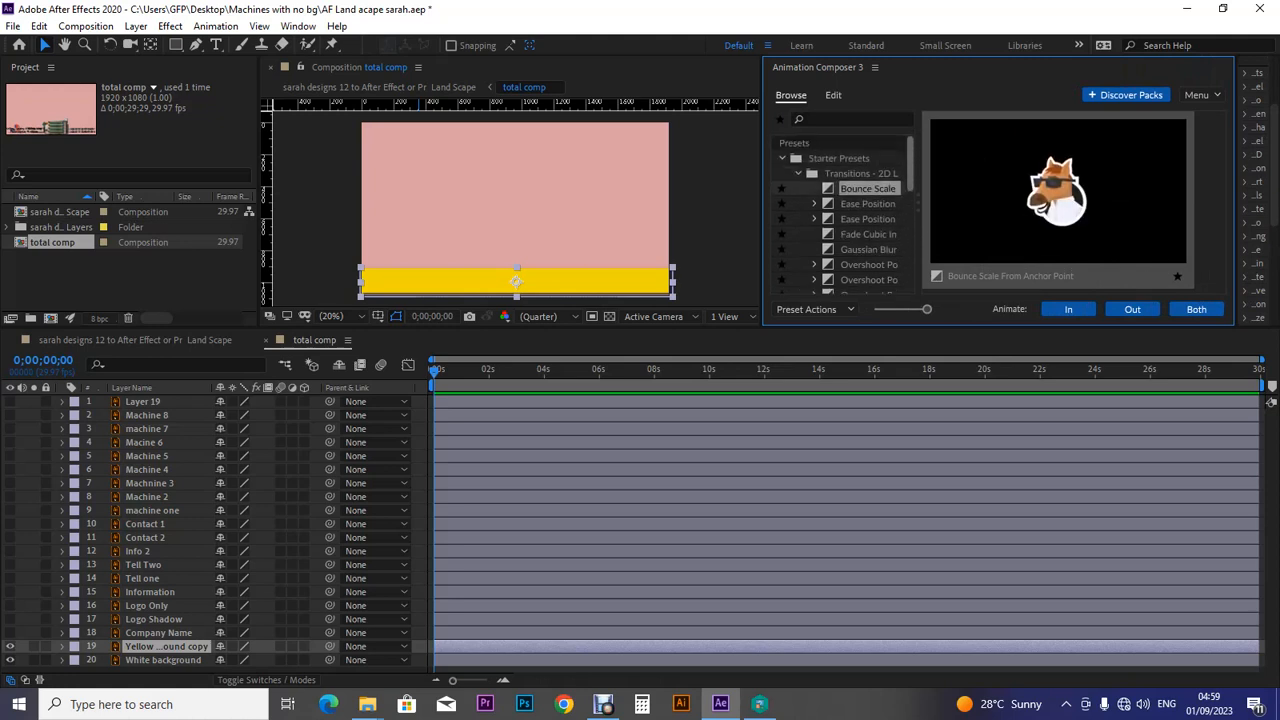
Apply the Ease Position & Rotate preset from the left as an In transition to Yellow Background copy, and narrow Animation Composer.
click(867, 204)
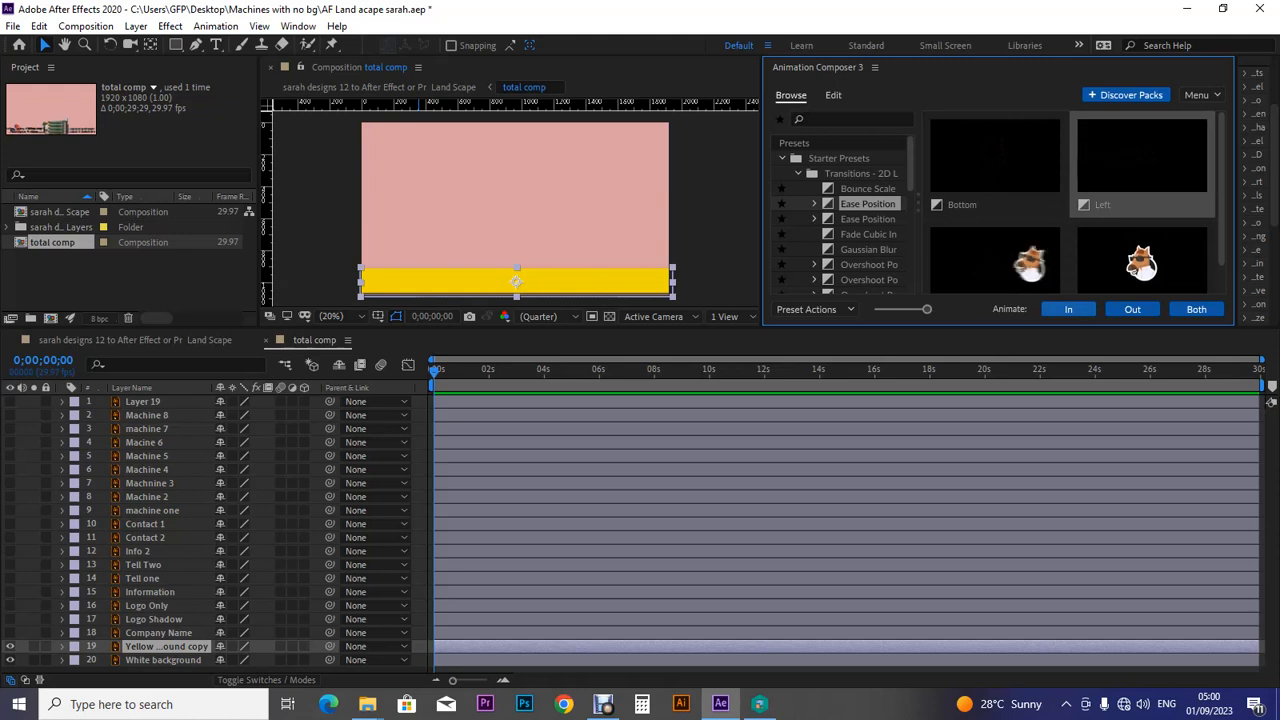
click(1068, 309)
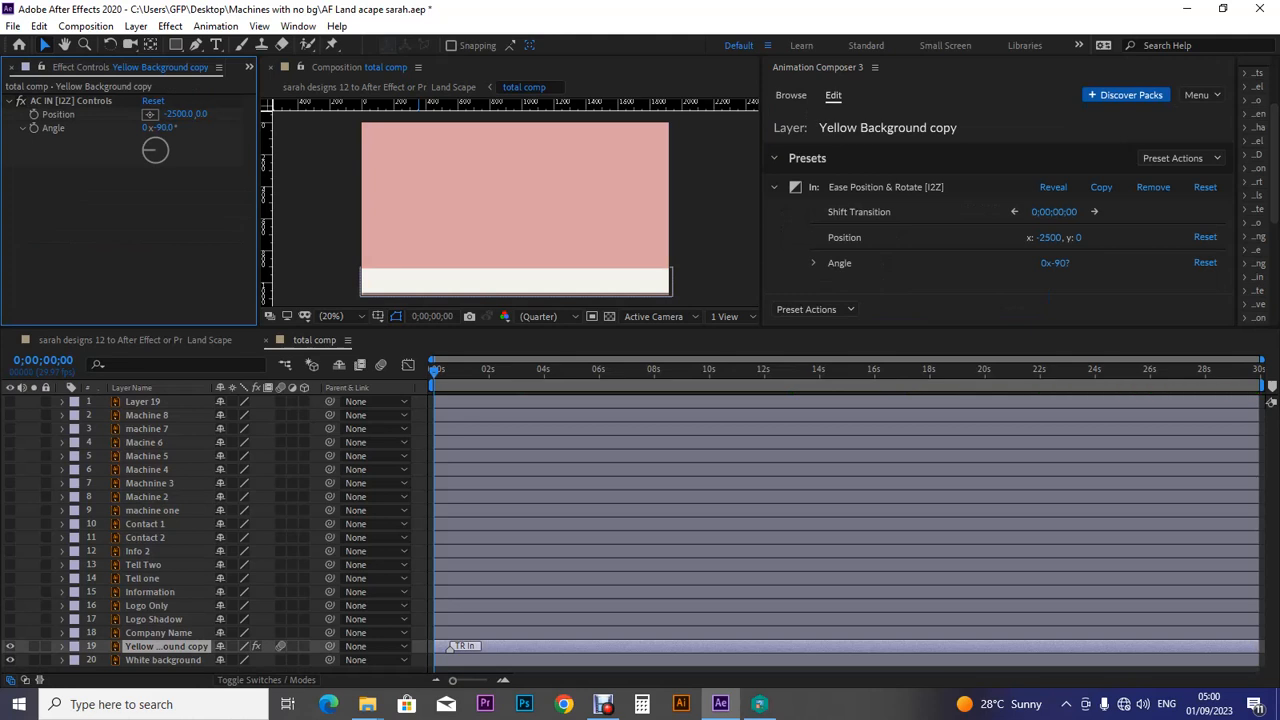
drag(1237, 200, 1012, 200)
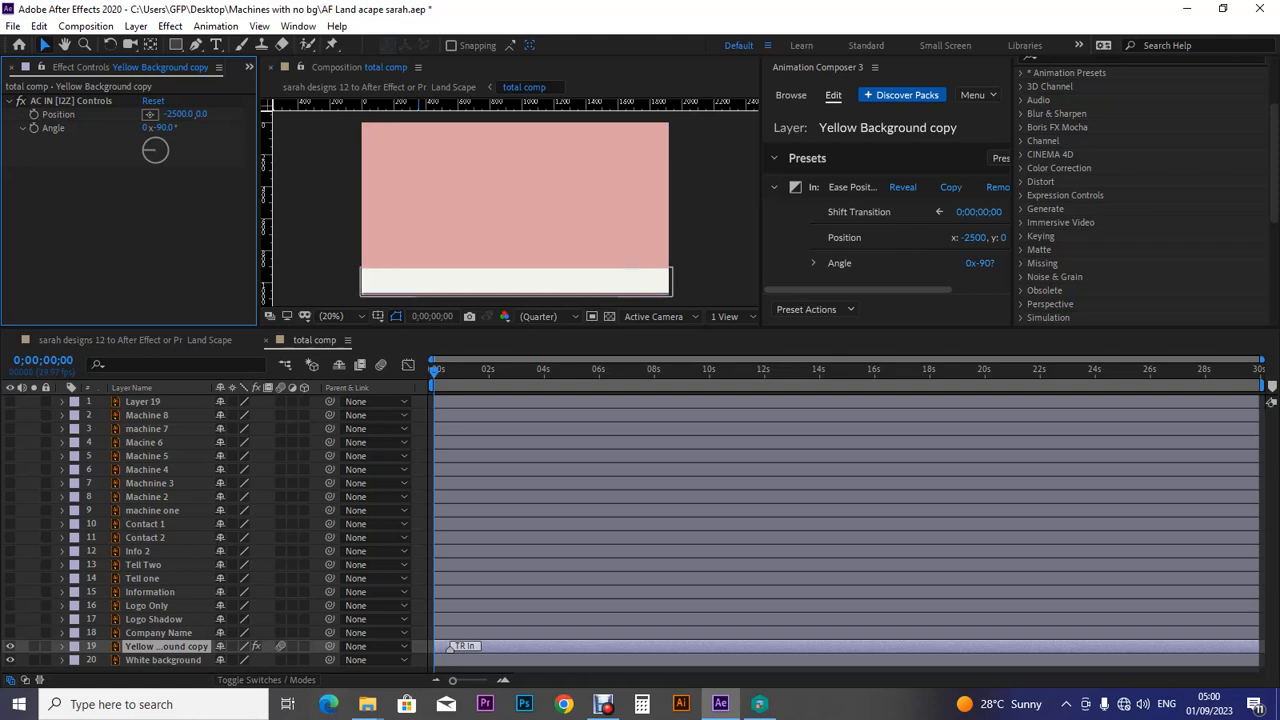
Make the White background layer start just before 3 seconds and reselect the Yellow Background copy layer by its In transition marker.
click(163, 660)
drag(435, 660, 513, 660)
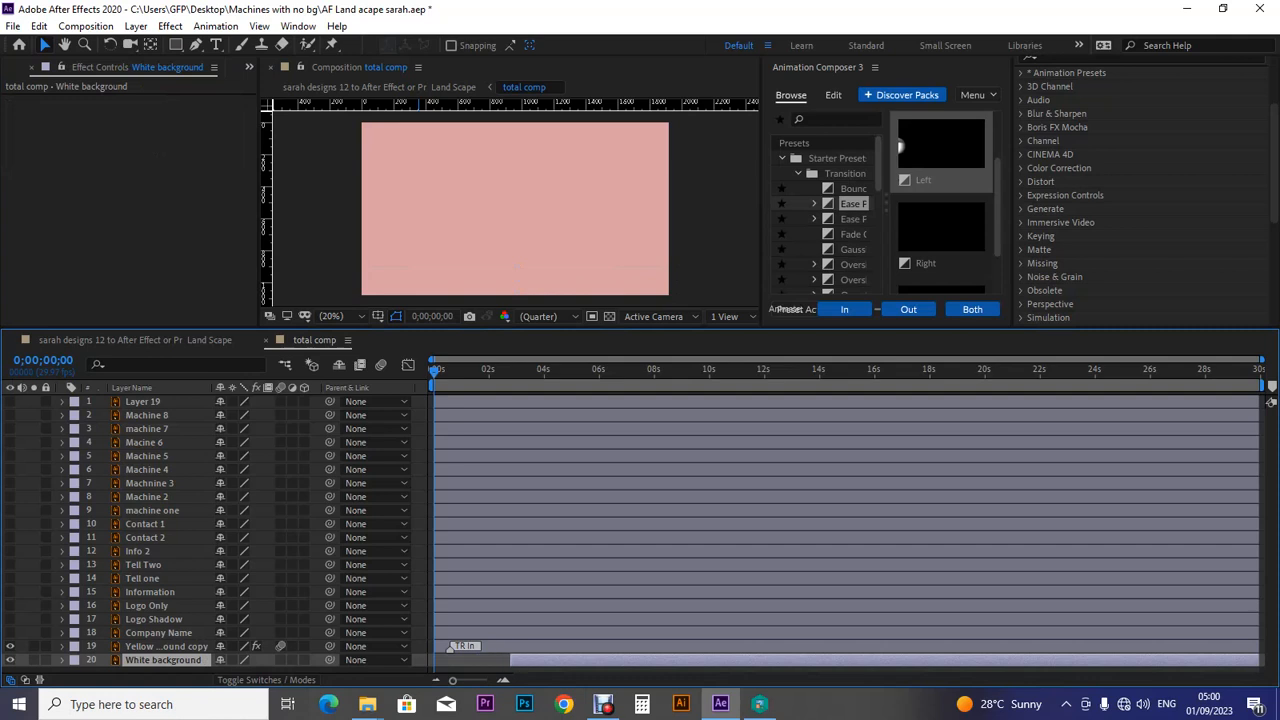
click(451, 647)
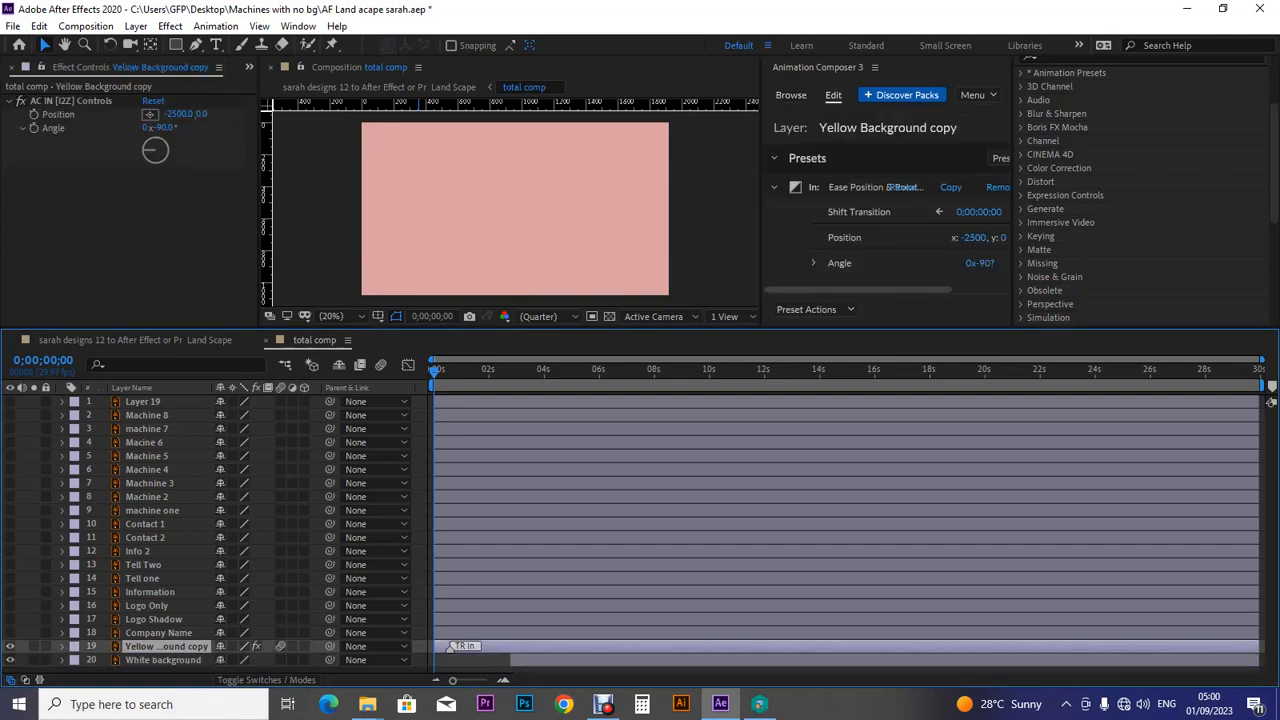
click(791, 95)
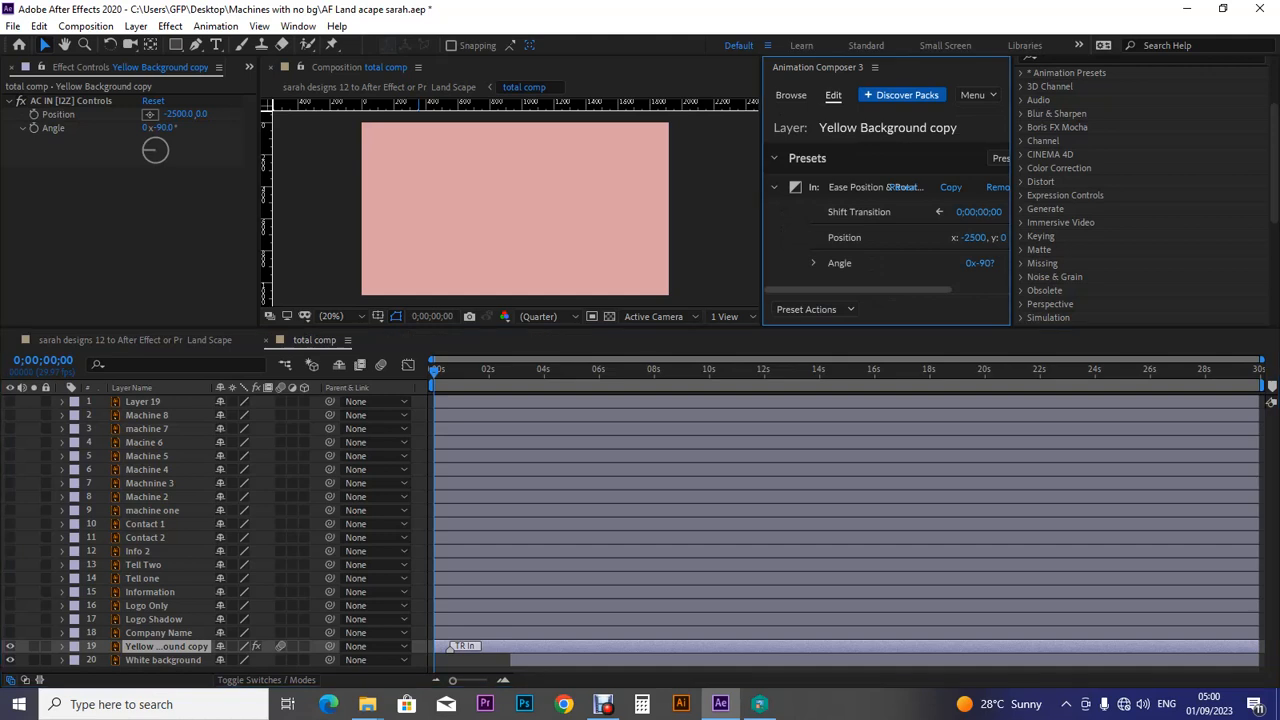
click(451, 647)
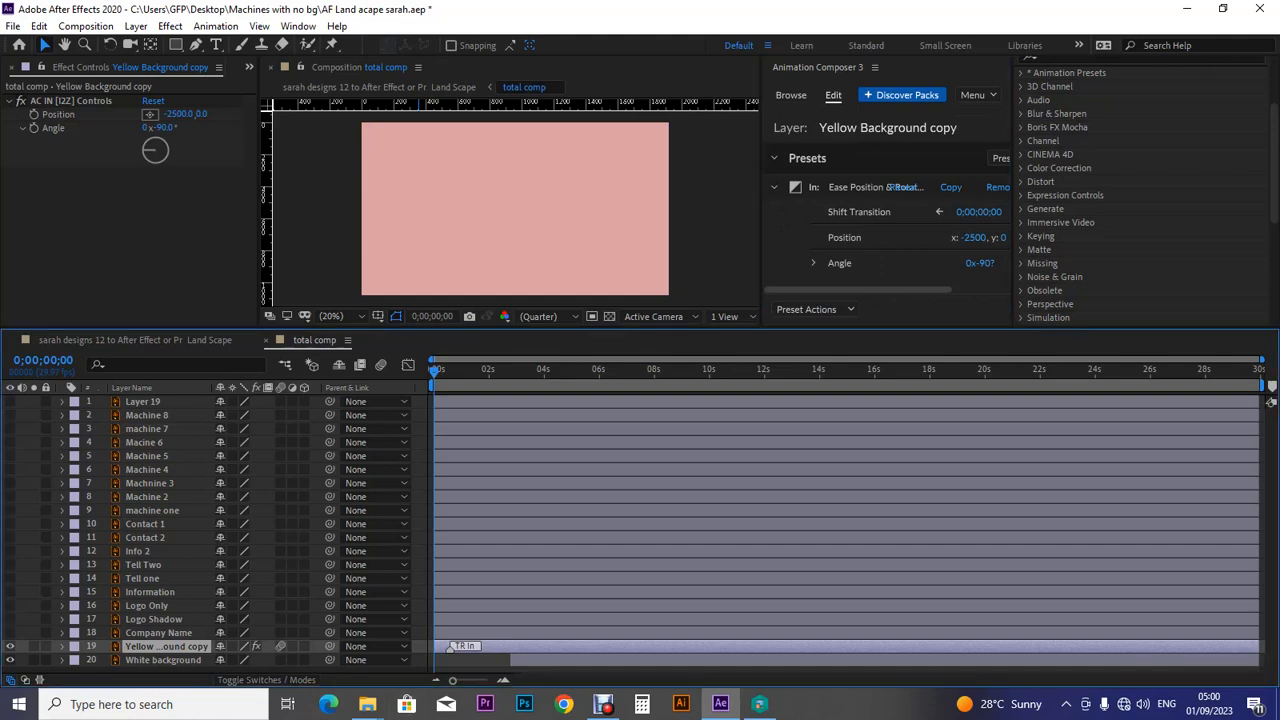
Widen Animation Composer again and expand the Preview playback controls.
drag(1011, 225, 1150, 225)
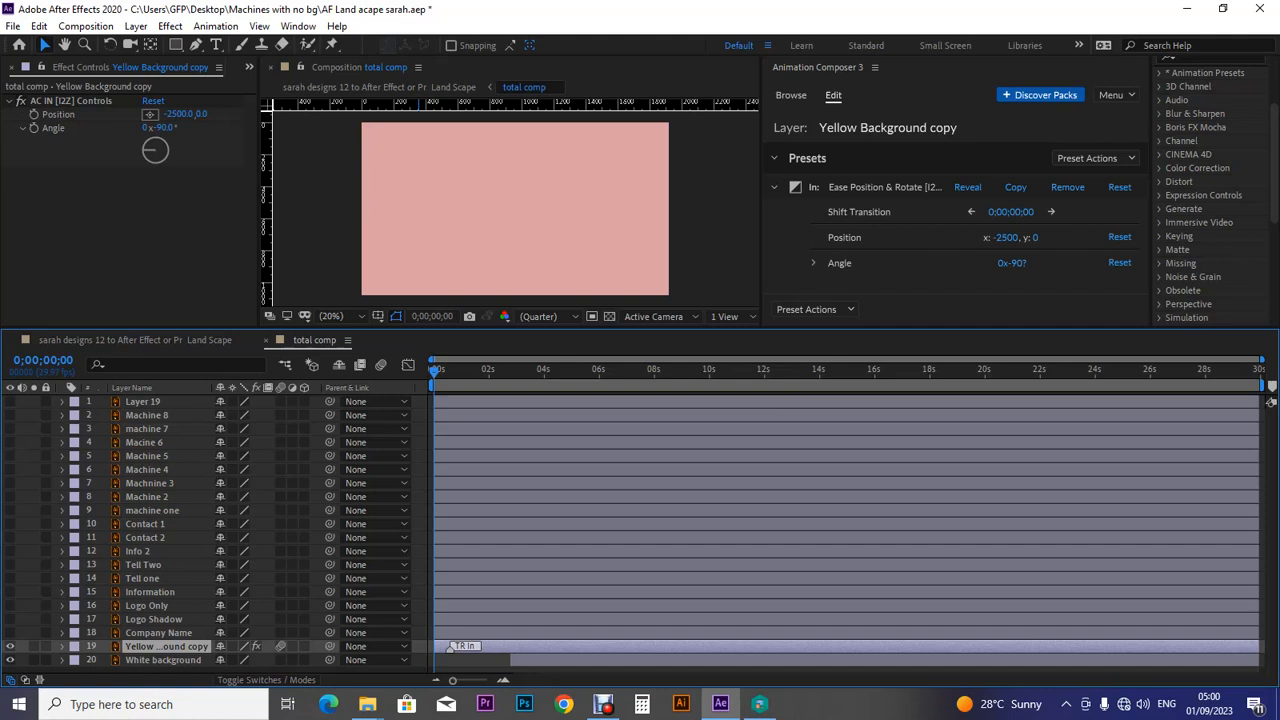
scroll(1210, 200, down, 5)
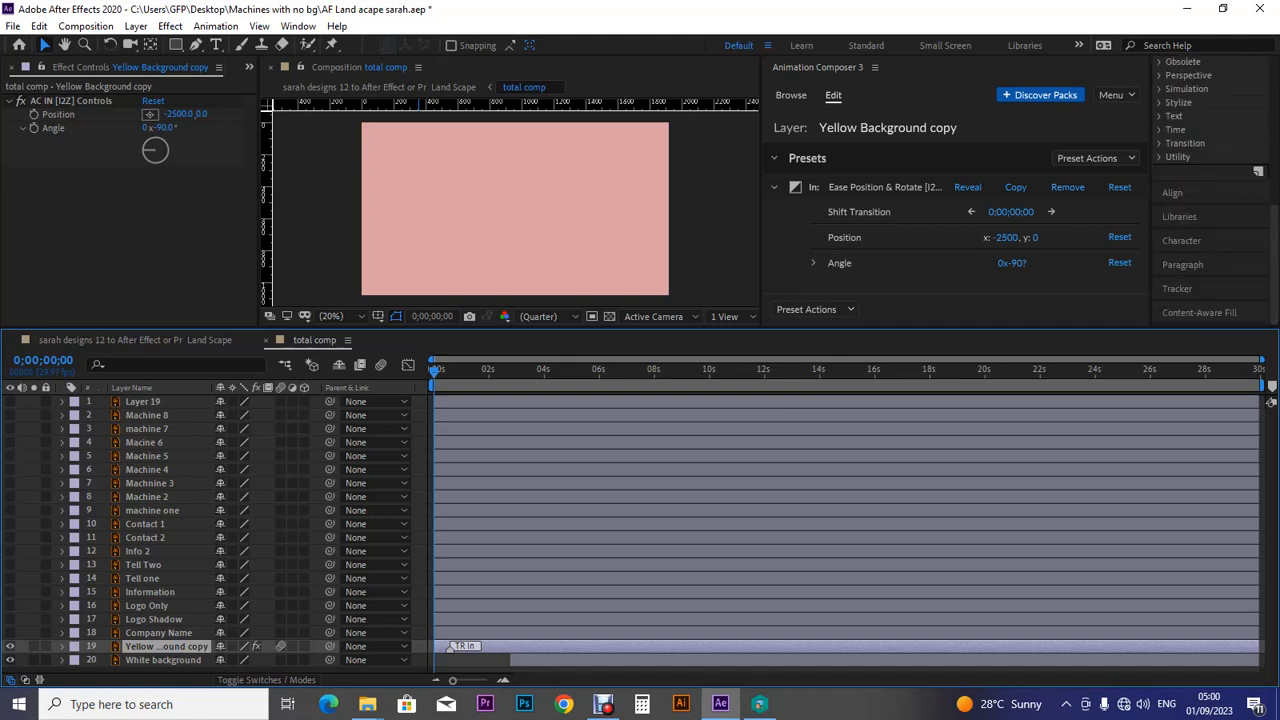
click(1177, 289)
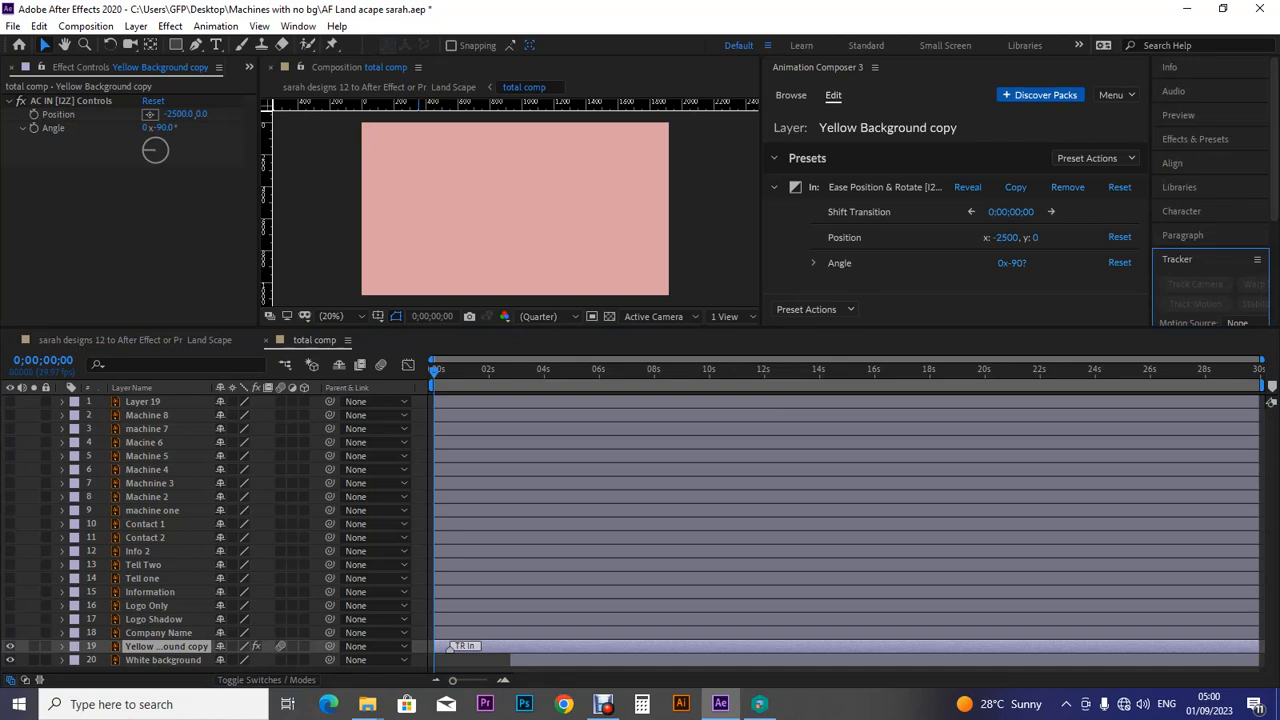
click(1178, 115)
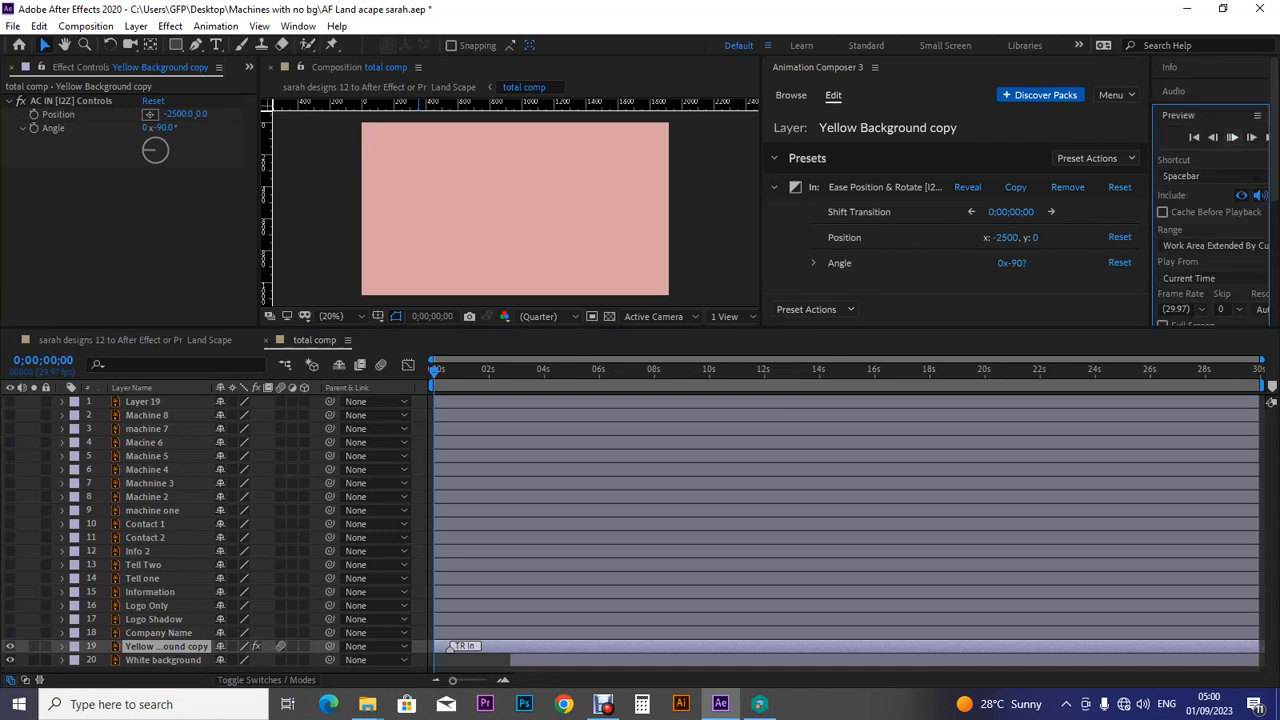
Play the Yellow Background copy's entrance animation several times and return the playhead to 0;00;00;00.
click(1232, 137)
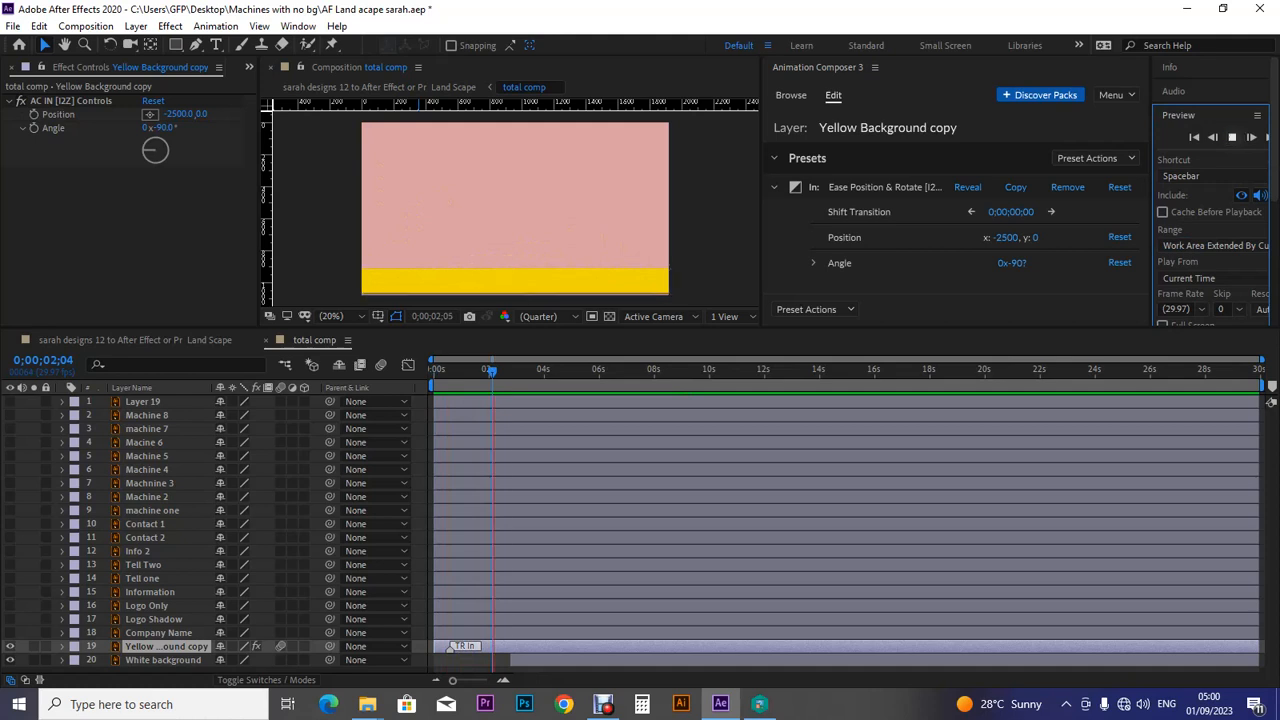
key(space)
click(1232, 137)
key(space)
drag(466, 371, 433, 371)
click(1232, 137)
click(1232, 137)
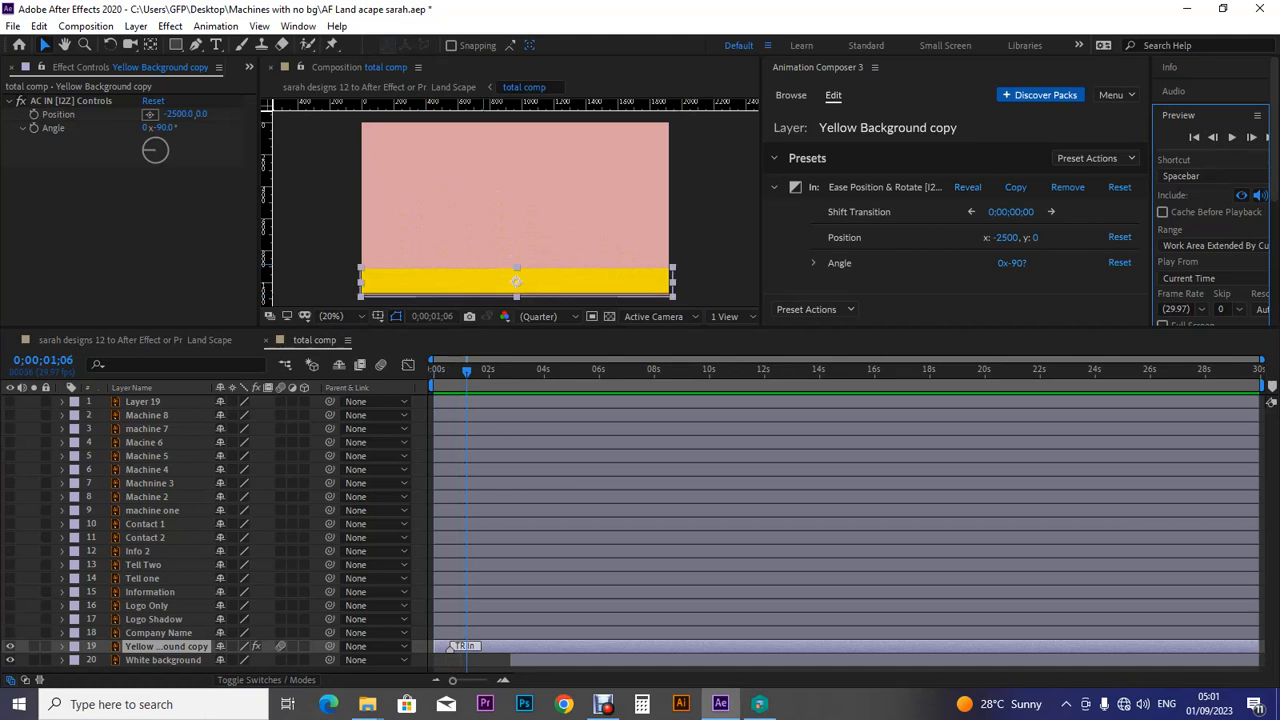
drag(466, 371, 433, 371)
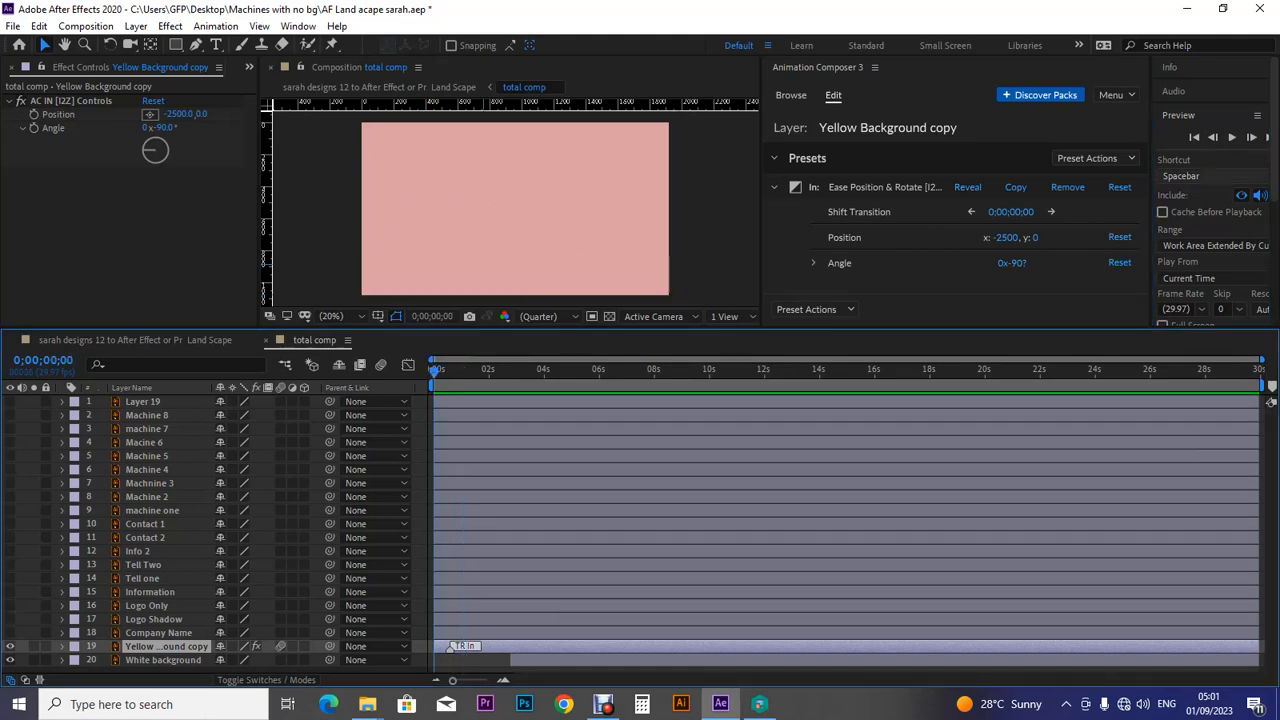
Replay the Yellow Background copy's entrance animation from the start of the composition.
click(1232, 137)
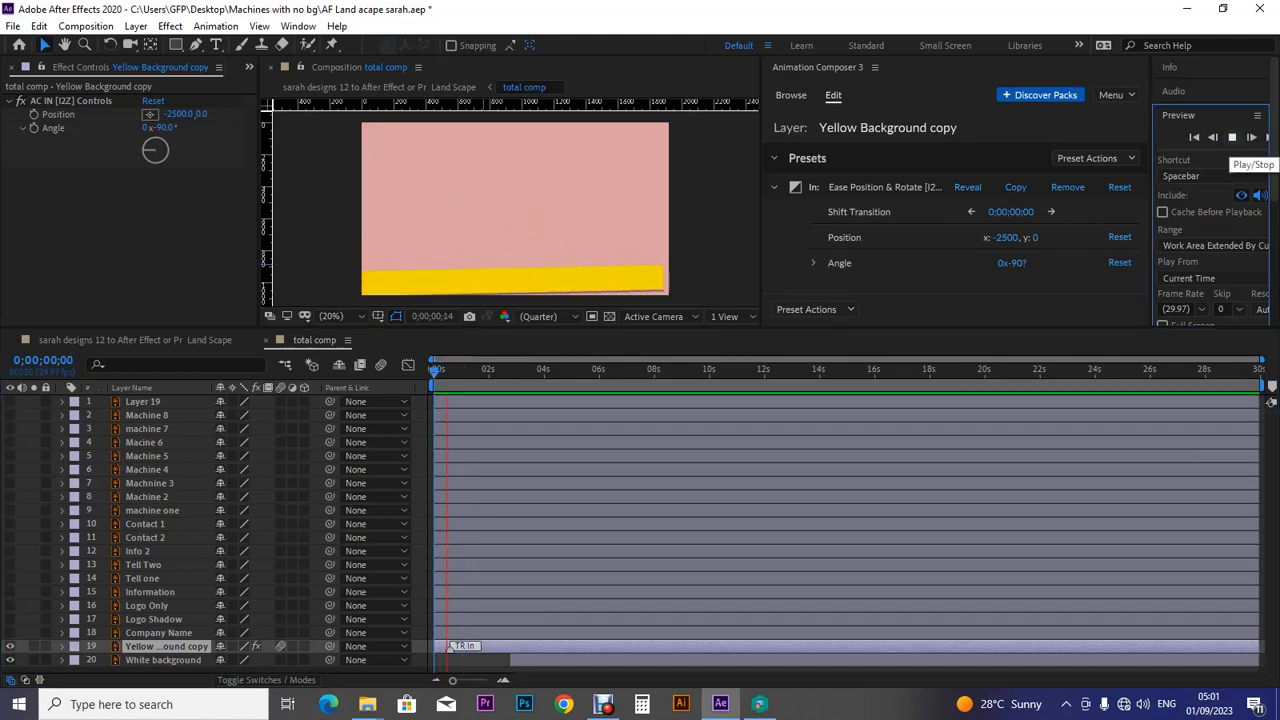
click(1232, 137)
mouse_move(466, 371)
mouse_down()
mouse_move(433, 371)
mouse_move(467, 371)
mouse_up()
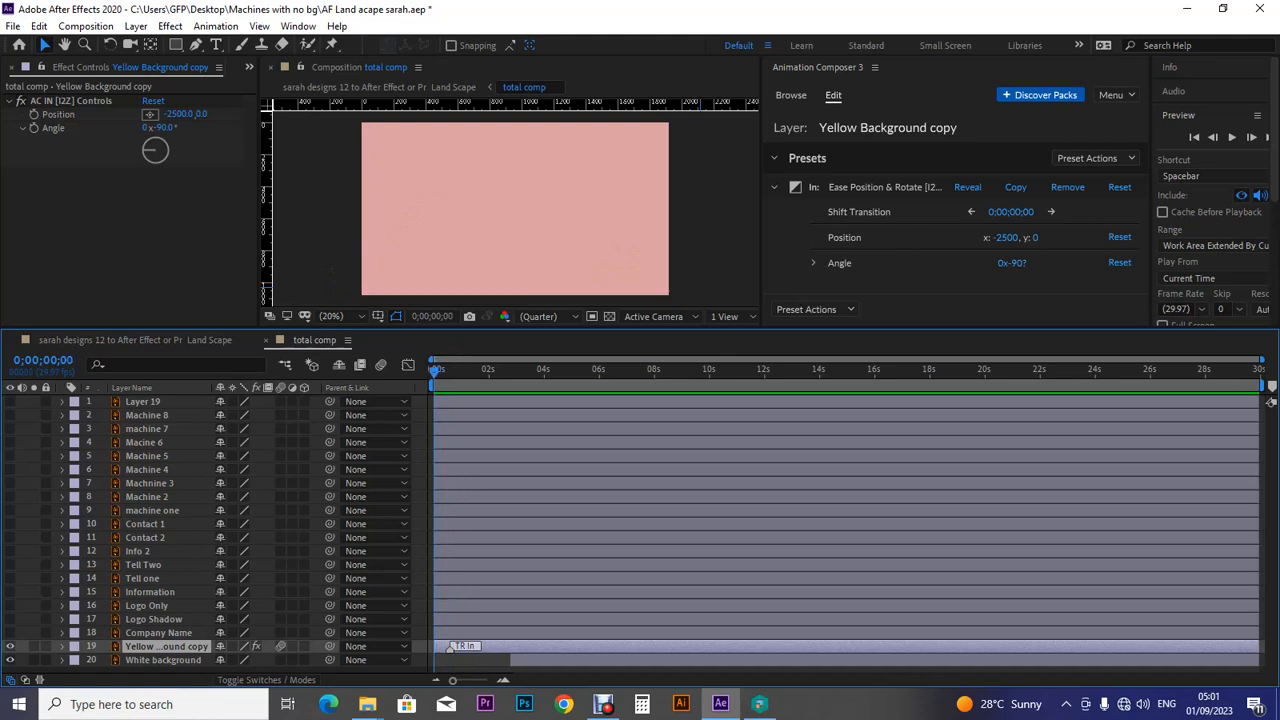
click(1231, 137)
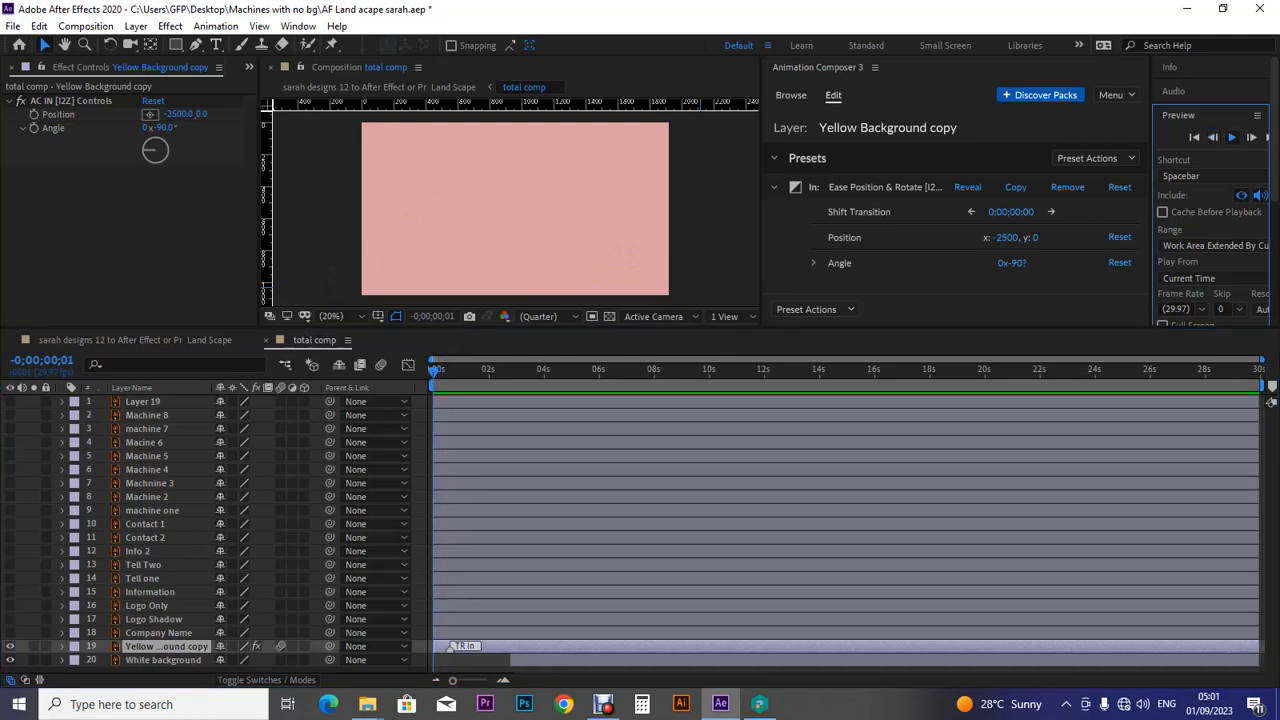
click(1232, 137)
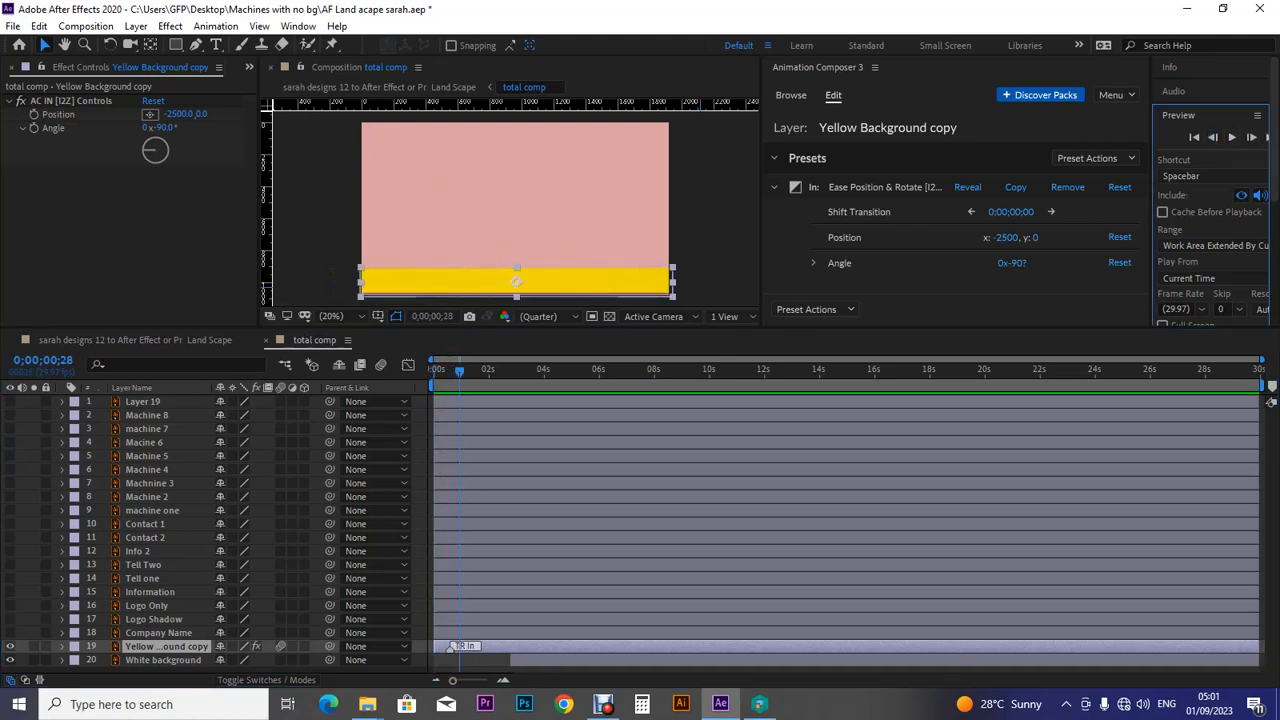
Review the Ease Position & Rotate direction variants, then undo the White background's delayed start and the Yellow Background copy's left In transition.
click(791, 95)
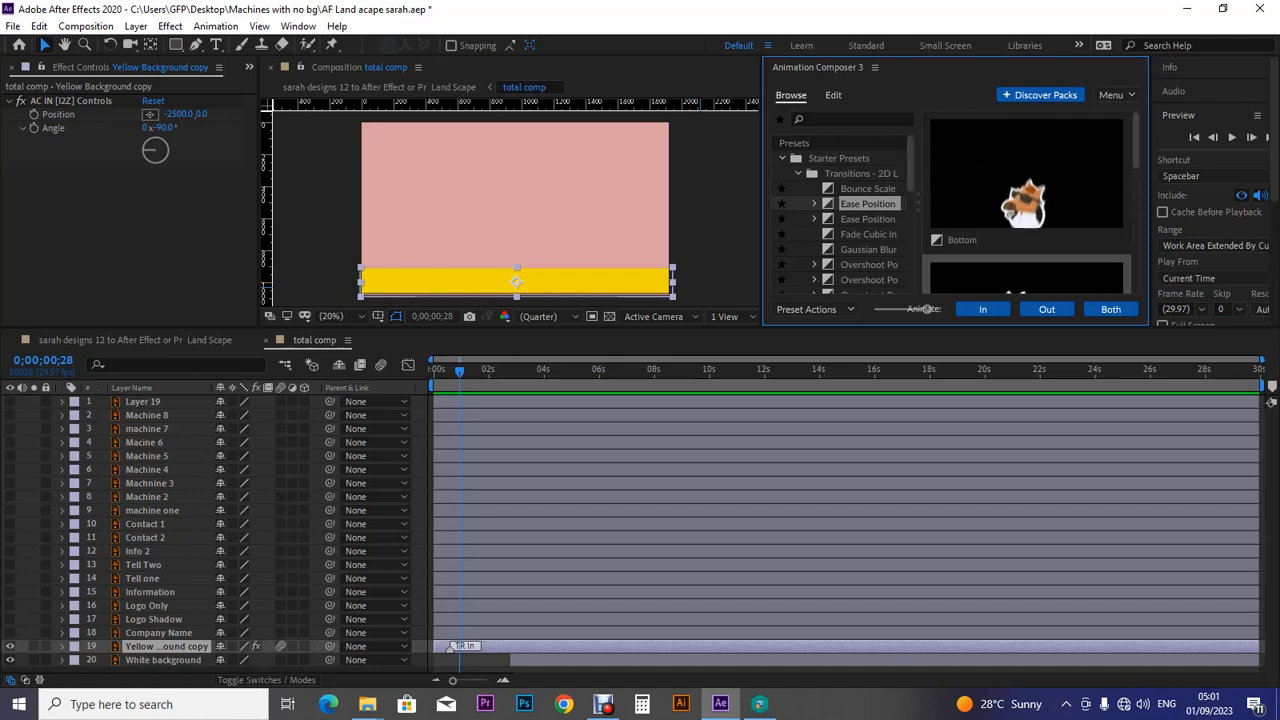
drag(1136, 153, 1136, 267)
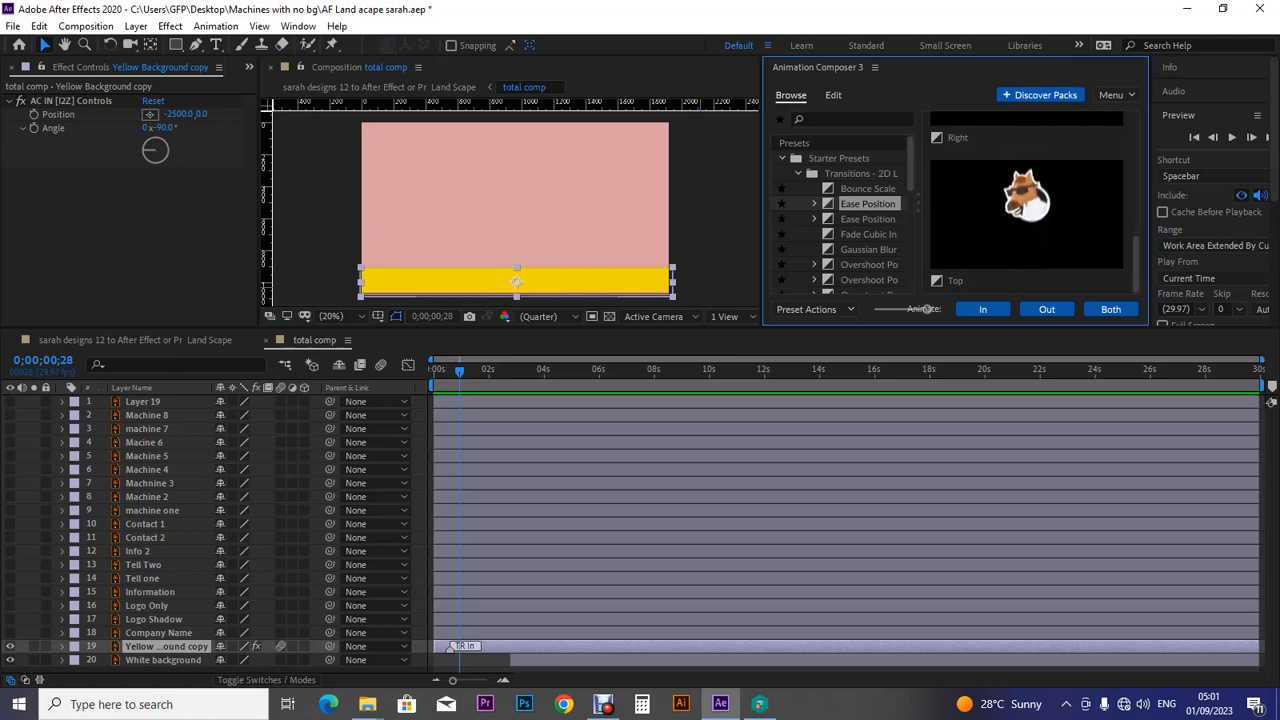
scroll(1026, 214, up, 8)
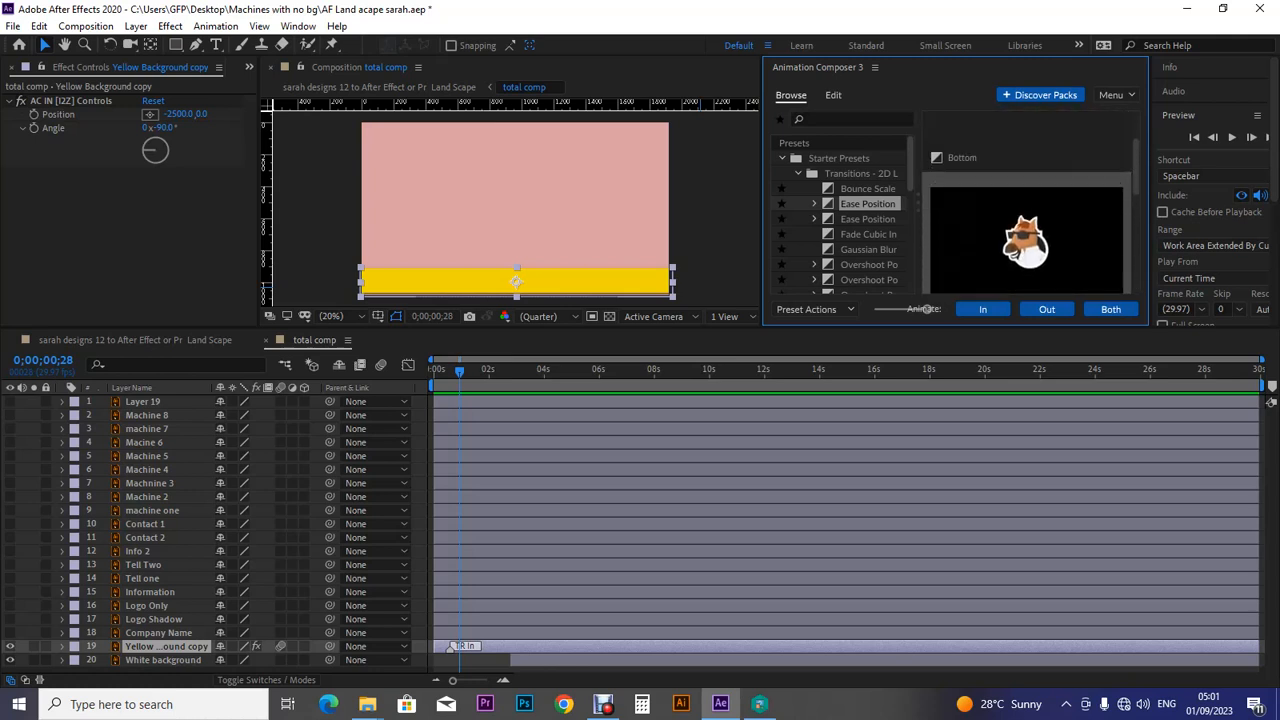
scroll(1026, 214, up, 3)
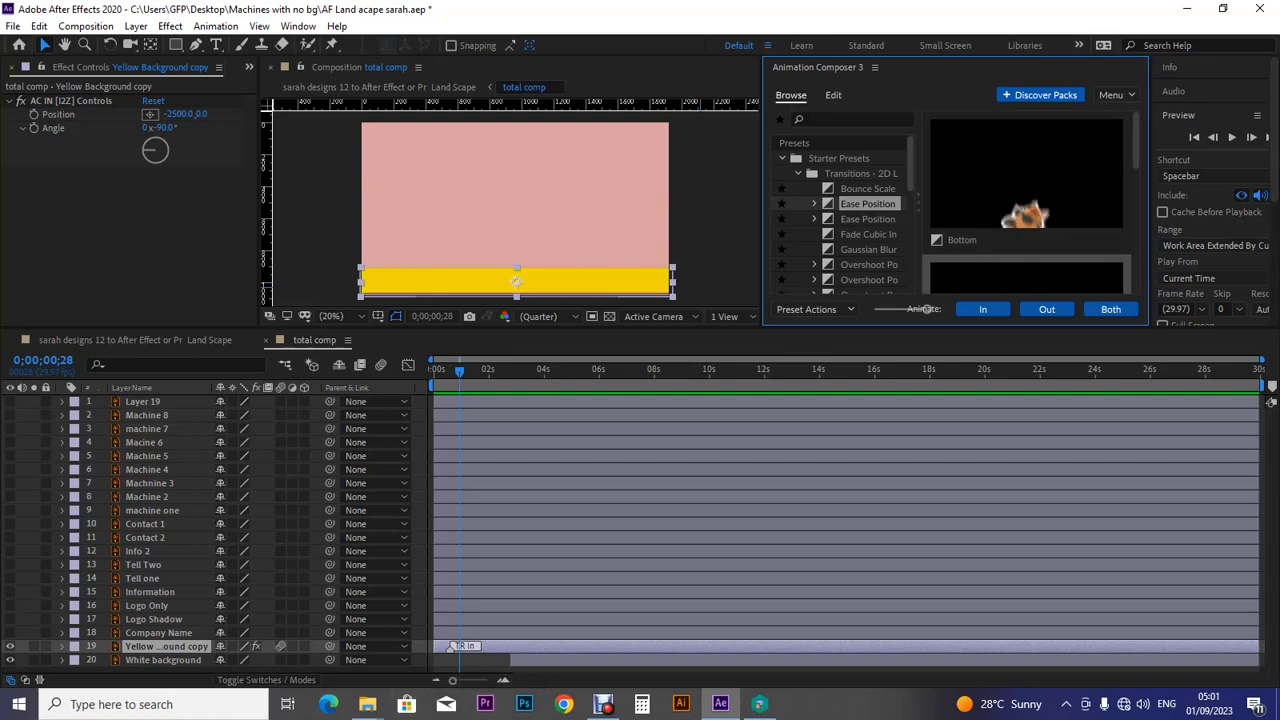
click(39, 26)
click(118, 45)
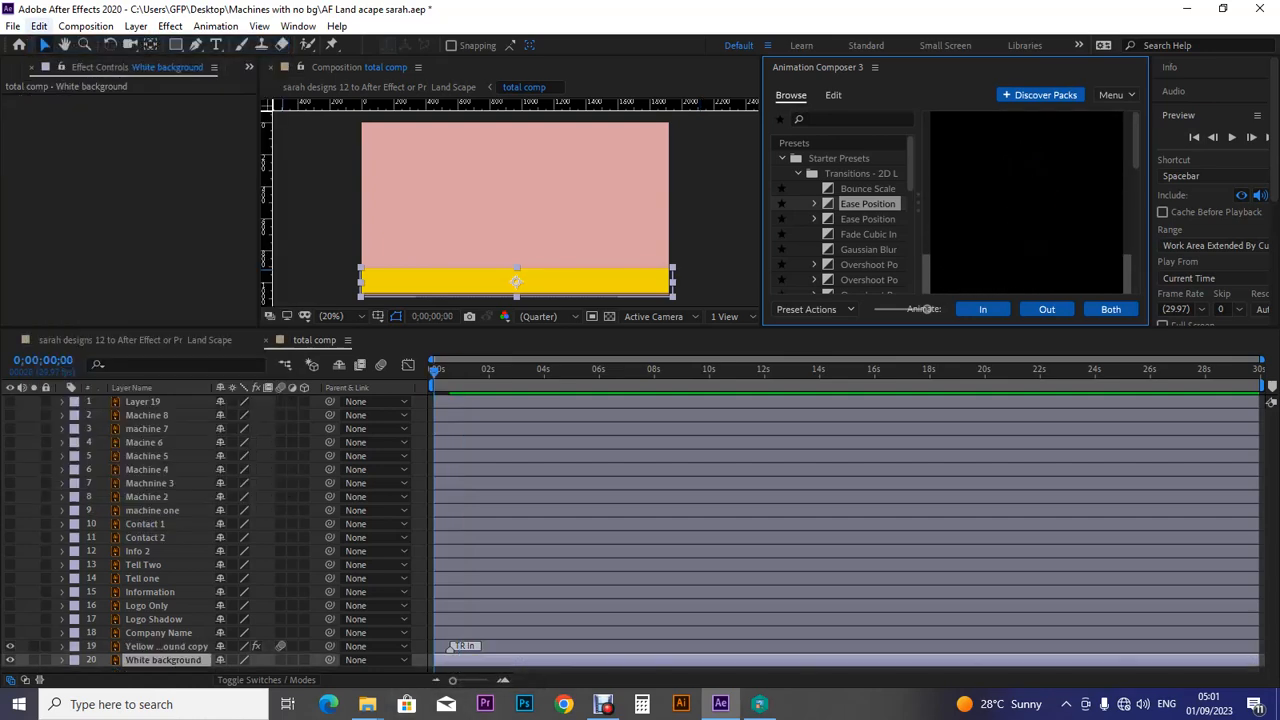
click(39, 26)
click(110, 45)
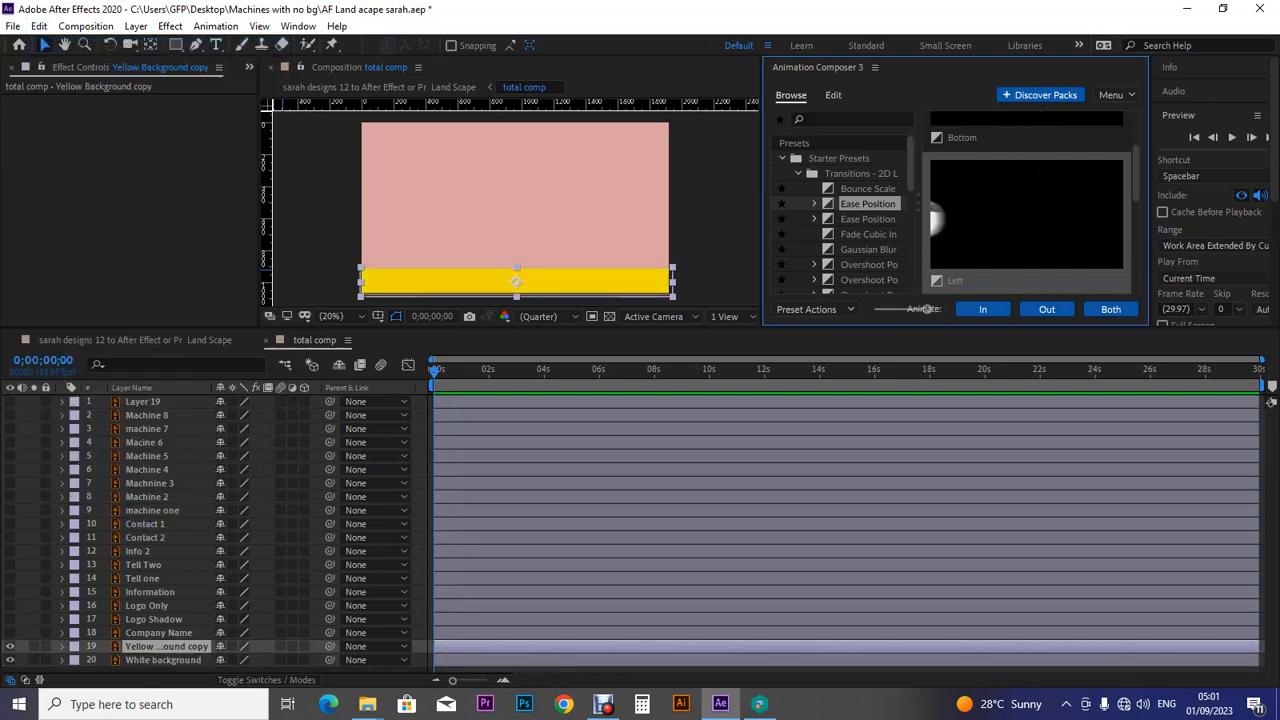
Apply the Bottom Ease Position & Rotate preset as Yellow Background copy's In transition and make White background start at about 5 seconds.
scroll(1026, 205, up, 3)
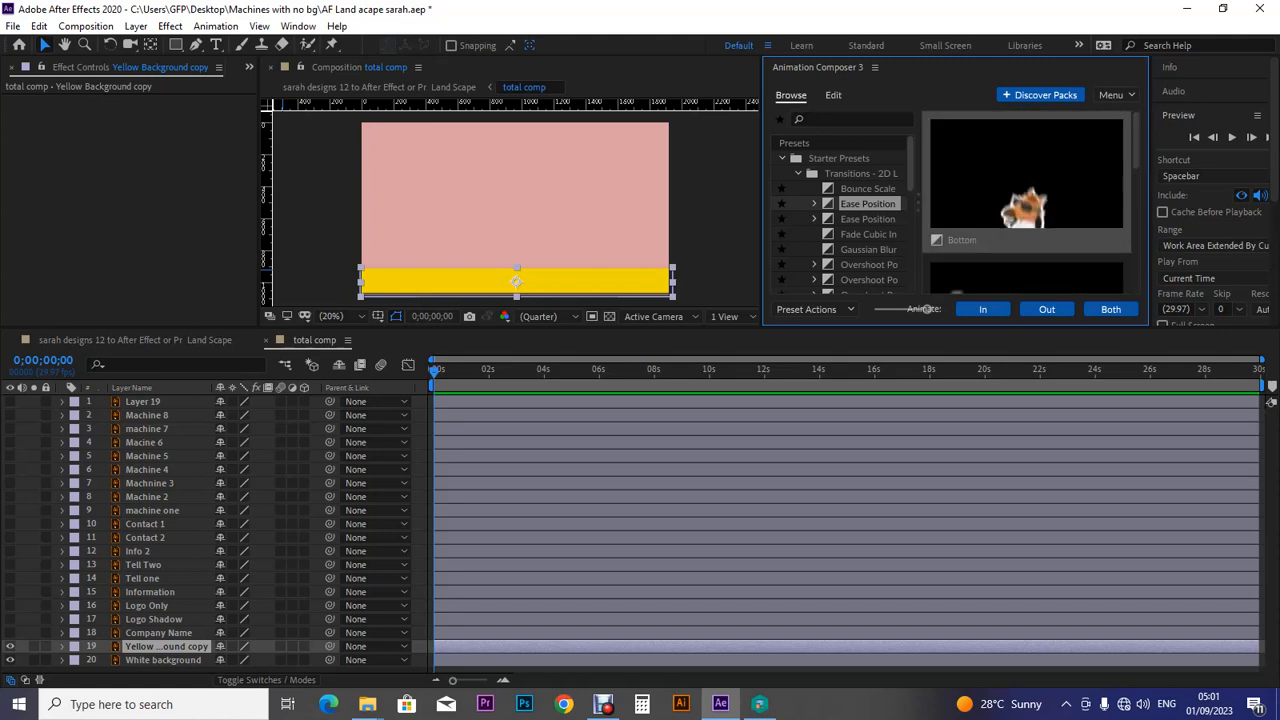
click(983, 309)
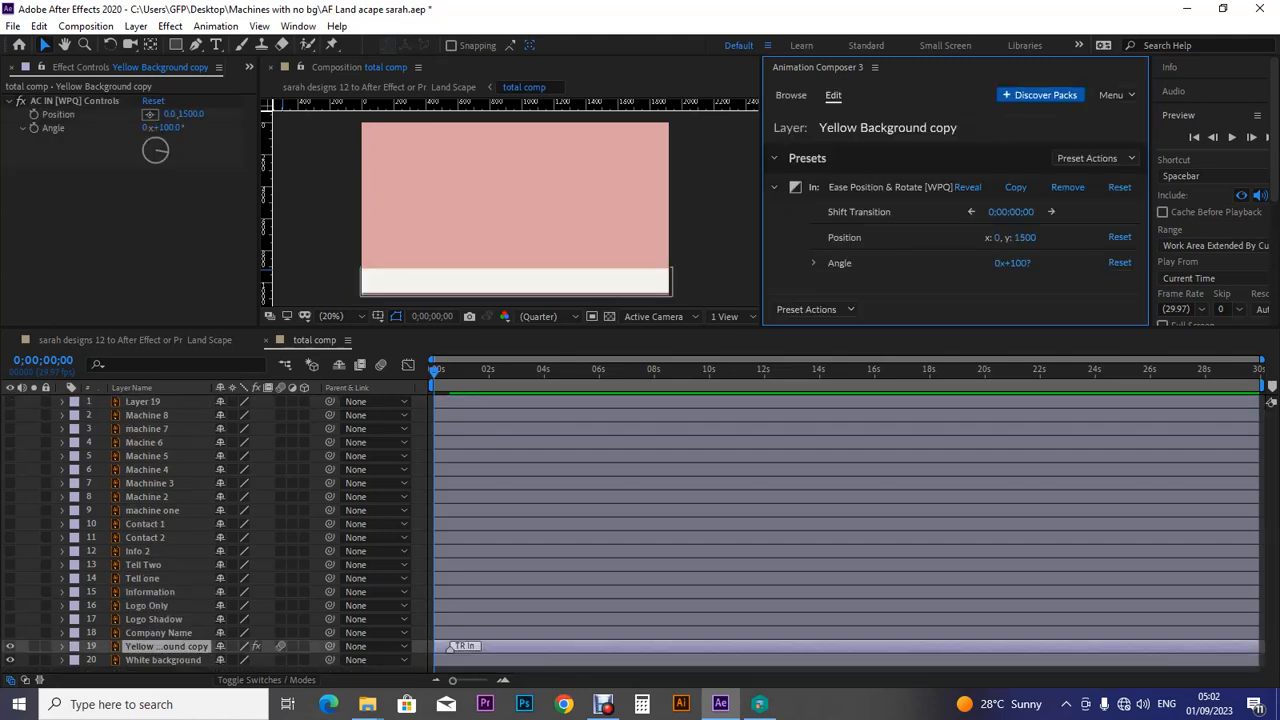
click(163, 660)
drag(456, 660, 570, 660)
Play the Yellow Background copy's entrance from the bottom several times, starting at 0;00;00;00.
key(space)
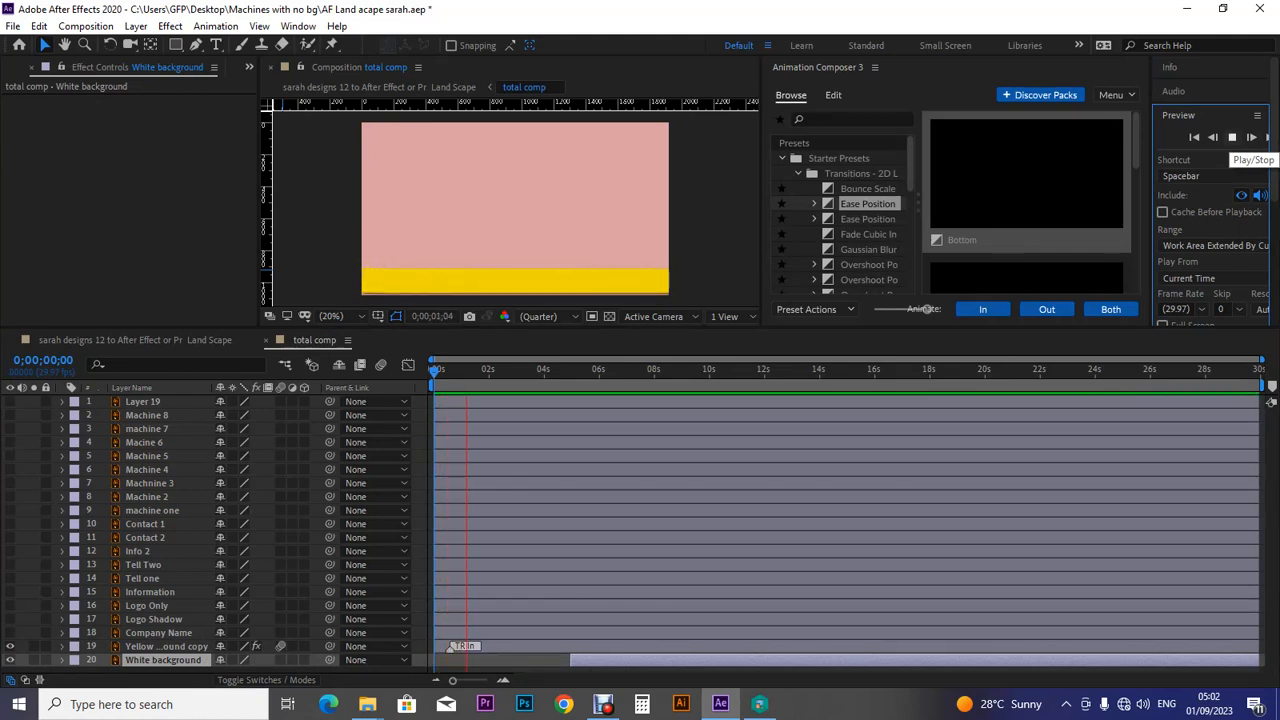
click(1232, 137)
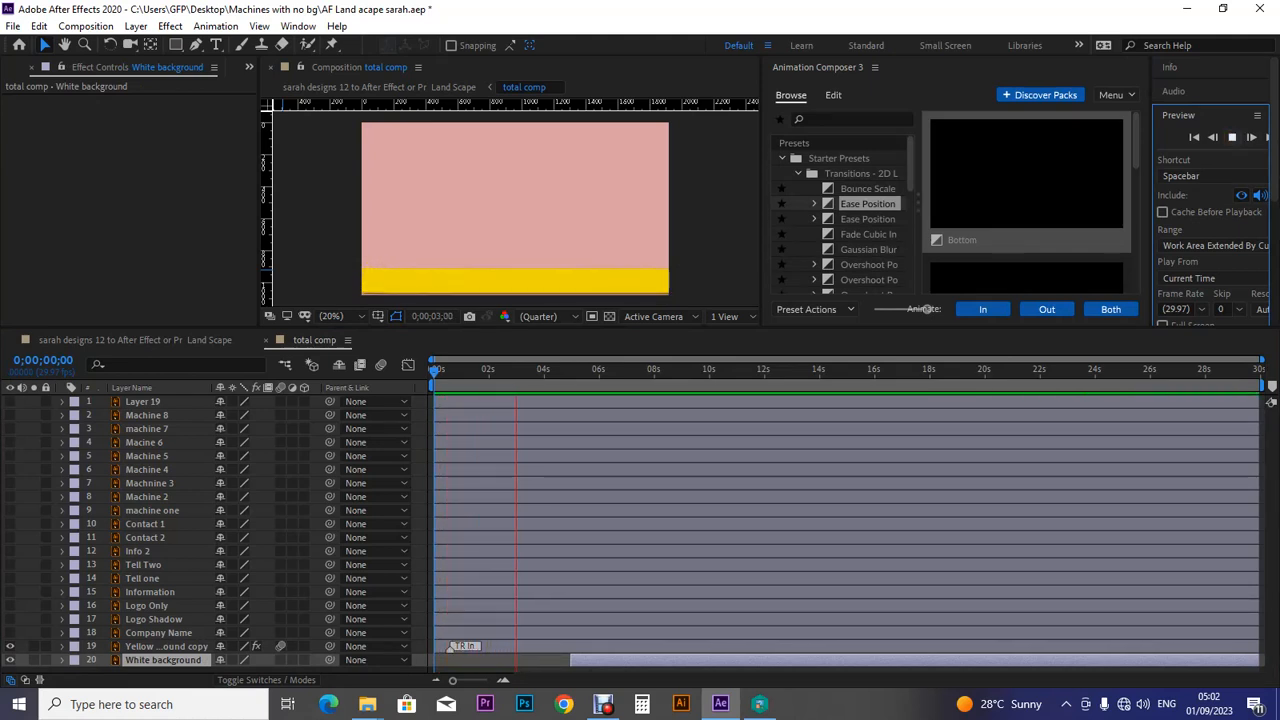
drag(516, 371, 479, 371)
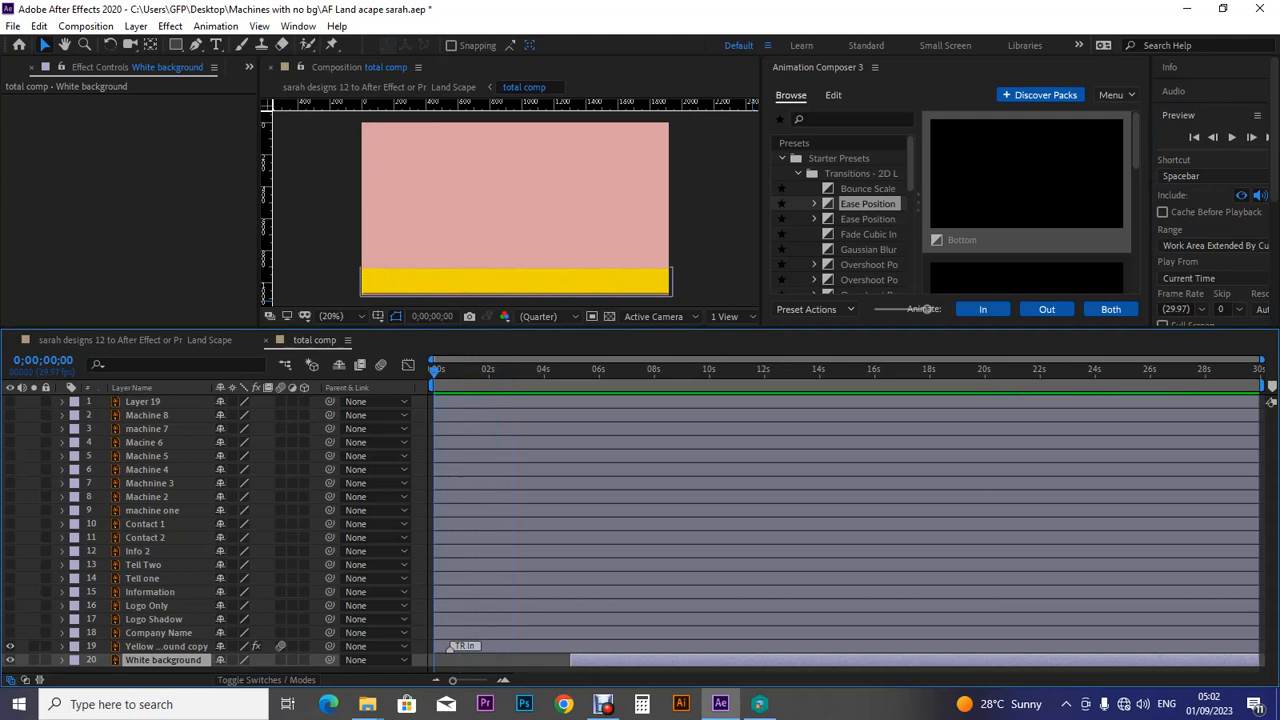
click(1232, 137)
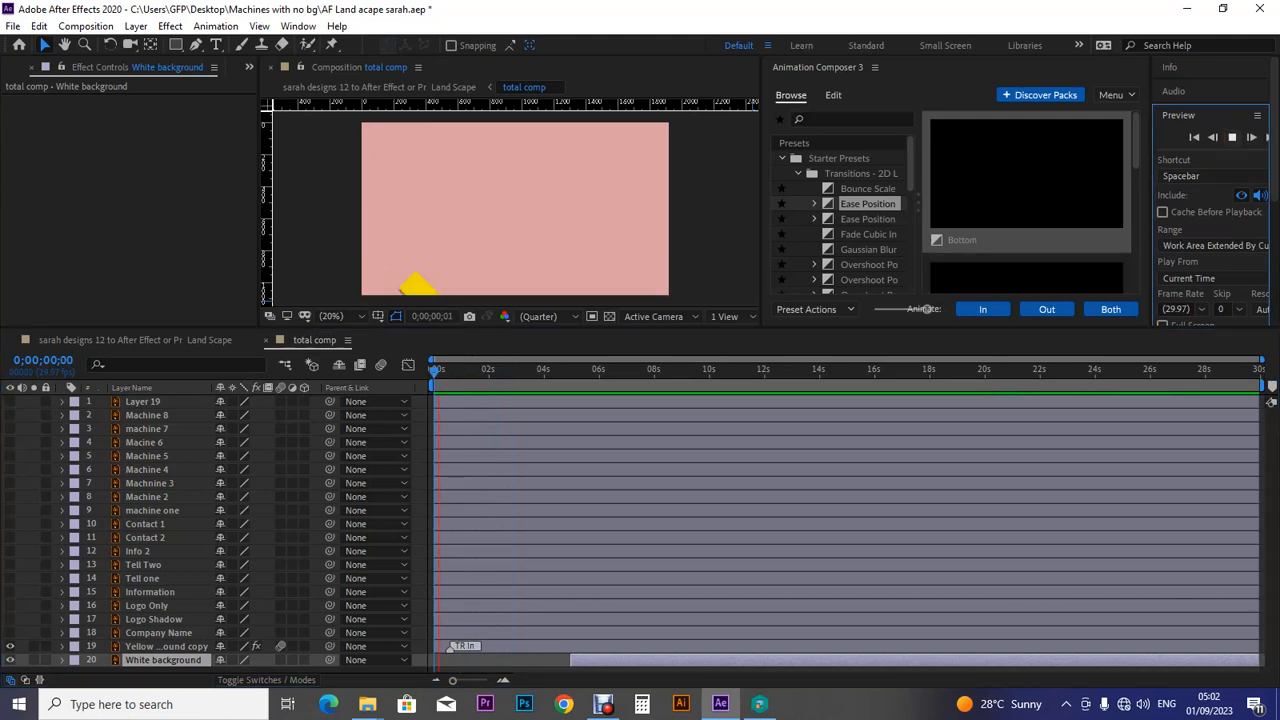
click(1232, 137)
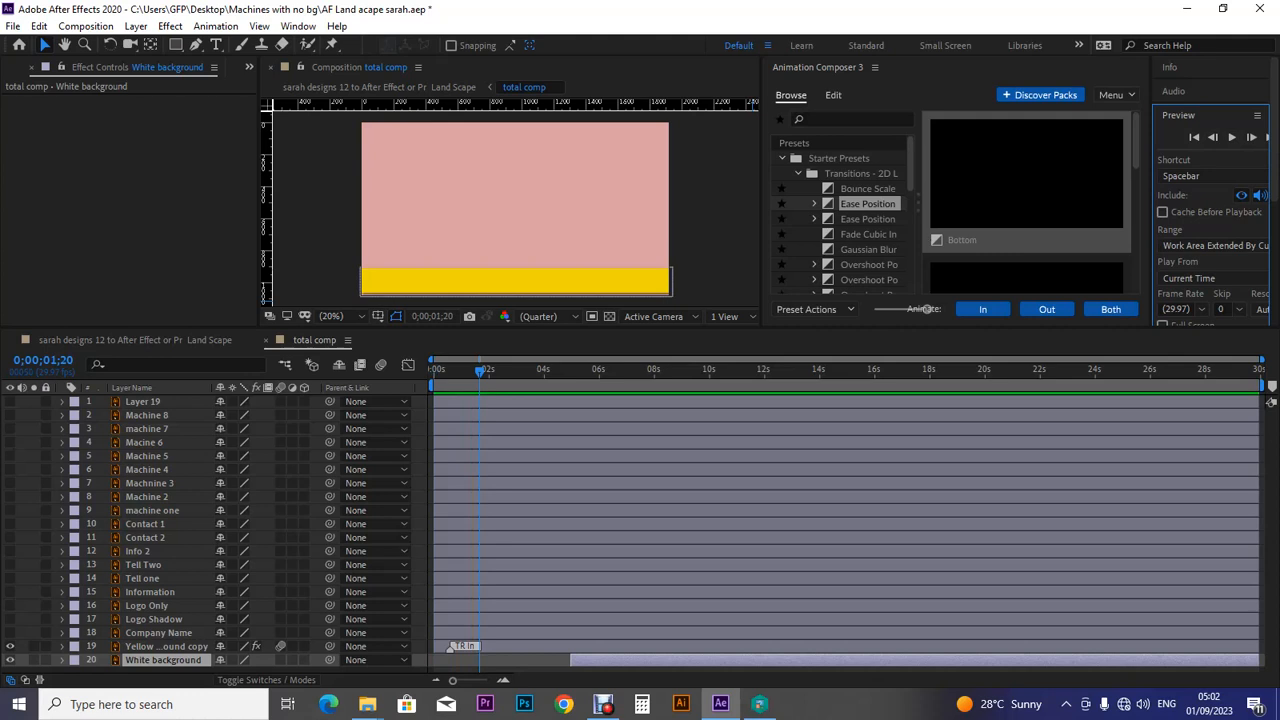
key(Home)
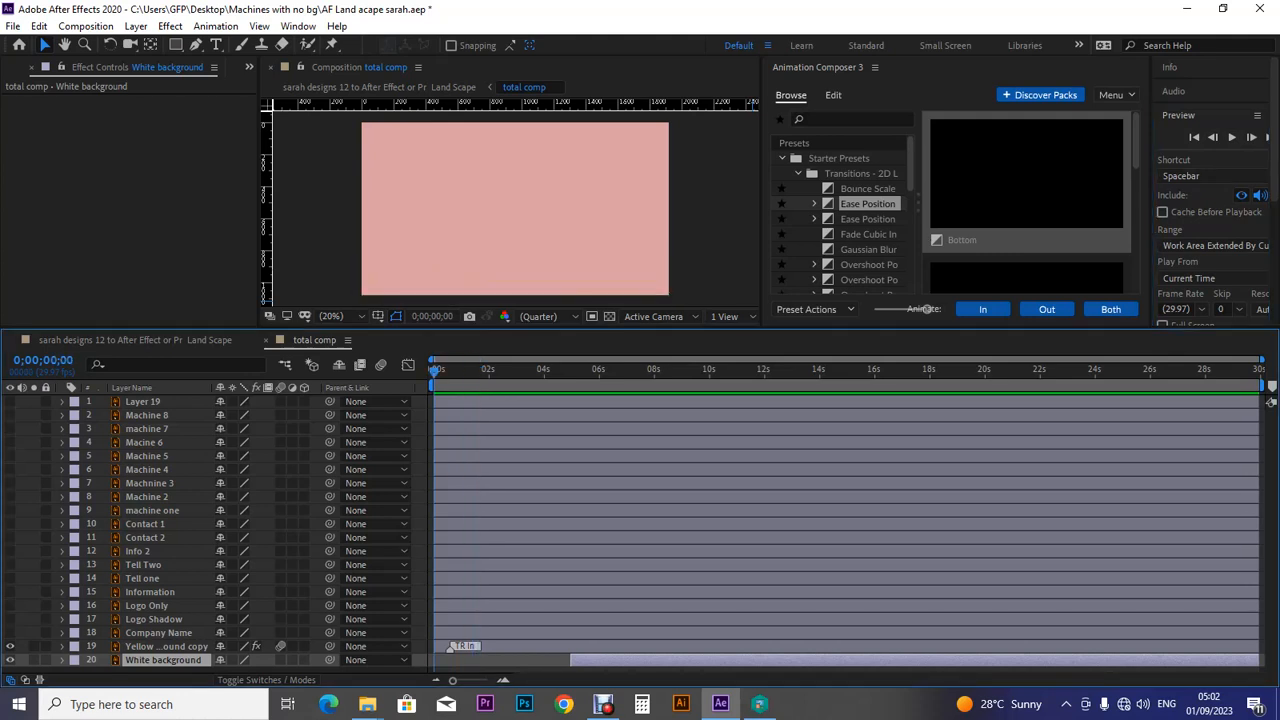
click(1232, 137)
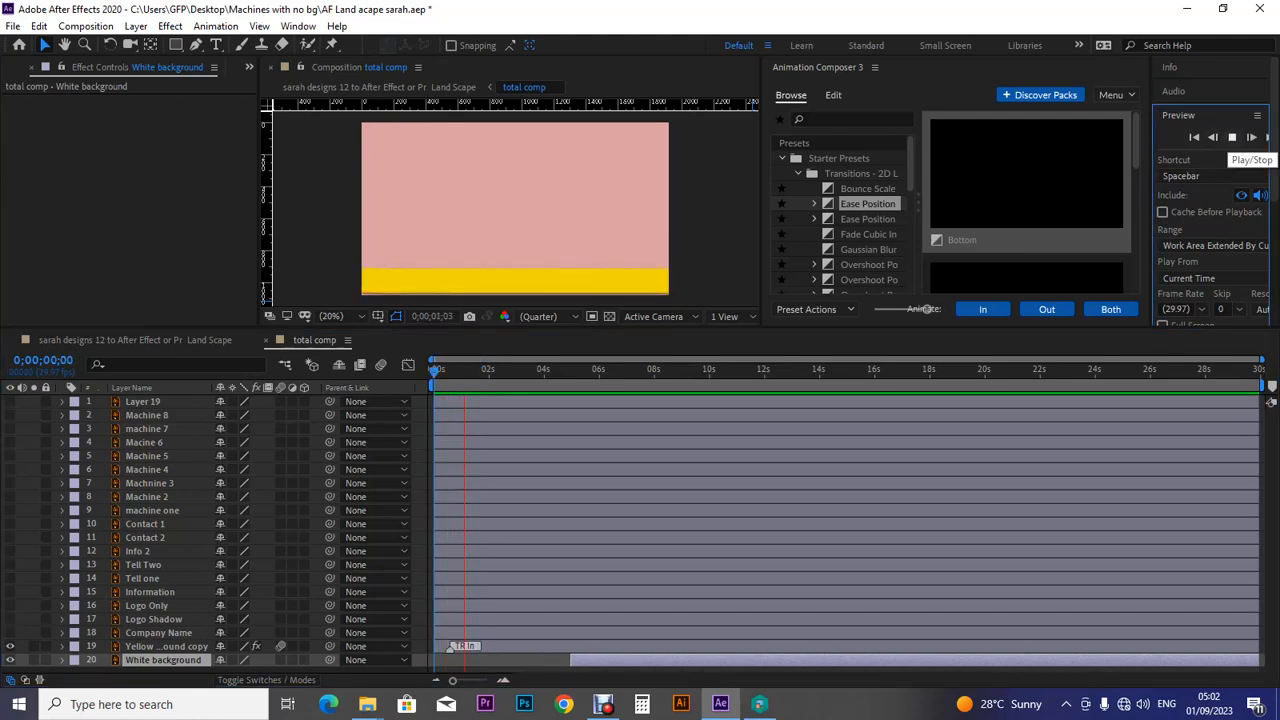
click(1232, 137)
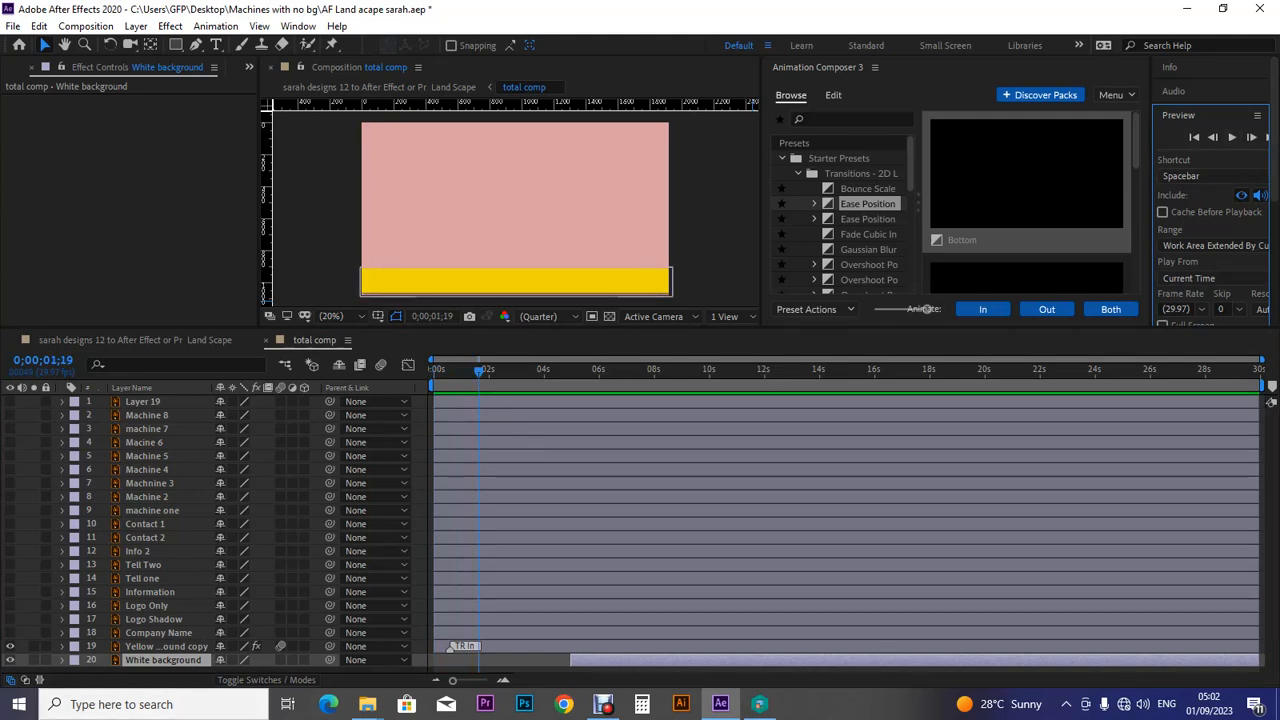
Try shifting the Yellow Background copy layer earlier so its In transition marker sits at the composition start, preview it, and undo the shift.
click(515, 282)
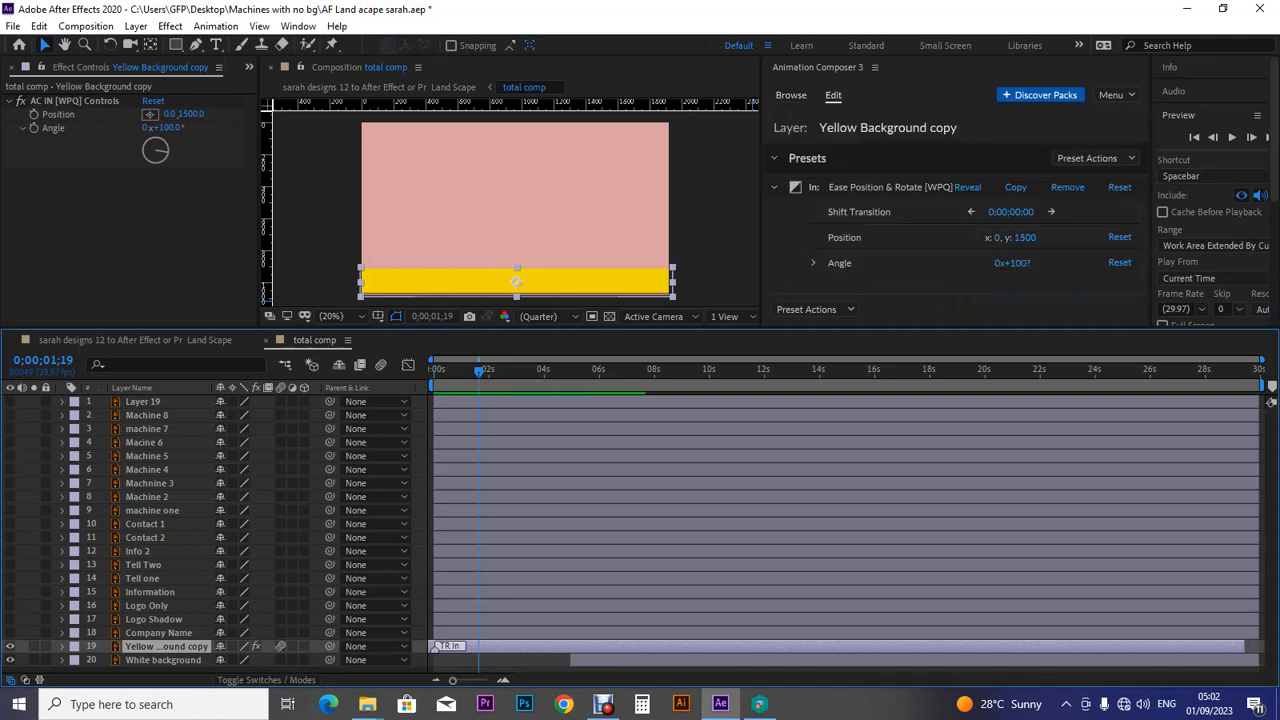
key(Home)
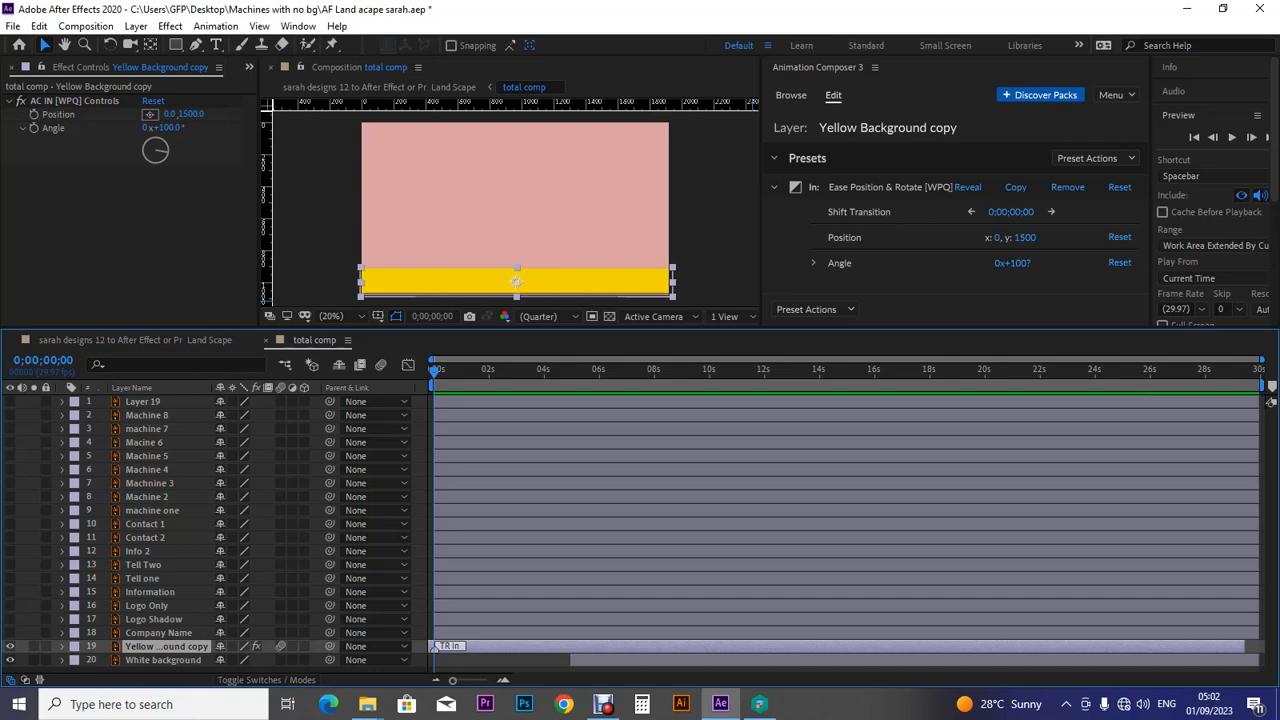
key(space)
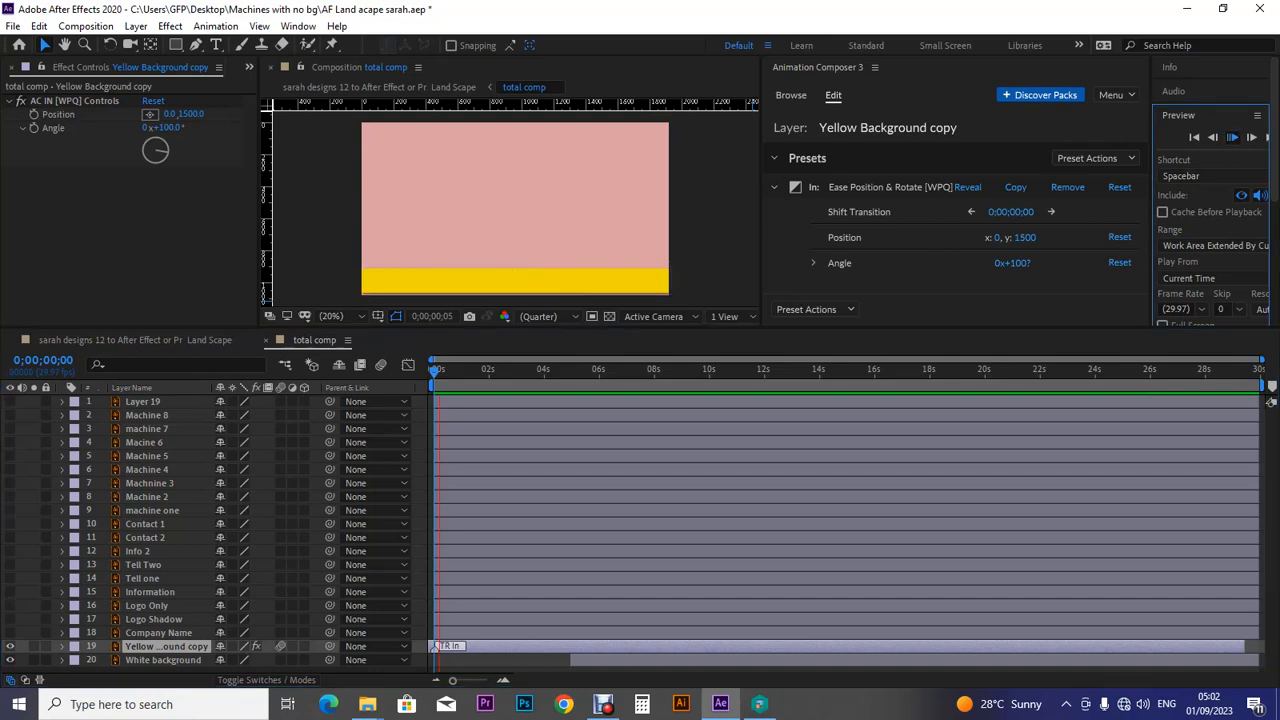
key(space)
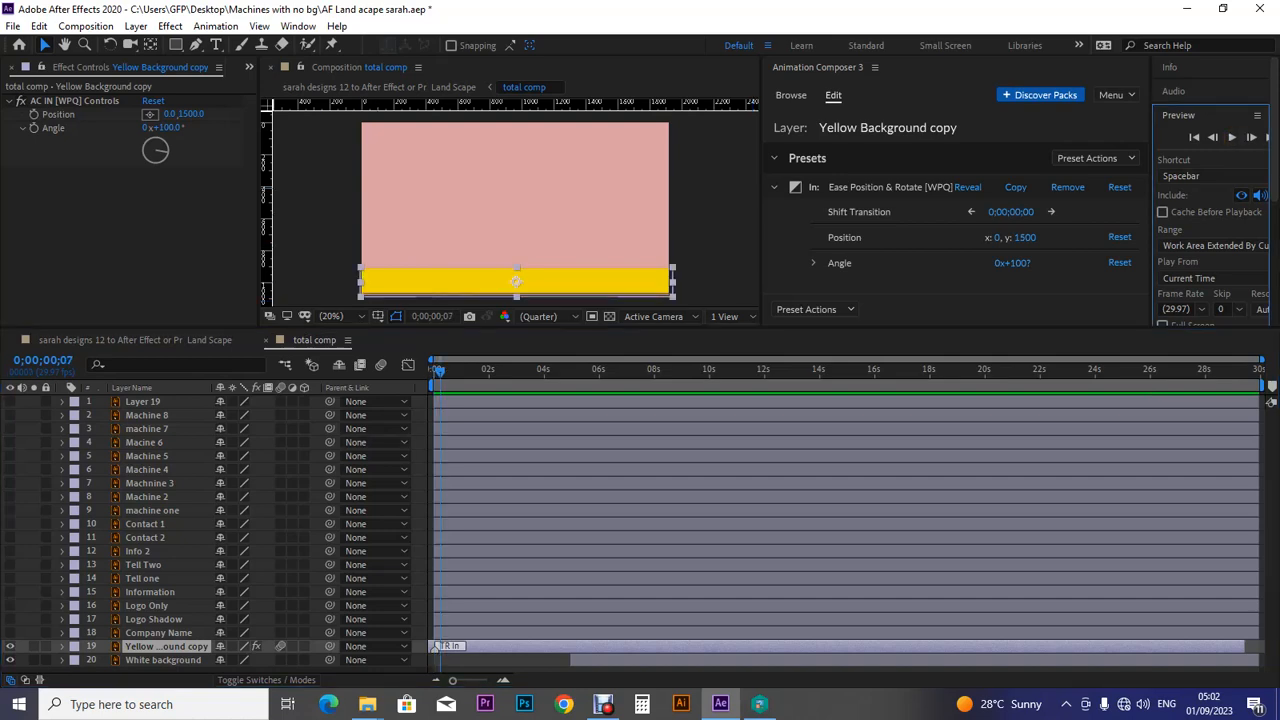
click(39, 26)
click(66, 45)
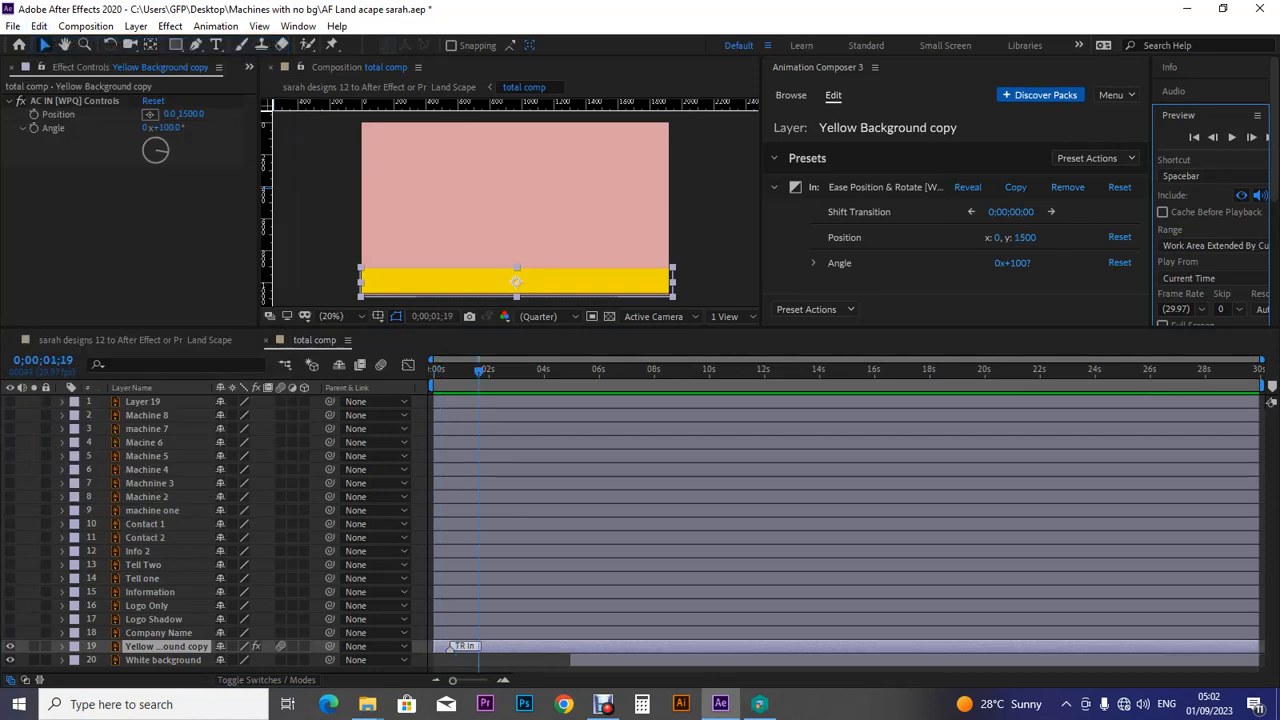
Move the Yellow Background copy's In transition marker to about 3 seconds and preview the slower entrance from the start.
mouse_move(520, 646)
mouse_down()
mouse_move(538, 646)
mouse_move(450, 646)
mouse_up()
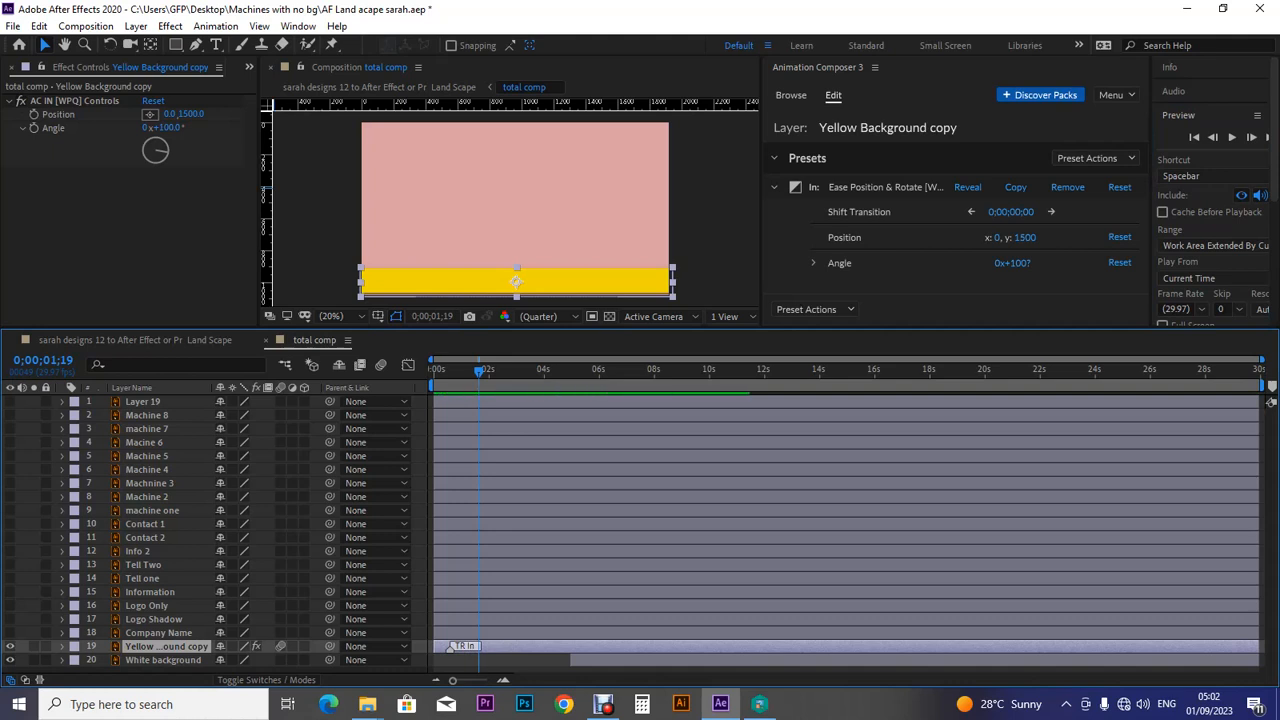
drag(452, 647, 520, 648)
key(Home)
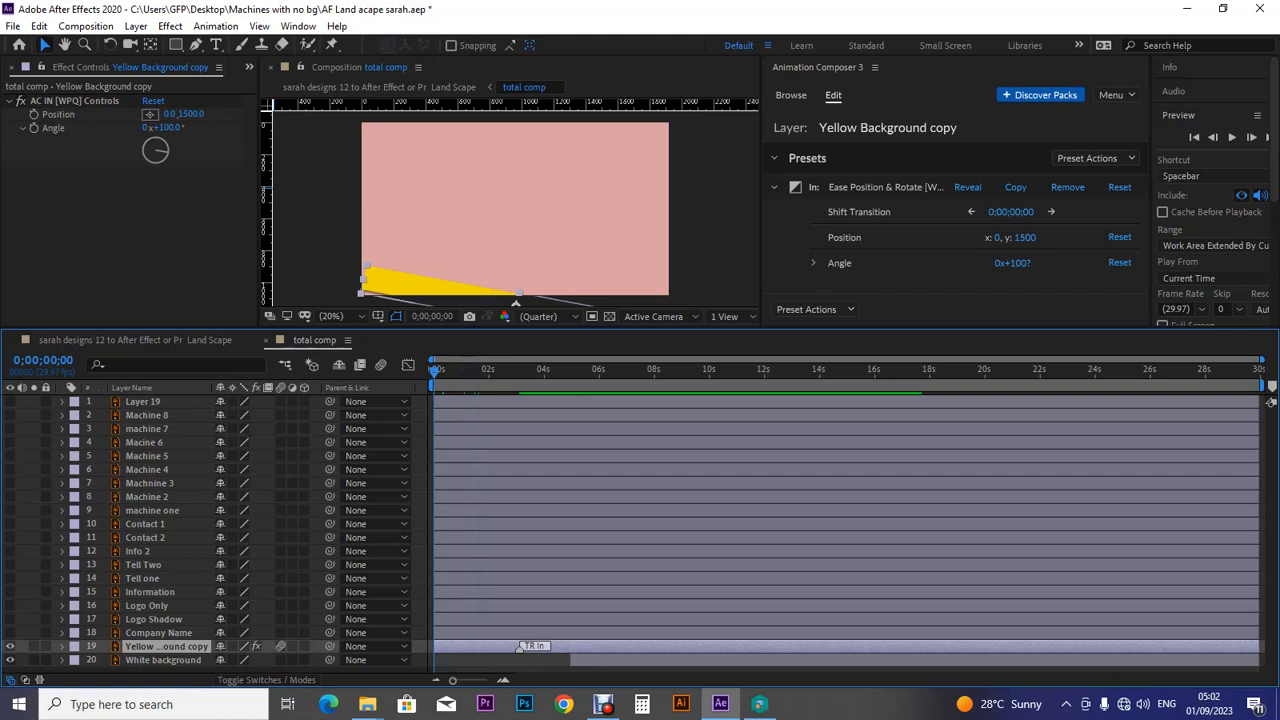
click(1231, 137)
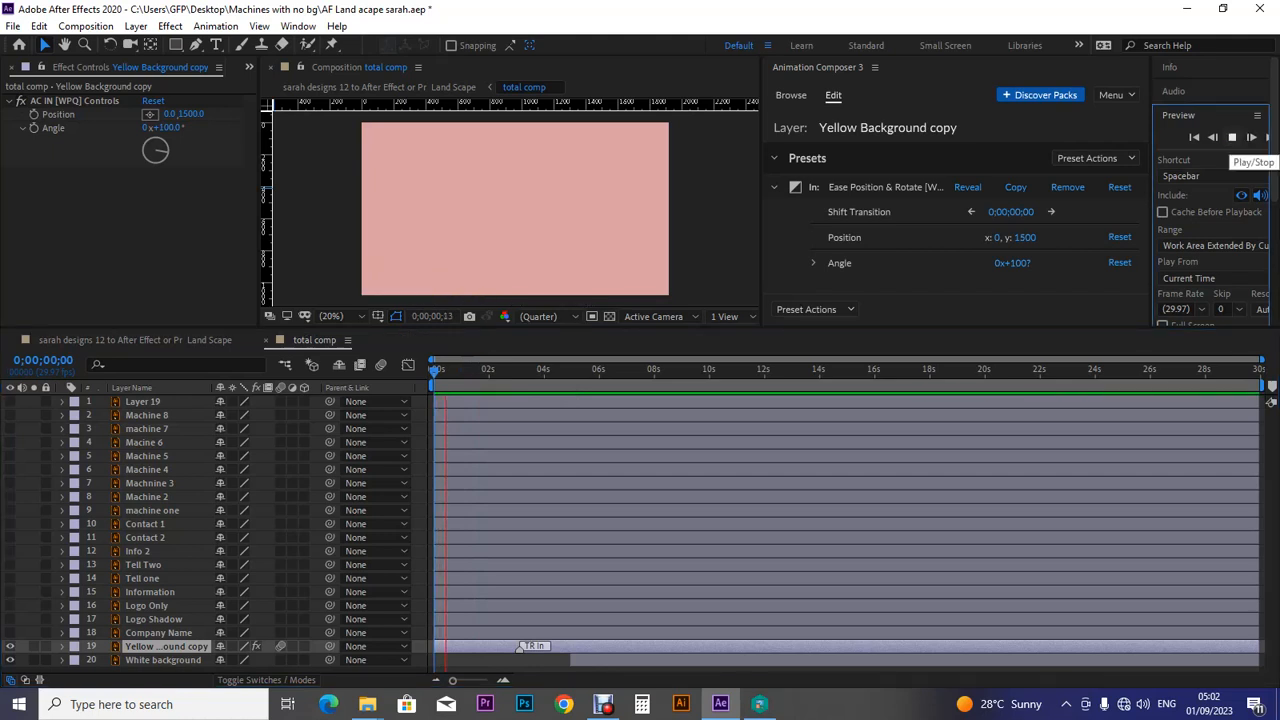
click(1231, 137)
Try shifting the Yellow Background copy layer and its In transition marker earlier, and undo both moves.
drag(519, 648, 461, 647)
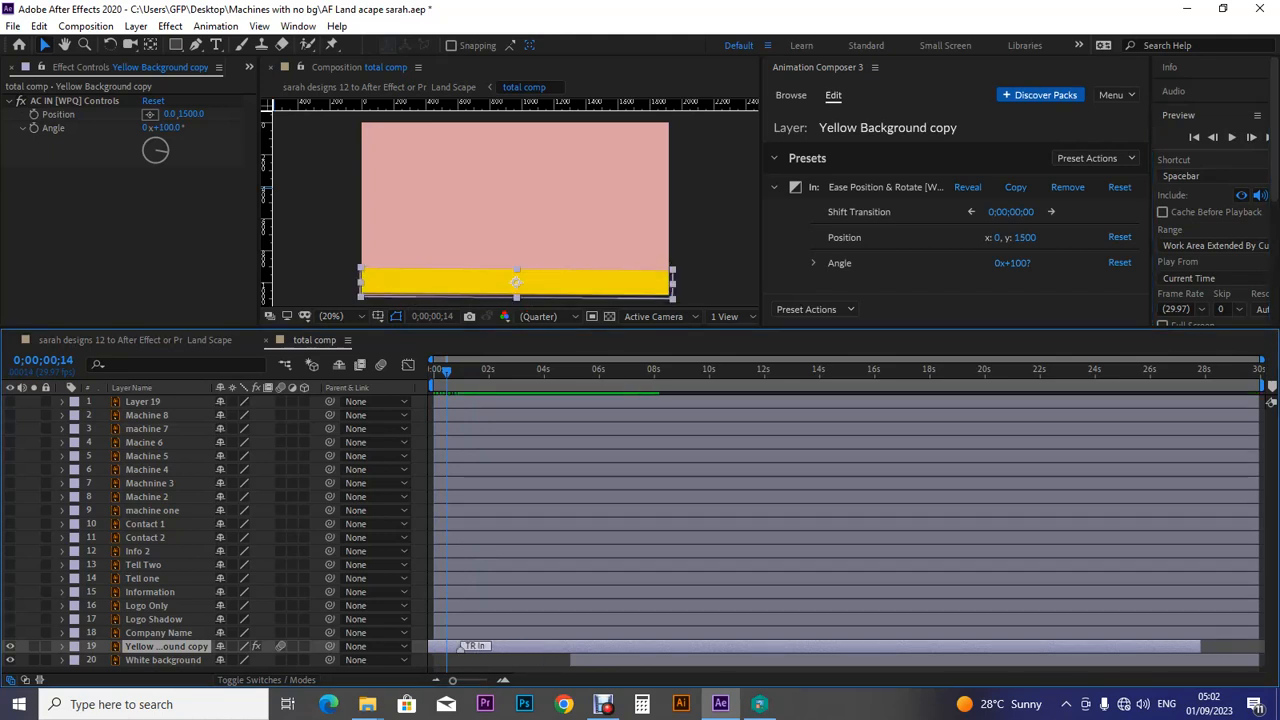
drag(461, 647, 445, 647)
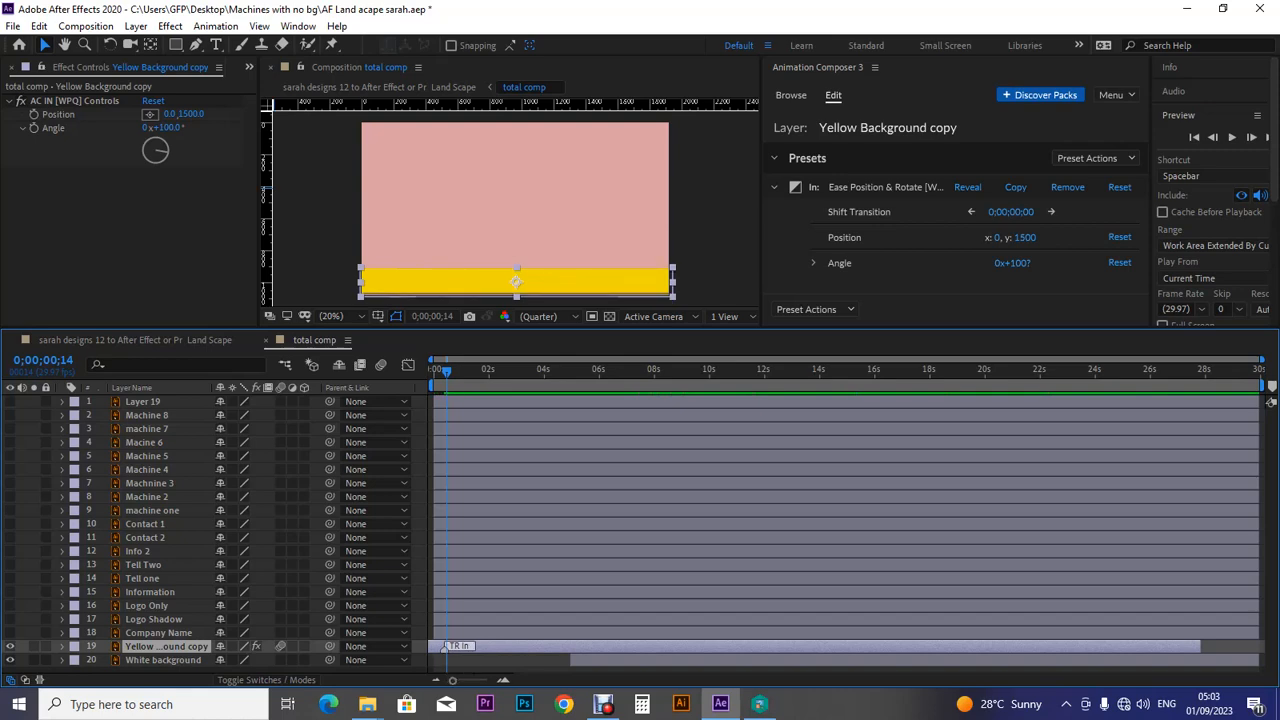
click(39, 26)
click(106, 44)
click(39, 26)
click(106, 44)
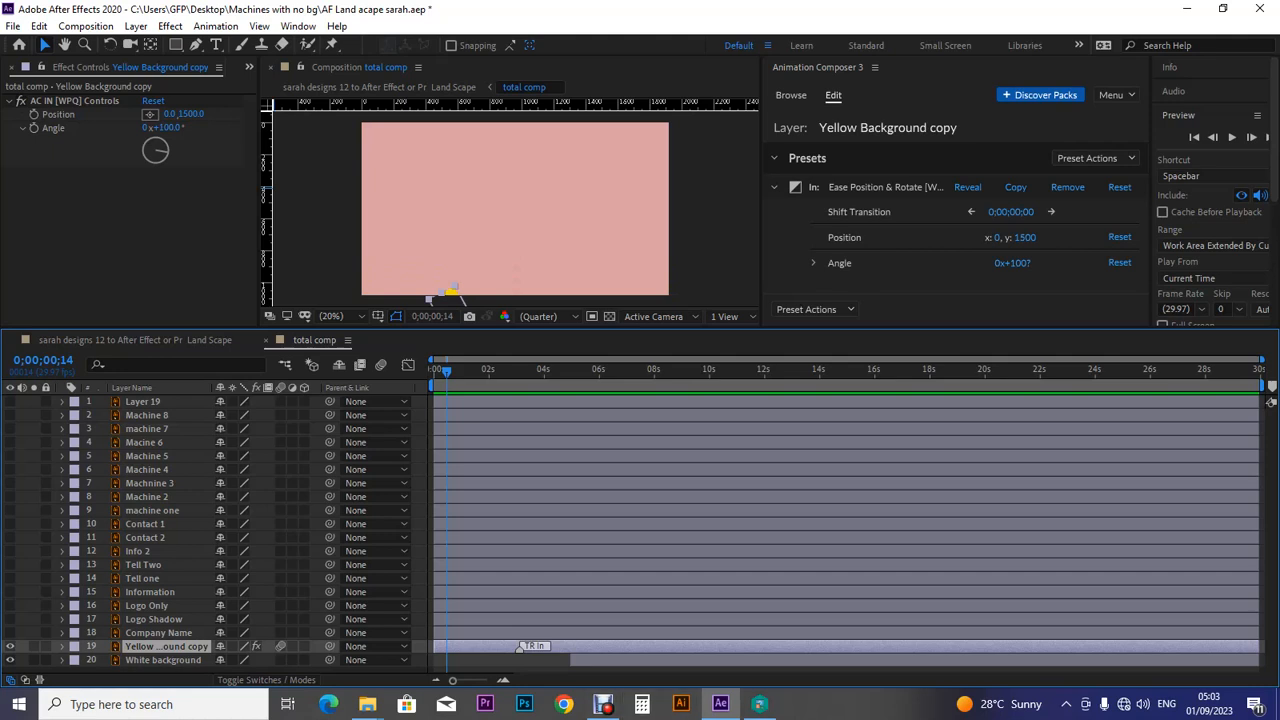
Move the Yellow Background copy's In transition marker to about 1 second and play the entrance from the start.
drag(520, 648, 463, 648)
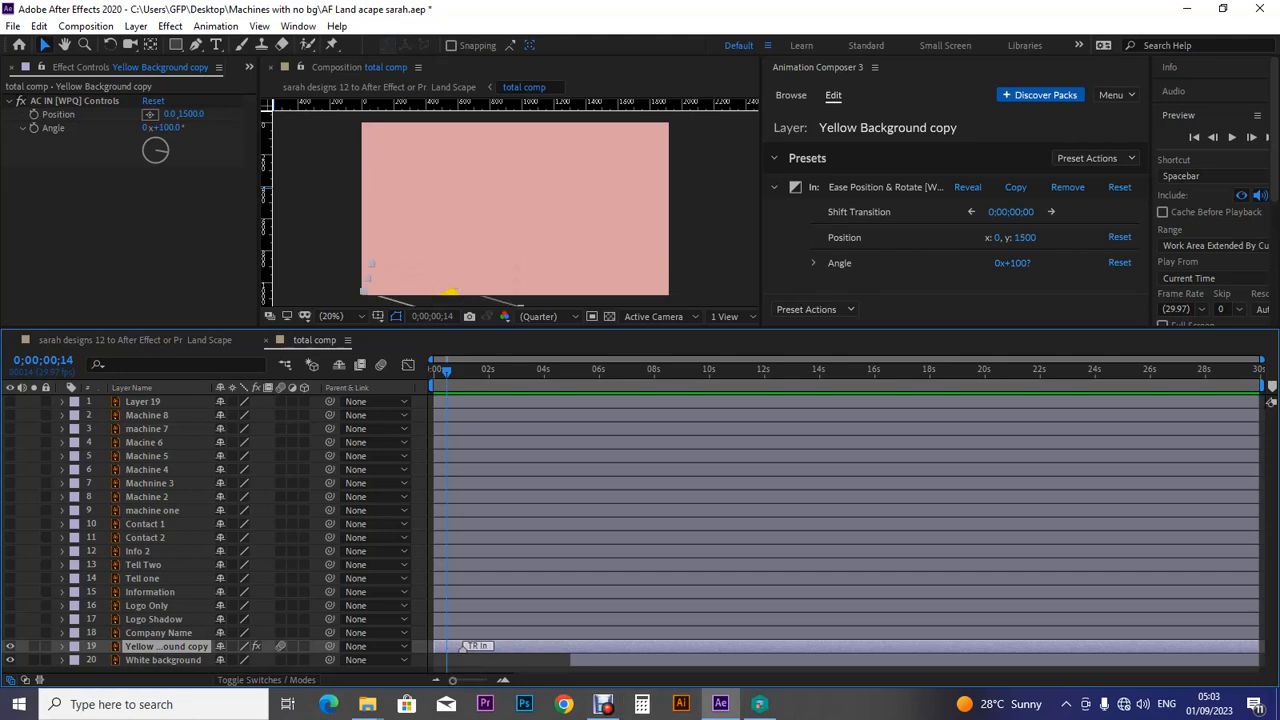
click(1193, 137)
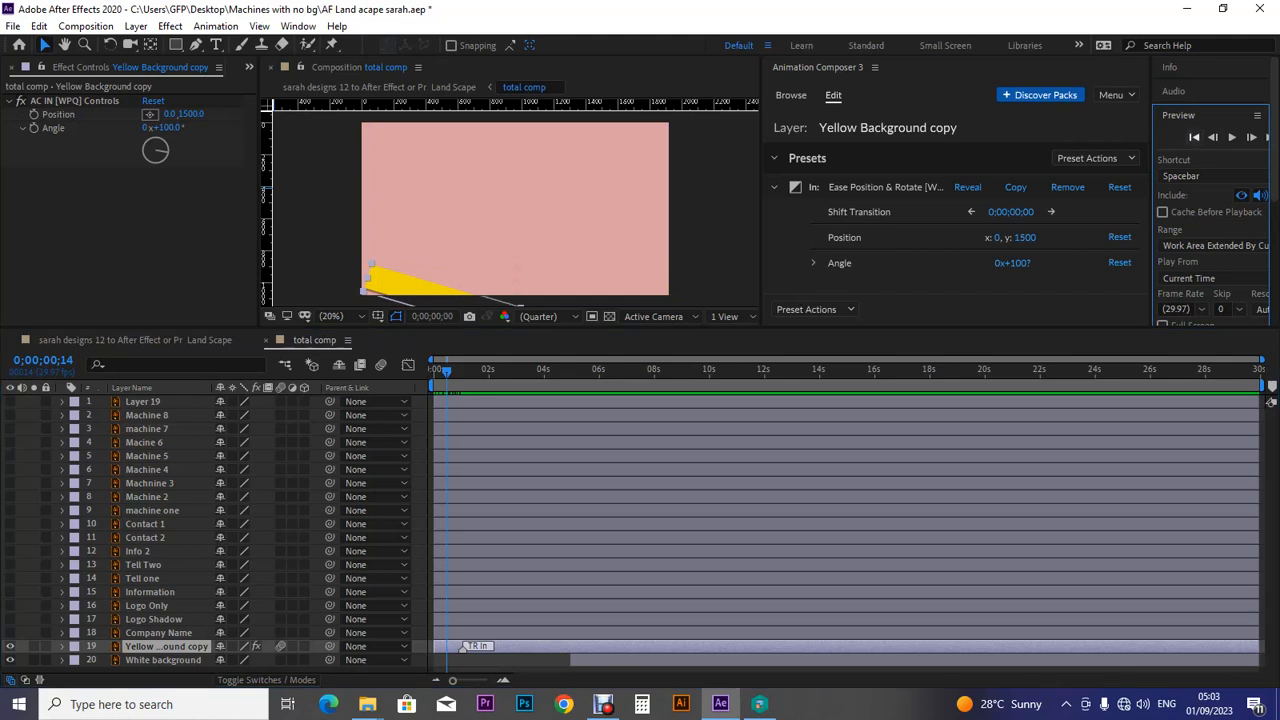
click(1232, 137)
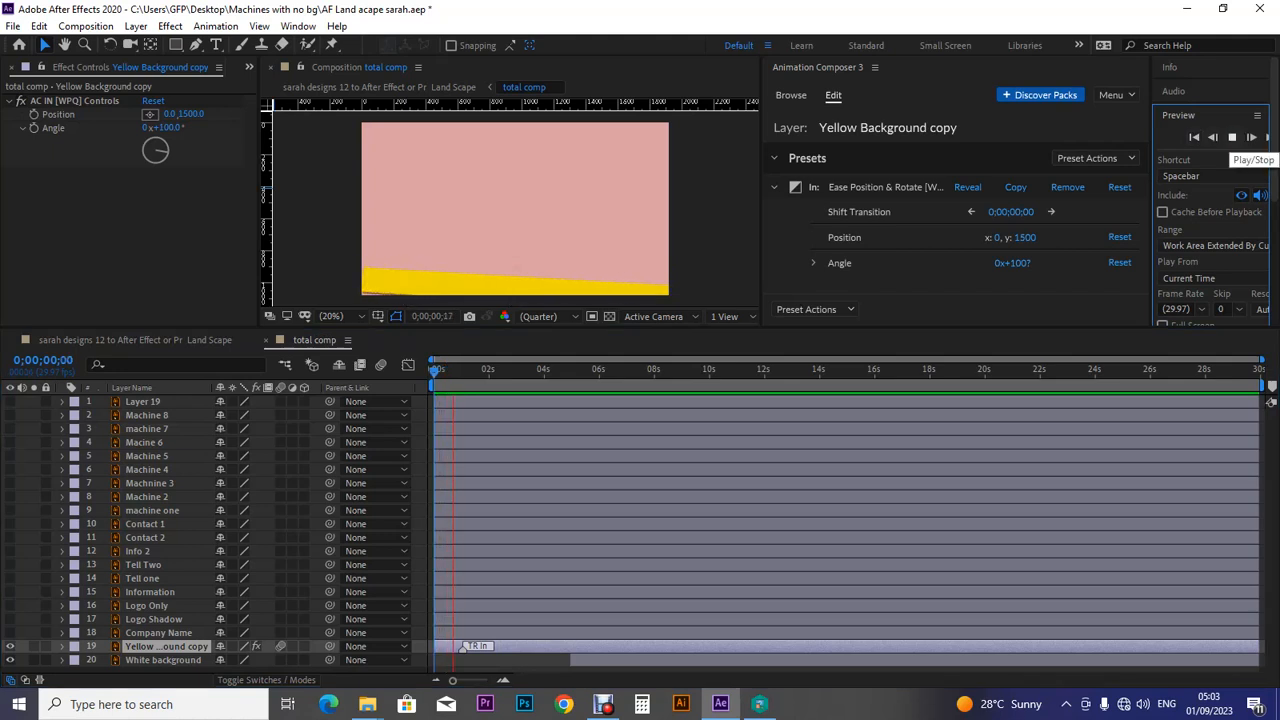
click(1232, 137)
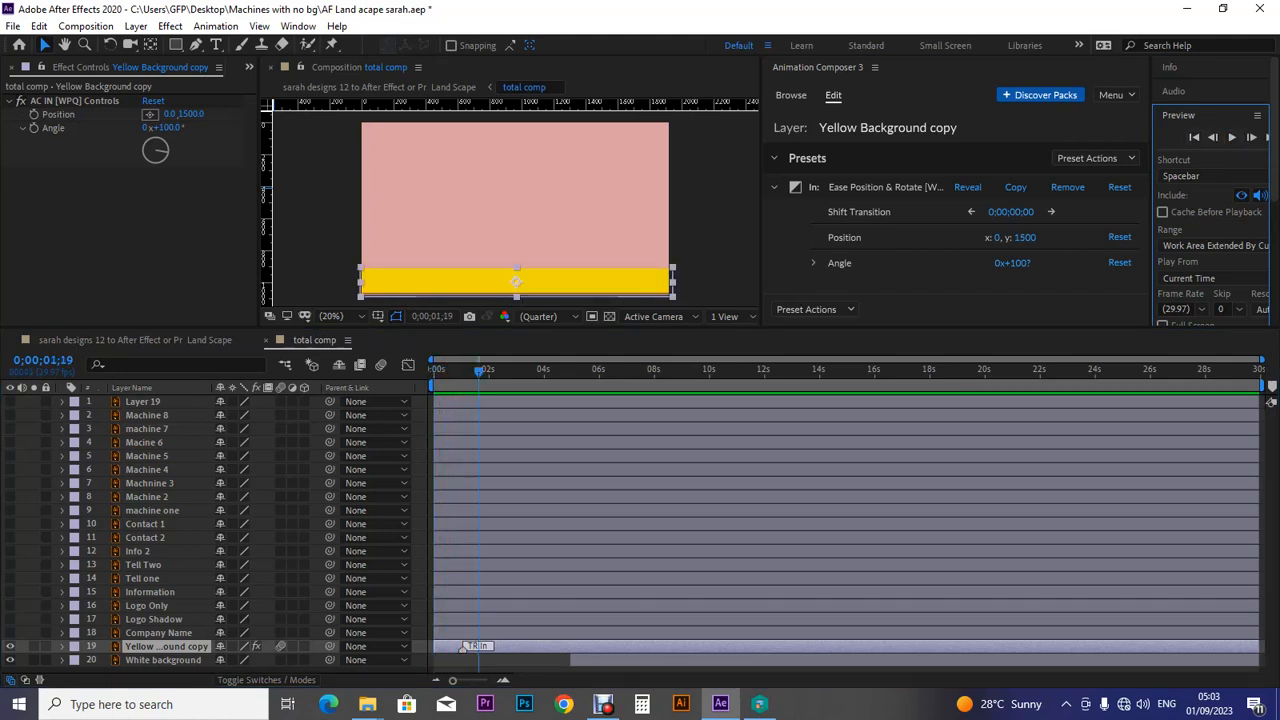
Apply the Left variant of the Ease Position & Rotate preset as an In transition to the Company Name layer.
drag(478, 371, 436, 371)
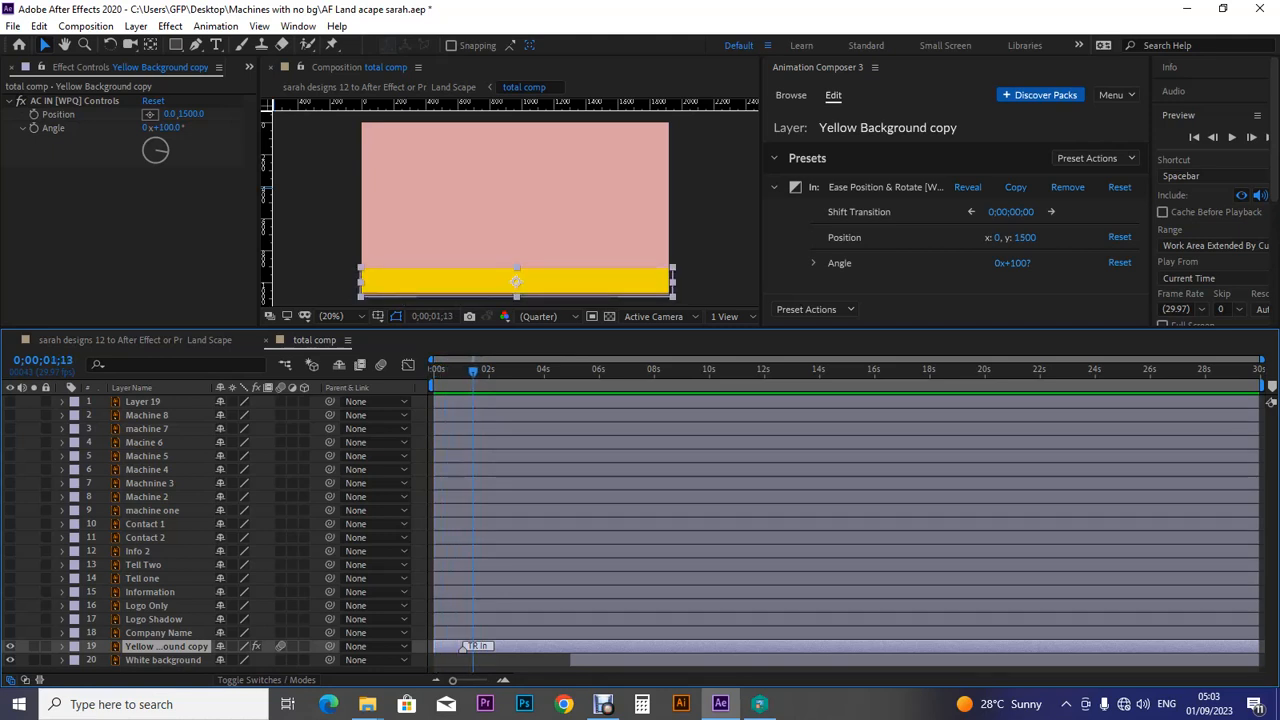
key(ctrl+Up)
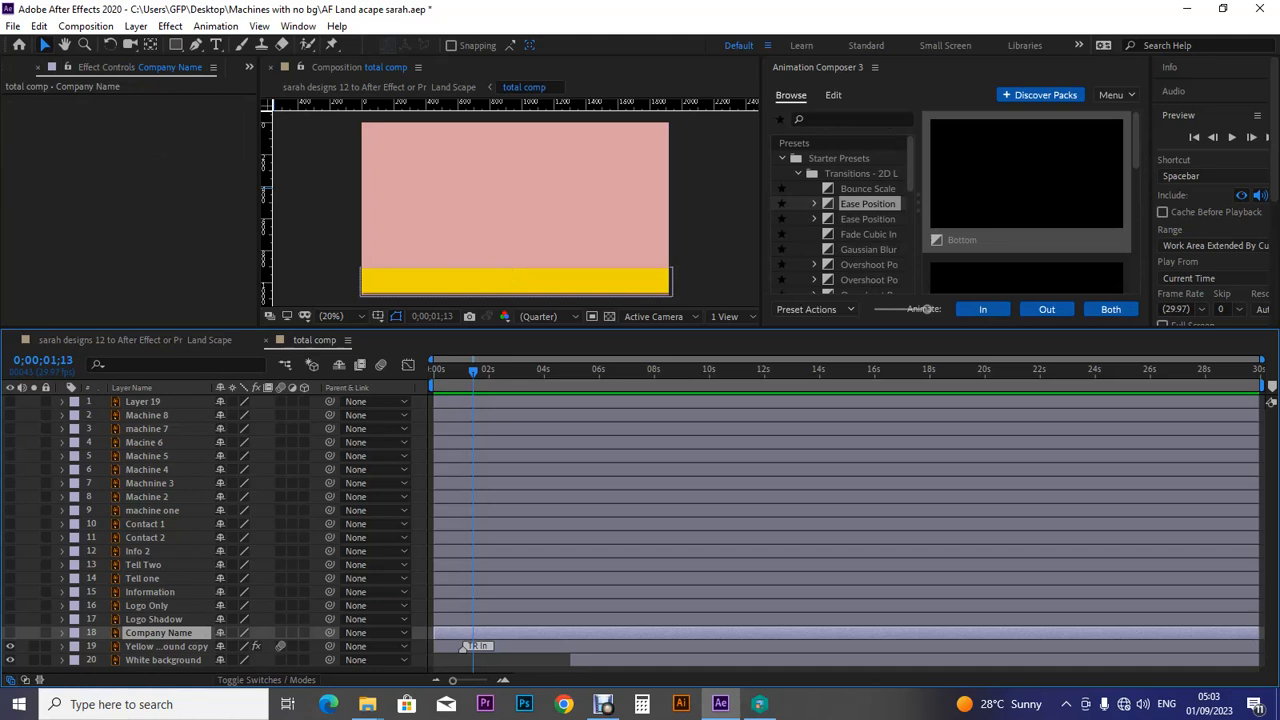
click(1026, 180)
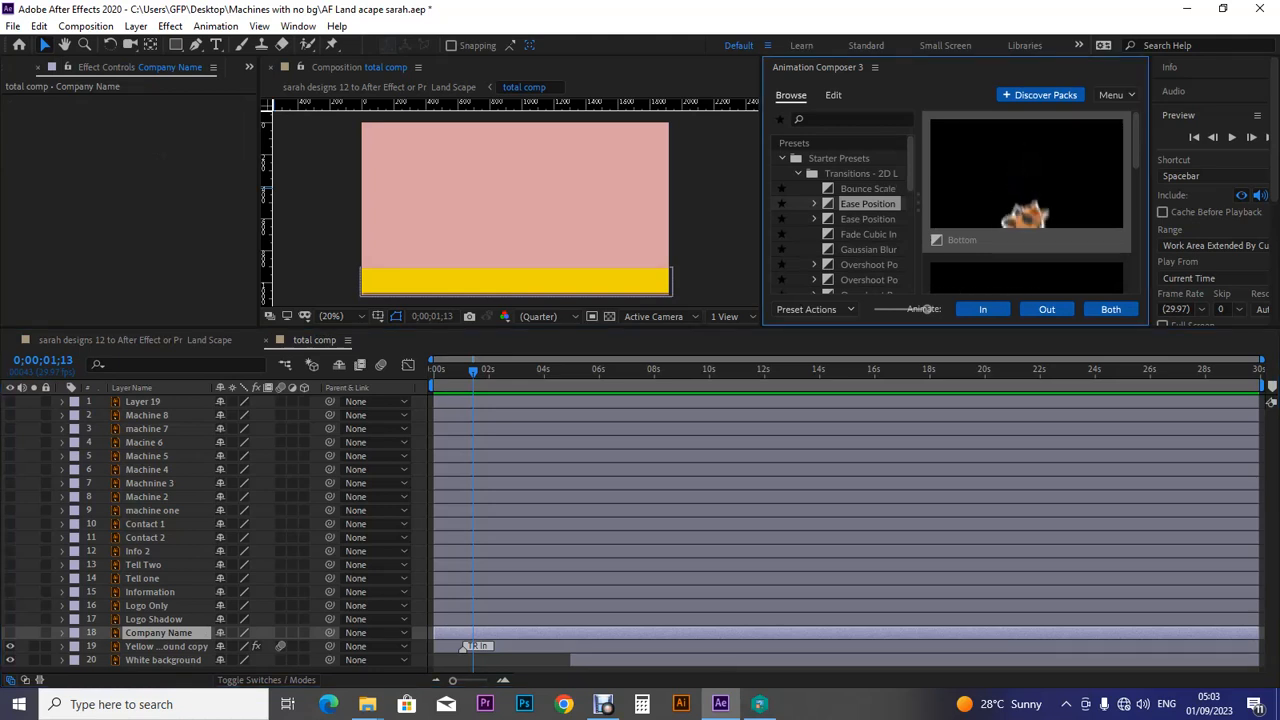
scroll(1027, 203, down, 1)
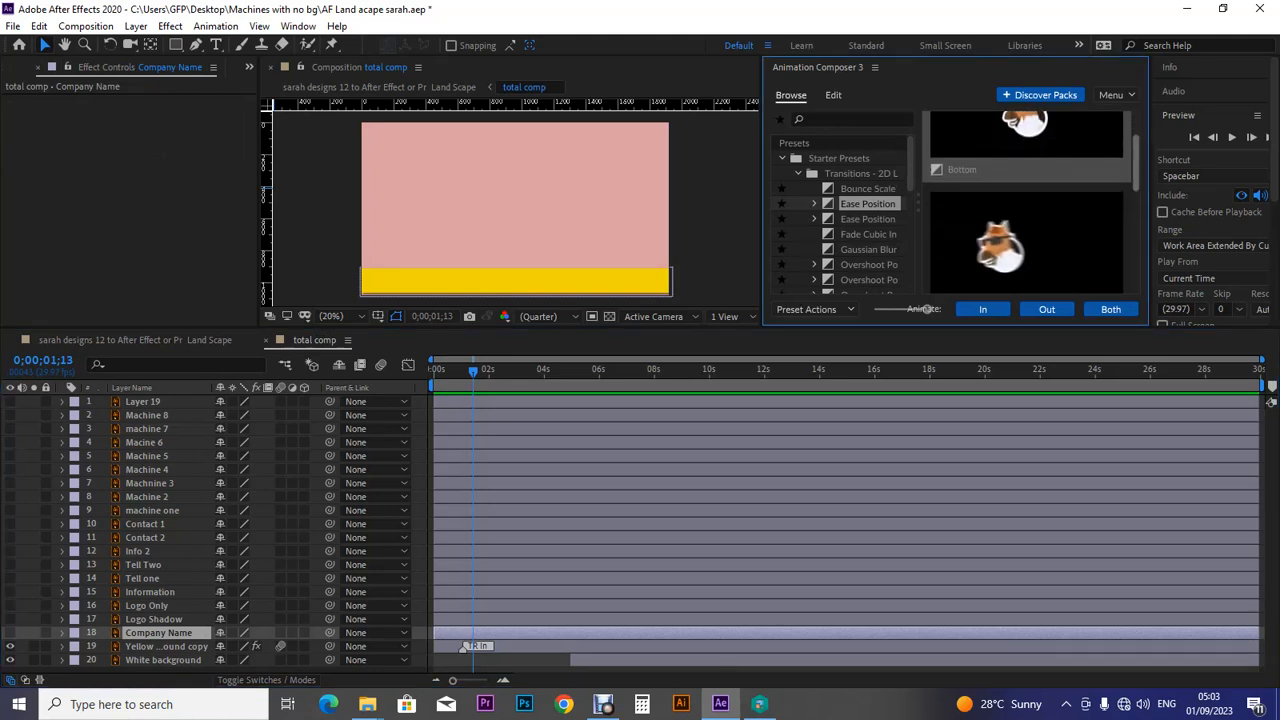
scroll(1027, 203, down, 1)
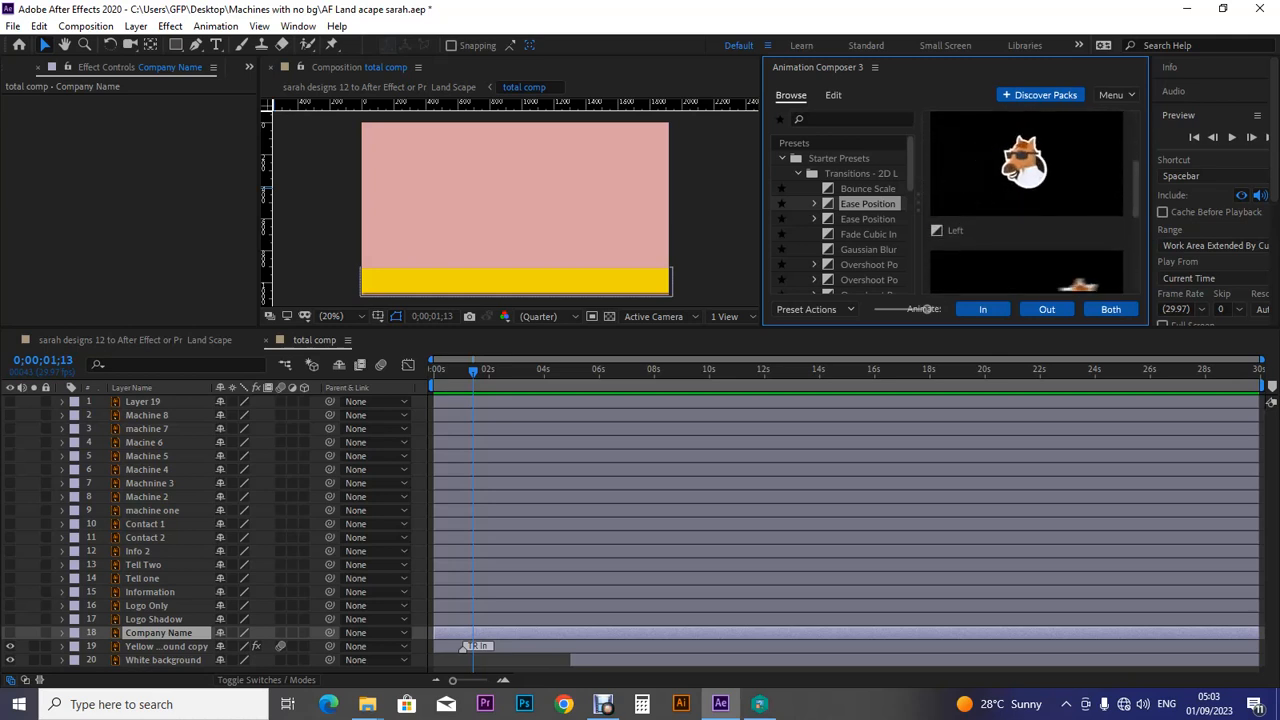
drag(1136, 186, 1136, 183)
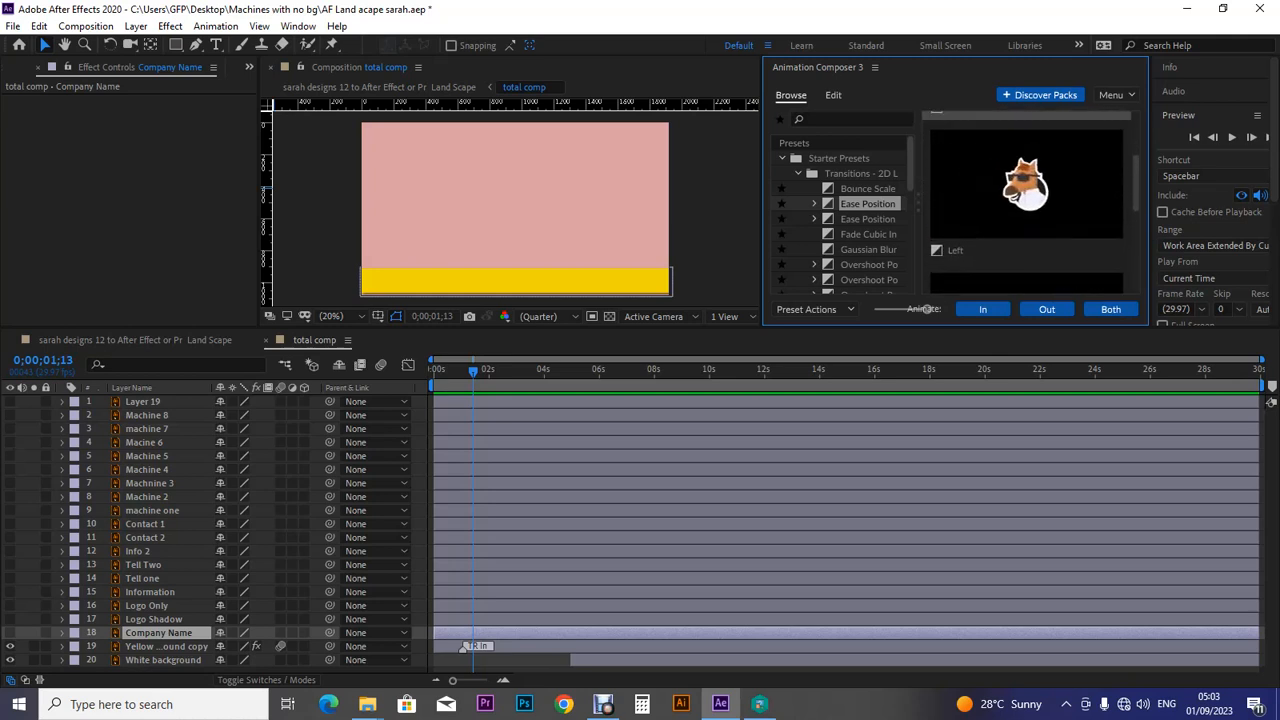
click(1027, 193)
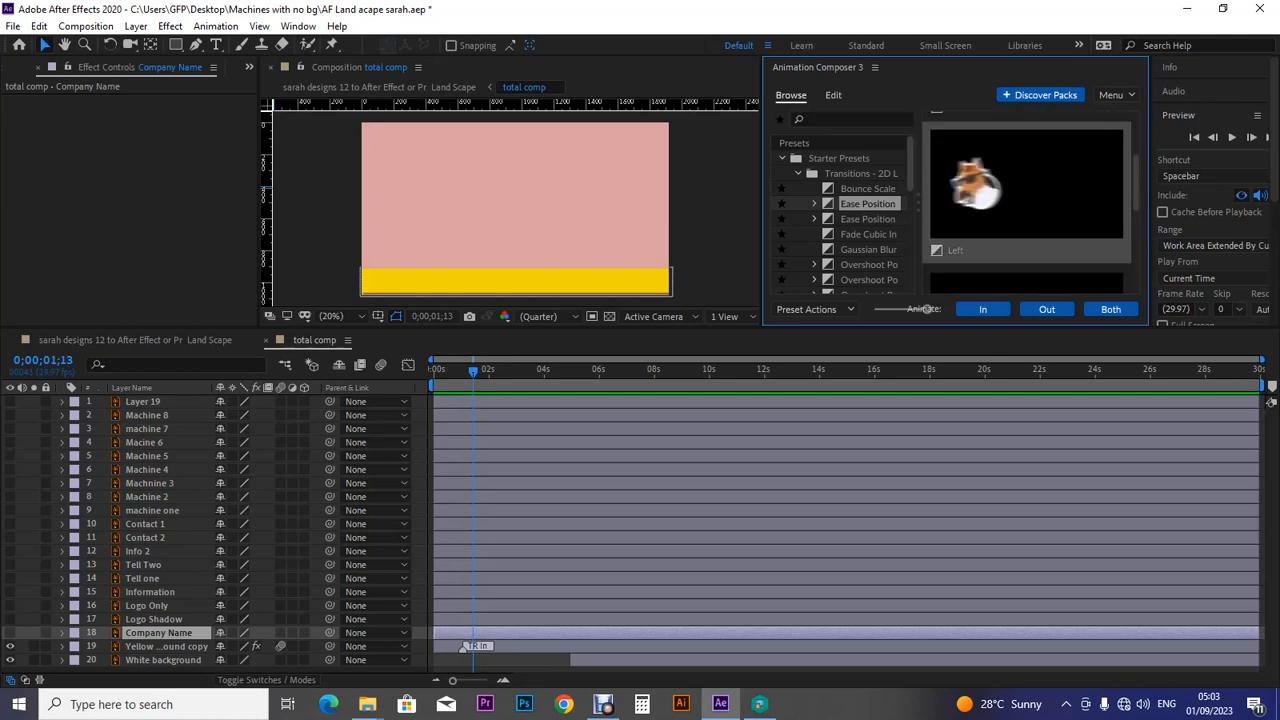
click(983, 309)
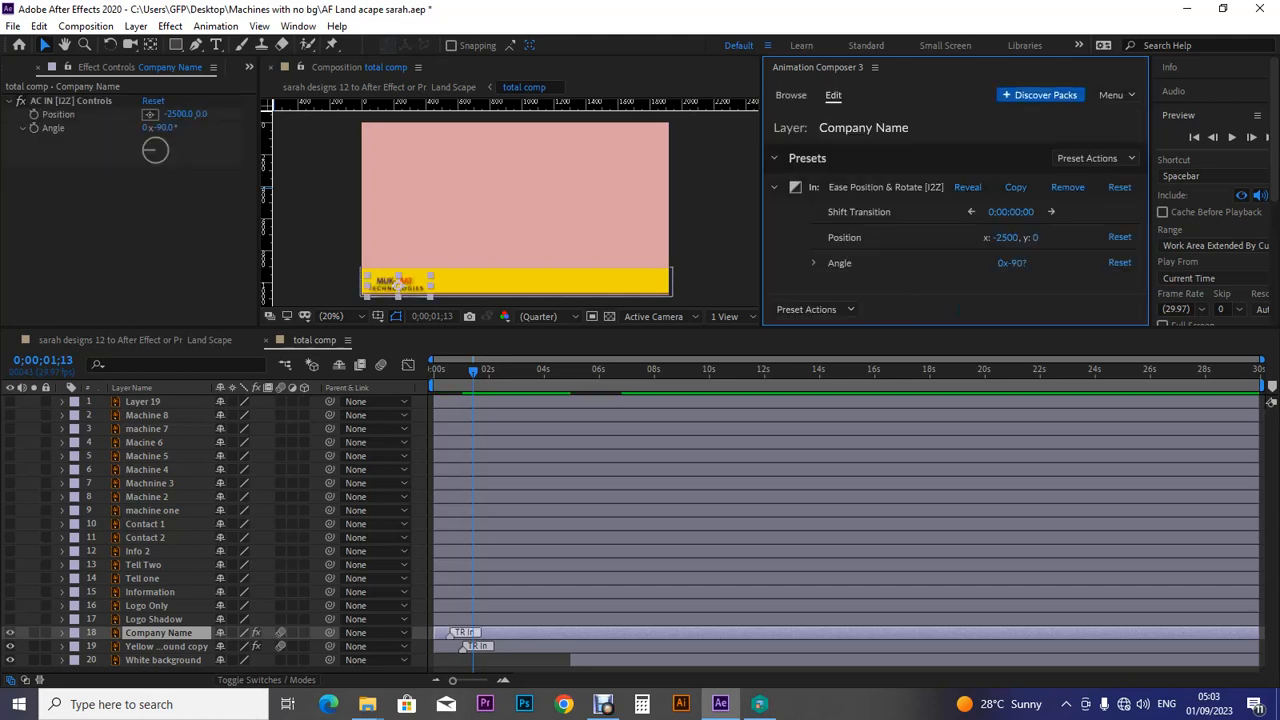
Move the Company Name layer's In transition marker to about 2.4 seconds and preview both entrances from the start.
drag(450, 634, 502, 634)
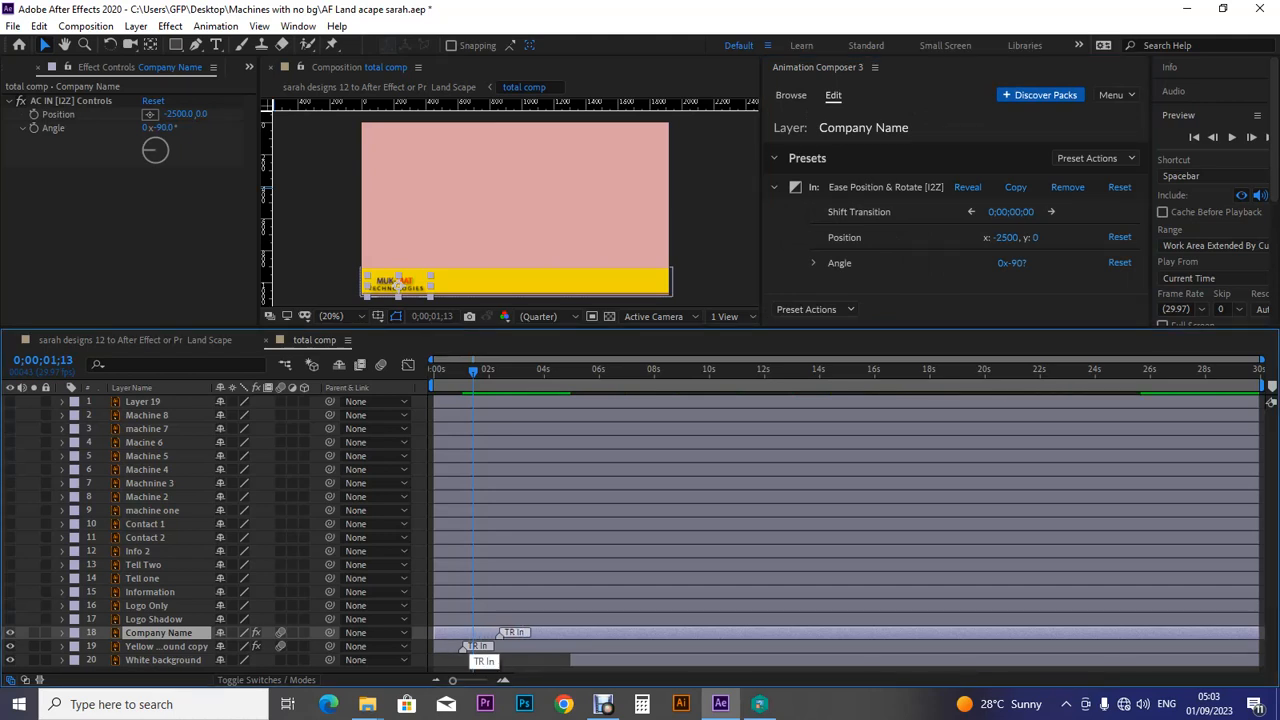
drag(473, 371, 434, 371)
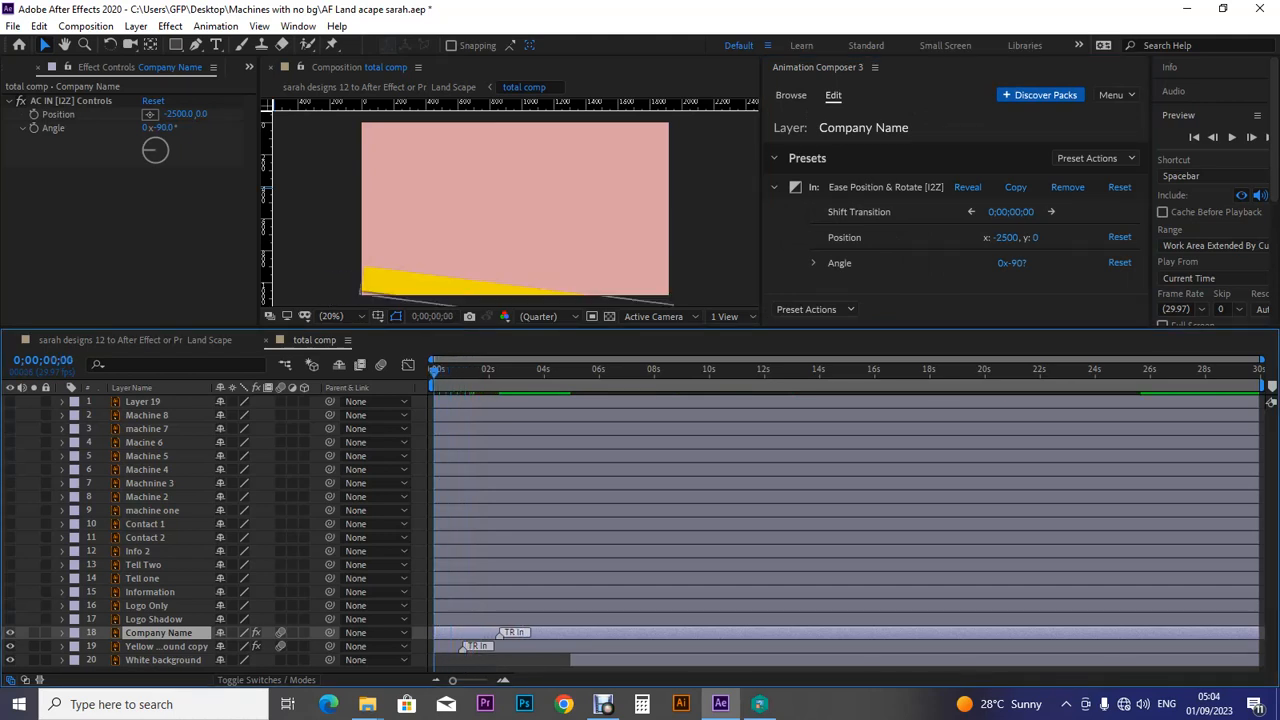
click(1232, 137)
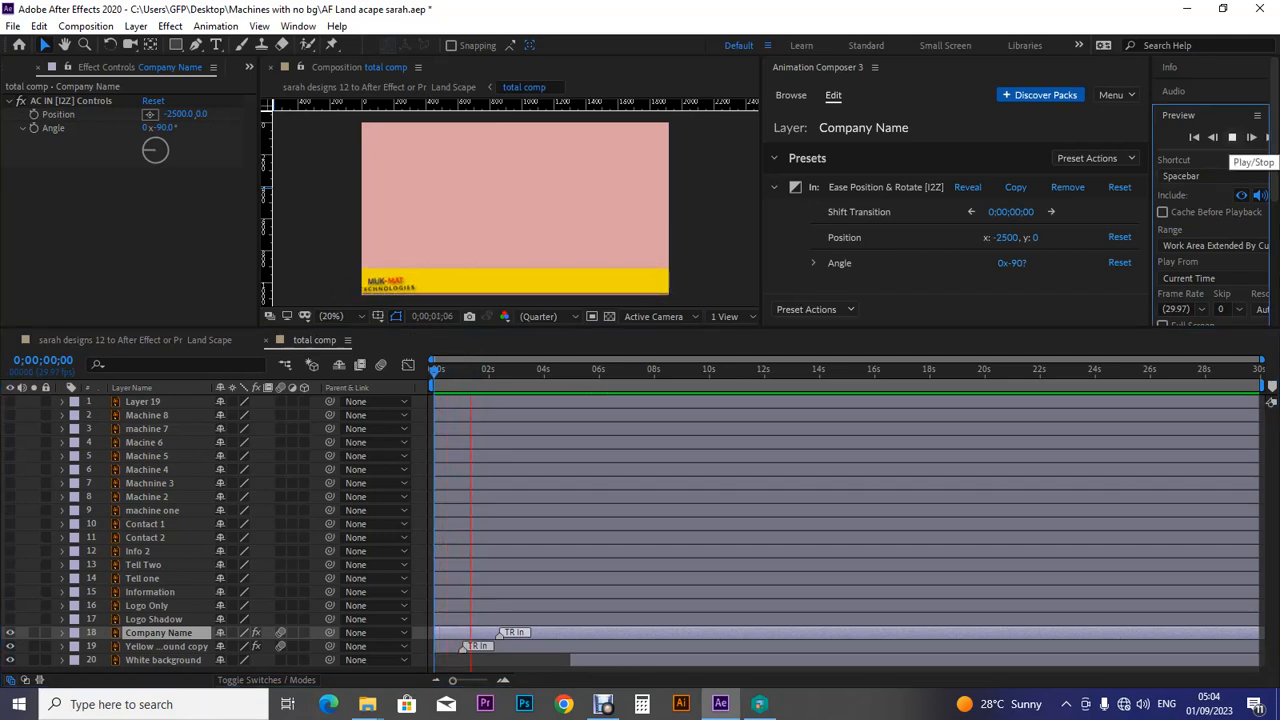
click(1232, 137)
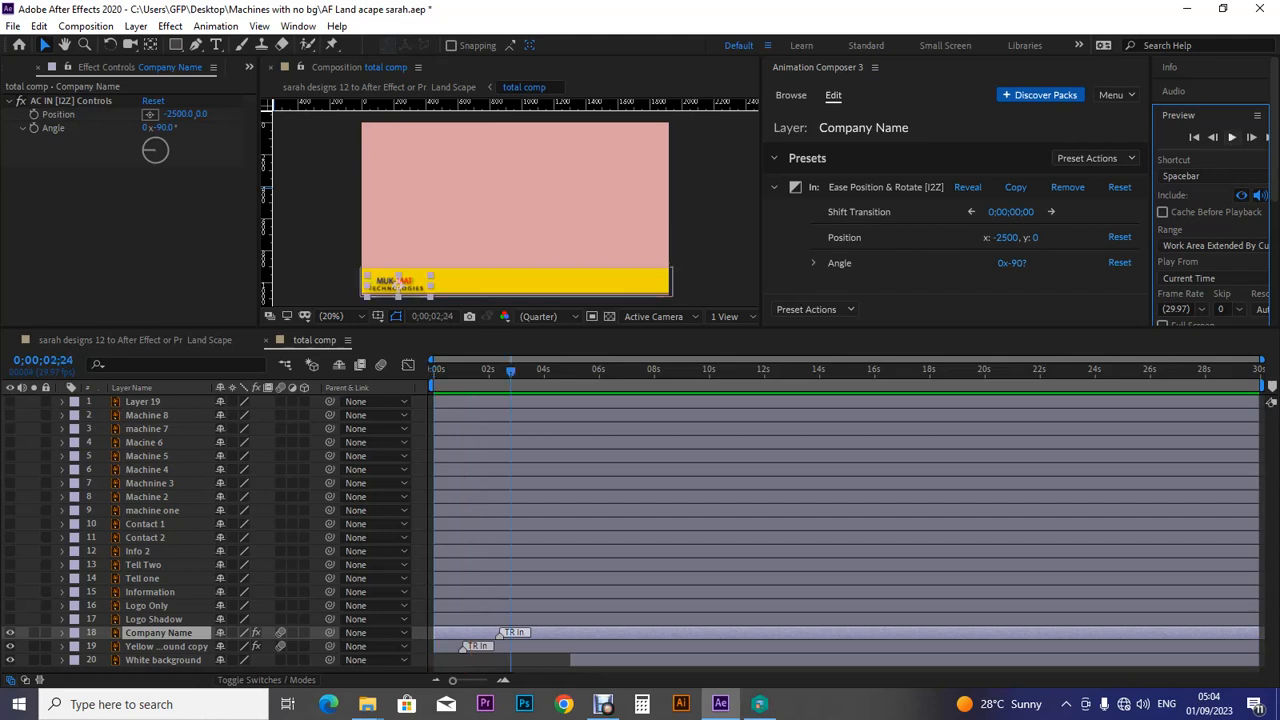
Move the In transition markers to about 0.6 seconds on Yellow Background copy and 1.6 seconds on Company Name, and preview from the start.
mouse_move(463, 649)
mouse_down()
mouse_move(450, 649)
mouse_move(500, 633)
mouse_move(489, 633)
mouse_up()
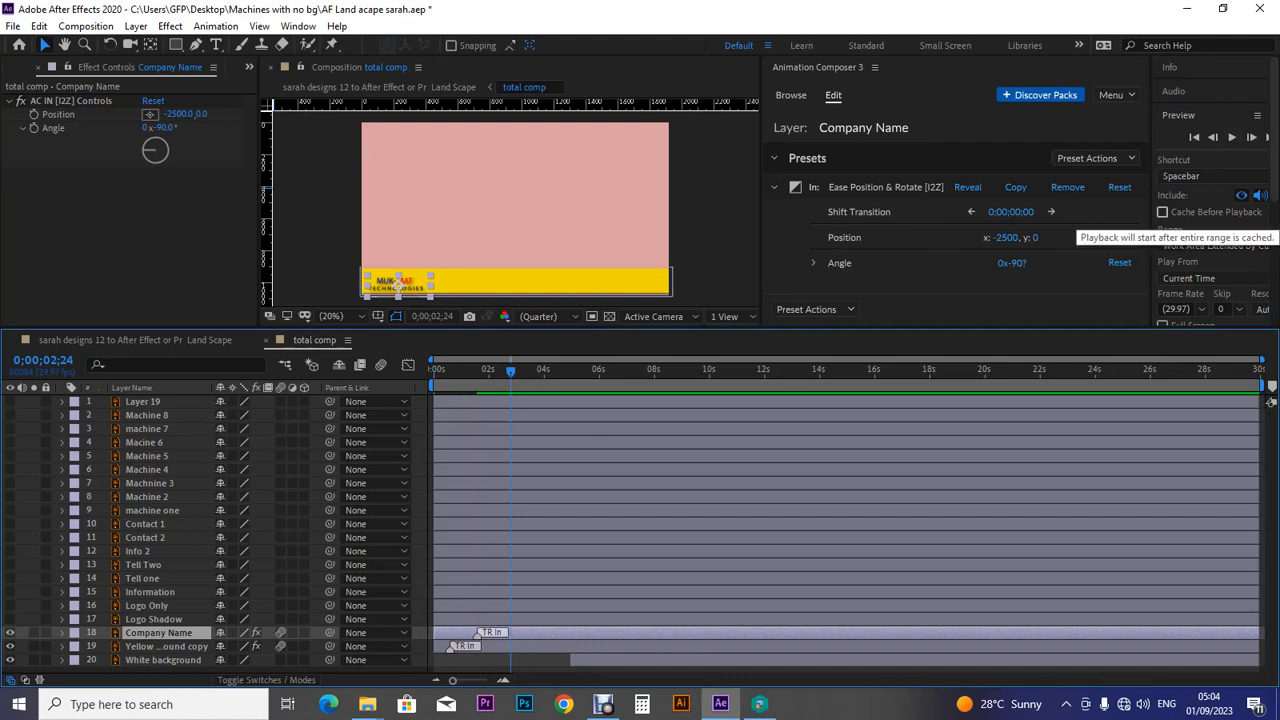
click(1194, 137)
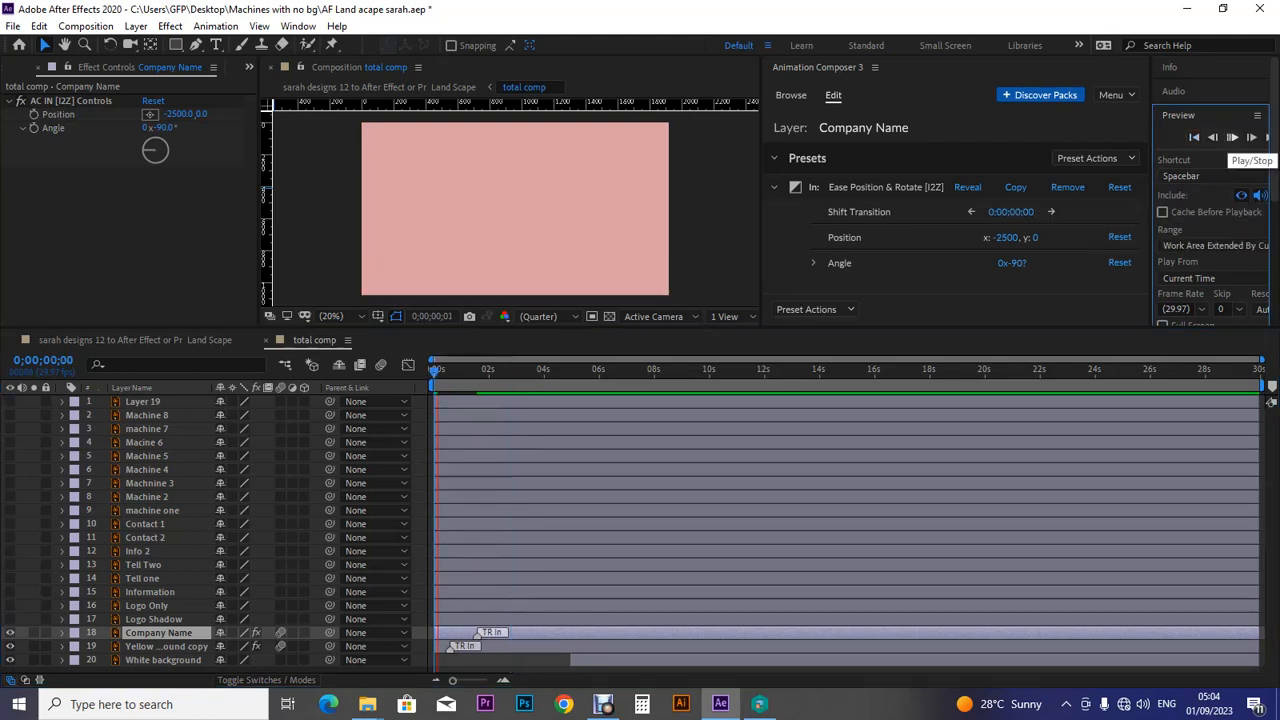
click(1231, 137)
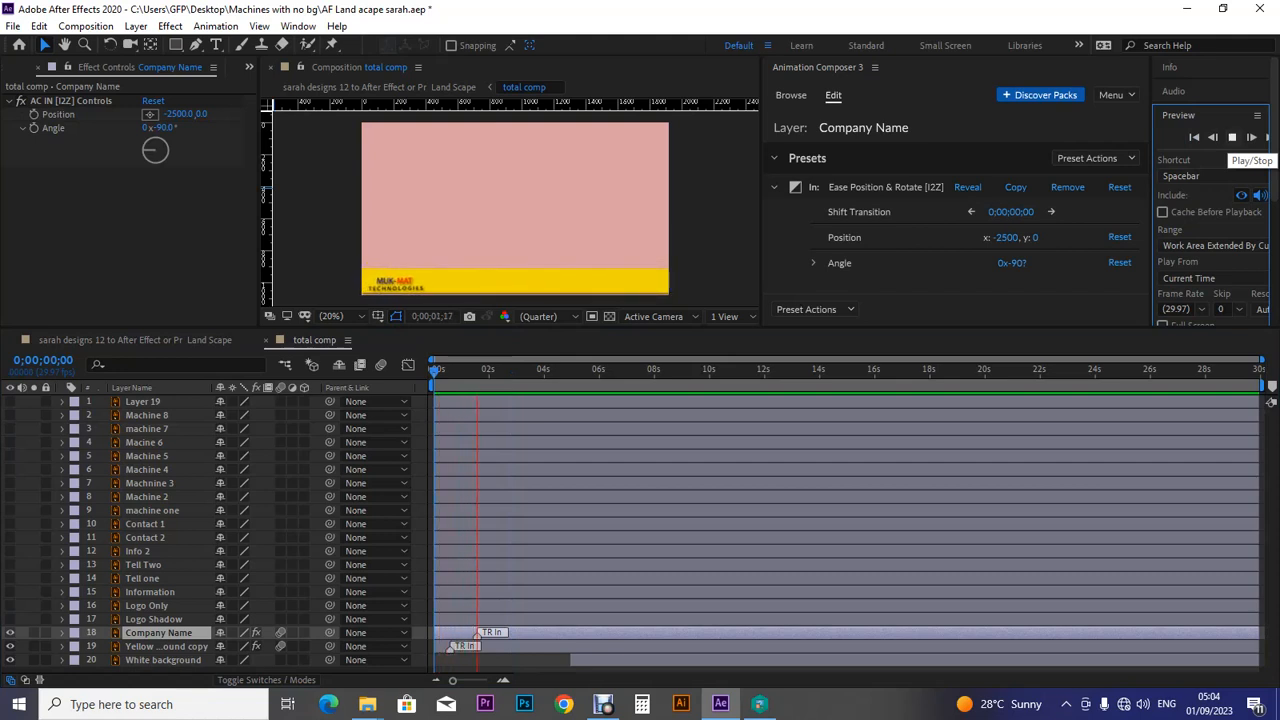
click(1231, 137)
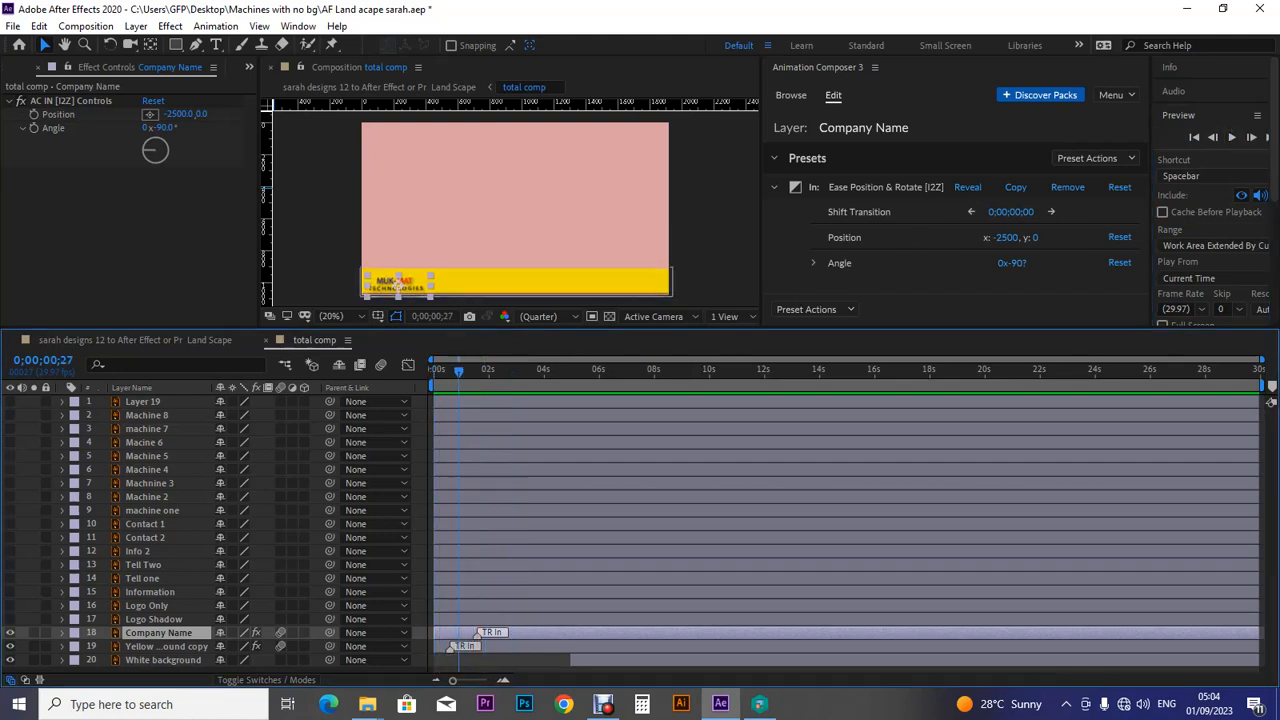
Return to the start of the composition and save the project.
key(Home)
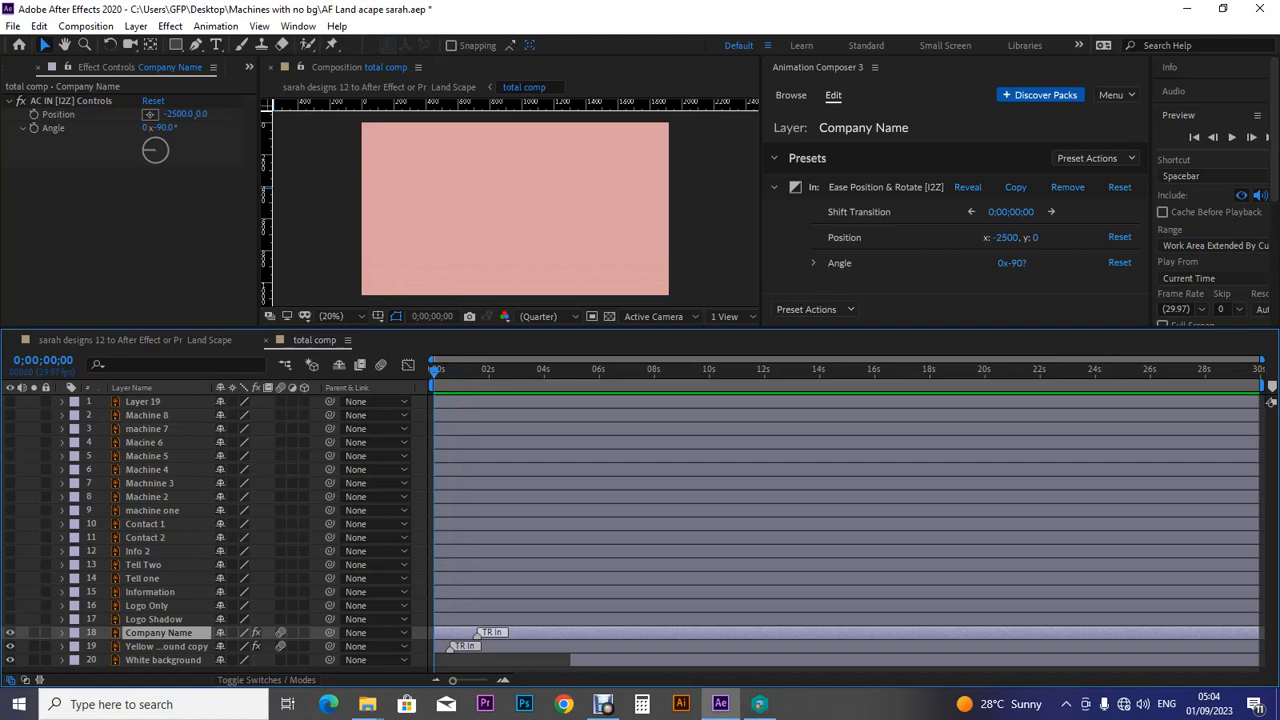
click(13, 26)
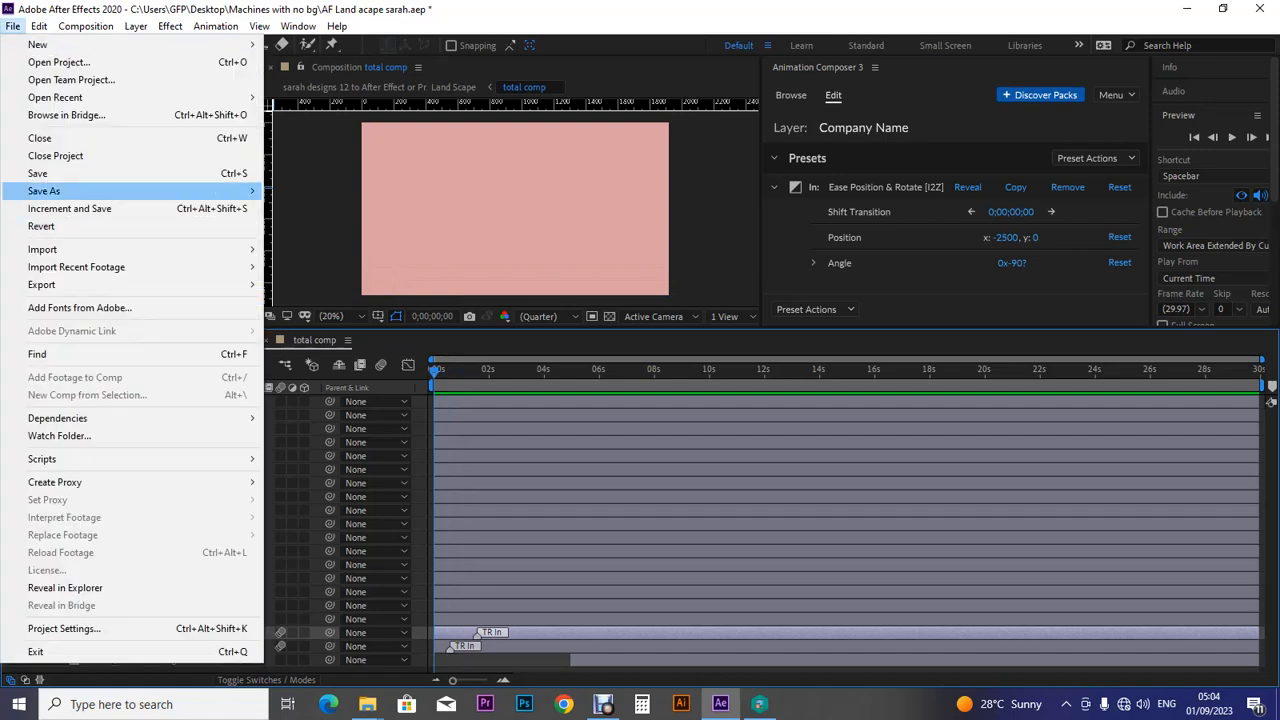
click(40, 173)
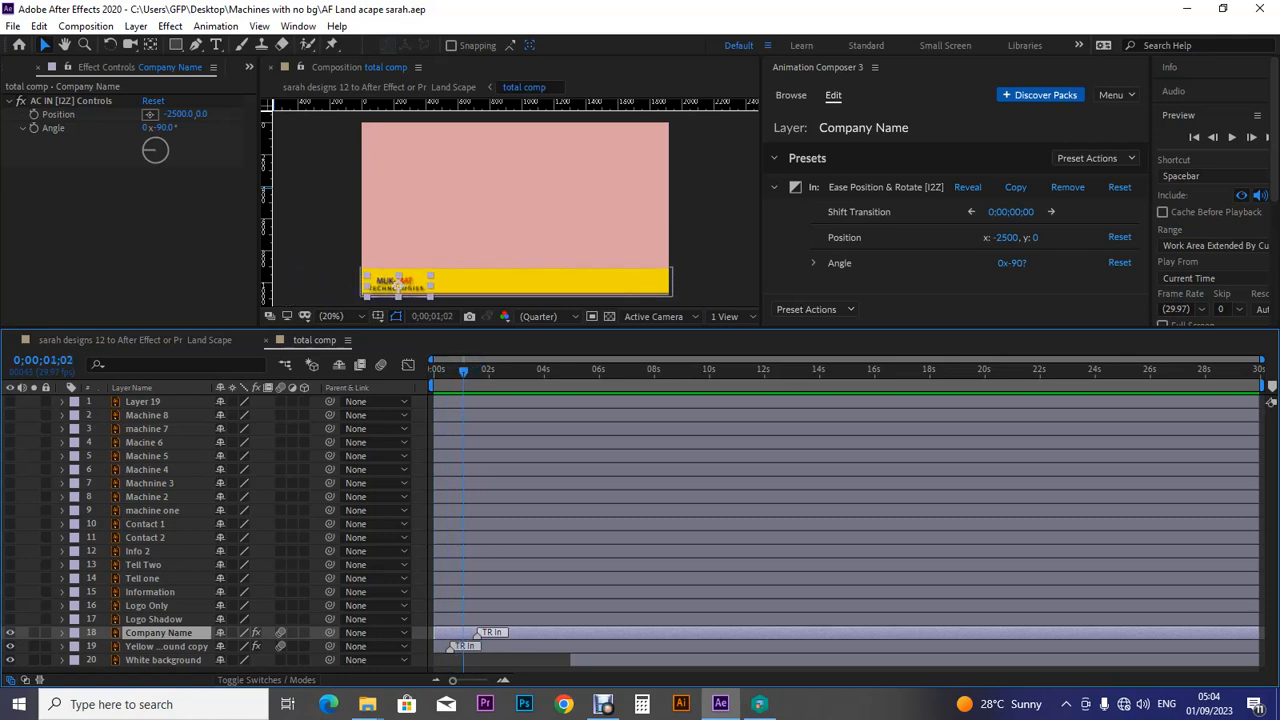
Apply the Right variant of the Ease Position & Rotate preset as an In transition to the Logo Only layer.
drag(467, 371, 464, 371)
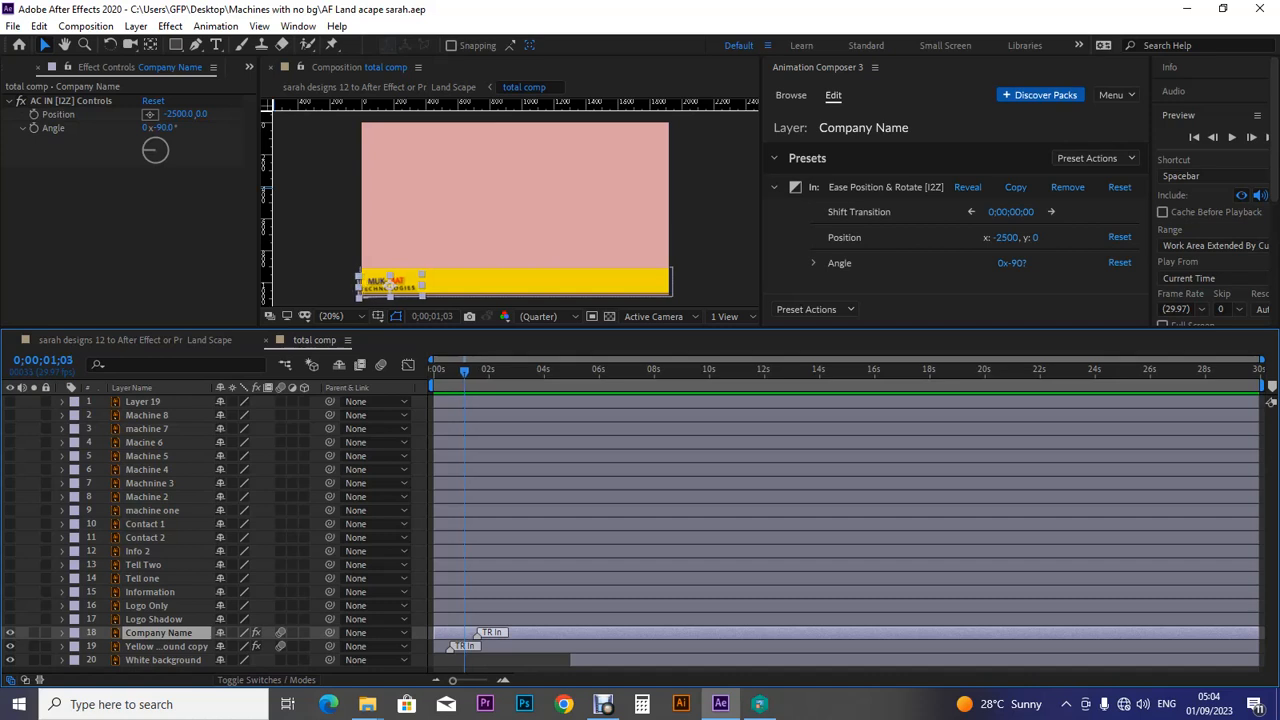
click(154, 619)
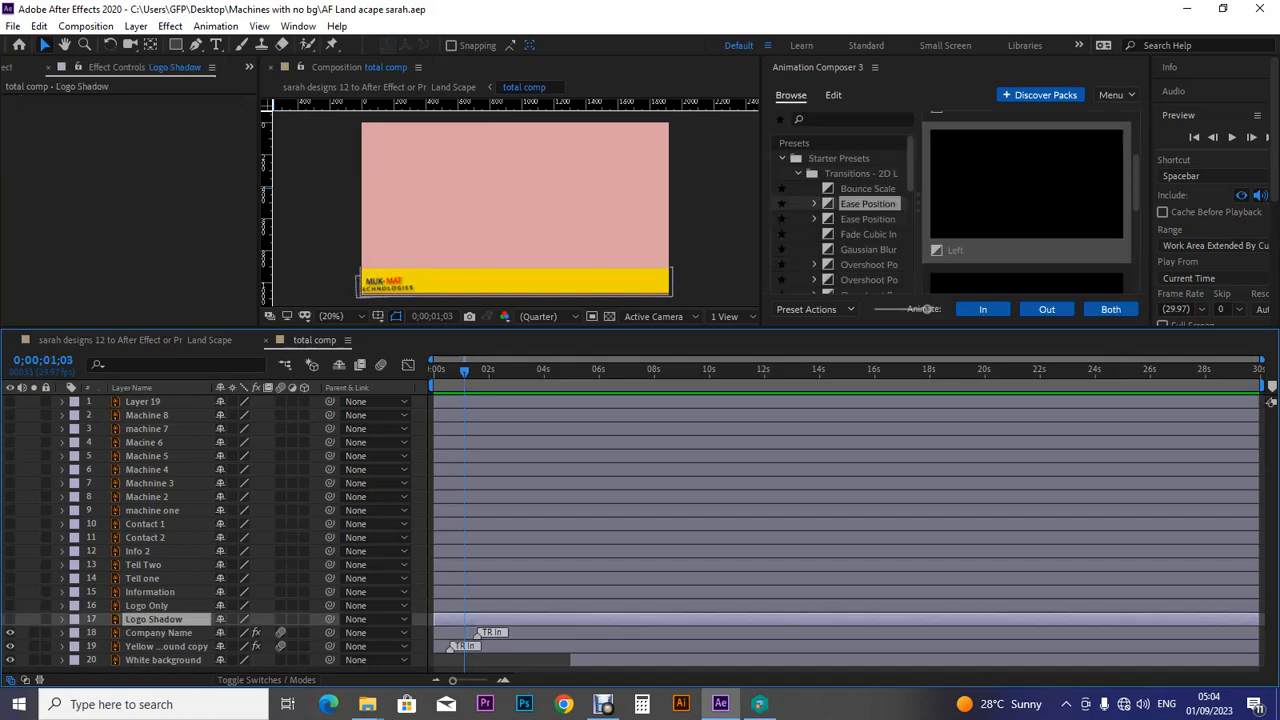
click(148, 606)
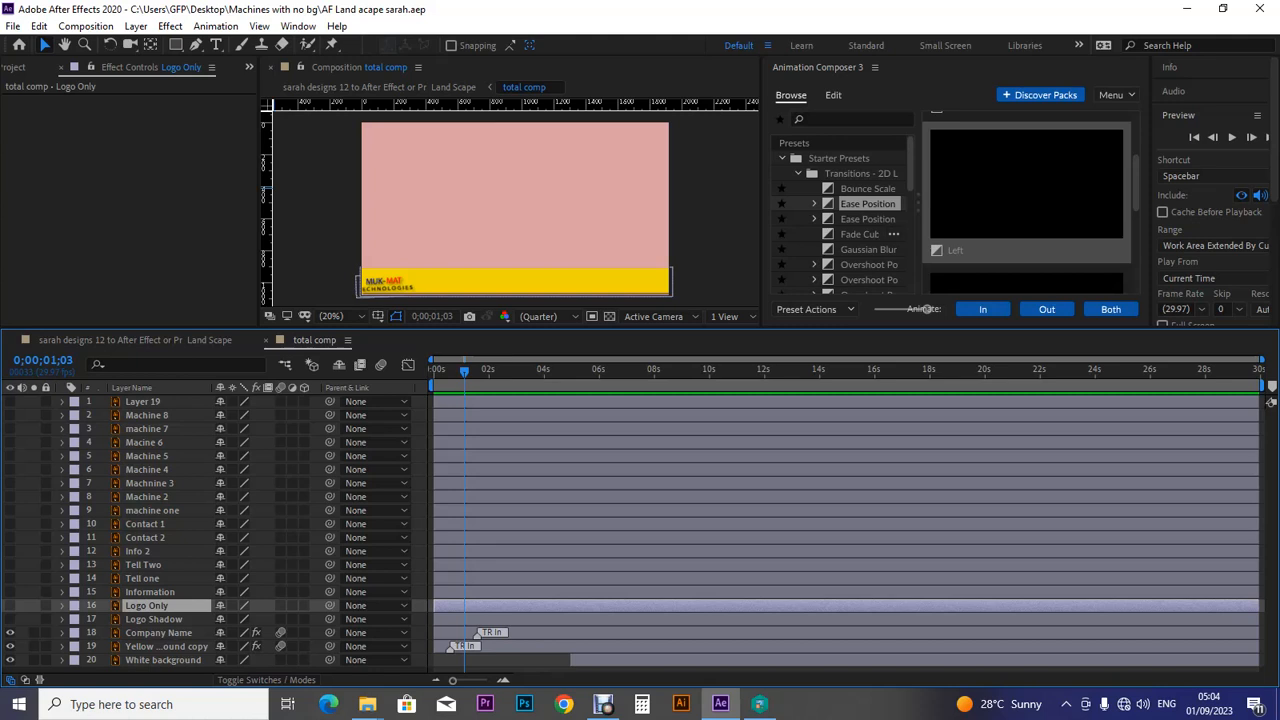
click(983, 309)
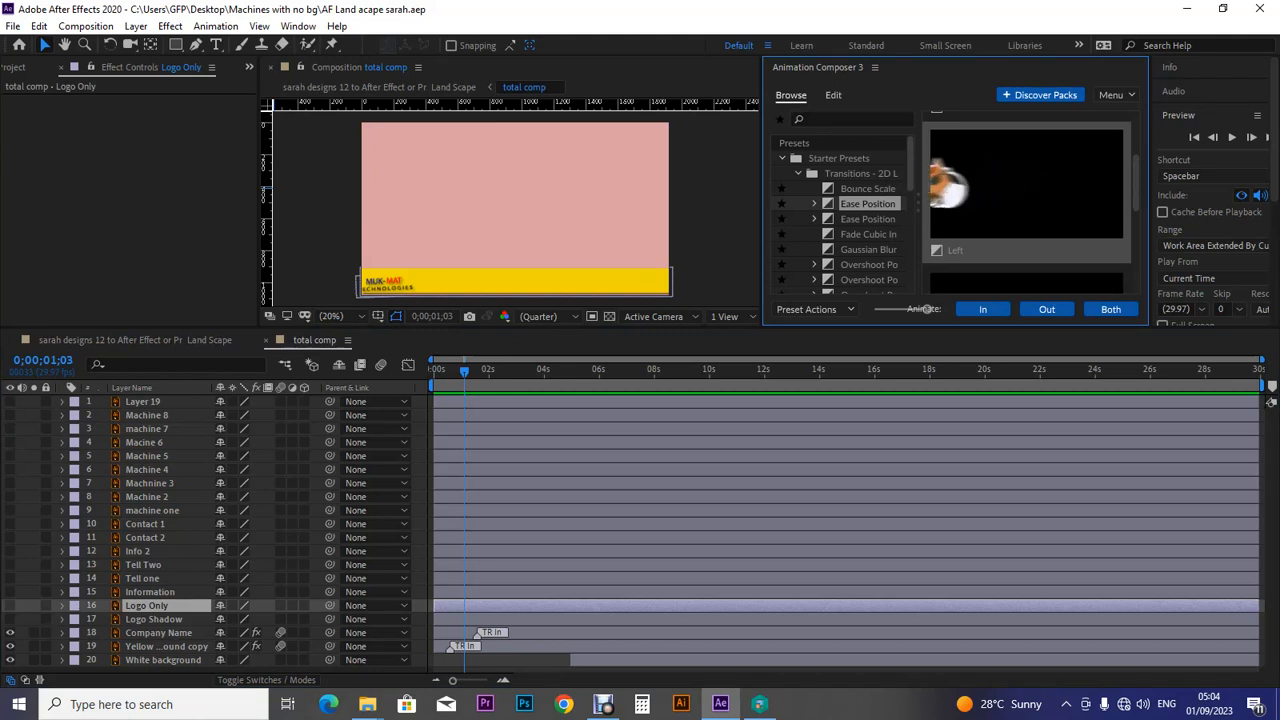
drag(1136, 184, 1136, 235)
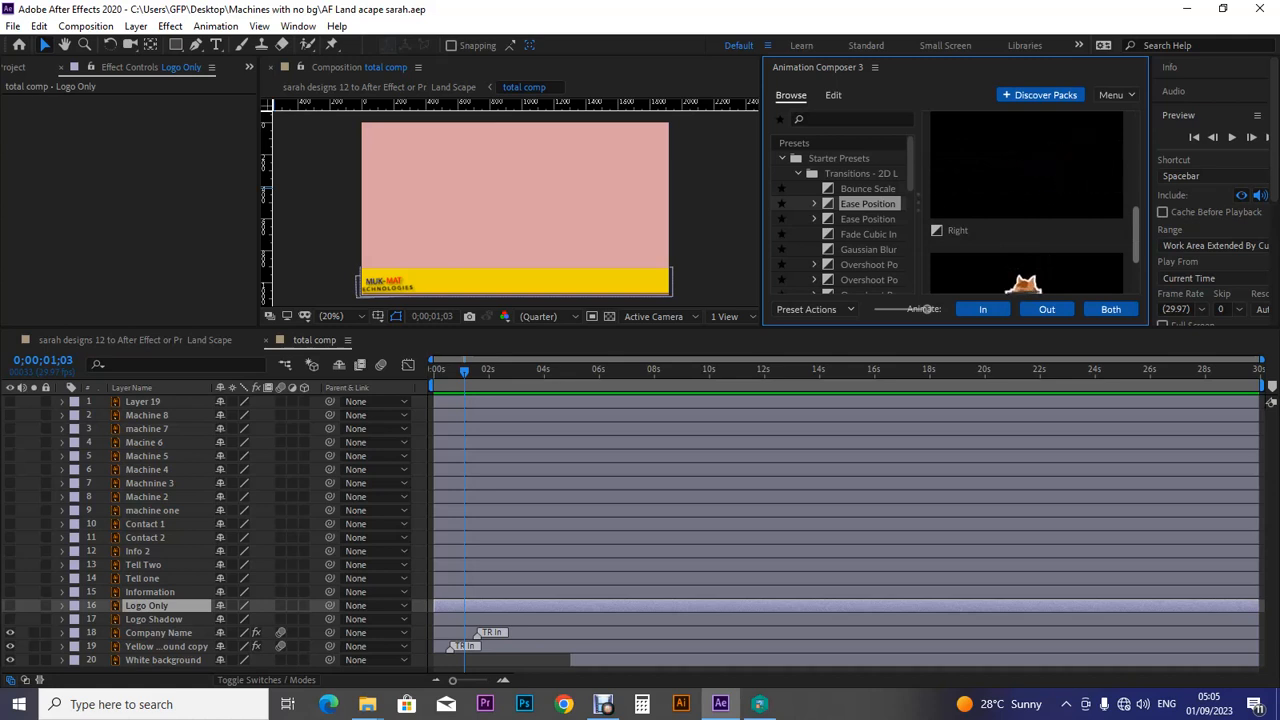
scroll(1030, 200, up, 1)
click(1027, 195)
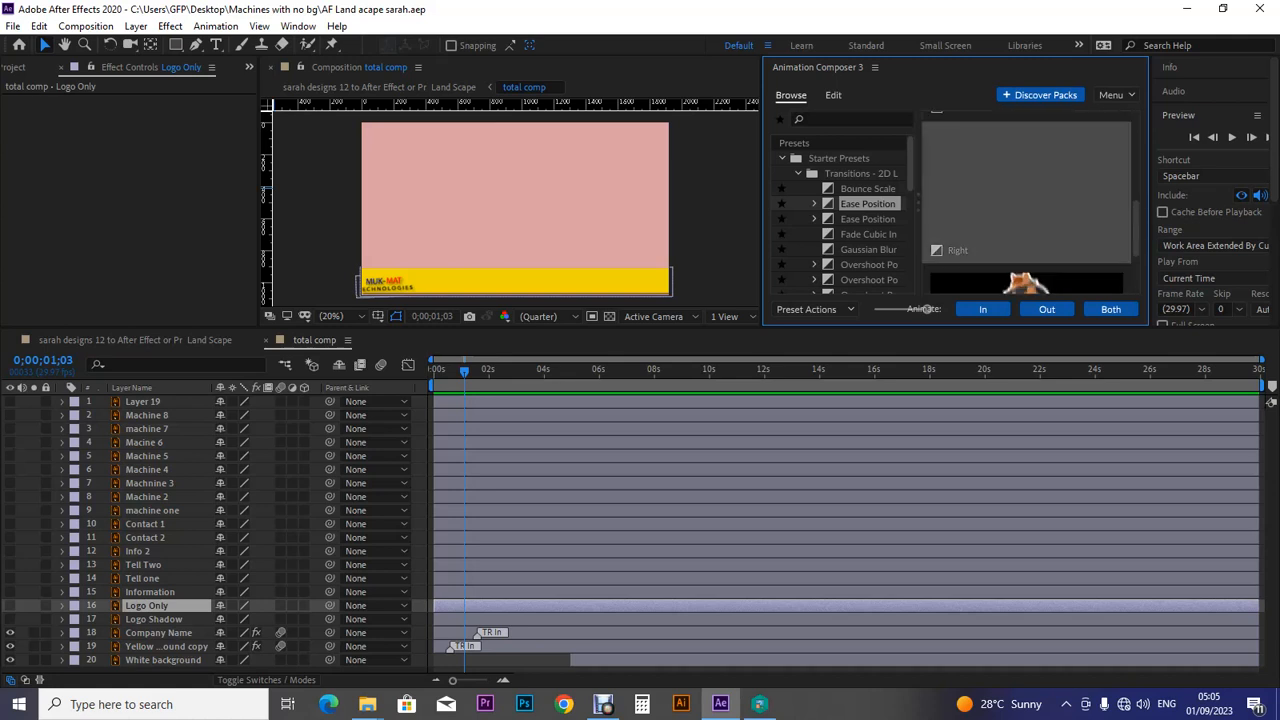
click(983, 309)
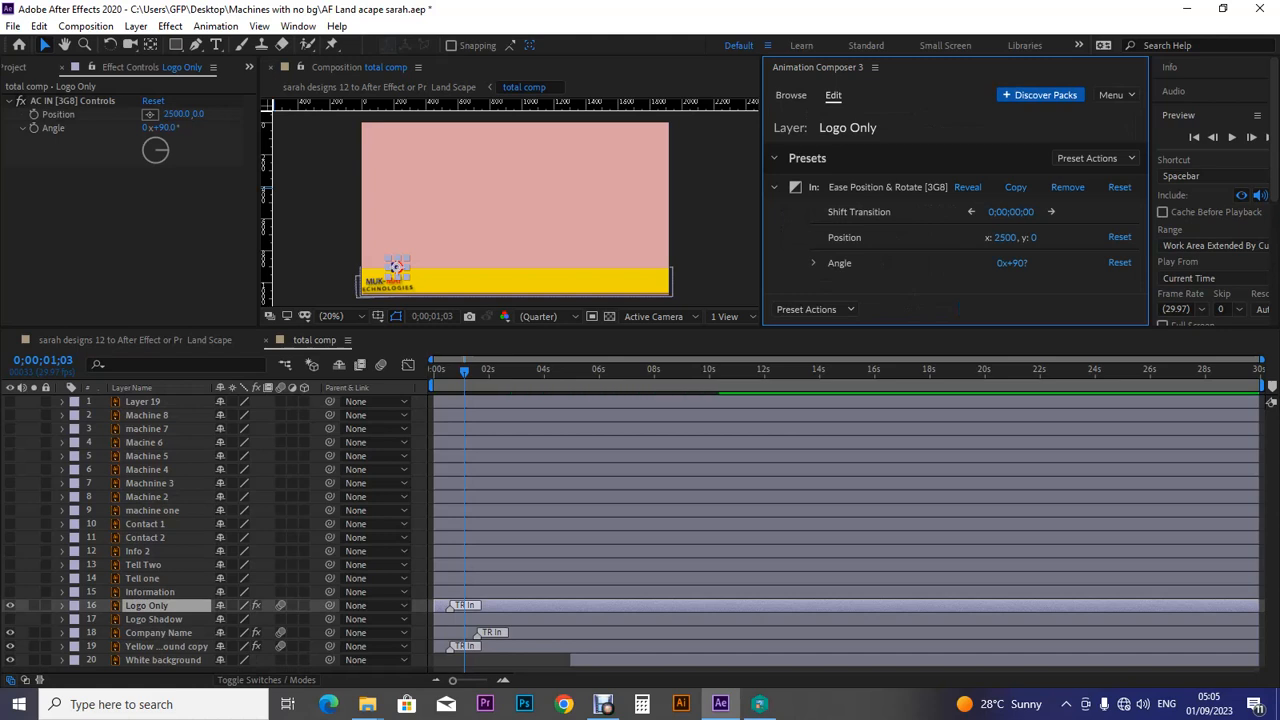
Move the Logo Only layer's In transition marker to about 1.5 seconds and preview the logo's entrance from the start.
mouse_move(451, 606)
mouse_down()
mouse_move(474, 607)
mouse_move(477, 633)
mouse_up()
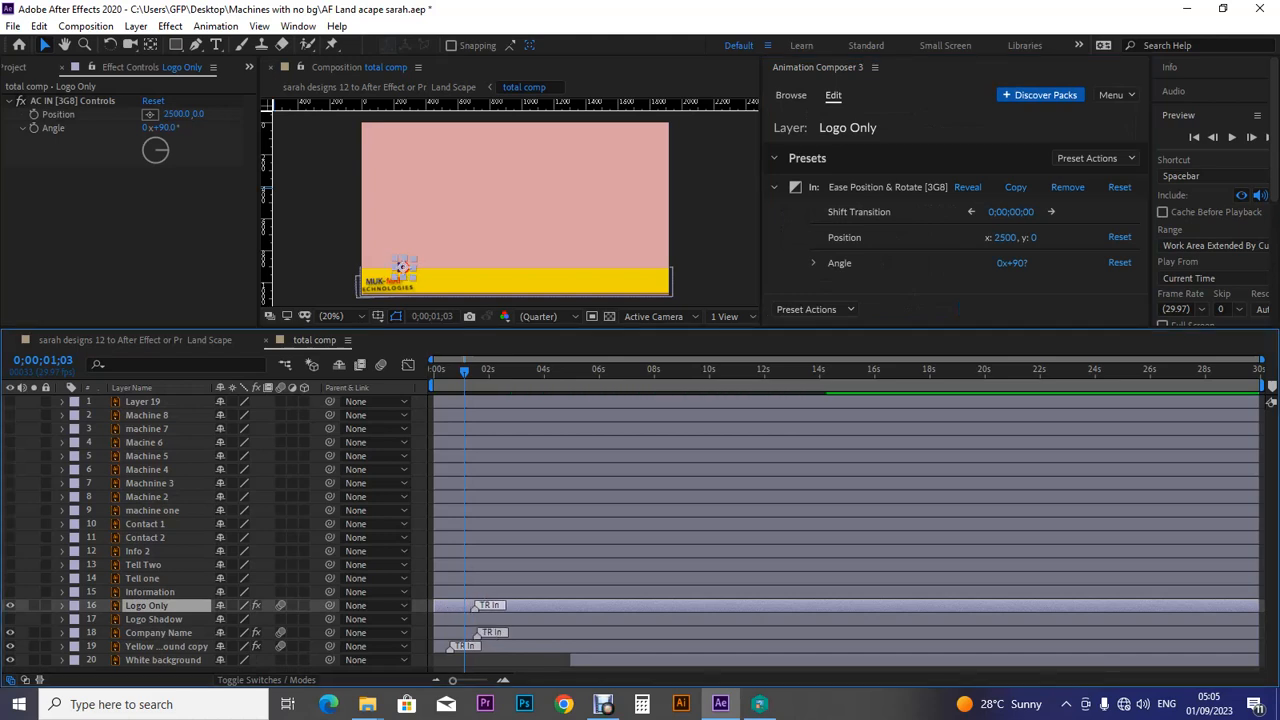
key(Home)
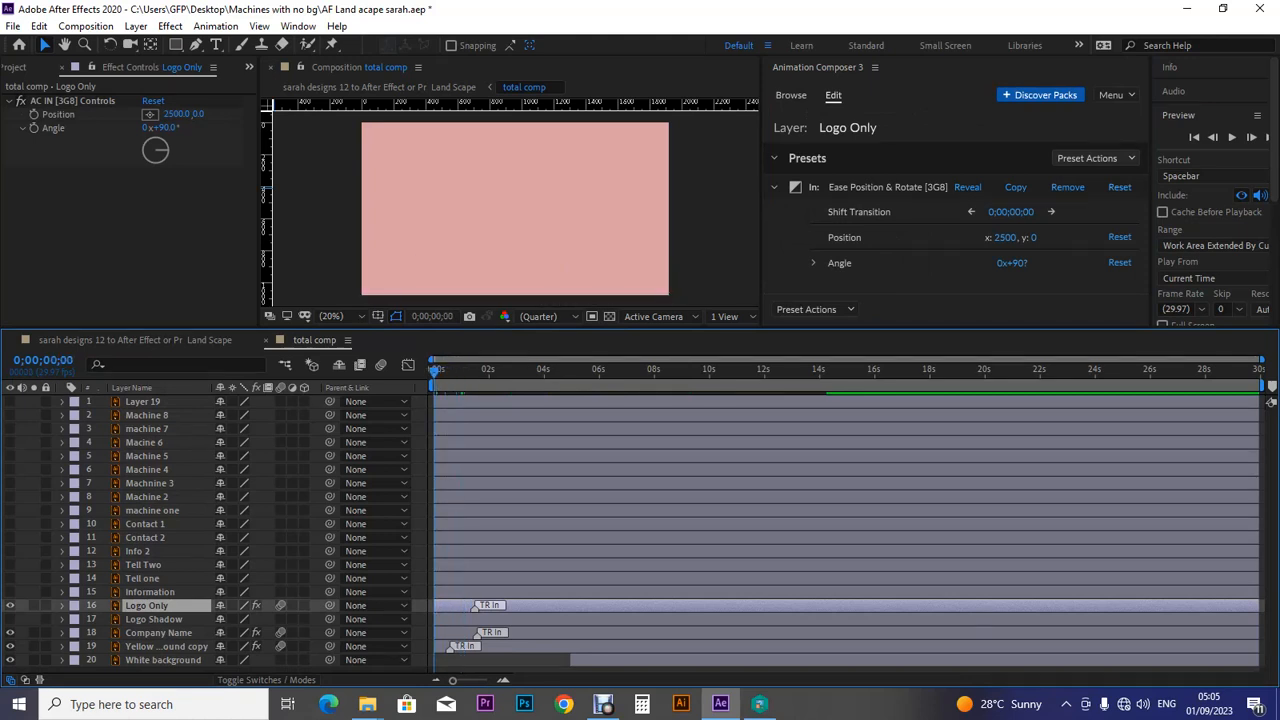
click(1232, 137)
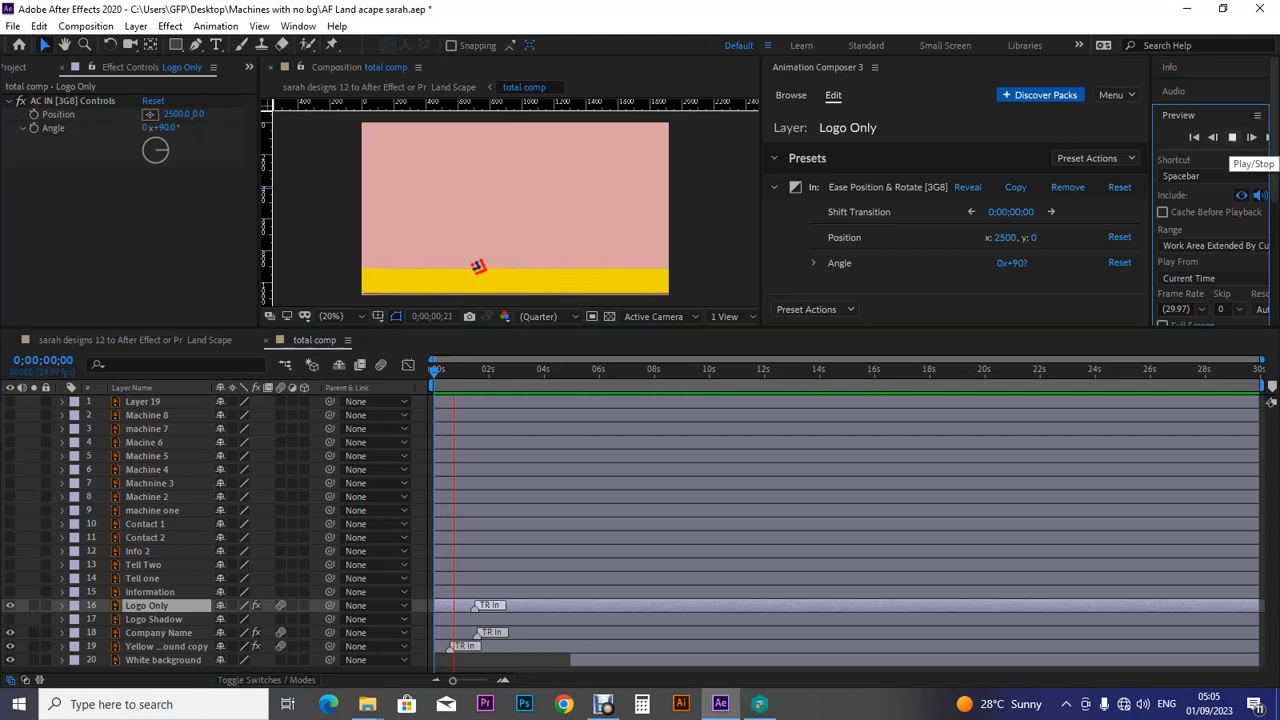
click(1232, 137)
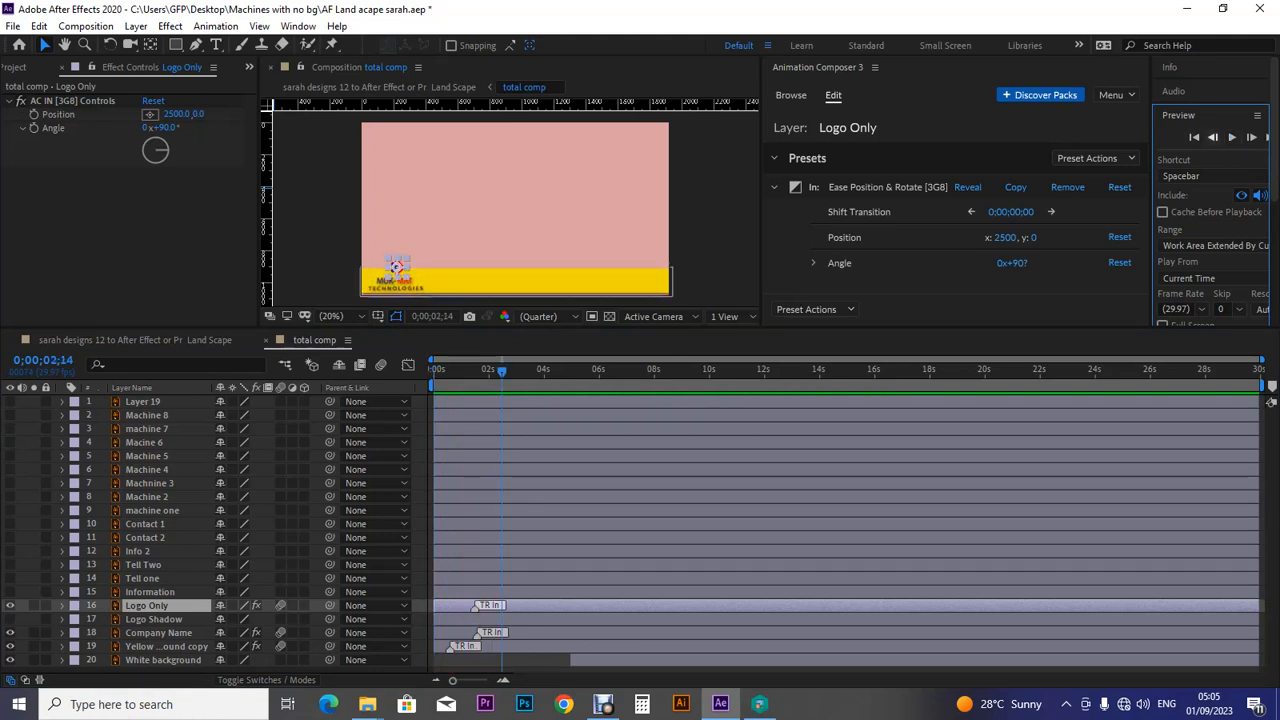
Replay the composition from the start several times to check the combined entrances of the yellow background, company name and logo.
click(1232, 137)
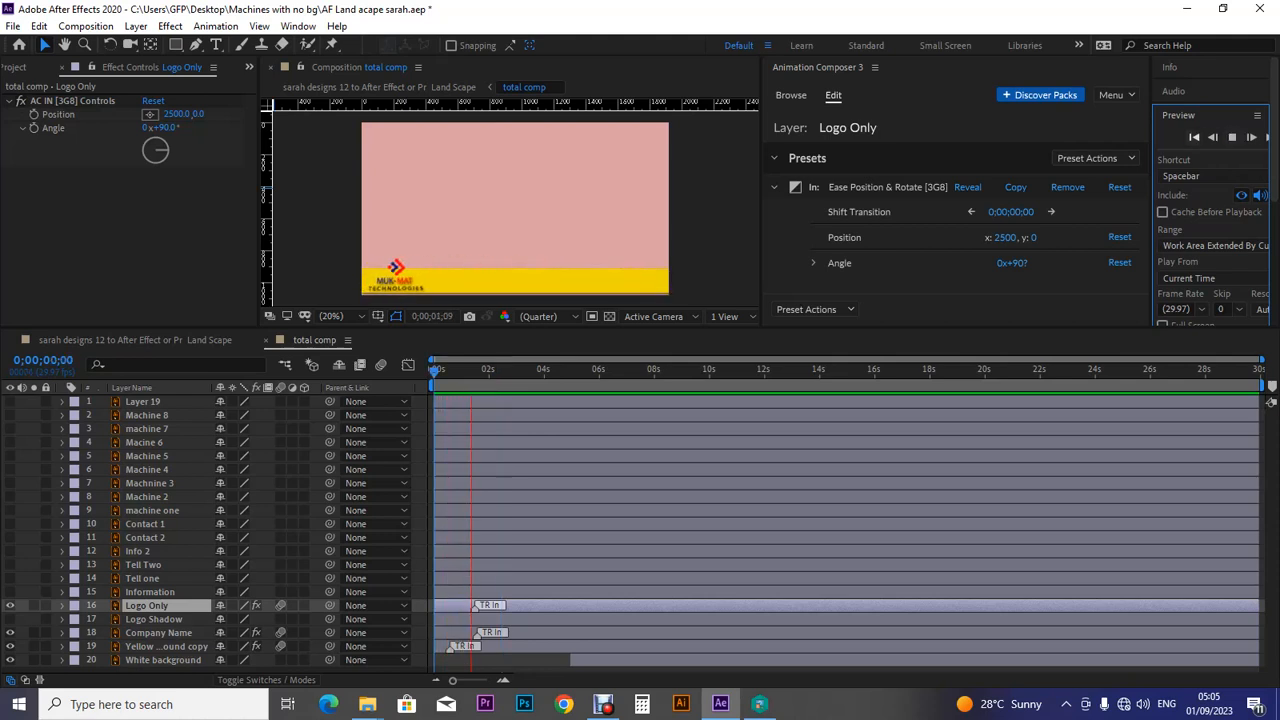
click(1232, 137)
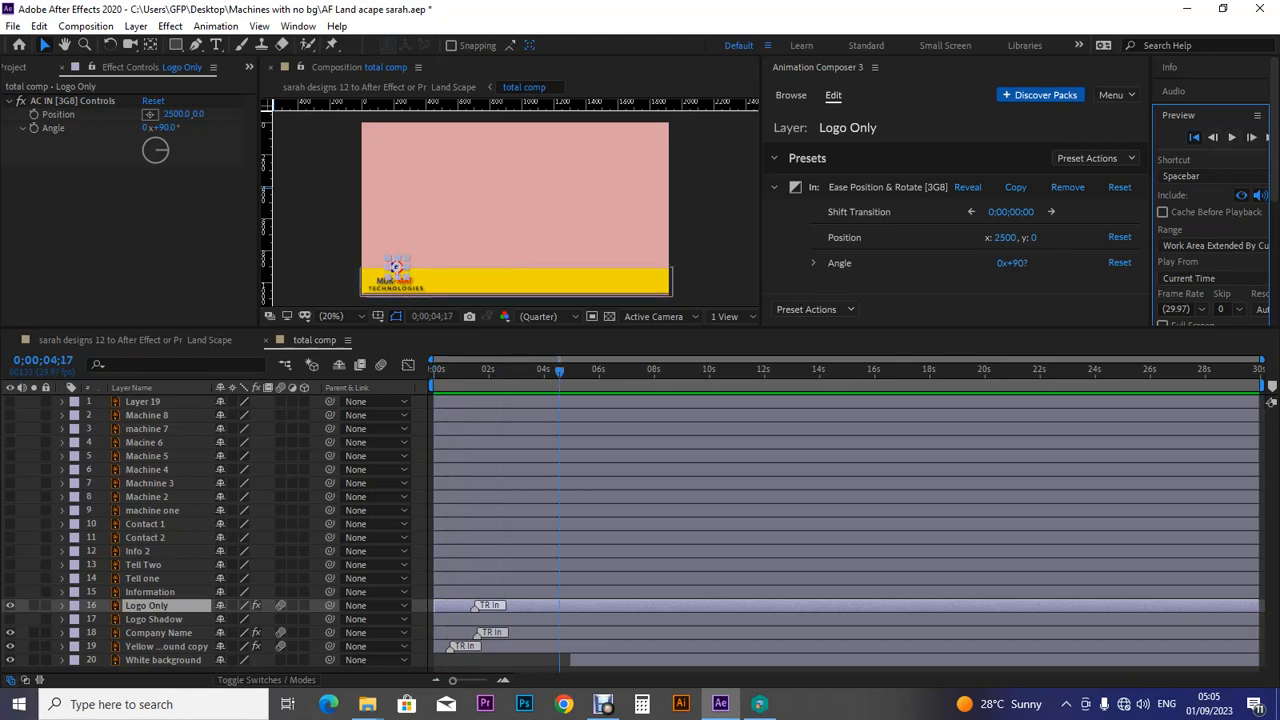
click(1193, 137)
click(1232, 137)
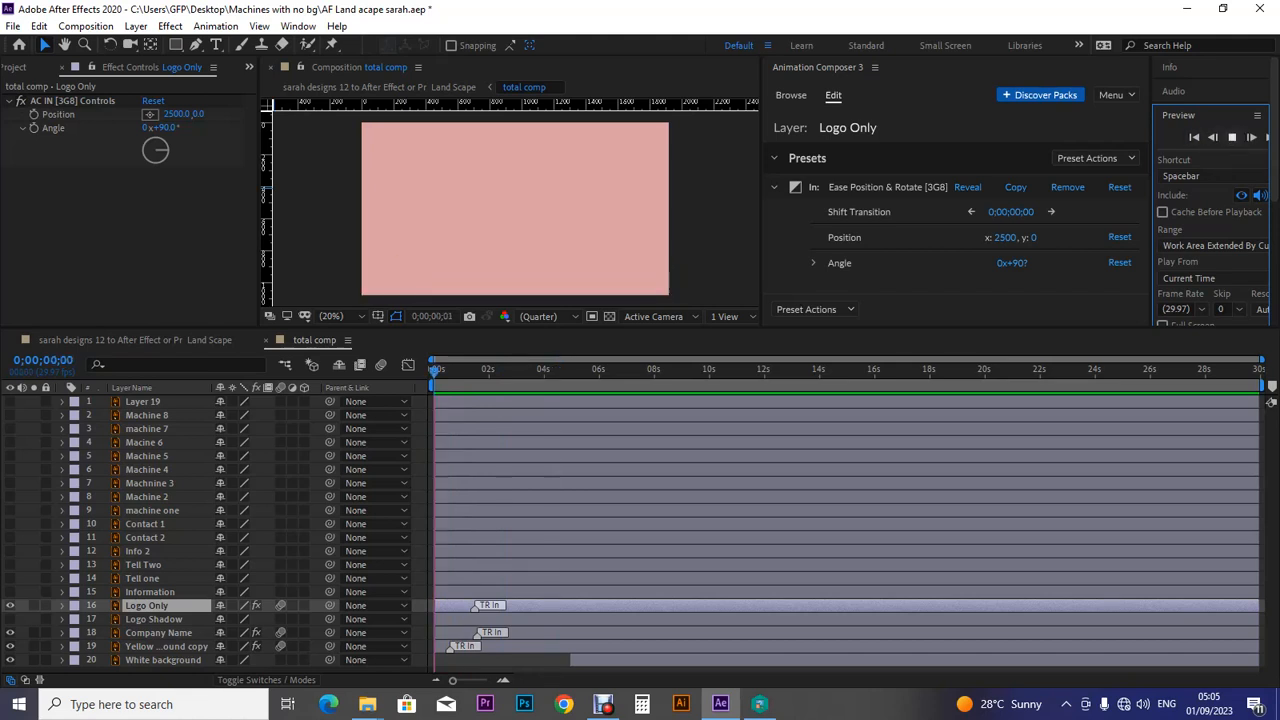
click(1232, 137)
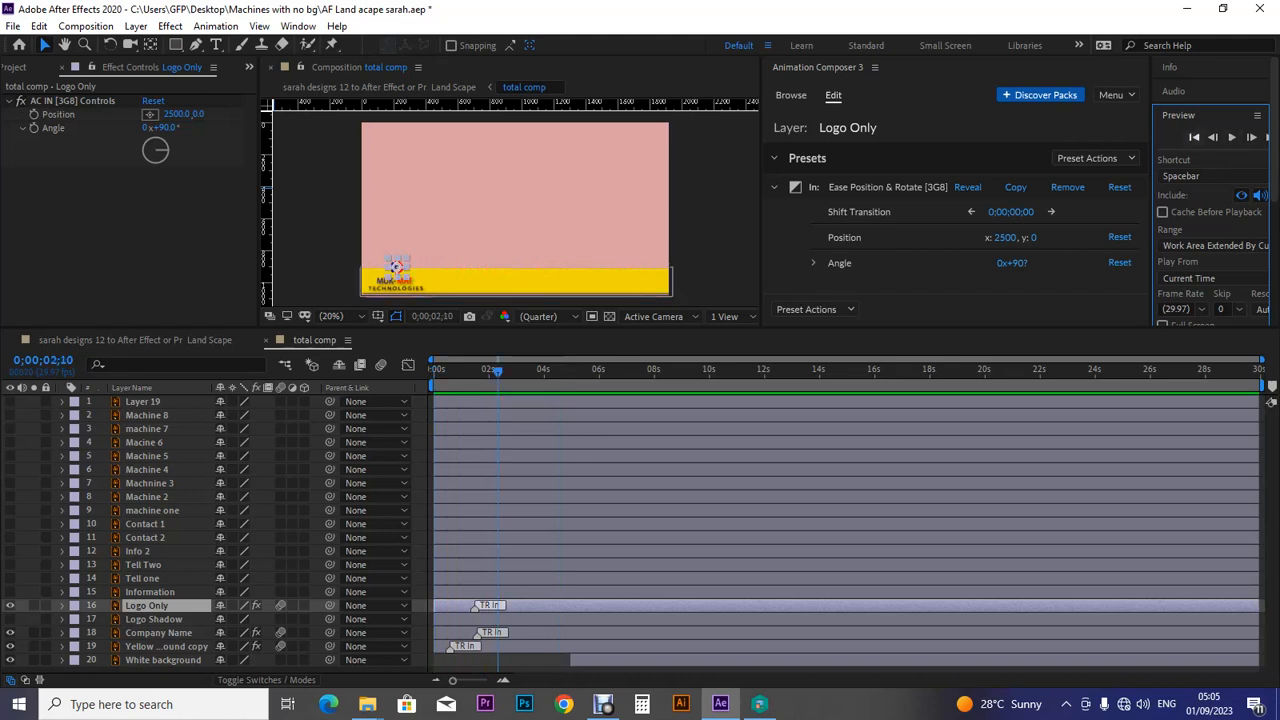
click(1193, 137)
click(1213, 137)
click(1232, 137)
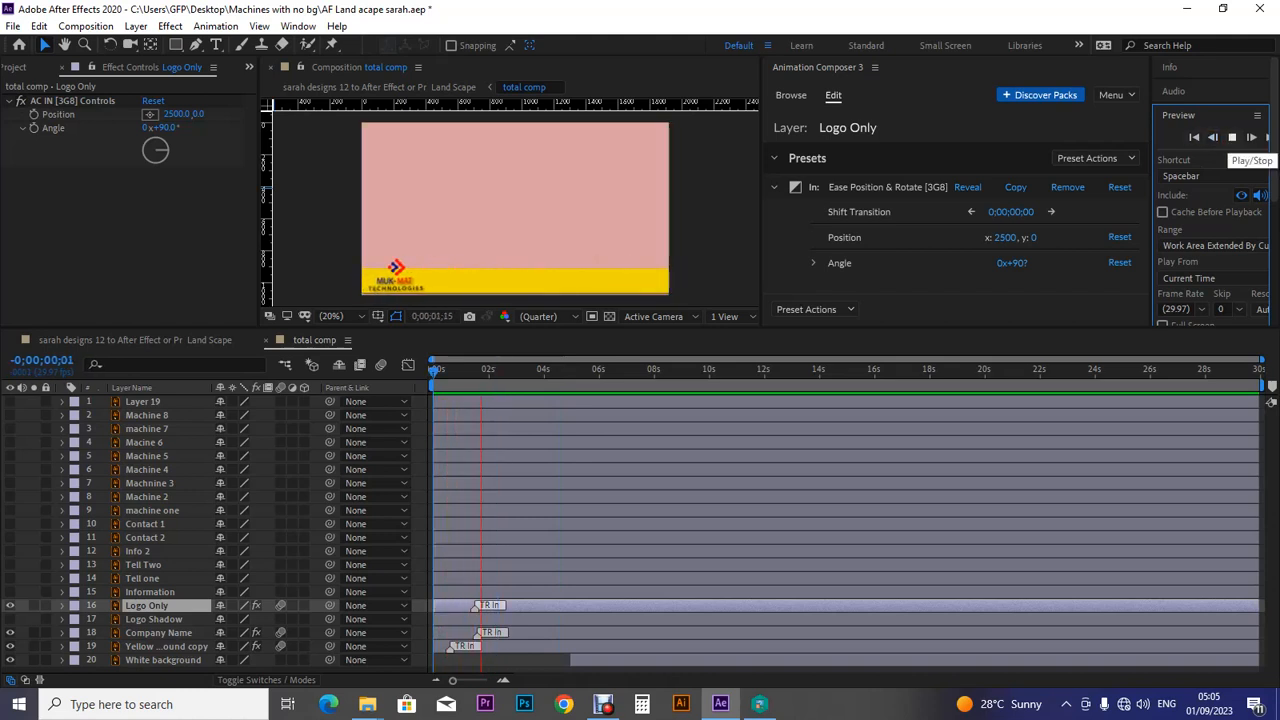
Stop the composition preview and save the project.
click(1232, 137)
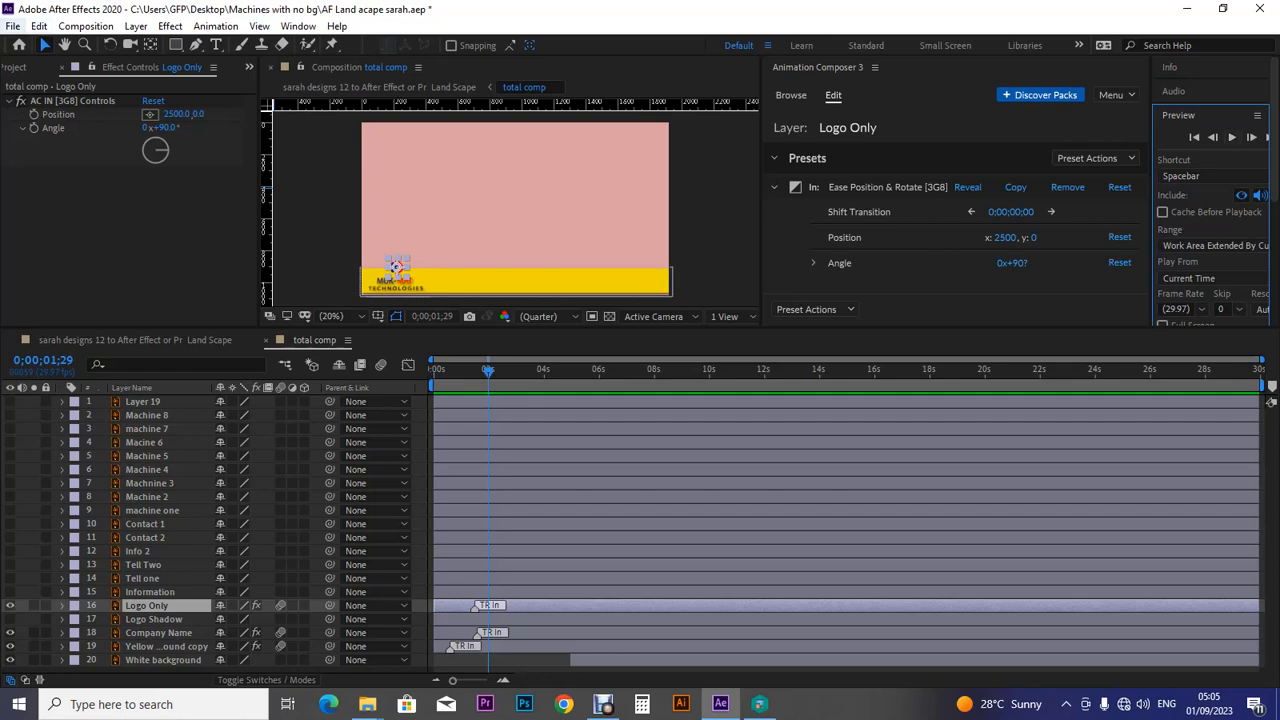
click(13, 26)
click(40, 173)
Apply the Bottom variant of the Ease Position & Rotate preset as an In transition to the Logo Shadow layer and return to the composition start.
click(154, 619)
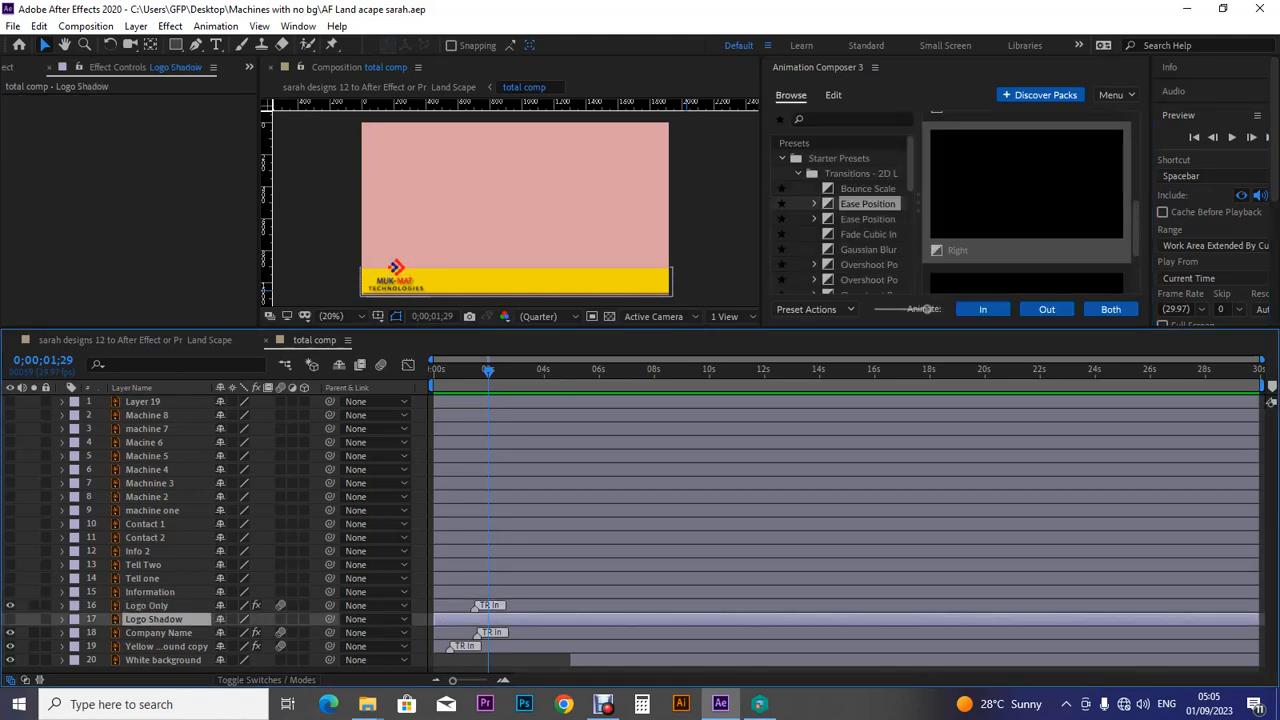
scroll(1027, 200, down, 3)
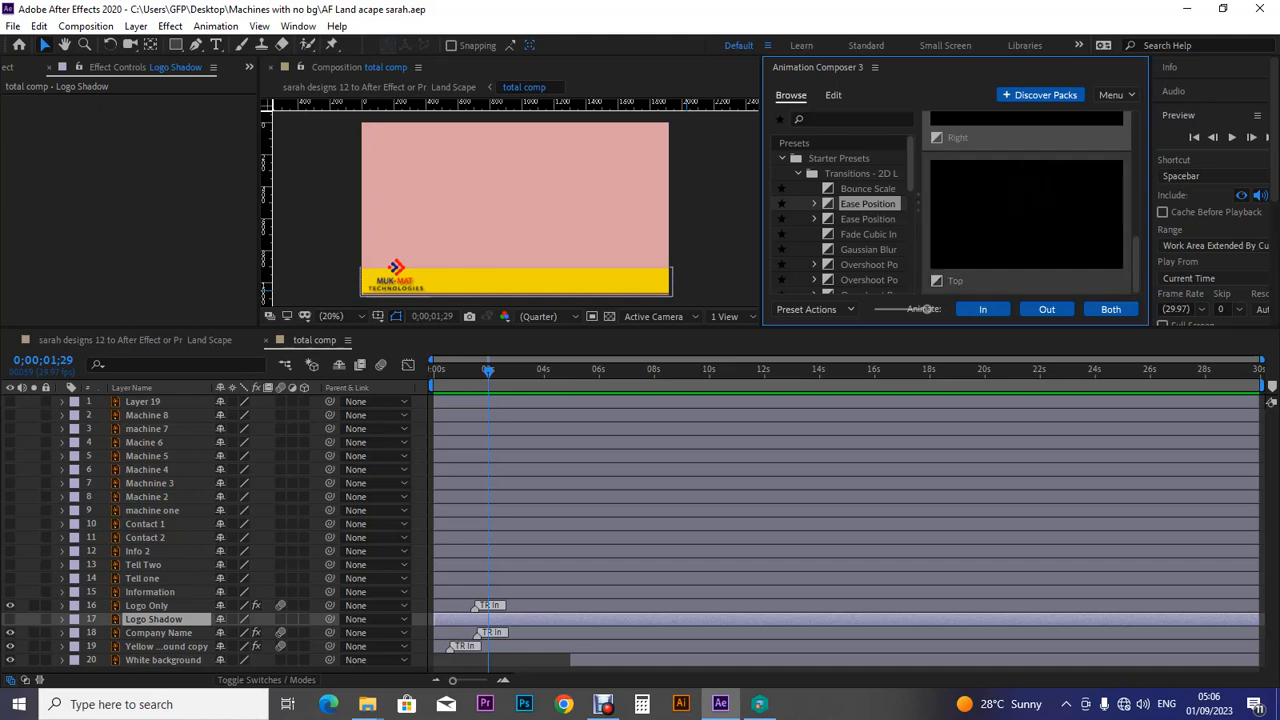
drag(1136, 264, 1136, 140)
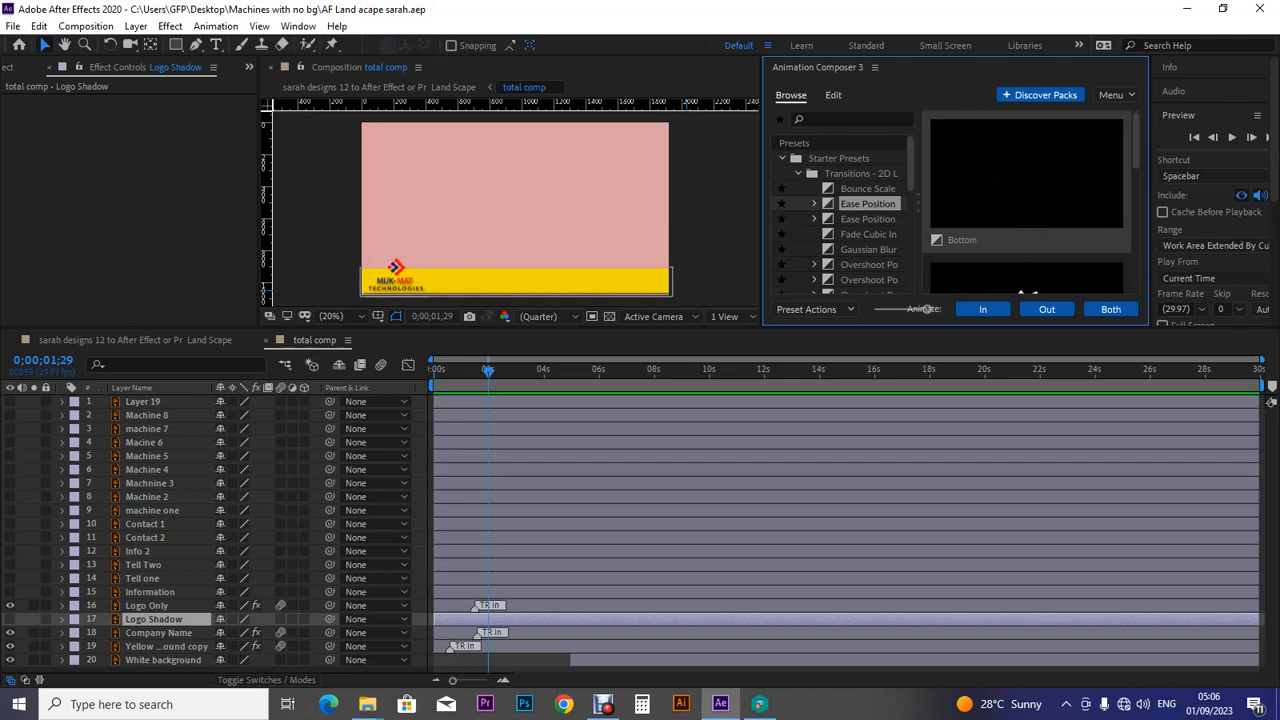
click(983, 309)
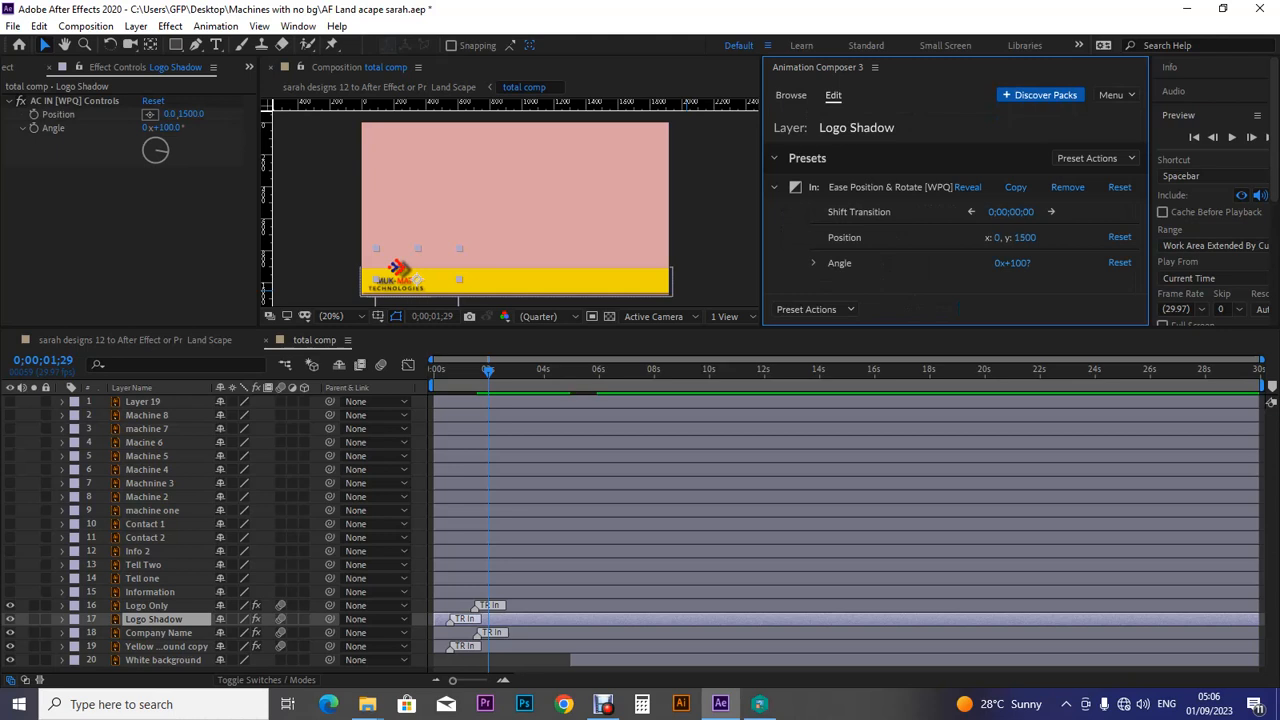
drag(488, 371, 436, 371)
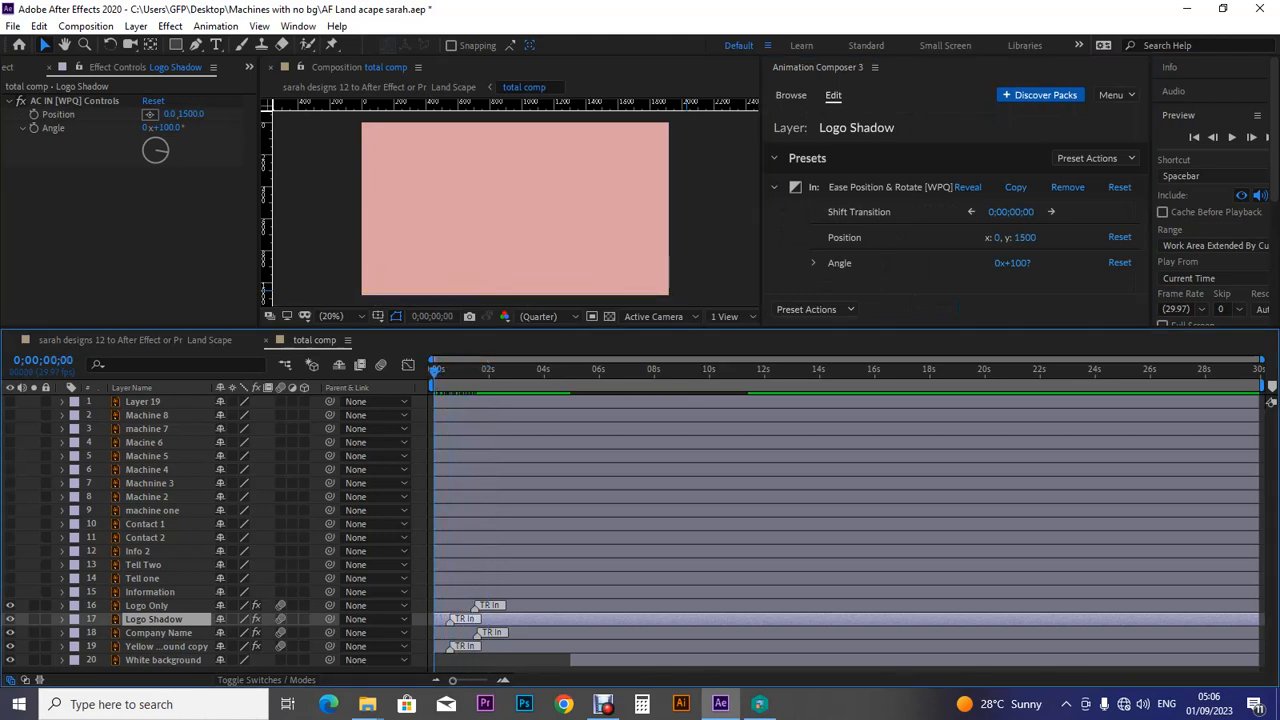
drag(520, 606, 514, 606)
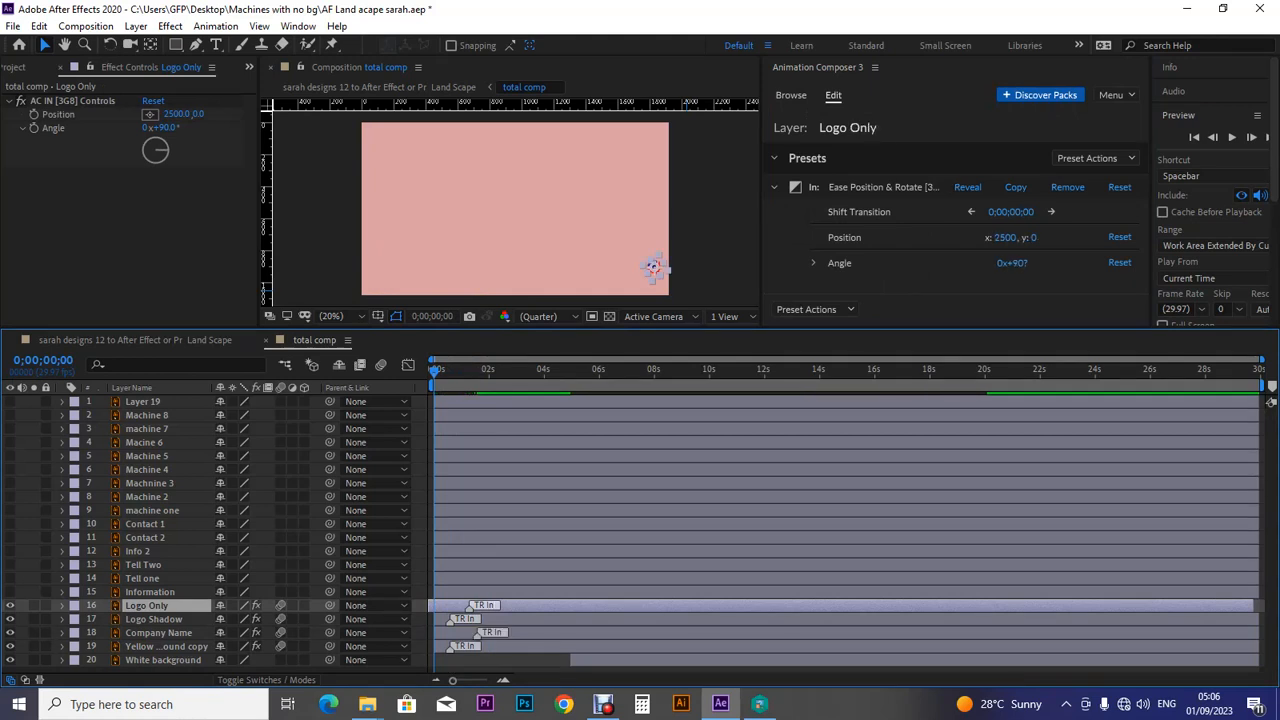
click(39, 26)
click(100, 43)
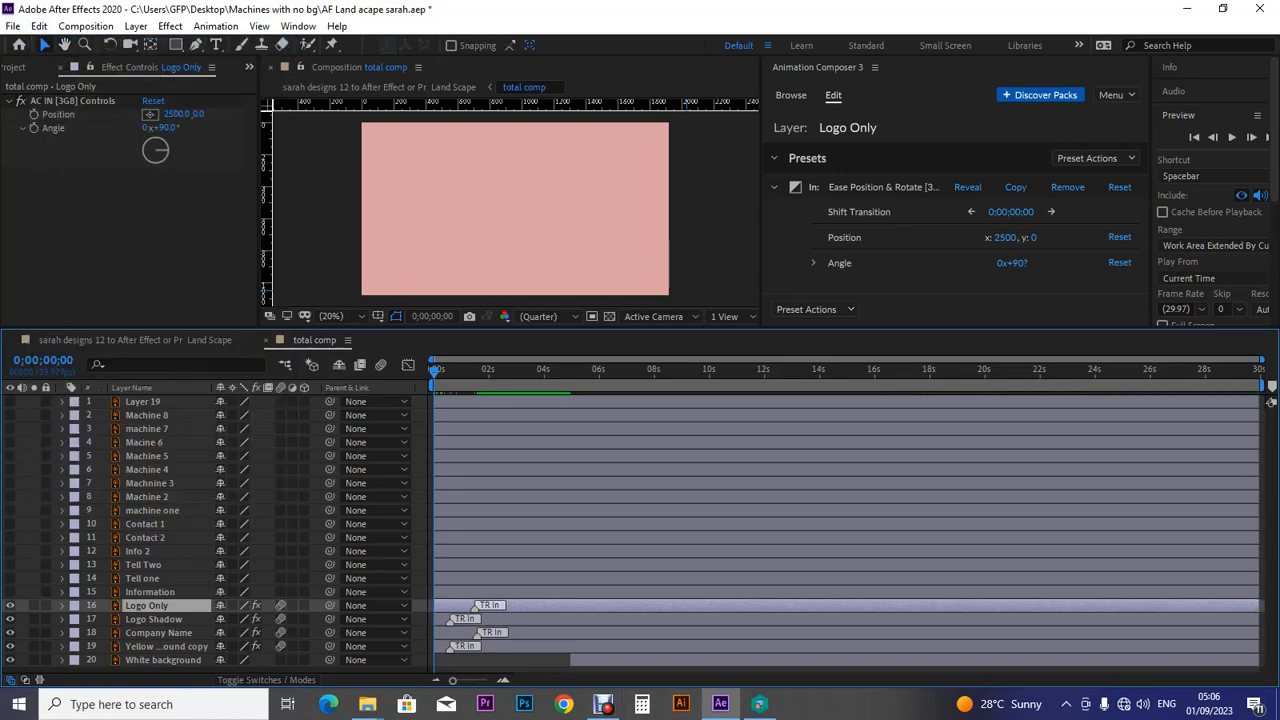
Move the Logo Only layer's In transition marker to about 1.1 seconds and preview the logo and shadow entrances from the start.
drag(477, 606, 467, 606)
click(1194, 137)
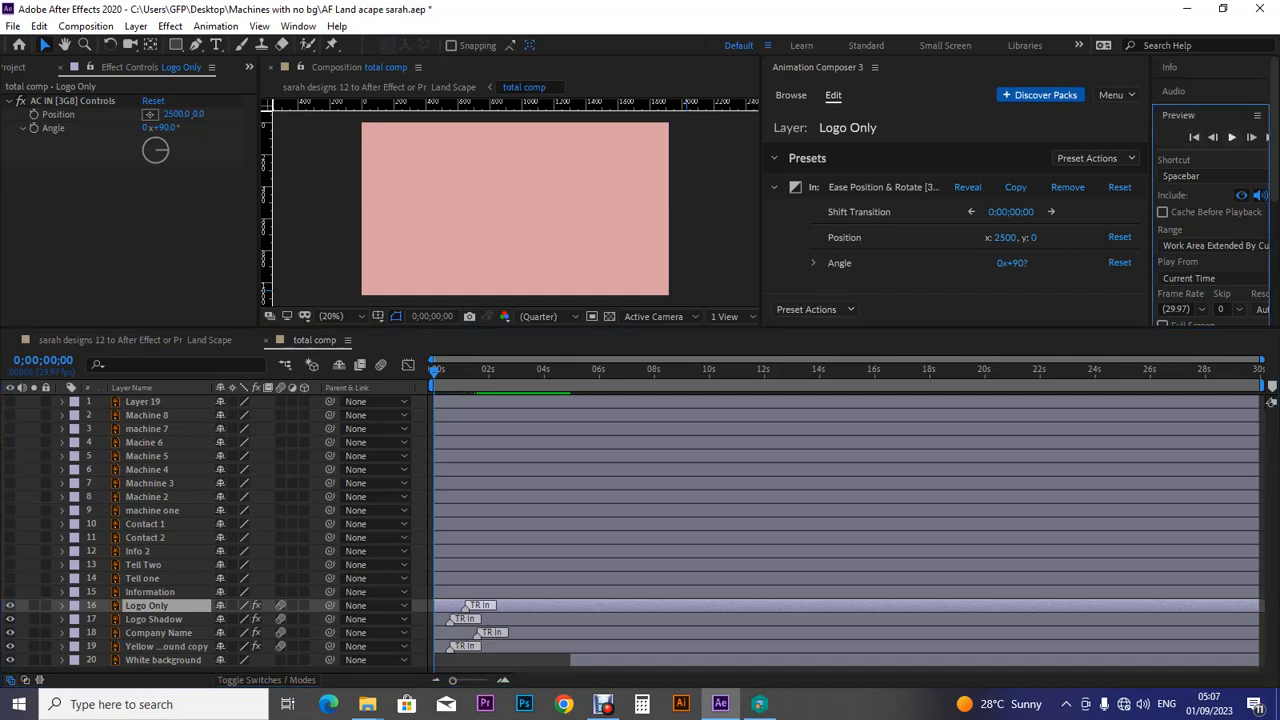
click(1232, 137)
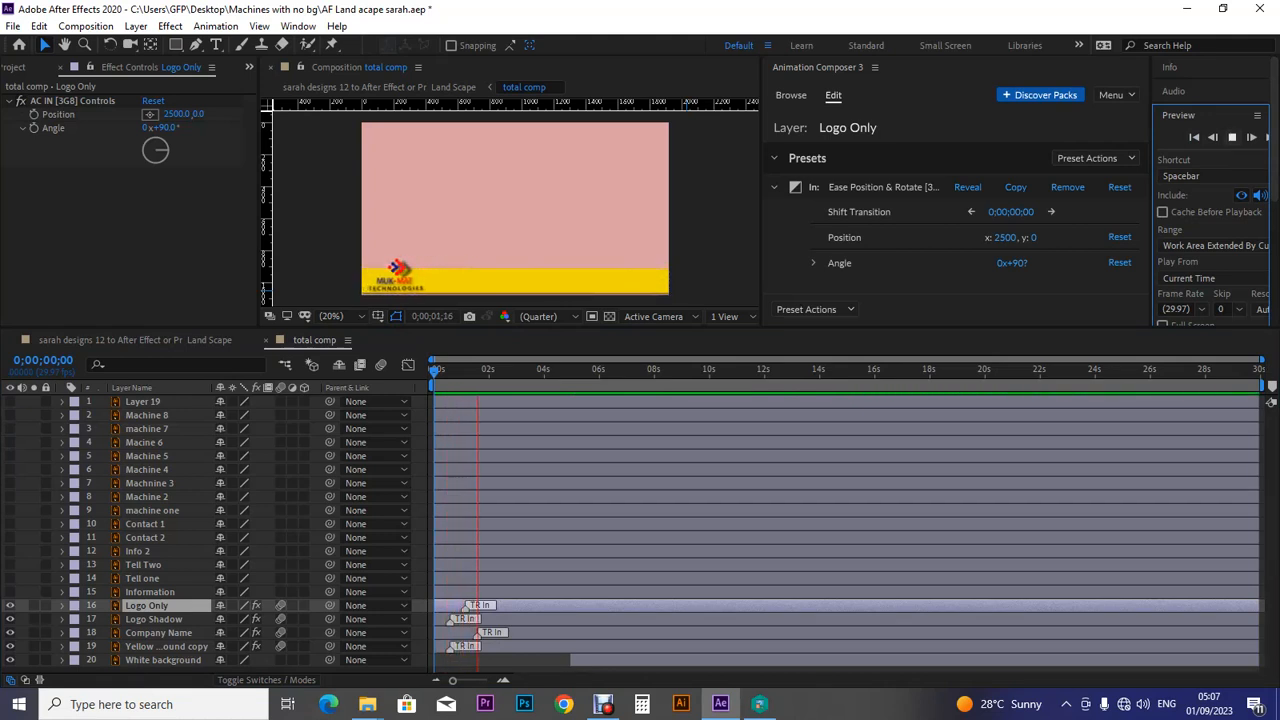
key(space)
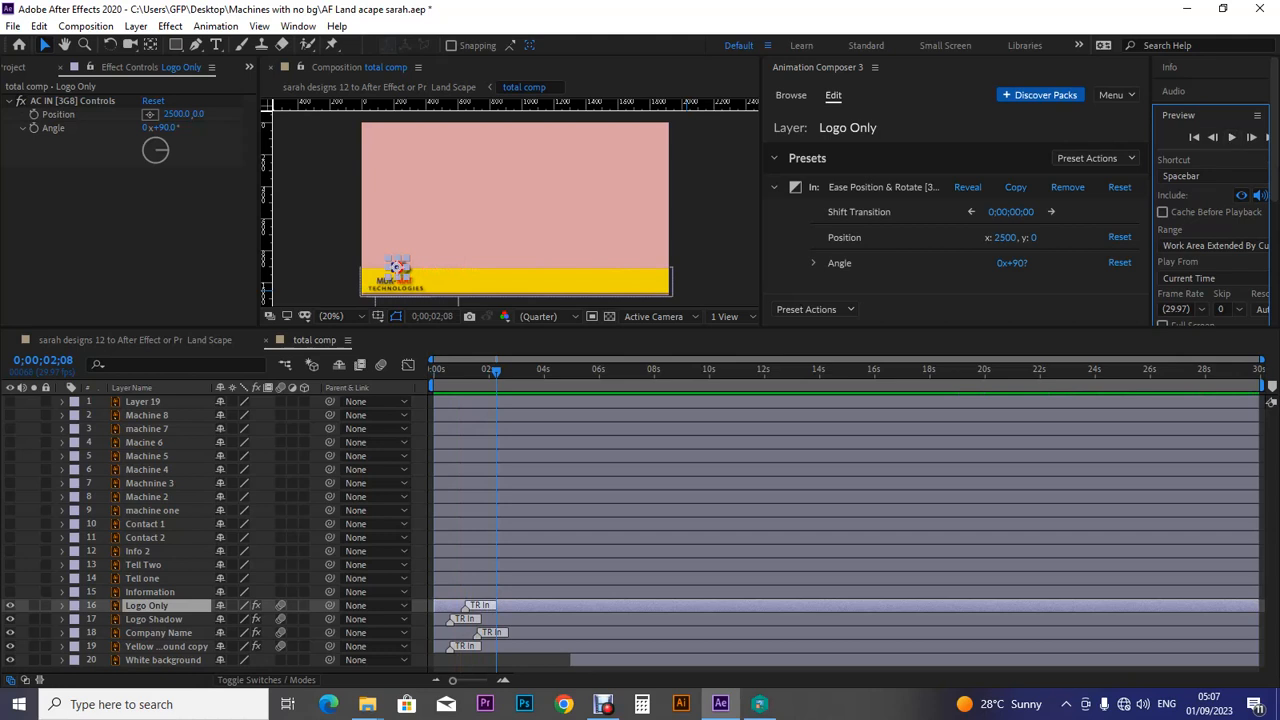
drag(495, 370, 486, 370)
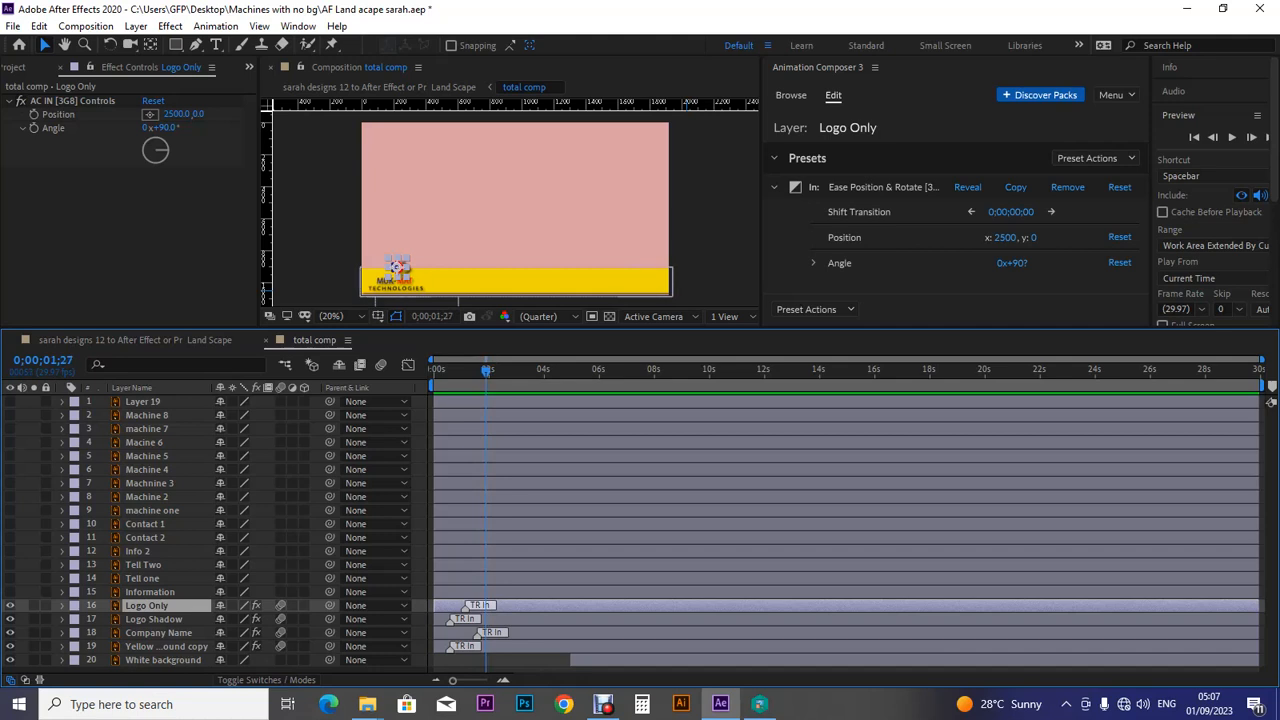
drag(520, 605, 528, 605)
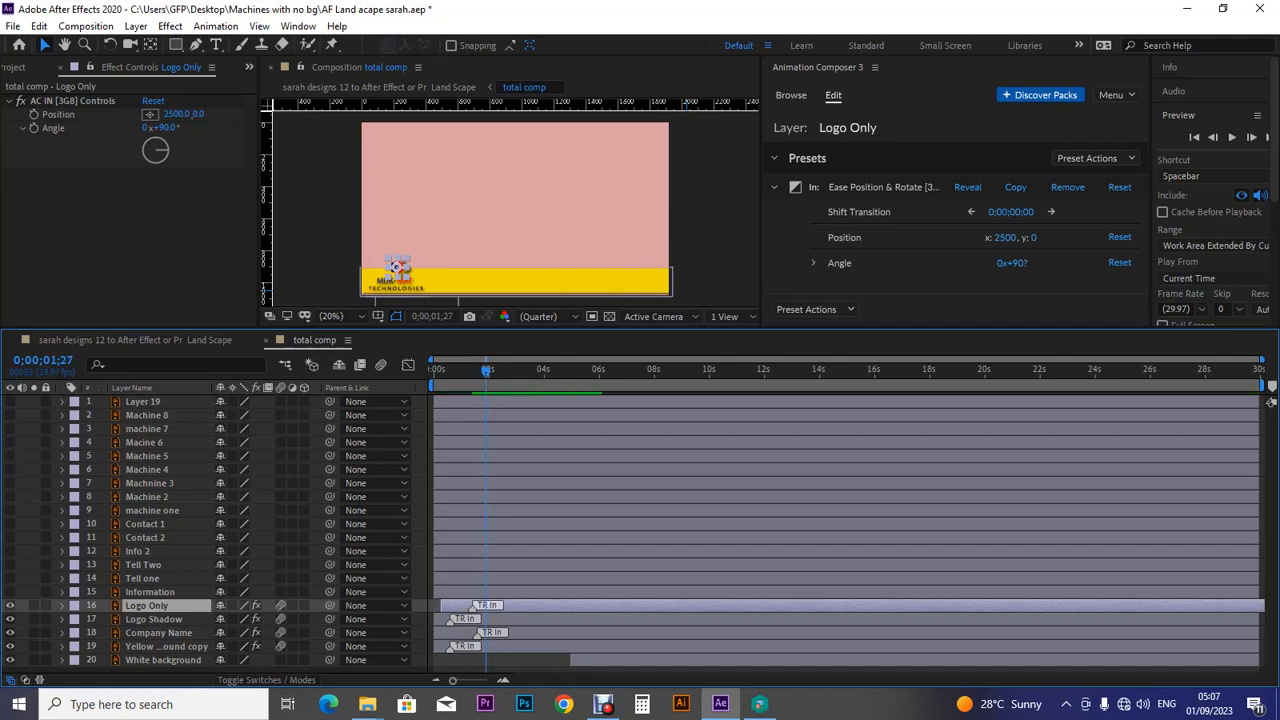
click(39, 26)
click(106, 44)
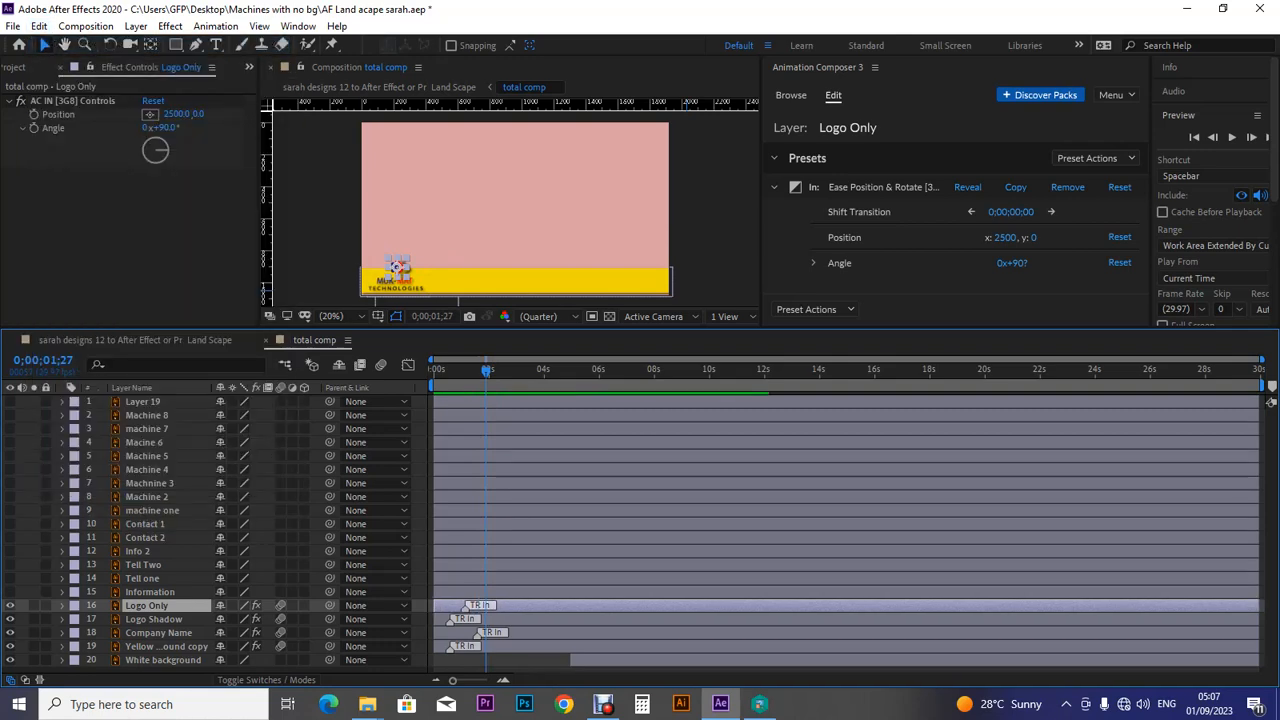
Try starting the Logo Only layer's In transition at about 2 seconds, preview it from the beginning, and undo the change.
drag(479, 605, 502, 605)
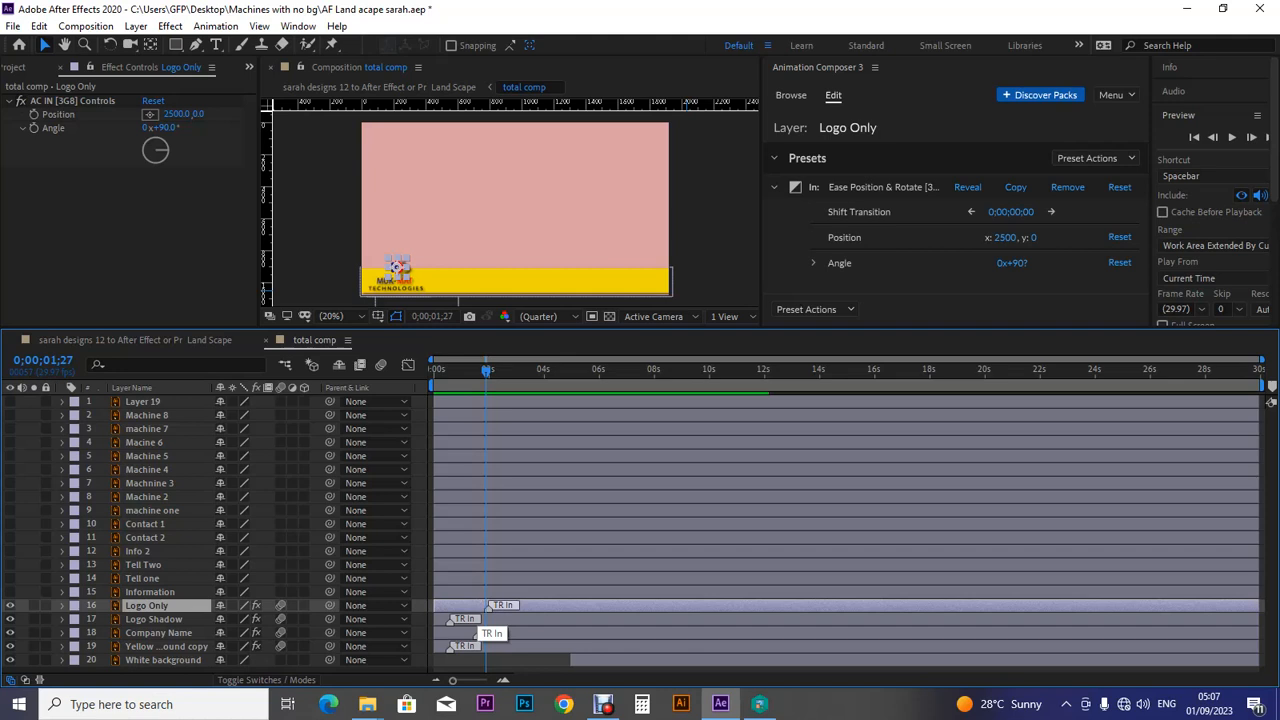
drag(487, 372, 432, 372)
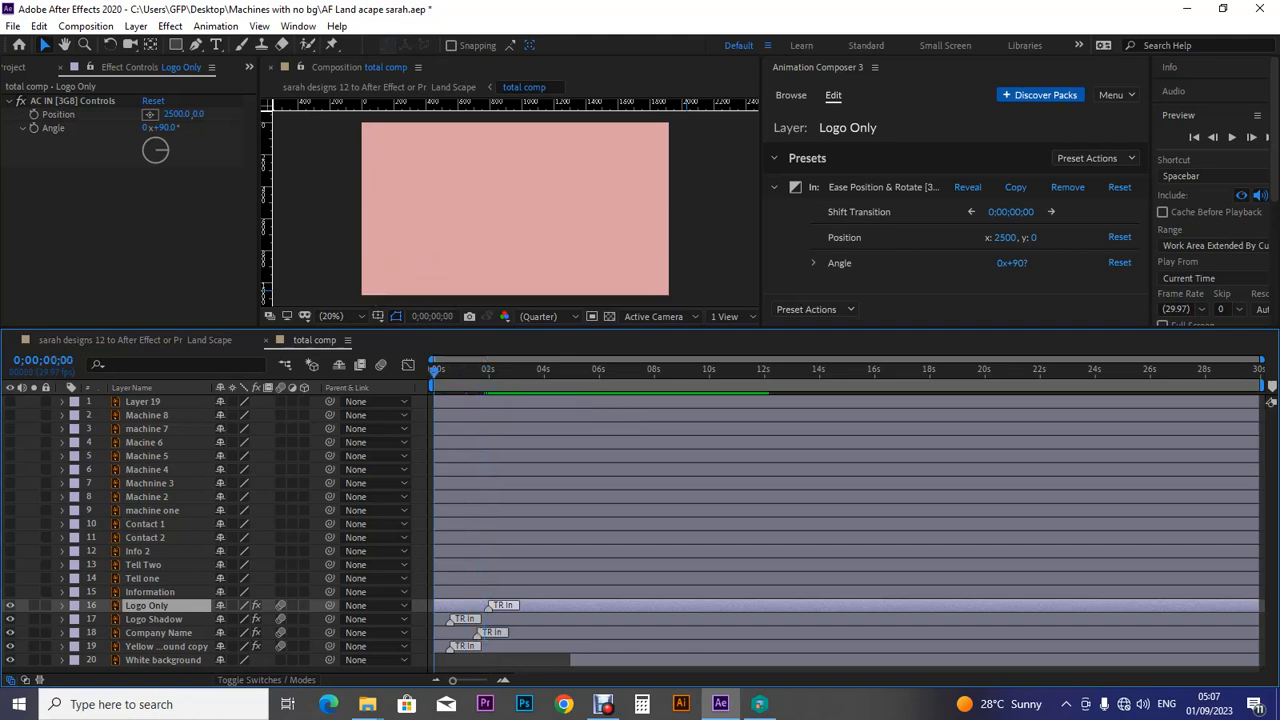
click(1232, 137)
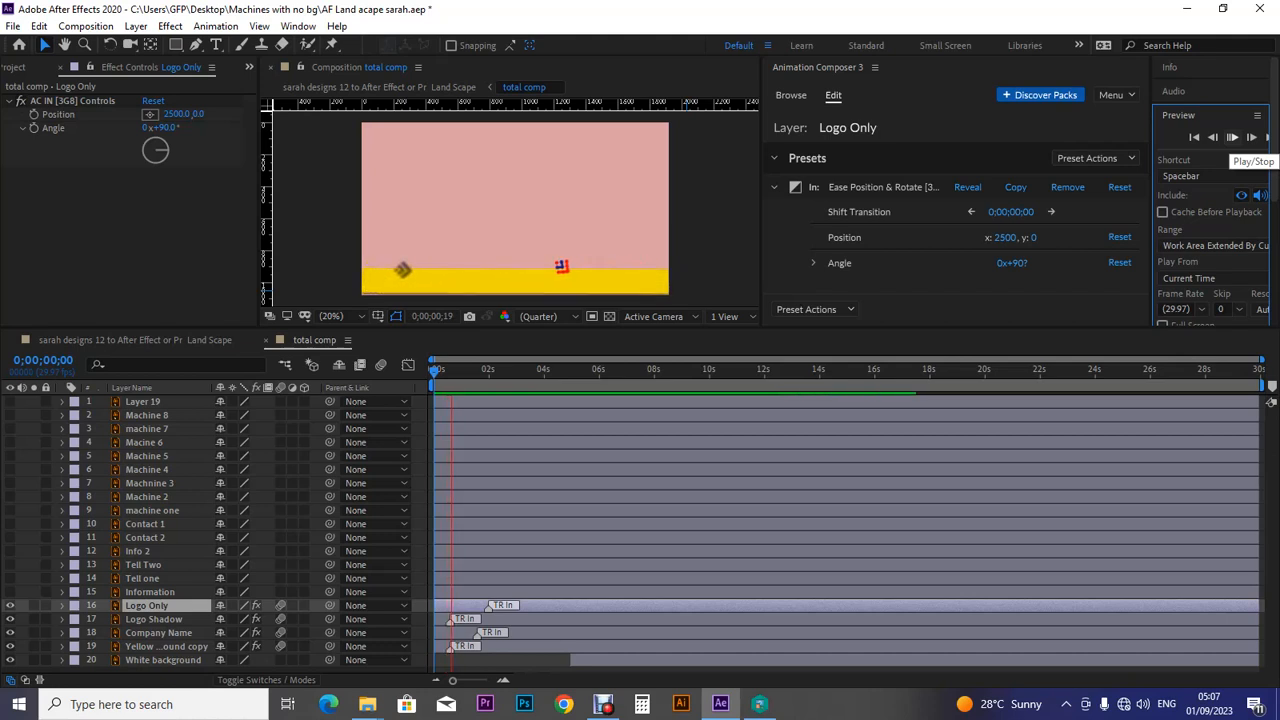
key(space)
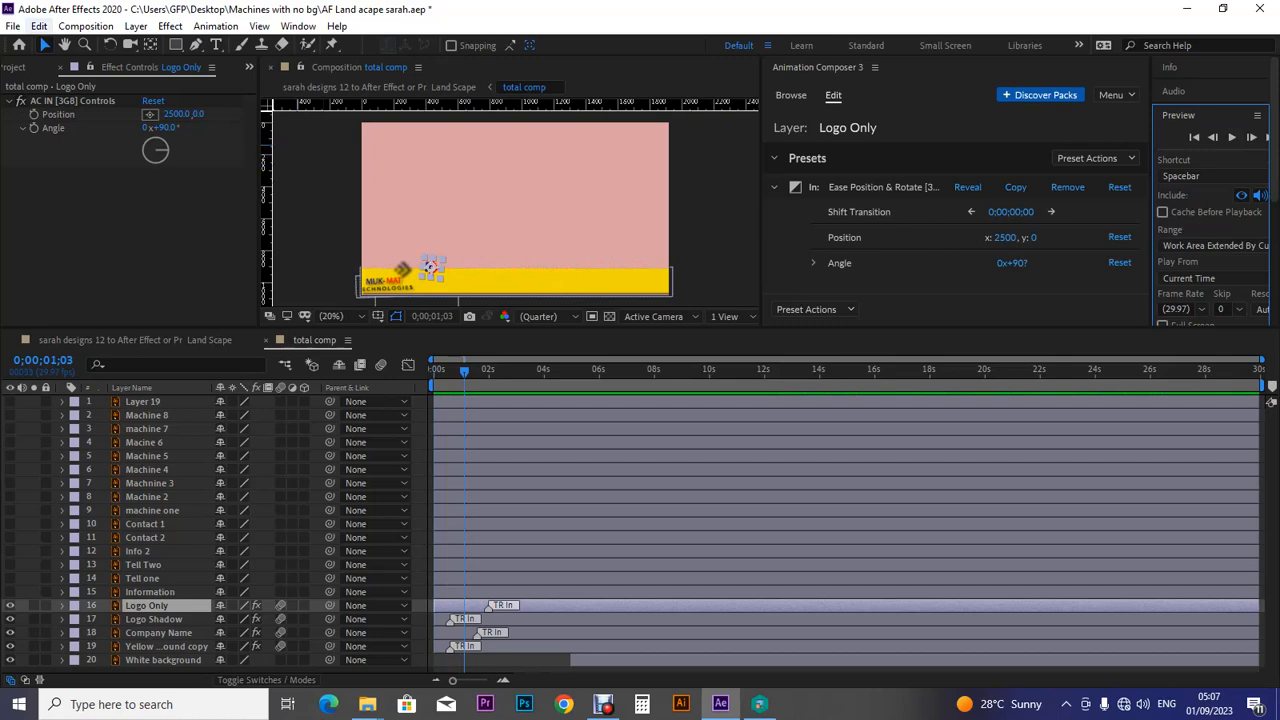
click(39, 26)
mouse_move(86, 26)
mouse_move(39, 26)
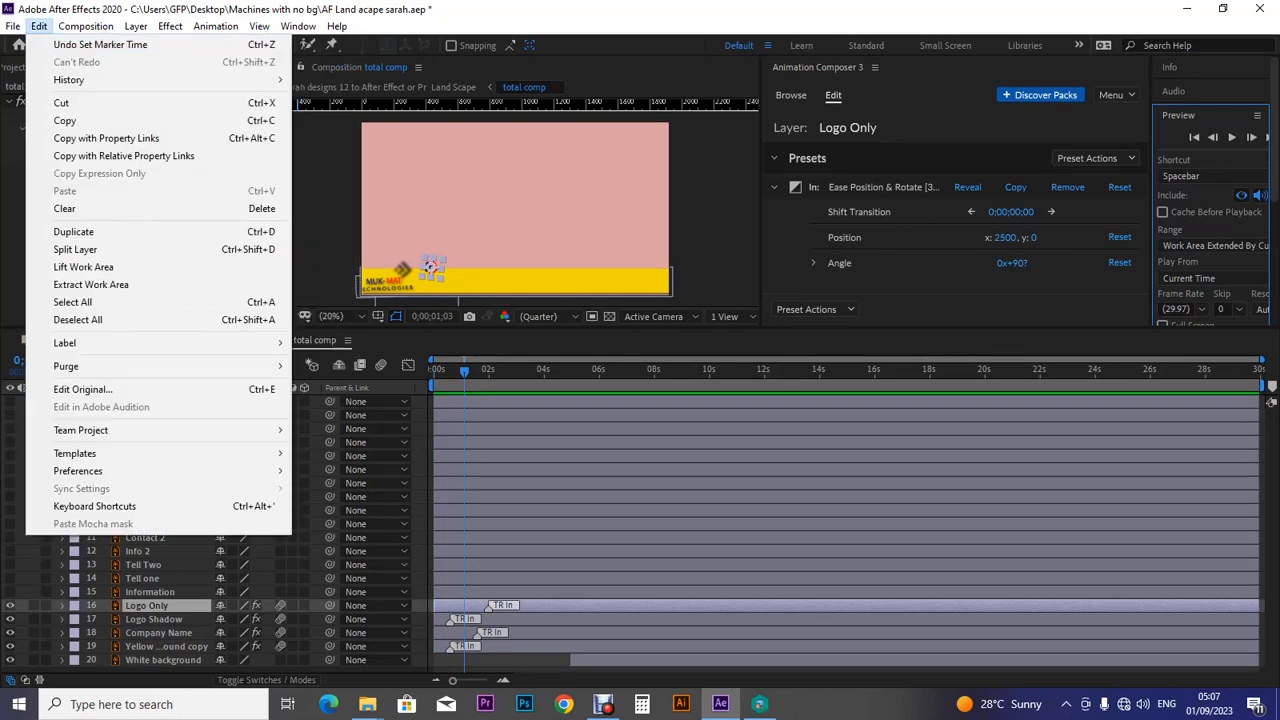
click(70, 40)
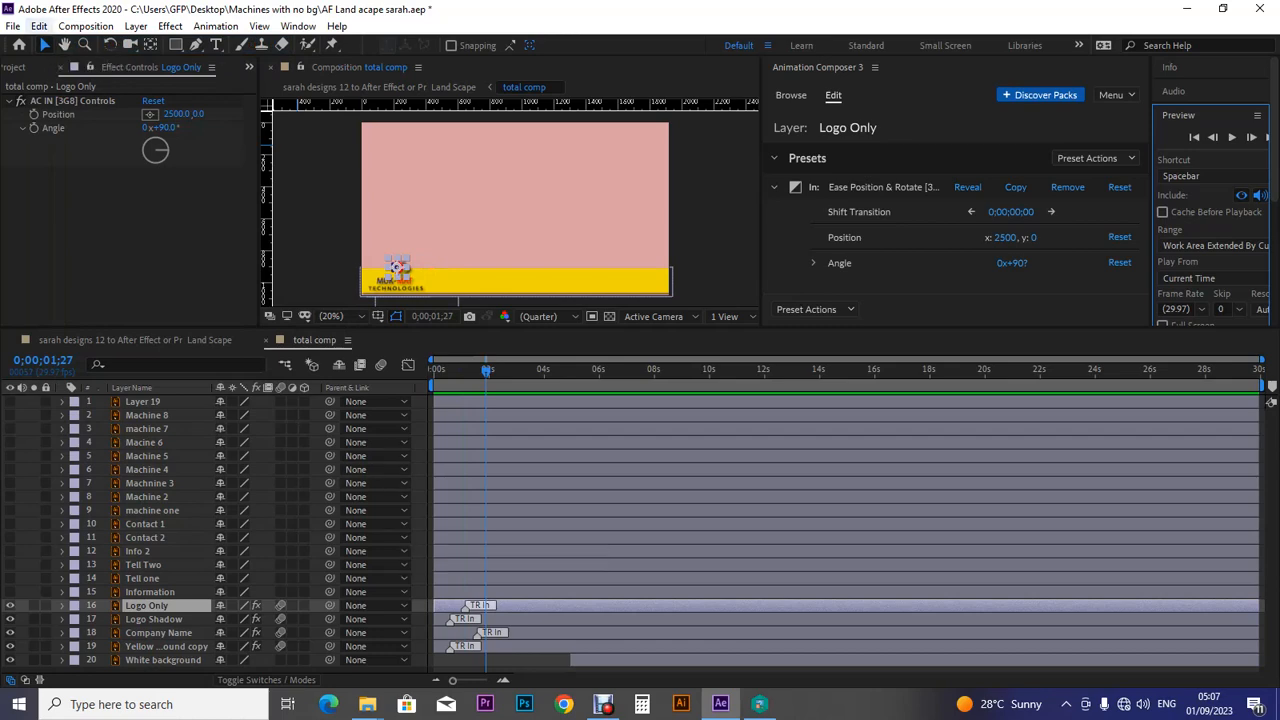
Delay the In-transition markers so Logo Only starts at about 1.5 seconds and Logo Shadow at about 2.8 seconds.
click(39, 26)
click(100, 44)
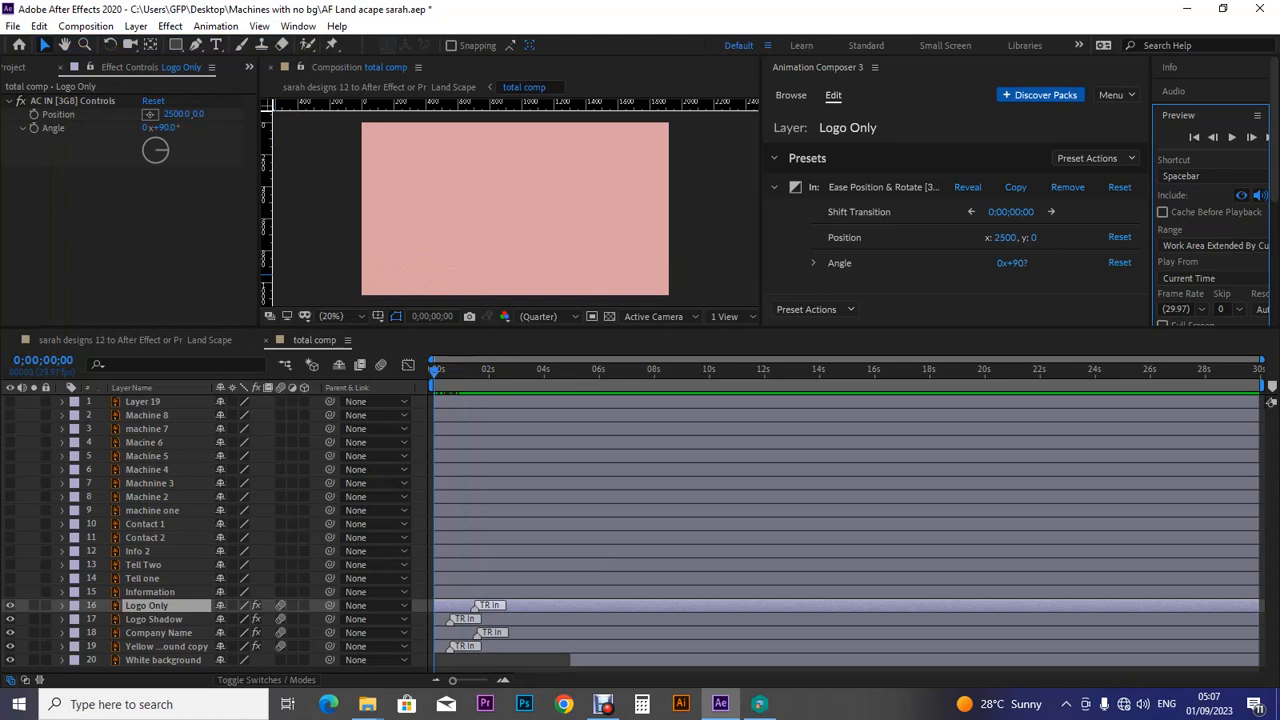
drag(455, 620, 516, 620)
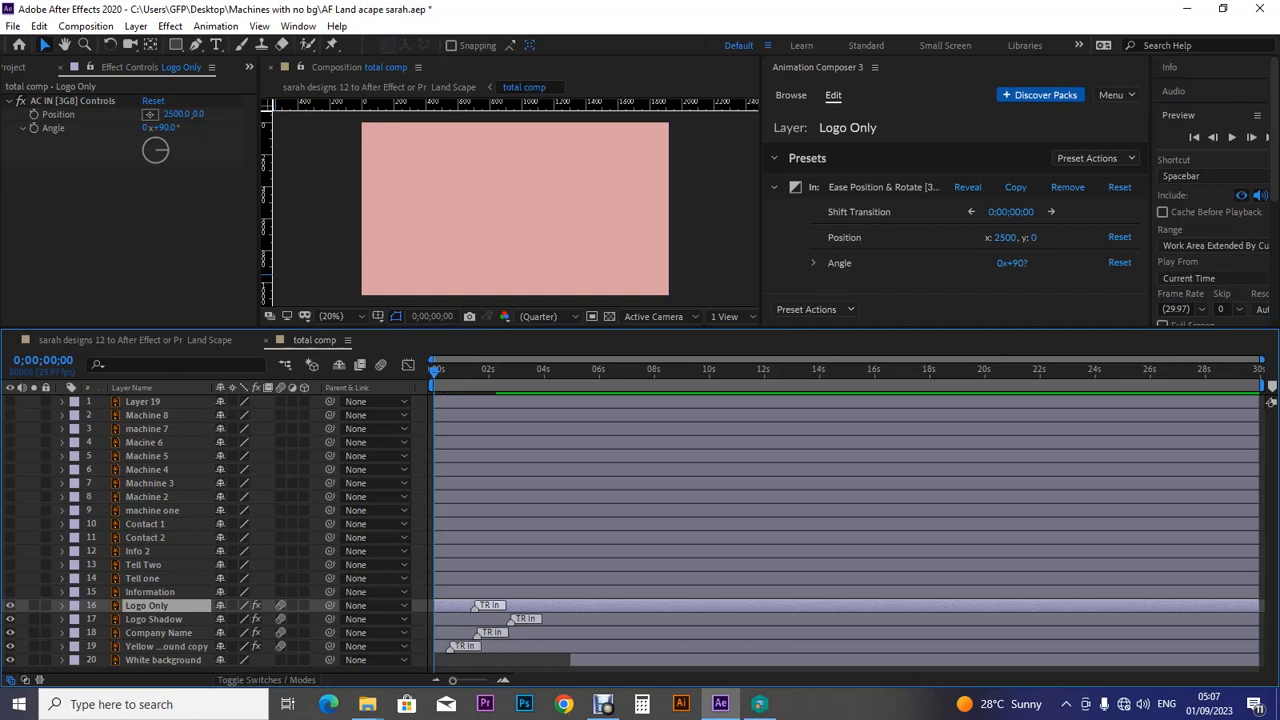
Preview the opening of the composition to check the entrance timing of the logo, its shadow and the company name.
click(1232, 137)
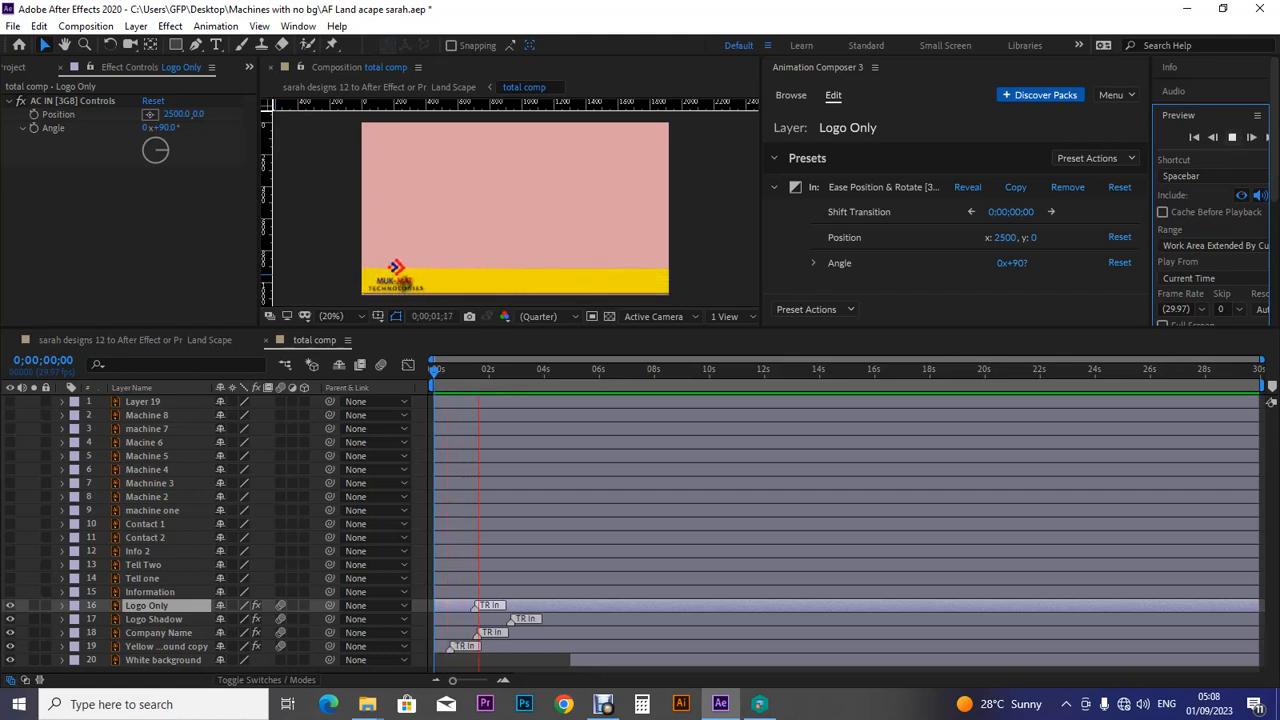
key(space)
key(space)
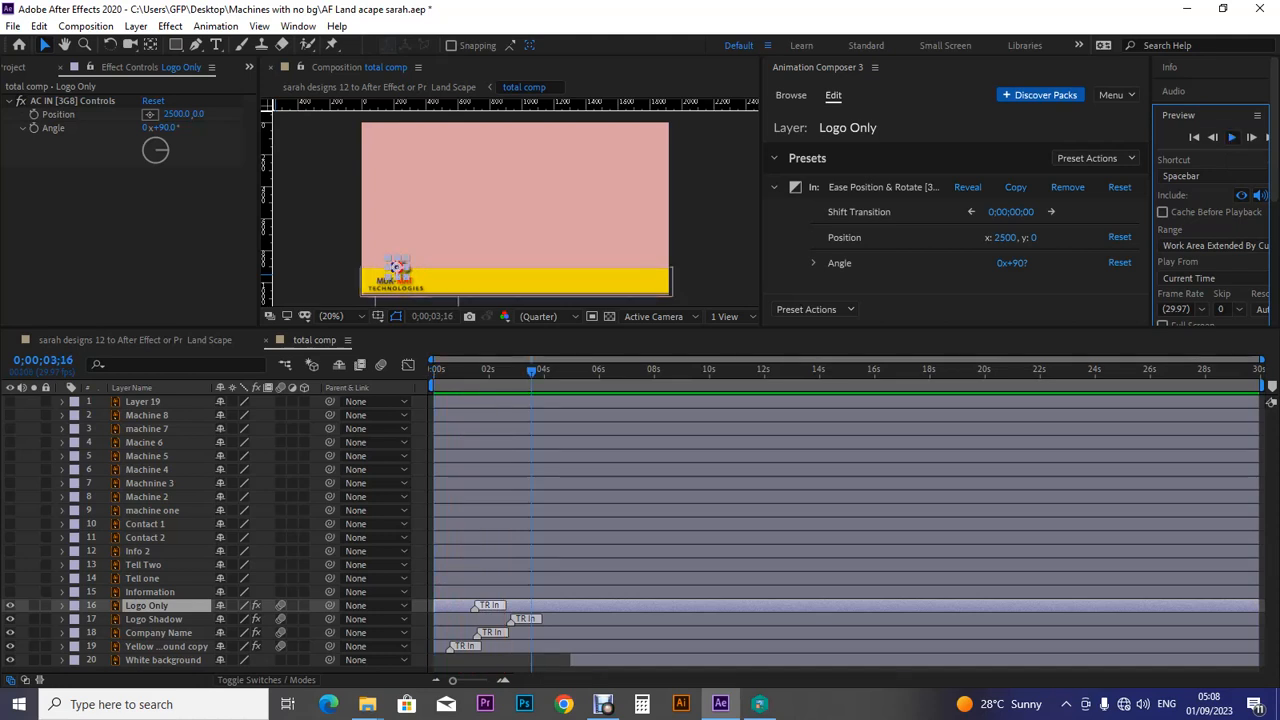
key(space)
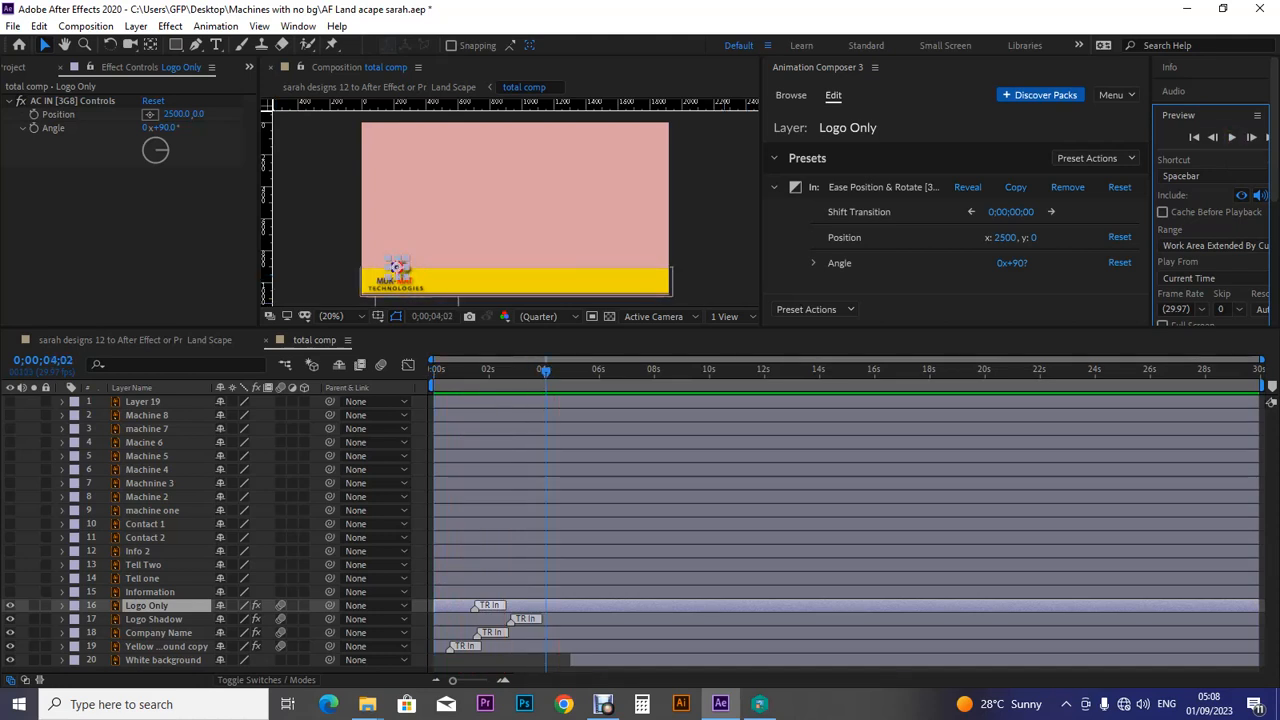
drag(494, 371, 434, 371)
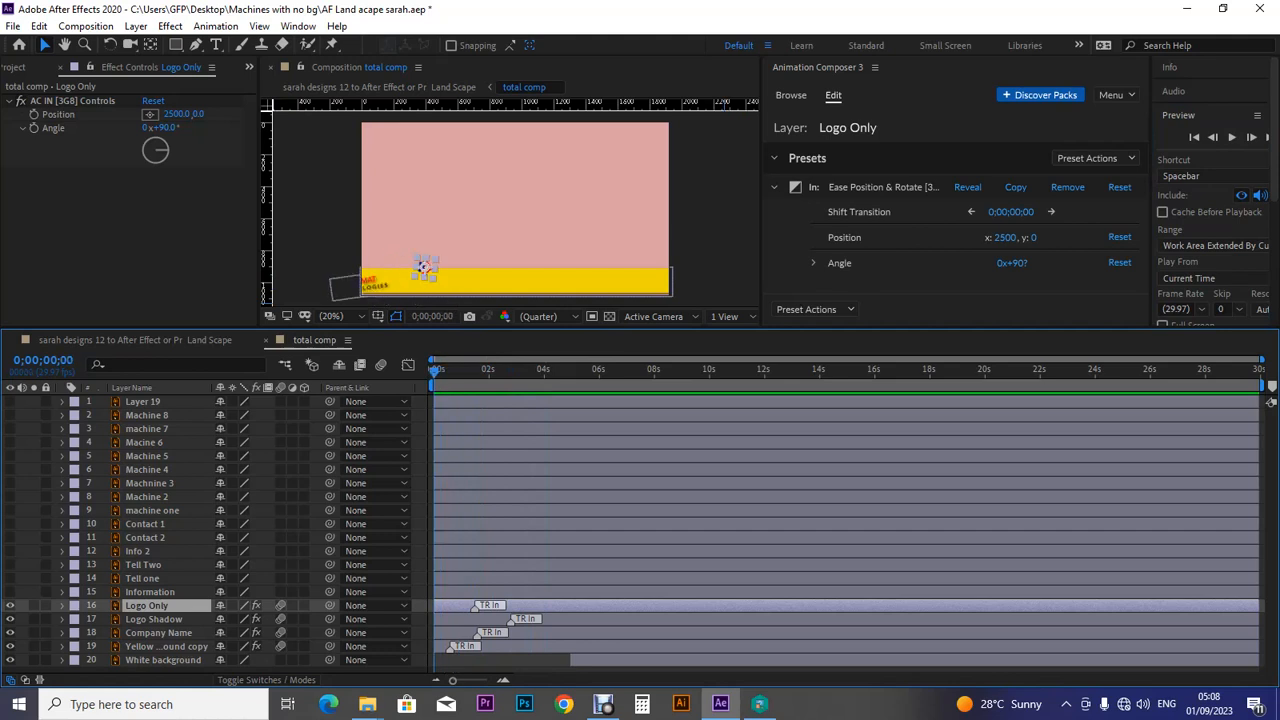
key(space)
key(space)
mouse_move(486, 371)
mouse_down()
mouse_move(434, 371)
mouse_move(495, 371)
mouse_move(479, 371)
mouse_up()
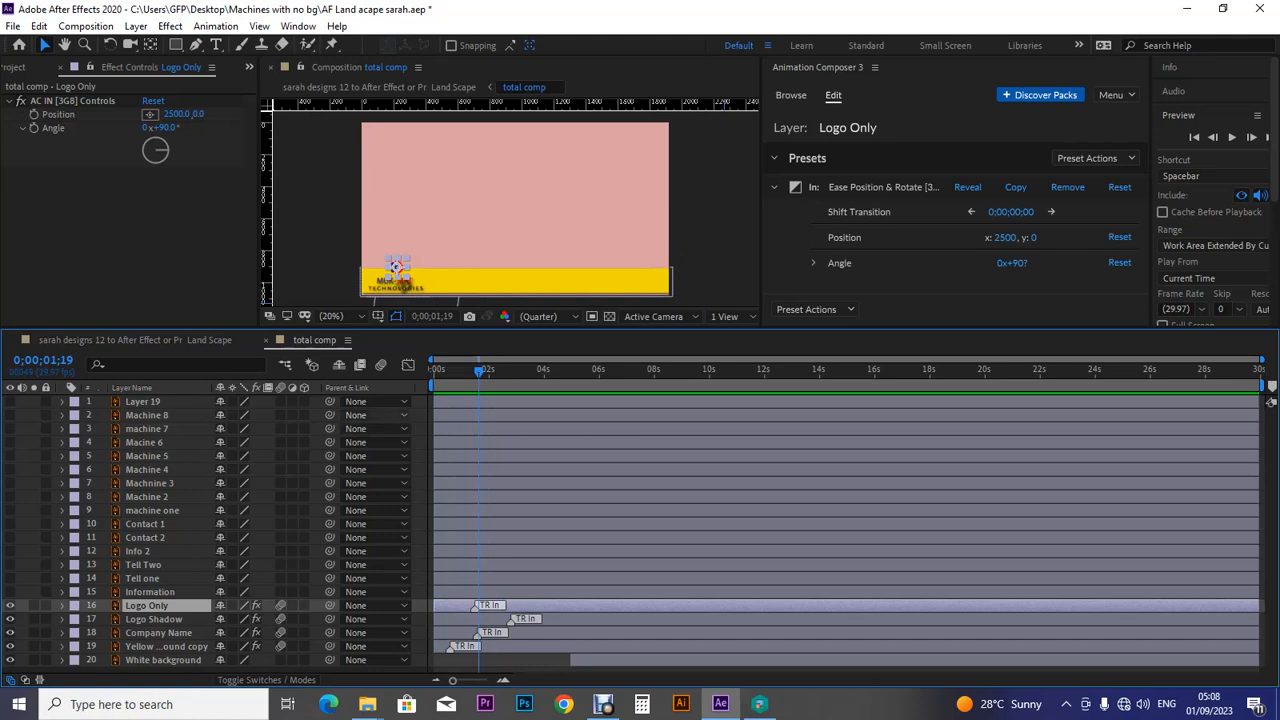
Deselect all layers and replay the total comp from the start to watch the logo animation without selection handles.
click(791, 95)
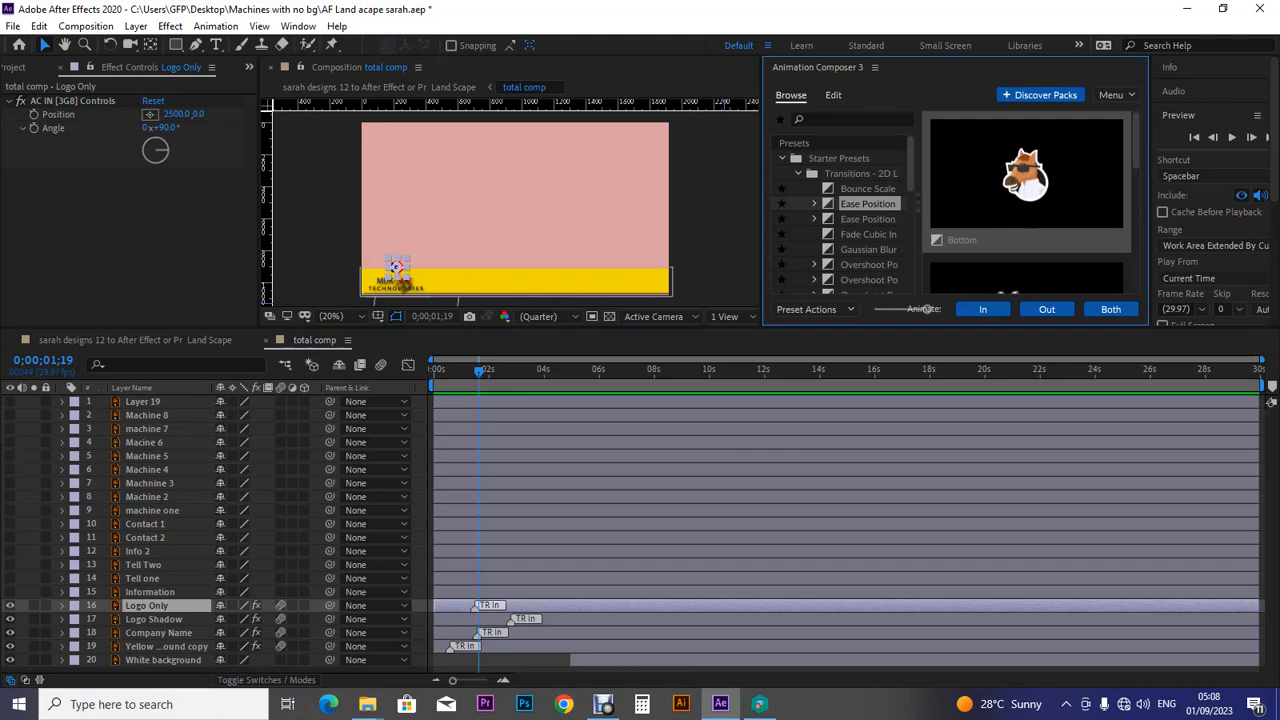
click(833, 95)
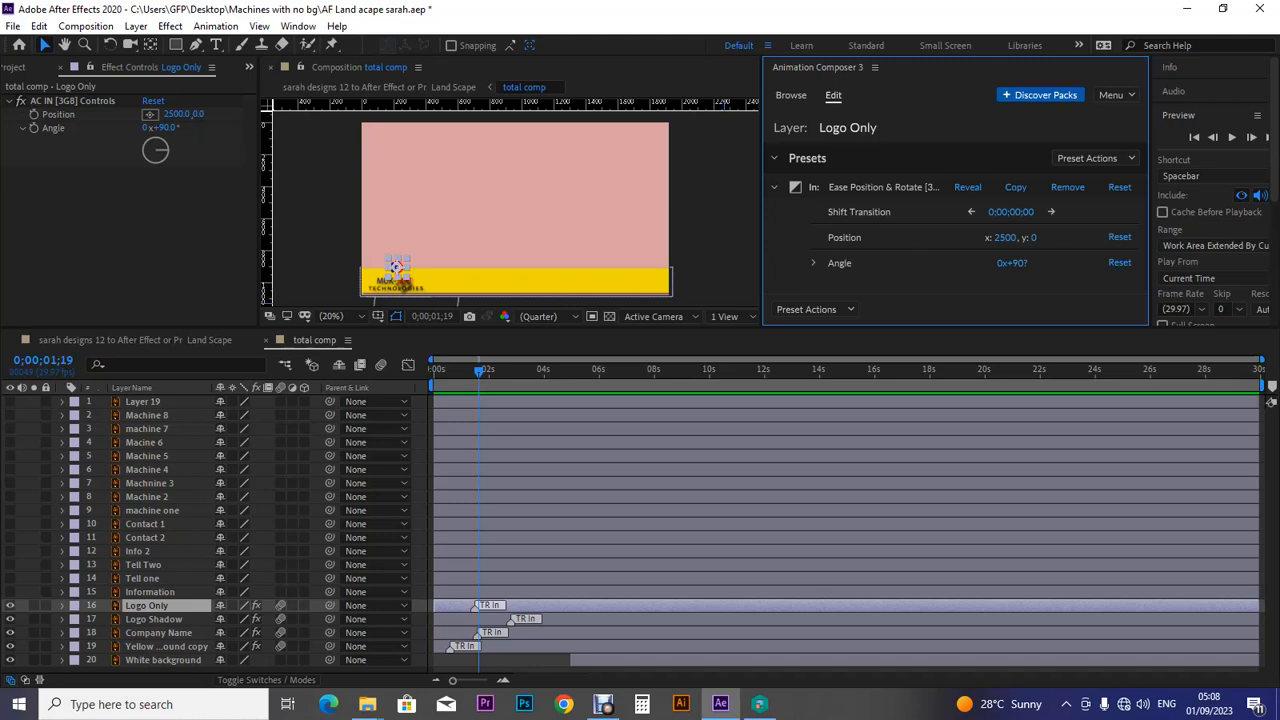
click(702, 273)
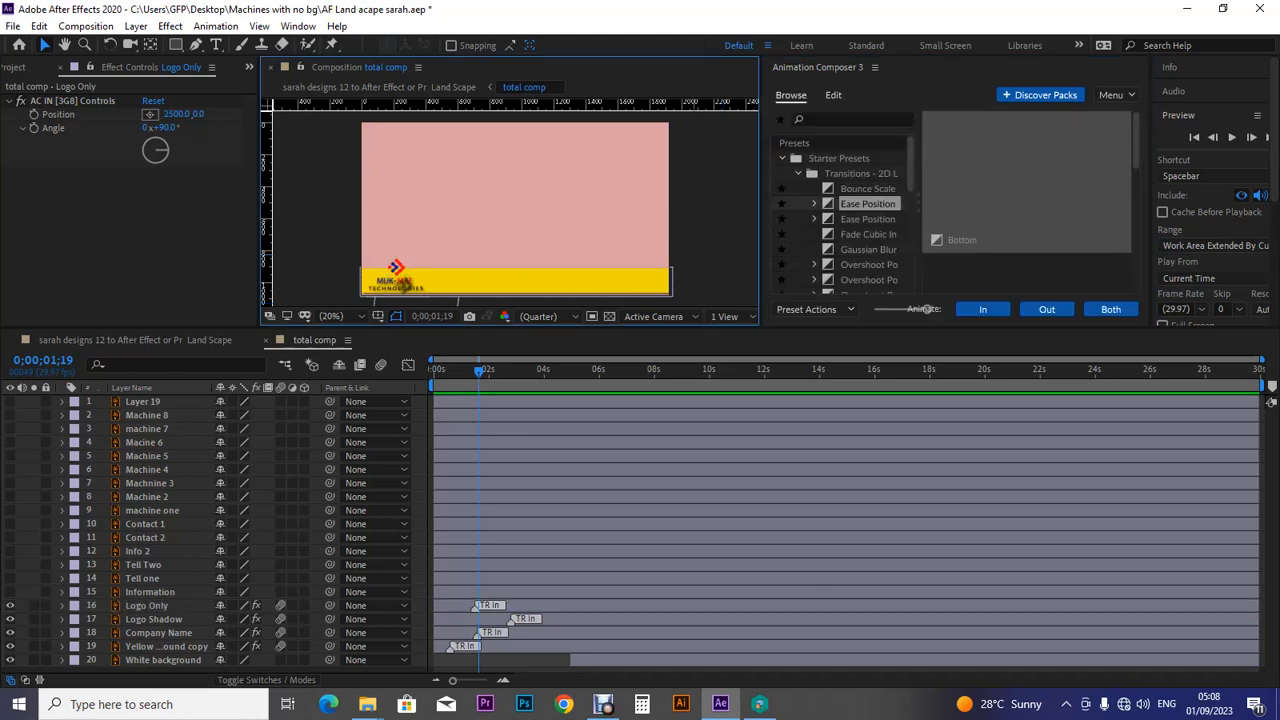
drag(478, 371, 433, 371)
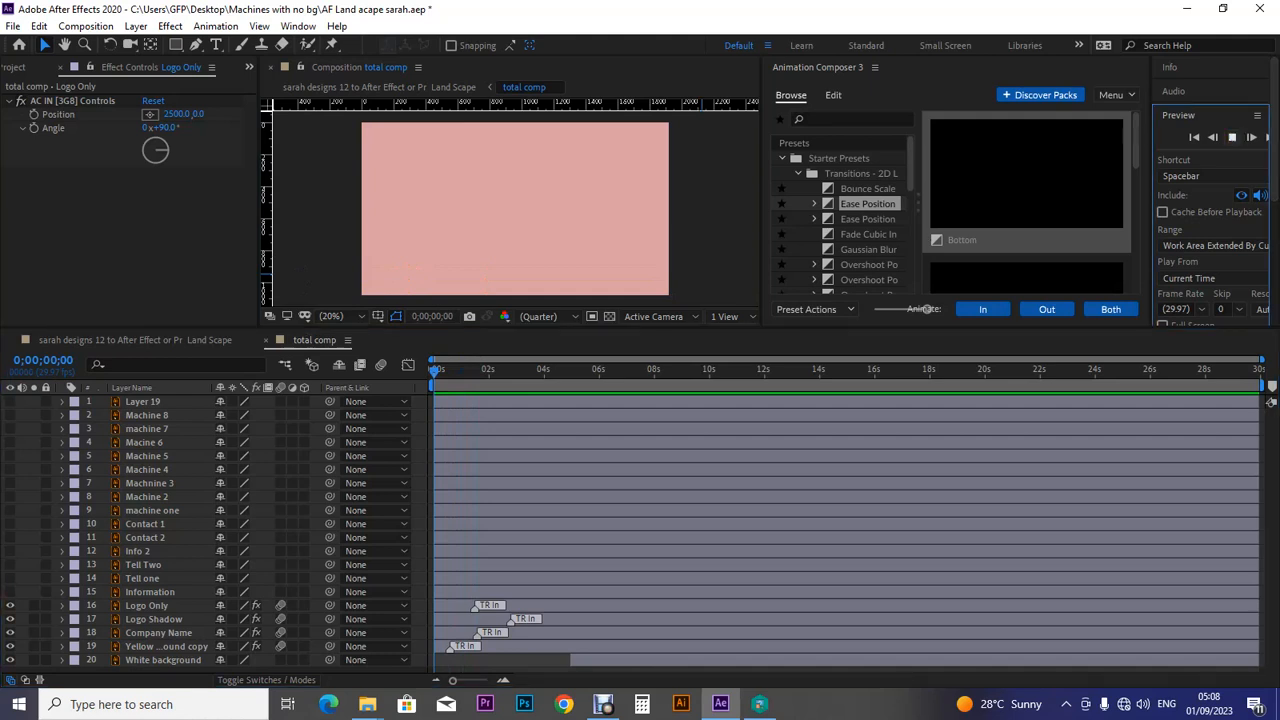
click(1232, 137)
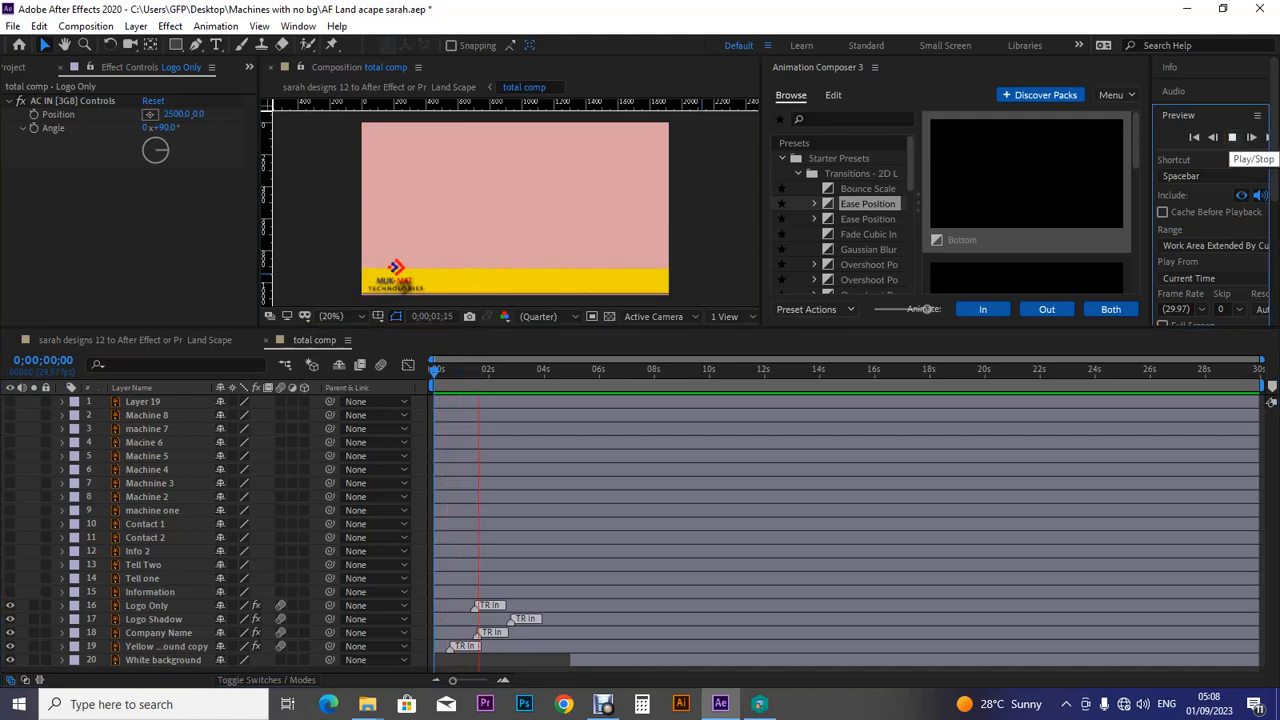
click(1232, 137)
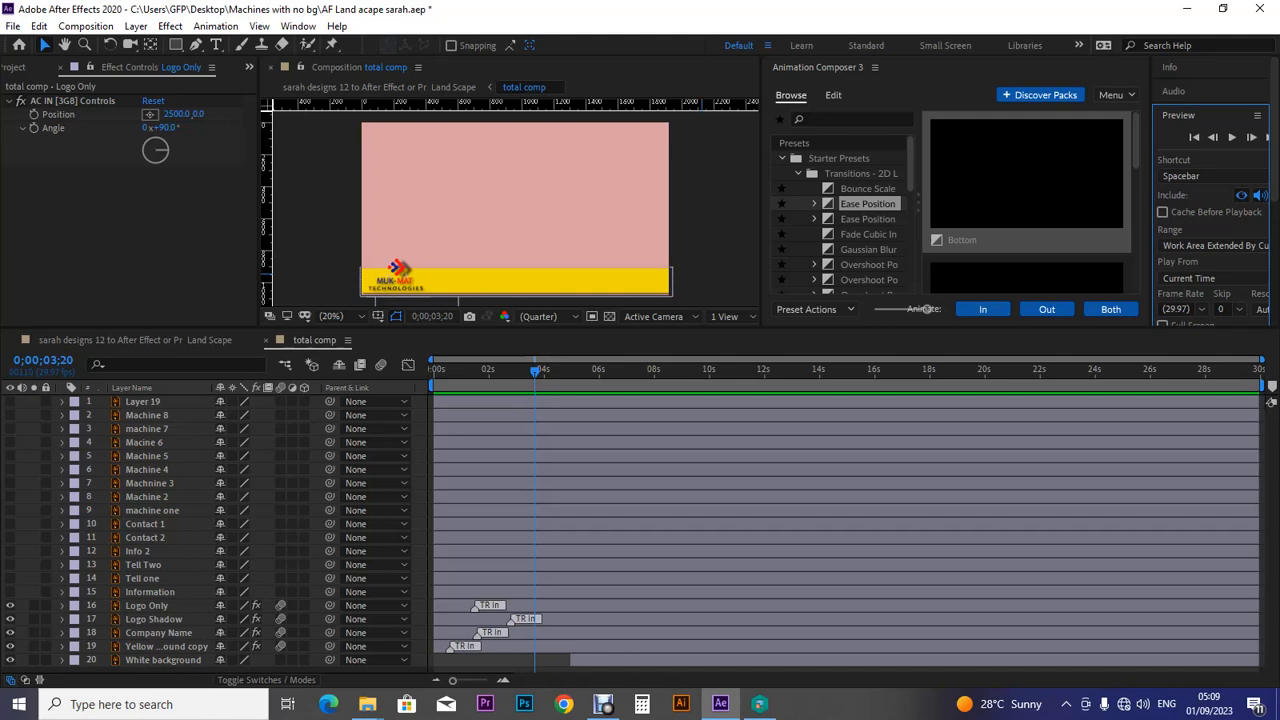
Make the Information layer visible and apply the Bottom variant of the Ease Position & Rotate & Scale preset as its In transition.
click(150, 592)
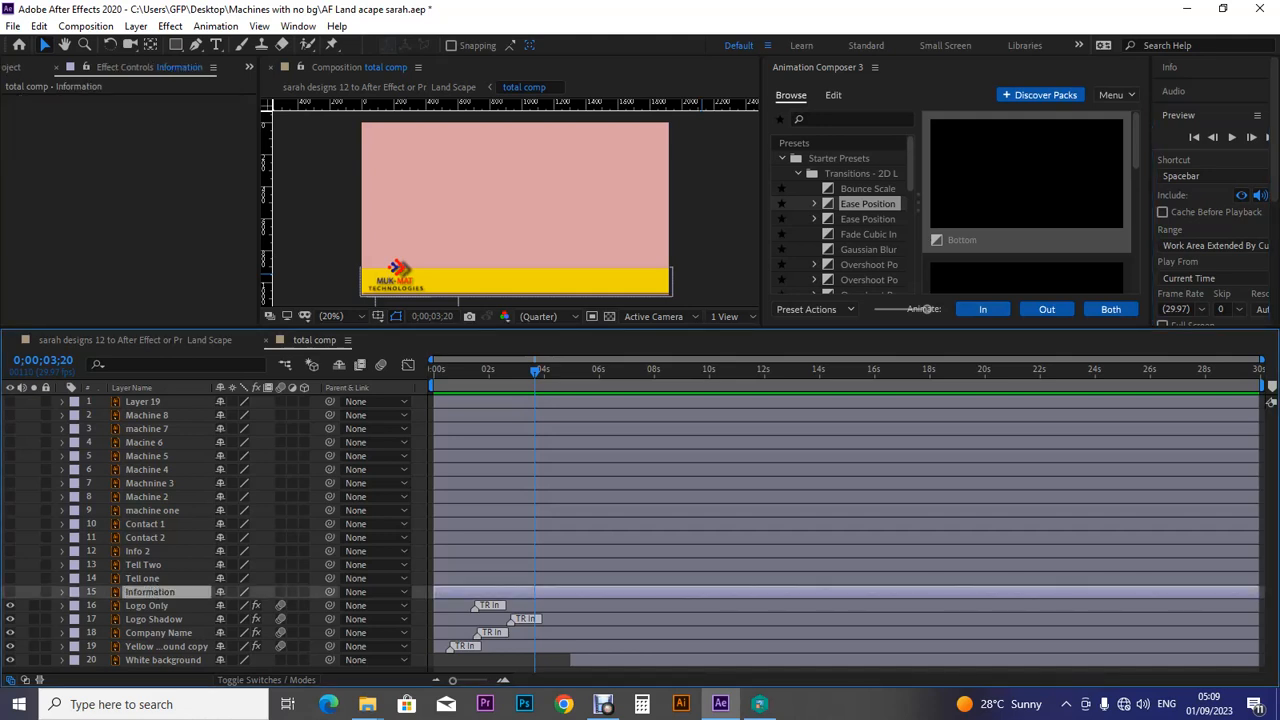
click(10, 592)
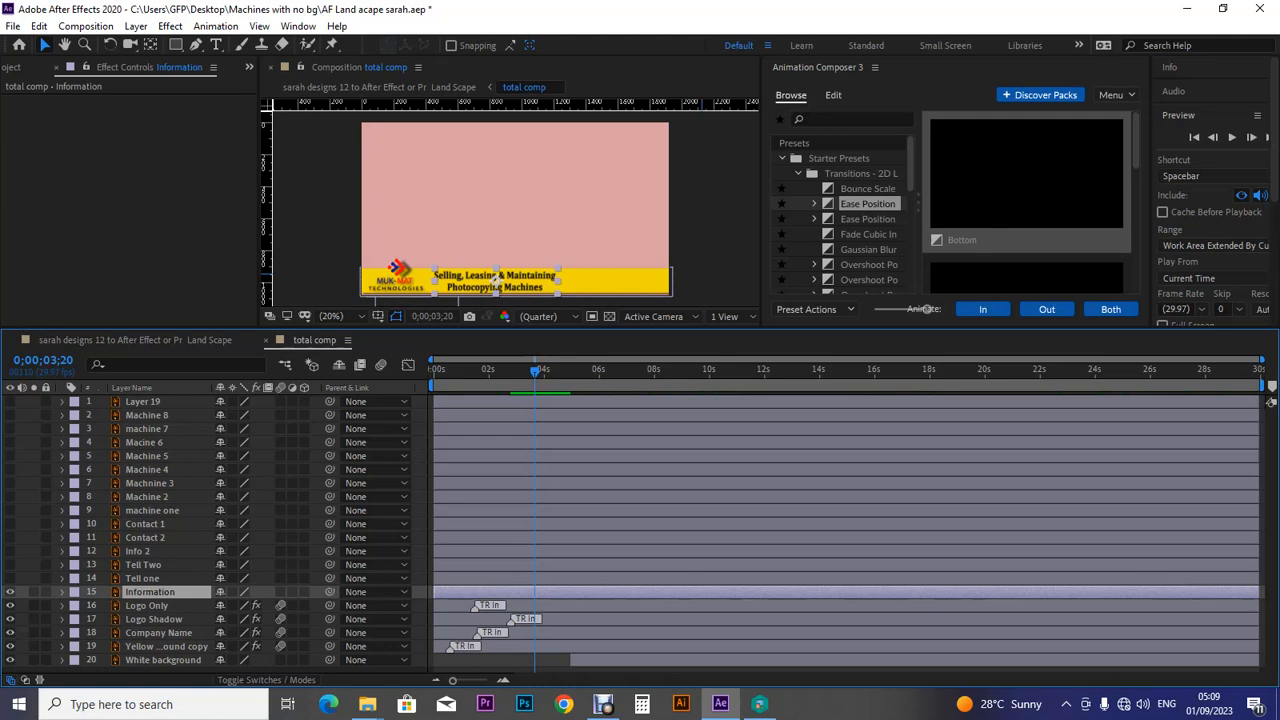
click(1026, 180)
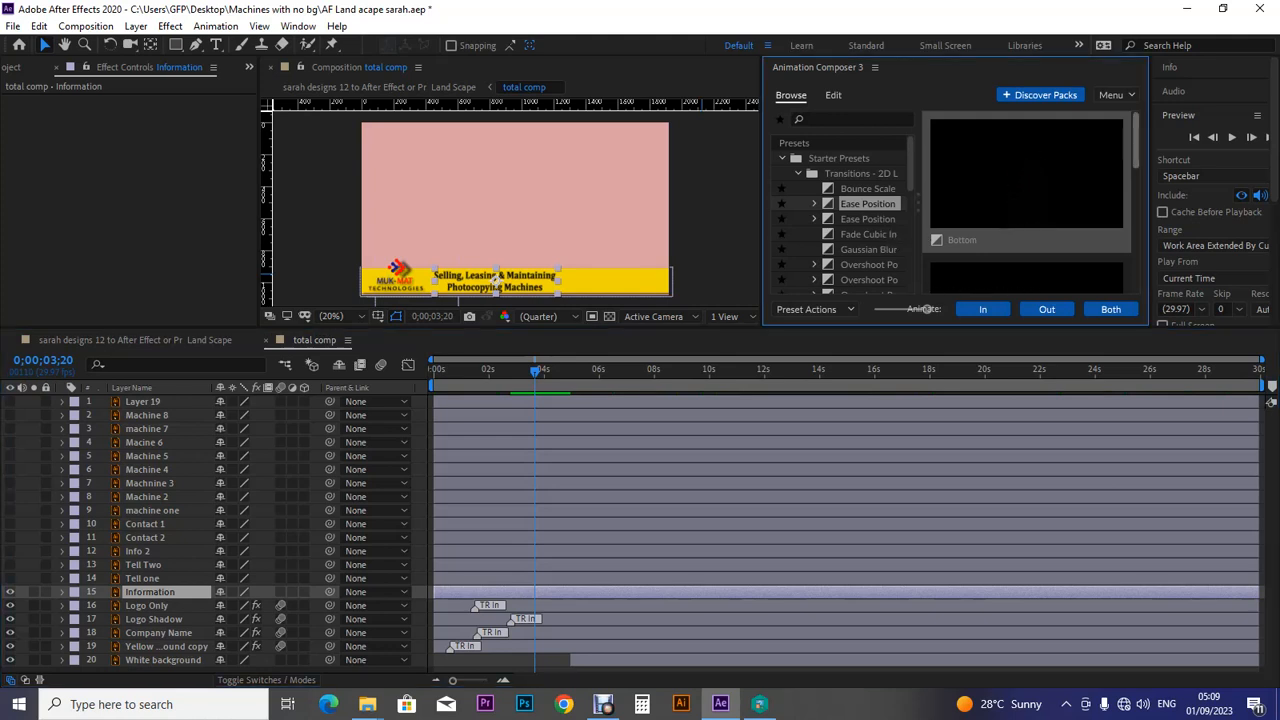
scroll(1026, 200, down, 1)
scroll(1027, 200, down, 2)
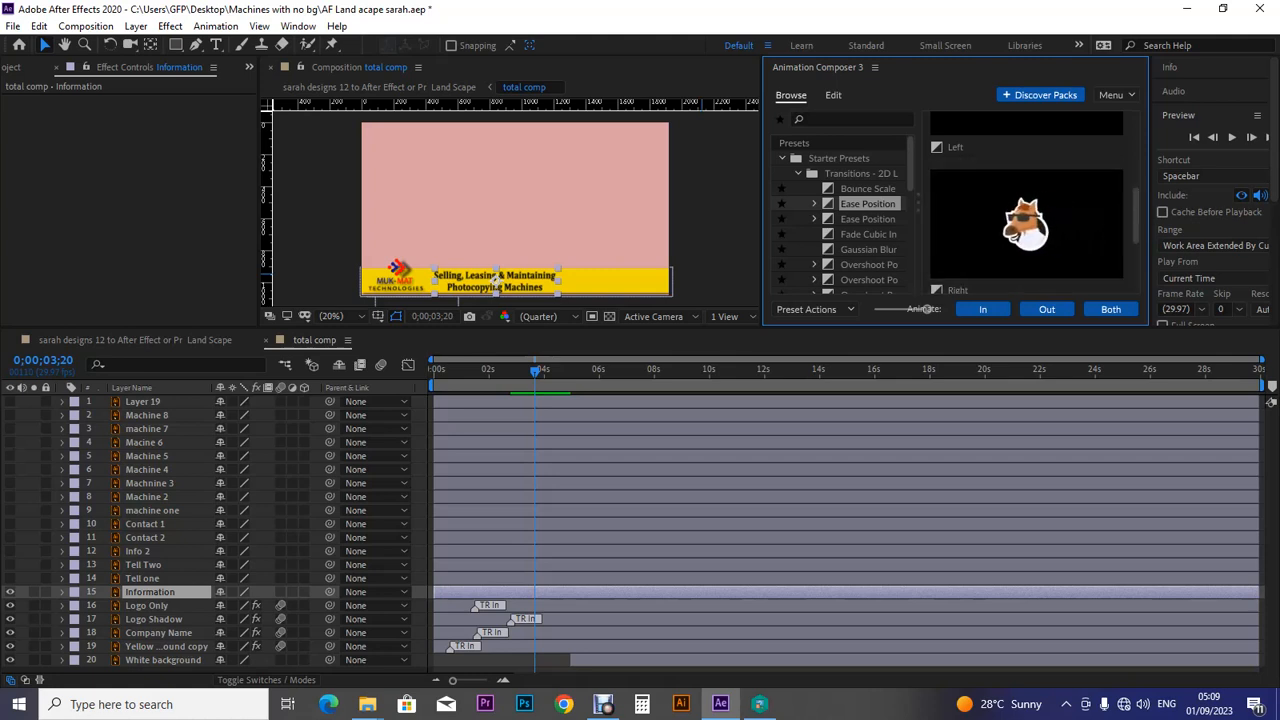
scroll(1027, 210, down, 2)
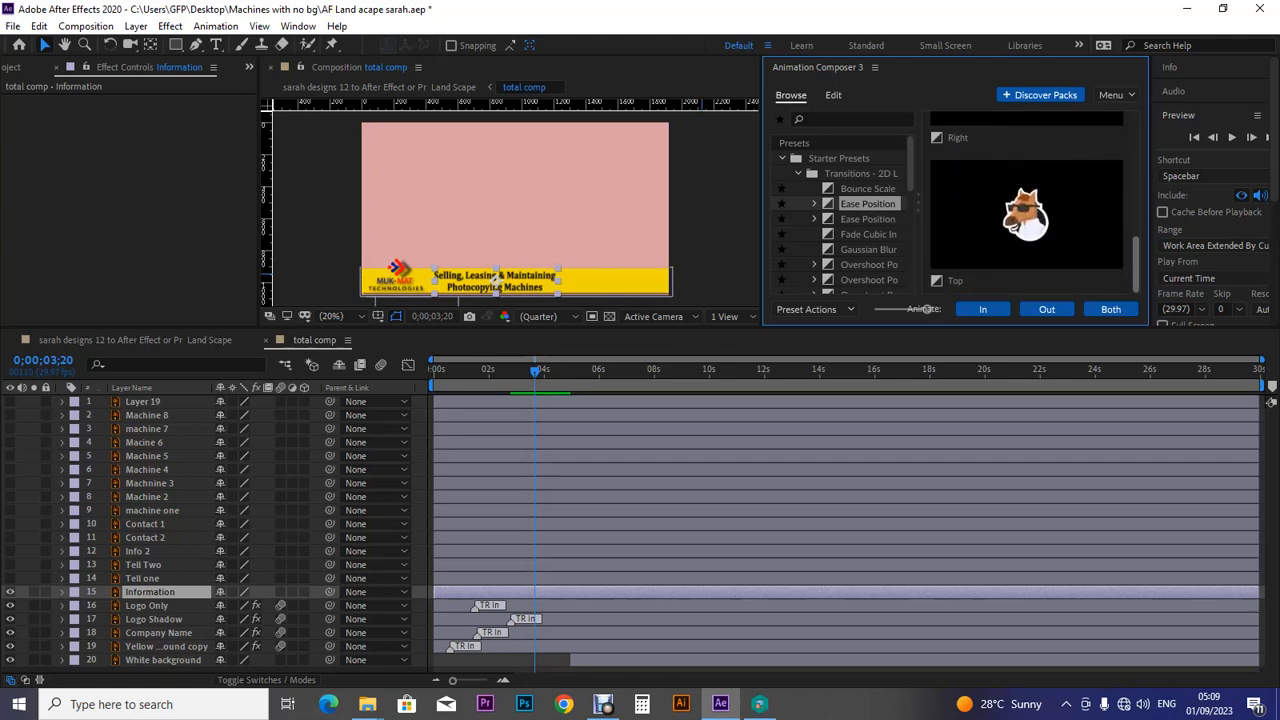
scroll(1027, 200, up, 2)
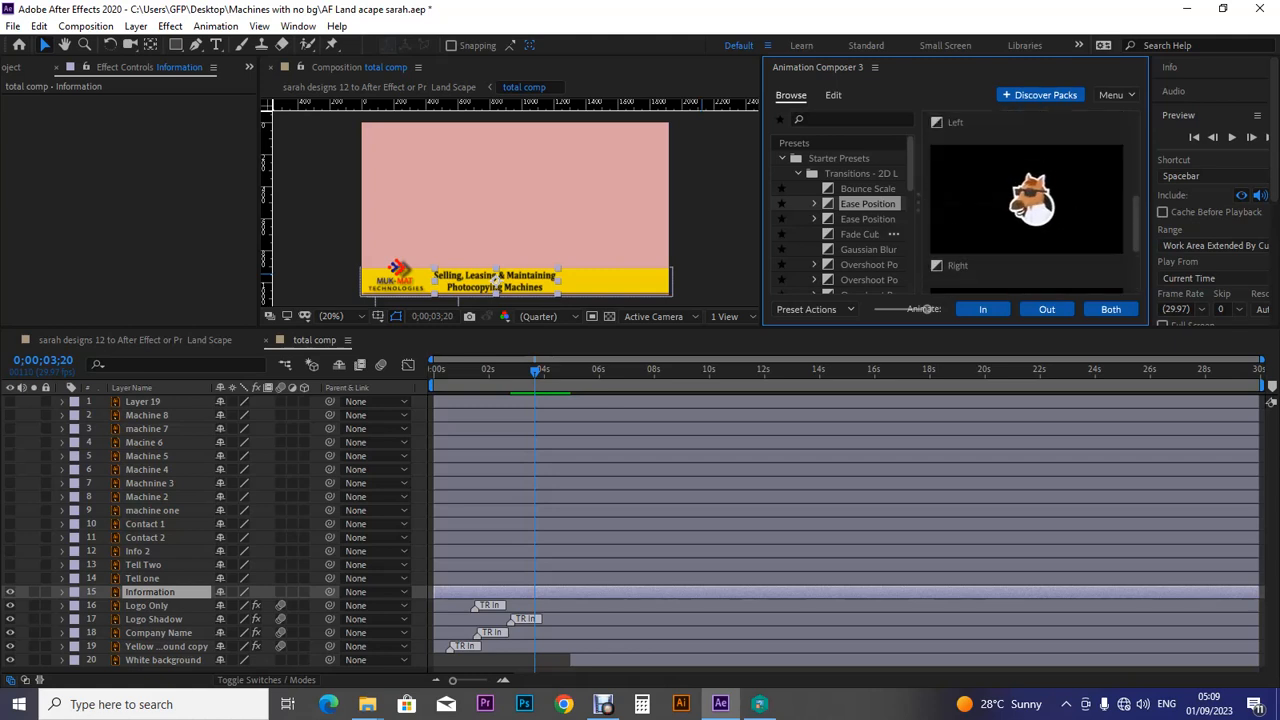
click(868, 218)
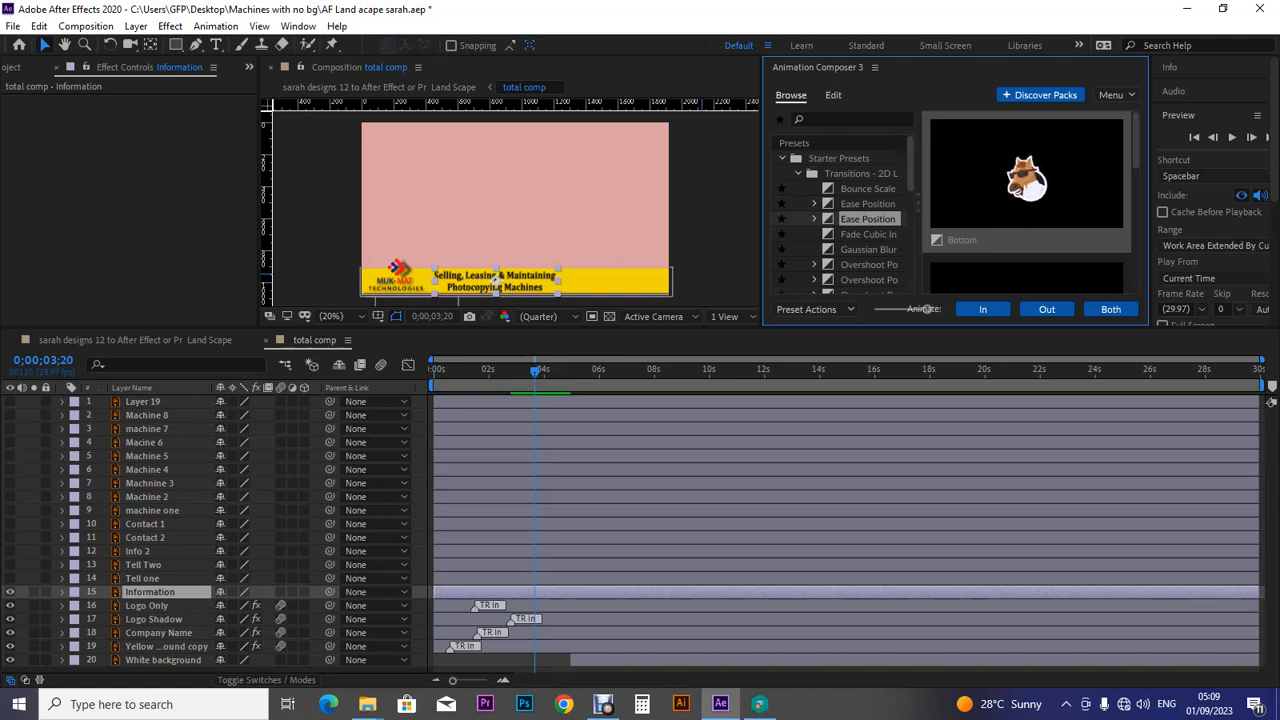
mouse_move(1136, 140)
mouse_down()
mouse_move(1136, 175)
mouse_move(1136, 140)
mouse_up()
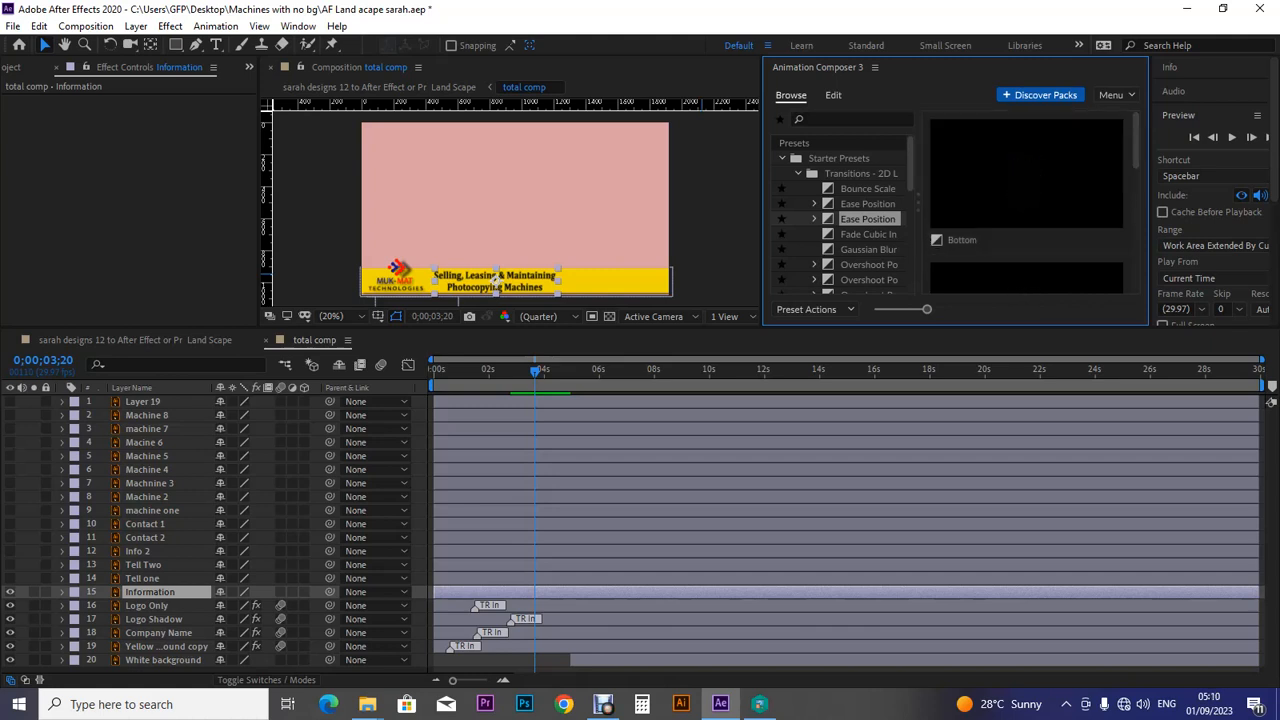
click(1026, 190)
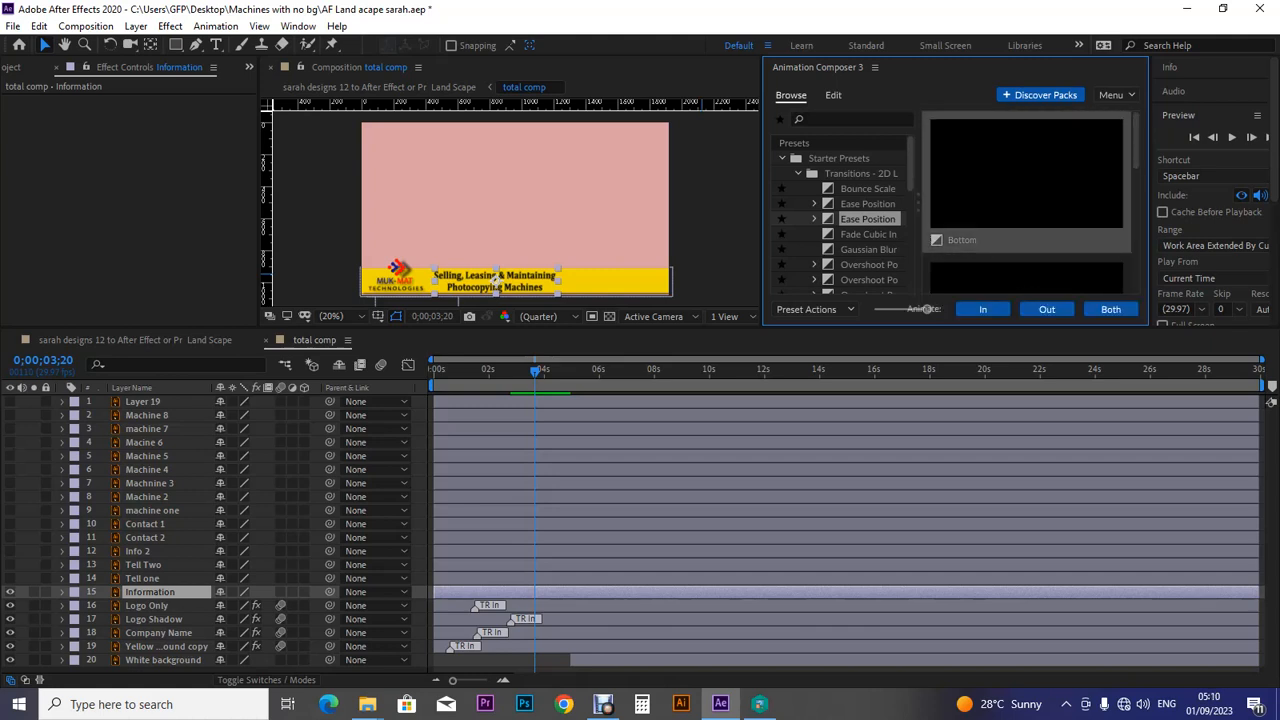
click(983, 309)
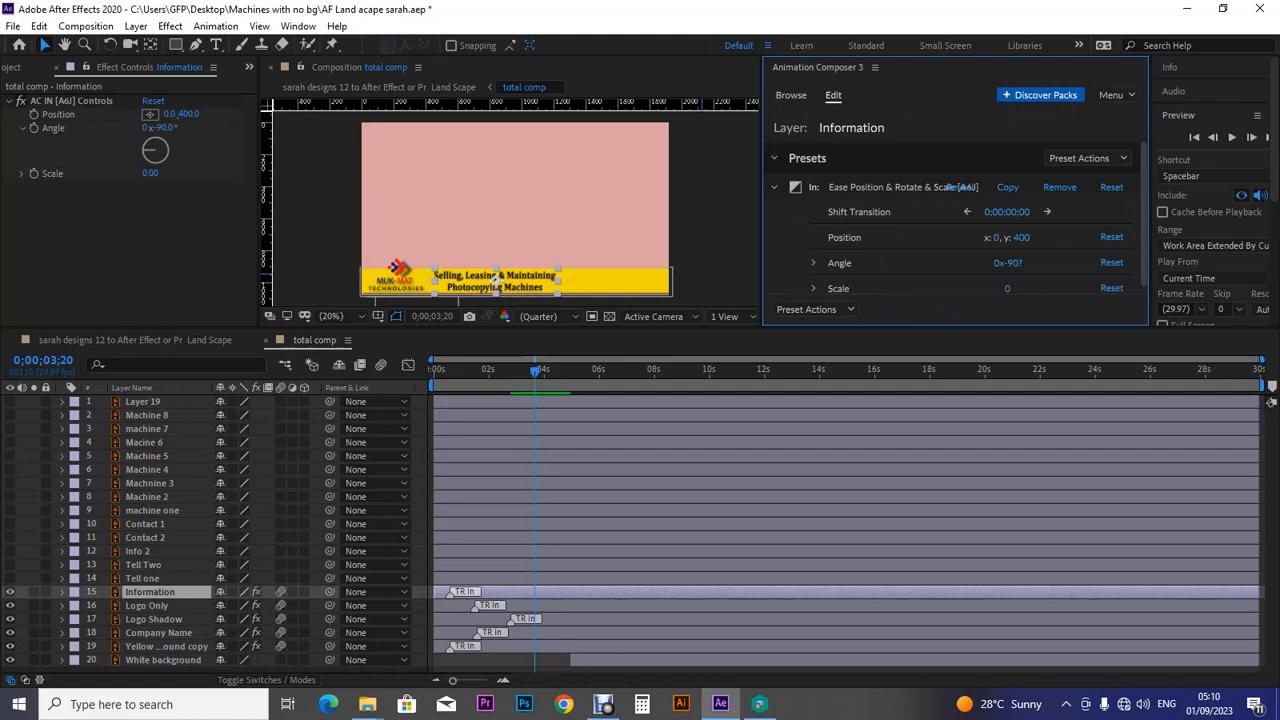
drag(560, 592, 659, 592)
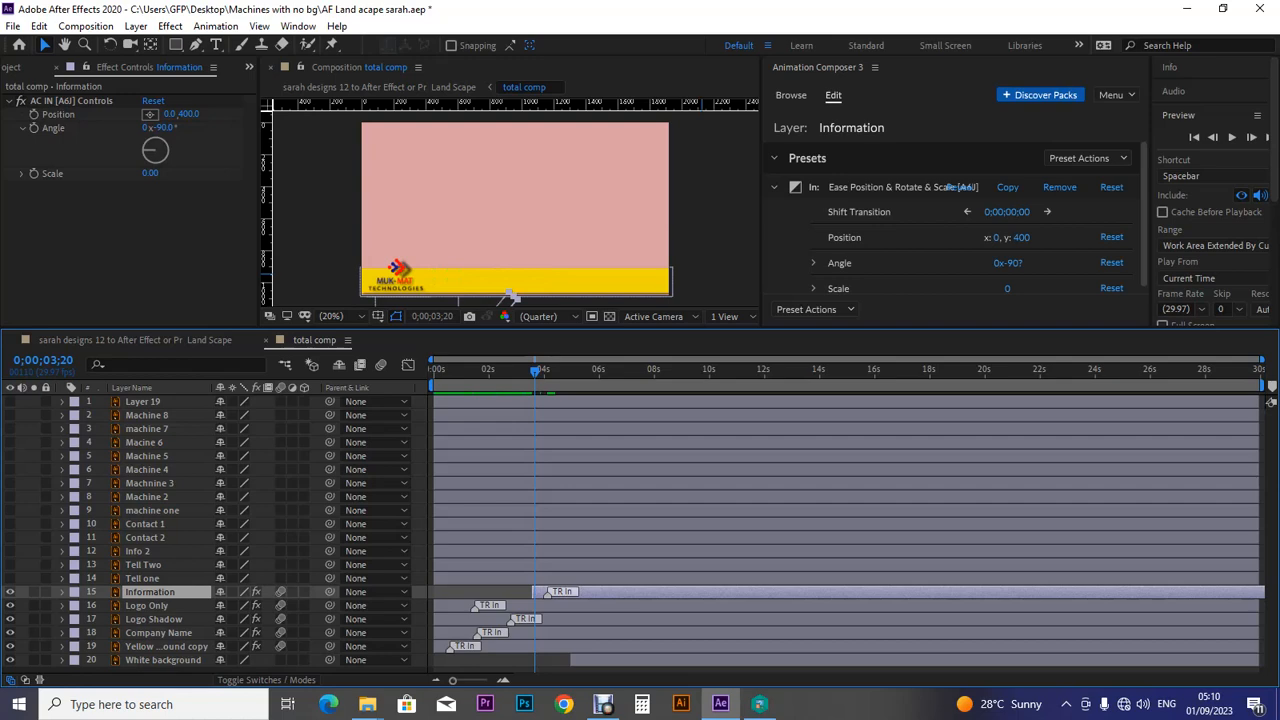
click(39, 25)
click(100, 45)
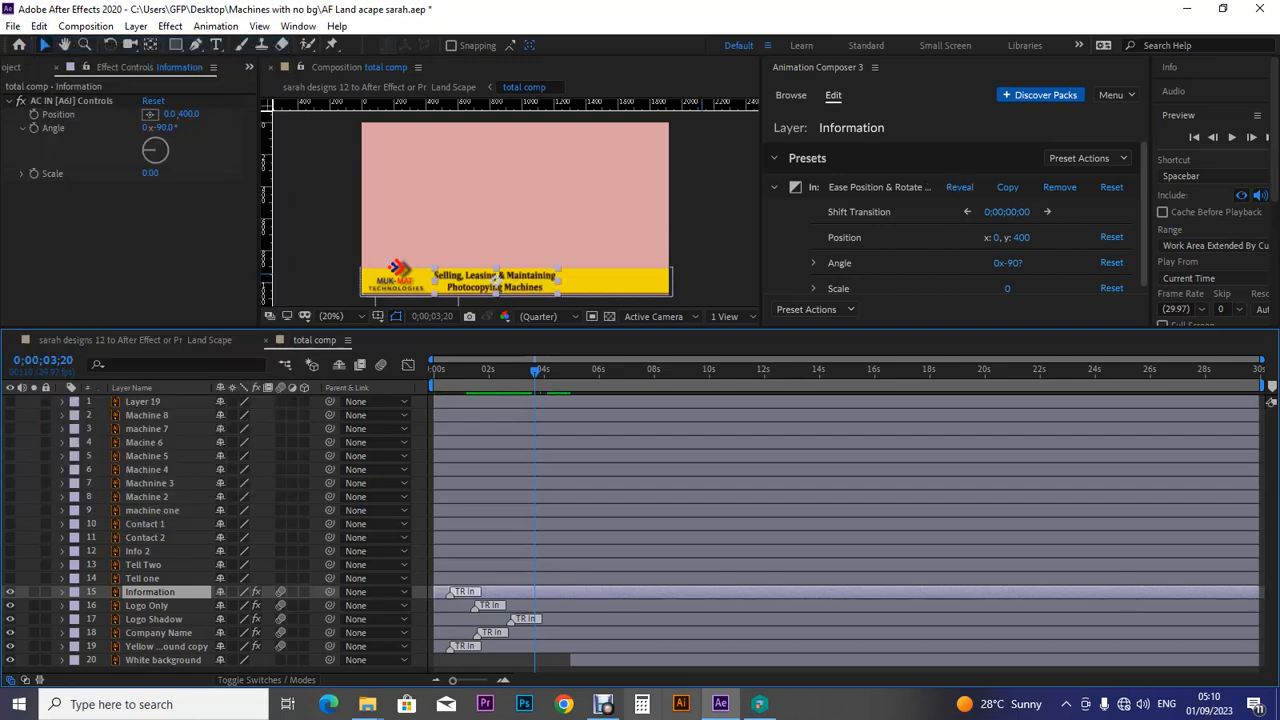
Move the Information layer's In-transition marker to about 3.8 seconds, just after the current-time indicator.
drag(451, 594, 540, 594)
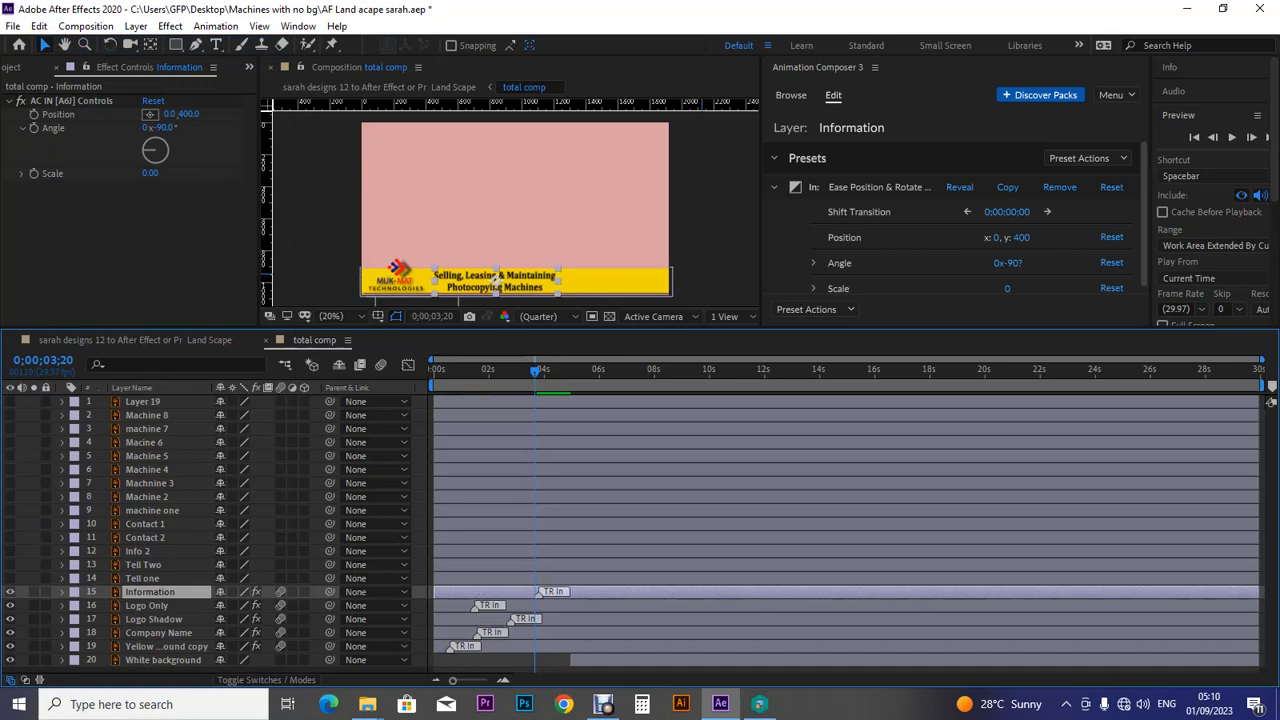
Save the project and preview the total comp from the start to check the Information text's entrance.
drag(535, 371, 433, 371)
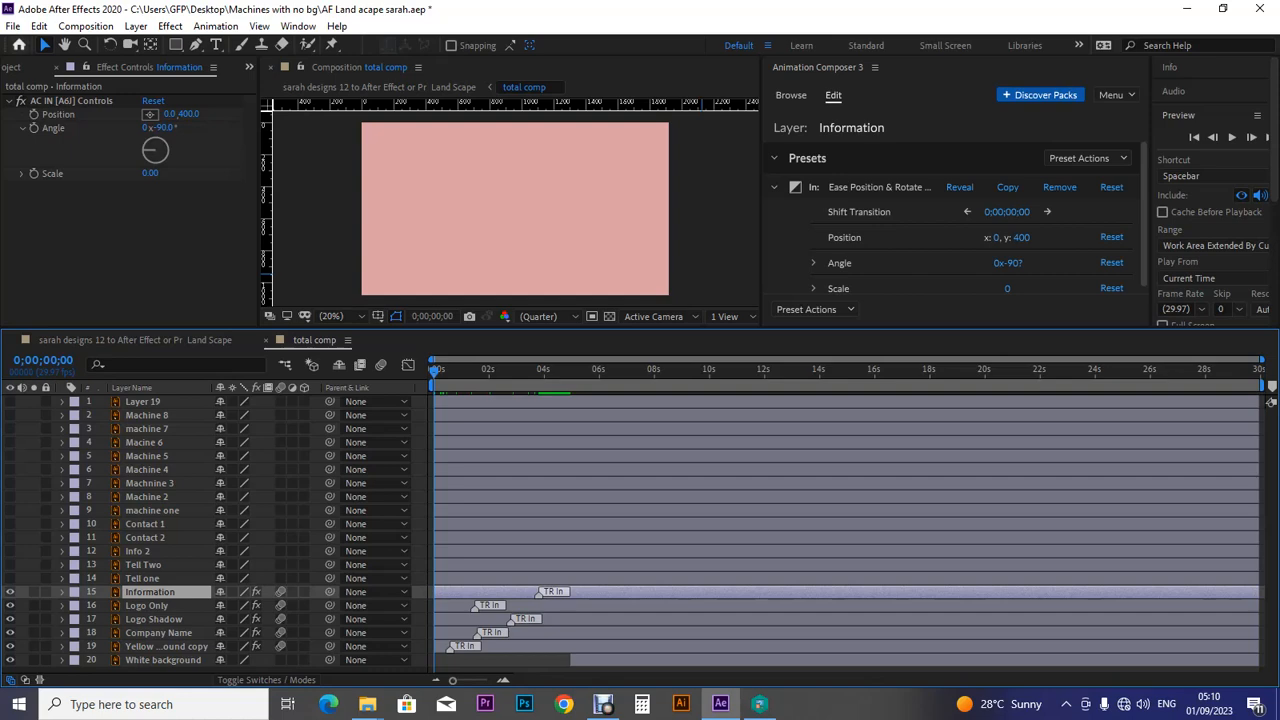
click(13, 25)
click(31, 173)
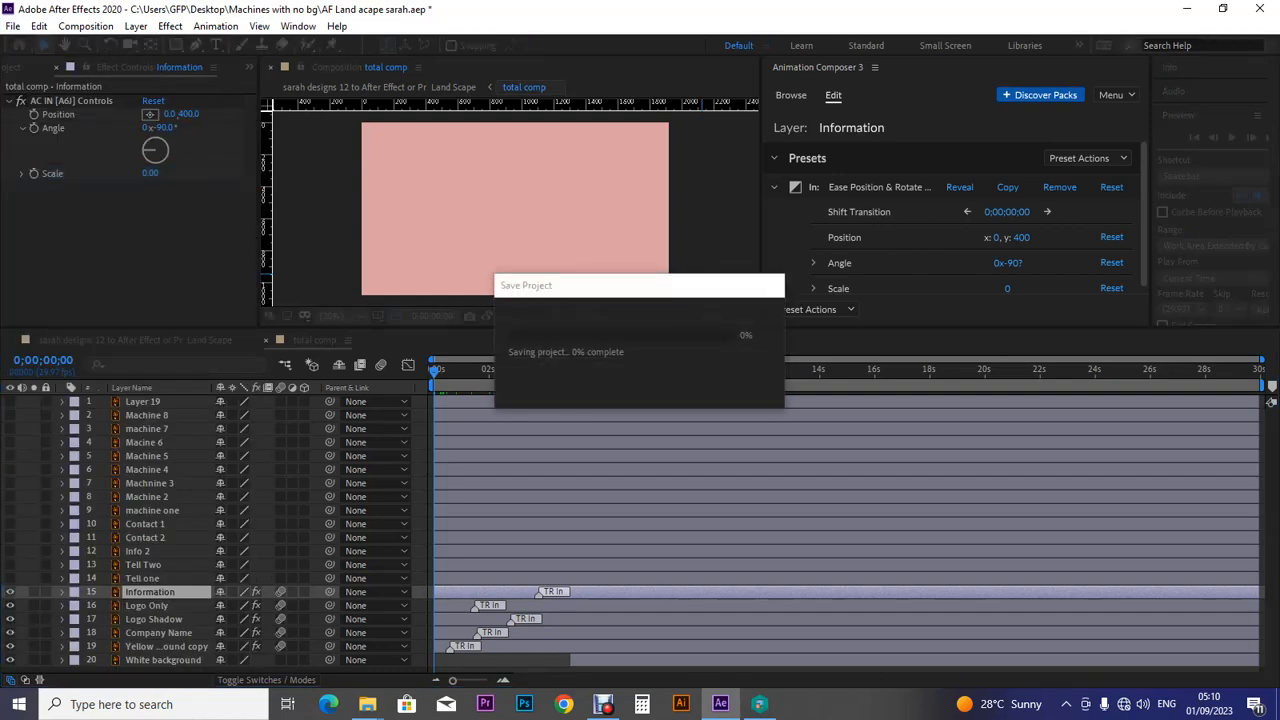
click(1231, 137)
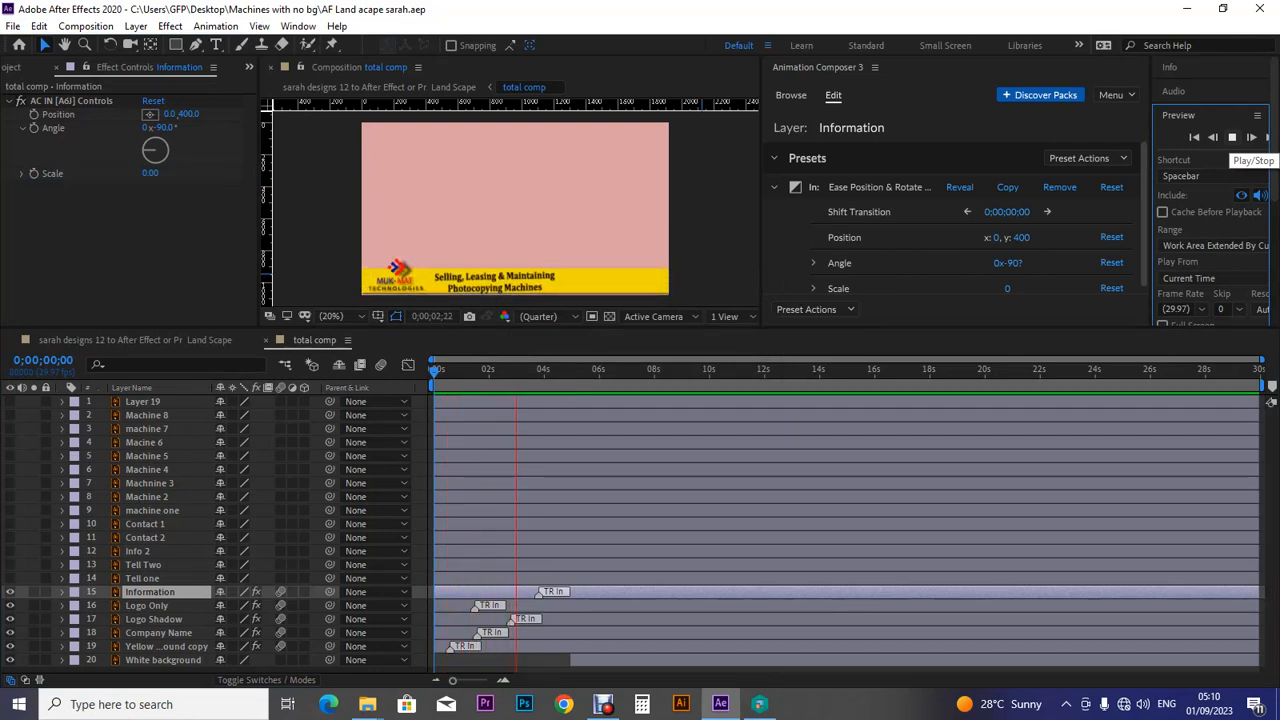
key(space)
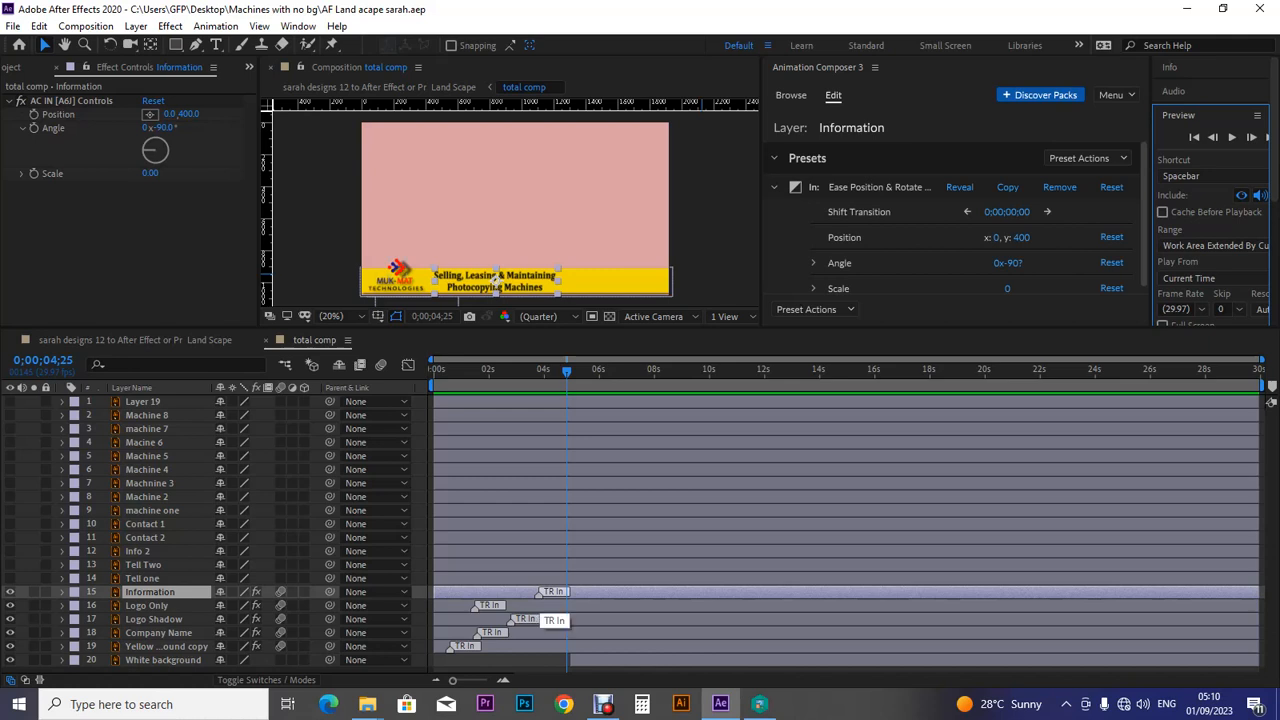
Move the Information layer's In-transition marker to about 3.4 seconds and replay the comp from the start to check the timing.
drag(538, 593, 524, 593)
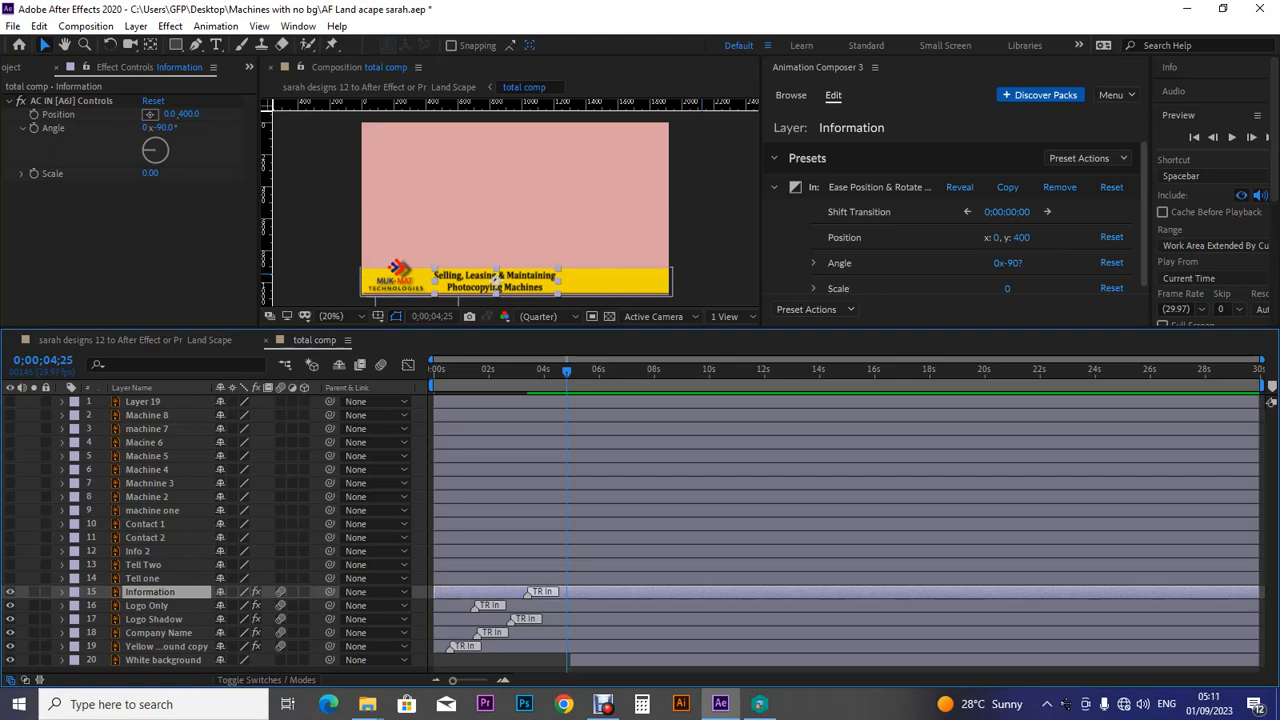
click(1194, 137)
key(space)
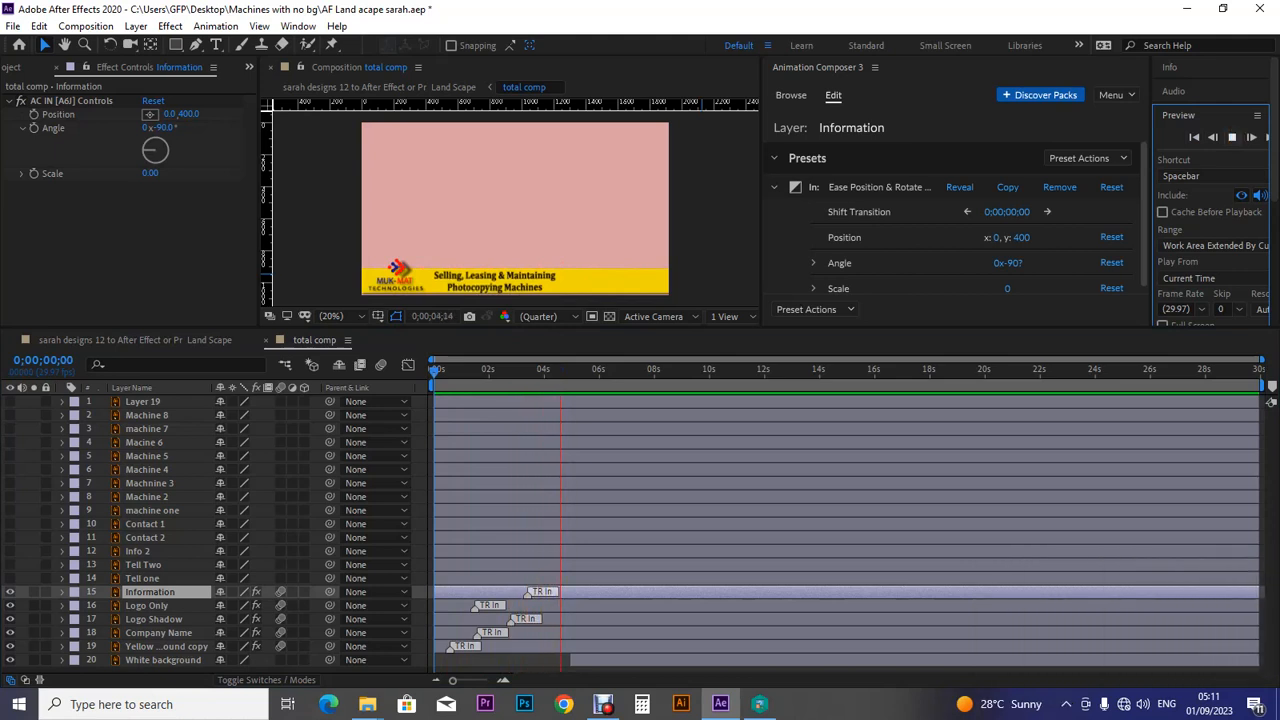
key(space)
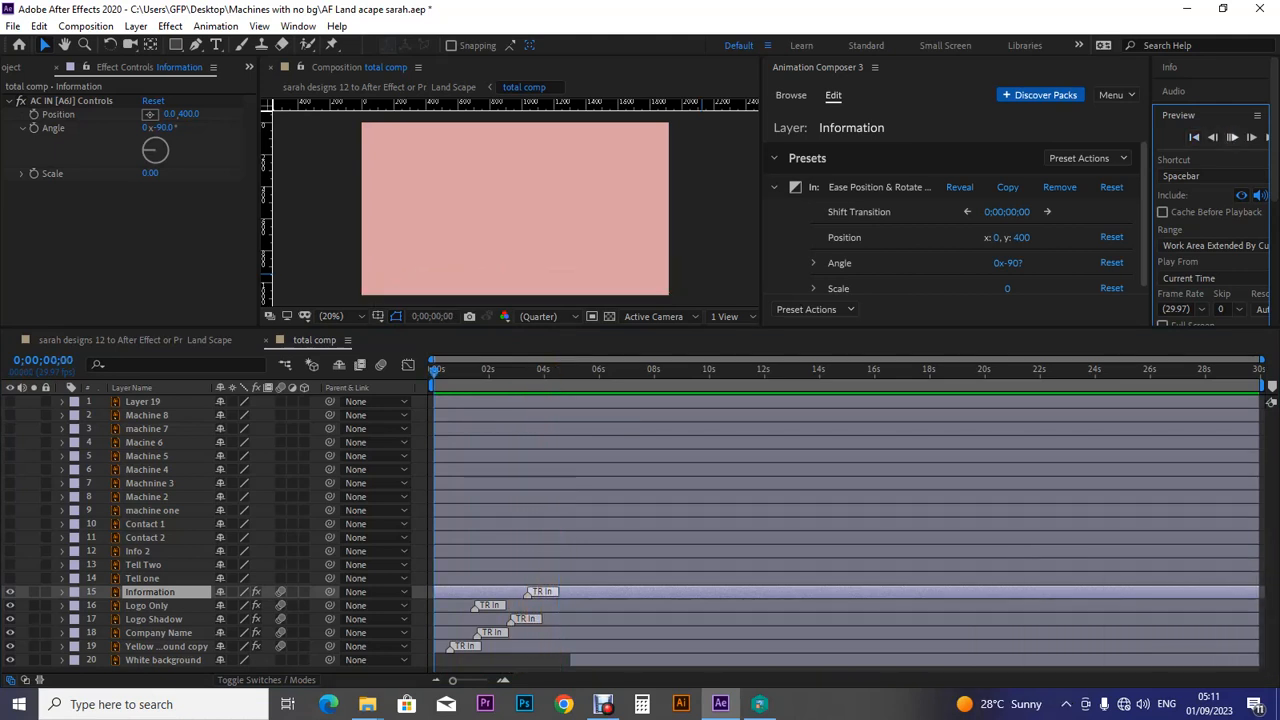
click(1232, 137)
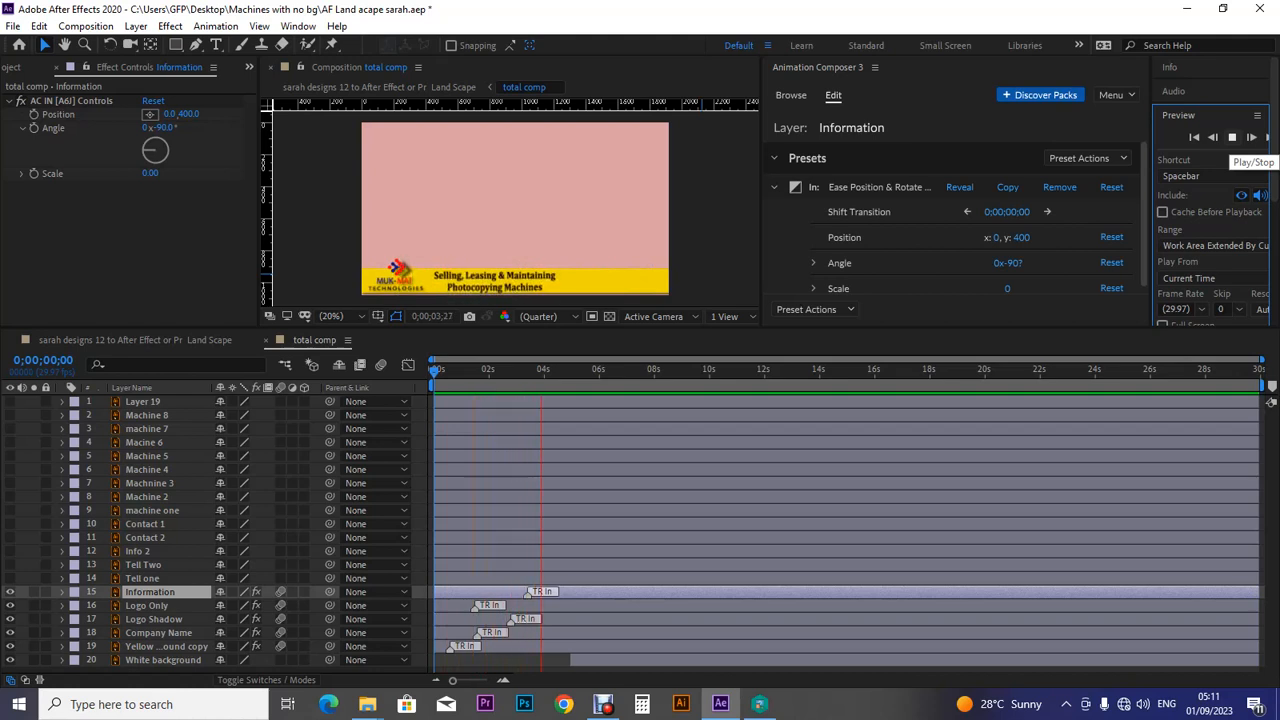
click(1232, 137)
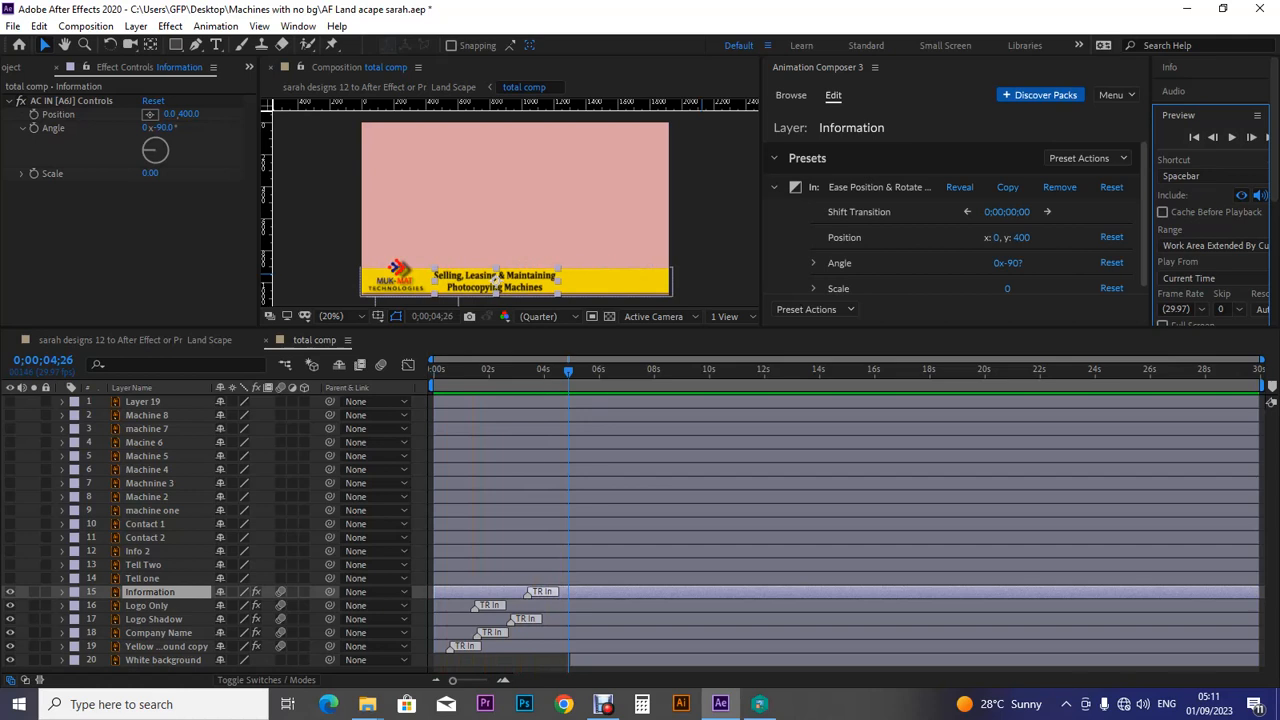
Step the current time back to 0;00;04;02 and select the Tell one layer.
click(142, 578)
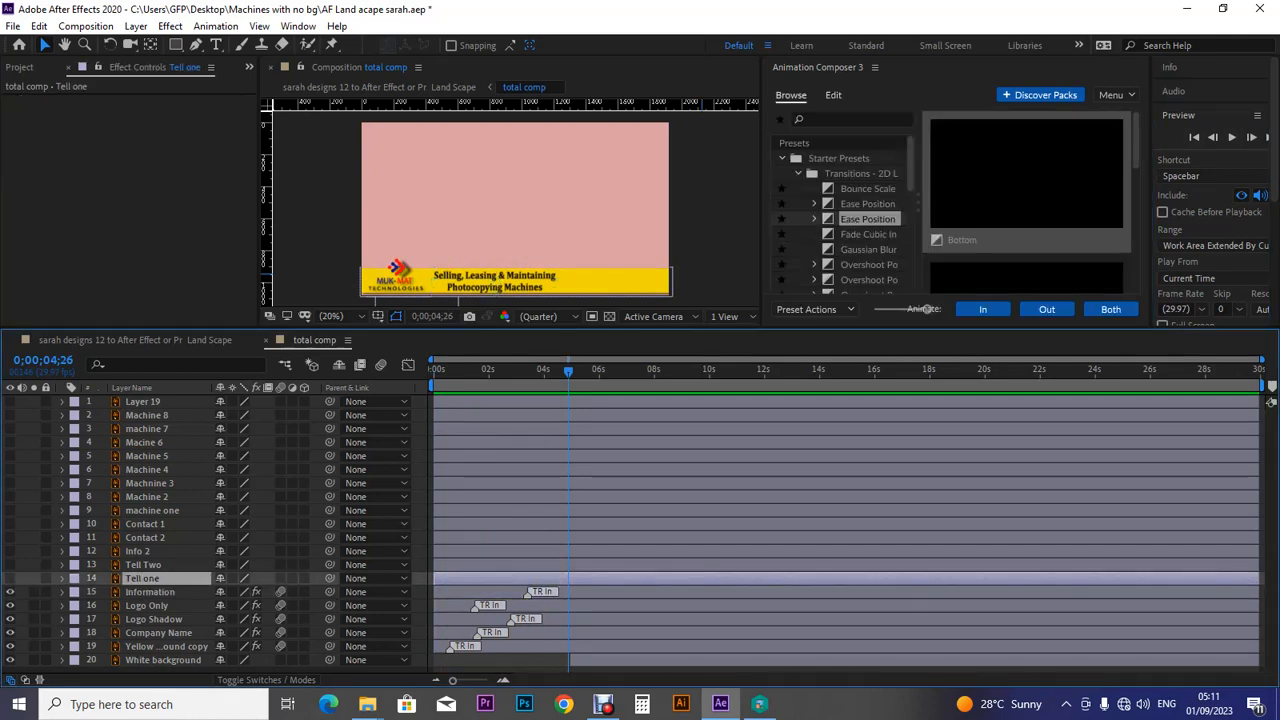
key(Page_Up)
key(Page_Up)
key(Page_Up)
key(Page_Up)
key(Page_Up)
key(Page_Up)
key(Page_Up)
key(Page_Up)
key(Page_Up)
key(Page_Up)
key(Page_Up)
key(Page_Up)
key(Page_Up)
key(Page_Up)
key(Page_Up)
key(Page_Up)
key(Page_Up)
key(Page_Up)
key(Page_Up)
key(Page_Up)
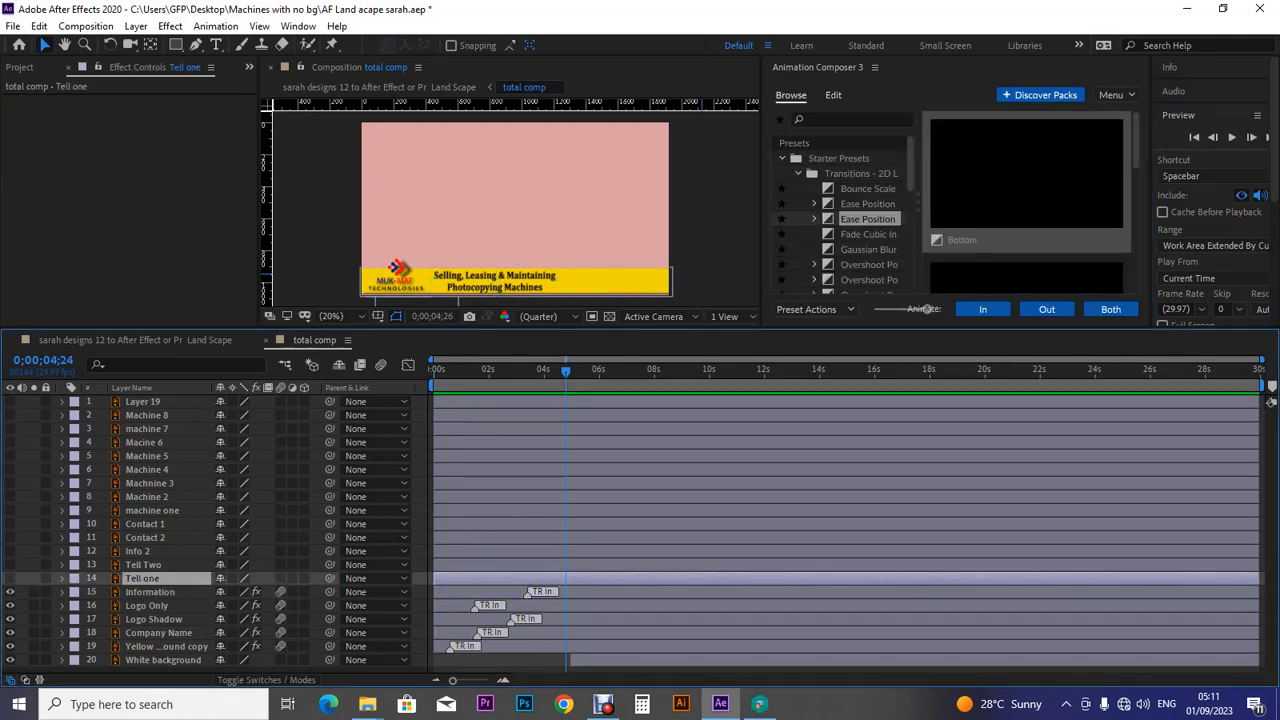
key(Page_Up)
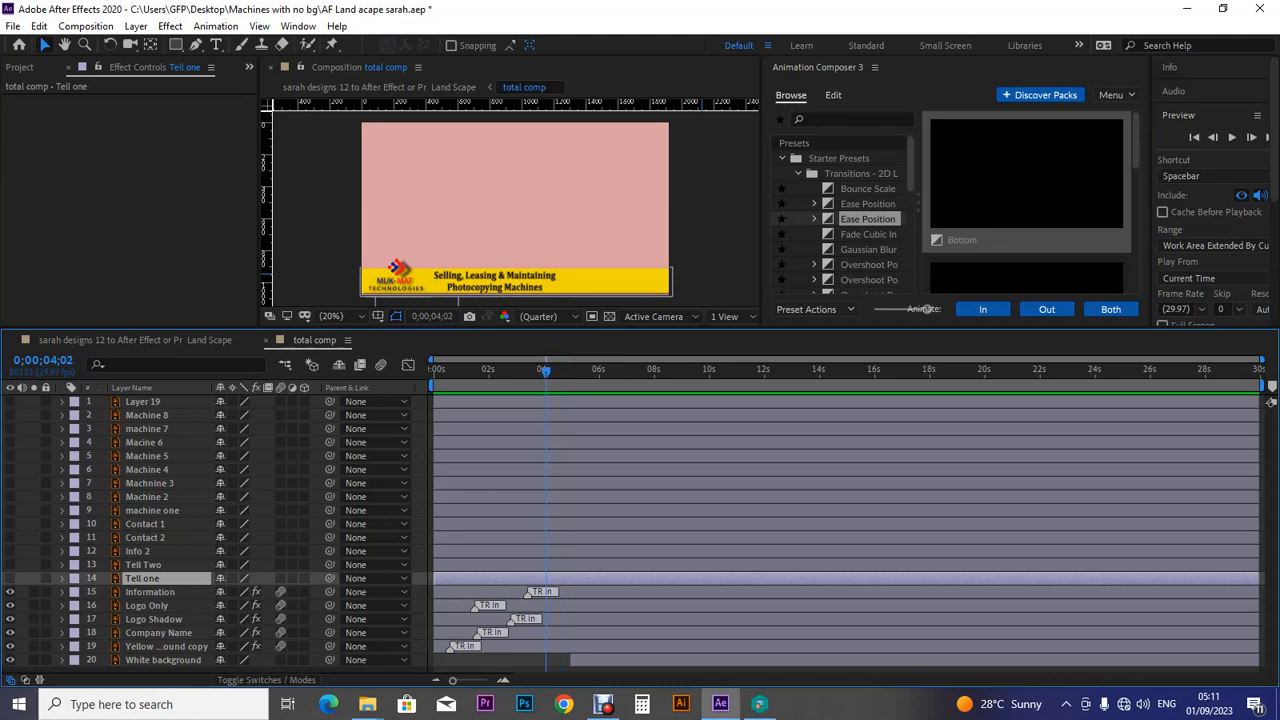
click(143, 565)
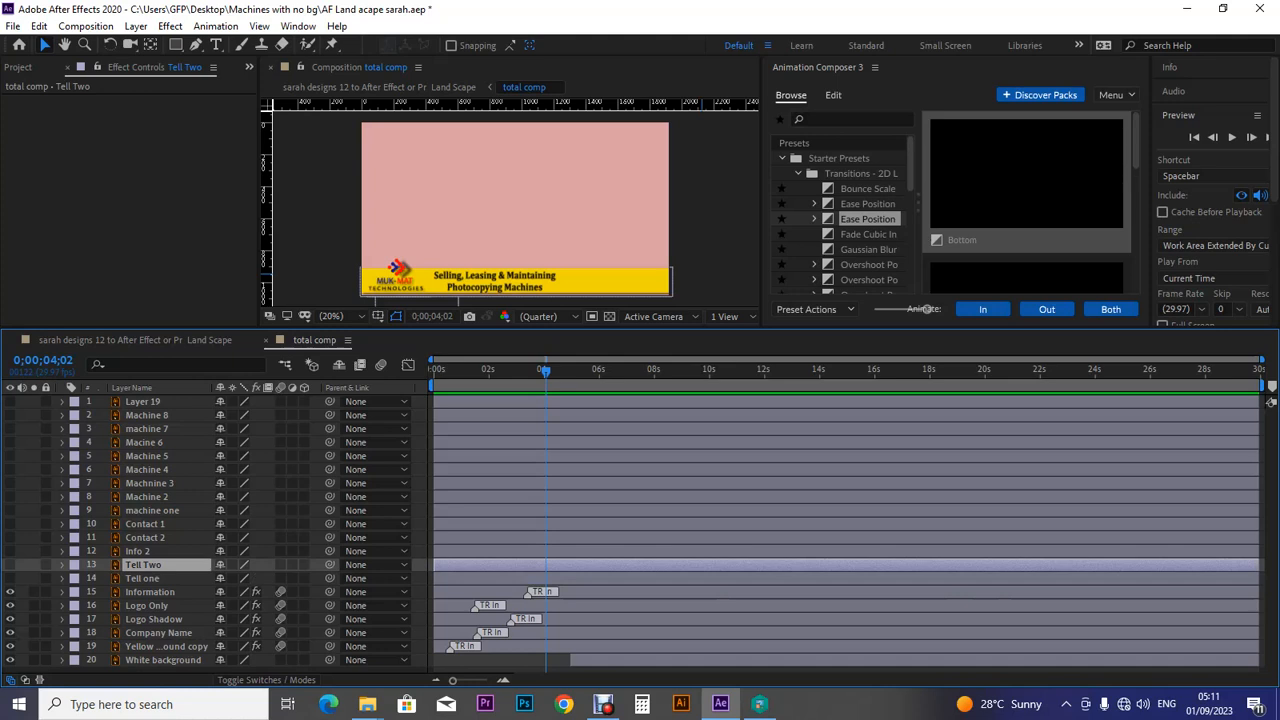
click(143, 578)
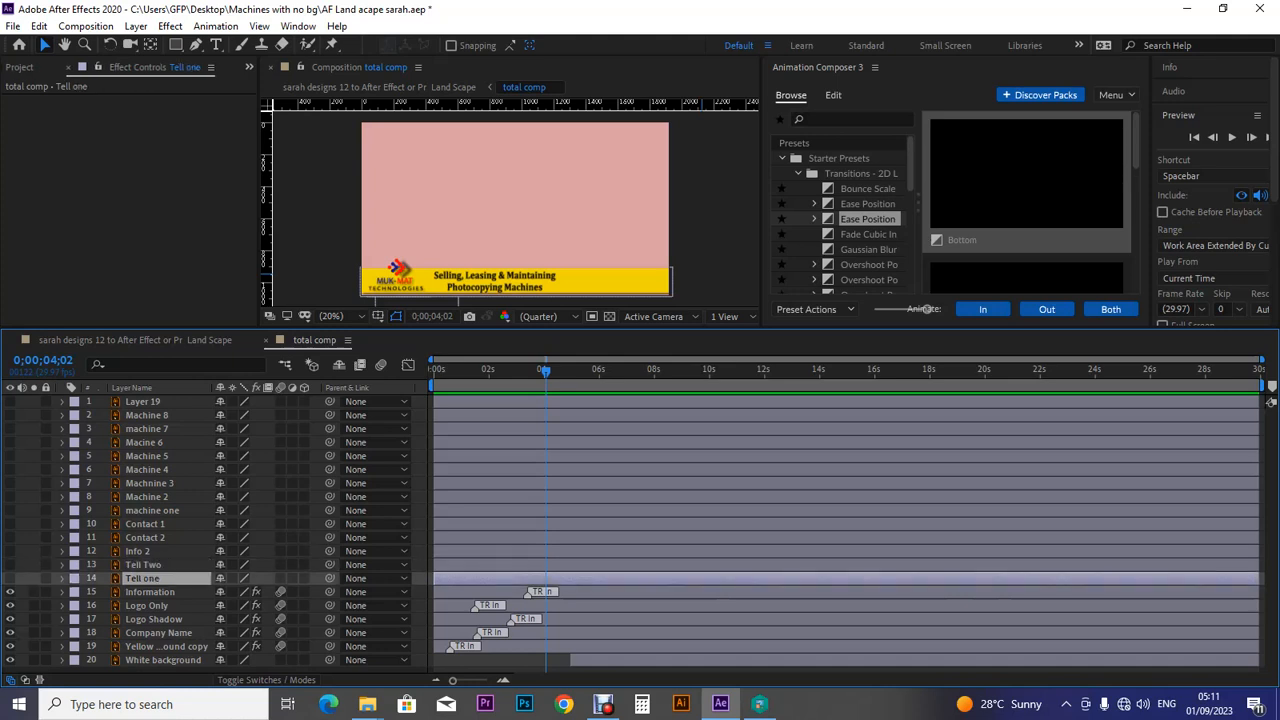
Compare the previews of the Gaussian Blur and Overshoot transition presets, including the Bottom, Left, Right and Top variants, for the Tell one layer.
click(1026, 178)
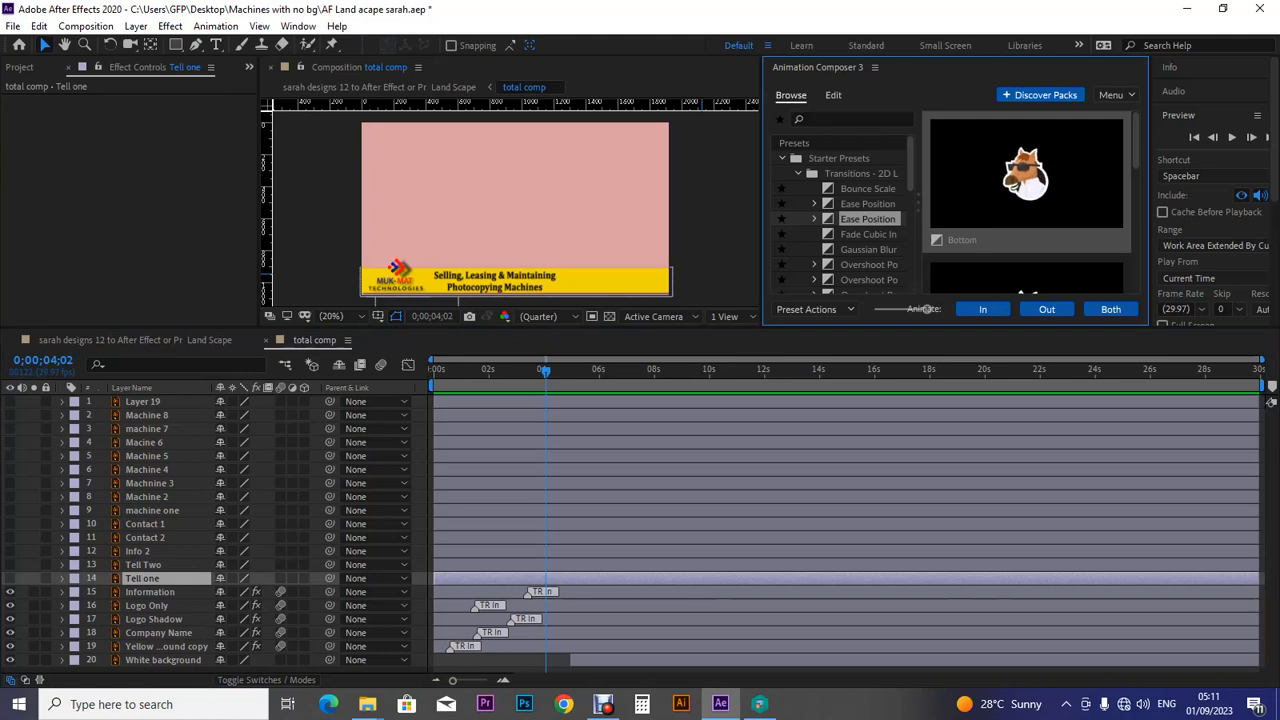
click(868, 279)
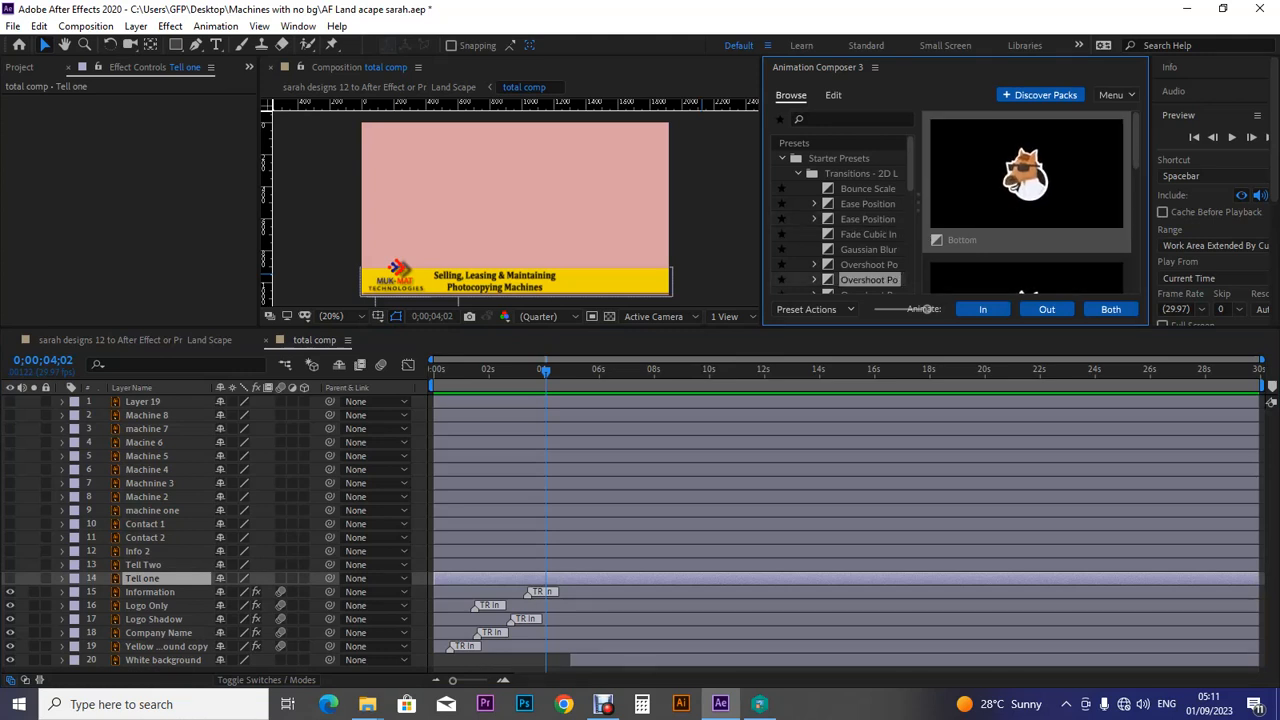
click(868, 265)
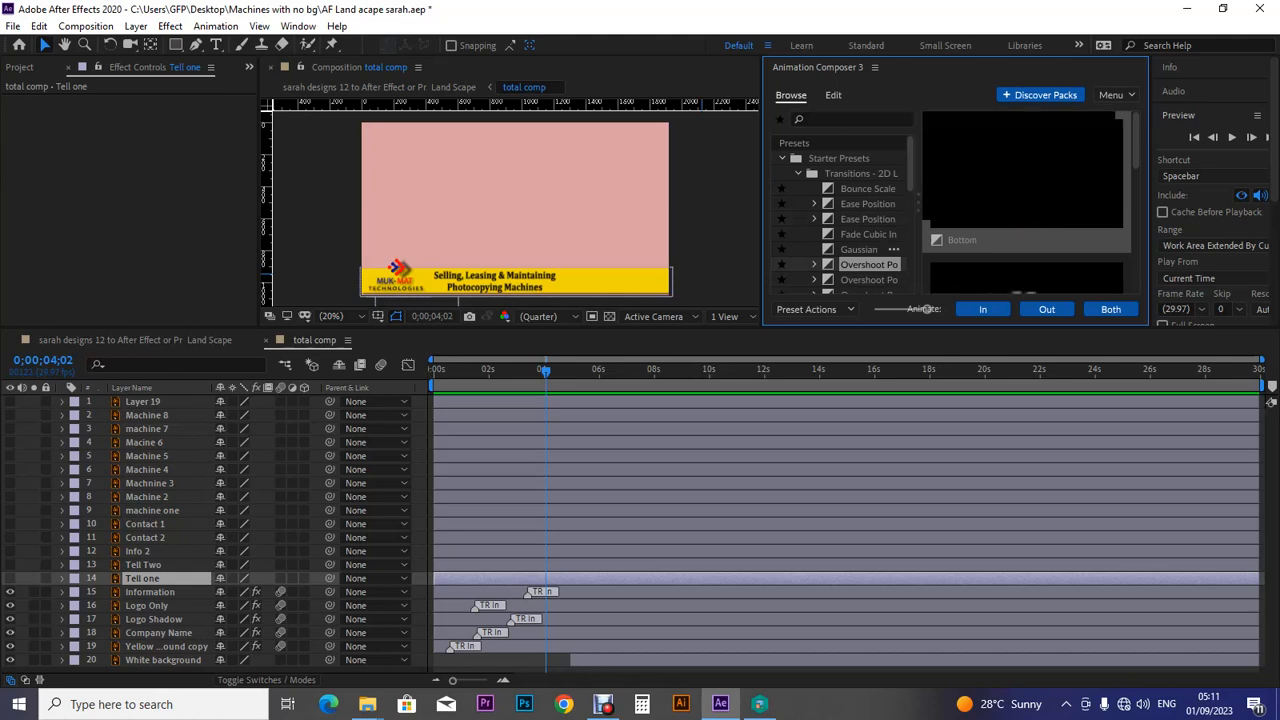
click(862, 250)
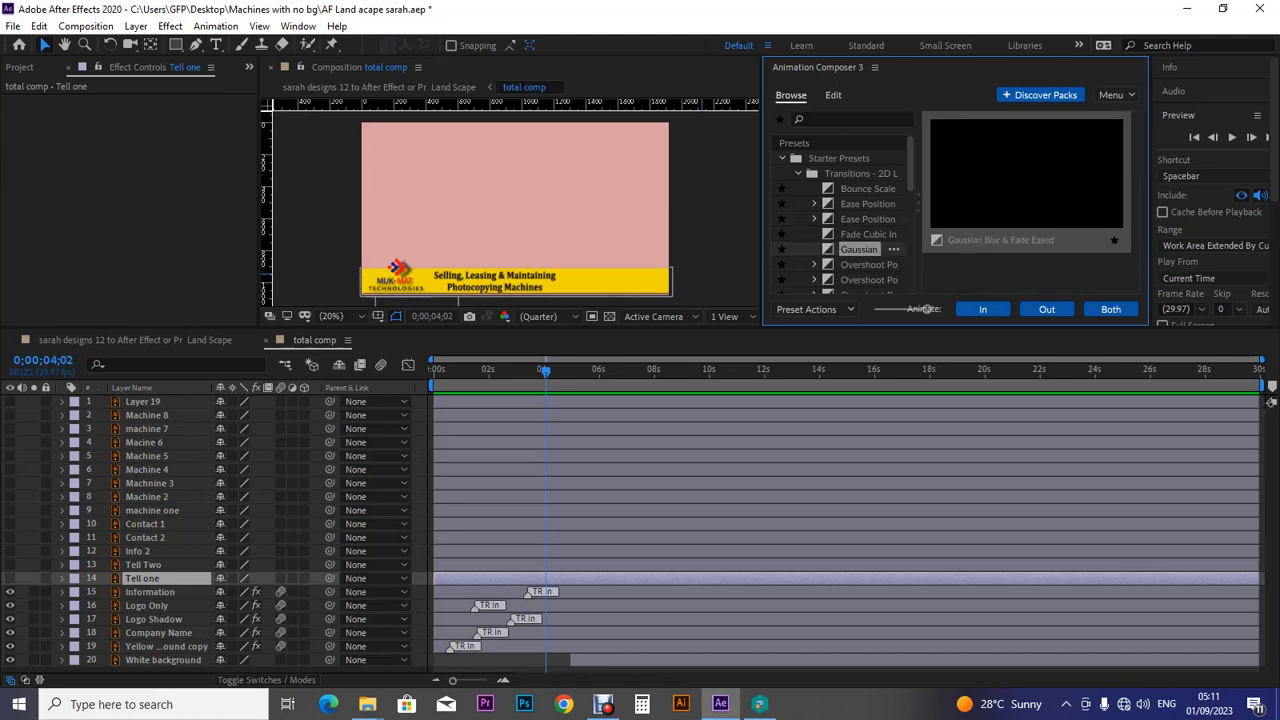
click(866, 265)
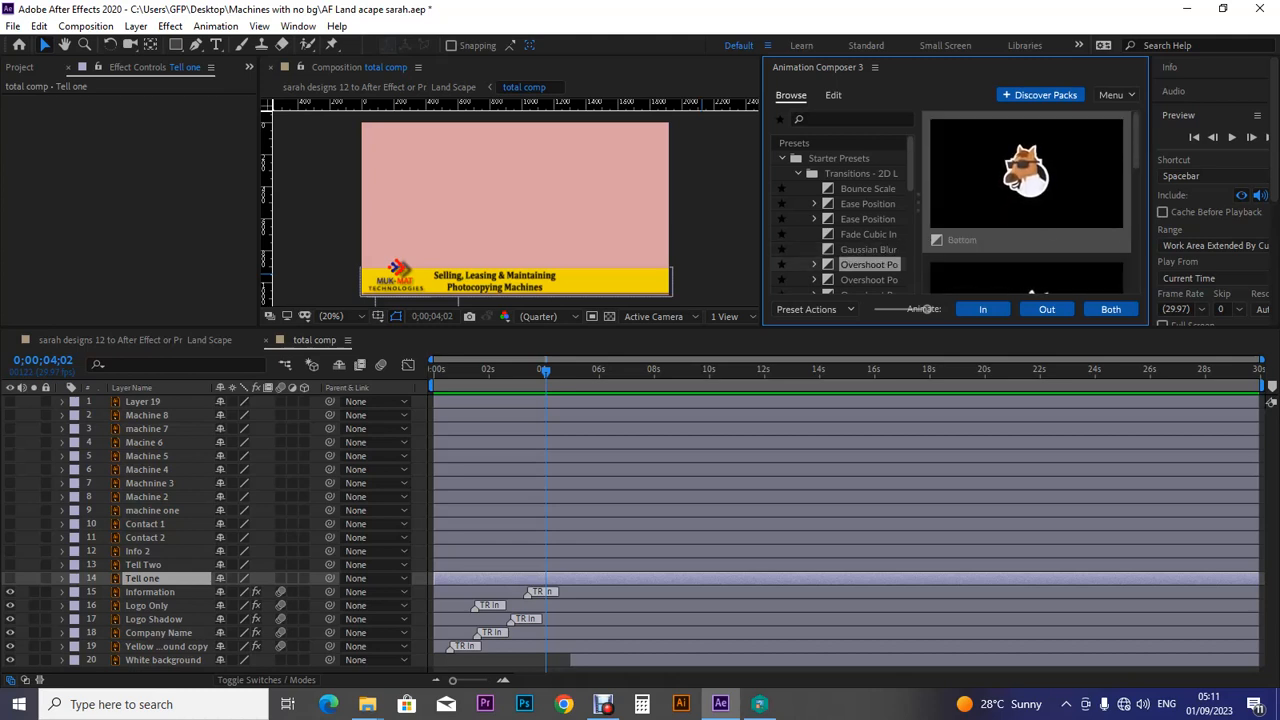
click(868, 280)
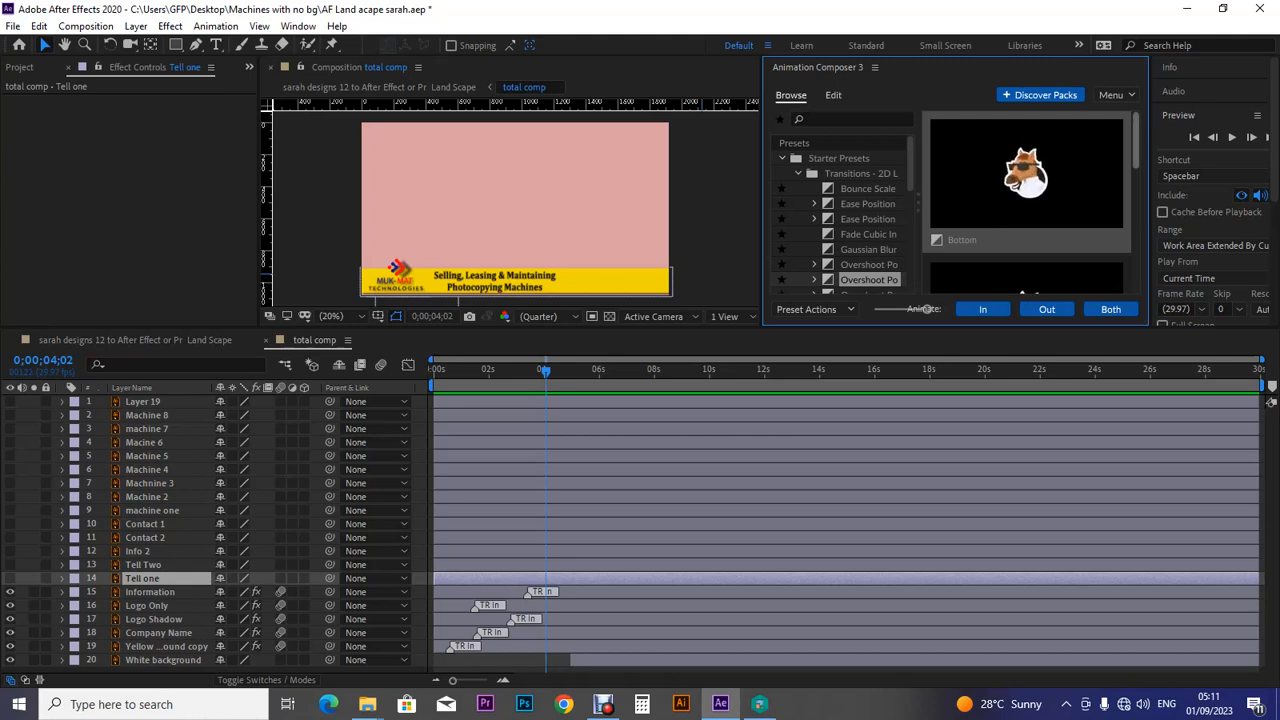
scroll(1030, 200, down, 2)
scroll(1030, 200, down, 1)
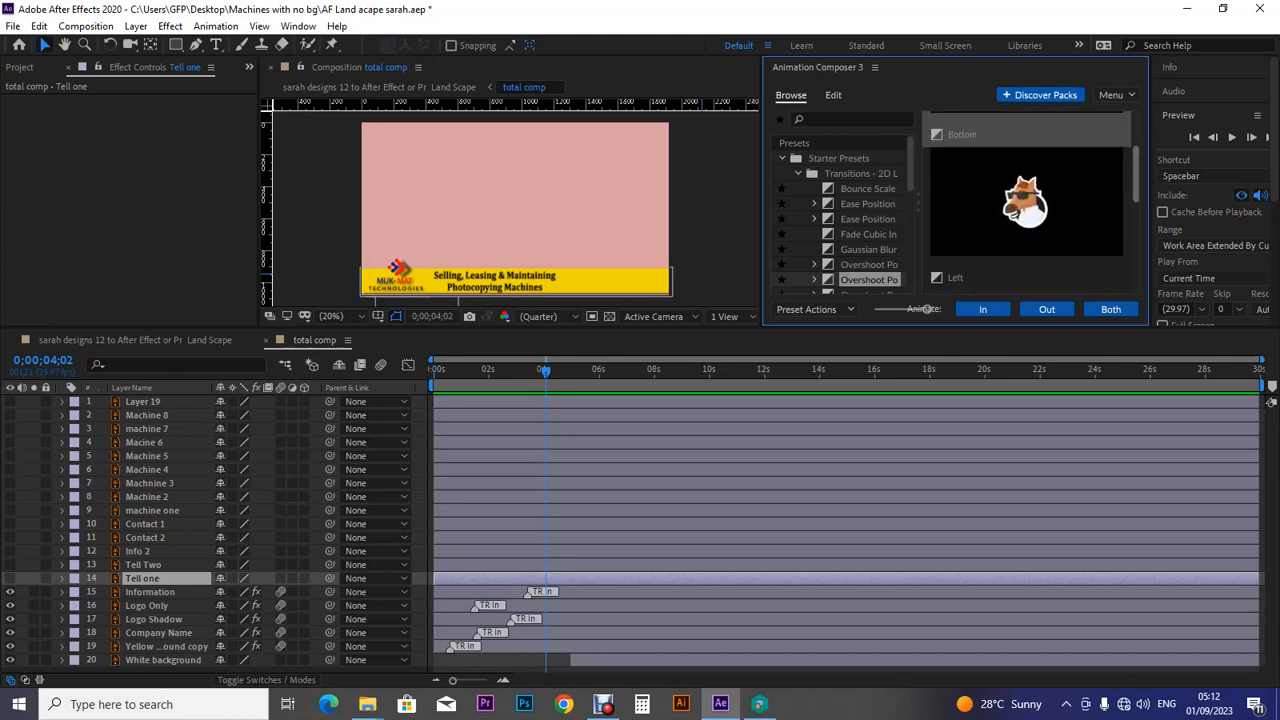
scroll(1030, 200, up, 2)
scroll(1030, 200, down, 1)
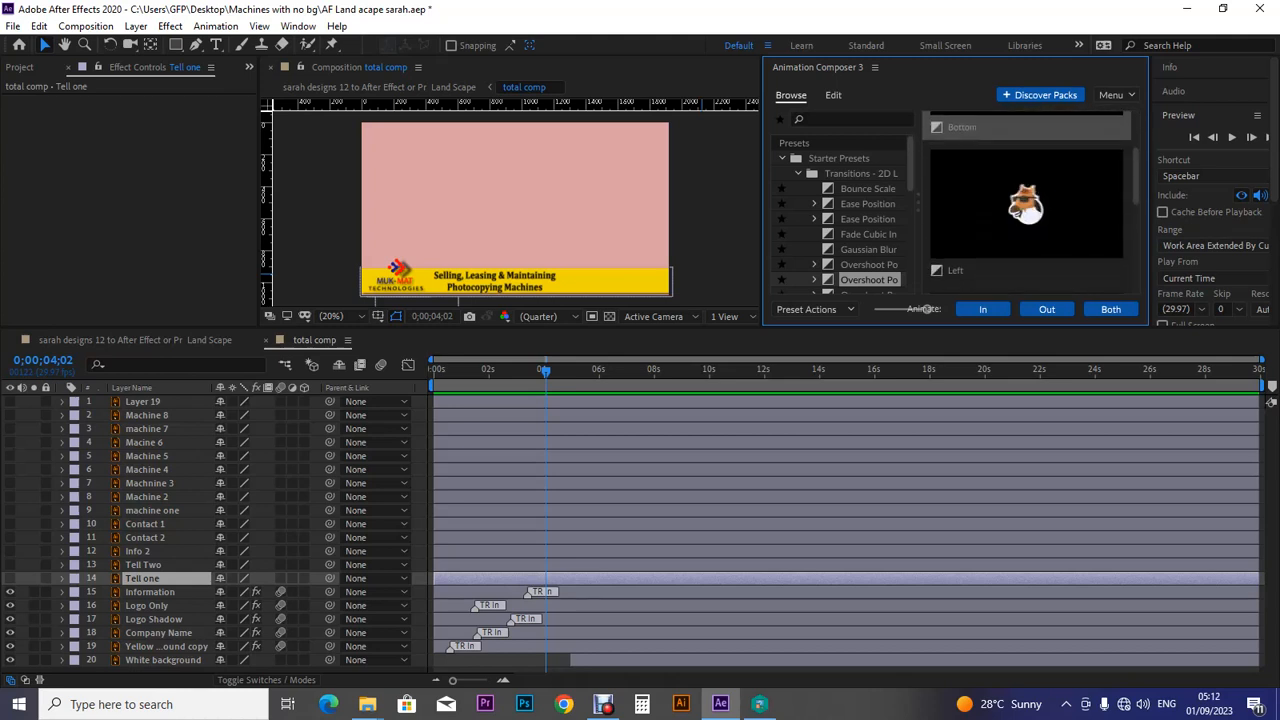
scroll(1030, 200, down, 1)
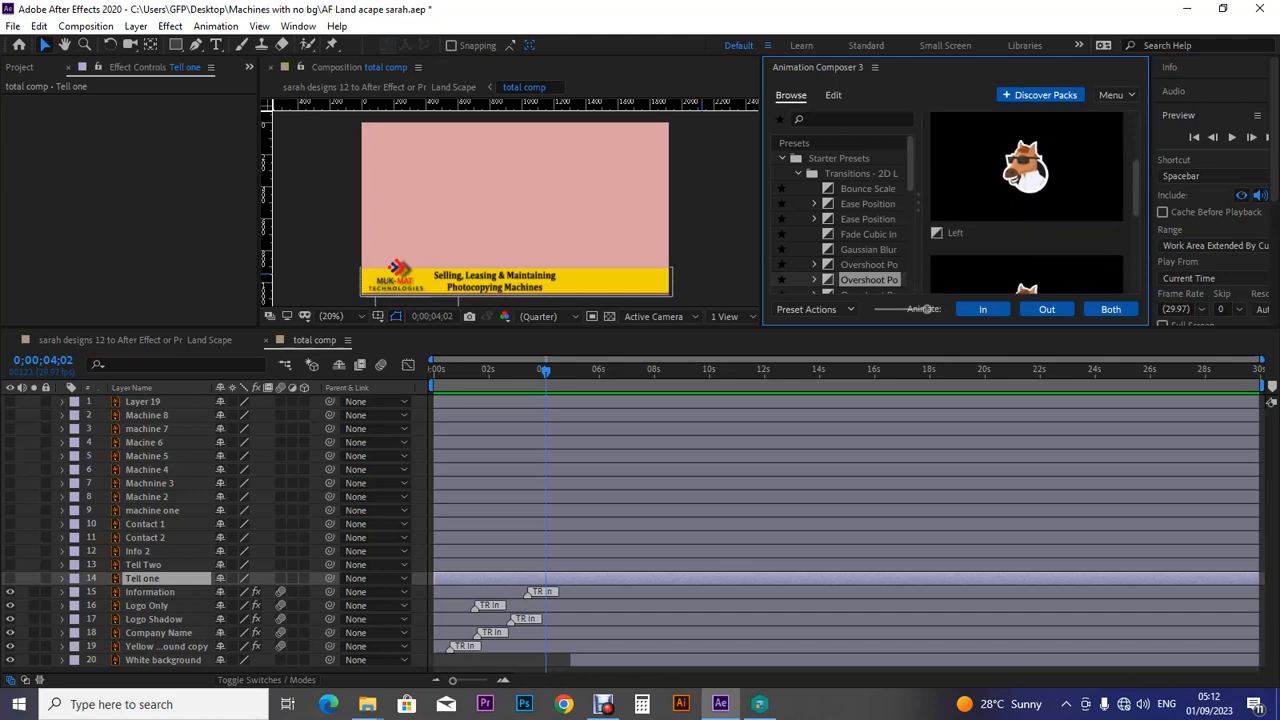
scroll(1027, 200, down, 1)
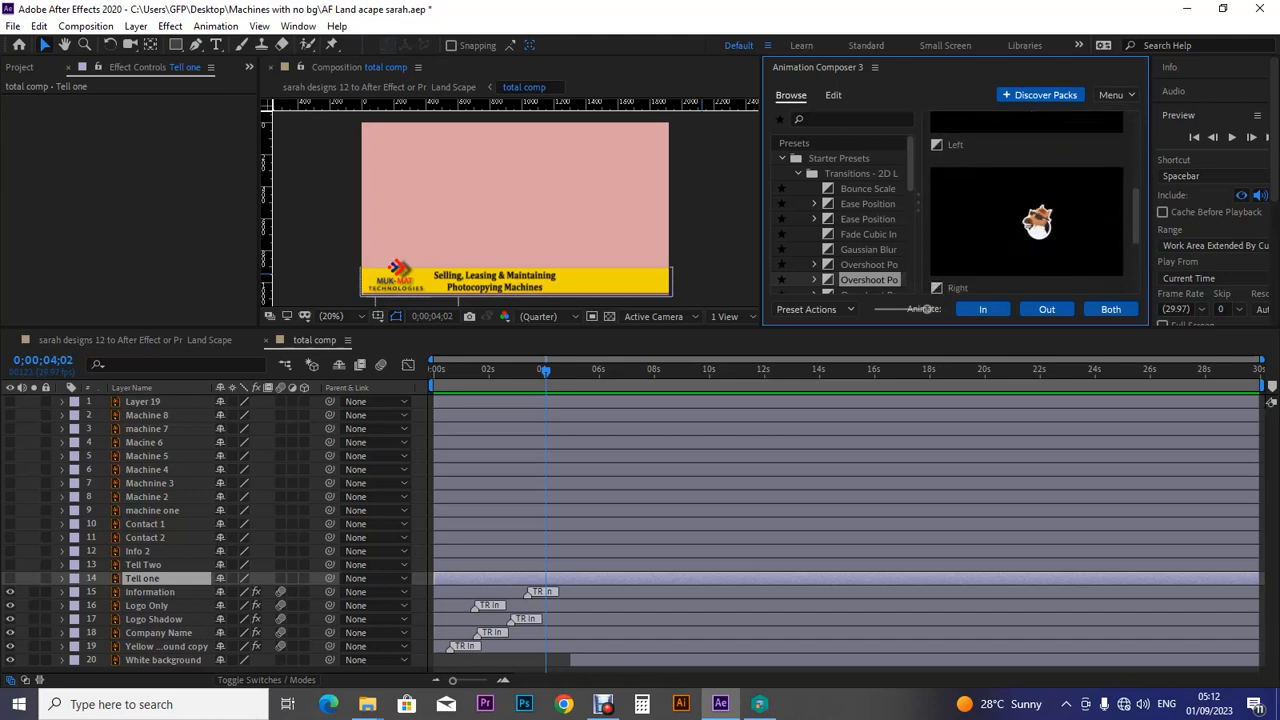
scroll(1027, 200, down, 1)
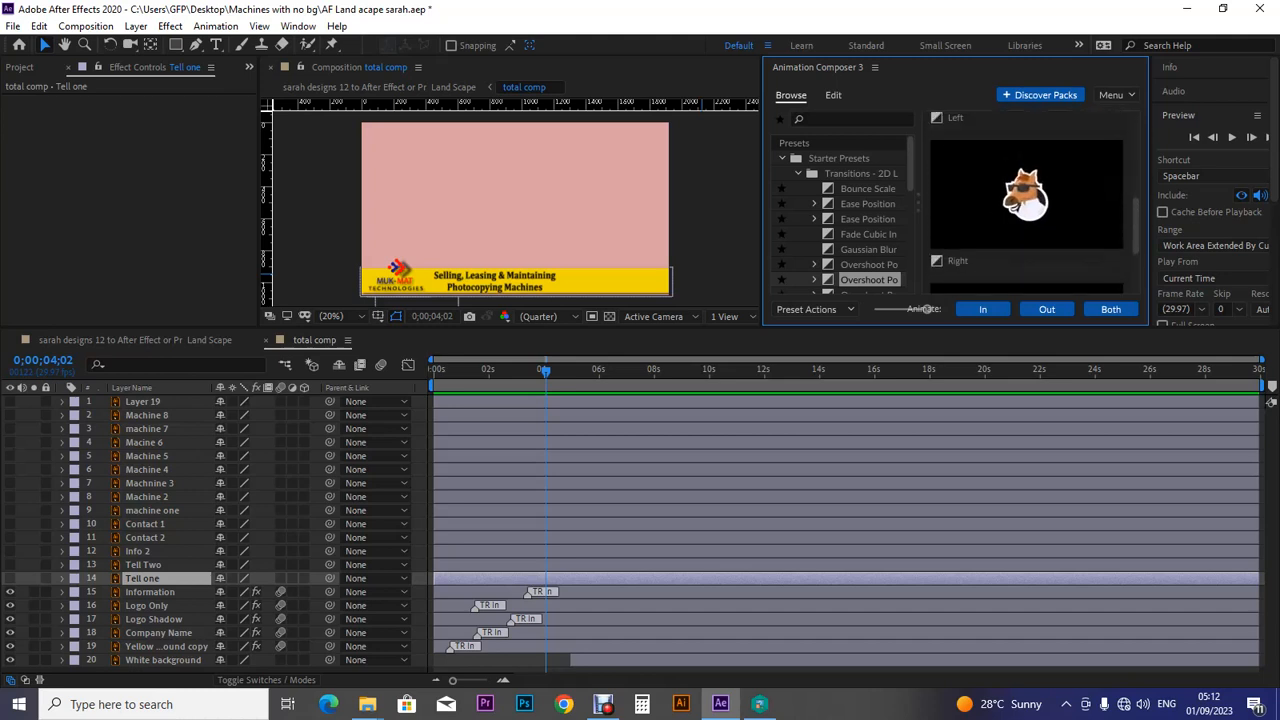
scroll(1027, 200, down, 1)
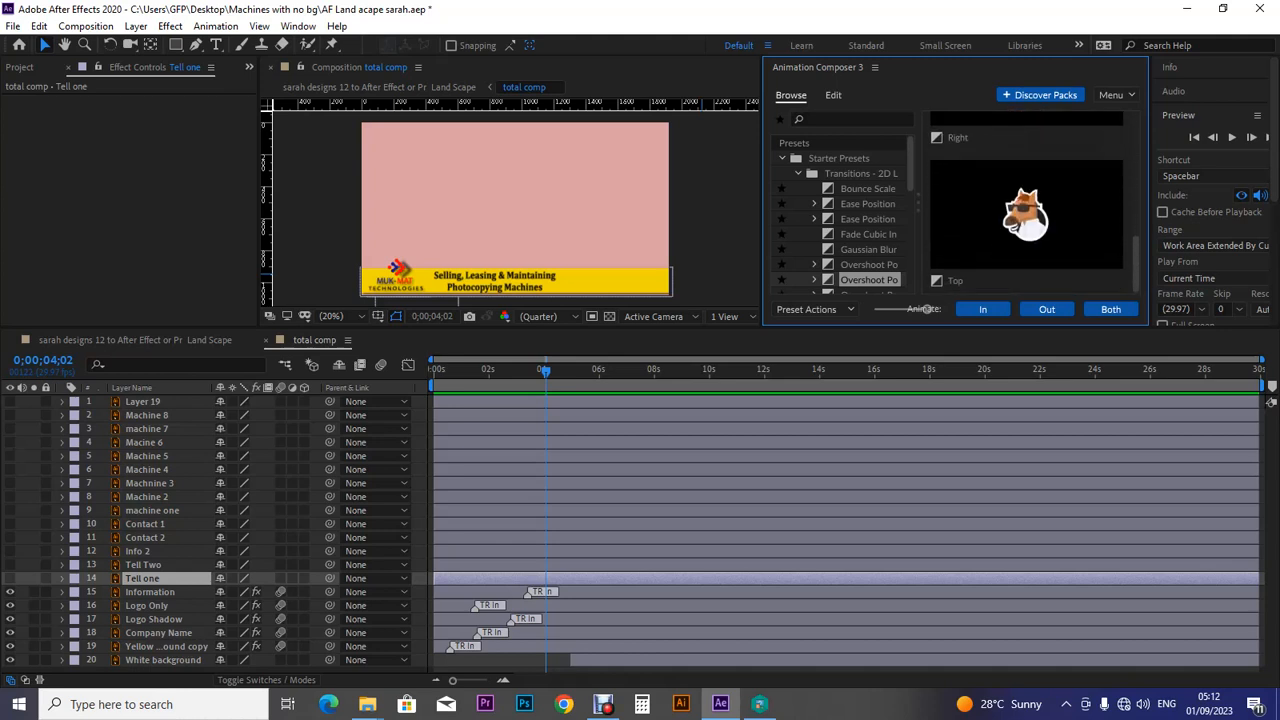
scroll(1027, 200, down, 2)
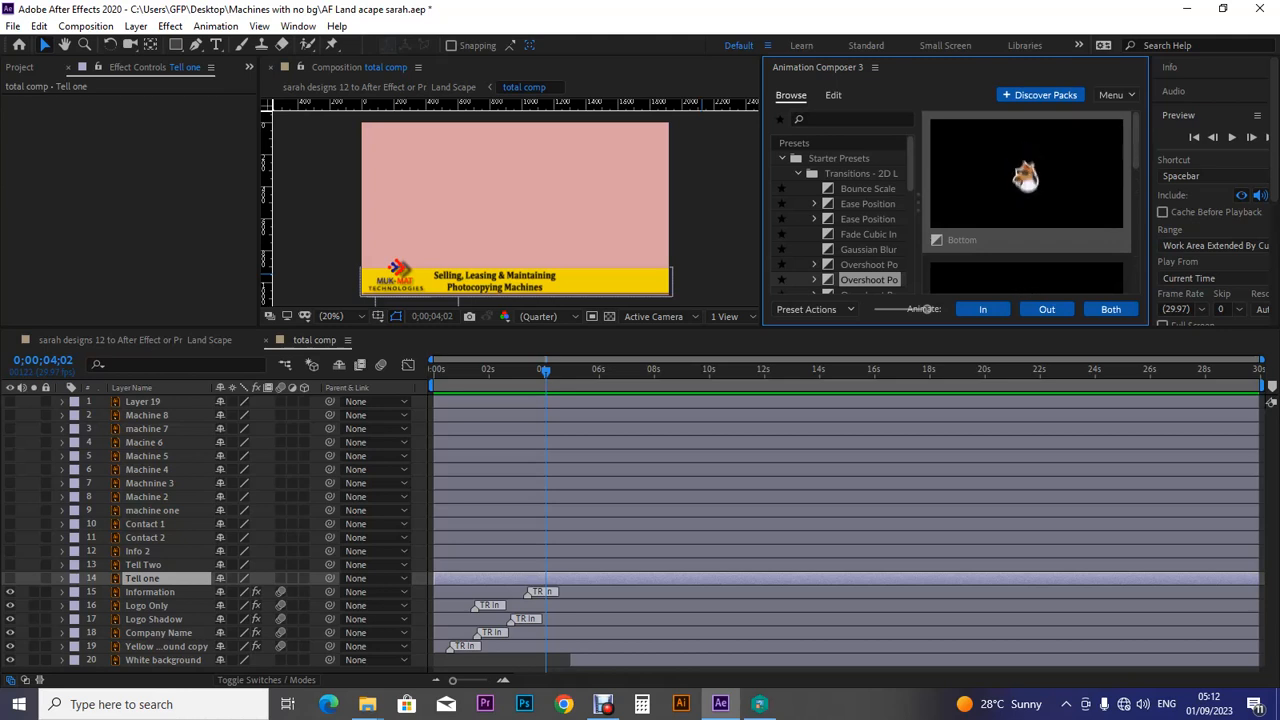
Apply the Bottom variant of Overshoot Position & Rotate & Scale as Tell one's In transition and align its marker with the current time at 0;00;04;02.
click(1027, 180)
click(1027, 180)
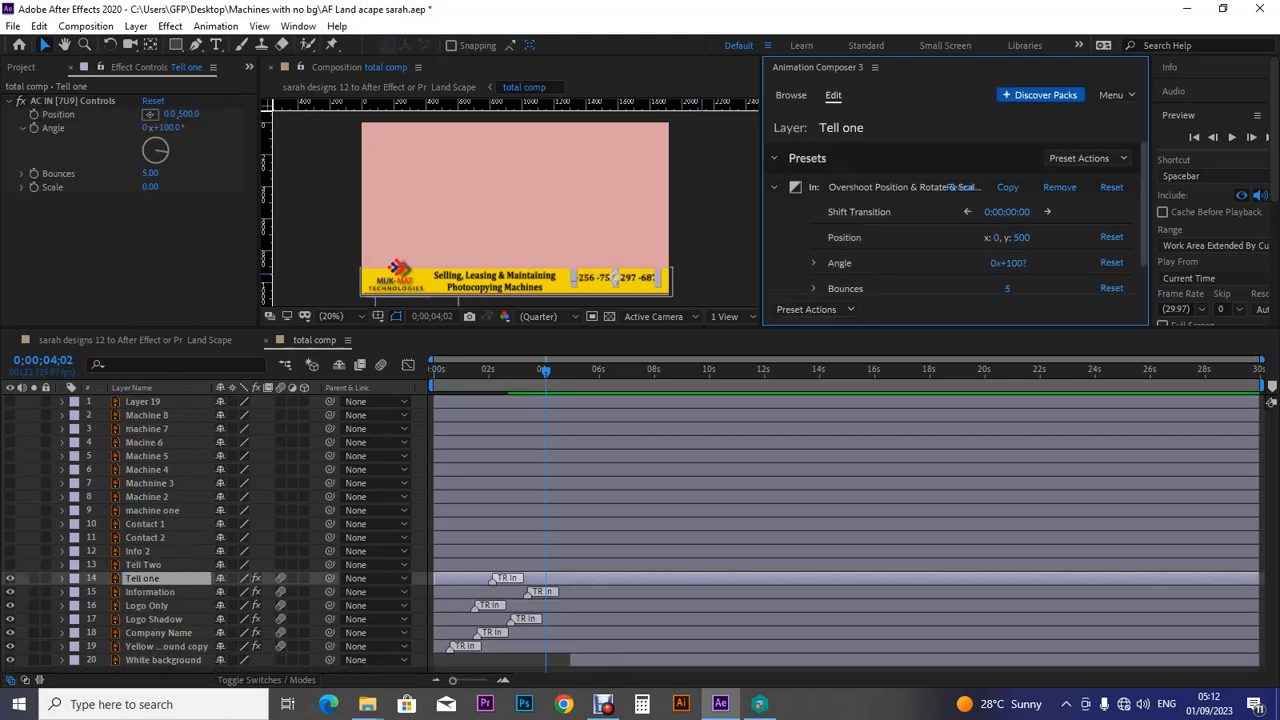
drag(507, 579, 561, 579)
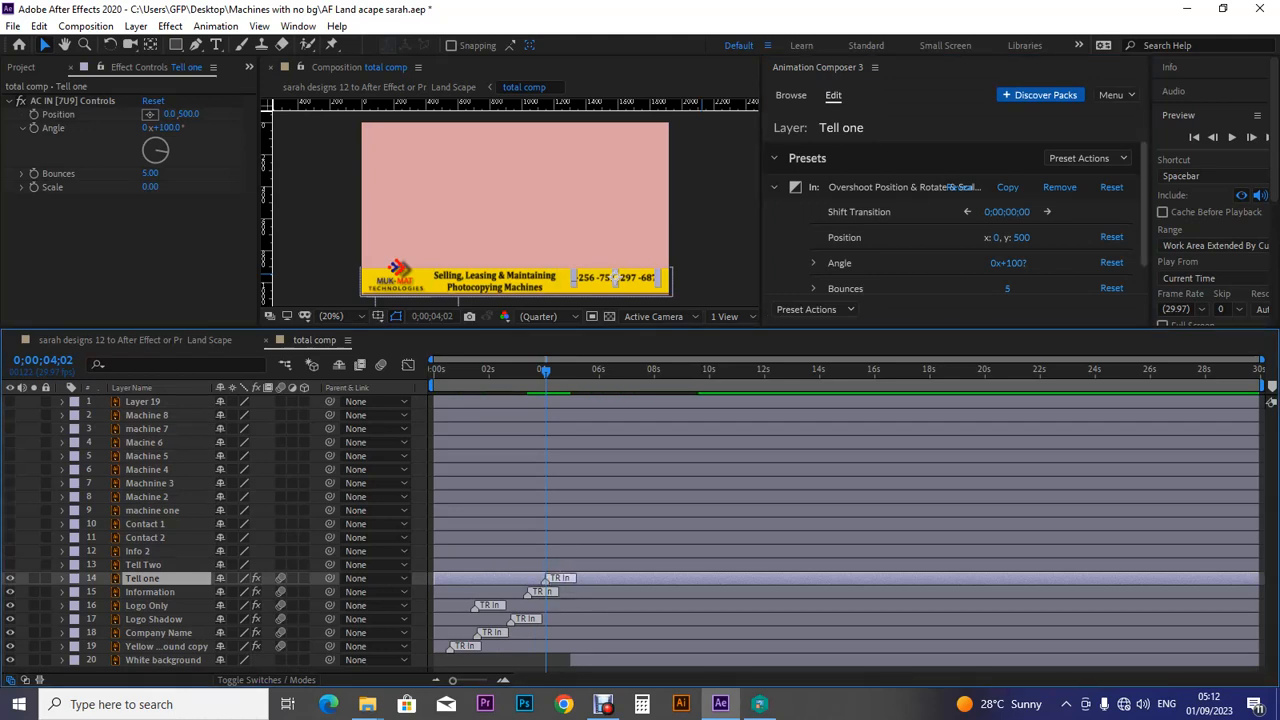
Save the project and preview the total comp from the start to check the Tell one layer's entrance.
drag(546, 372, 437, 371)
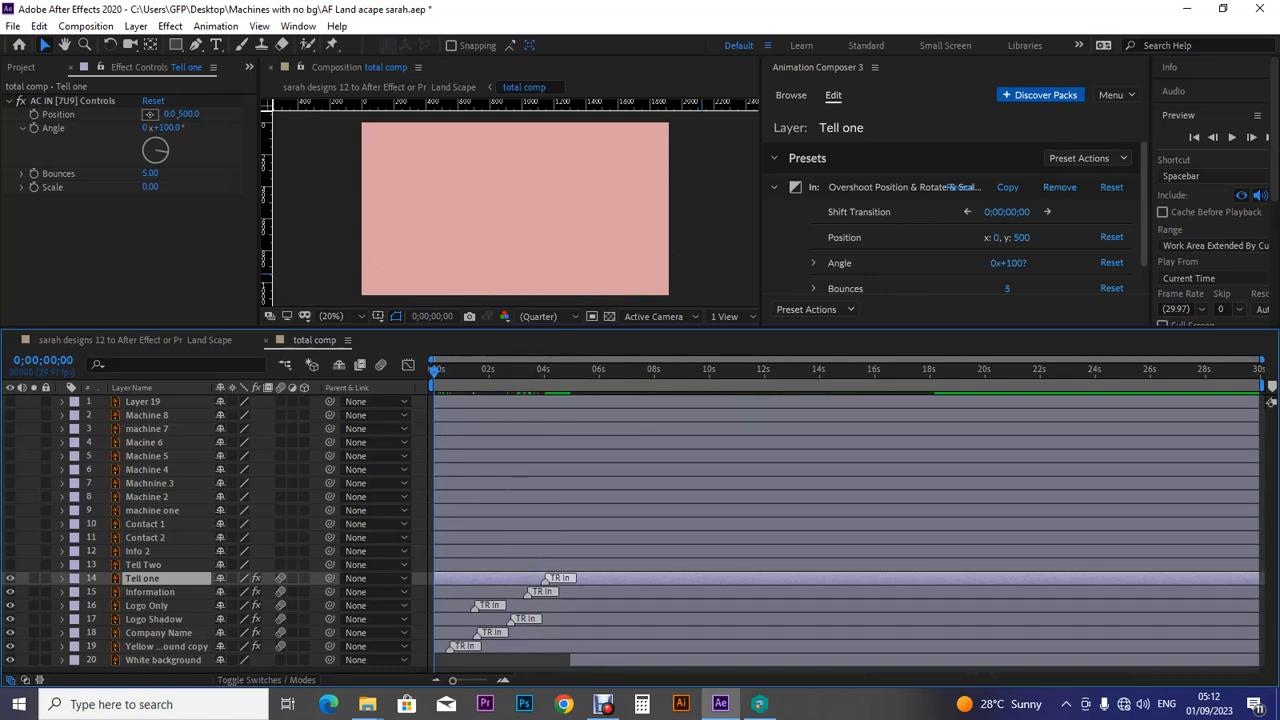
click(13, 25)
click(40, 171)
click(1232, 138)
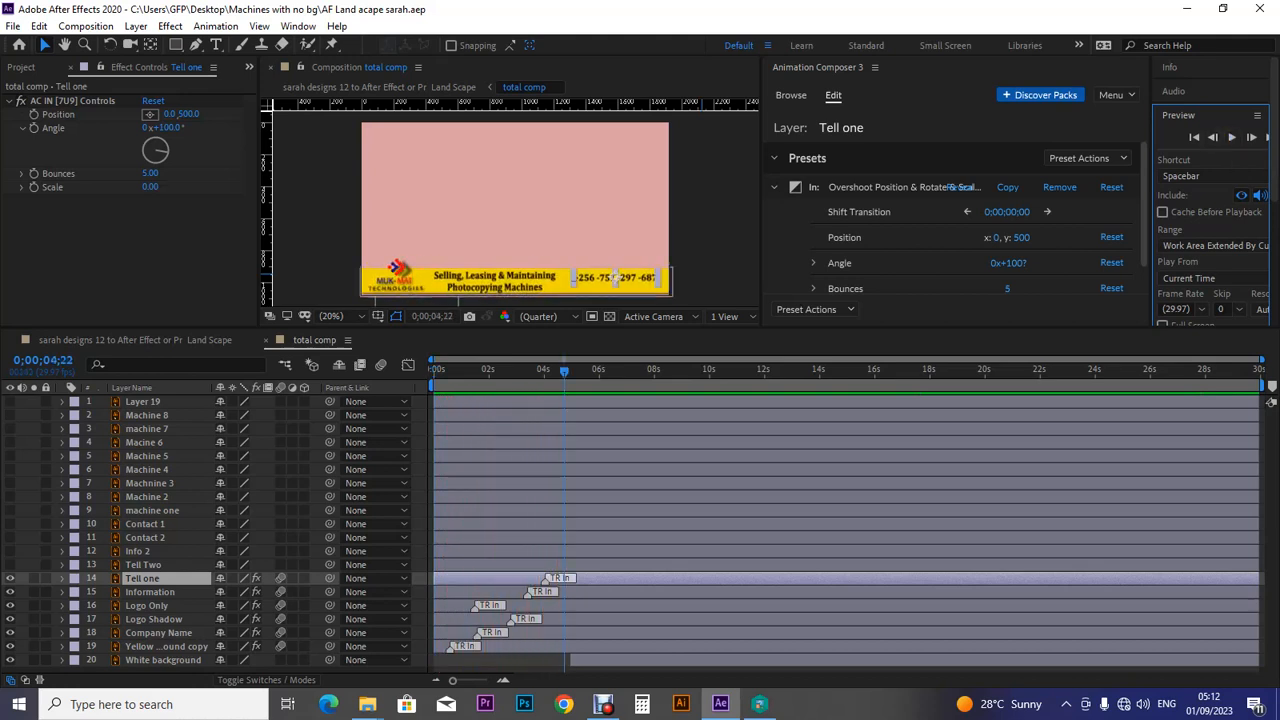
Replay the comp from the start to recheck the transition timing, and review the Tell one preset's settings.
click(1194, 137)
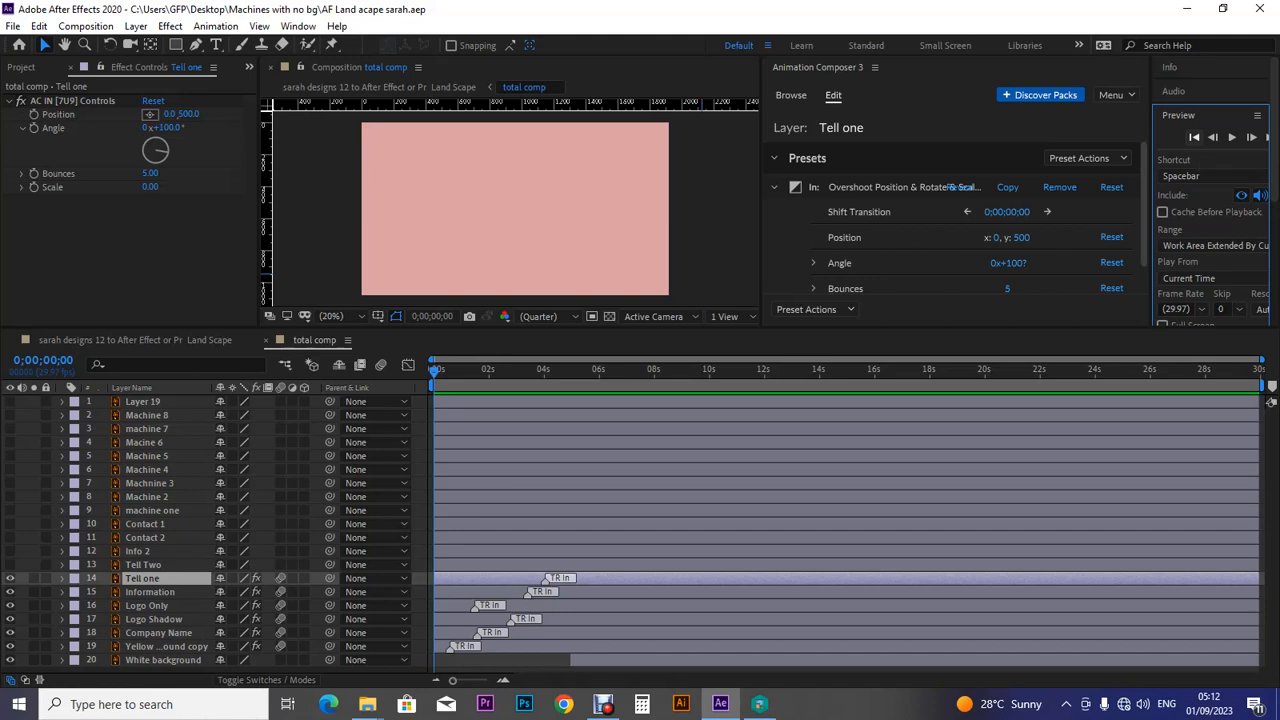
click(1231, 137)
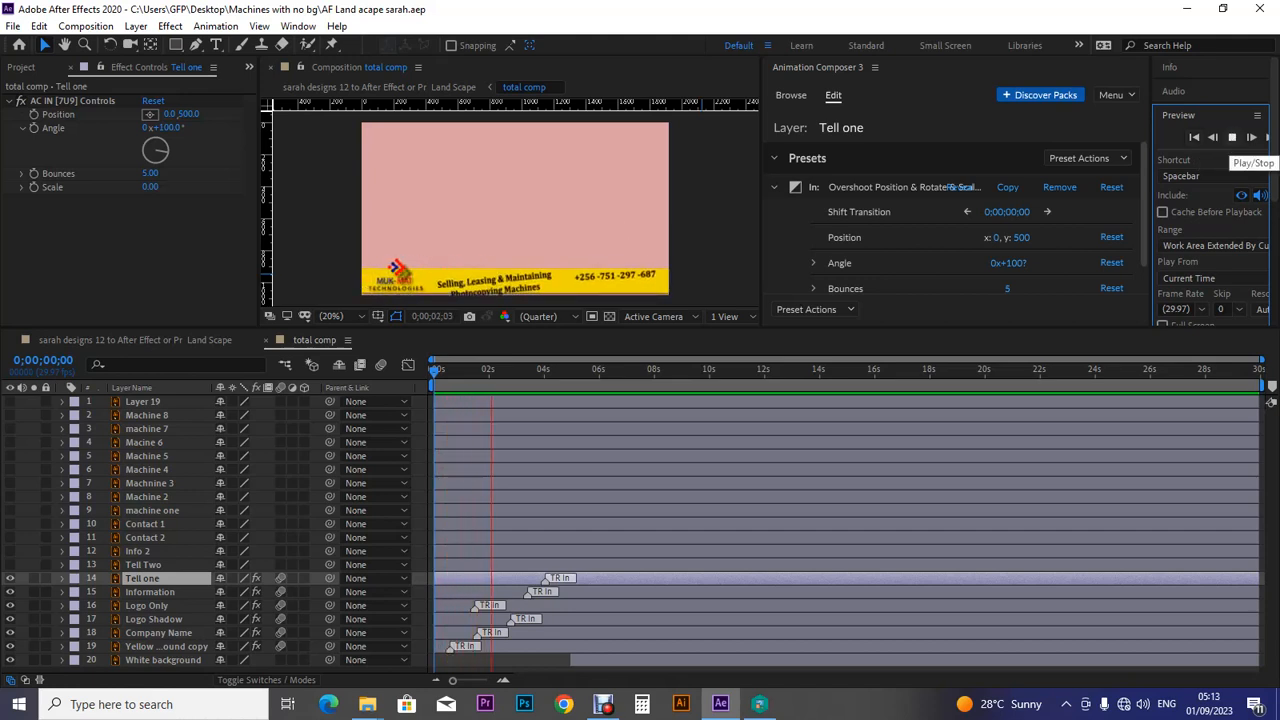
click(1232, 137)
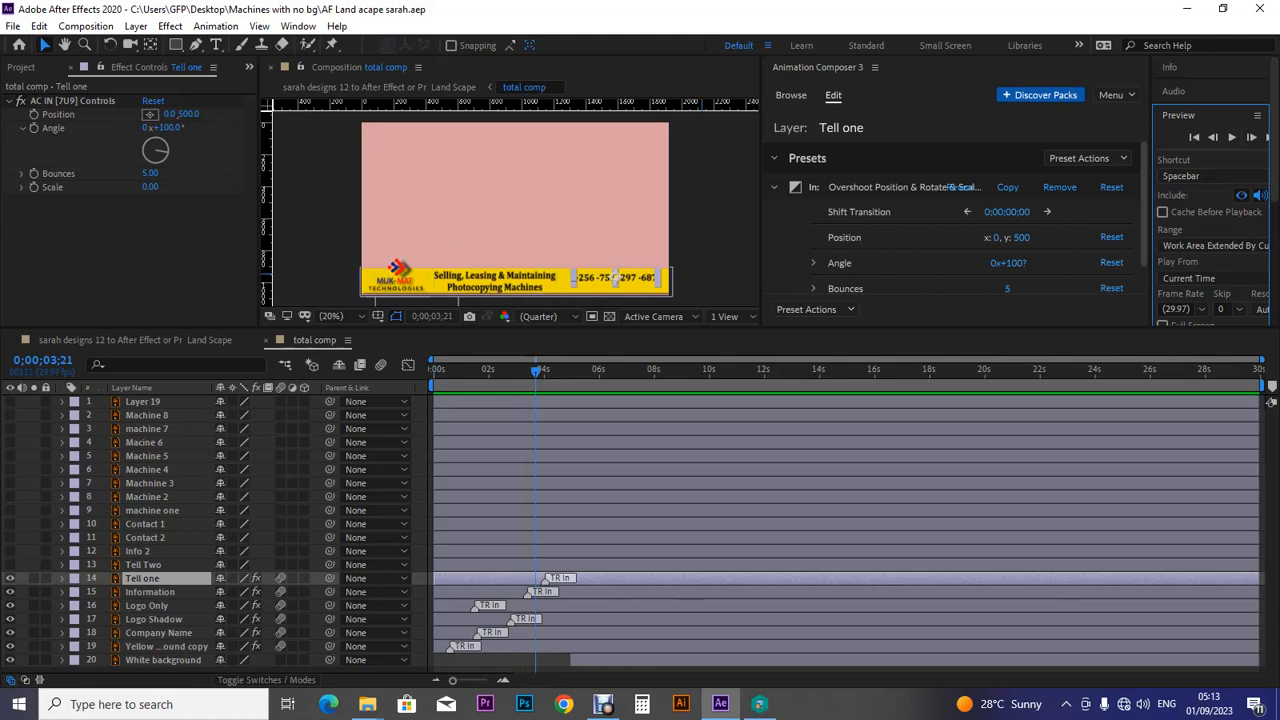
scroll(955, 230, down, 1)
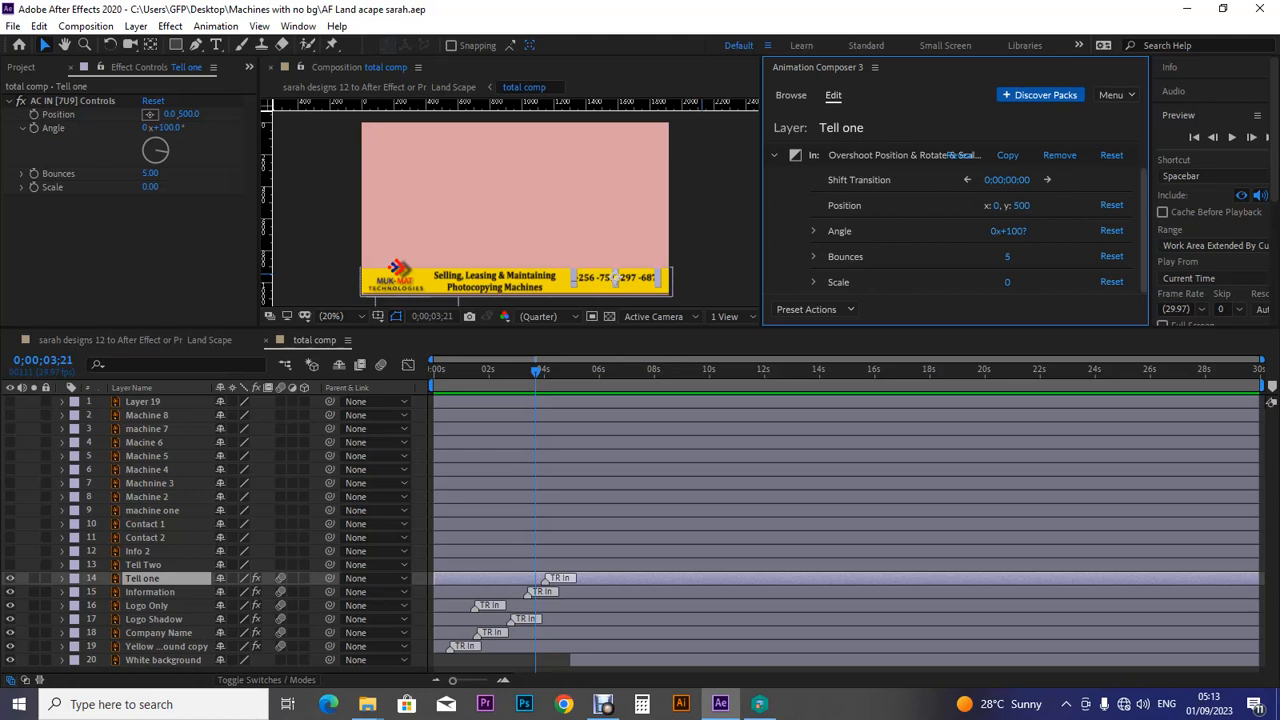
Set Tell one's transition Bounces to 10 and shift the Tell one and Information In markers a few frames earlier.
drag(1007, 257, 1011, 257)
drag(546, 580, 536, 591)
Preview the total comp from the start to check the adjusted Tell one and Information entrances.
key(Home)
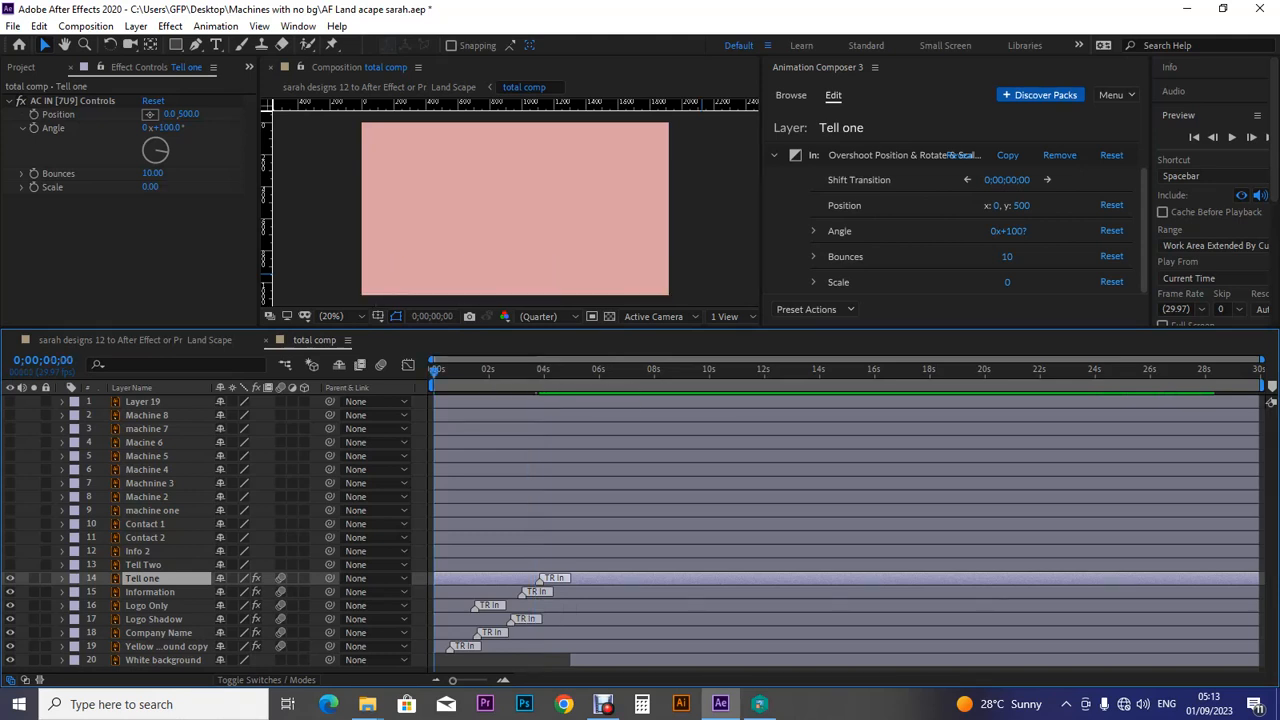
click(1231, 137)
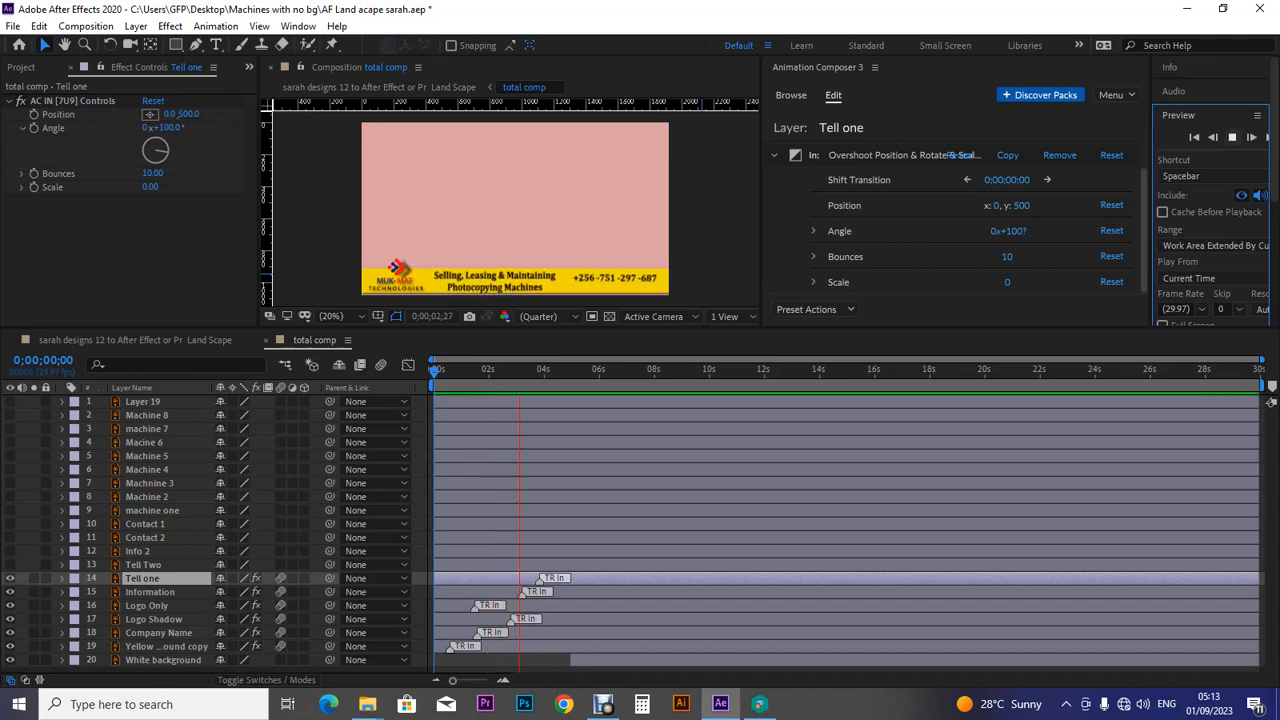
key(space)
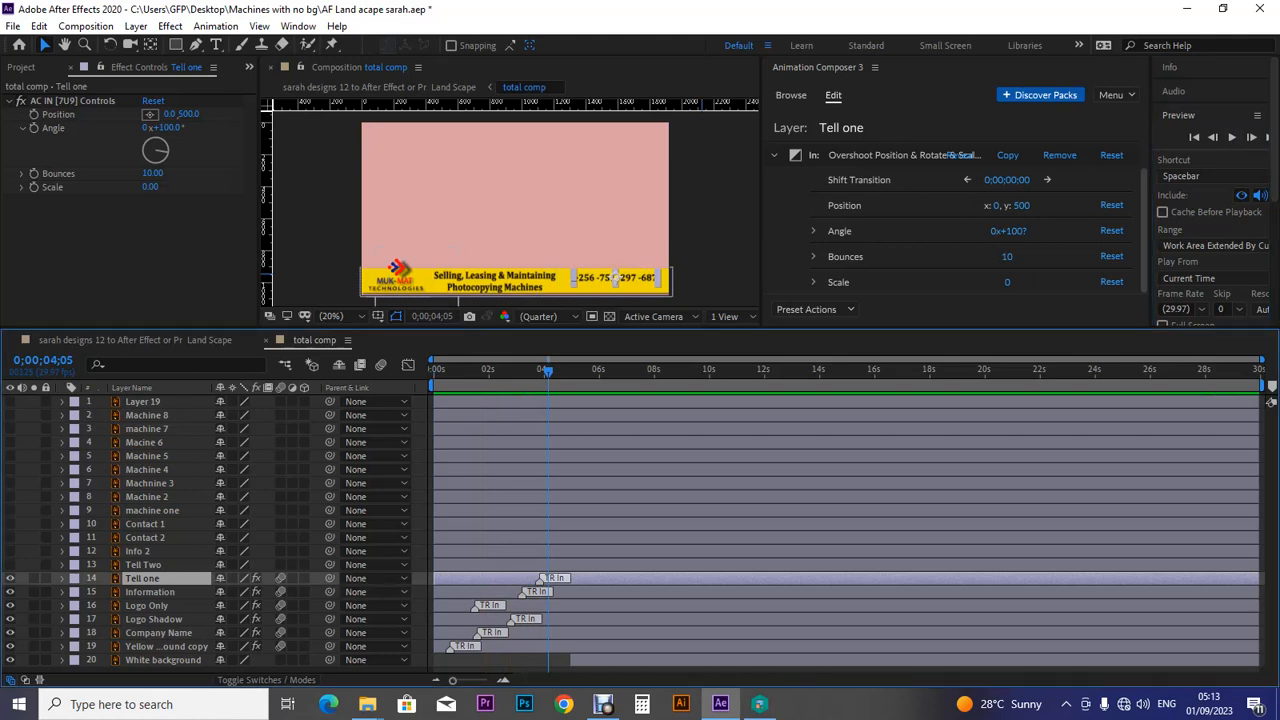
Inspect the Effects and Transform properties of the Tell one layer, then collapse it and reselect the layer.
click(62, 578)
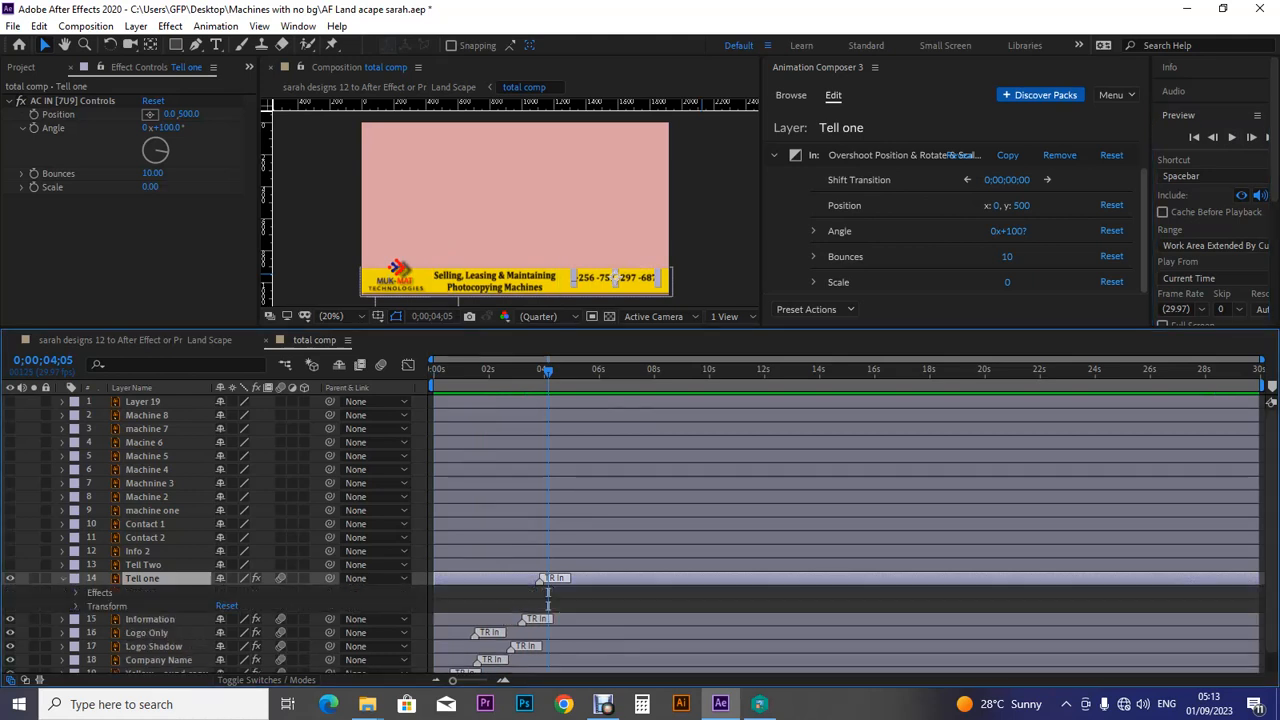
click(76, 593)
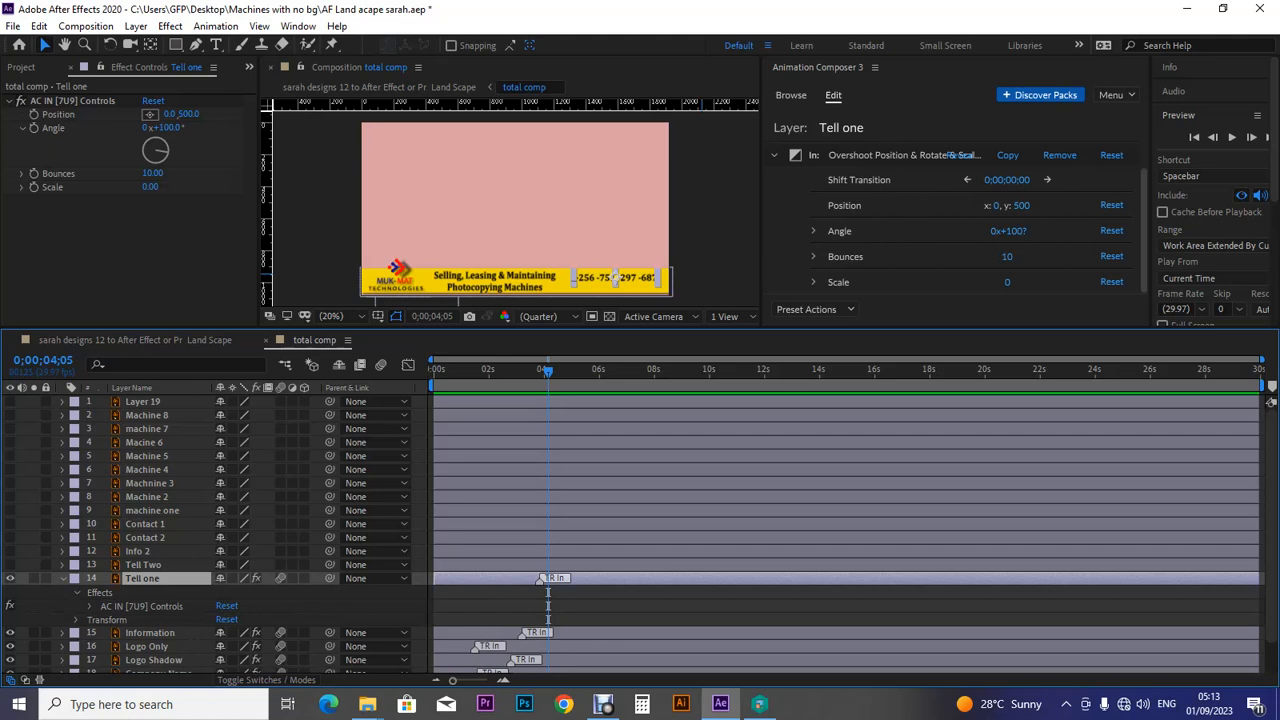
click(68, 620)
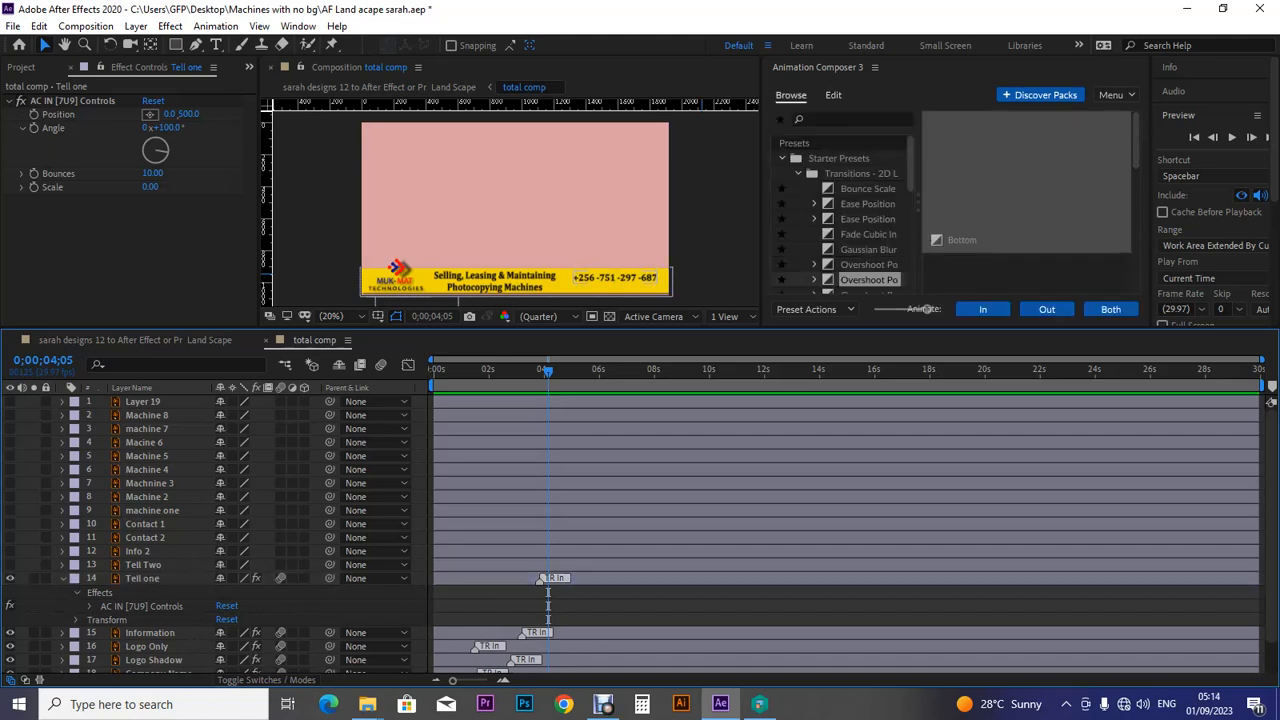
click(76, 620)
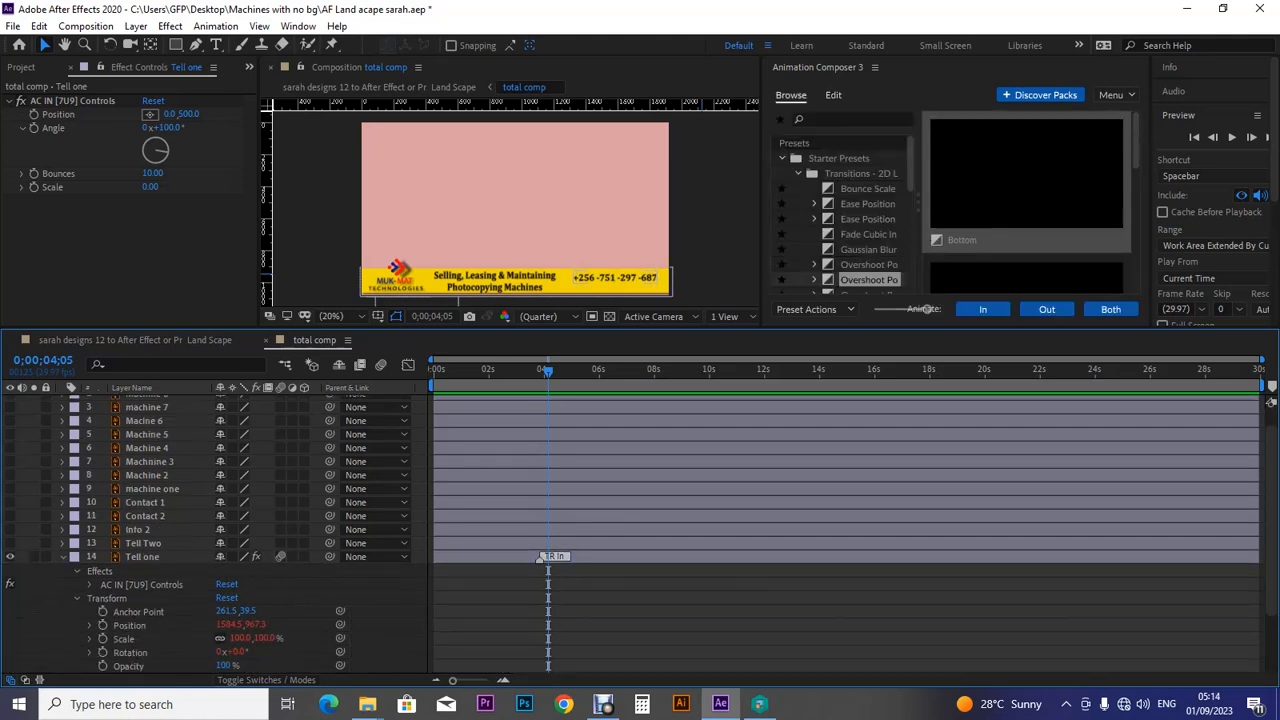
click(62, 557)
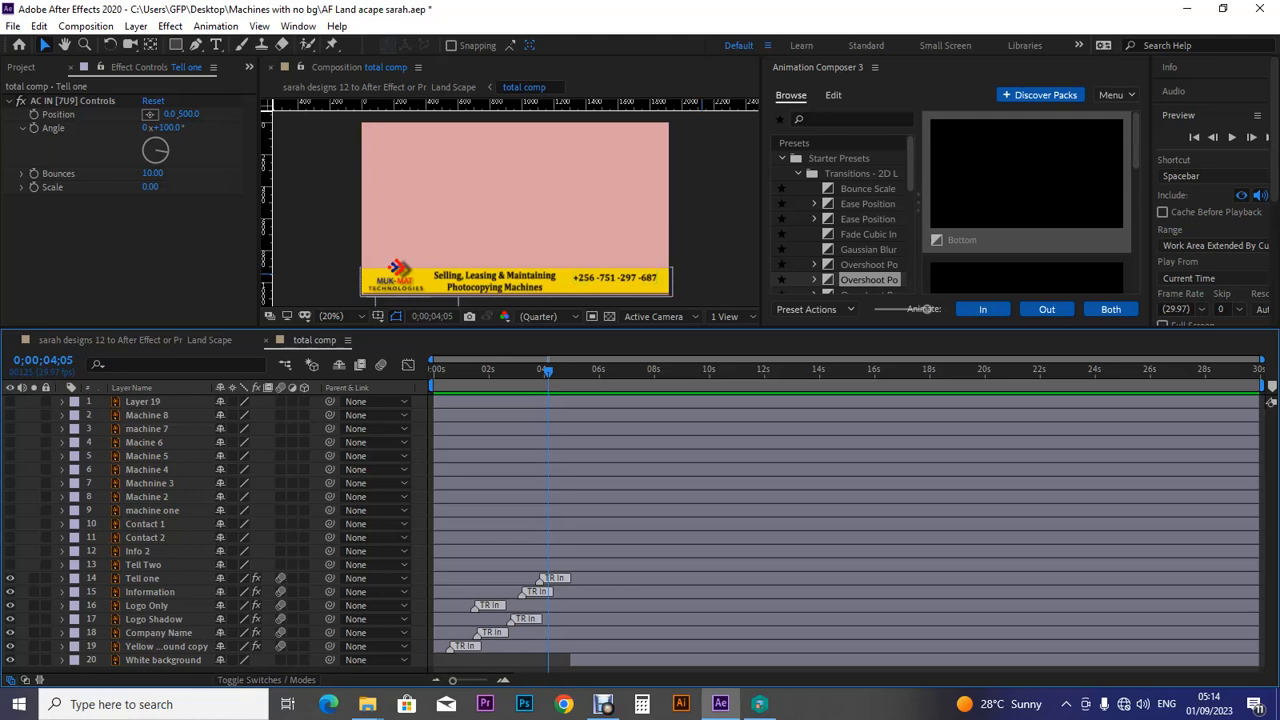
click(143, 578)
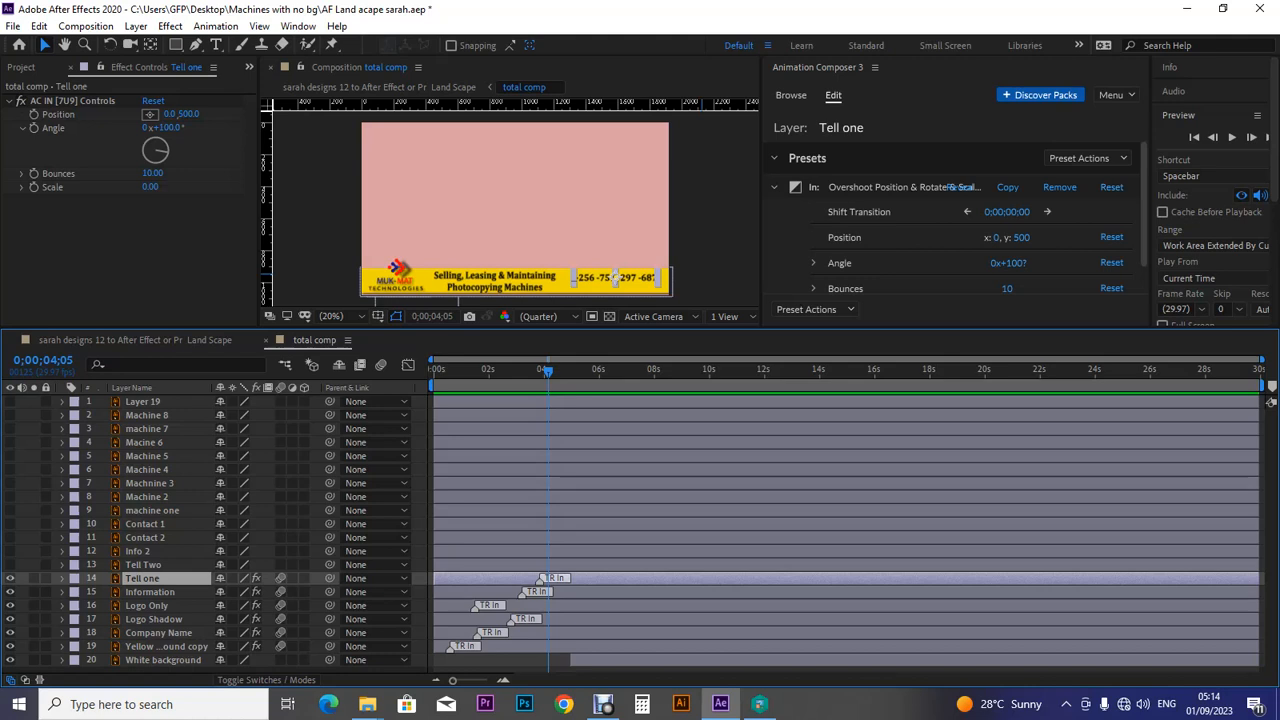
Try a Scale value of 12 in Tell one's Overshoot In transition.
click(503, 680)
click(503, 680)
click(503, 680)
click(503, 680)
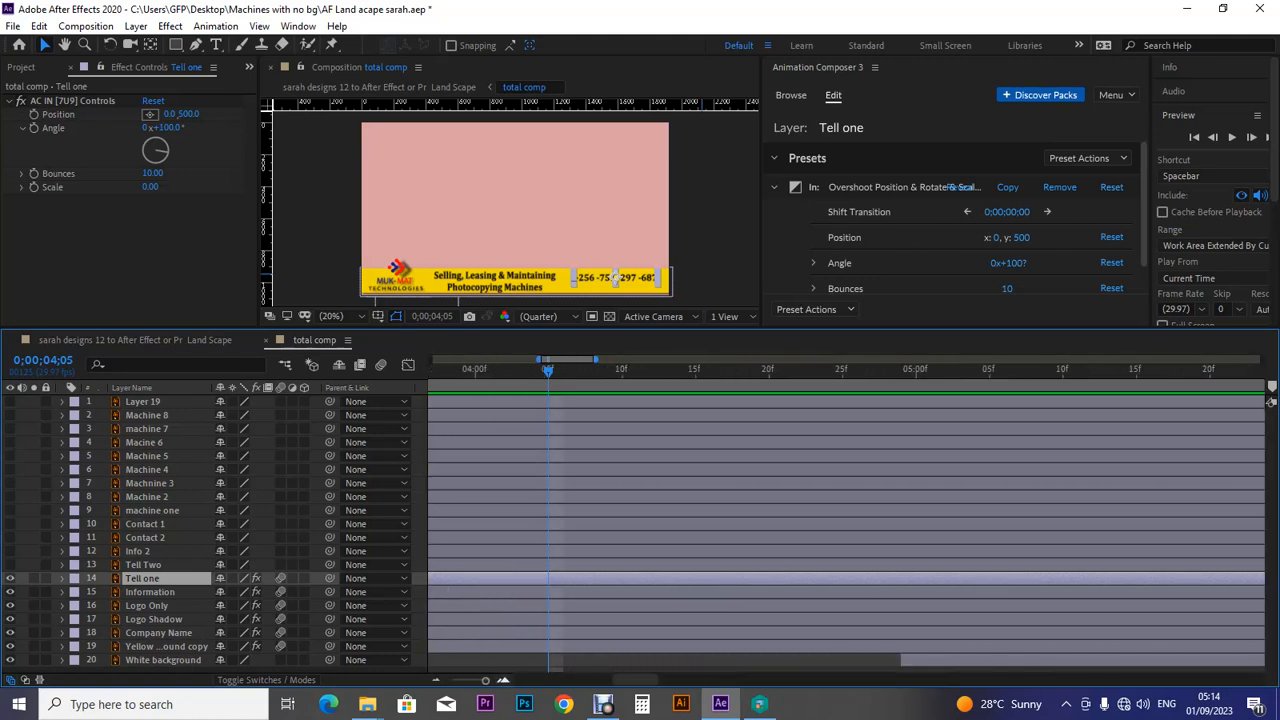
mouse_move(636, 680)
mouse_down()
mouse_move(600, 680)
mouse_move(619, 680)
mouse_up()
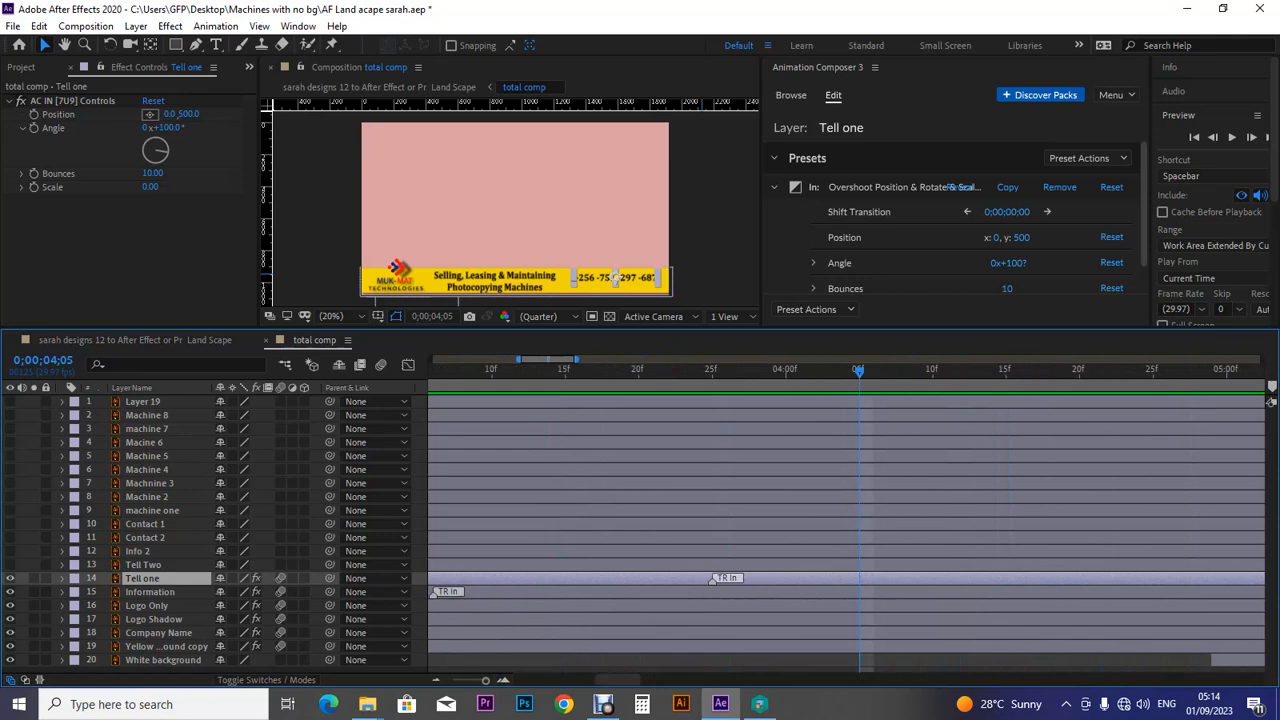
scroll(959, 217, down, 1)
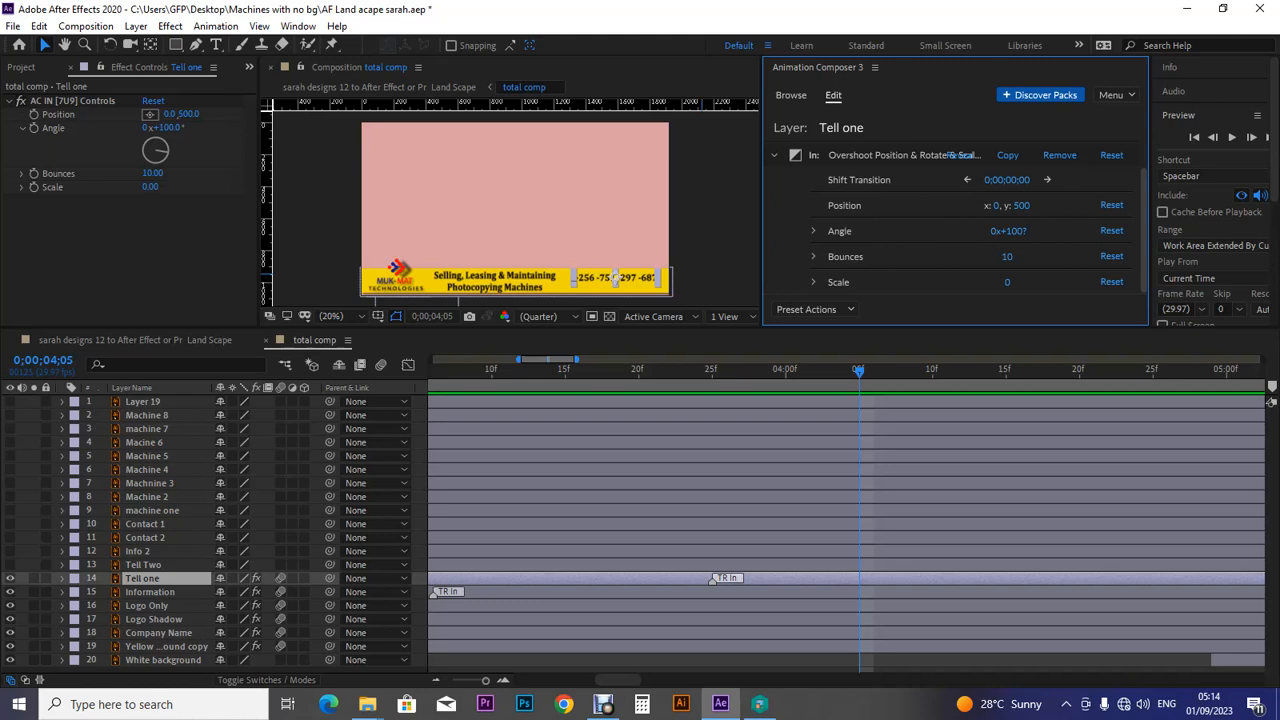
click(814, 282)
drag(1144, 240, 1144, 268)
drag(827, 277, 862, 277)
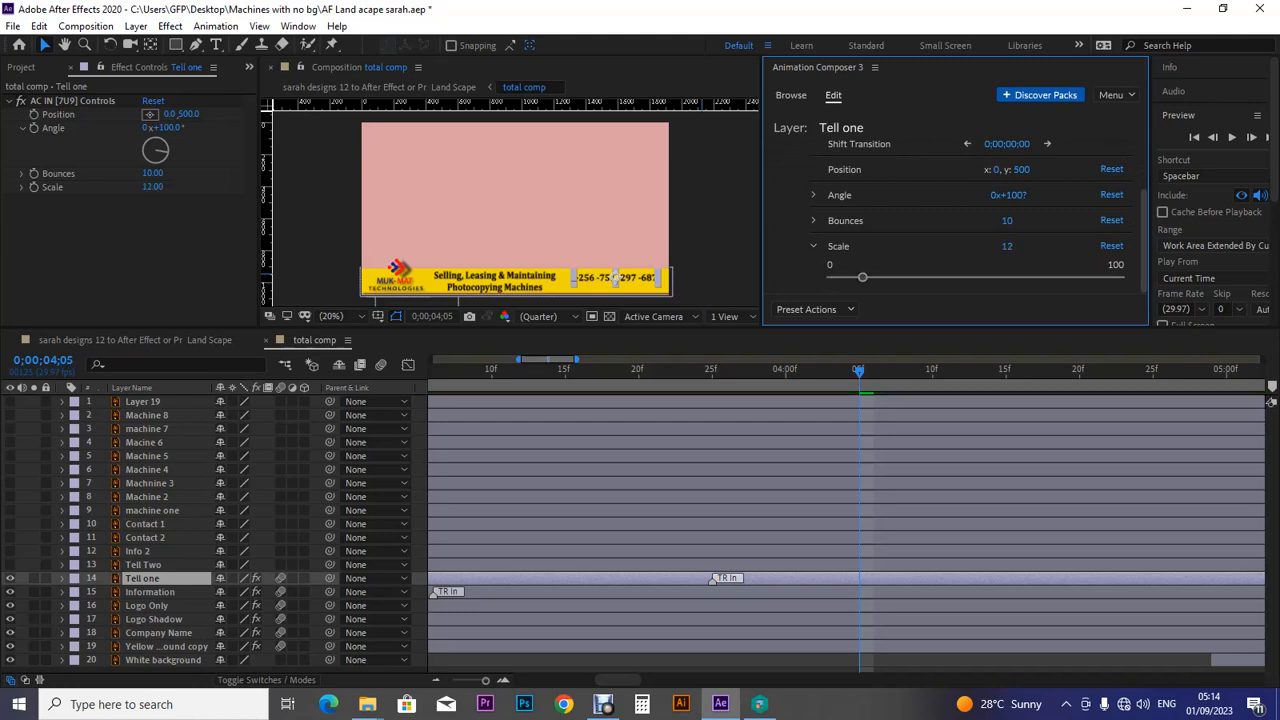
Preview Tell one's entrance from 0;00;03;25 and undo the Scale change.
click(712, 371)
key(space)
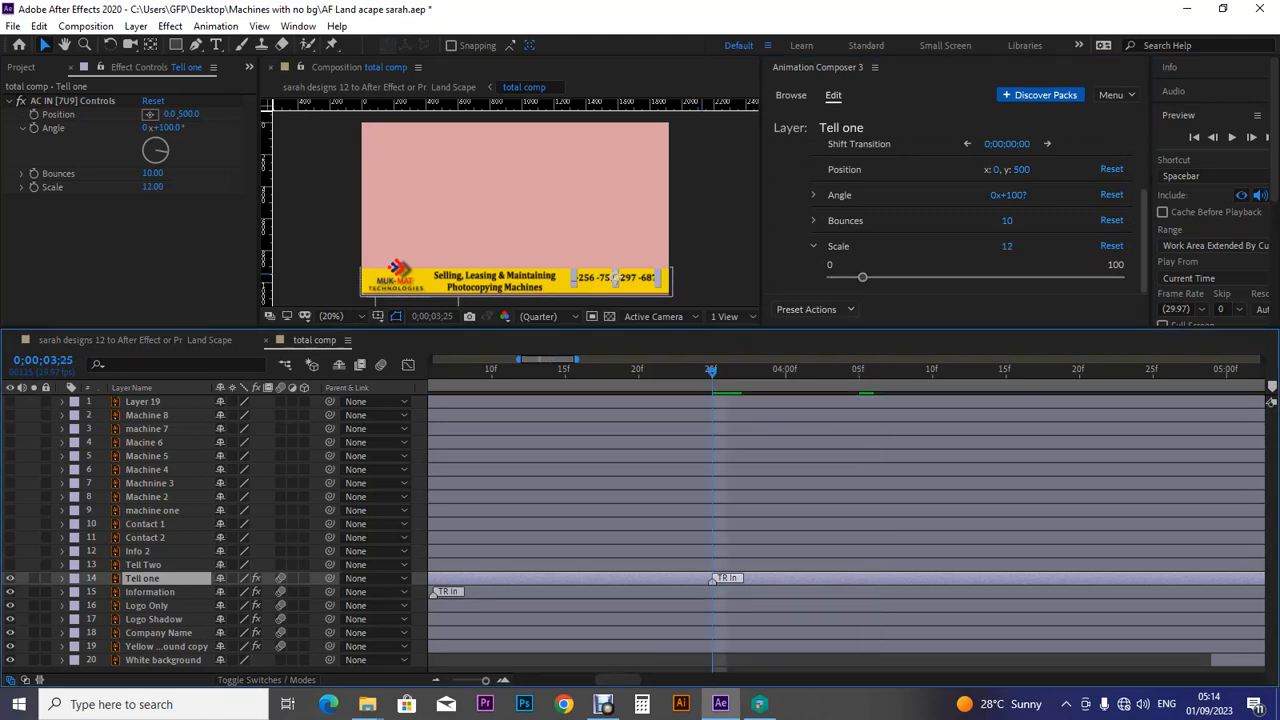
click(1231, 137)
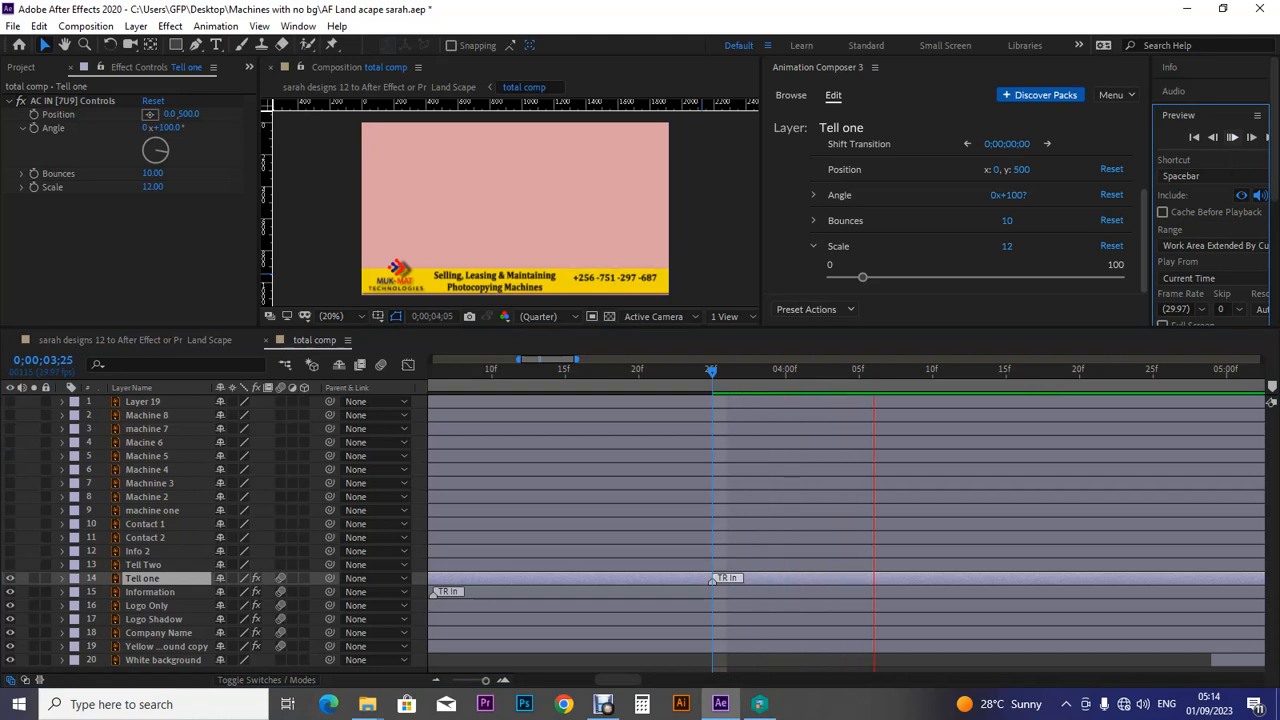
click(1231, 137)
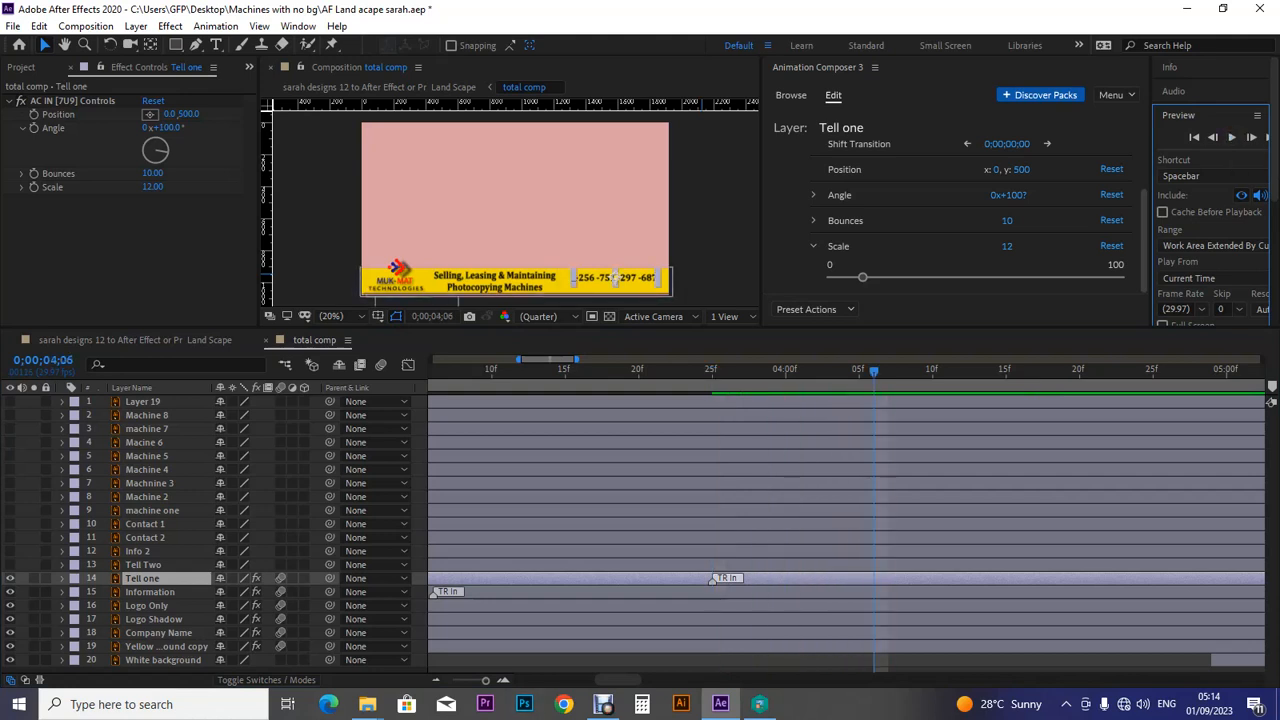
click(39, 26)
click(60, 40)
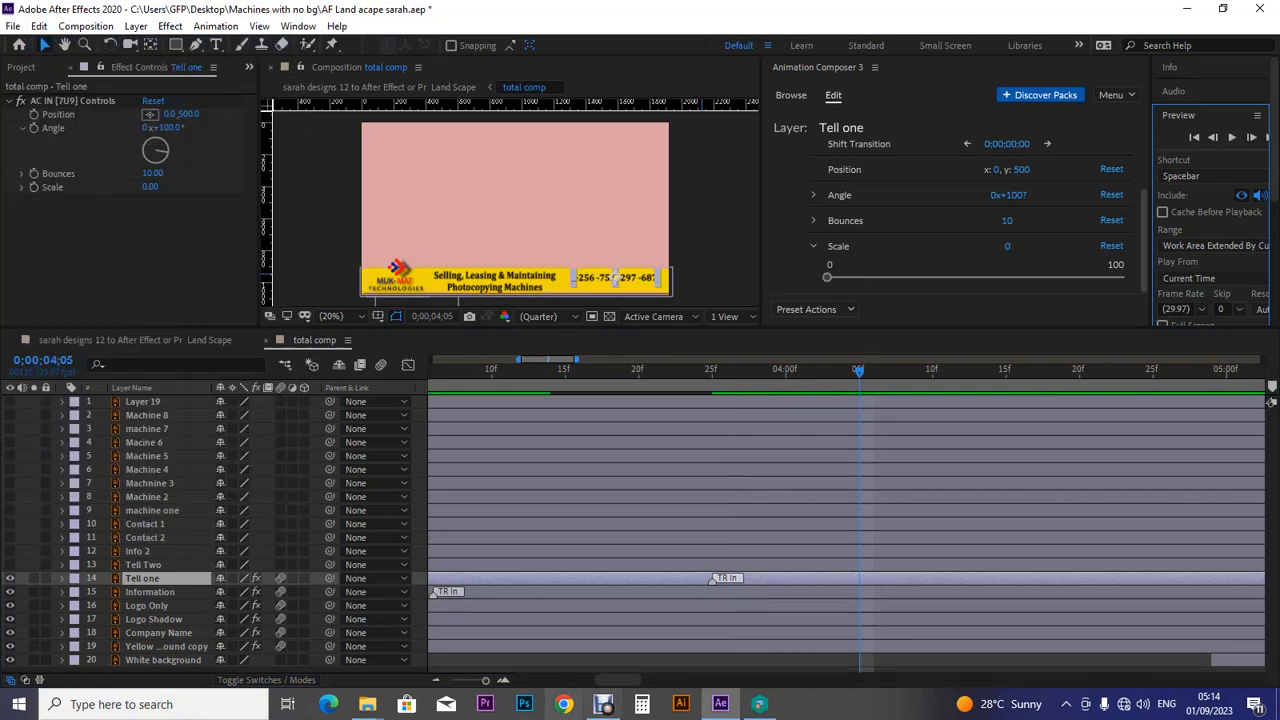
Try shifting the In markers of Logo Only and Company Name about 10 frames earlier.
click(436, 680)
click(436, 680)
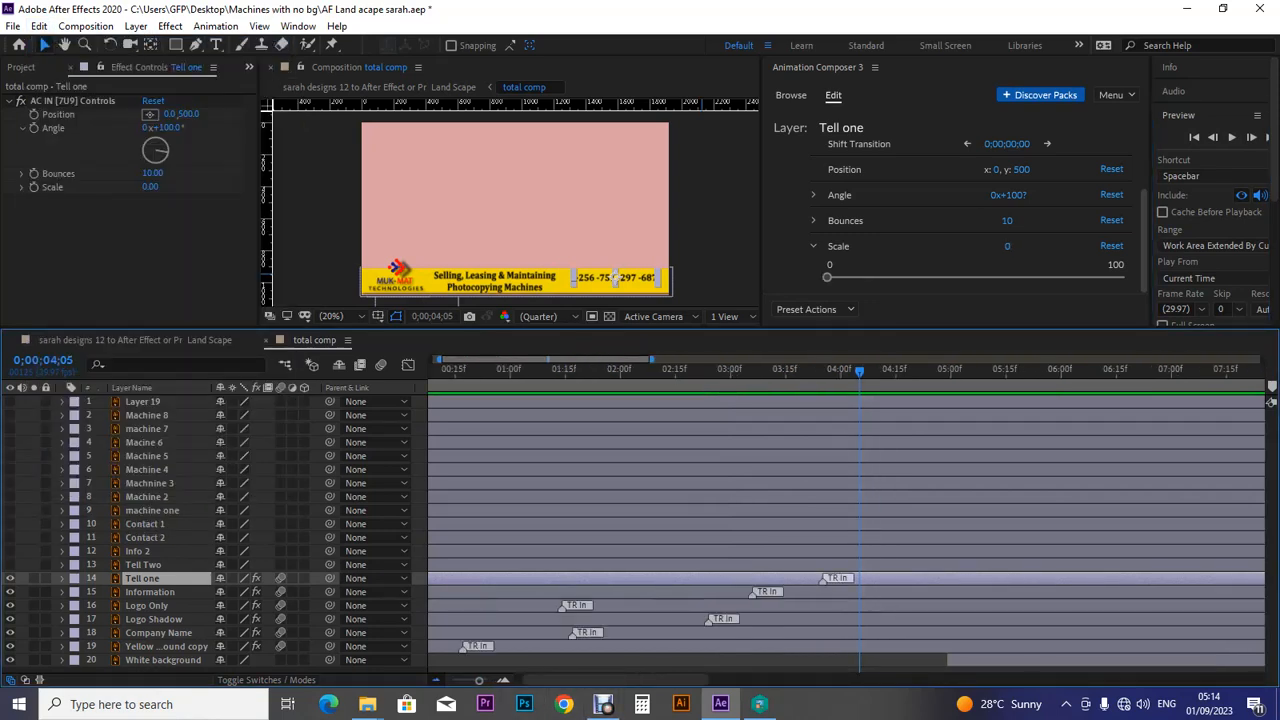
click(436, 680)
click(436, 680)
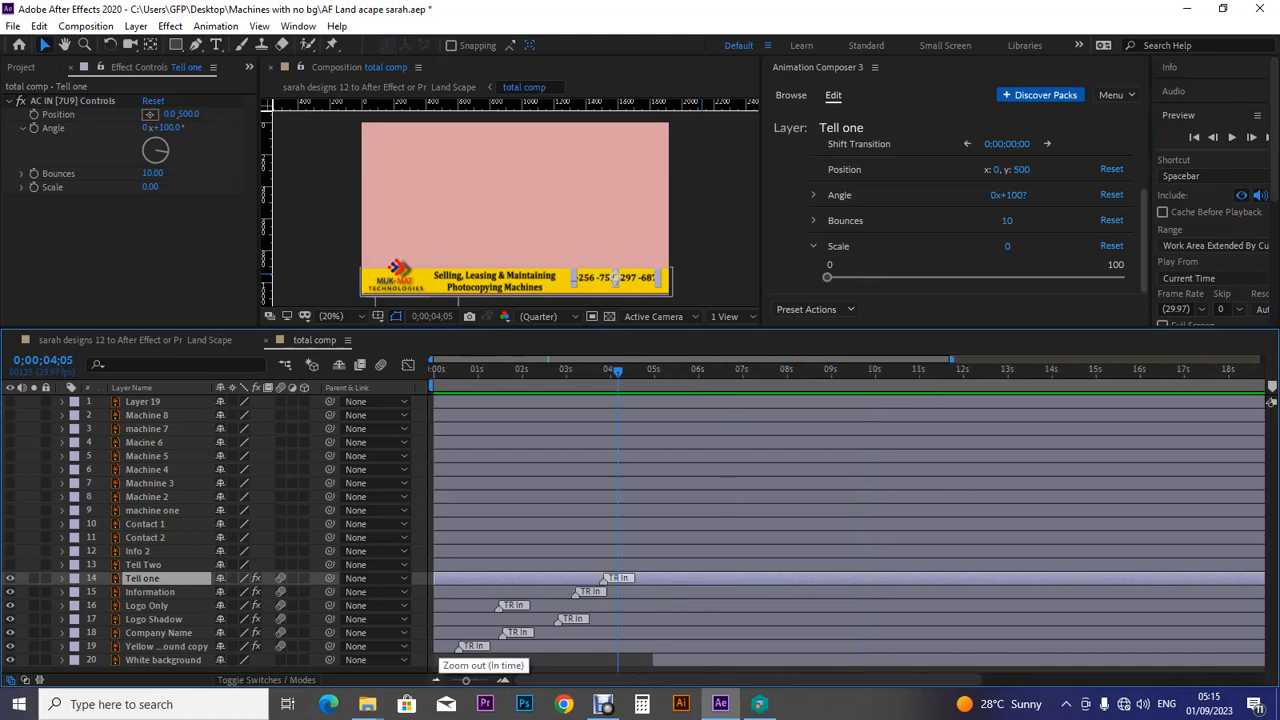
click(503, 680)
click(503, 680)
drag(635, 680, 557, 680)
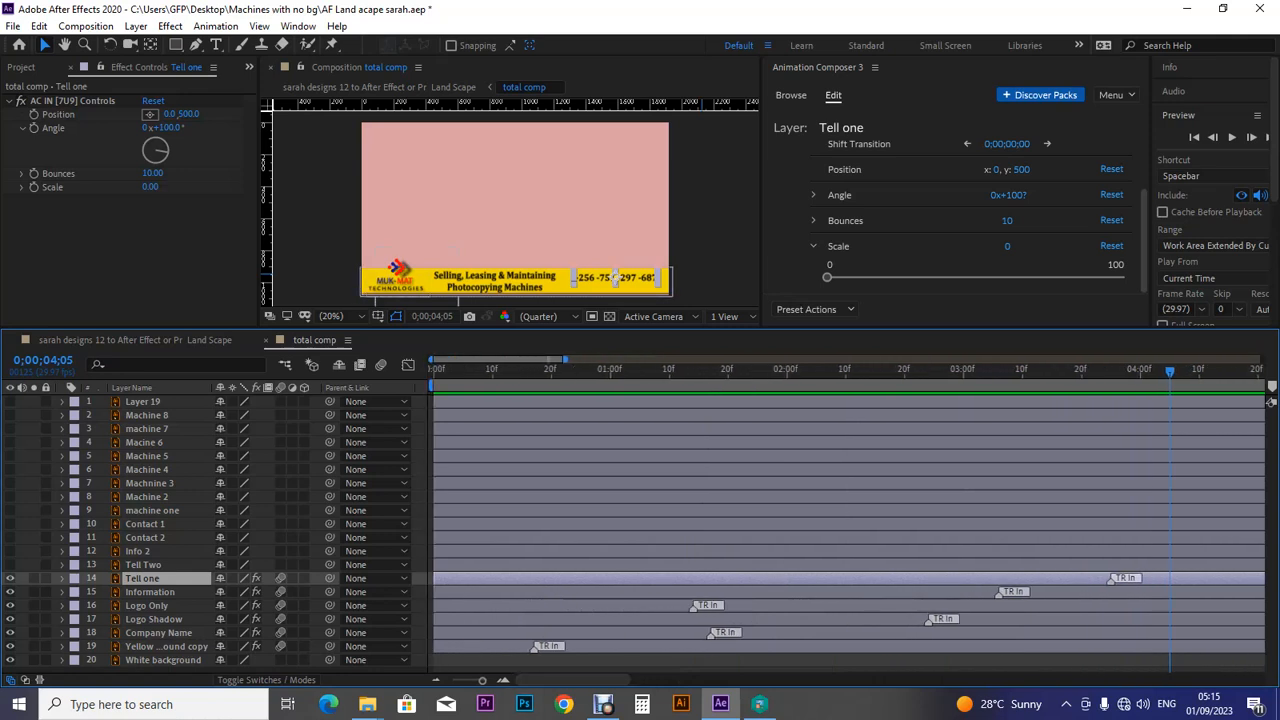
drag(706, 605, 647, 605)
drag(725, 632, 666, 632)
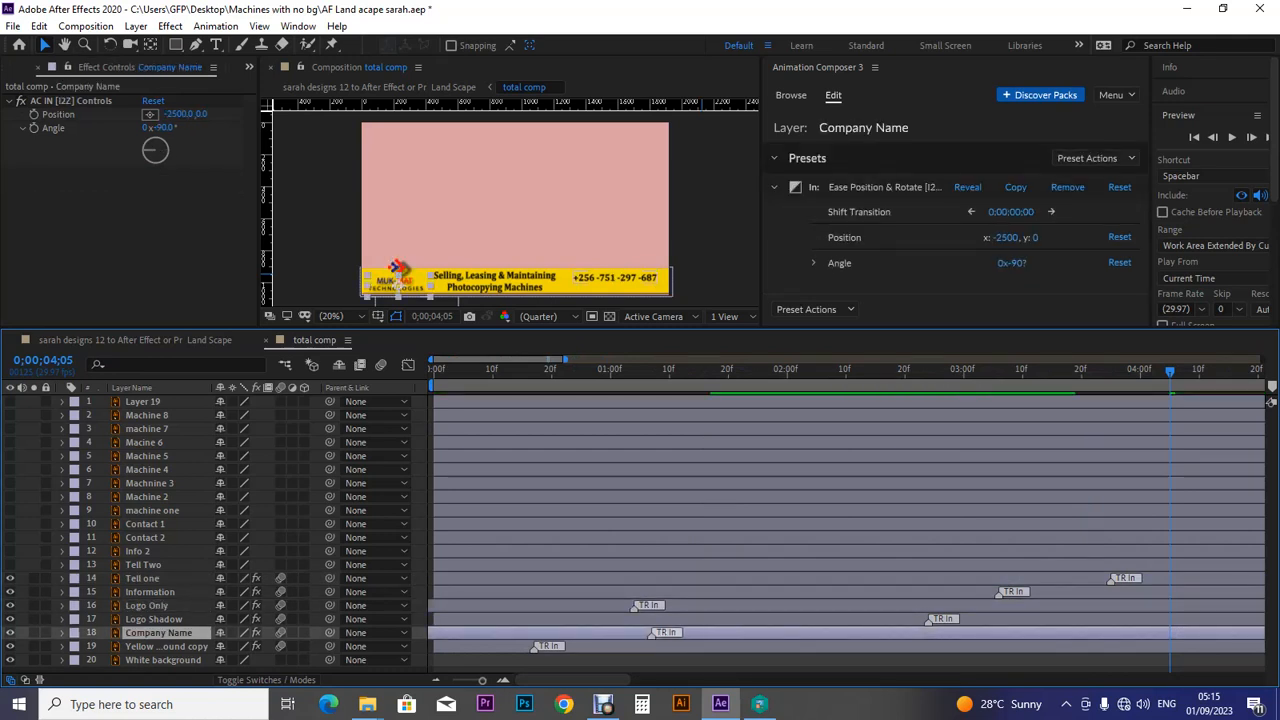
Undo the marker shifts on the Company Name and Logo Only layers.
click(39, 26)
click(106, 45)
click(39, 26)
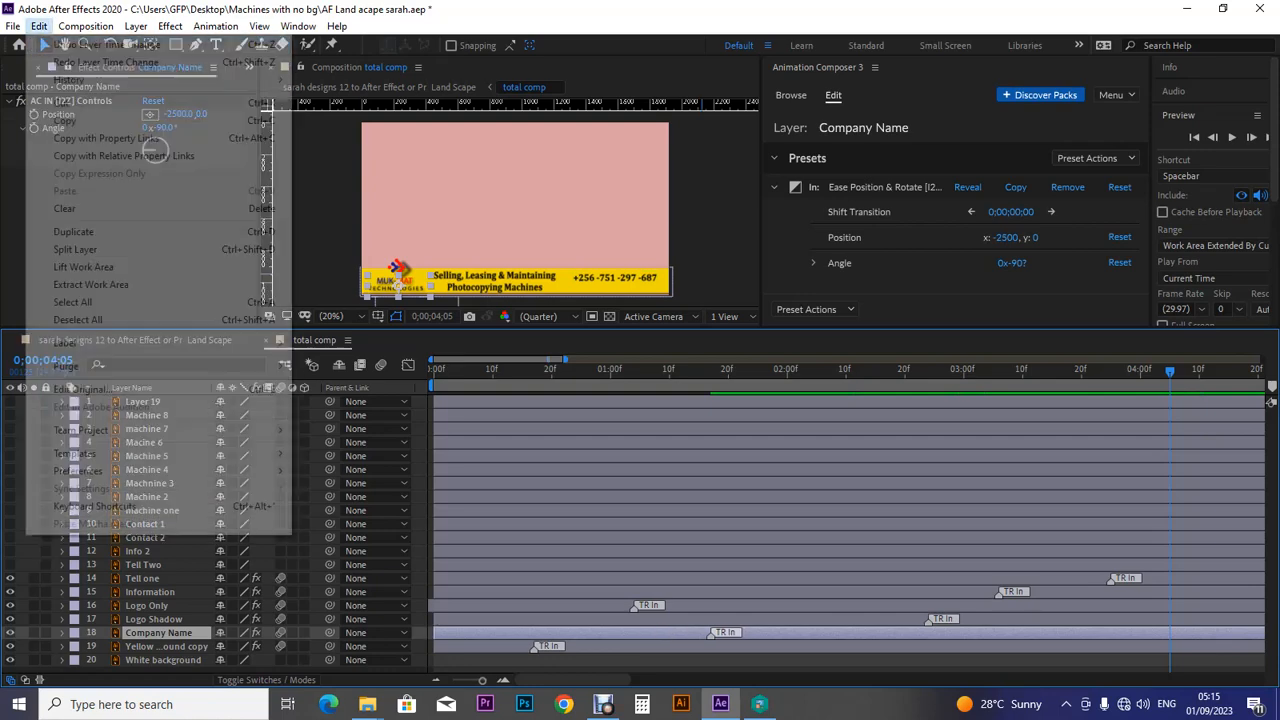
click(106, 45)
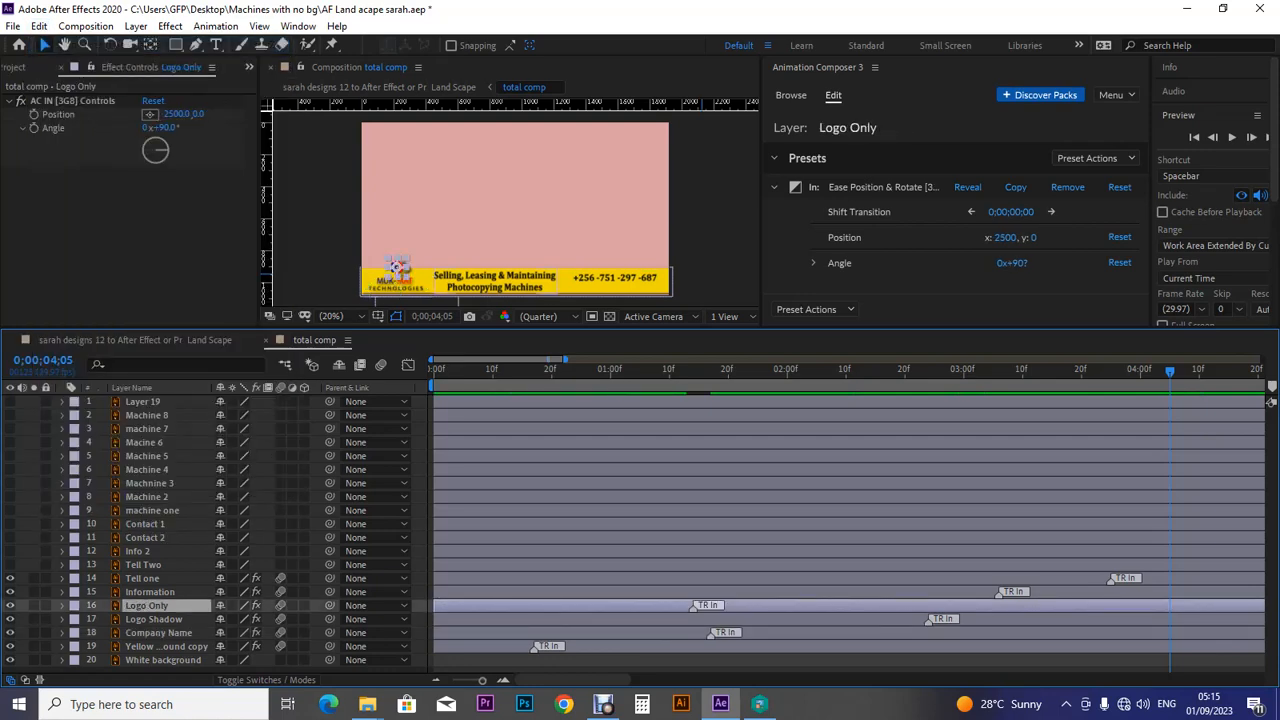
Move the Company Name In marker to about 0;00;01;02 and Logo Only's to about 0;00;01;03, and preview the comp from the start.
drag(726, 633, 636, 633)
drag(707, 605, 643, 605)
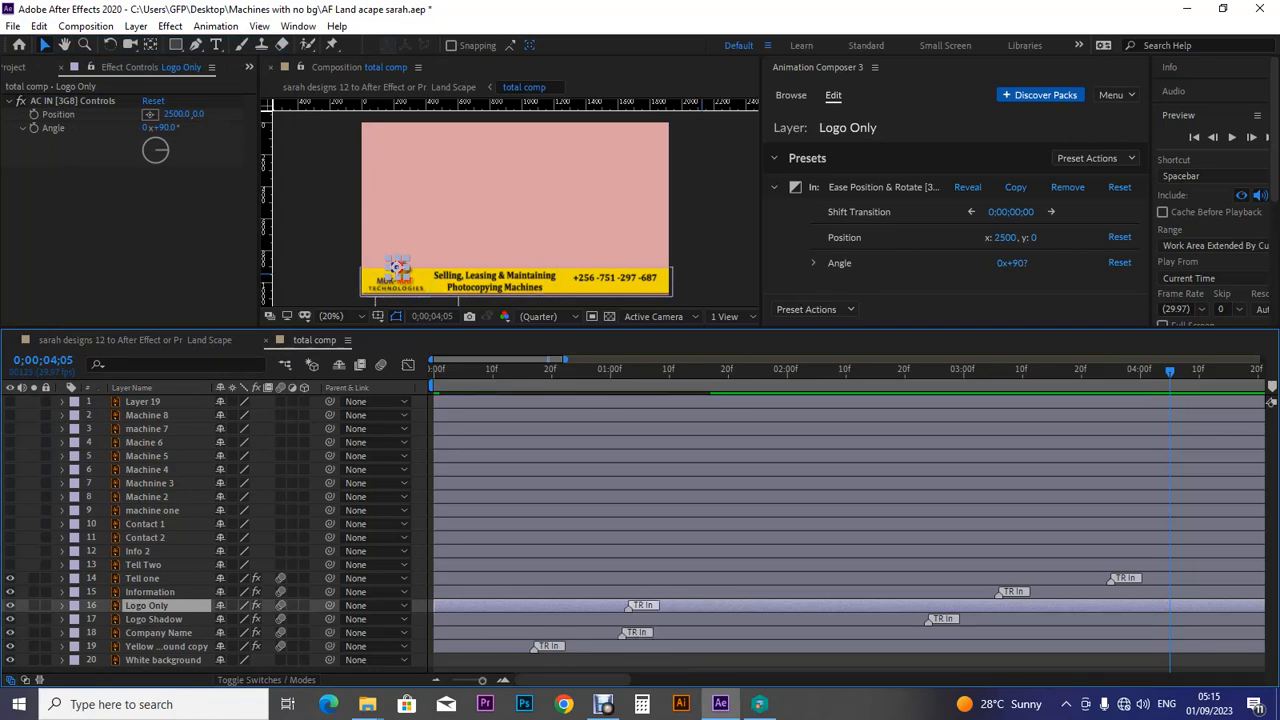
click(1231, 137)
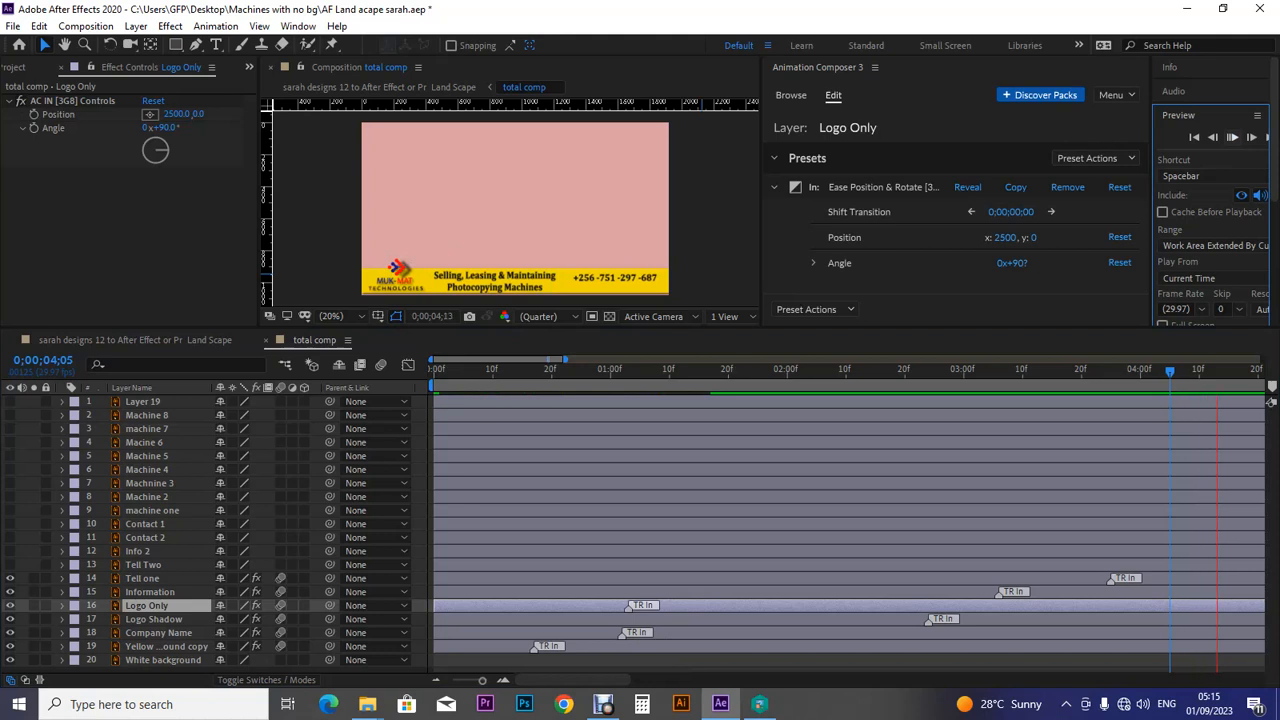
click(1232, 137)
click(1194, 137)
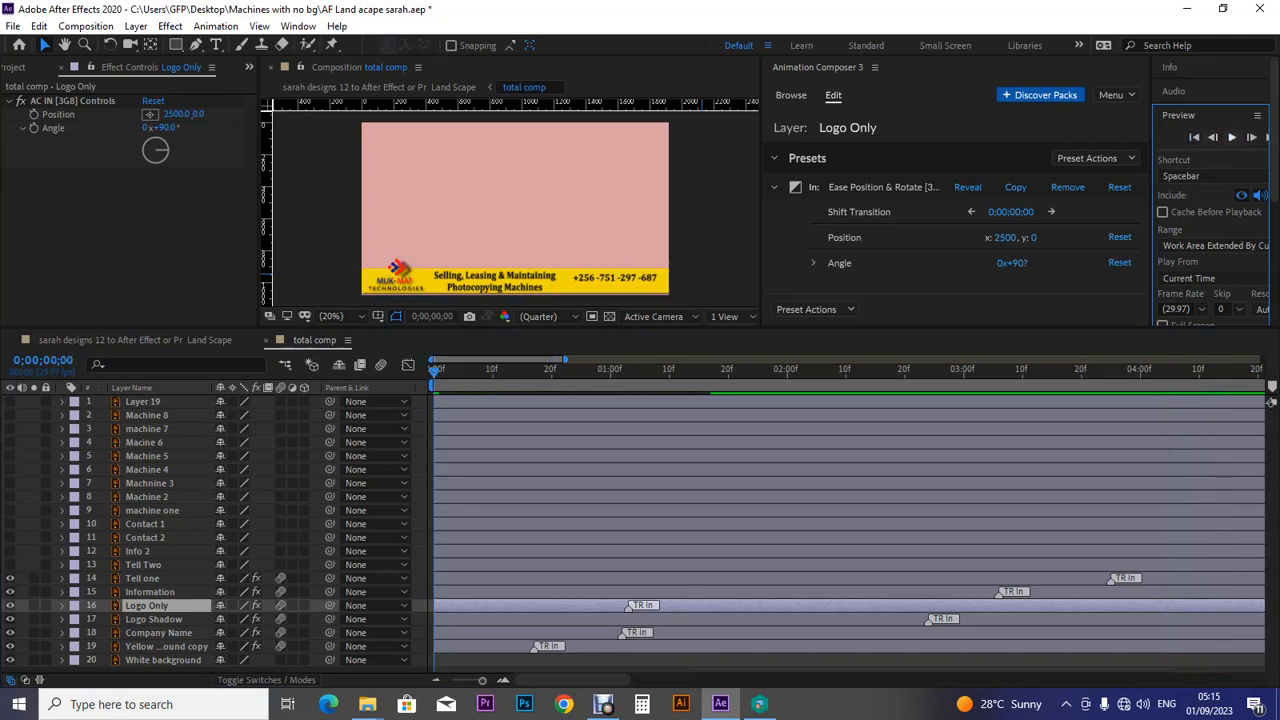
click(1232, 137)
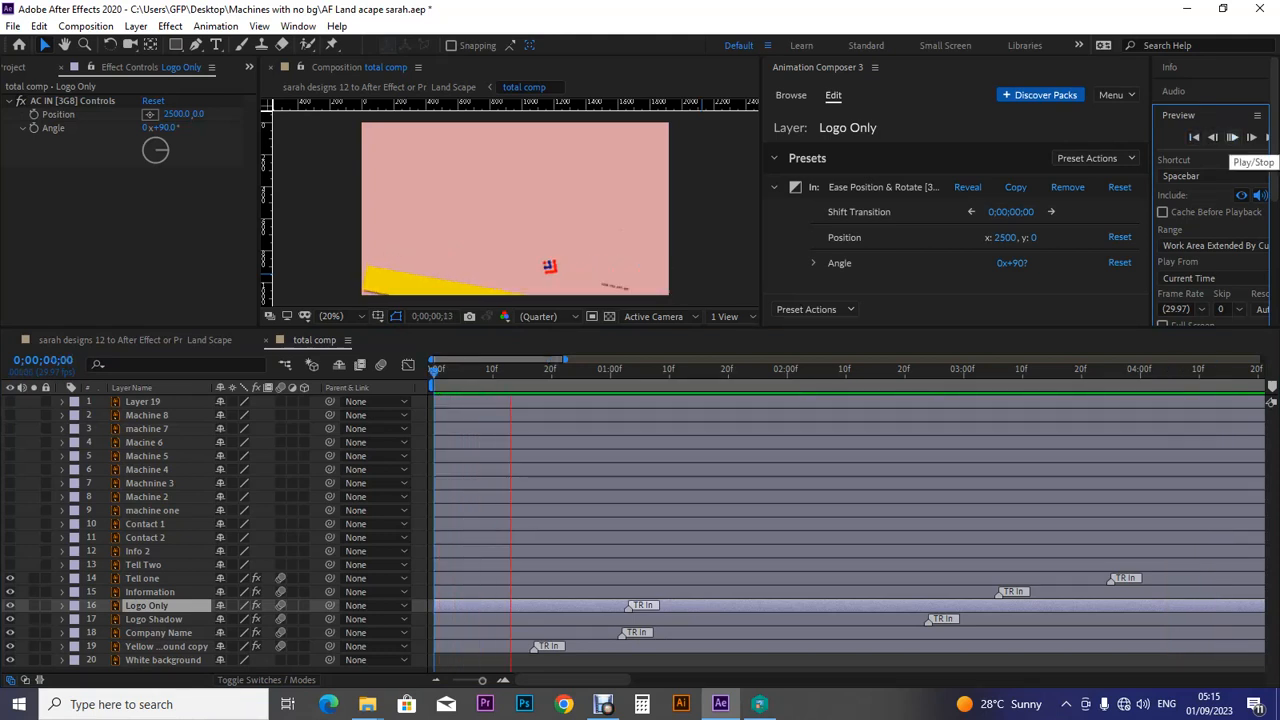
click(1232, 137)
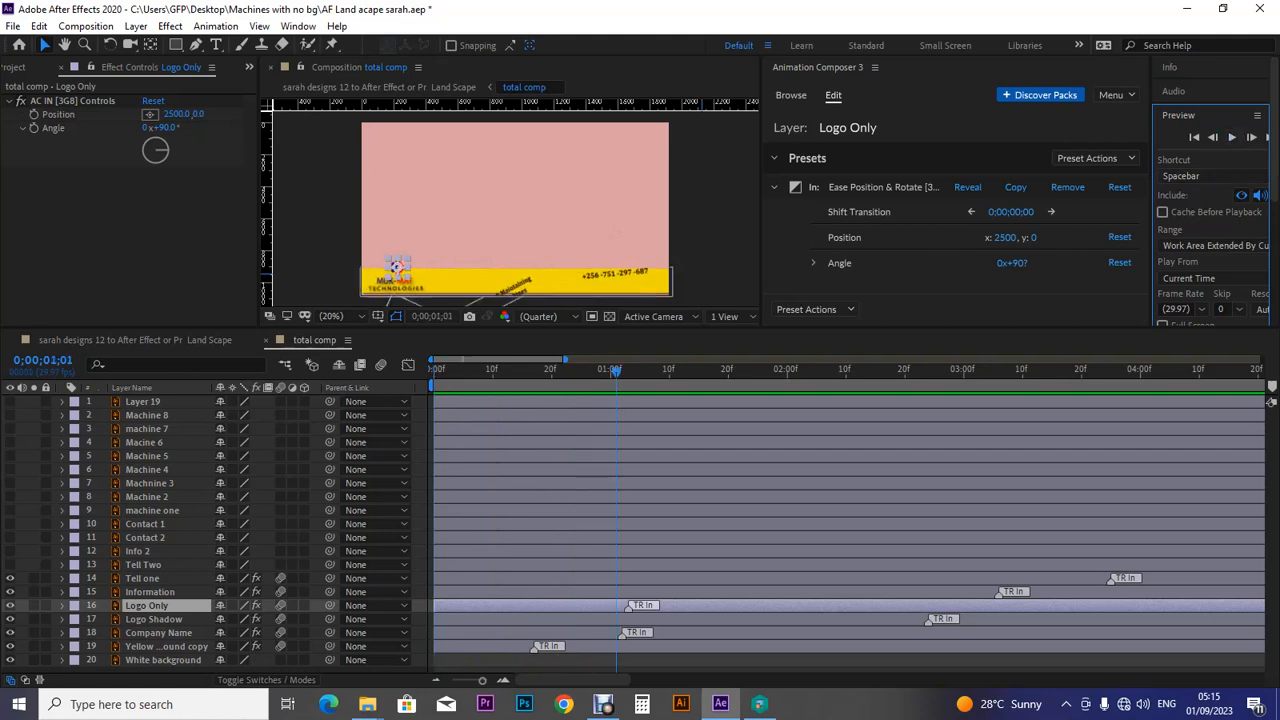
Move the In markers earlier: Logo Shadow to about 0;00;01;24, Information to about 0;00;01;27 and Tell one to about 0;00;02;10.
key(ctrl+Up)
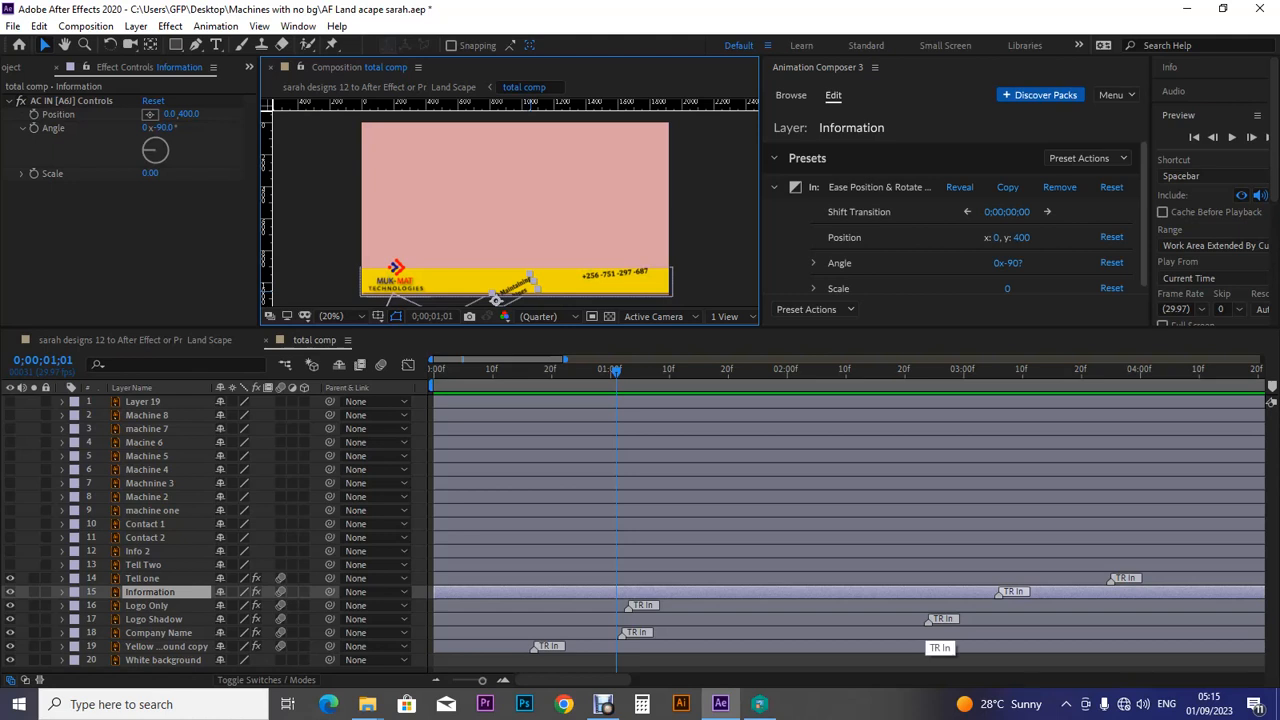
drag(930, 621, 807, 621)
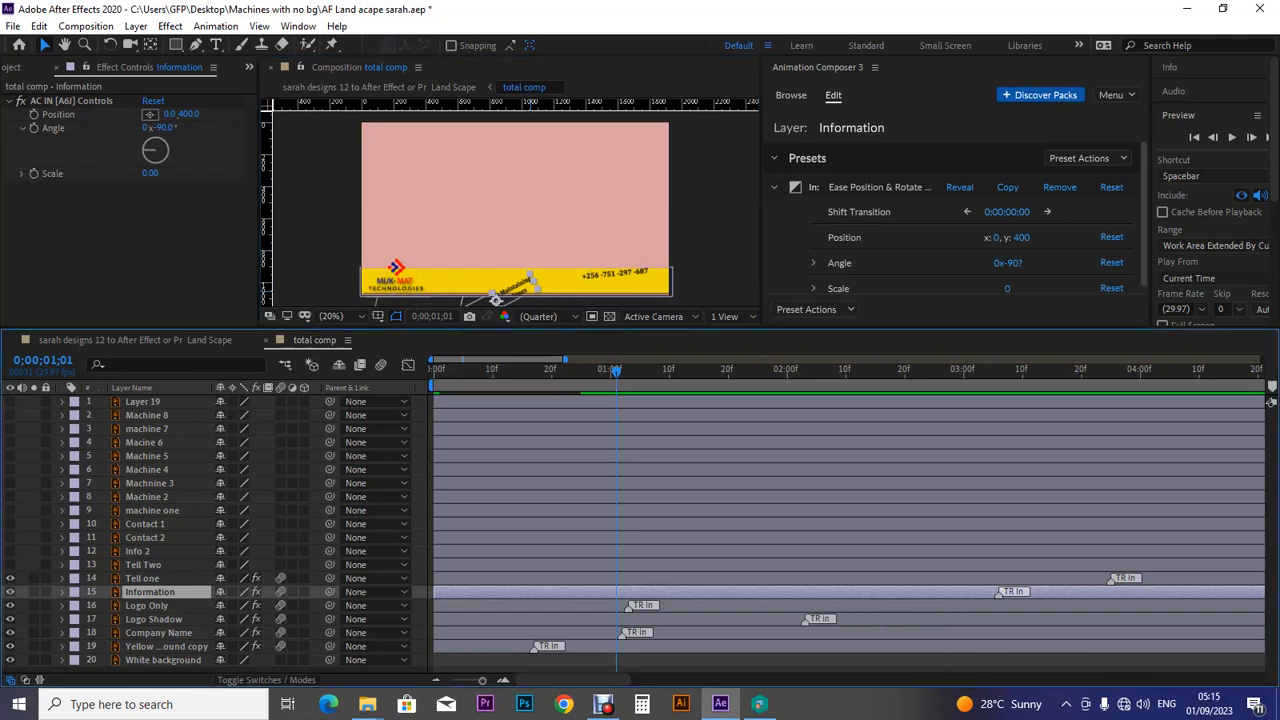
drag(1013, 591, 837, 591)
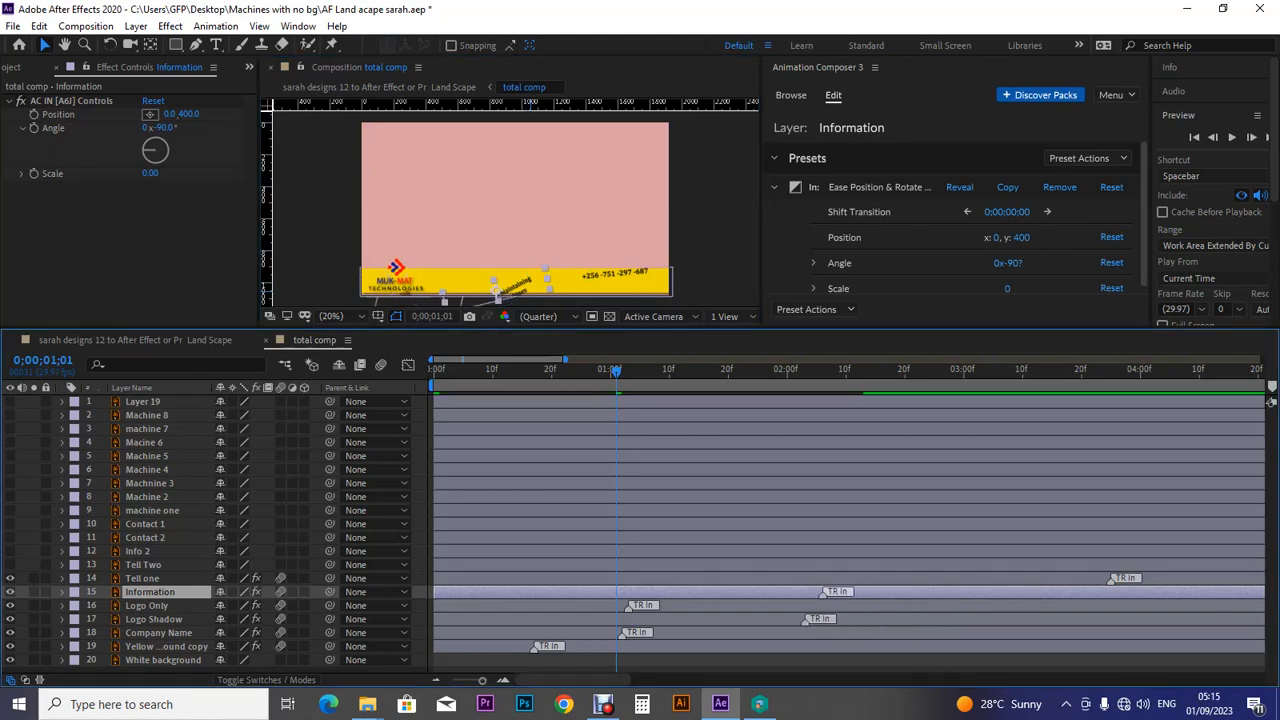
drag(806, 621, 752, 621)
drag(837, 591, 783, 591)
drag(1113, 578, 848, 578)
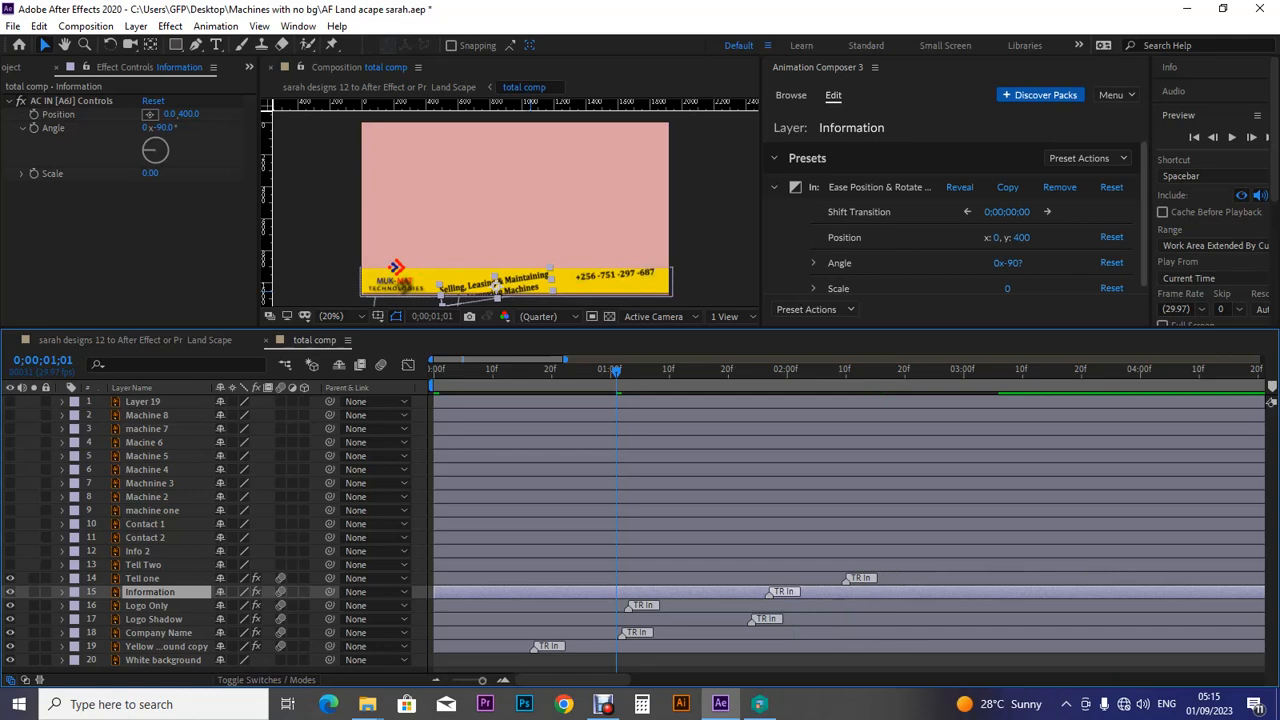
Preview the comp from the start and move the Logo Only and Company Name In markers to about 0;00;00;27 and 0;00;00;28.
click(1194, 137)
click(1232, 137)
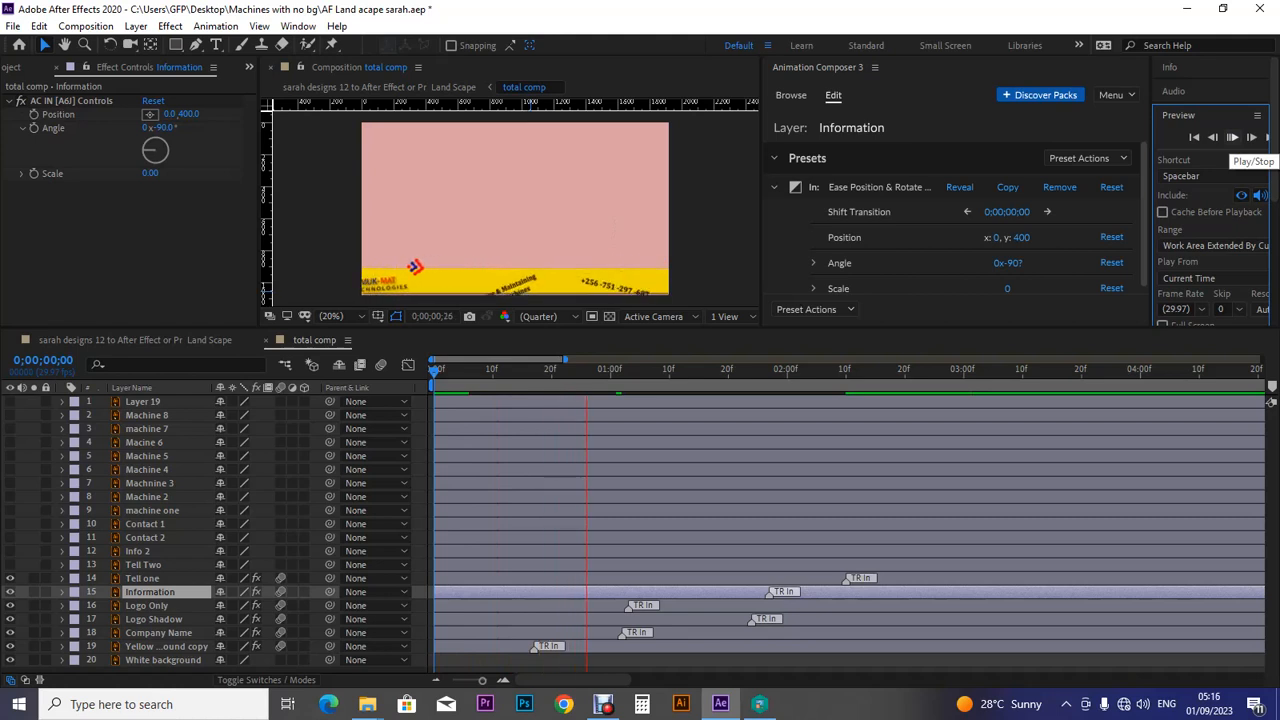
key(space)
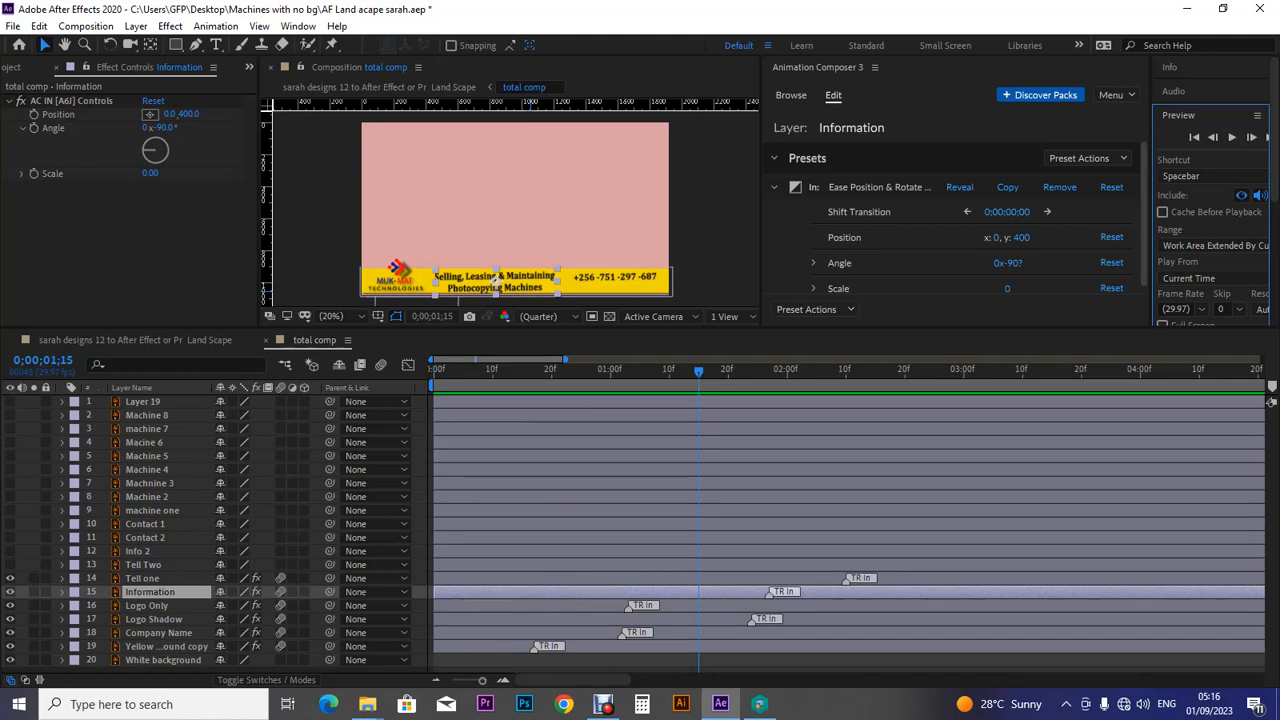
mouse_move(632, 607)
mouse_down()
mouse_move(596, 607)
mouse_move(614, 634)
mouse_move(602, 634)
mouse_up()
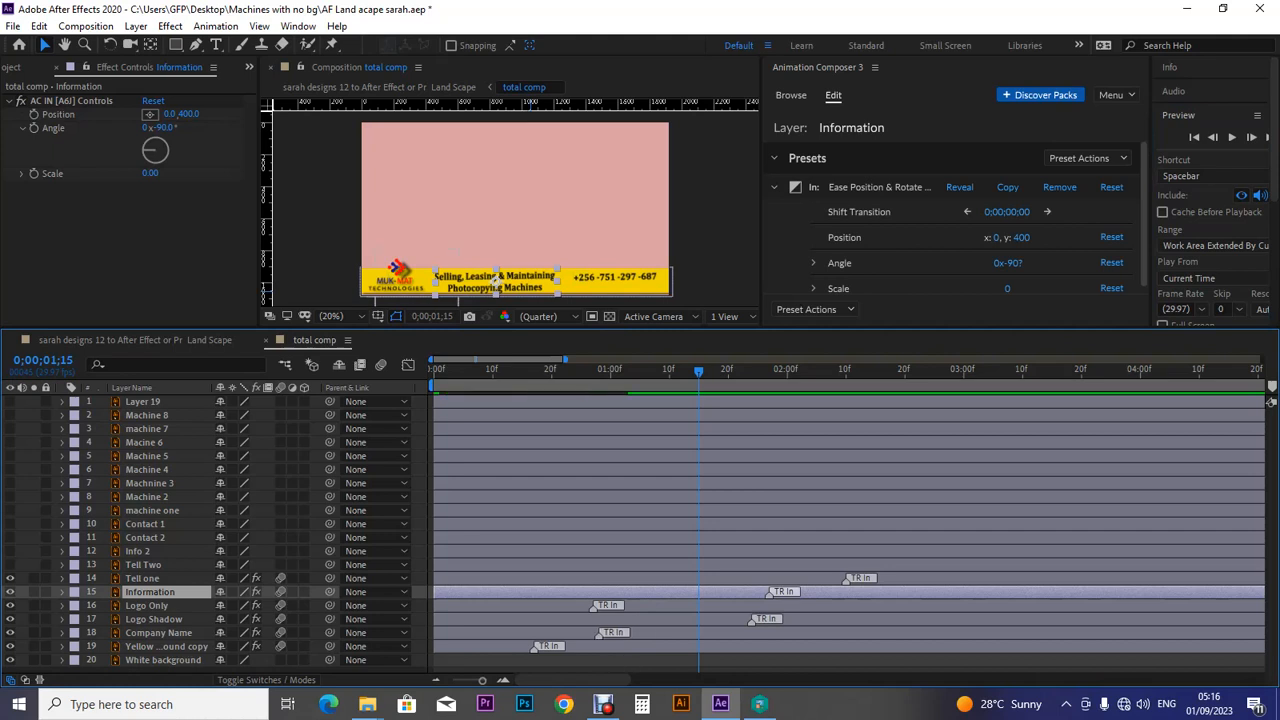
Move the In markers earlier: Logo Shadow to about 0;00;01;10, Information to about 0;00;01;12 and Tell one to about 0;00;01;24.
drag(752, 620, 690, 620)
drag(772, 592, 706, 592)
mouse_move(858, 578)
mouse_down()
mouse_move(684, 592)
mouse_move(690, 619)
mouse_move(671, 619)
mouse_up()
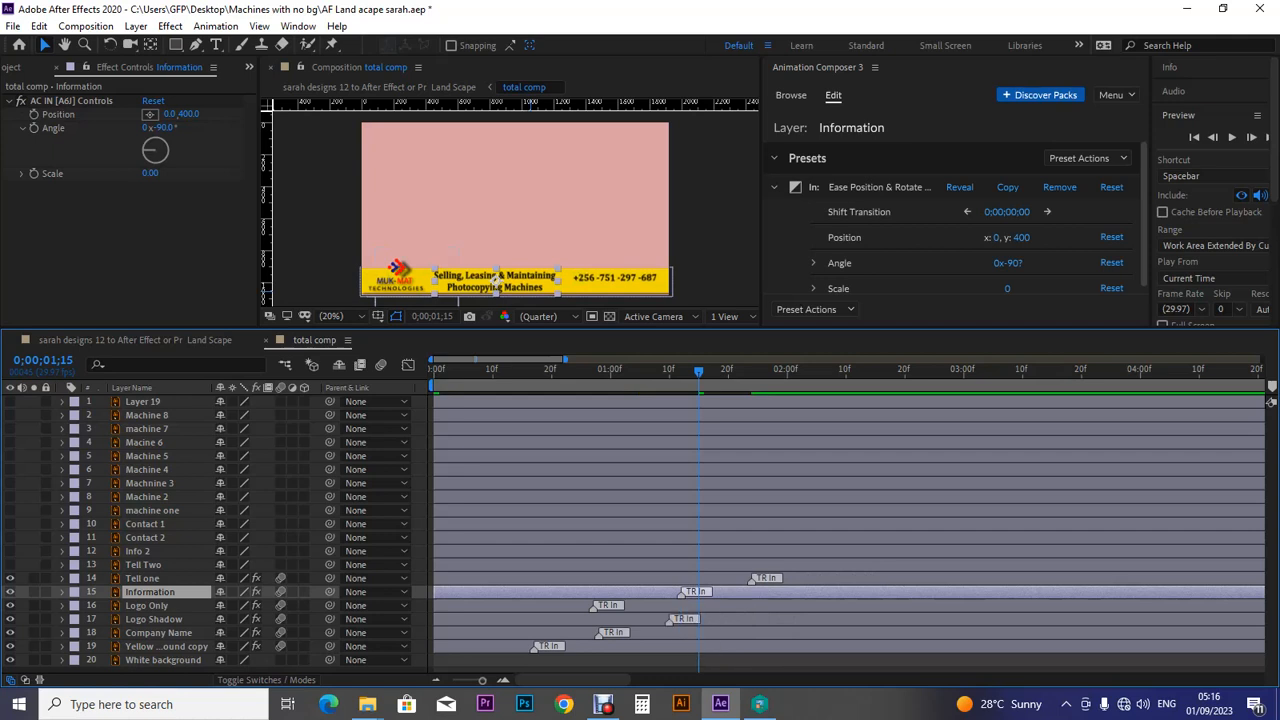
Preview the comp repeatedly from the start to check the timing of the logo, information and phone number entrances.
key(space)
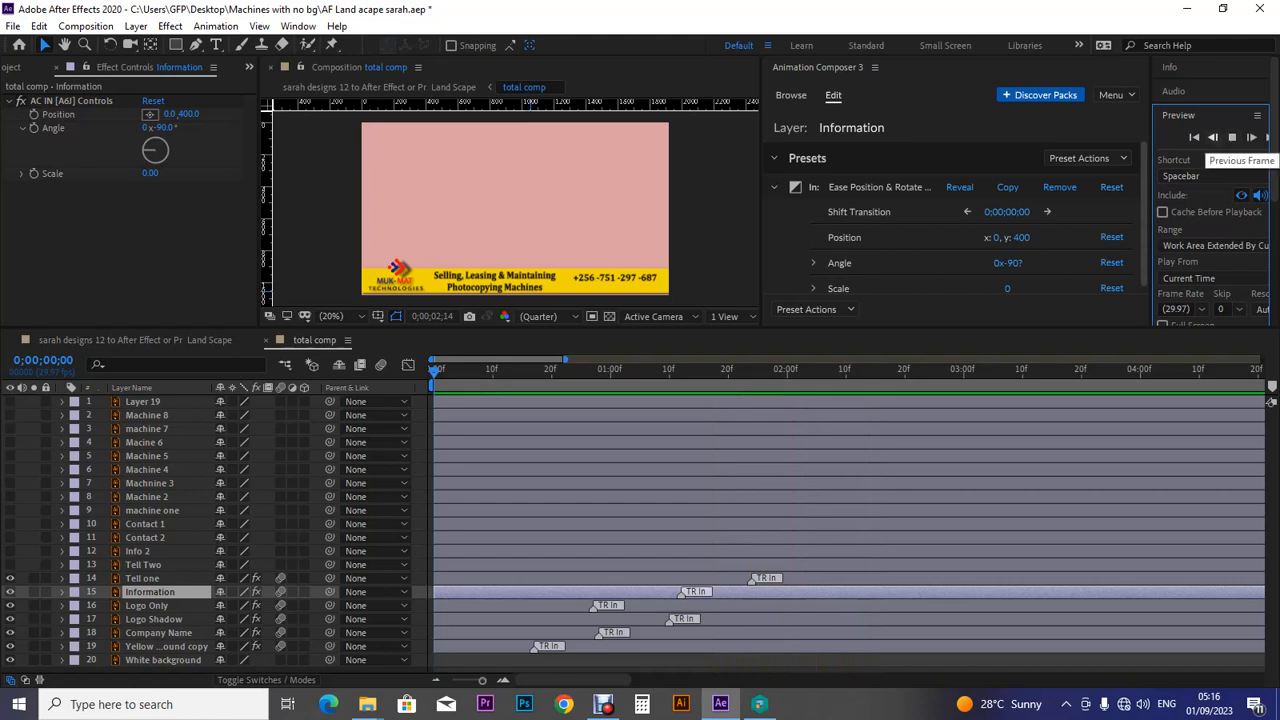
click(1213, 137)
click(1232, 137)
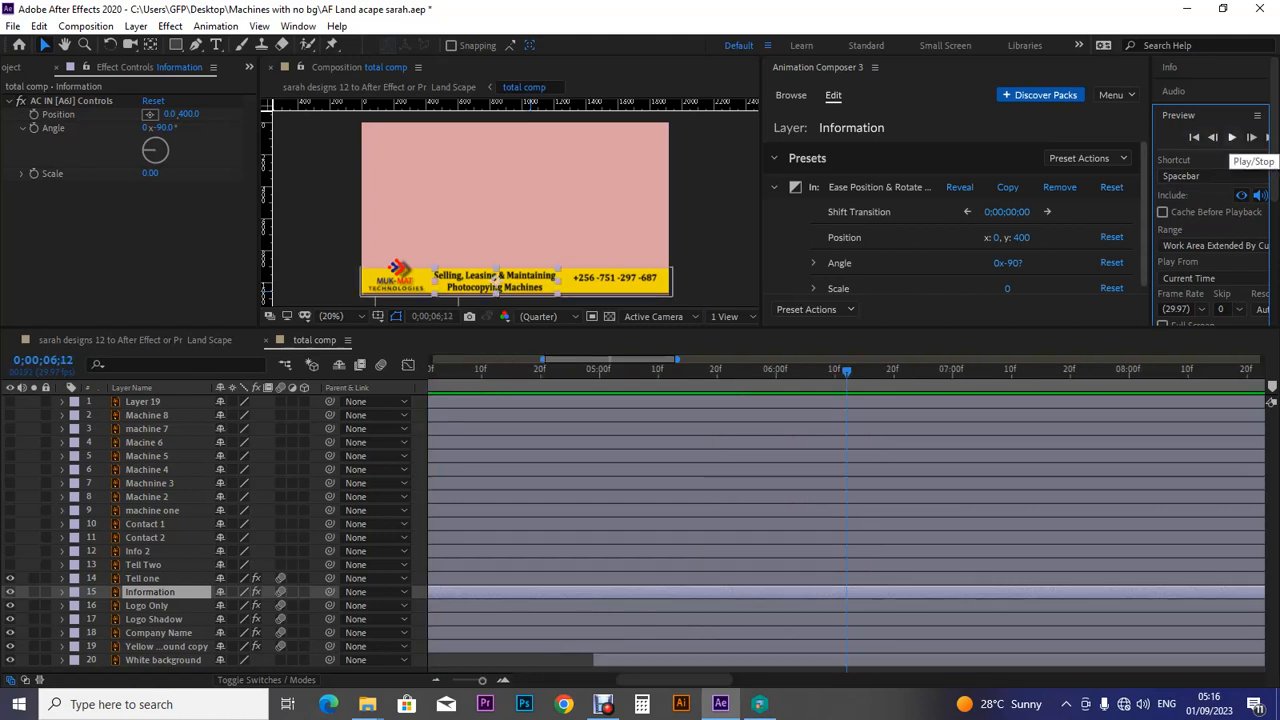
click(1232, 137)
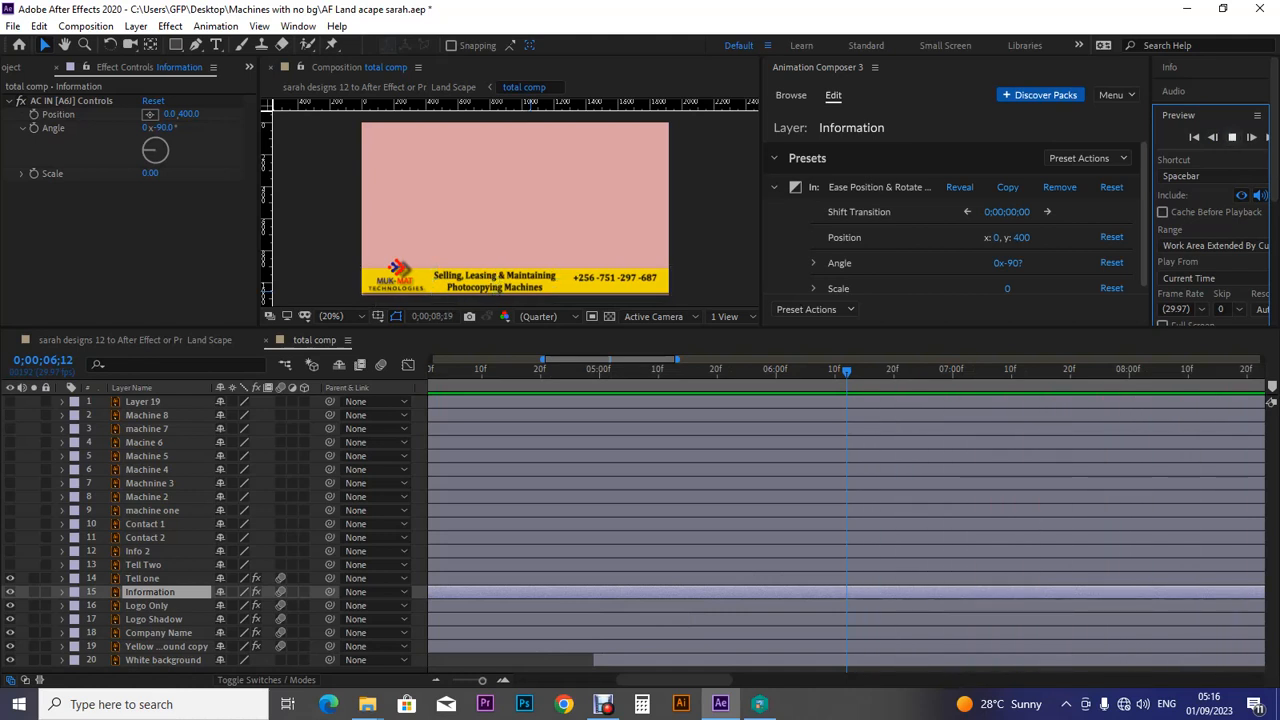
click(1194, 137)
click(1232, 137)
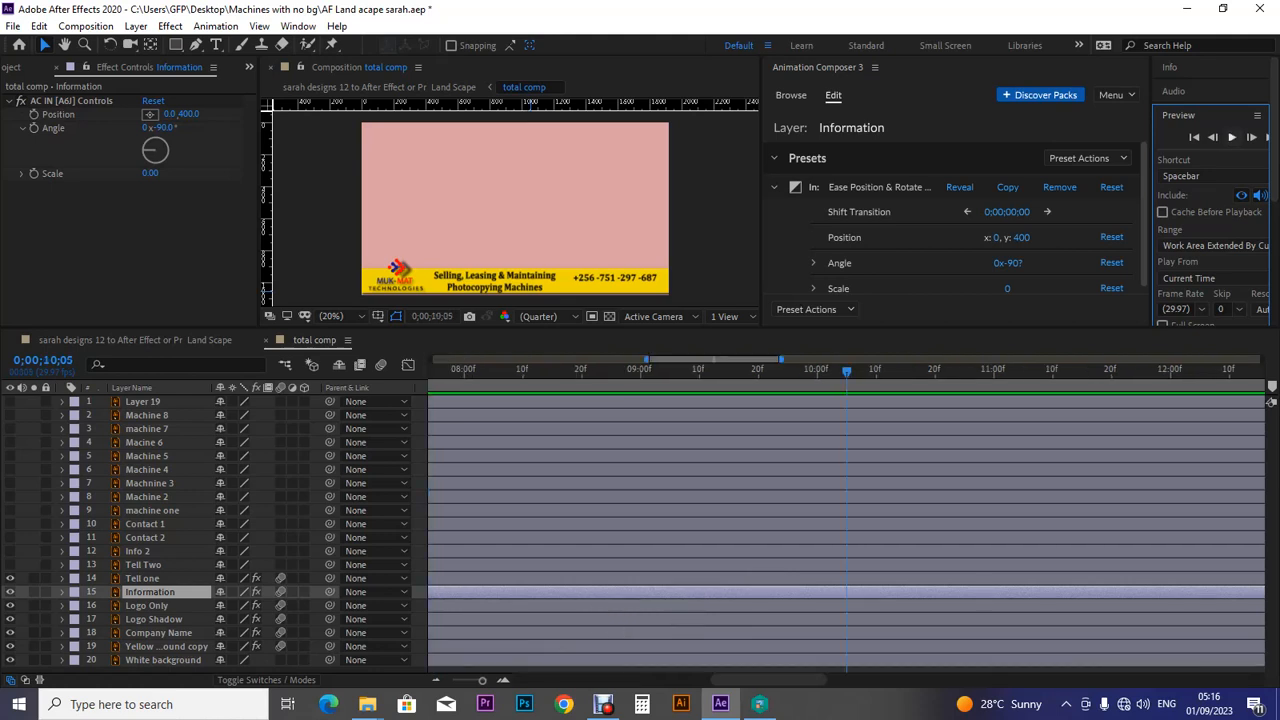
click(1232, 137)
click(1194, 137)
click(1213, 137)
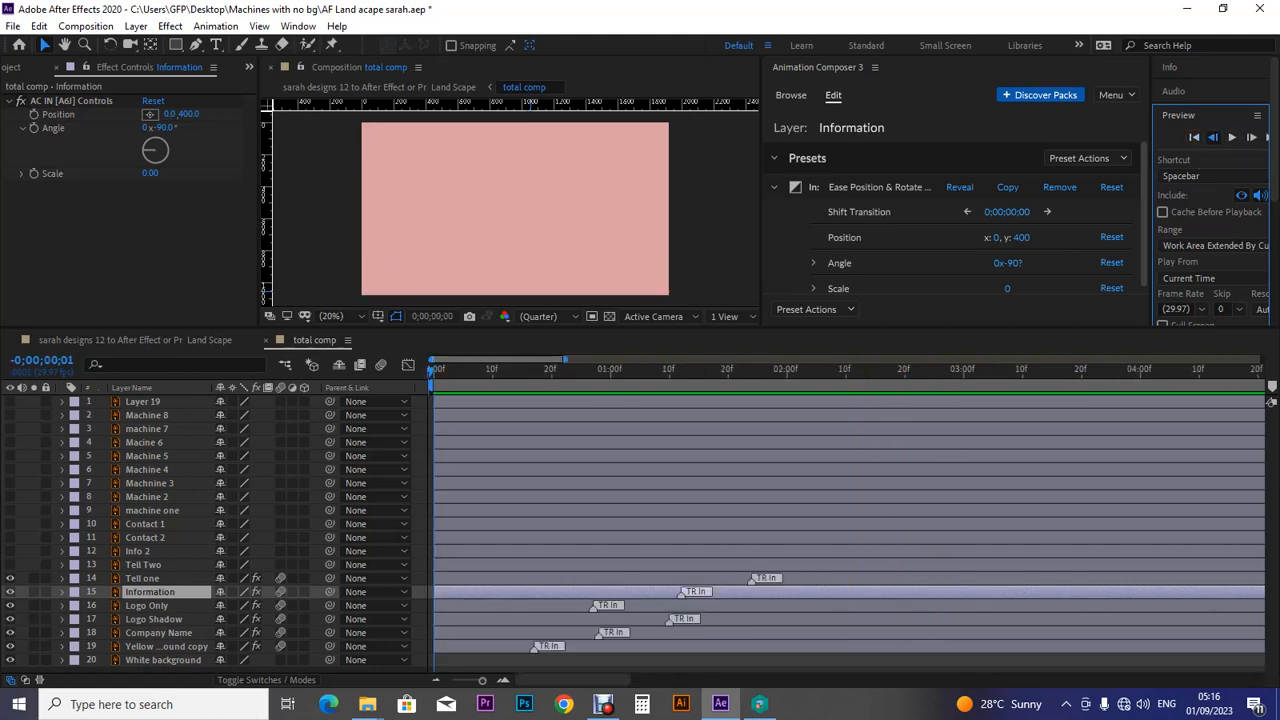
click(1232, 137)
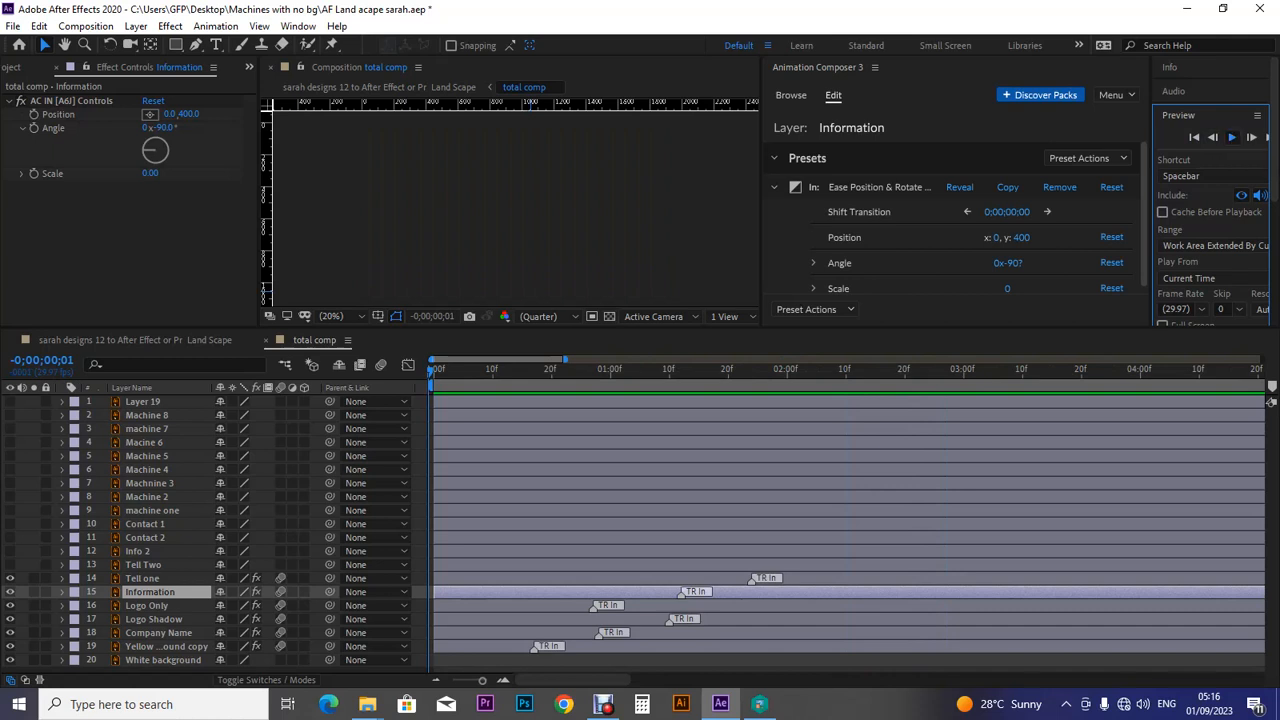
click(1232, 137)
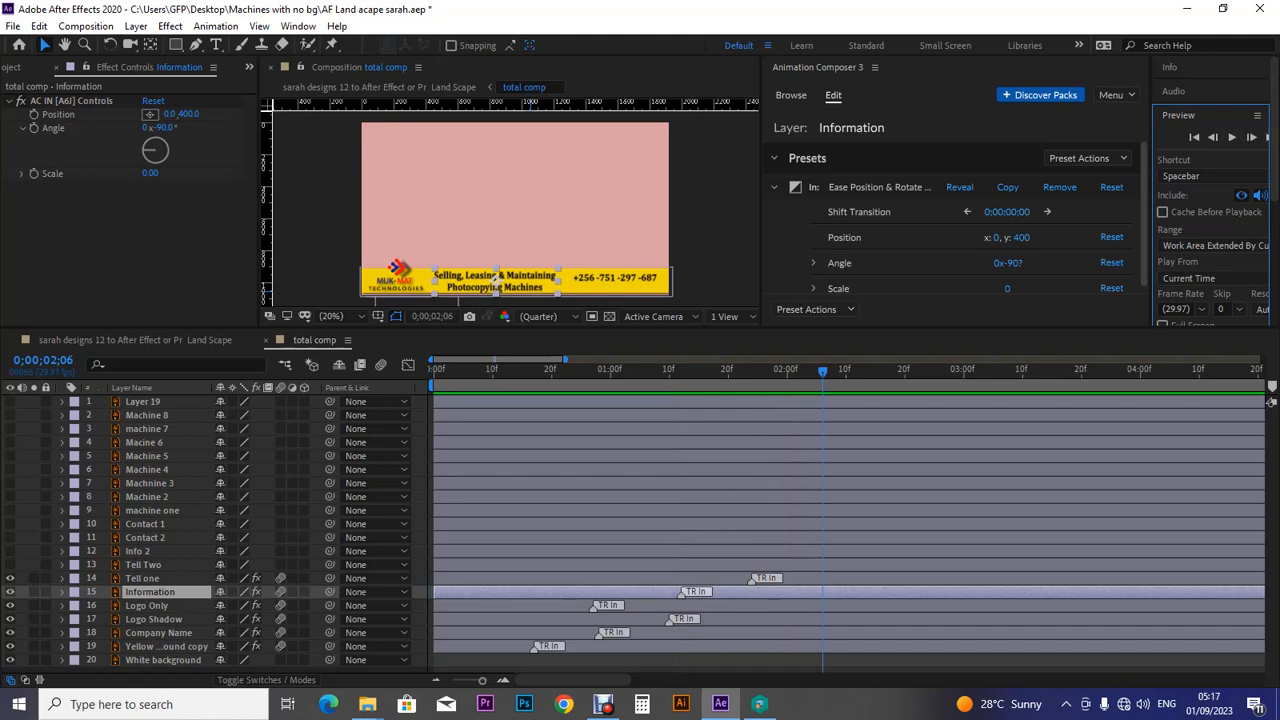
Trim the Tell Two layer to start at about 0;00;01;17 and apply the Overshoot Scale From Anchor Point preset as its In transition.
drag(823, 370, 745, 370)
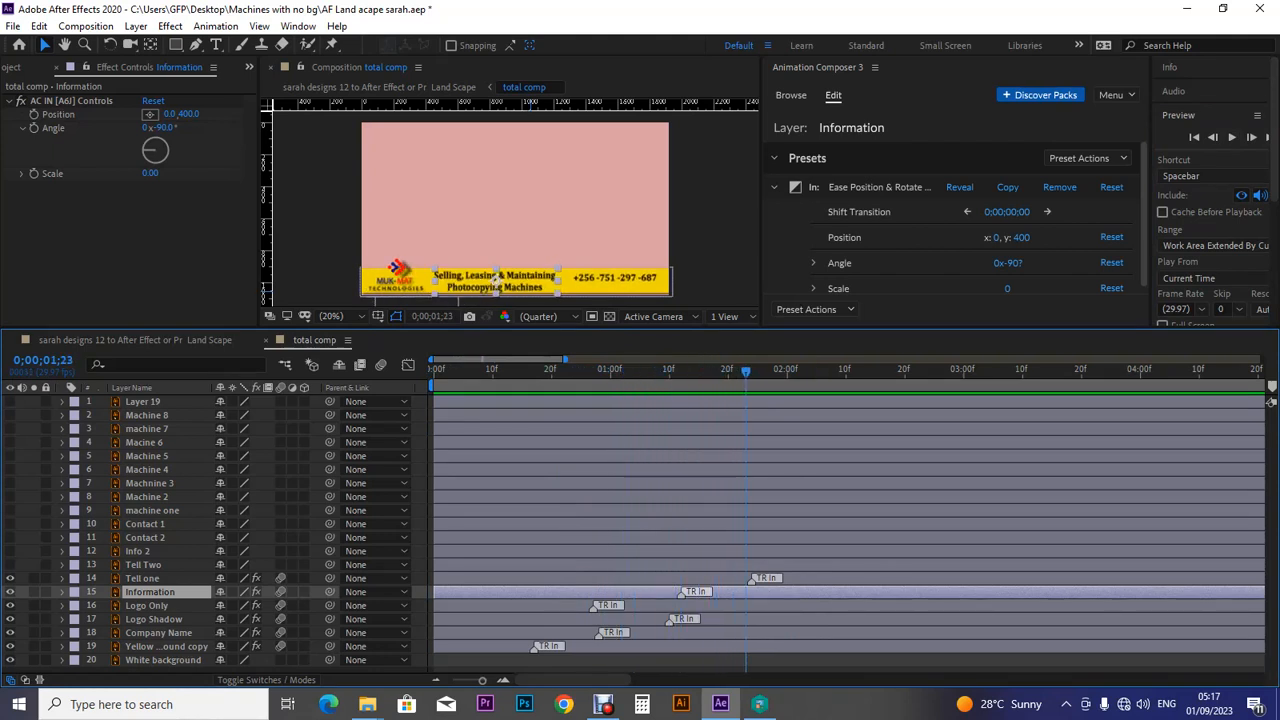
click(766, 578)
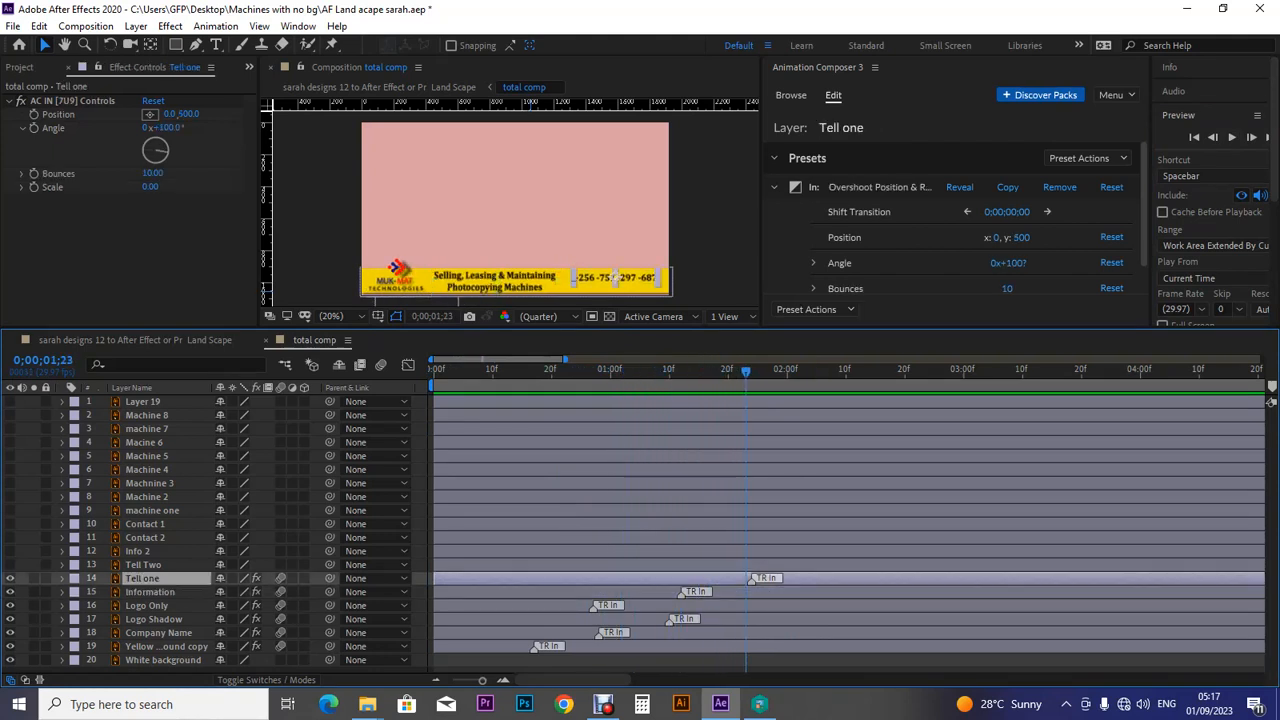
click(143, 565)
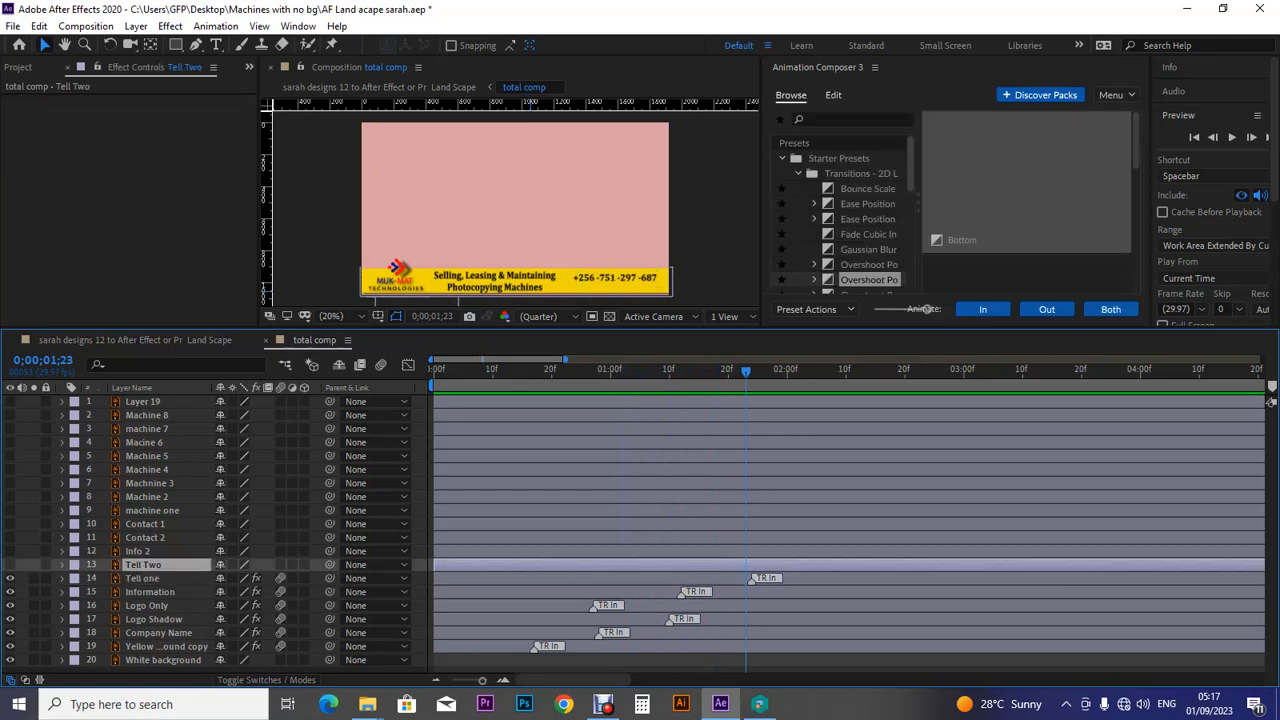
drag(745, 370, 722, 370)
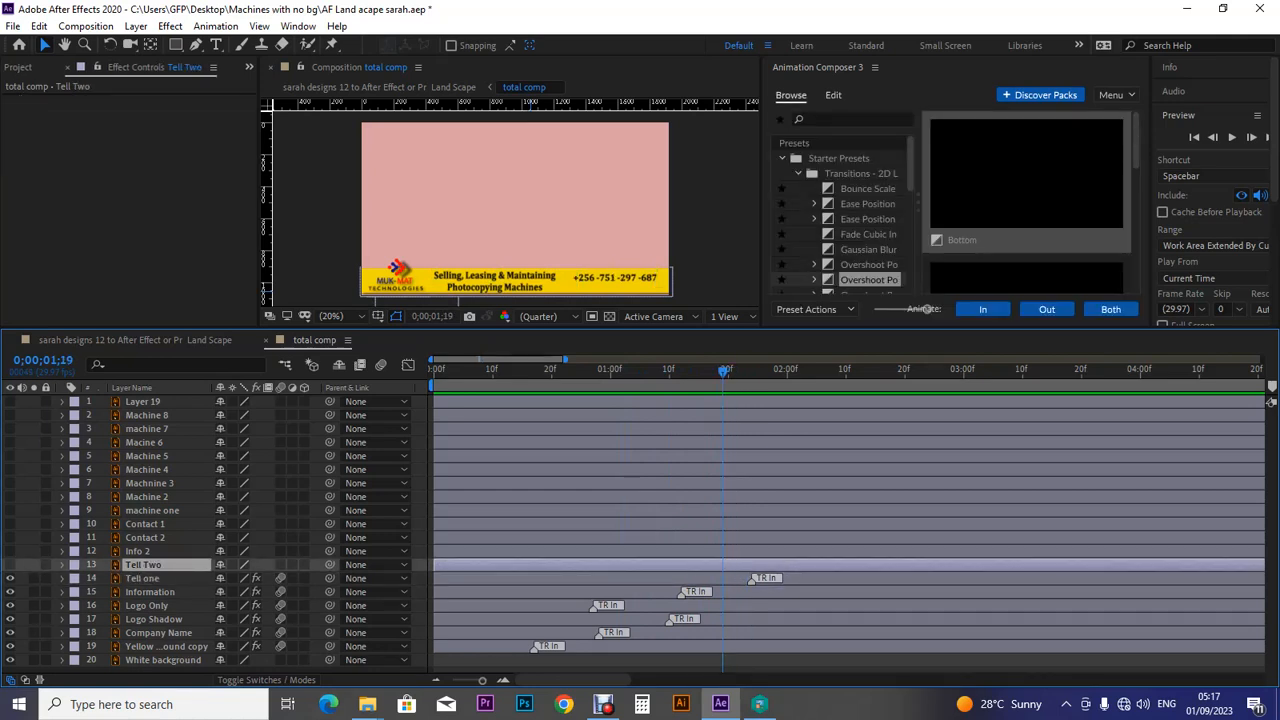
drag(910, 165, 910, 197)
click(869, 206)
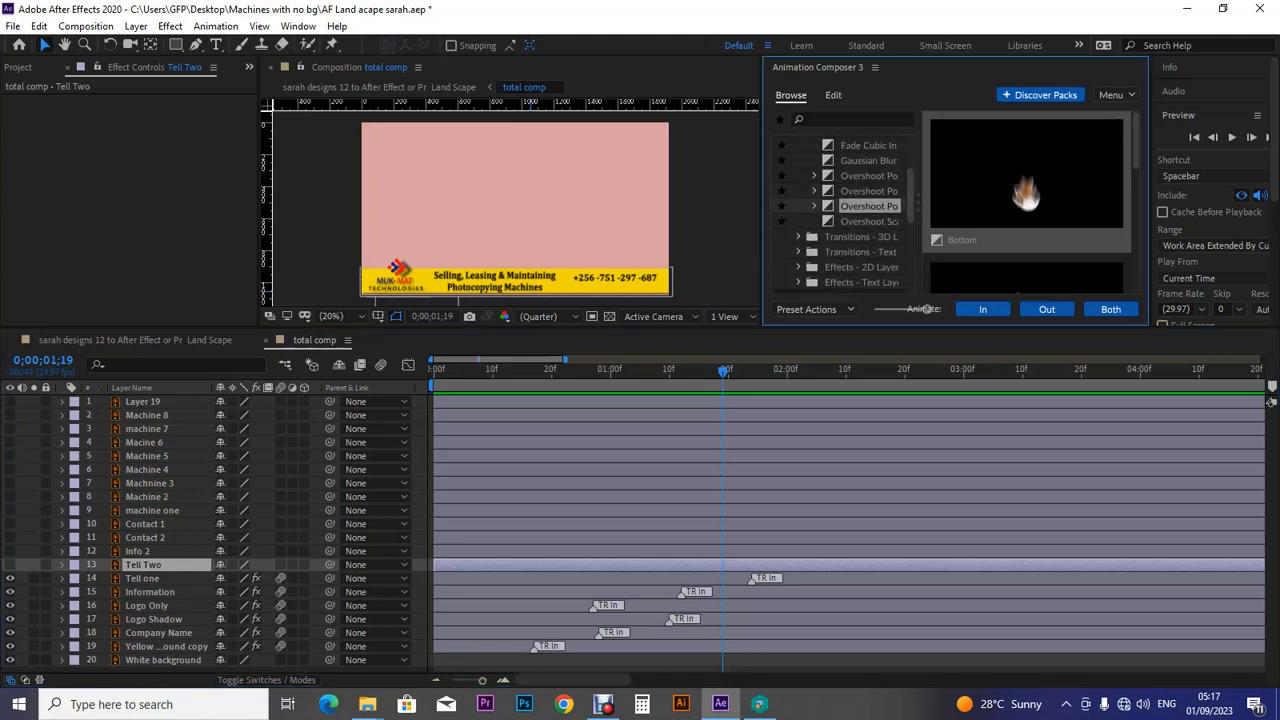
click(860, 221)
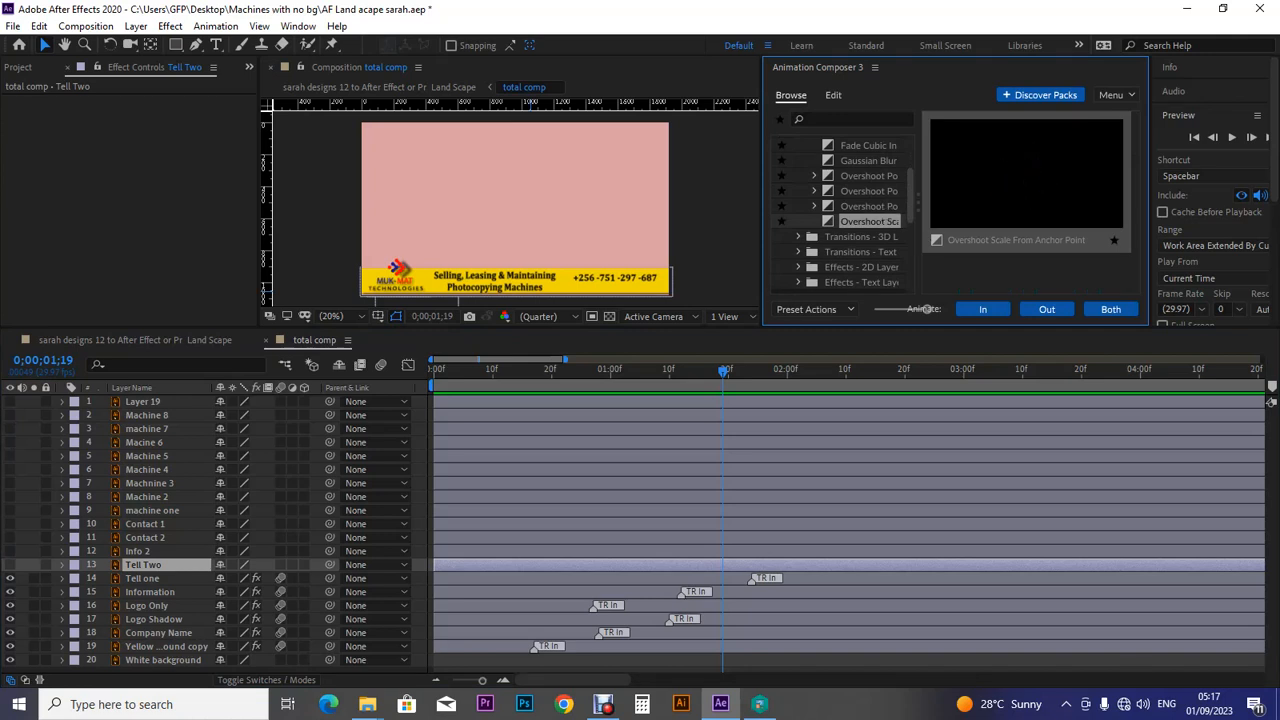
drag(435, 565, 711, 565)
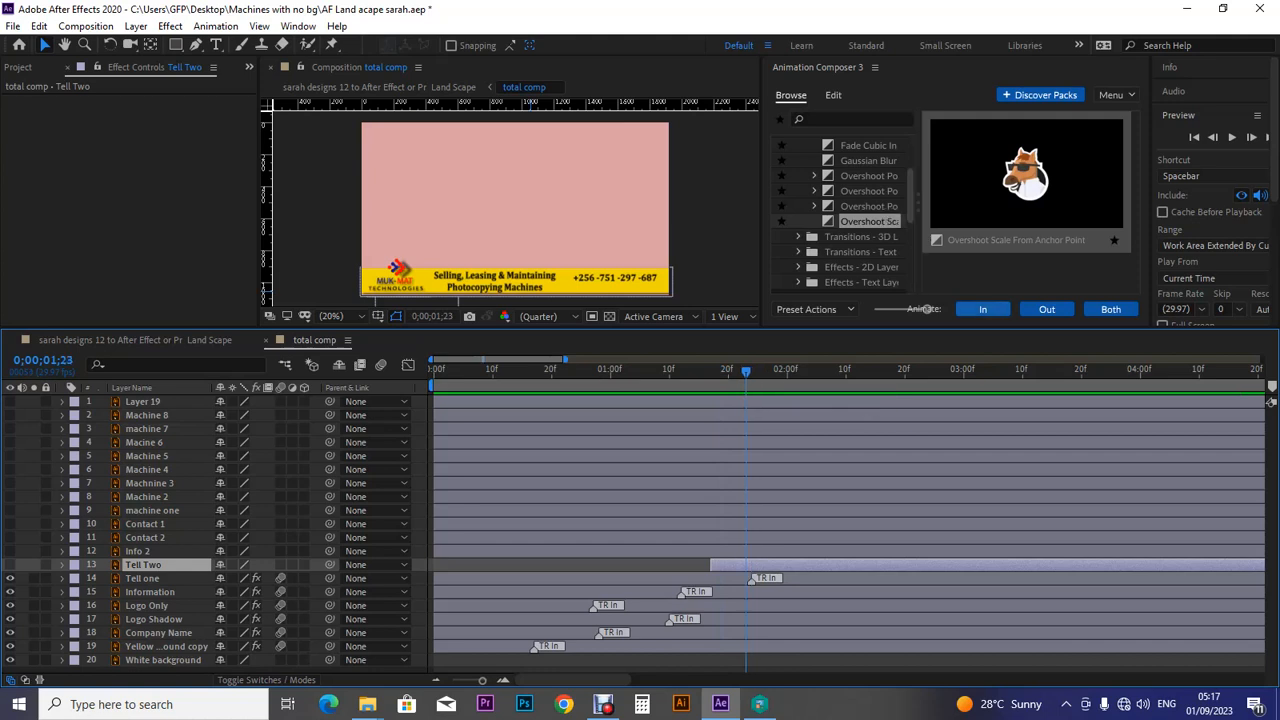
click(983, 309)
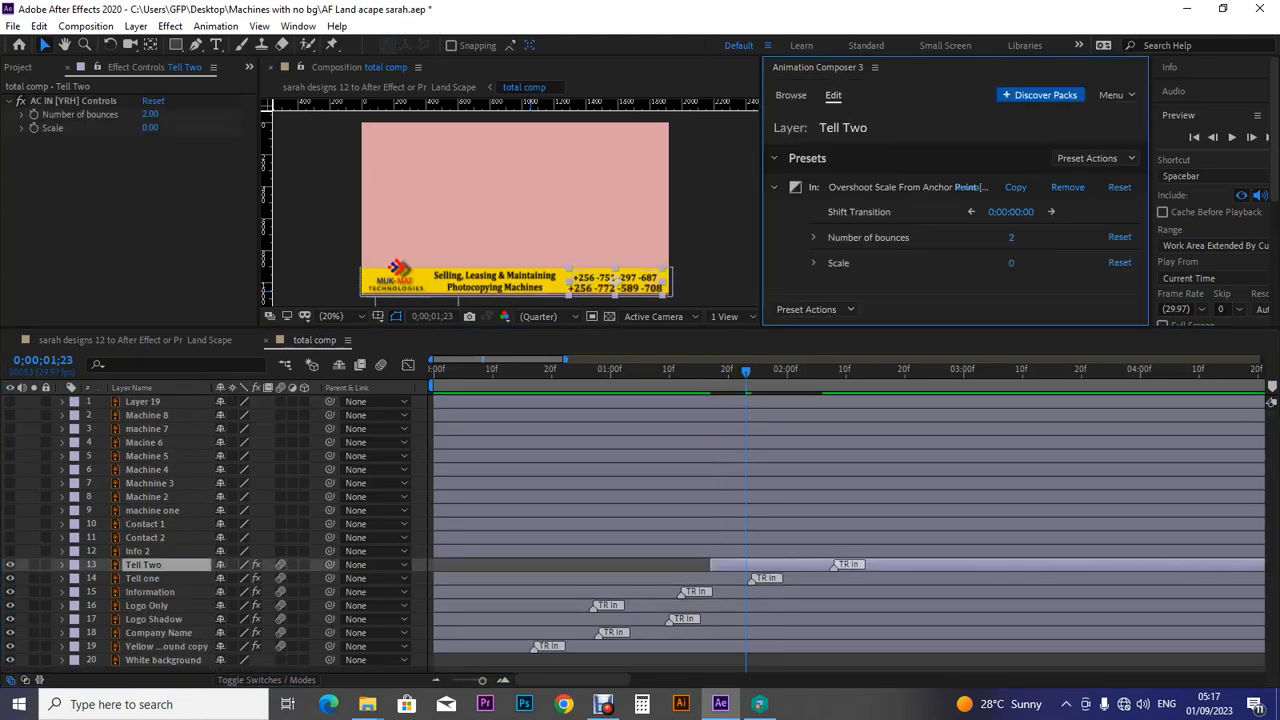
Move Tell Two's In marker to about 0;00;01;21 and preview the comp from the start.
drag(752, 567, 734, 567)
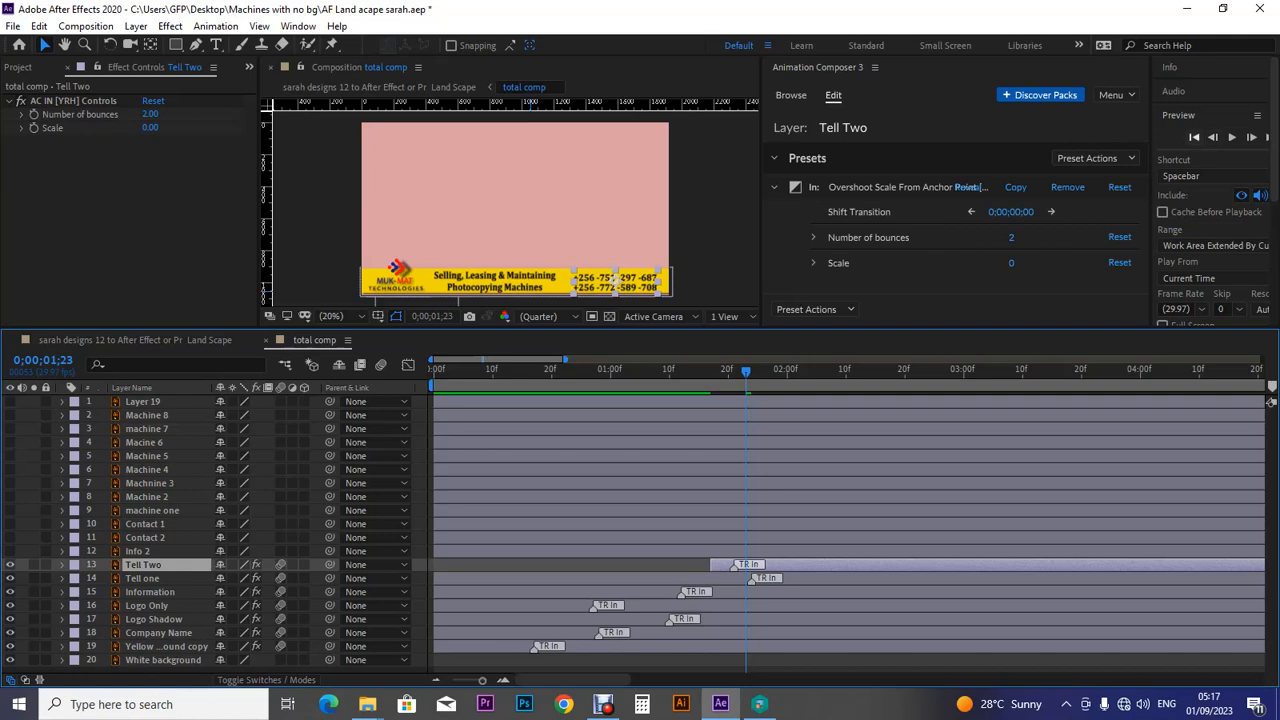
click(1232, 137)
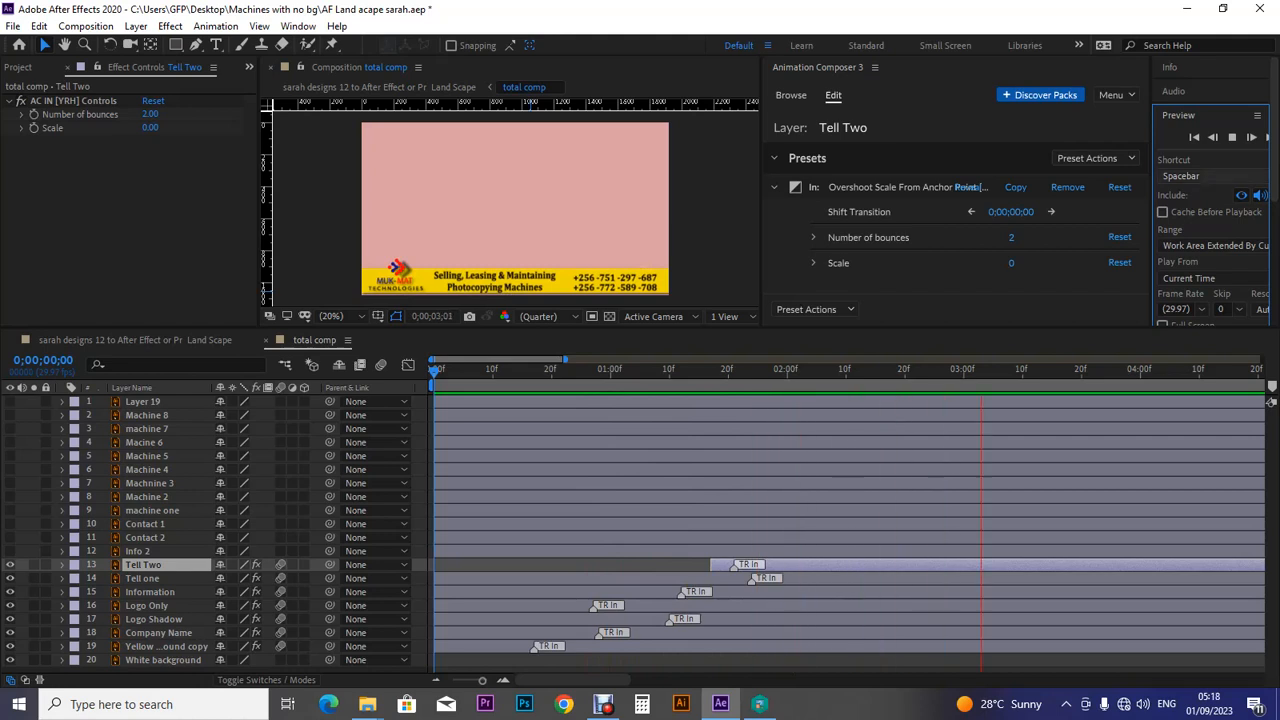
key(space)
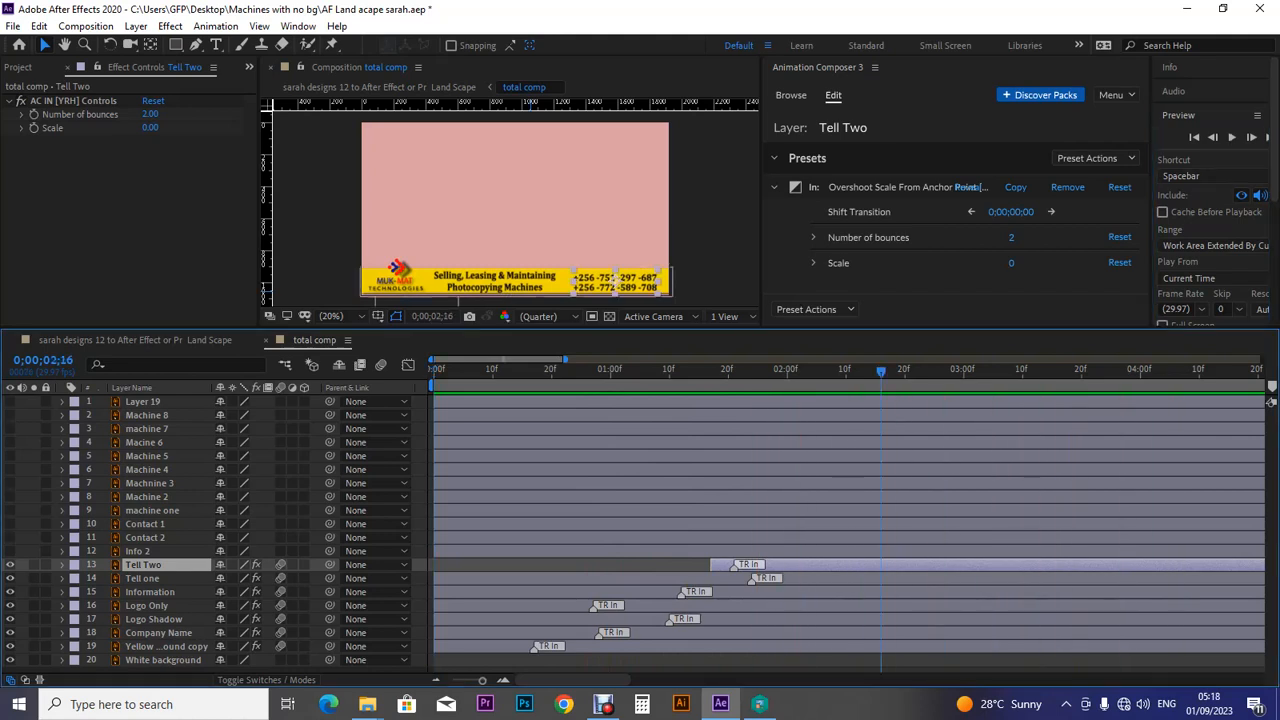
Extend the start of the Tell Two layer back to about 0;00;01;14 and preview the comp from the start.
drag(699, 565, 693, 565)
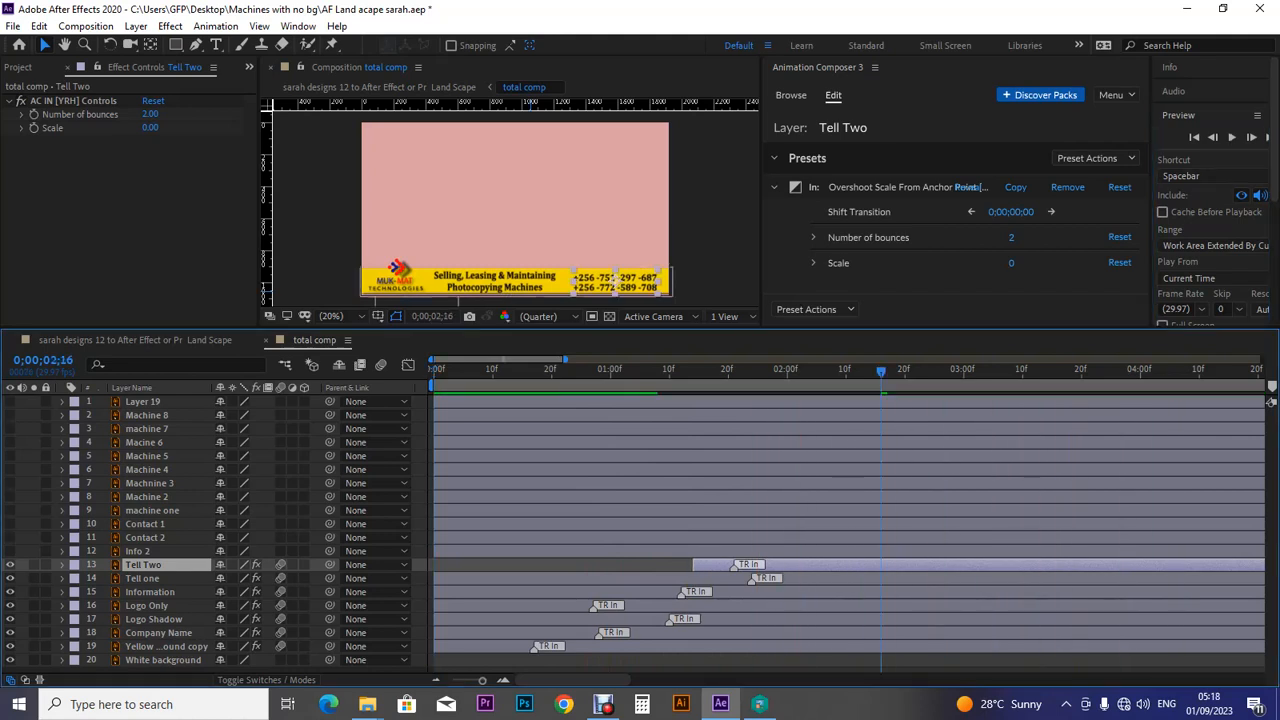
click(1232, 138)
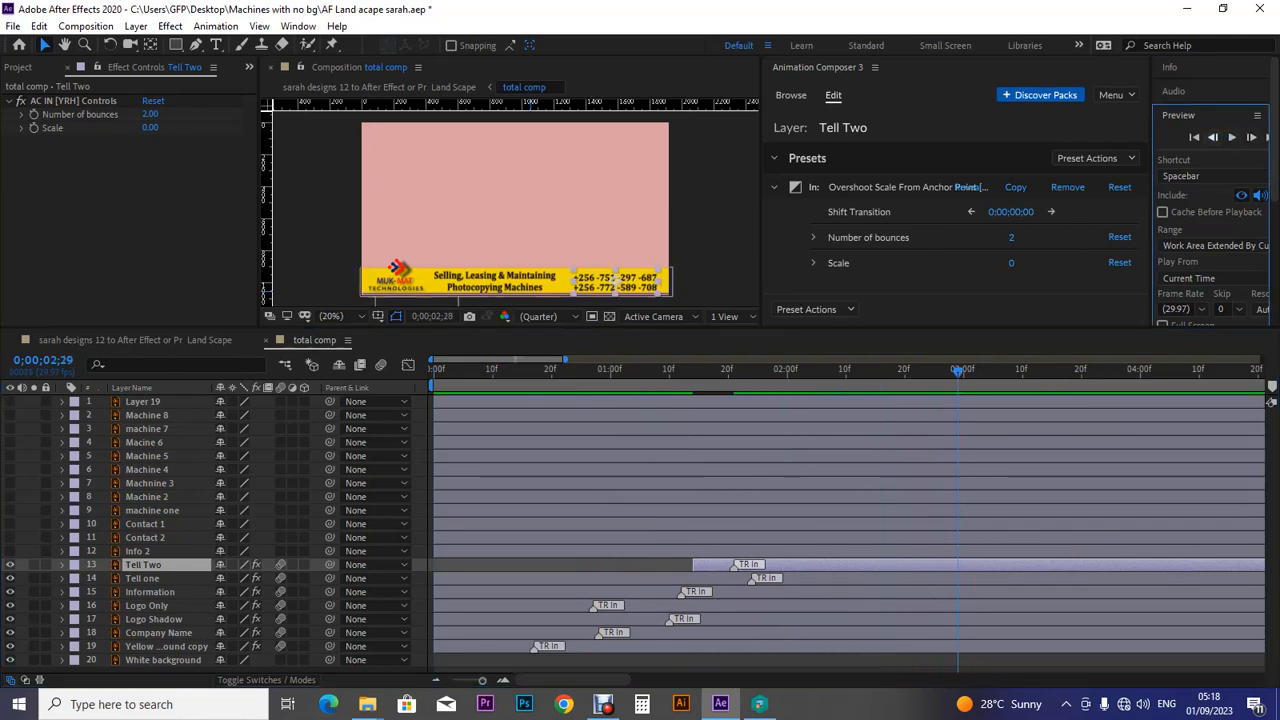
click(1193, 137)
click(1232, 138)
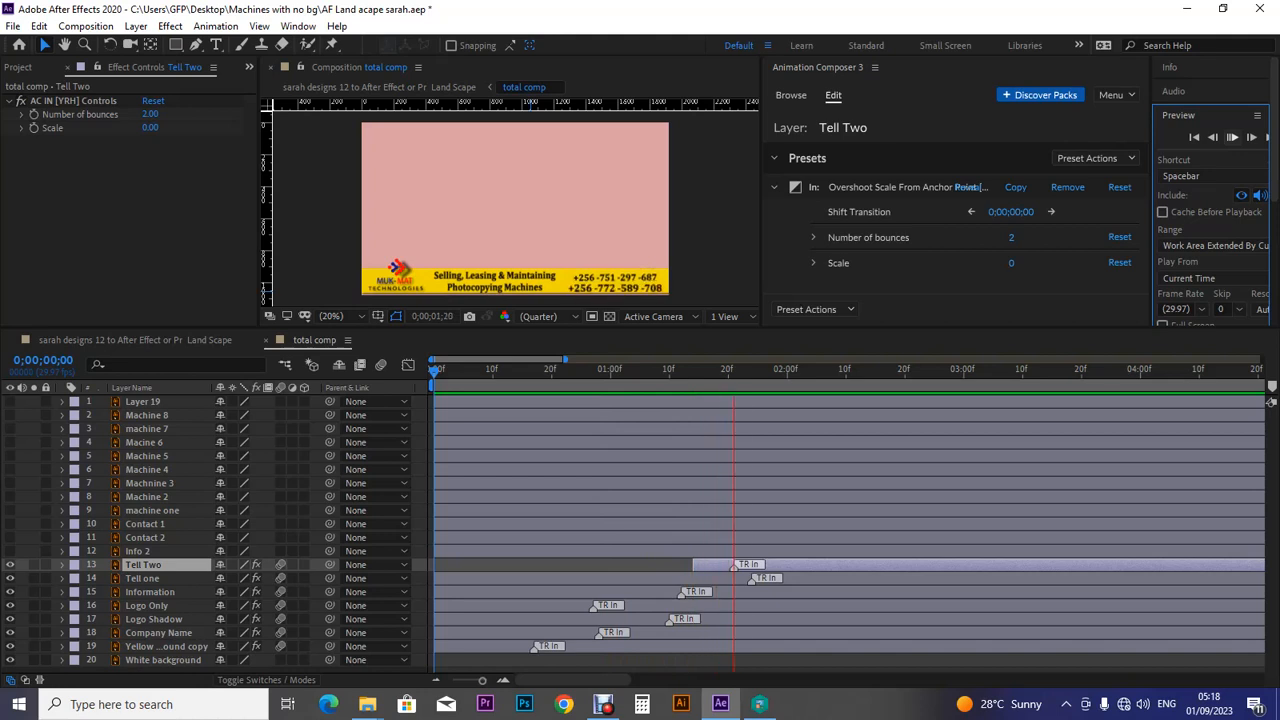
key(space)
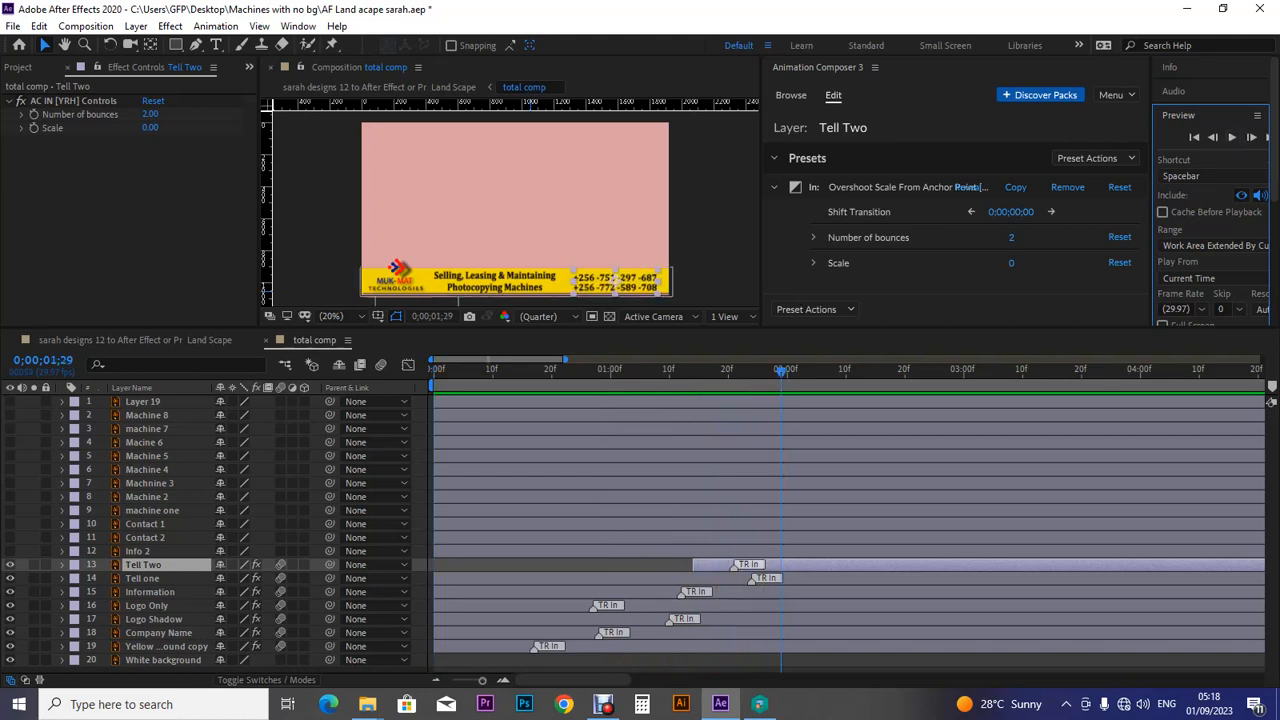
Extend the start of the Tell Two layer back to about 0;00;01;03 and set its transition's number of bounces to 10.
drag(694, 565, 628, 565)
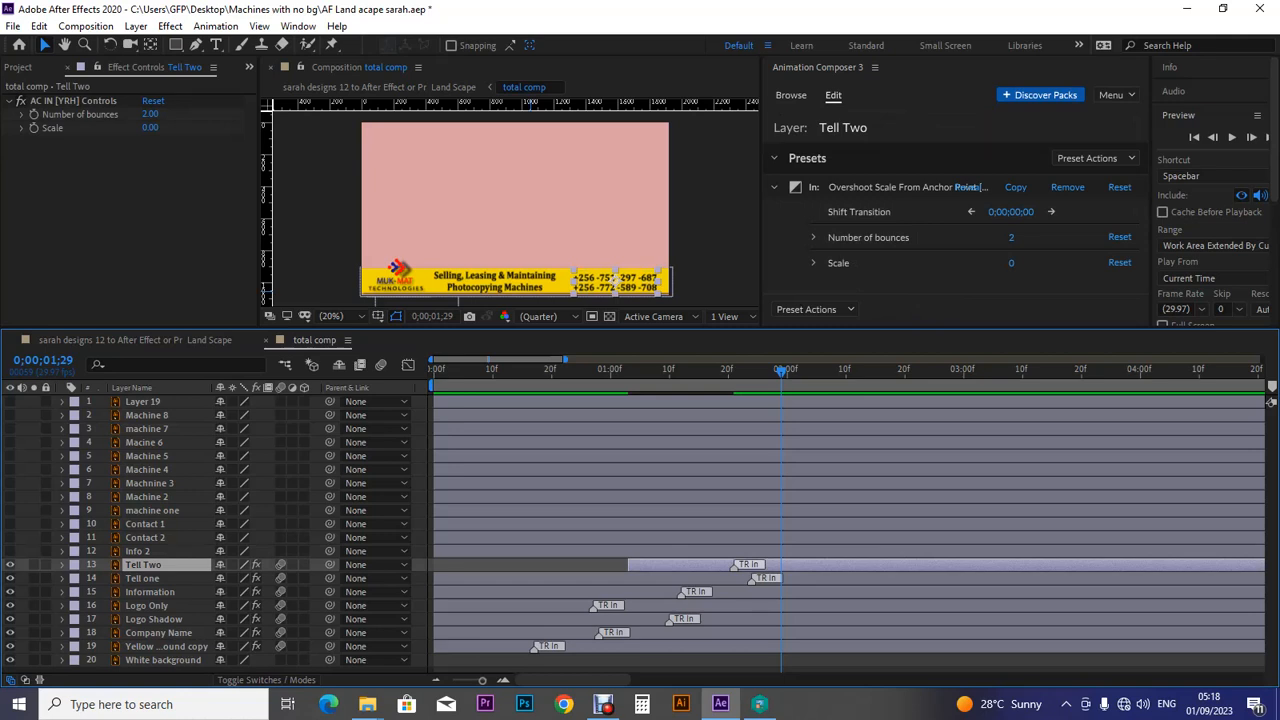
drag(781, 371, 675, 371)
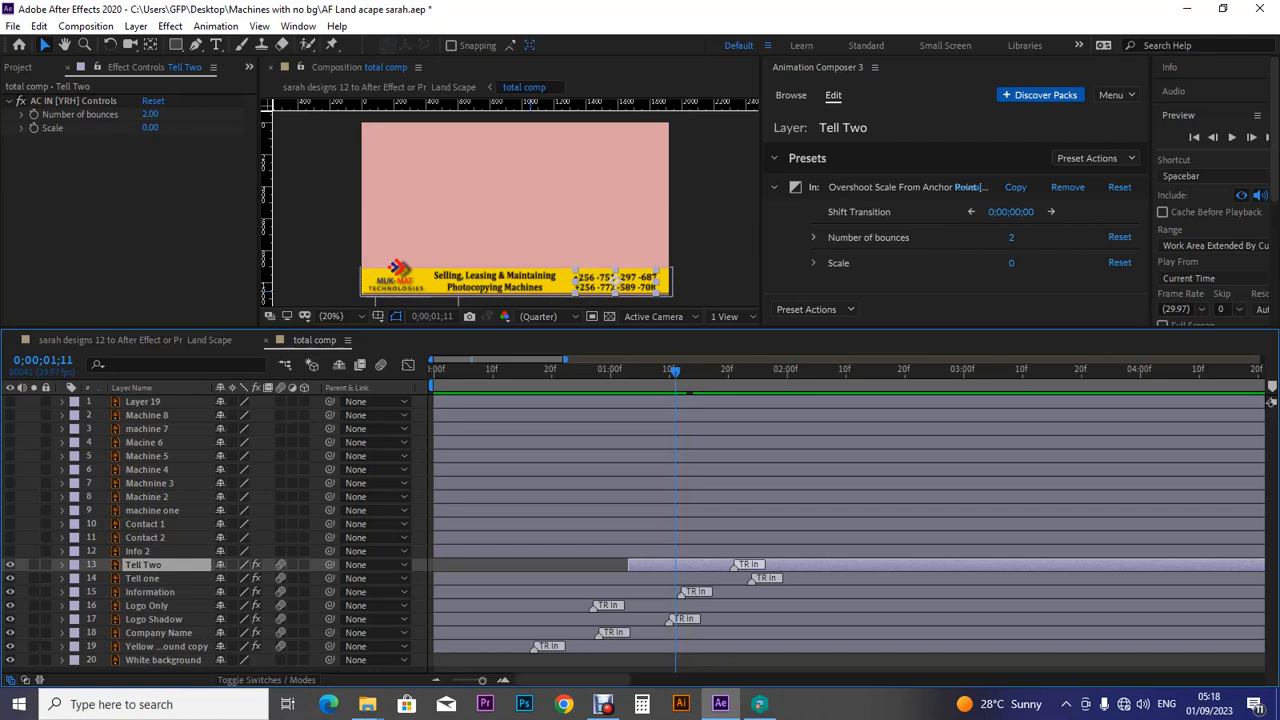
click(814, 238)
drag(835, 269, 857, 269)
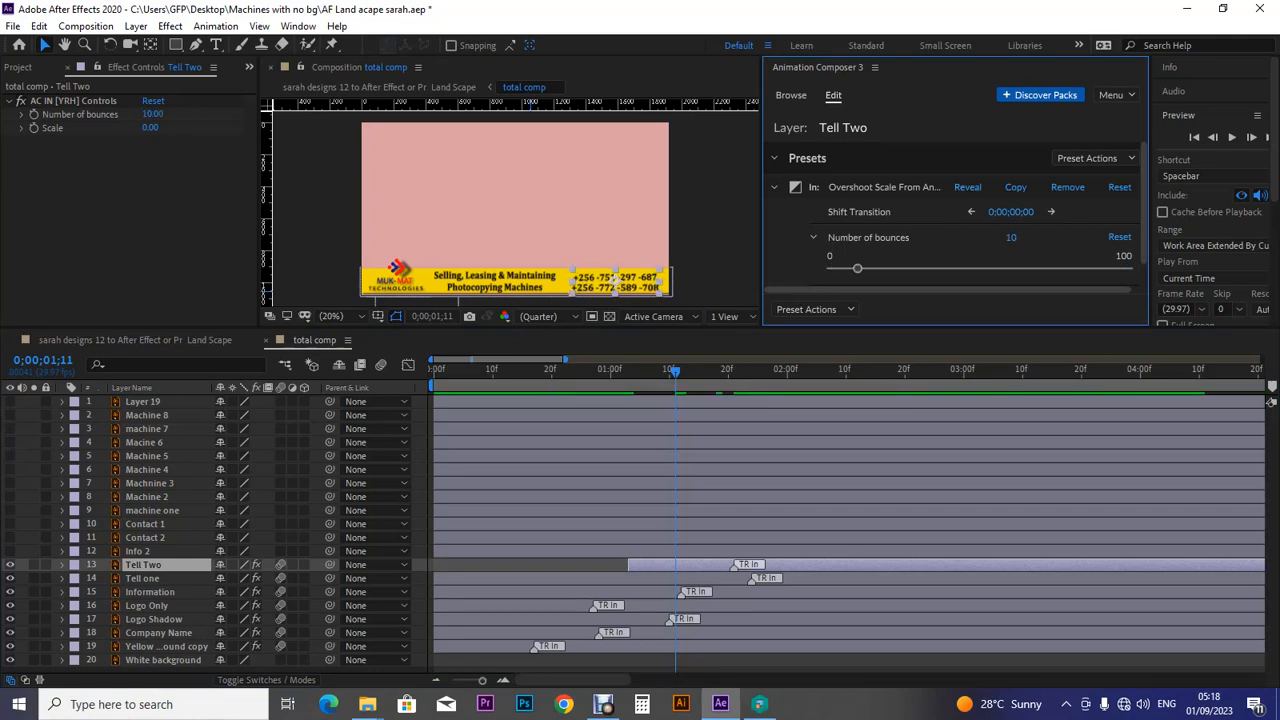
Preview the comp from the start to check Tell Two's bouncing entrance, and park the time indicator at 0;00;02;02.
click(1193, 137)
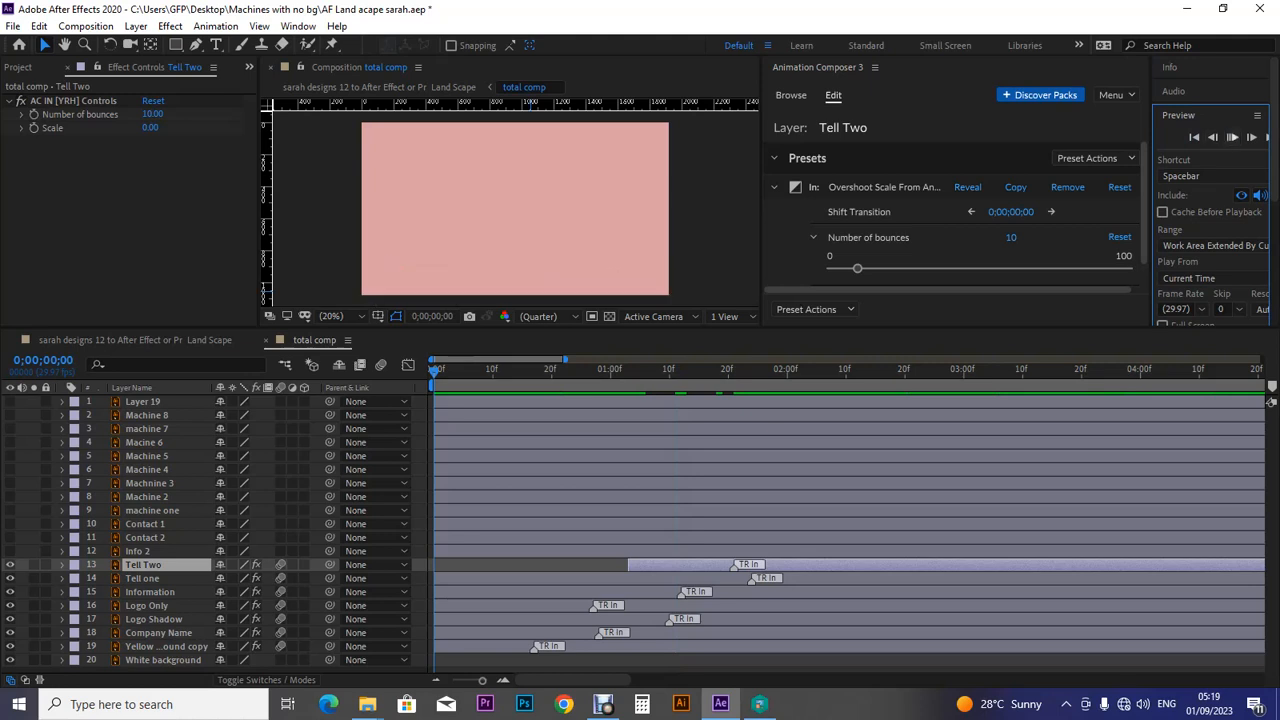
key(space)
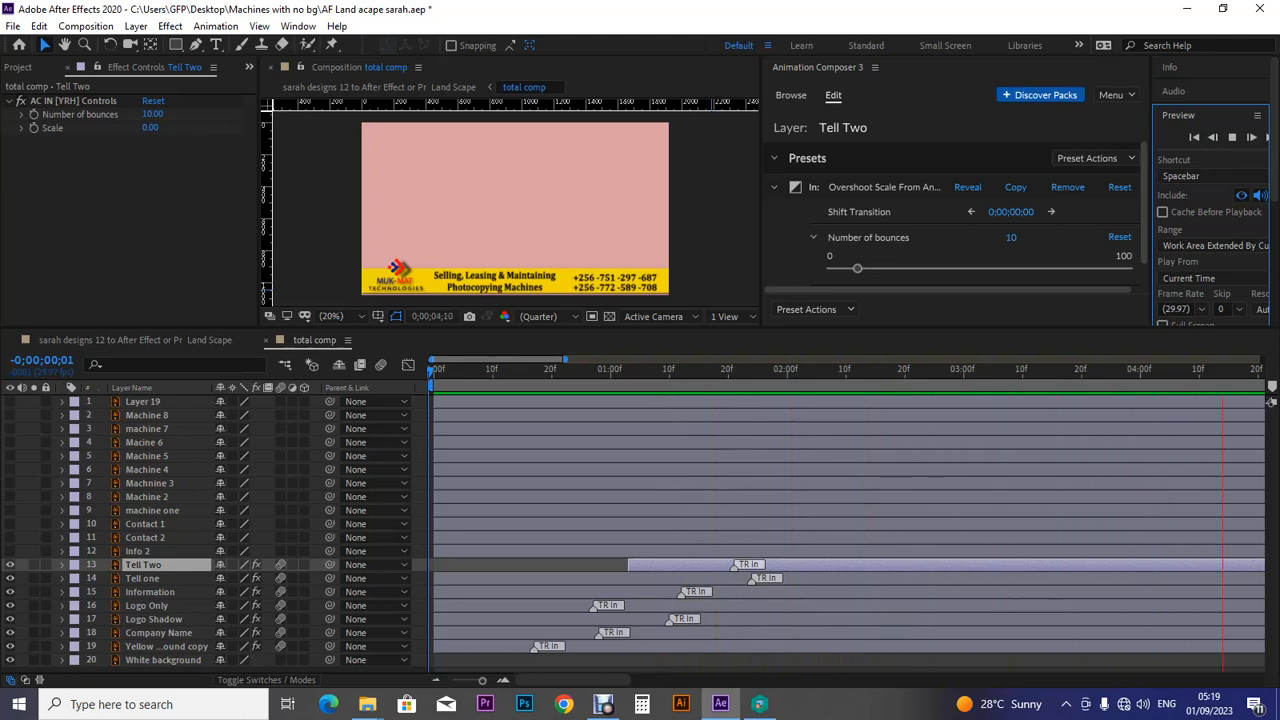
drag(746, 371, 792, 371)
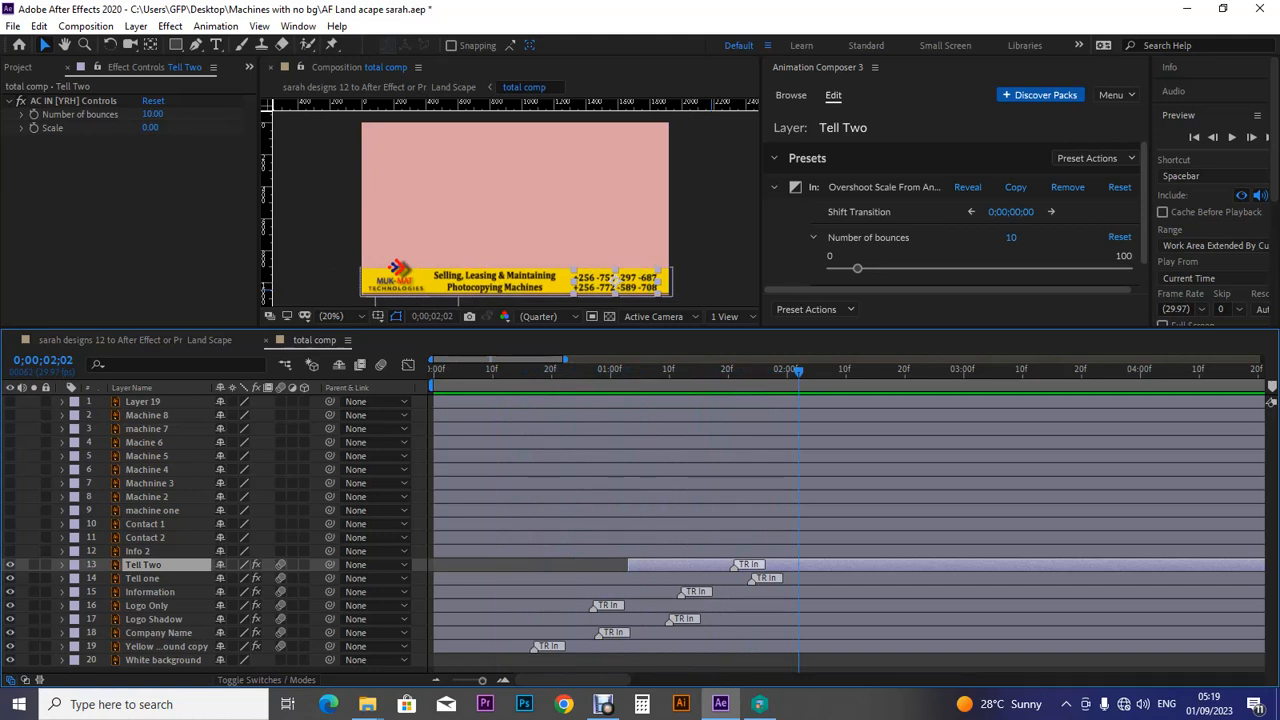
click(142, 401)
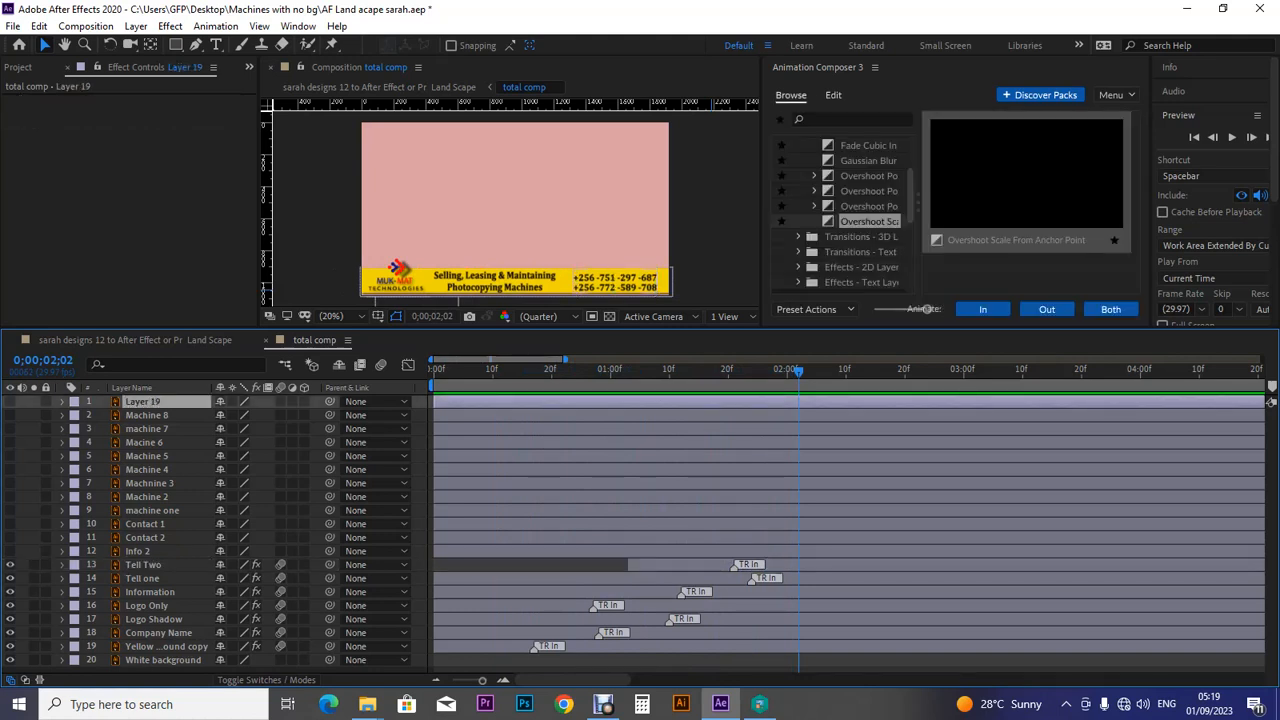
click(137, 551)
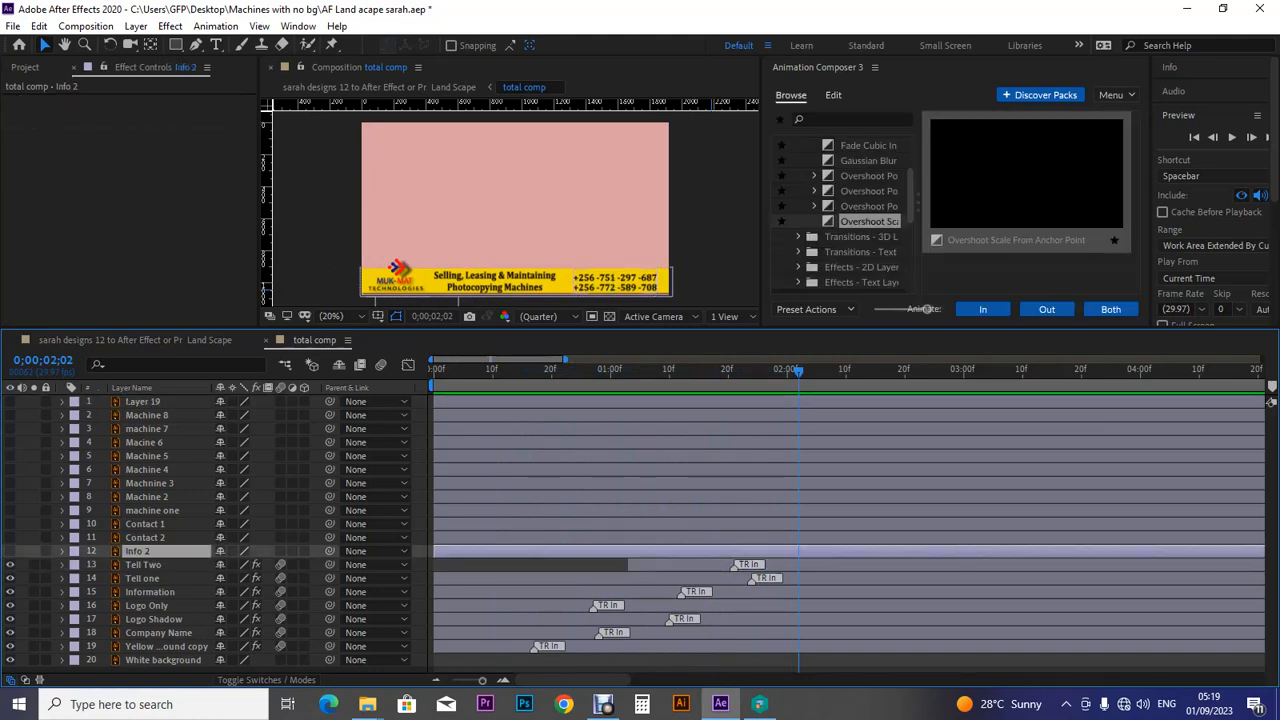
key(ctrl+Down)
key(ctrl+Down)
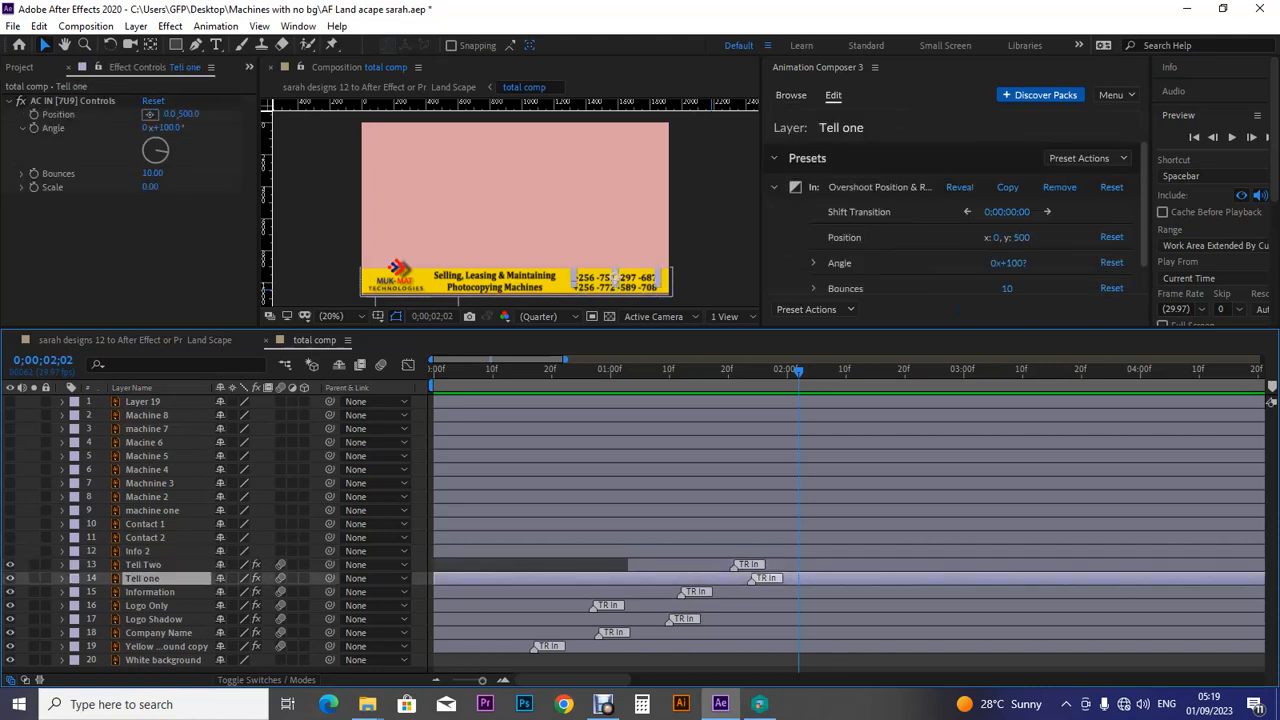
key(ctrl+Up)
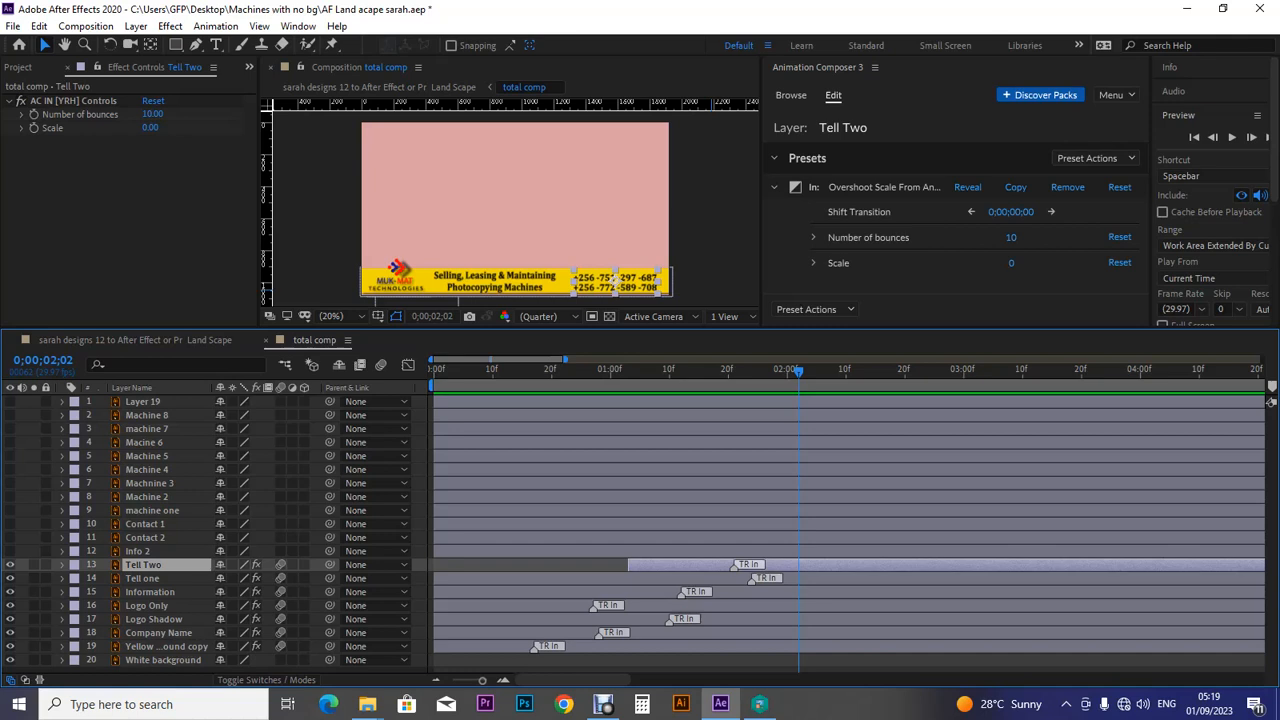
key(ctrl+Up)
key(ctrl+Down)
key(ctrl+Down)
key(ctrl+Down)
key(ctrl+Up)
key(ctrl+Up)
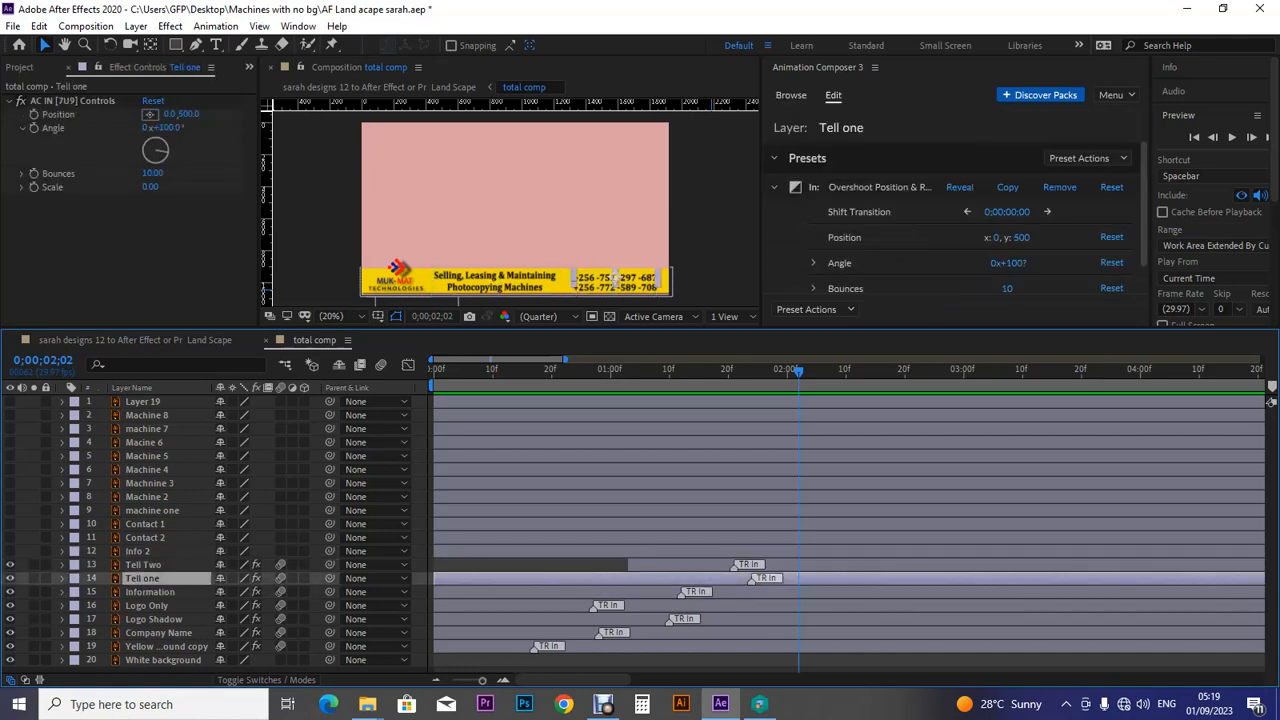
key(ctrl+Down)
key(ctrl+Up)
key(ctrl+Down)
key(ctrl+Down)
key(ctrl+Up)
key(ctrl+Up)
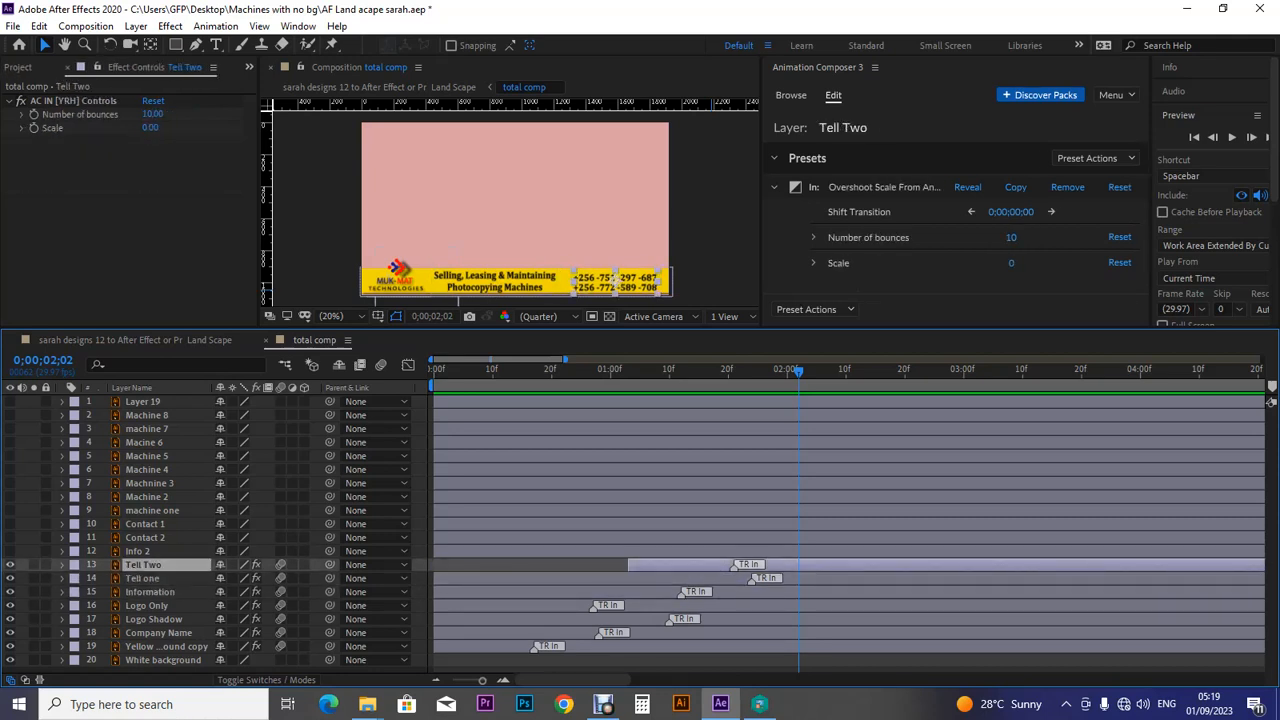
Split the layers from Tell Two down to Yellow Background copy at 0;00;02;02 and group the split-off parts above the originals.
click(155, 646)
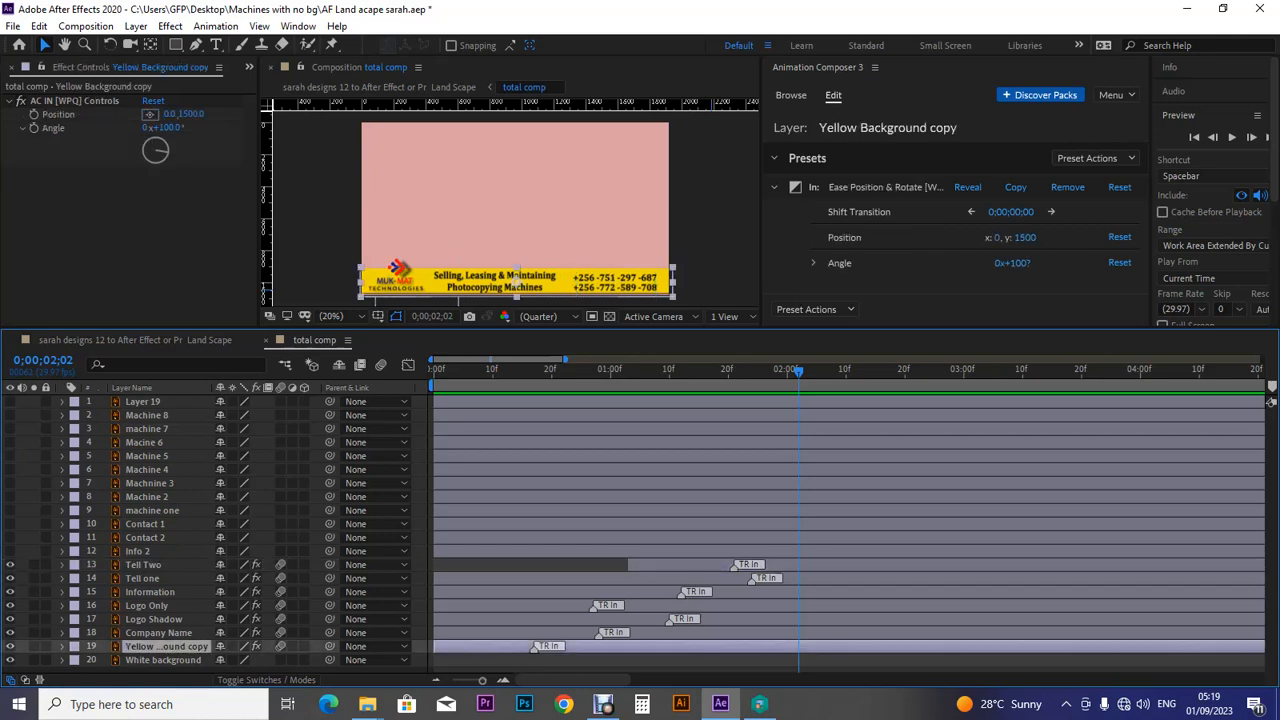
click(143, 564)
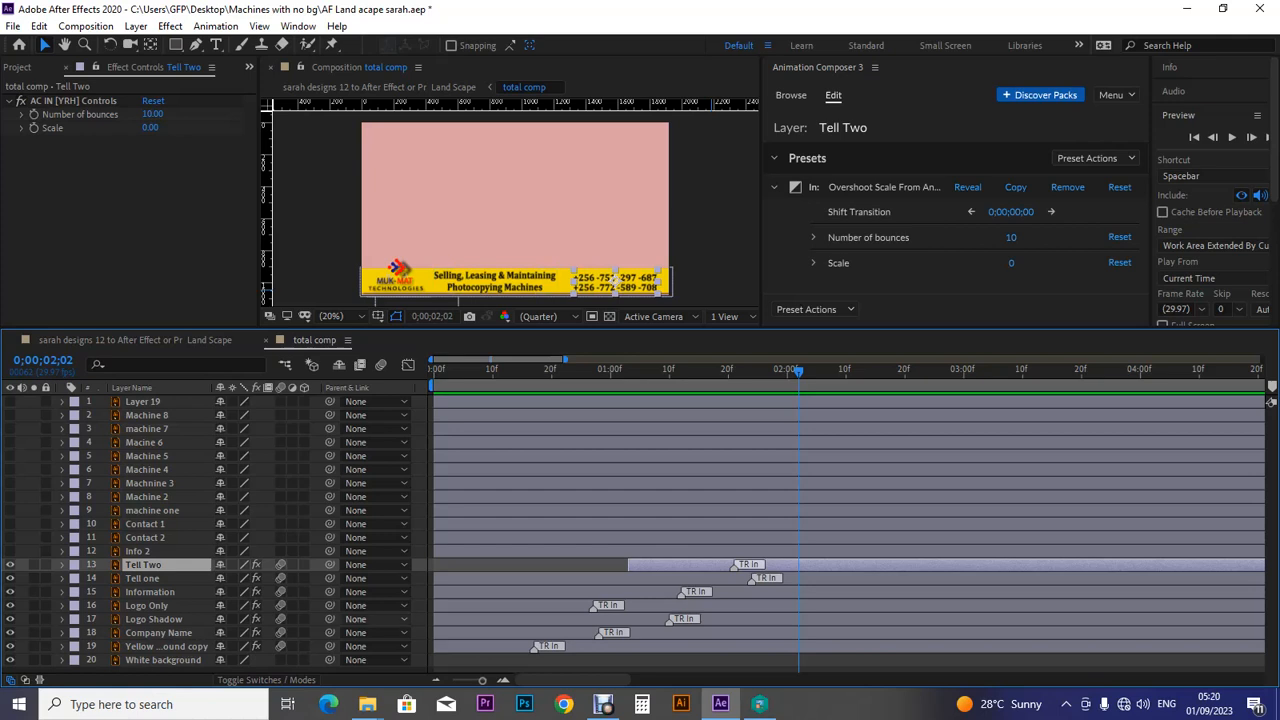
drag(215, 559, 150, 668)
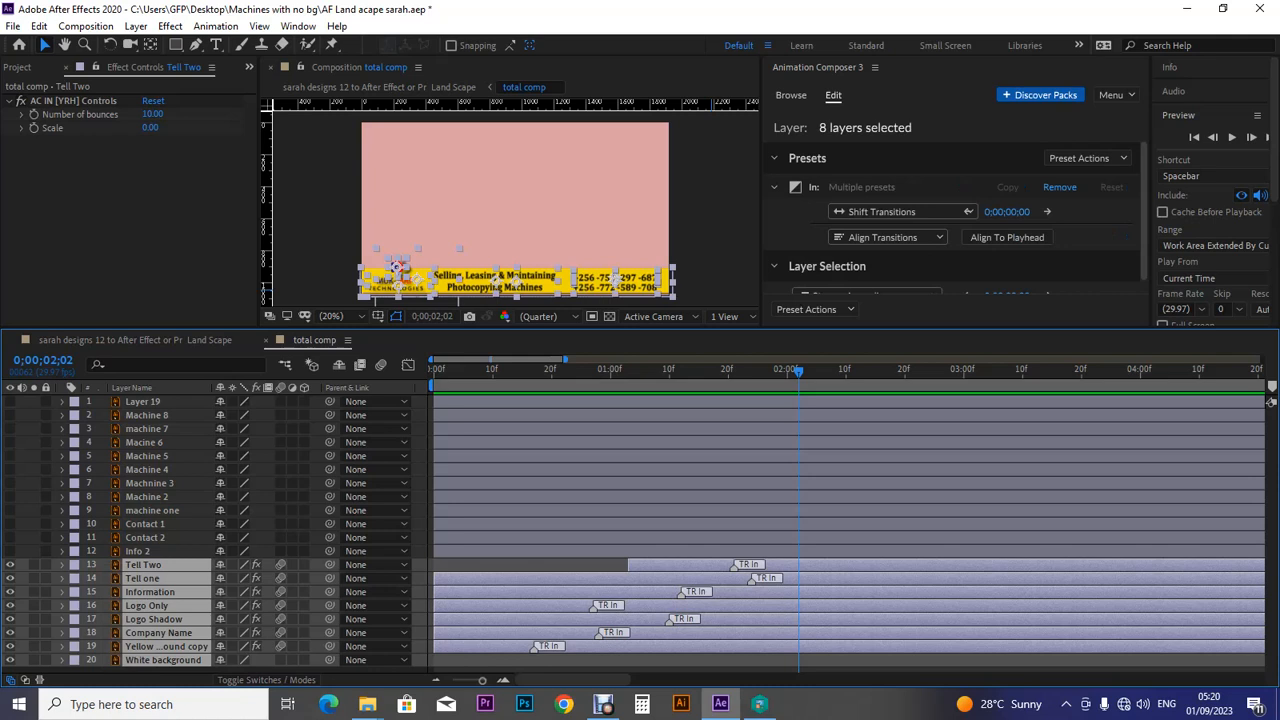
right_click(193, 565)
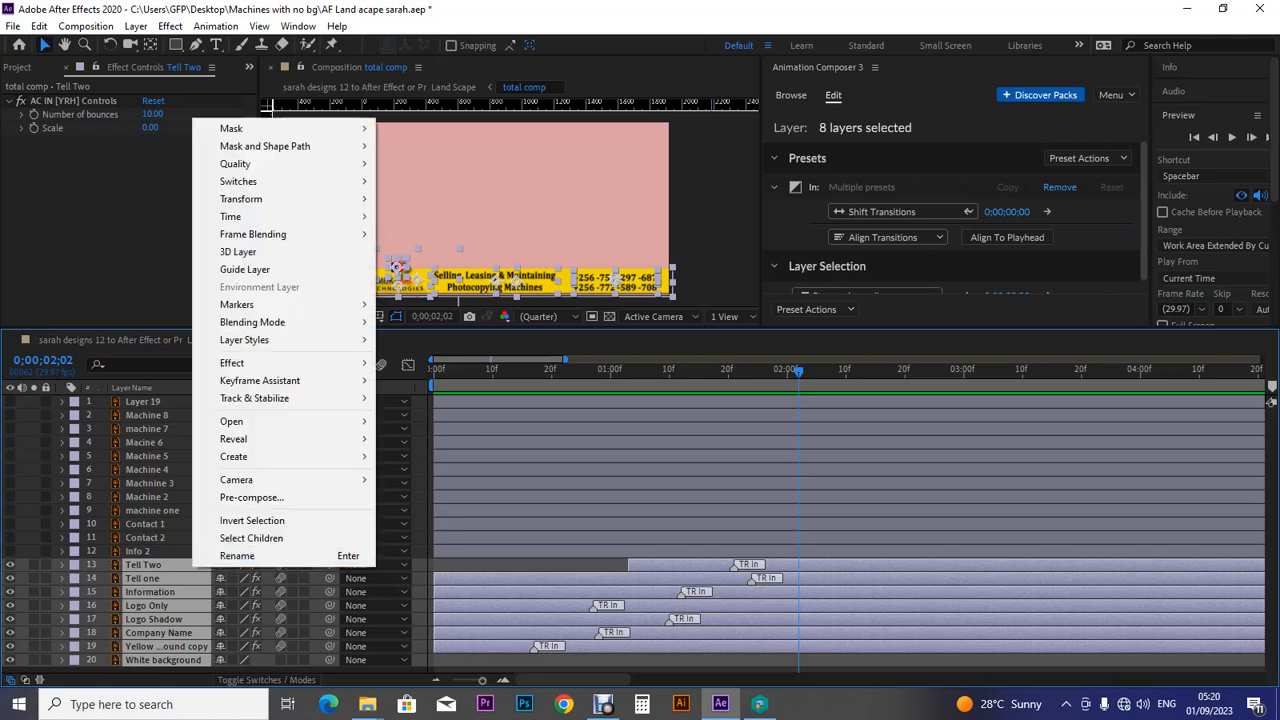
click(39, 26)
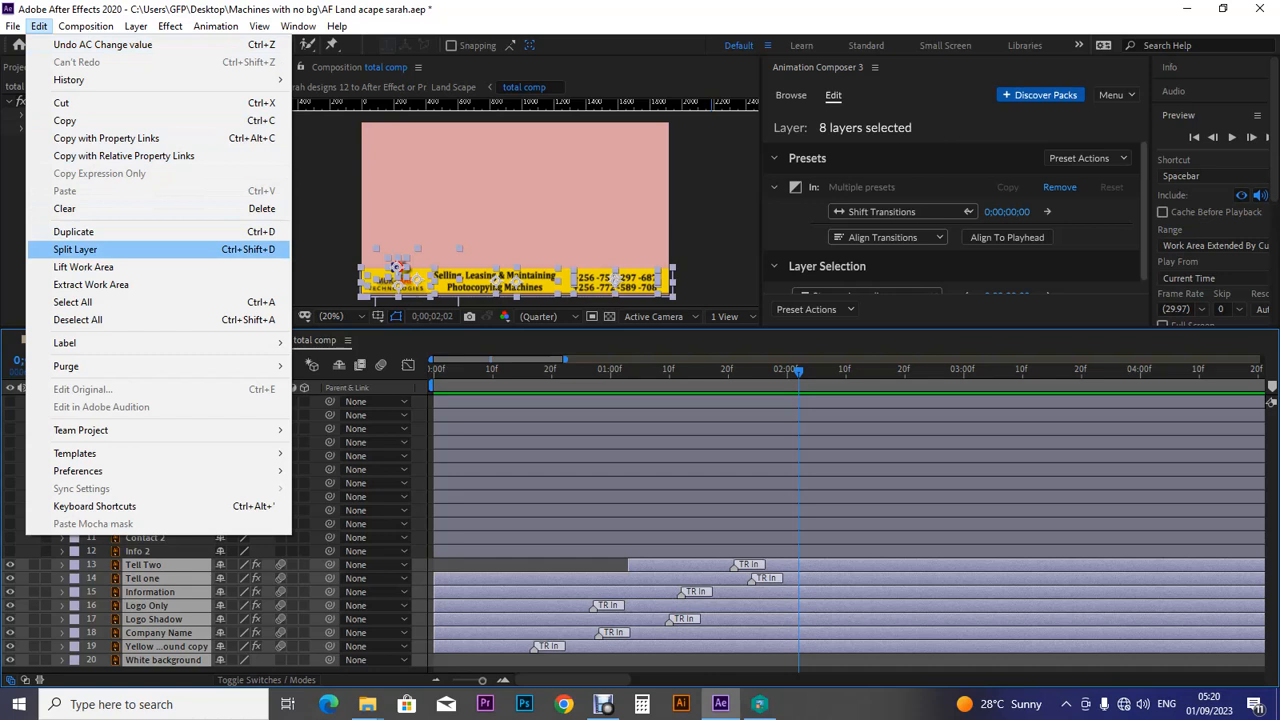
click(75, 249)
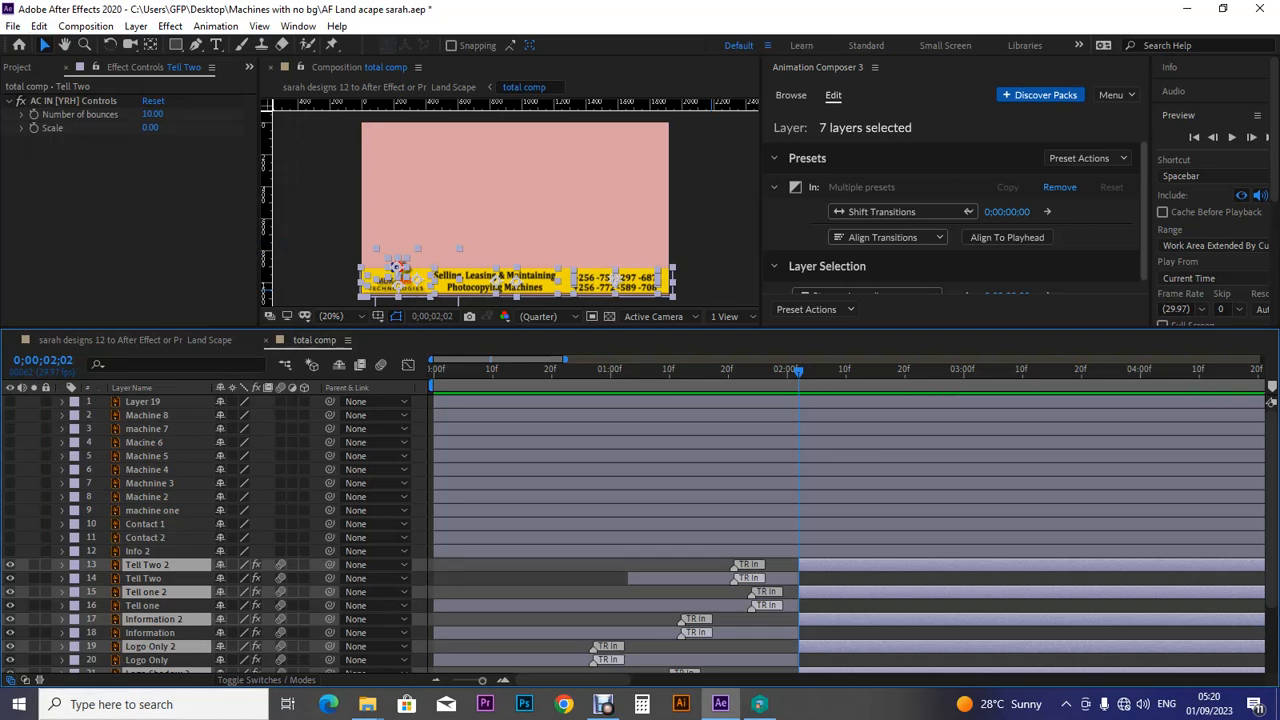
drag(152, 670, 139, 560)
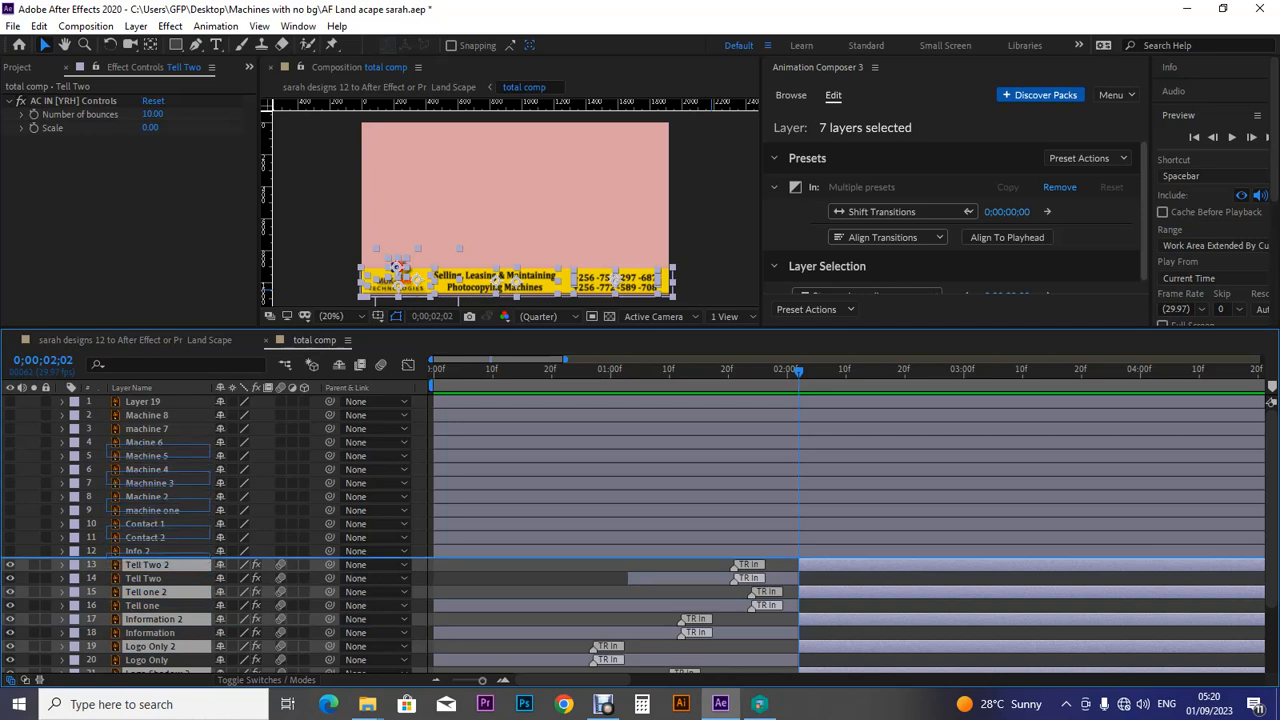
drag(148, 592, 148, 559)
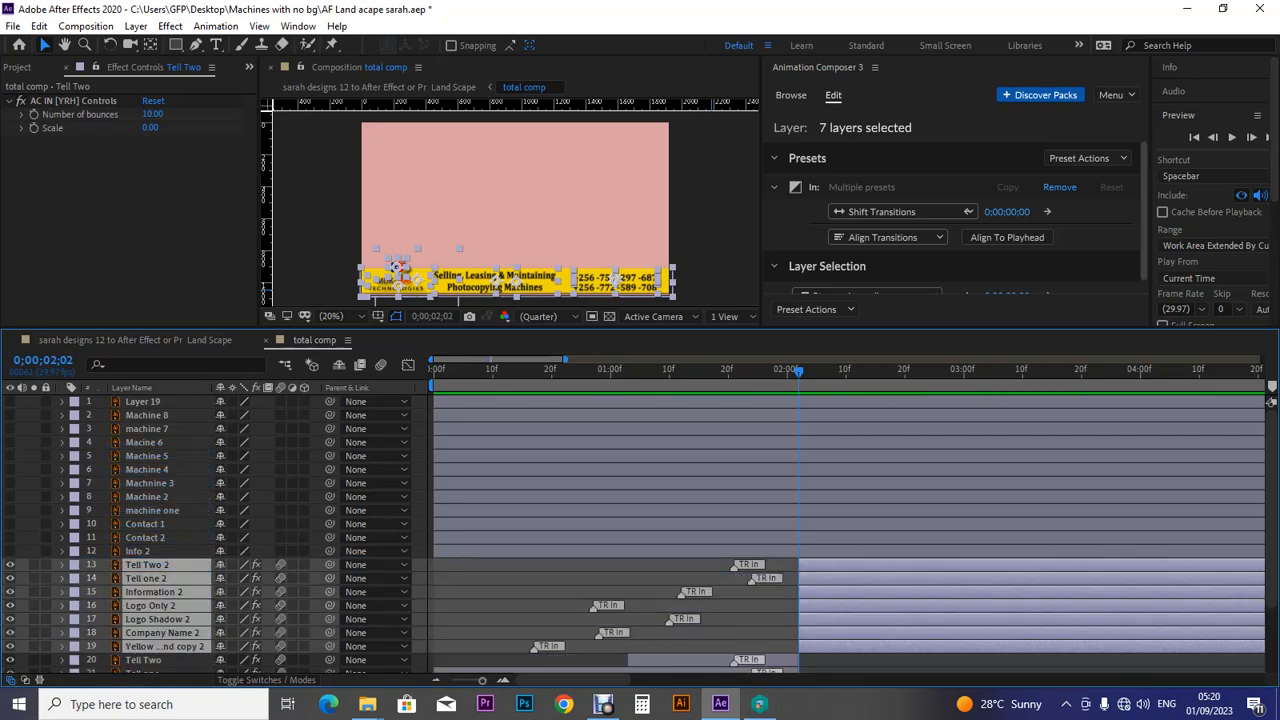
Split the seven grouped layers, Tell Two 2 through Yellow Background copy 2, at 0;00;03;20.
click(1022, 380)
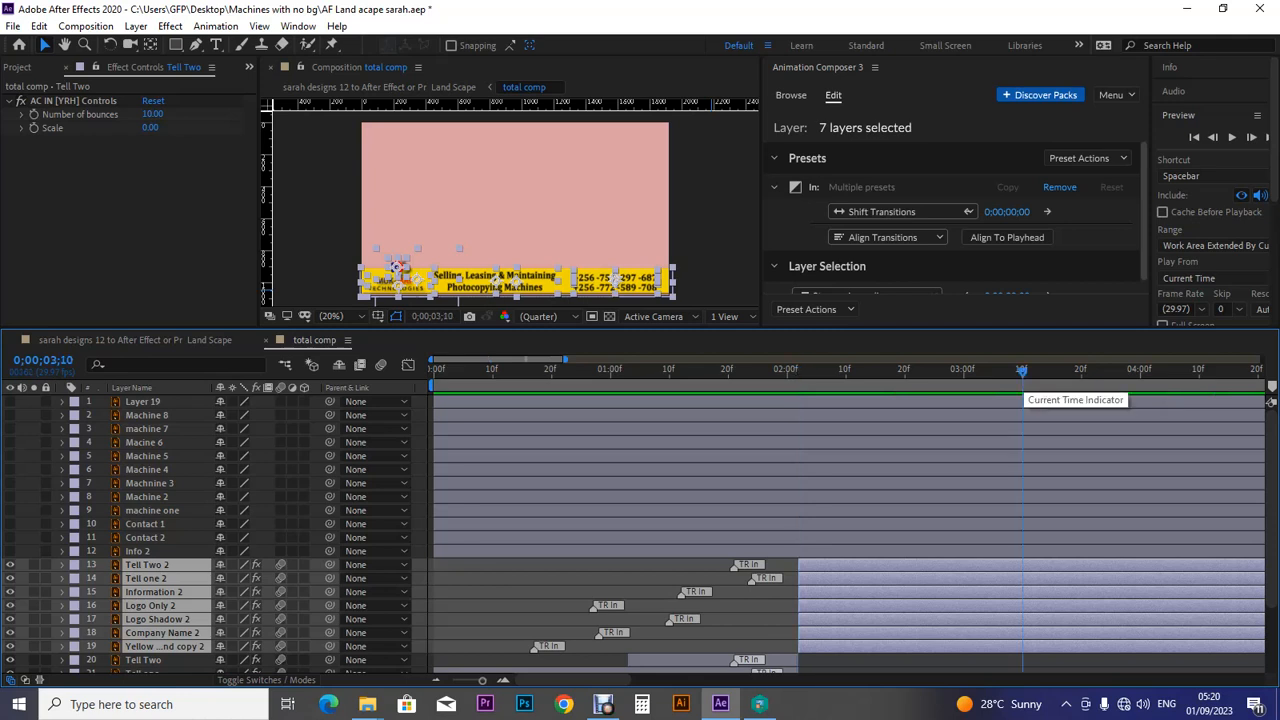
drag(1022, 372, 1080, 372)
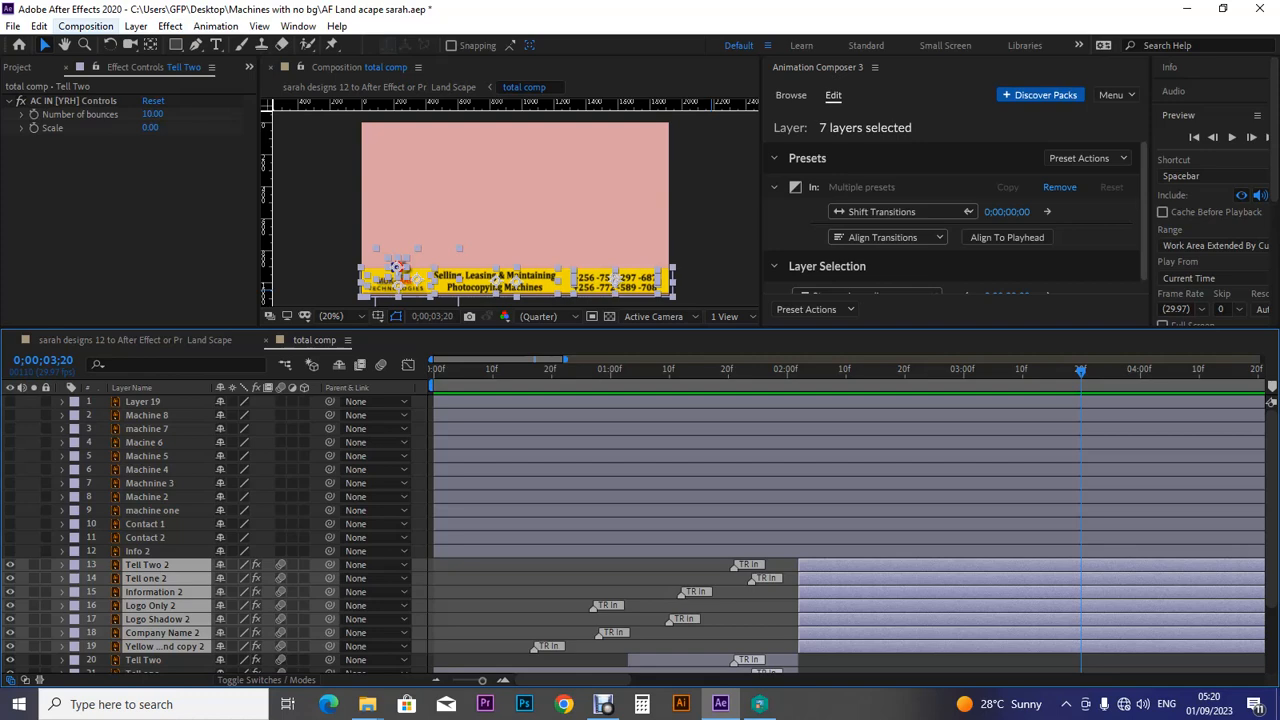
click(39, 26)
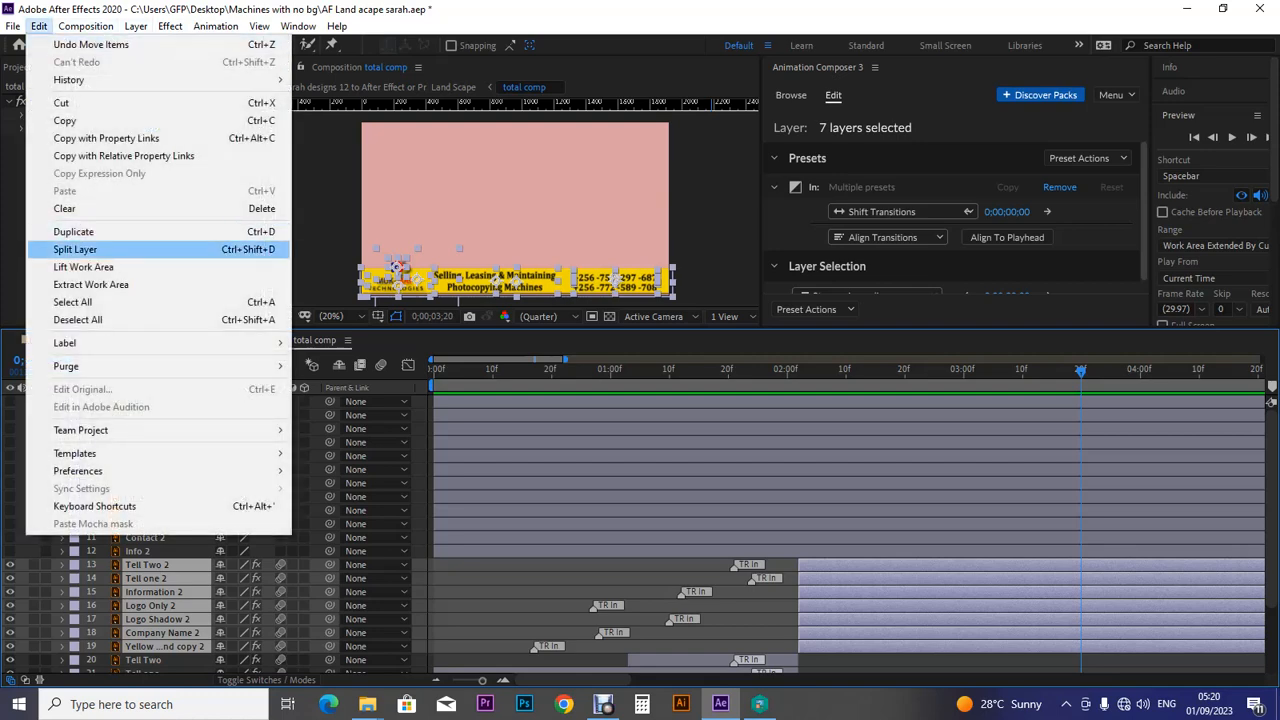
click(75, 249)
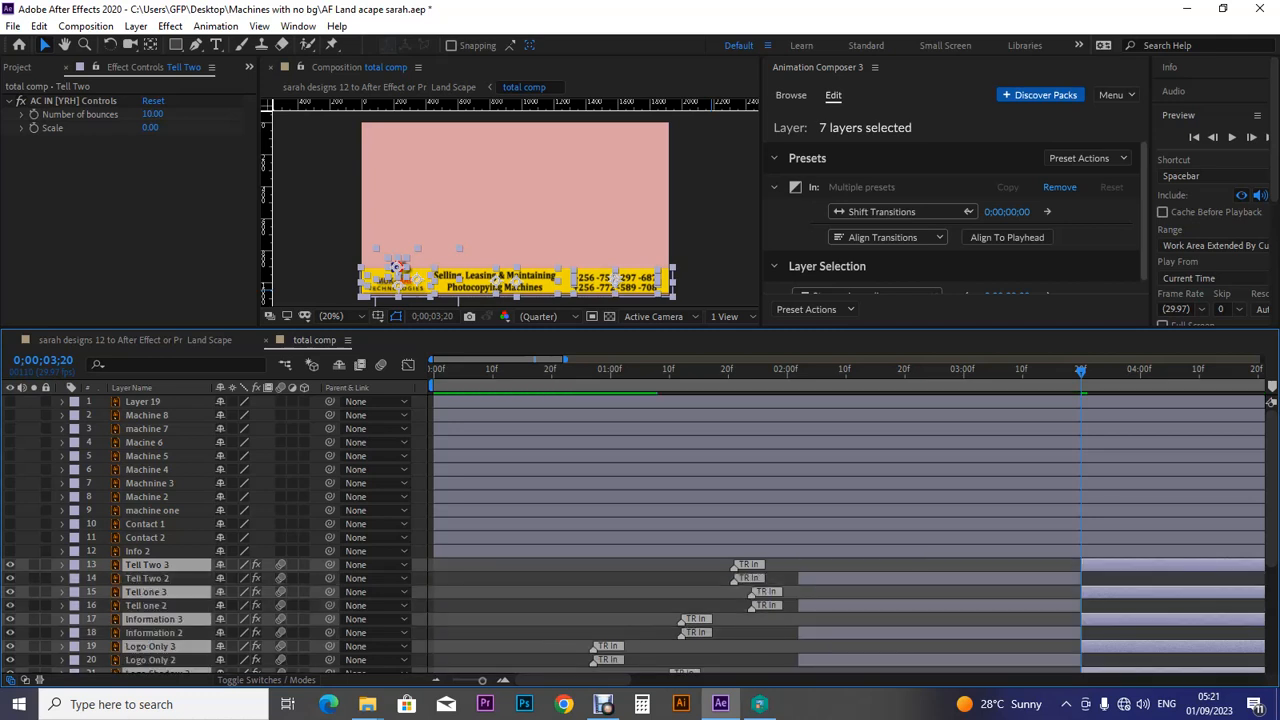
Restore the selection of the newly split-off parts and group them directly above the Tell Two 2 to Yellow Background copy 2 layers.
click(147, 578)
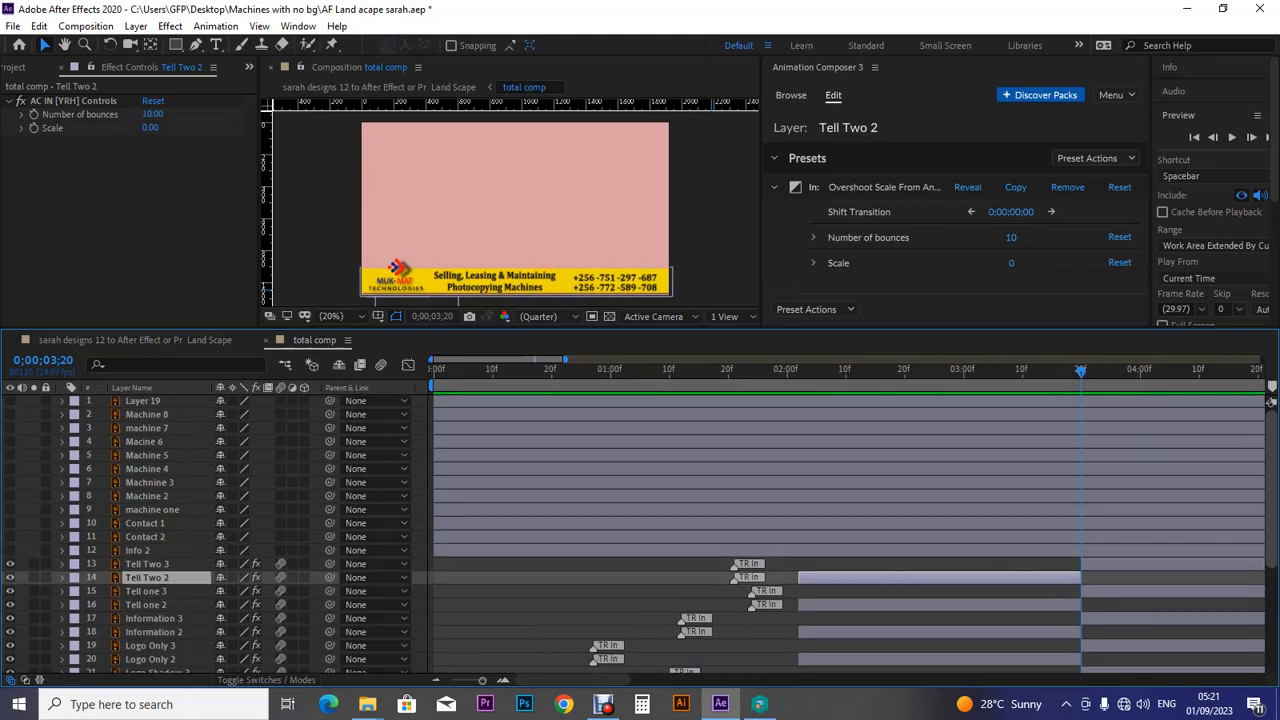
scroll(640, 530, down, 5)
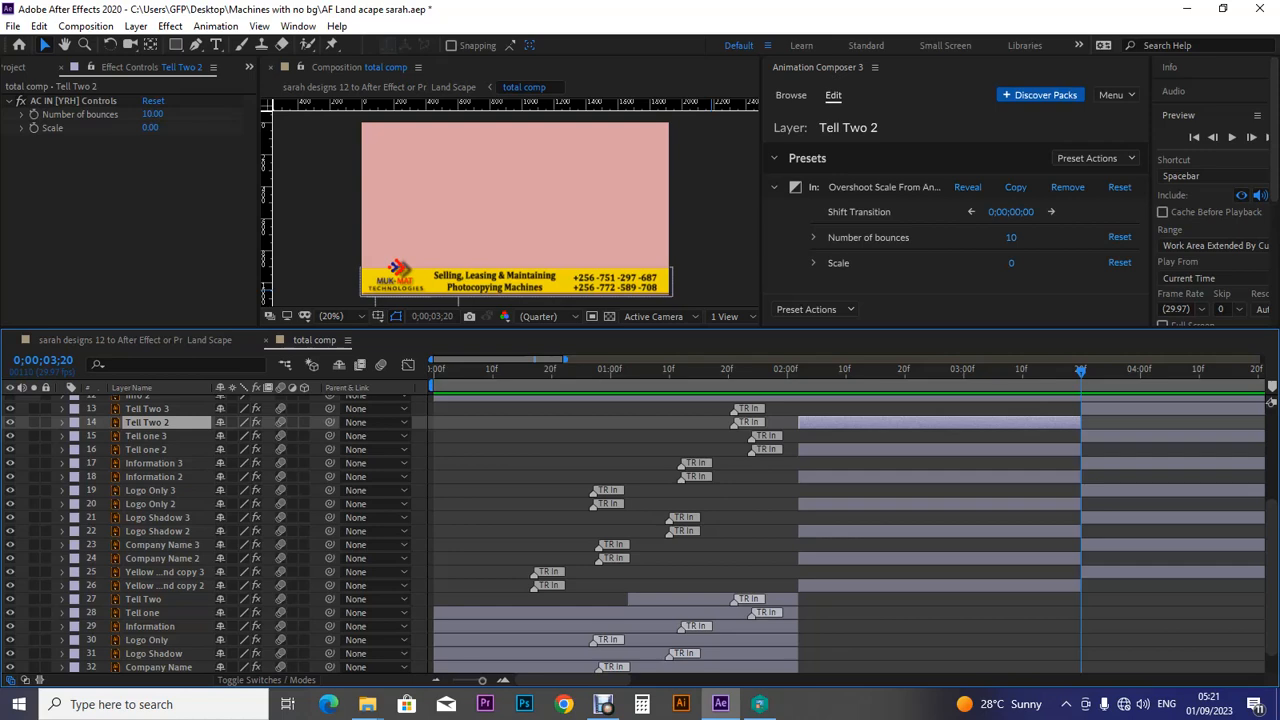
click(39, 26)
click(60, 44)
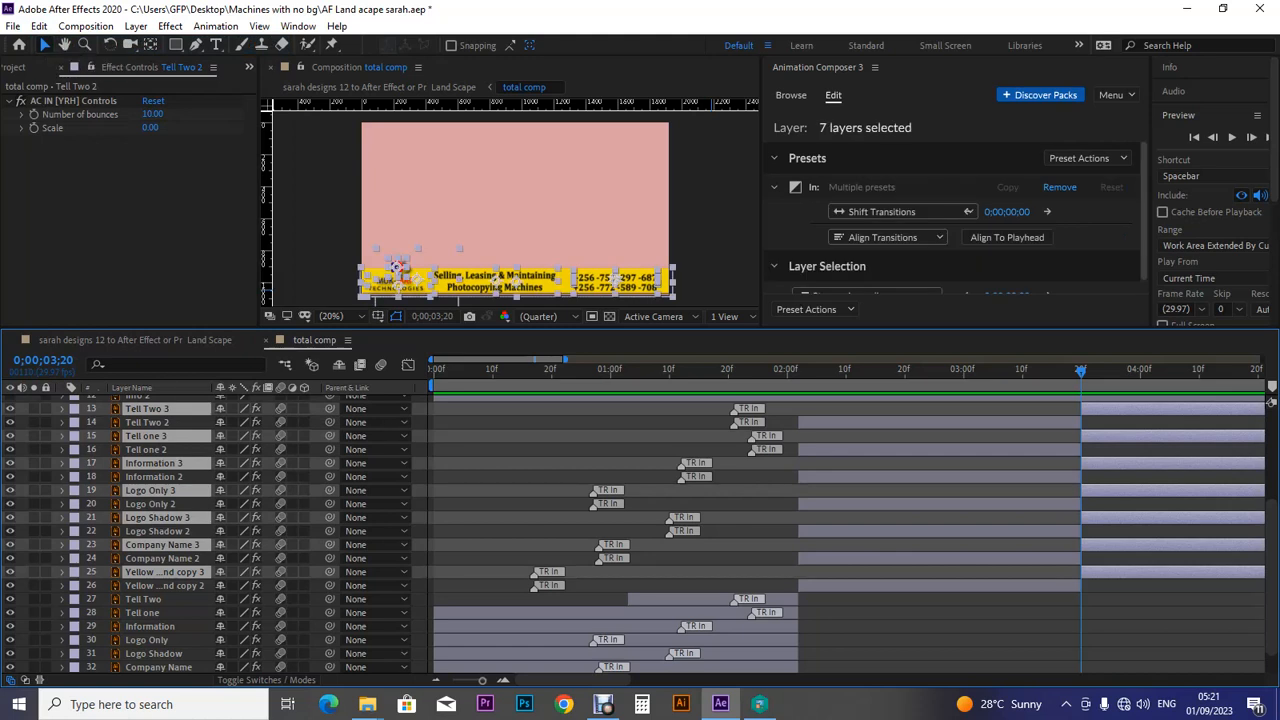
drag(165, 572, 164, 418)
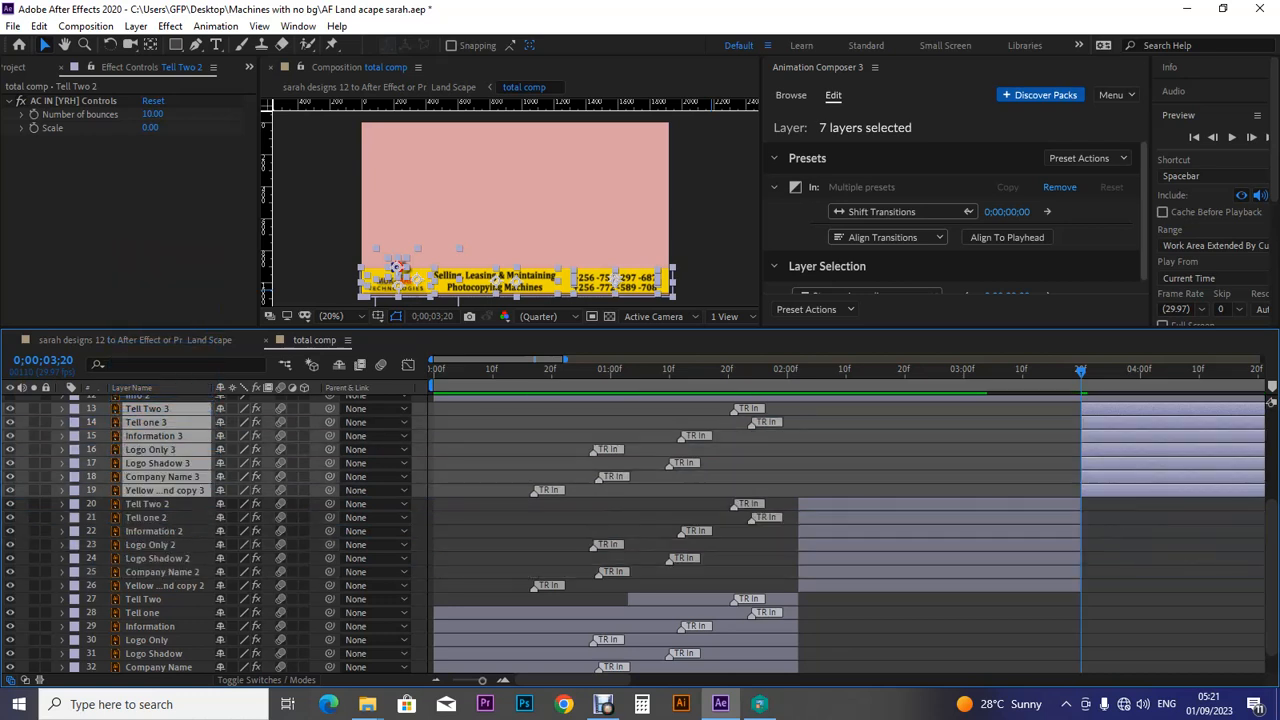
Delete the seven middle segments, Tell Two 2 through Yellow Background copy 2, between 0;00;02;02 and 0;00;03;20.
click(862, 504)
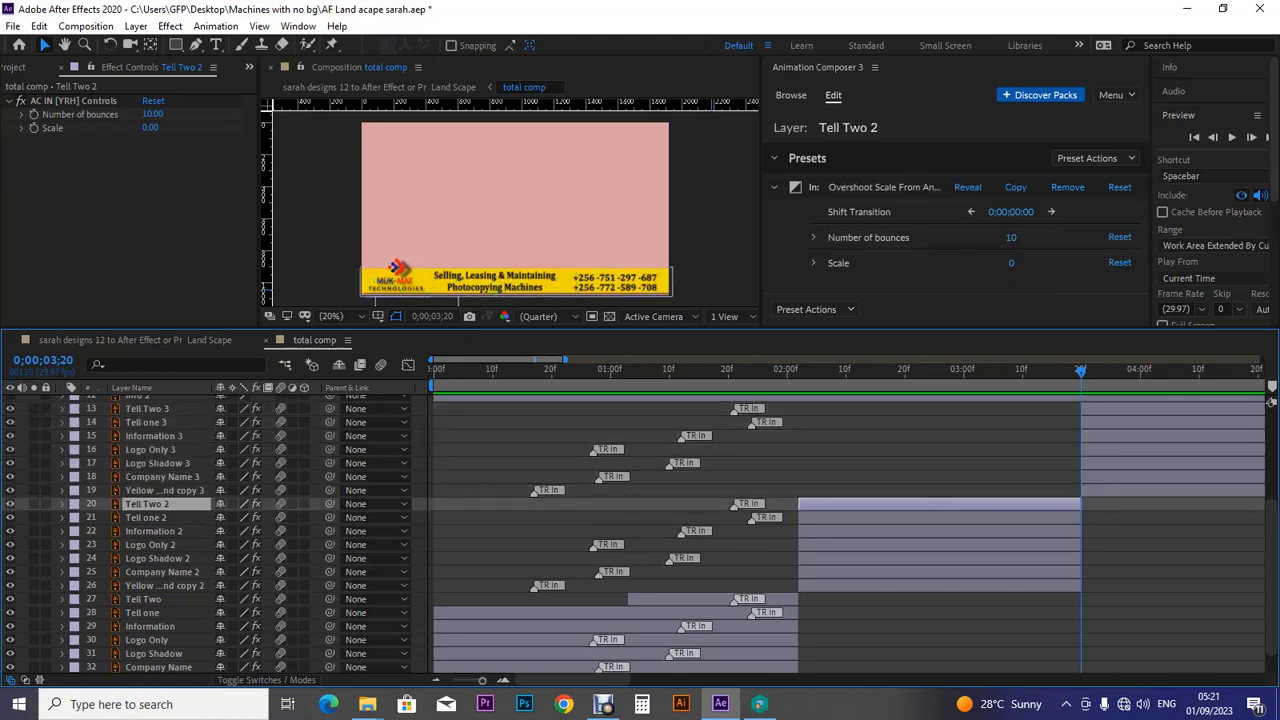
drag(18, 502, 87, 585)
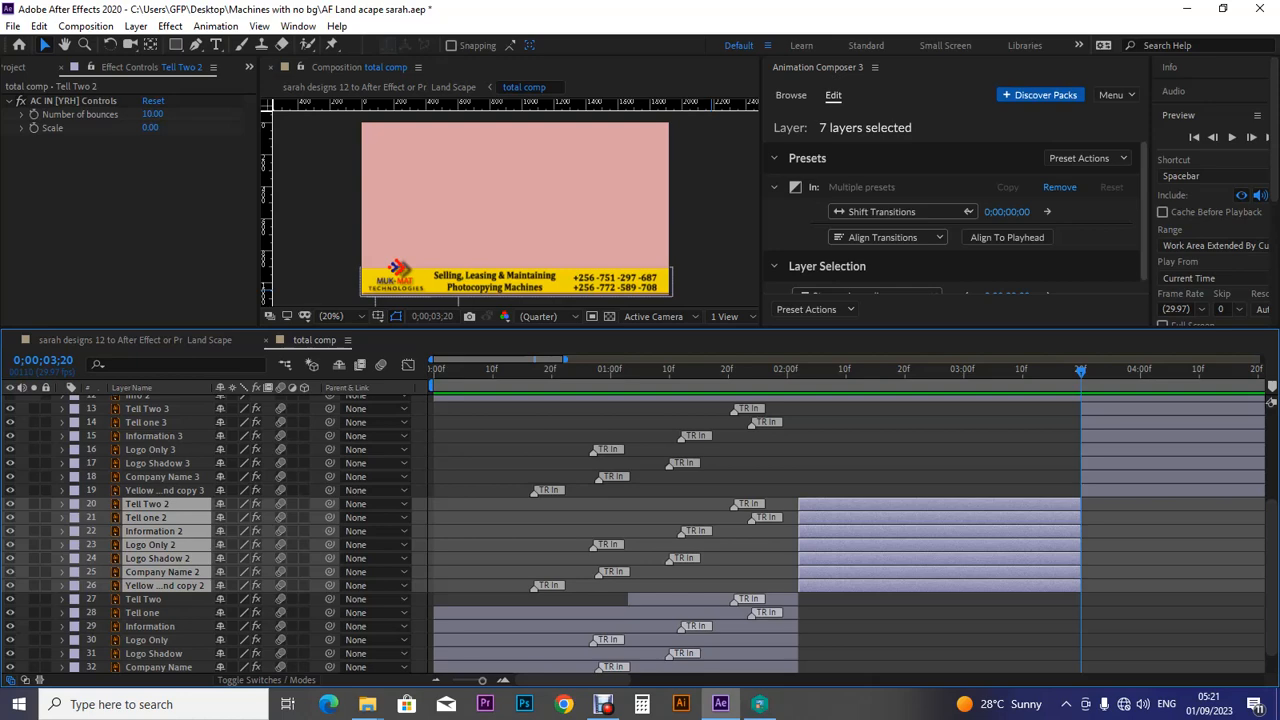
click(39, 26)
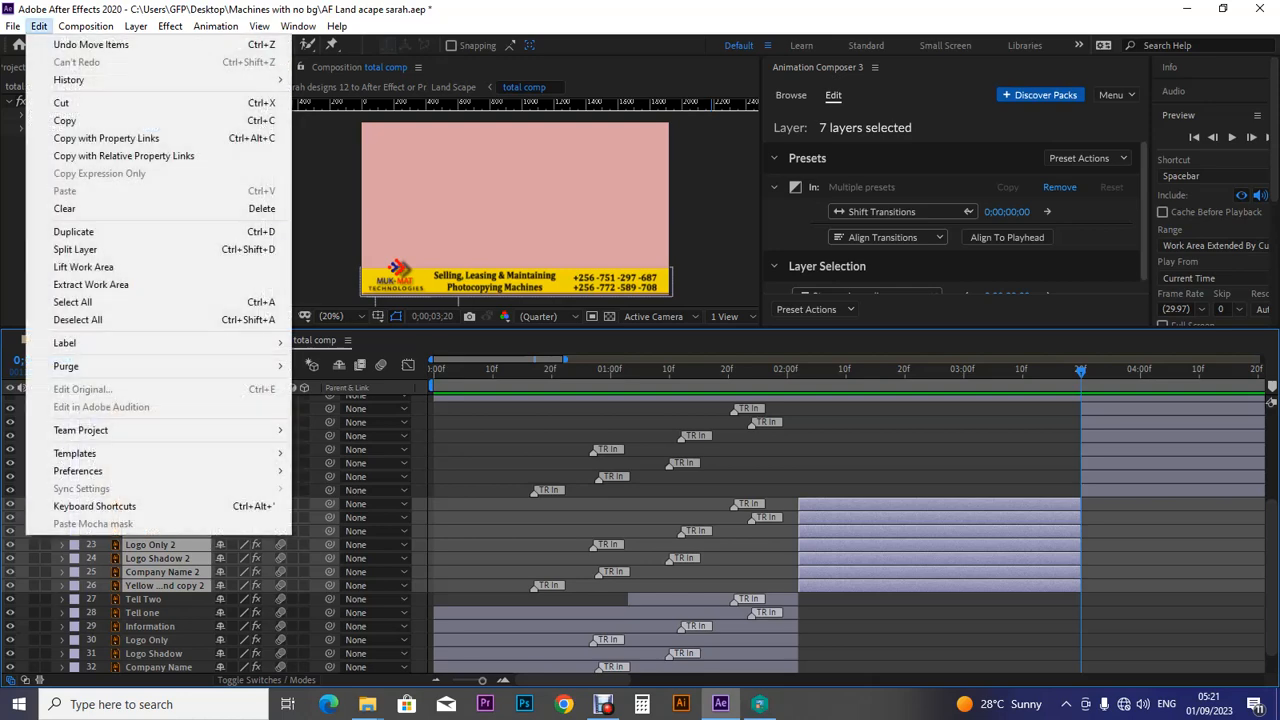
click(39, 26)
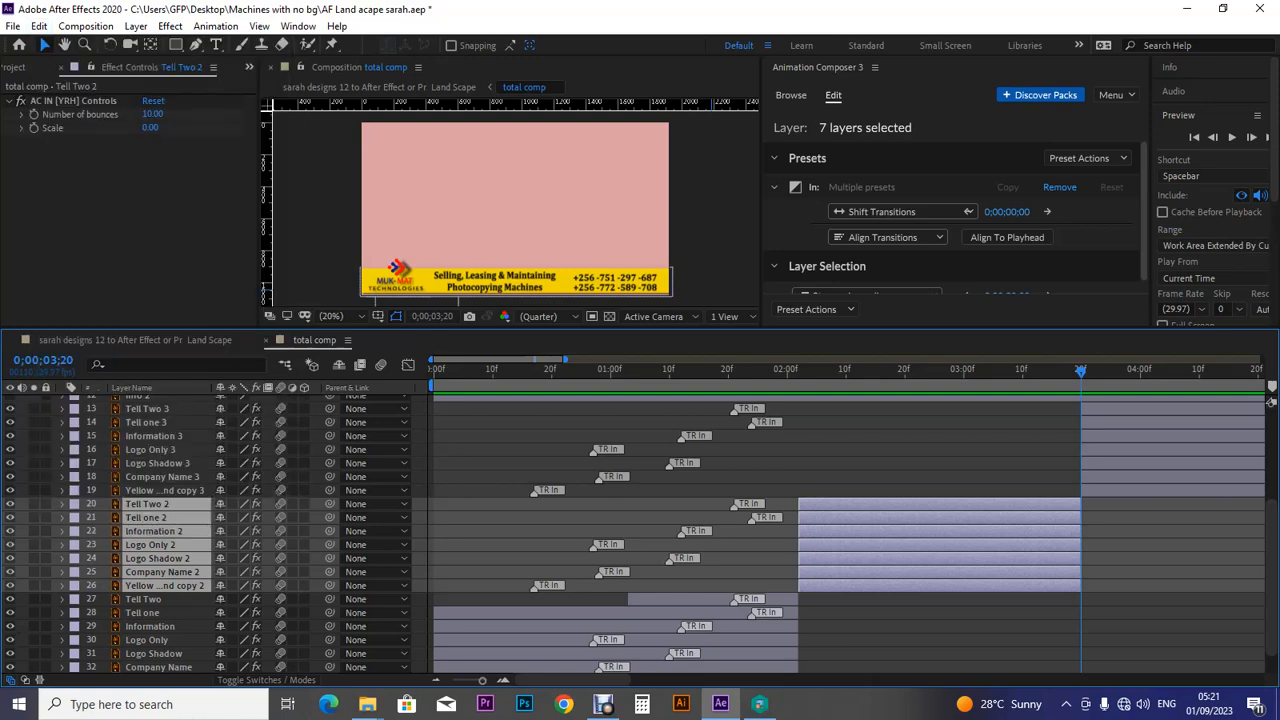
right_click(840, 555)
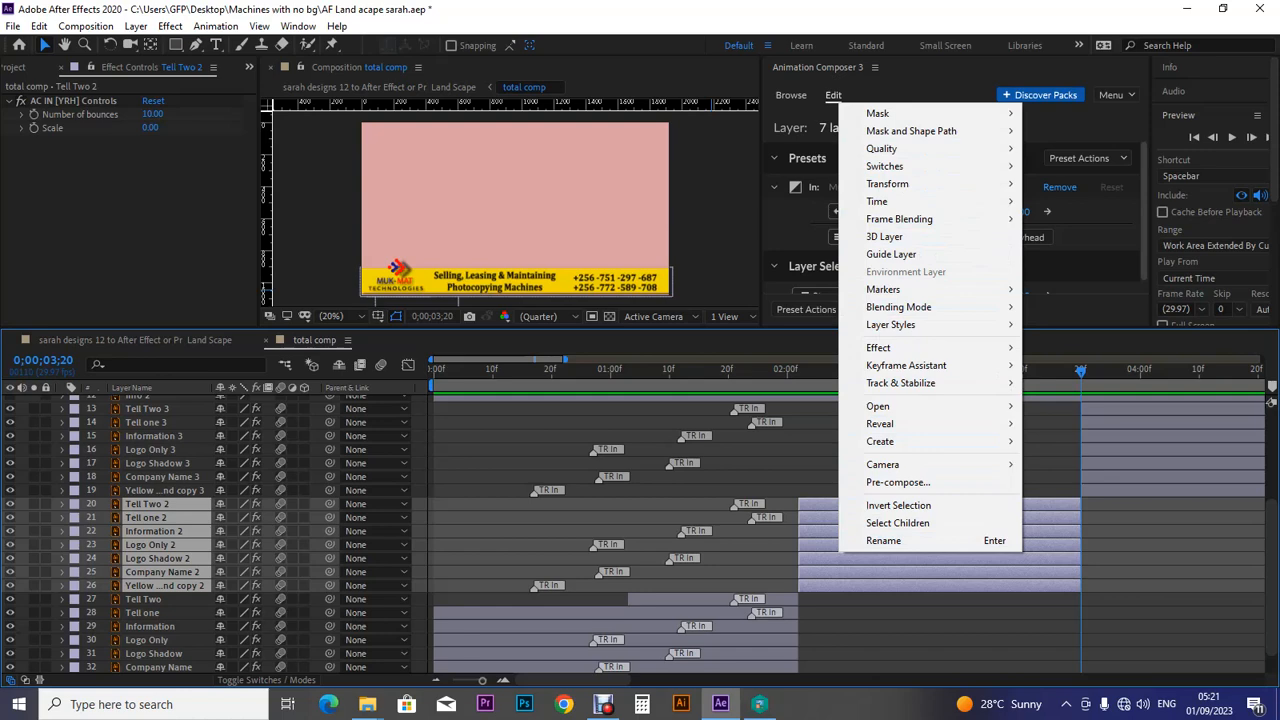
right_click(115, 527)
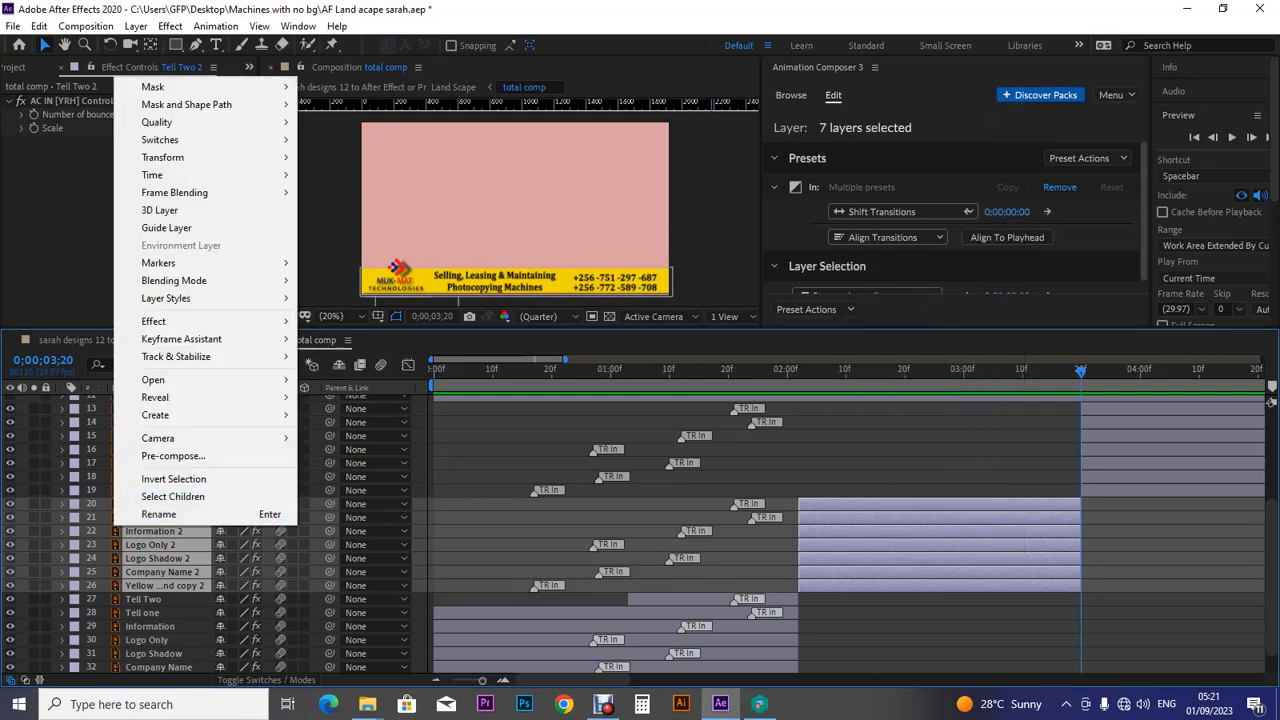
key(Escape)
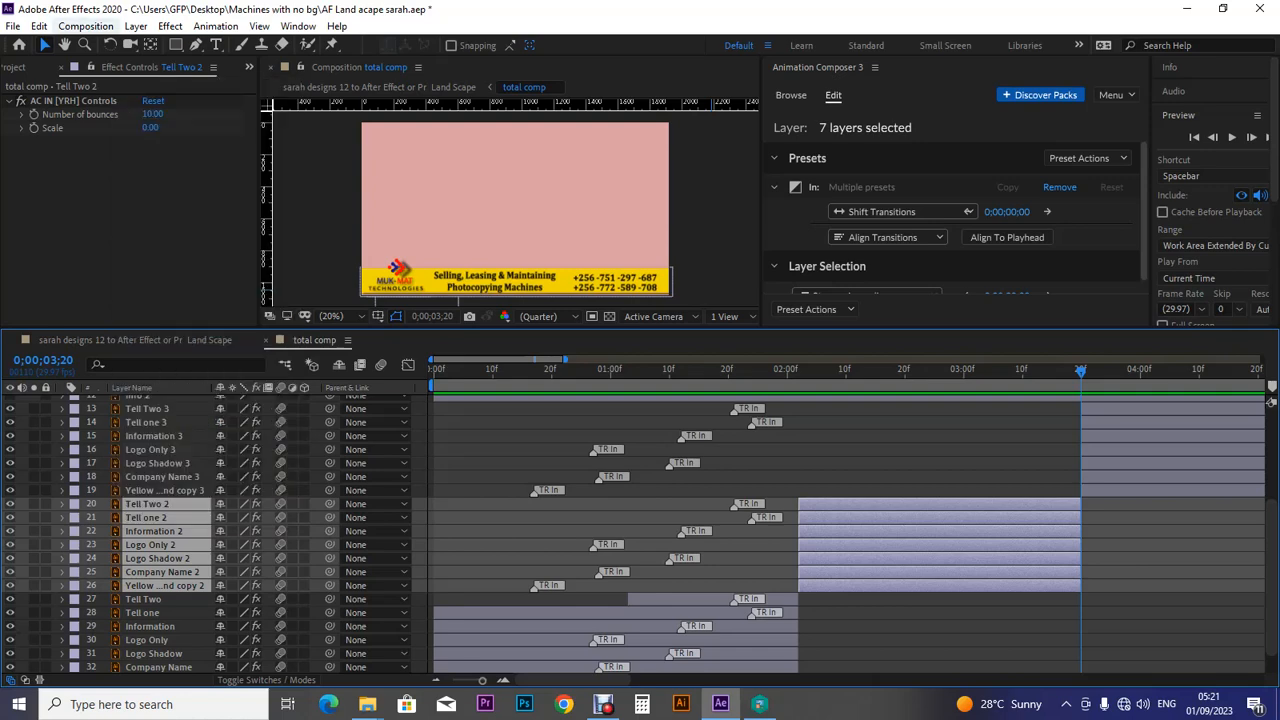
click(39, 26)
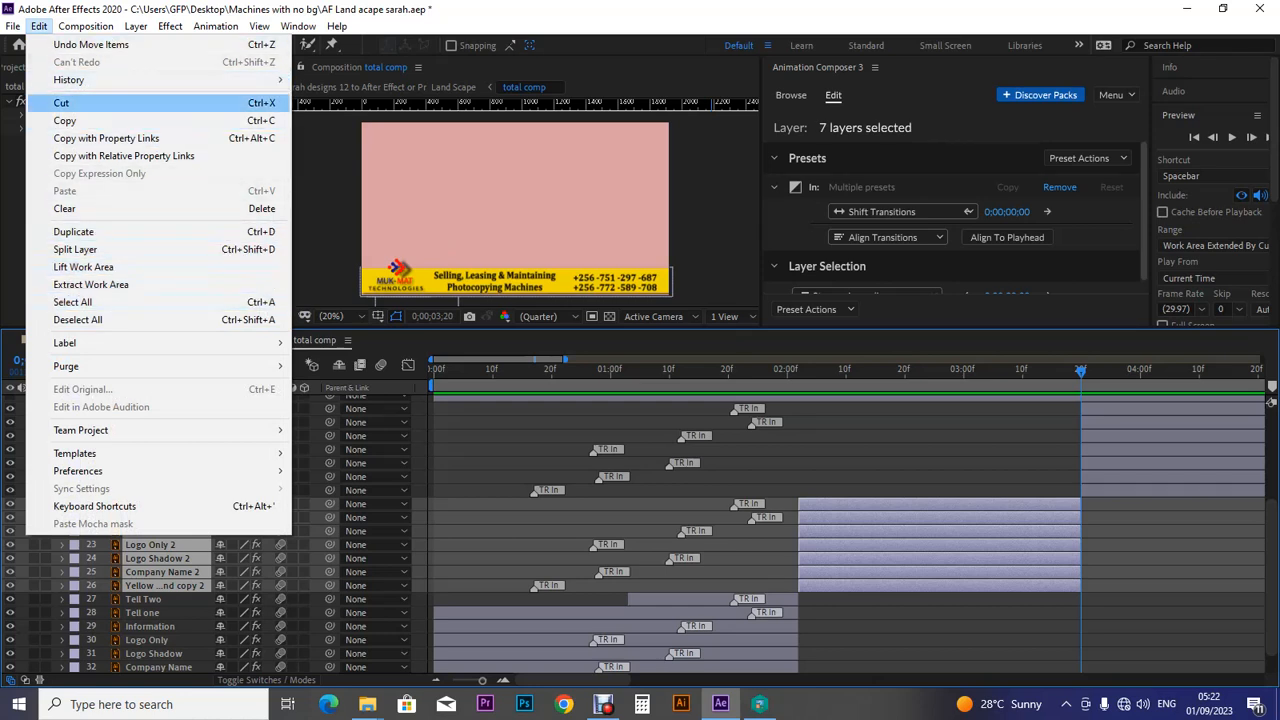
click(64, 208)
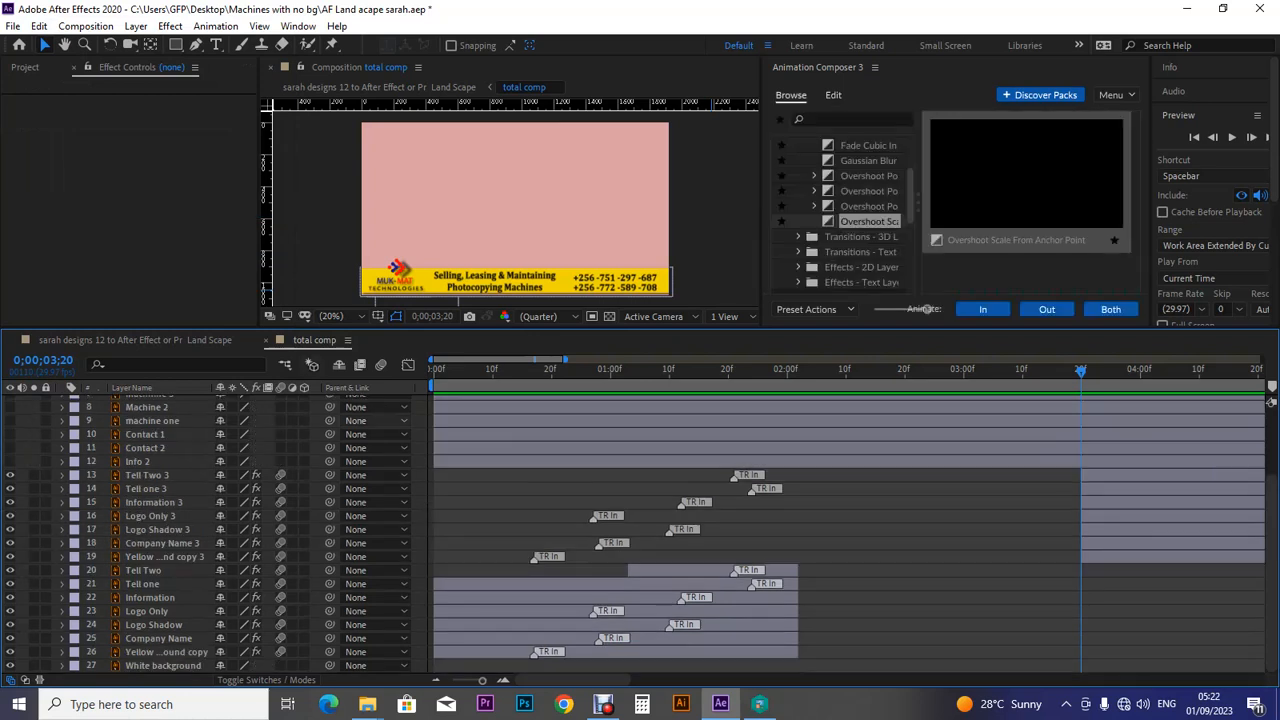
Step frame by frame back and forth through the entrance animation to examine where it settles, ending at 0;00;02;02.
key(j)
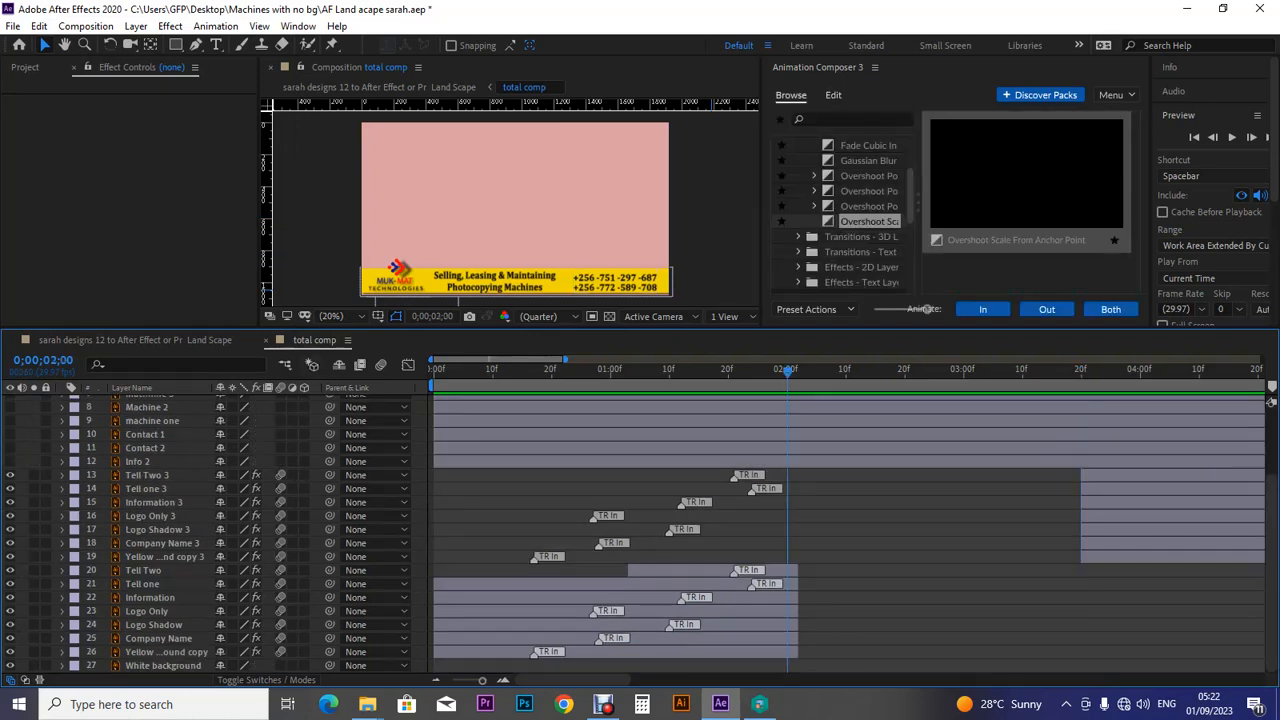
key(Page_Down)
key(Page_Up)
key(Page_Up)
key(Page_Up)
key(Page_Up)
key(Page_Up)
key(Page_Down)
key(Page_Down)
key(Page_Down)
key(Page_Down)
key(Page_Down)
key(Page_Up)
key(Page_Up)
key(Page_Up)
key(Page_Up)
key(Page_Up)
key(Page_Up)
key(Page_Up)
key(Page_Up)
key(Page_Up)
key(Page_Up)
key(Page_Up)
key(Page_Up)
key(Page_Up)
key(Page_Up)
key(Page_Up)
key(Page_Up)
key(Page_Up)
key(Page_Up)
key(Page_Up)
key(Page_Up)
key(Page_Up)
key(Page_Up)
key(Page_Up)
key(Page_Up)
key(Page_Up)
key(Page_Up)
key(Page_Up)
key(Page_Up)
key(Page_Up)
key(Page_Down)
key(Page_Down)
key(Page_Down)
key(Page_Down)
key(Page_Down)
key(Page_Down)
key(Page_Down)
key(Page_Down)
key(Page_Down)
key(Page_Down)
key(Page_Down)
key(Page_Down)
key(Page_Down)
key(Page_Down)
key(Page_Down)
key(Page_Down)
key(Page_Down)
key(Page_Down)
key(Page_Down)
key(Page_Down)
key(Page_Down)
key(Page_Down)
key(Page_Down)
key(Page_Down)
key(Page_Down)
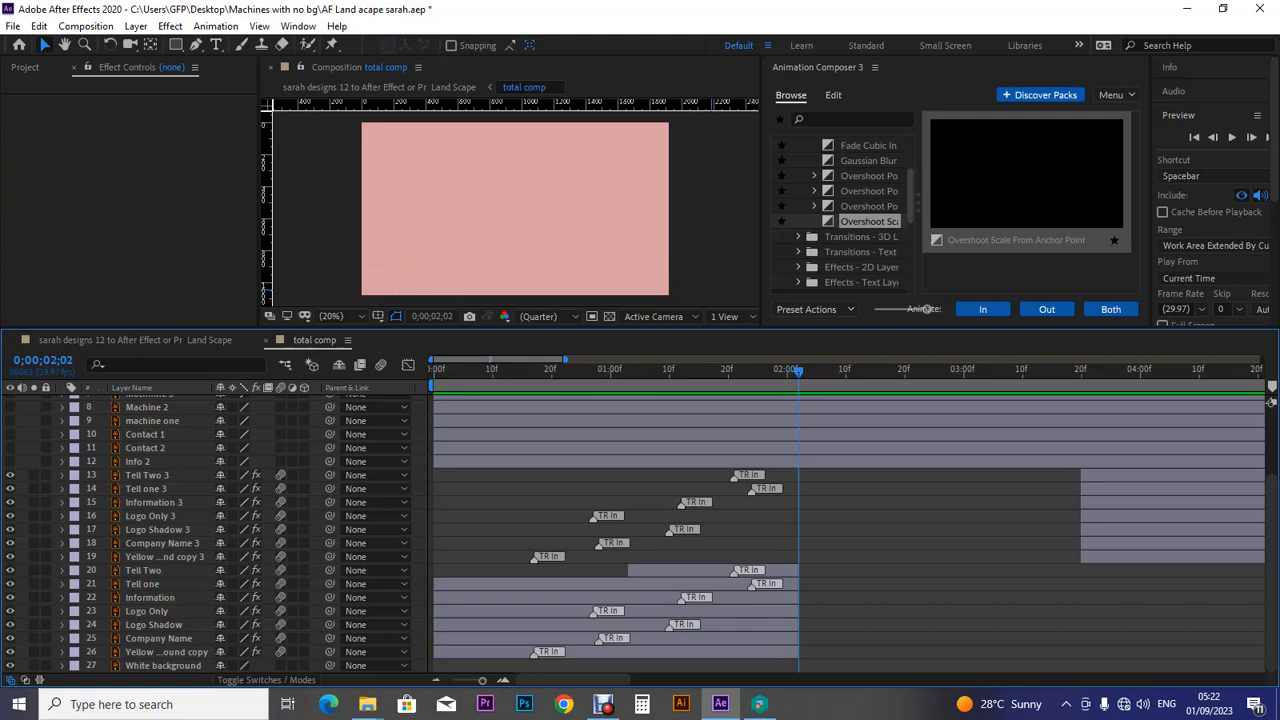
Trim the ends of the first segments, Tell Two through Yellow Background copy, to about 0;00;01;29 and move the time indicator there.
click(143, 570)
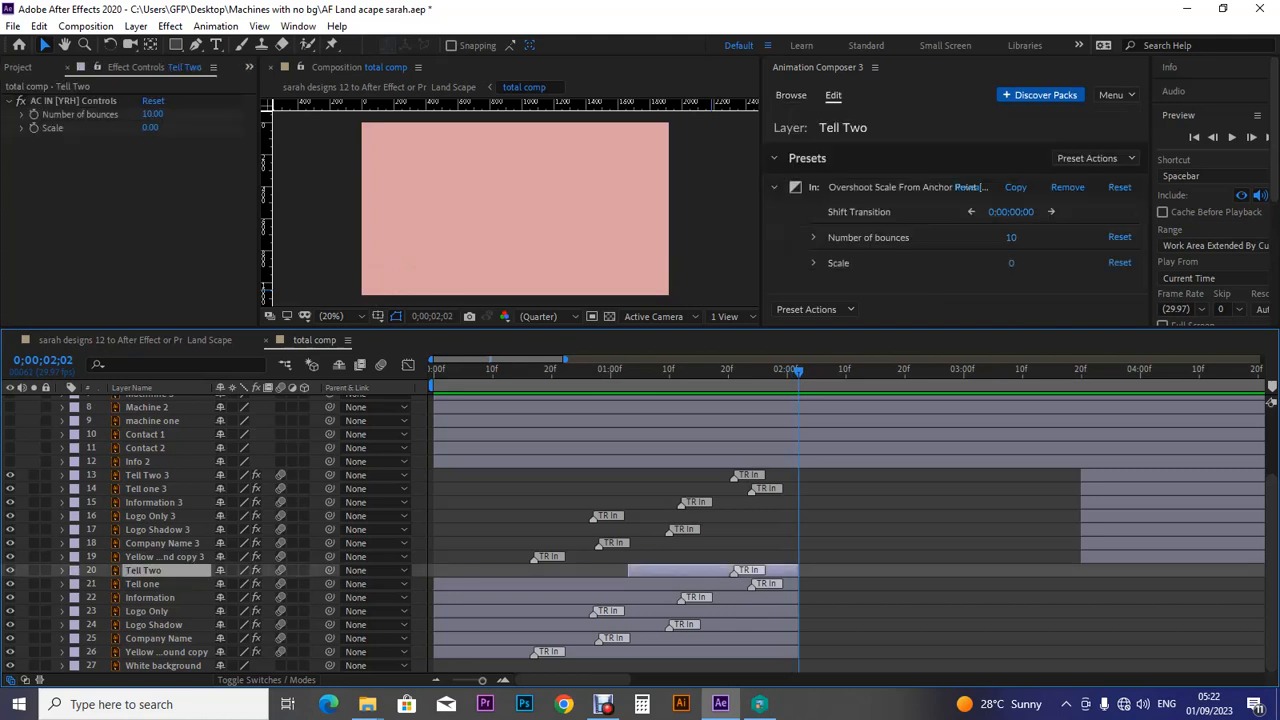
shift+click(163, 665)
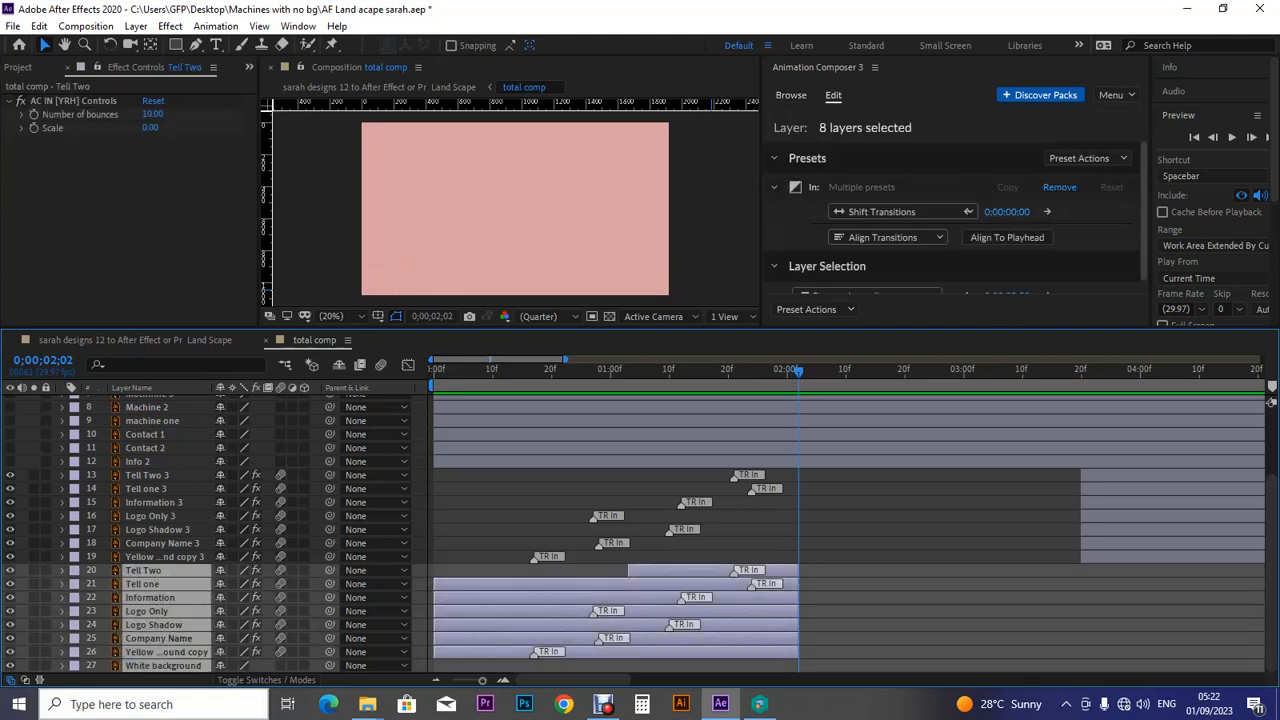
drag(798, 611, 781, 611)
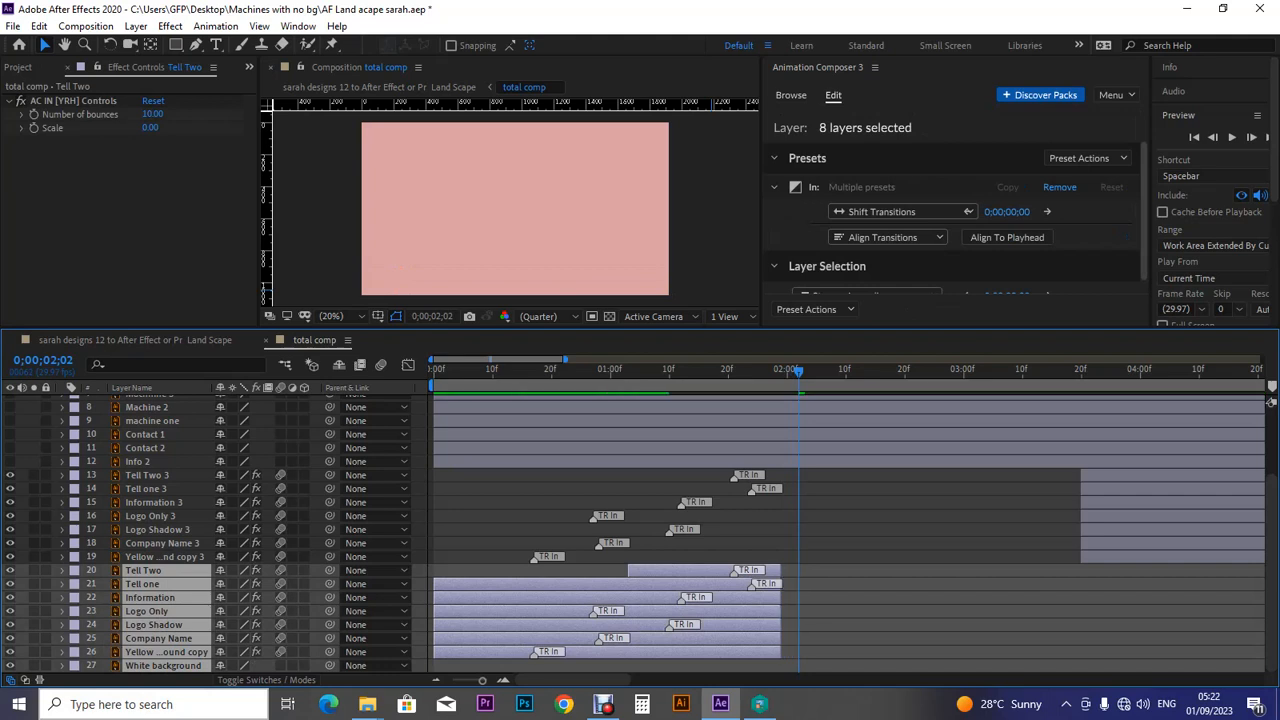
drag(798, 371, 781, 371)
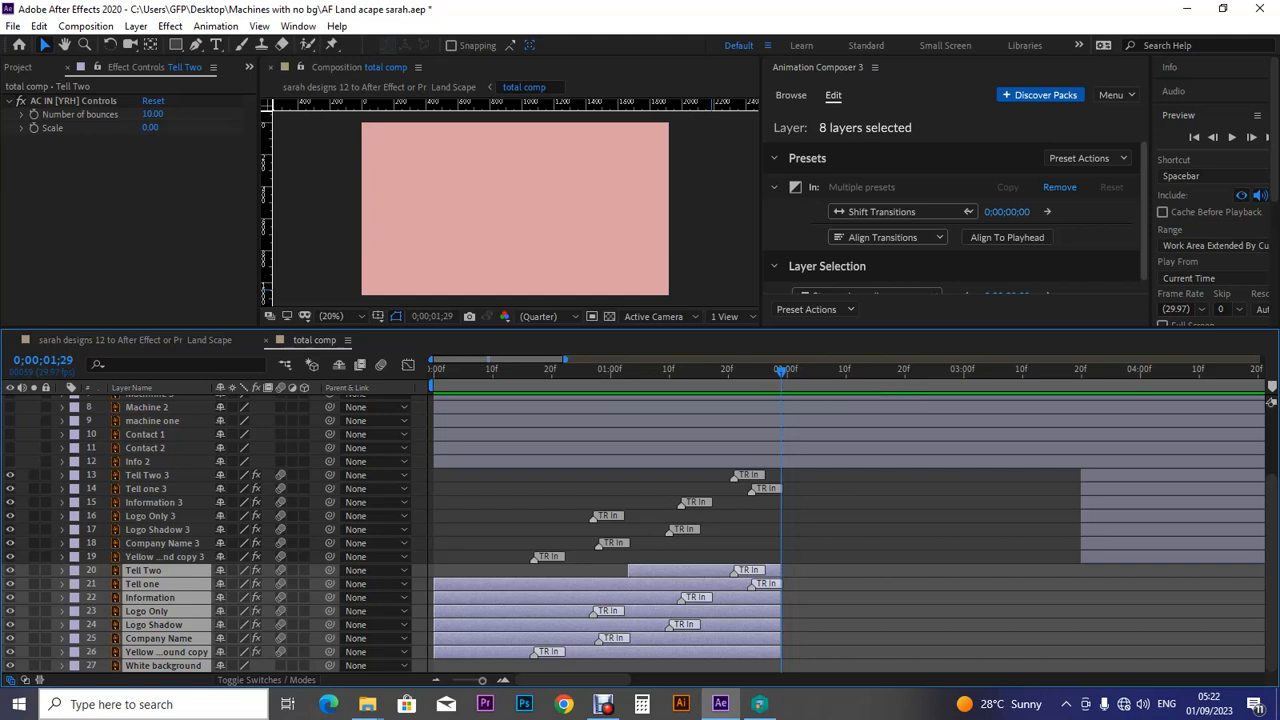
Select the twelve layers from Layer 19 down to Info 2 and split them at 0;00;01;29.
scroll(1271, 400, up, 3)
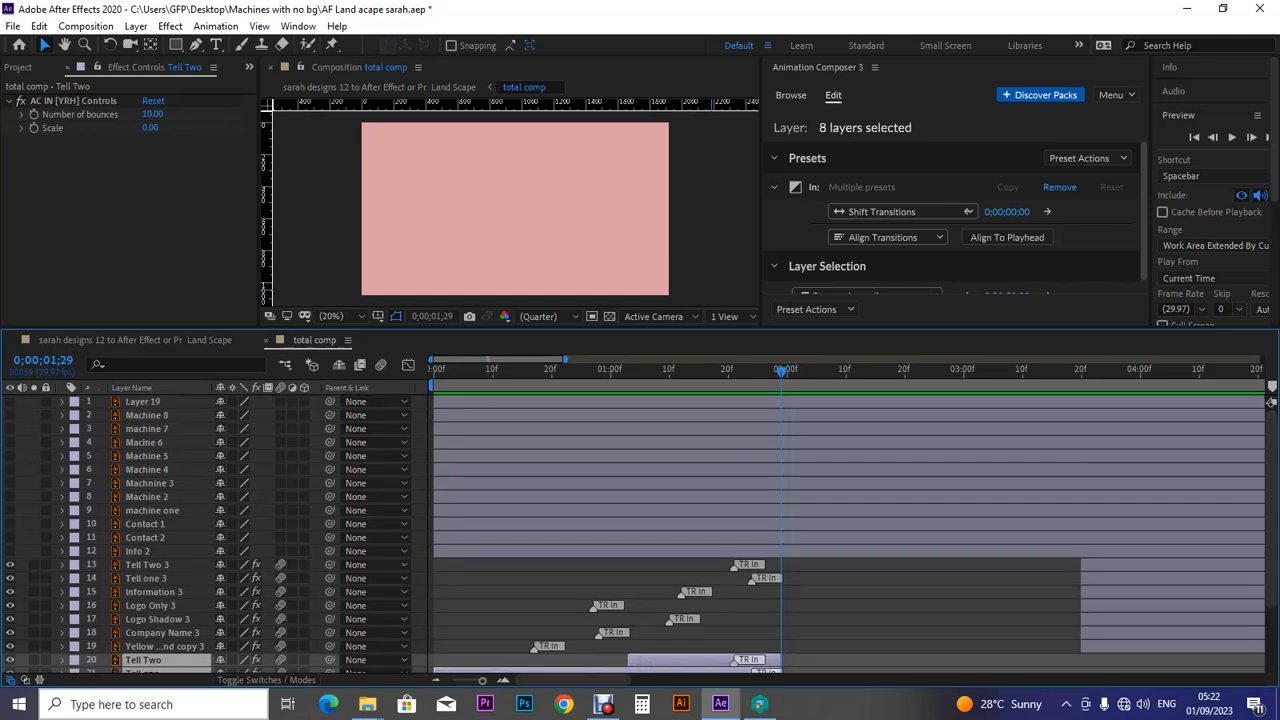
click(143, 402)
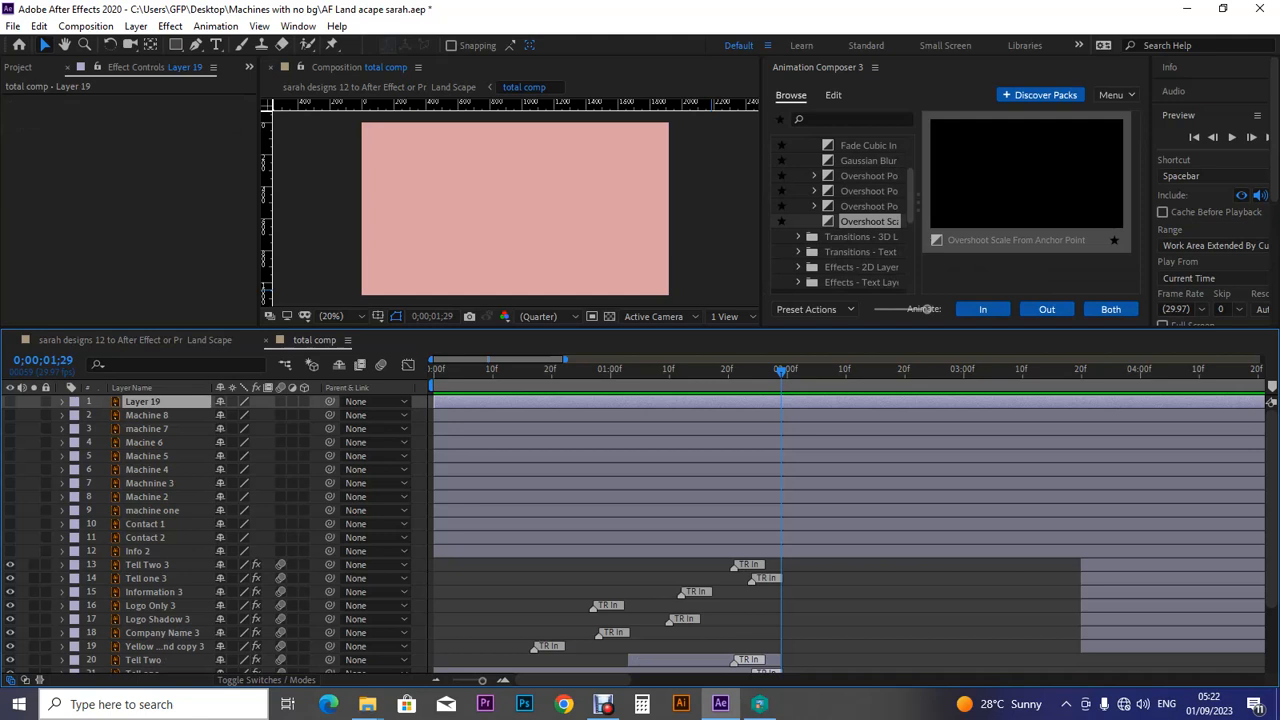
drag(100, 401, 157, 554)
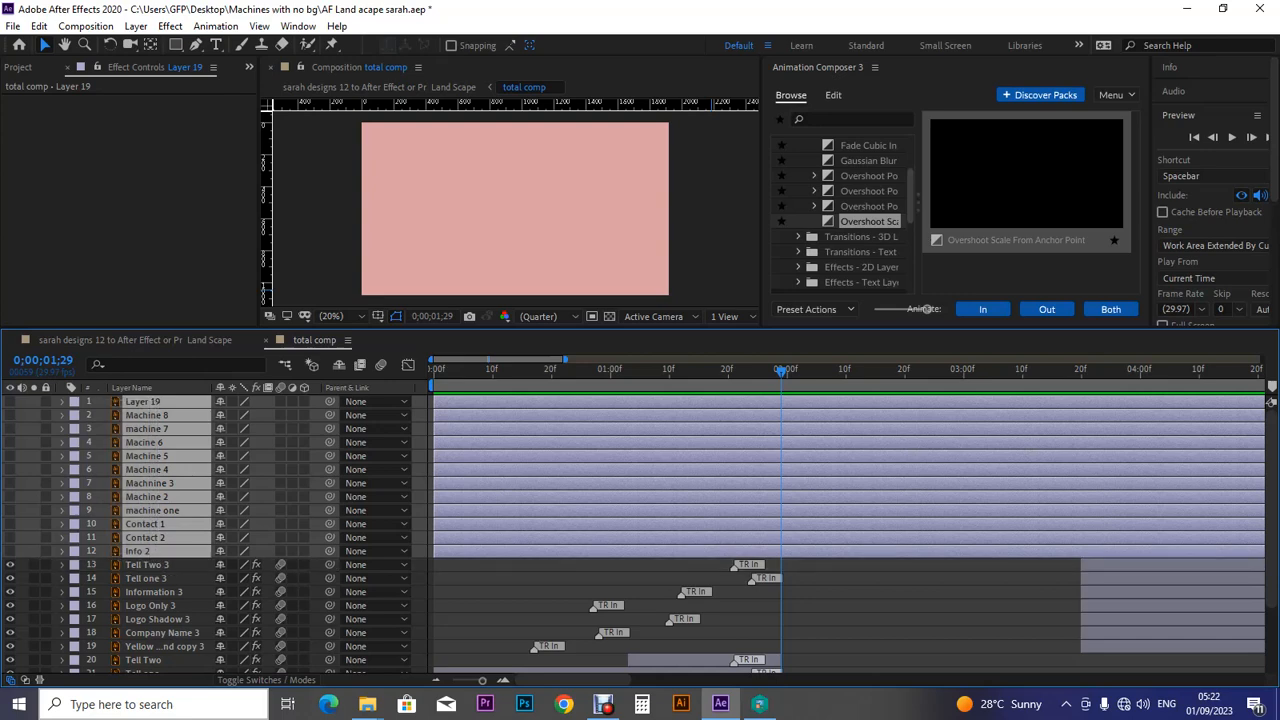
right_click(157, 554)
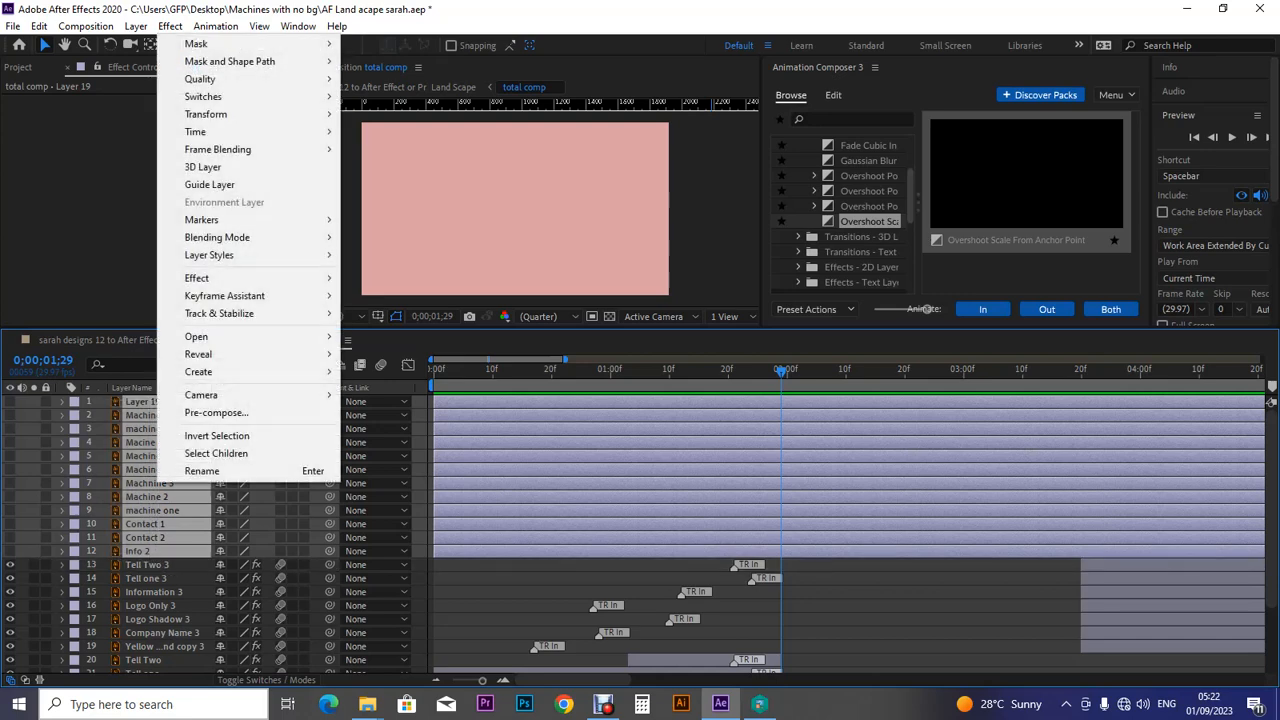
key(Escape)
key(alt+e)
key(Down)
key(Down)
key(Down)
key(Down)
key(Down)
key(Down)
key(Down)
key(Down)
key(Down)
key(Down)
key(Down)
key(Down)
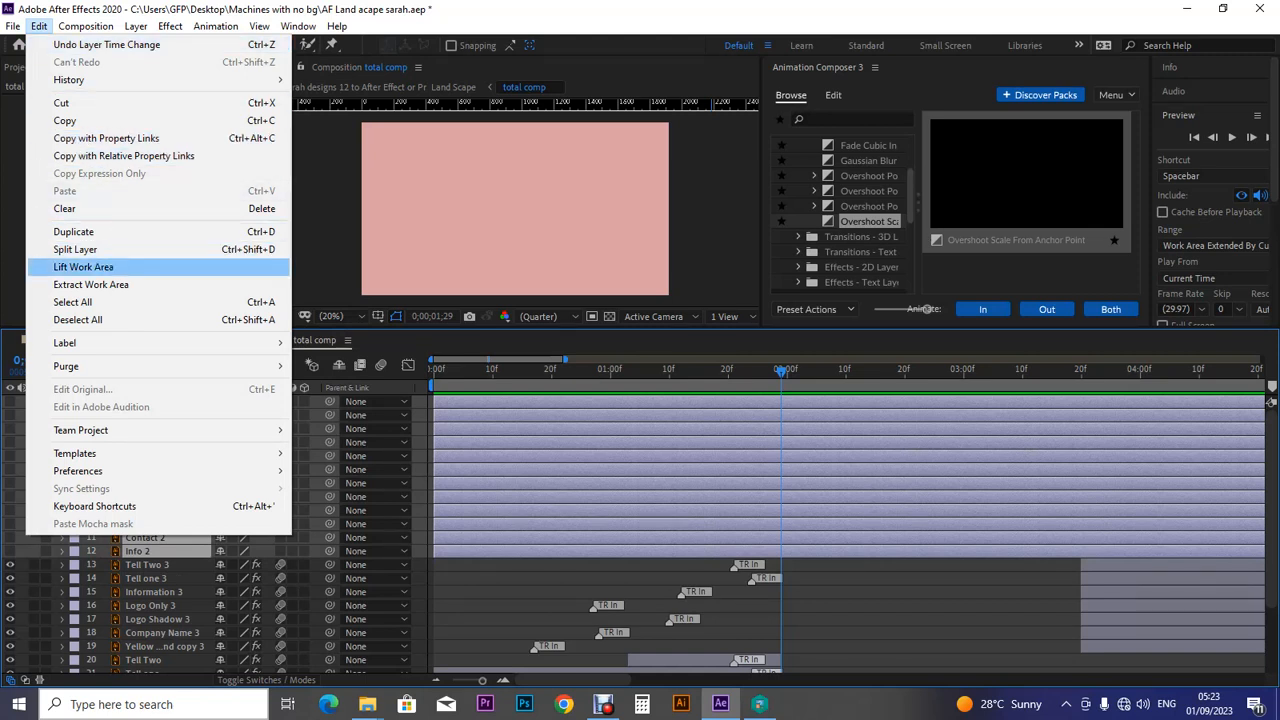
key(Up)
key(Up)
key(Up)
key(Down)
key(Down)
key(Down)
key(Down)
key(Up)
key(Up)
key(Return)
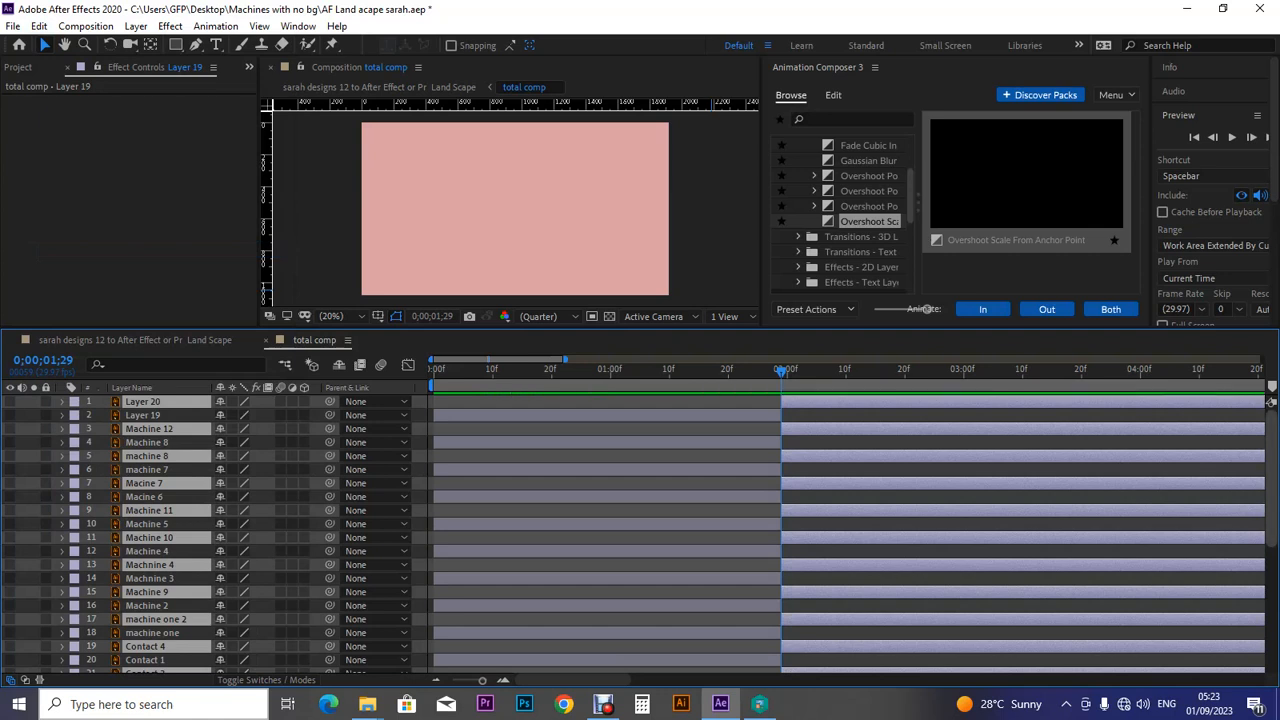
Group the twelve split-off later segments, Layer 20 through Info 3, together at the top of the layer stack.
scroll(640, 530, down, 5)
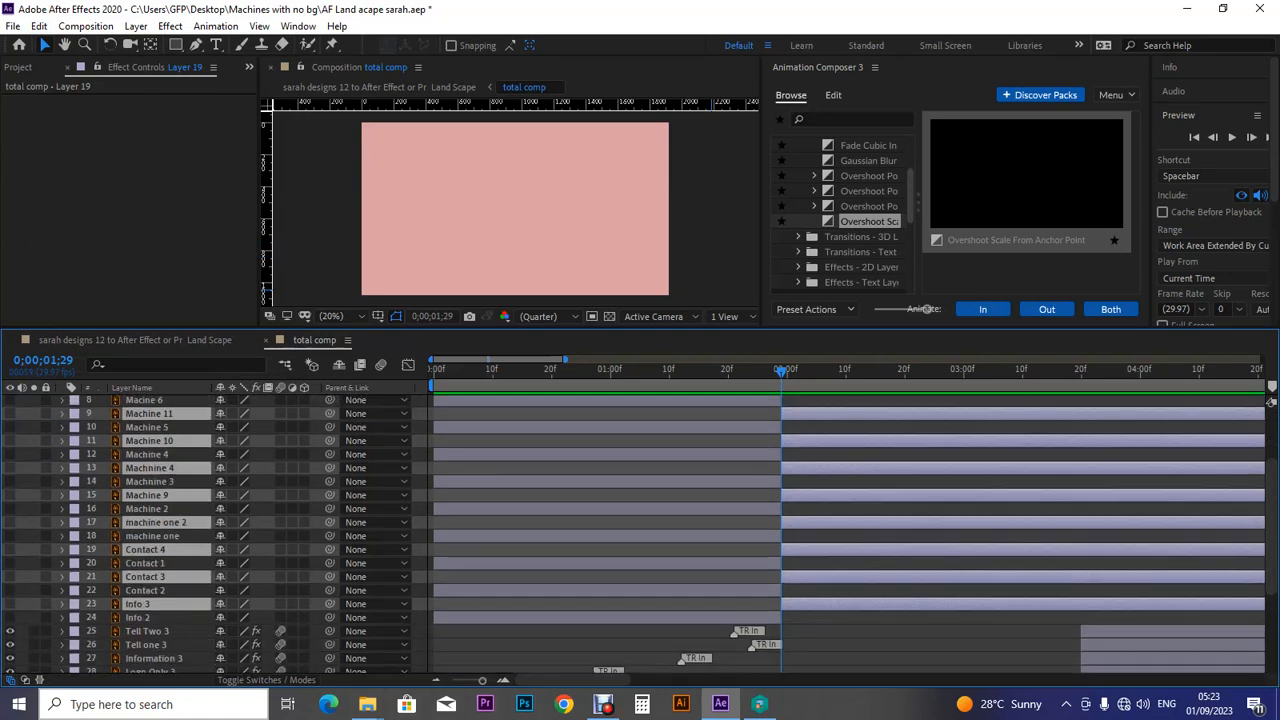
drag(145, 604, 139, 409)
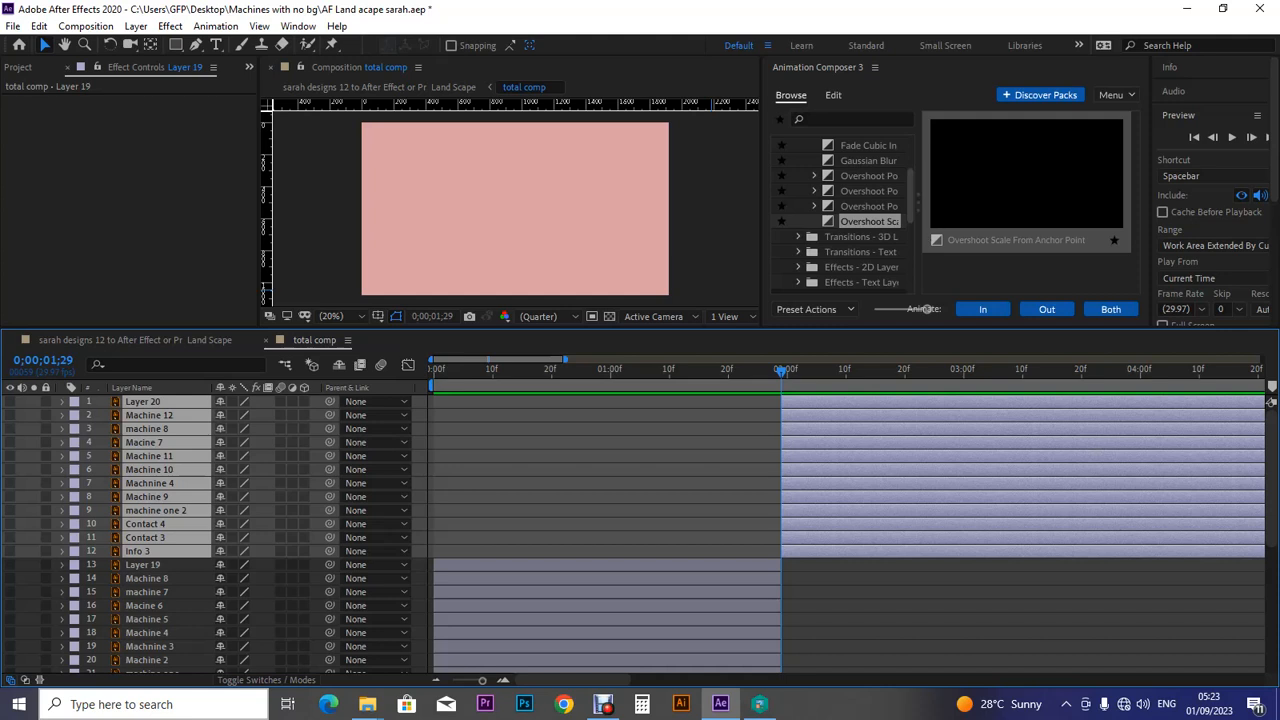
scroll(1270, 402, down, 8)
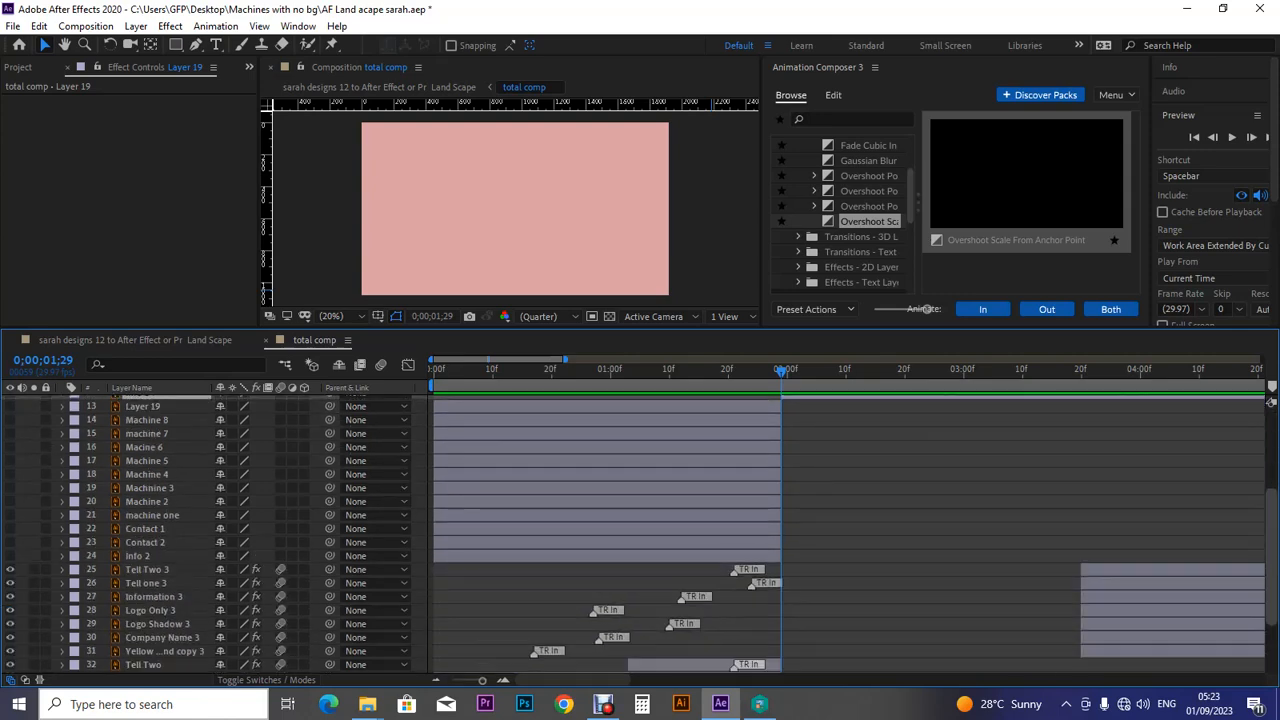
scroll(1270, 402, up, 6)
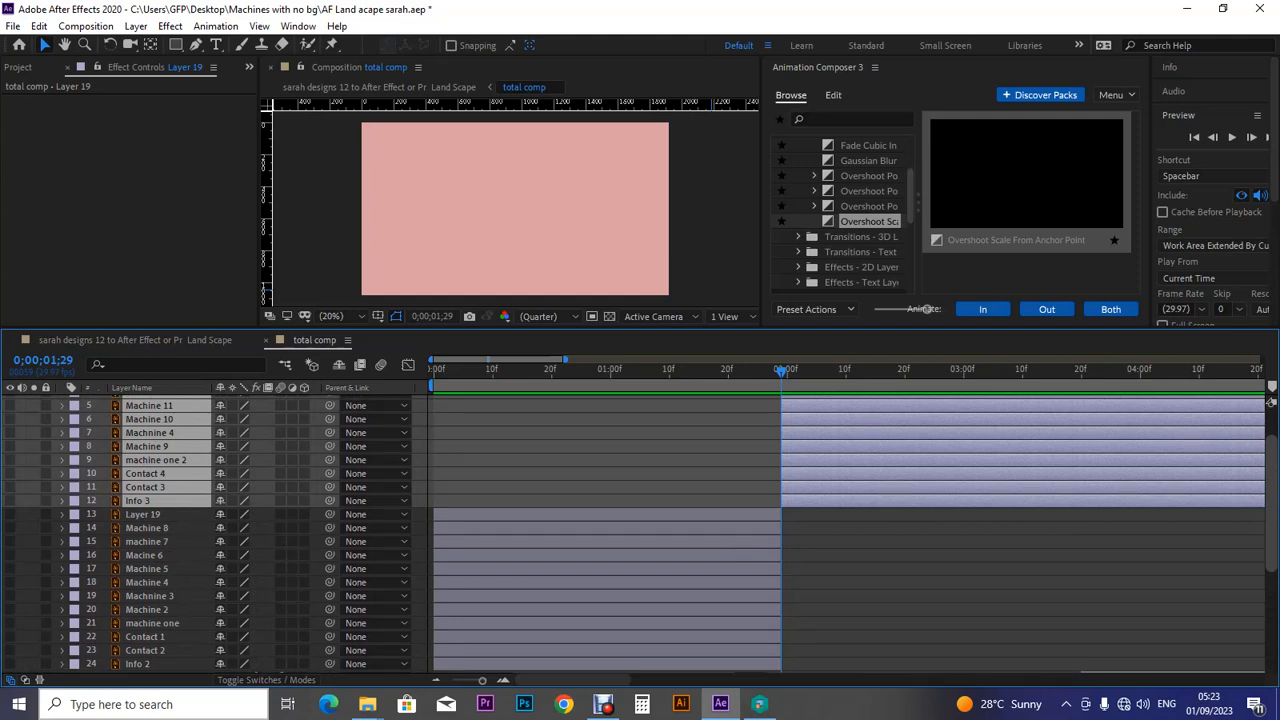
scroll(640, 534, down, 2)
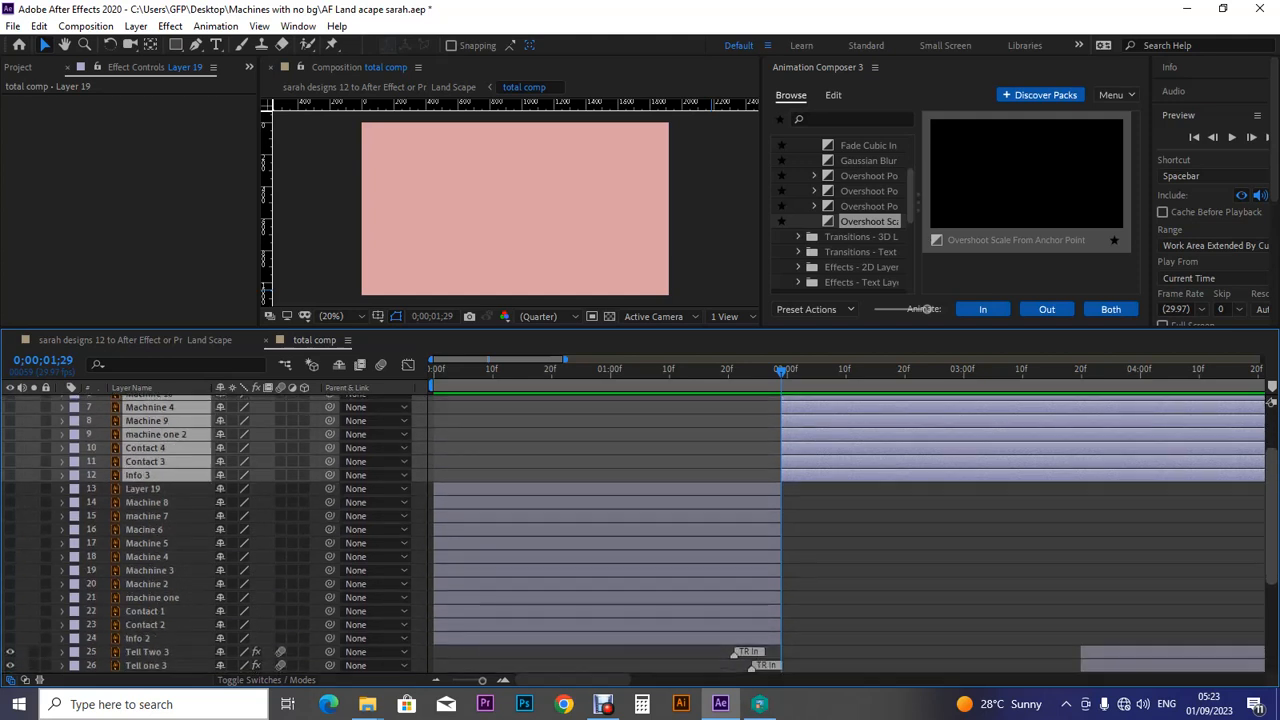
scroll(640, 534, up, 3)
scroll(1270, 402, up, 1)
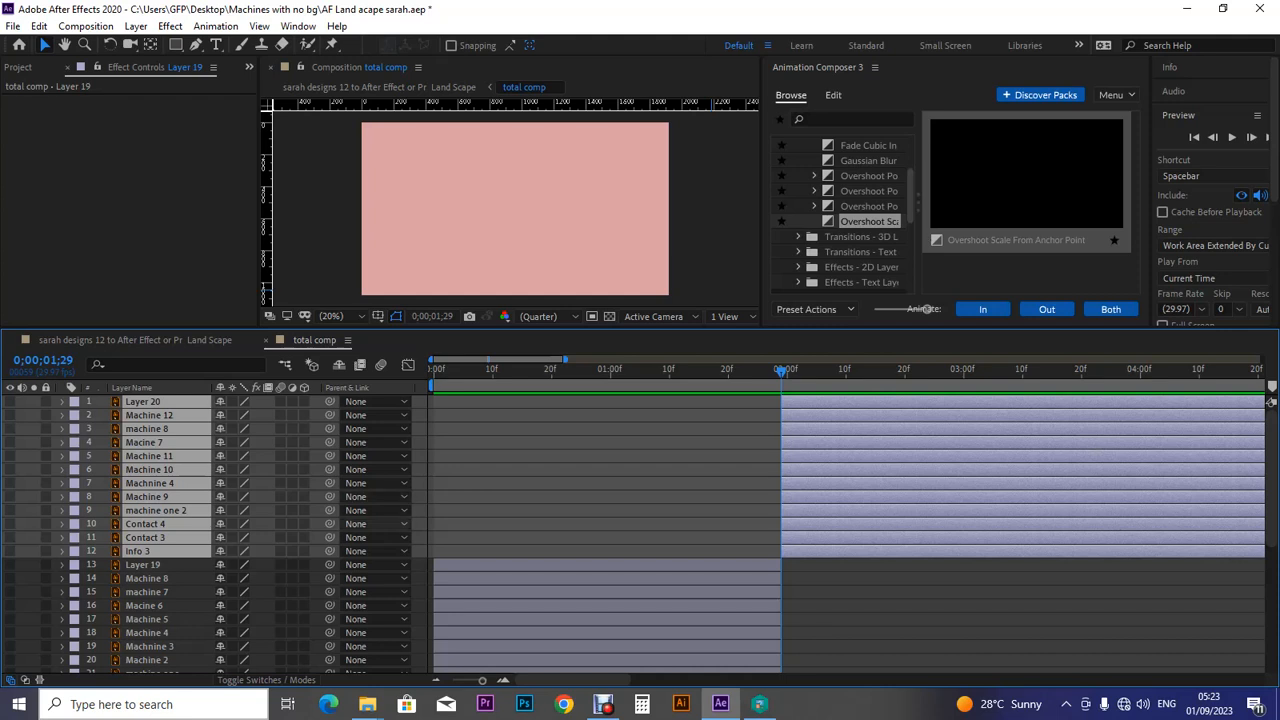
Try deleting the selected later segments, Layer 20 through Info 3, and undo the deletion.
right_click(169, 499)
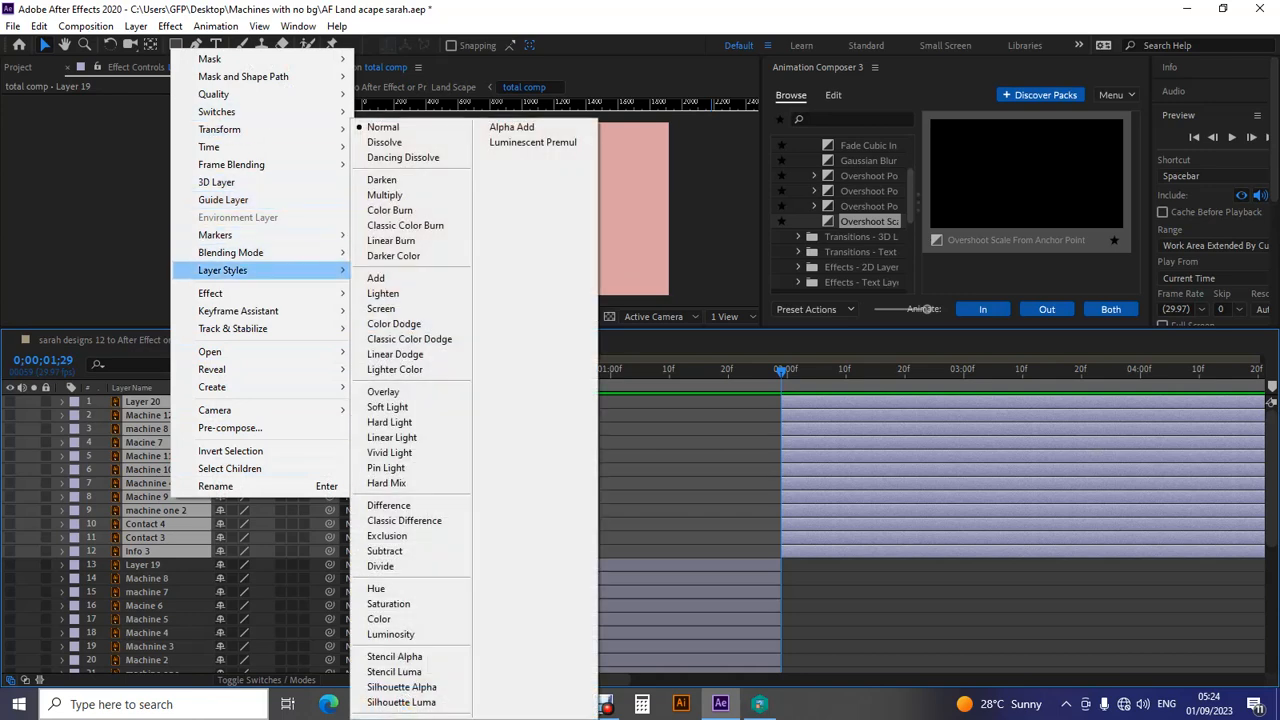
mouse_move(265, 311)
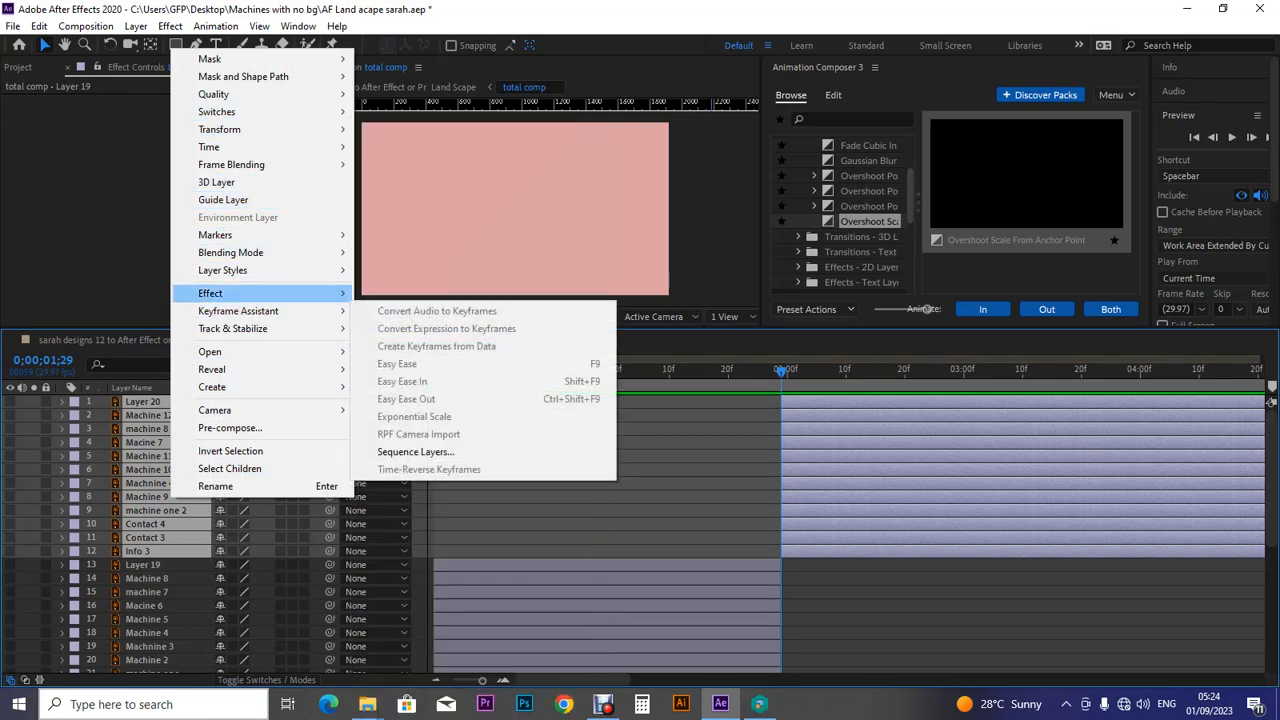
click(39, 26)
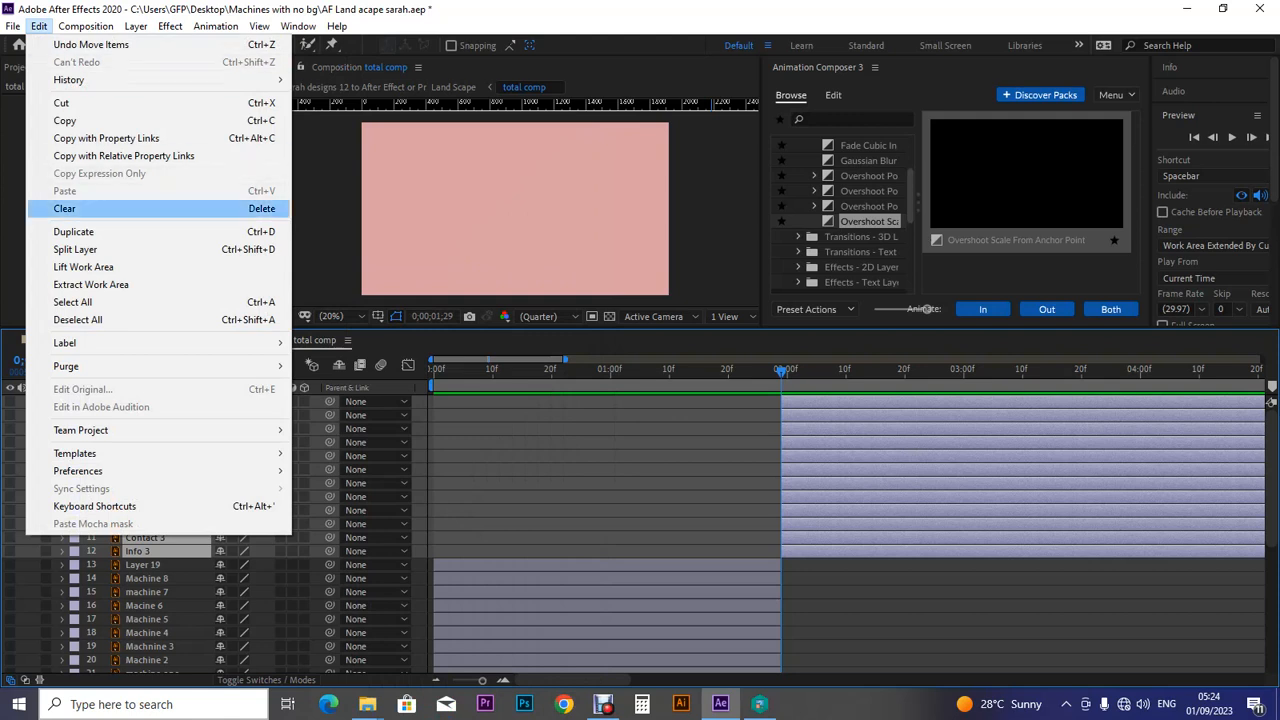
click(64, 208)
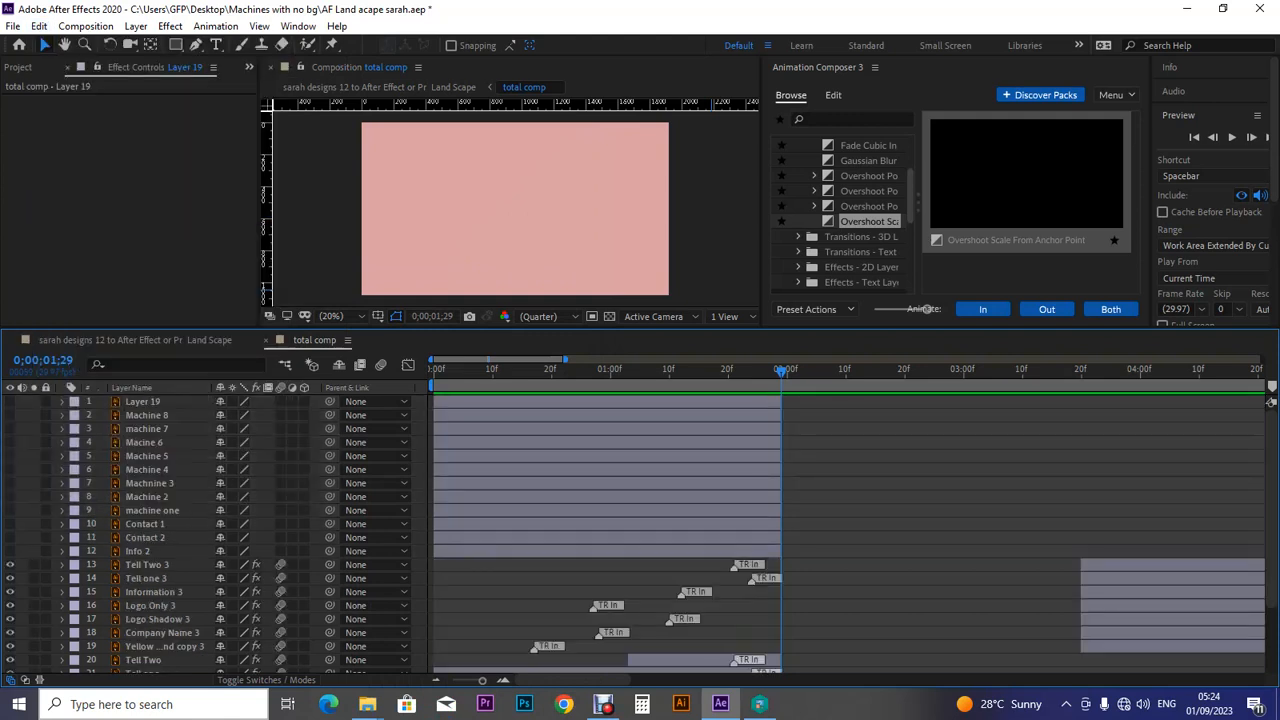
click(39, 26)
click(80, 44)
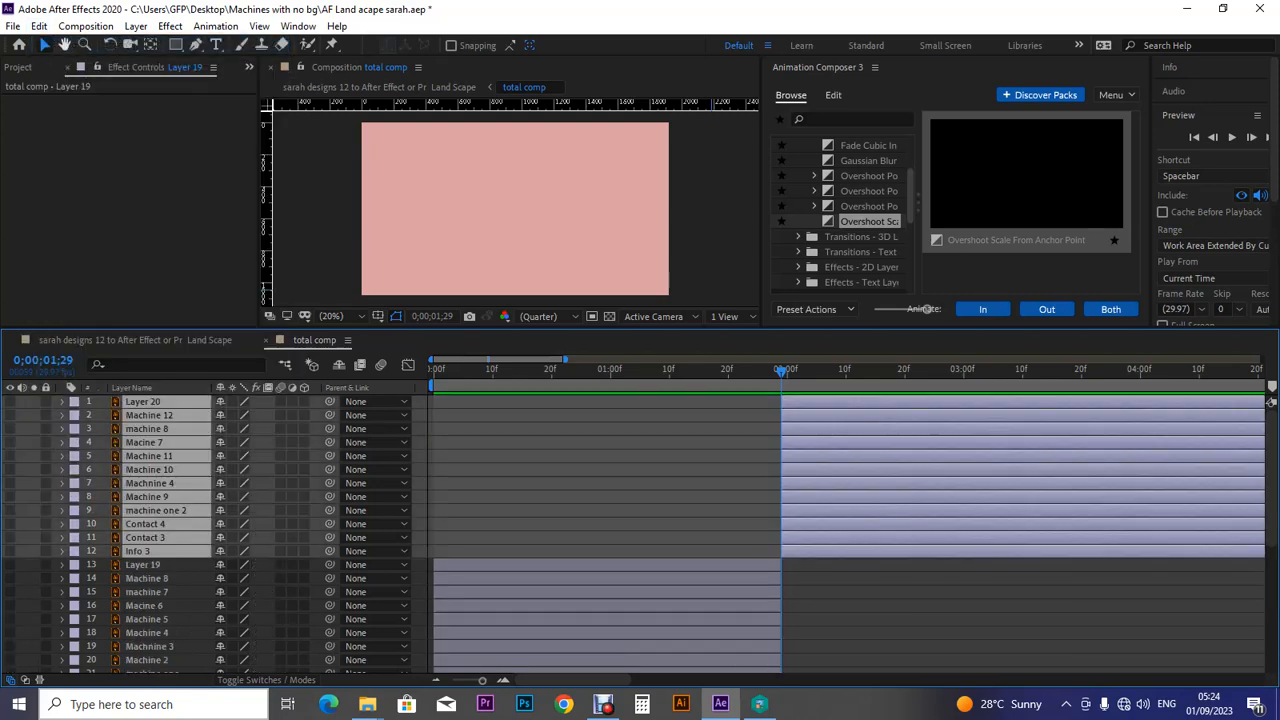
Delete the twelve earlier segments, Layer 19 through Info 2, that end at 0;00;01;29.
click(600, 480)
click(143, 565)
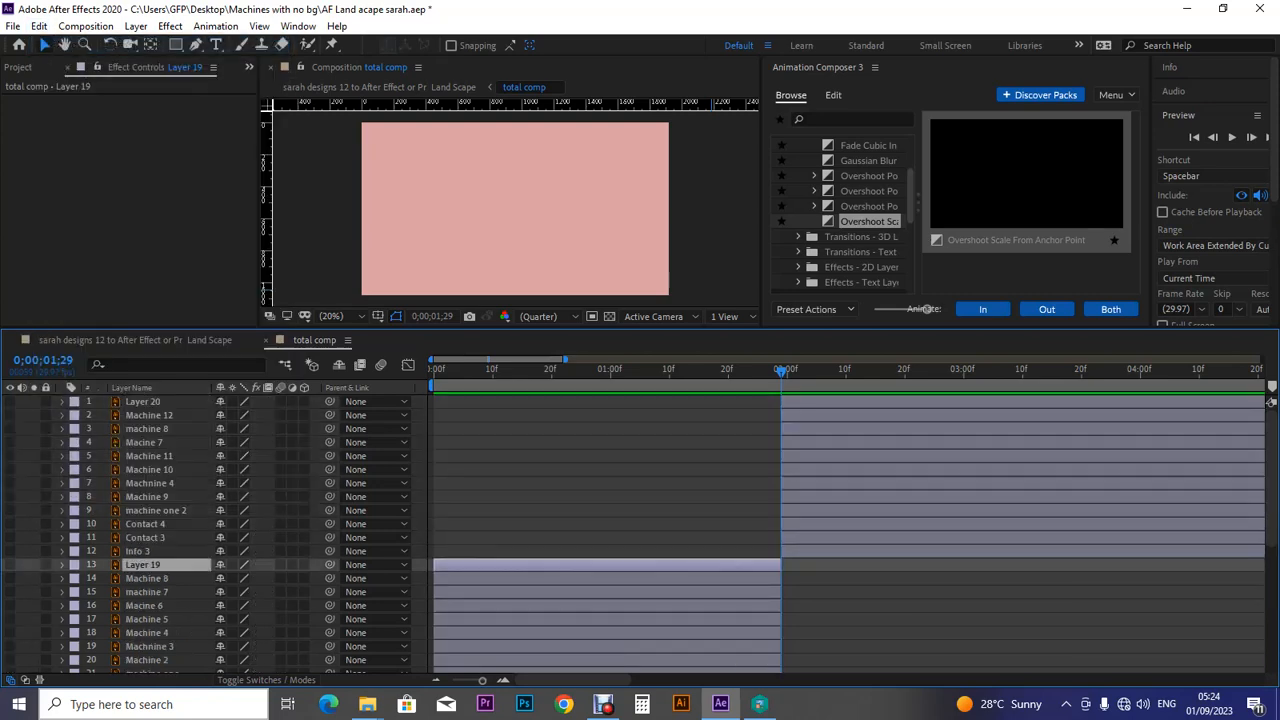
drag(104, 562, 179, 574)
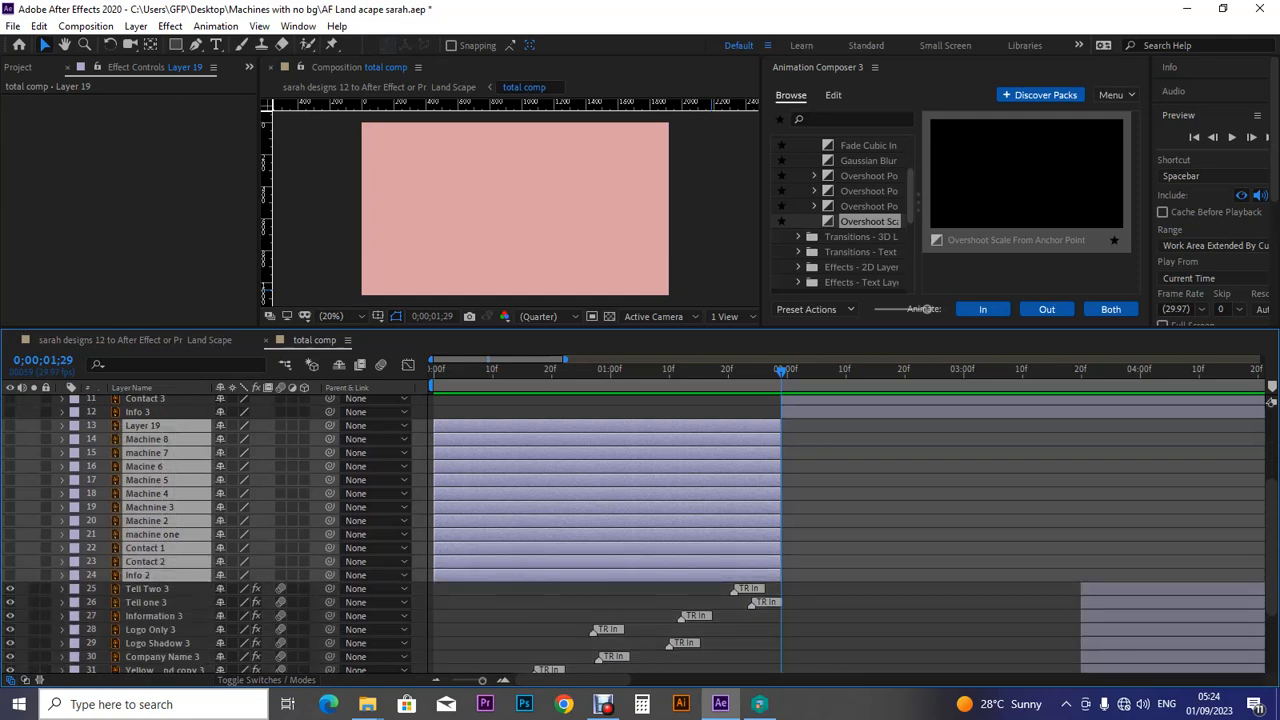
click(39, 26)
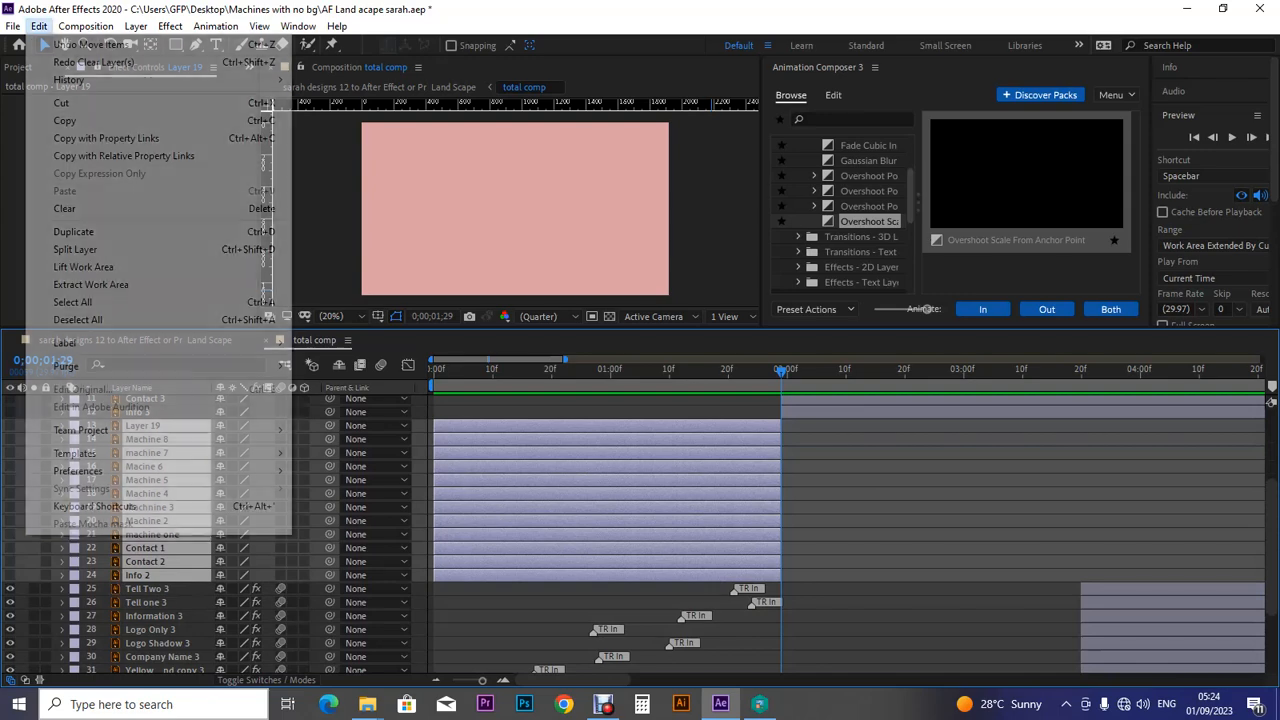
click(64, 208)
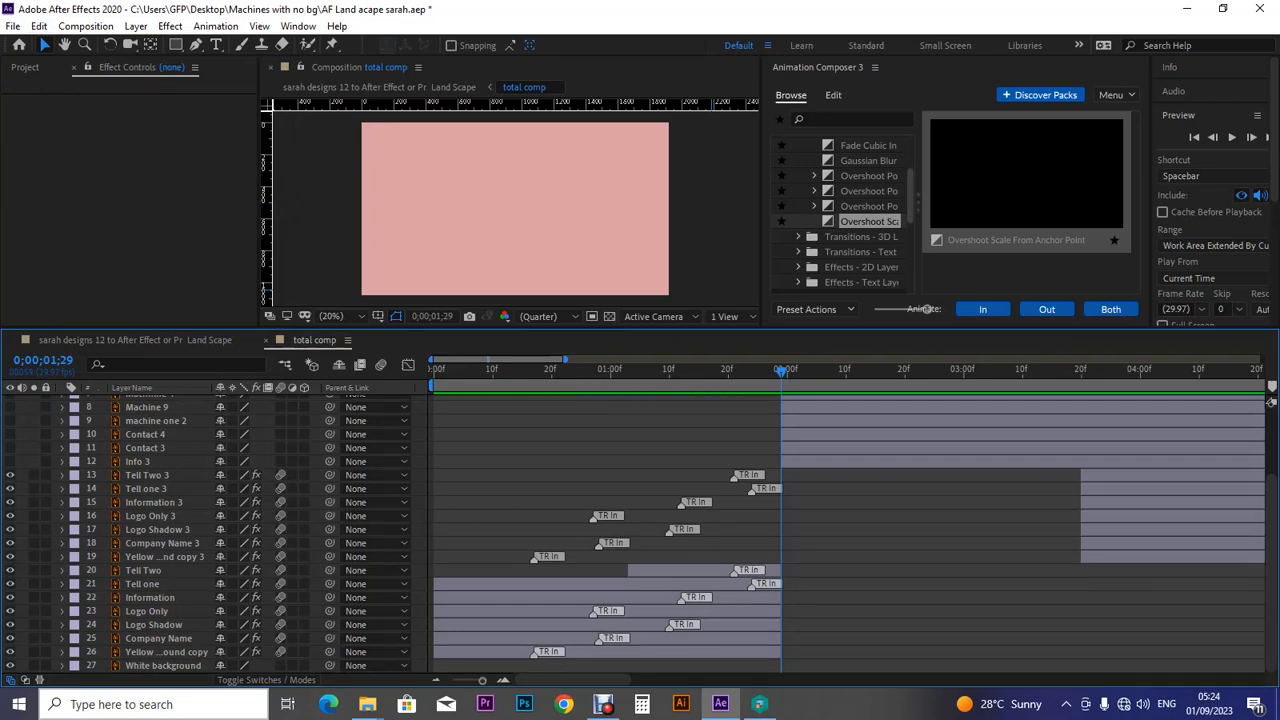
Widen the Preview panel and play the composition from 0;00;00;00 to review the animation, stopping at 0;00;03;15.
drag(530, 370, 434, 370)
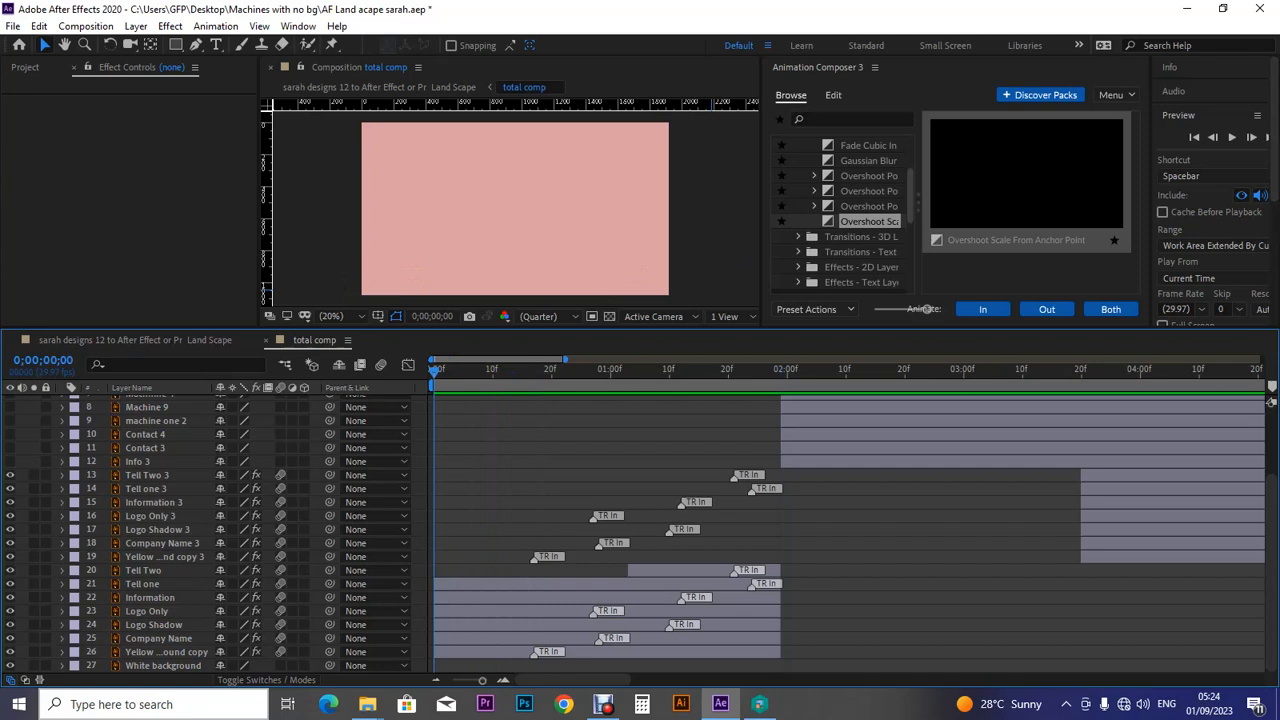
drag(1151, 222, 1028, 222)
click(1108, 137)
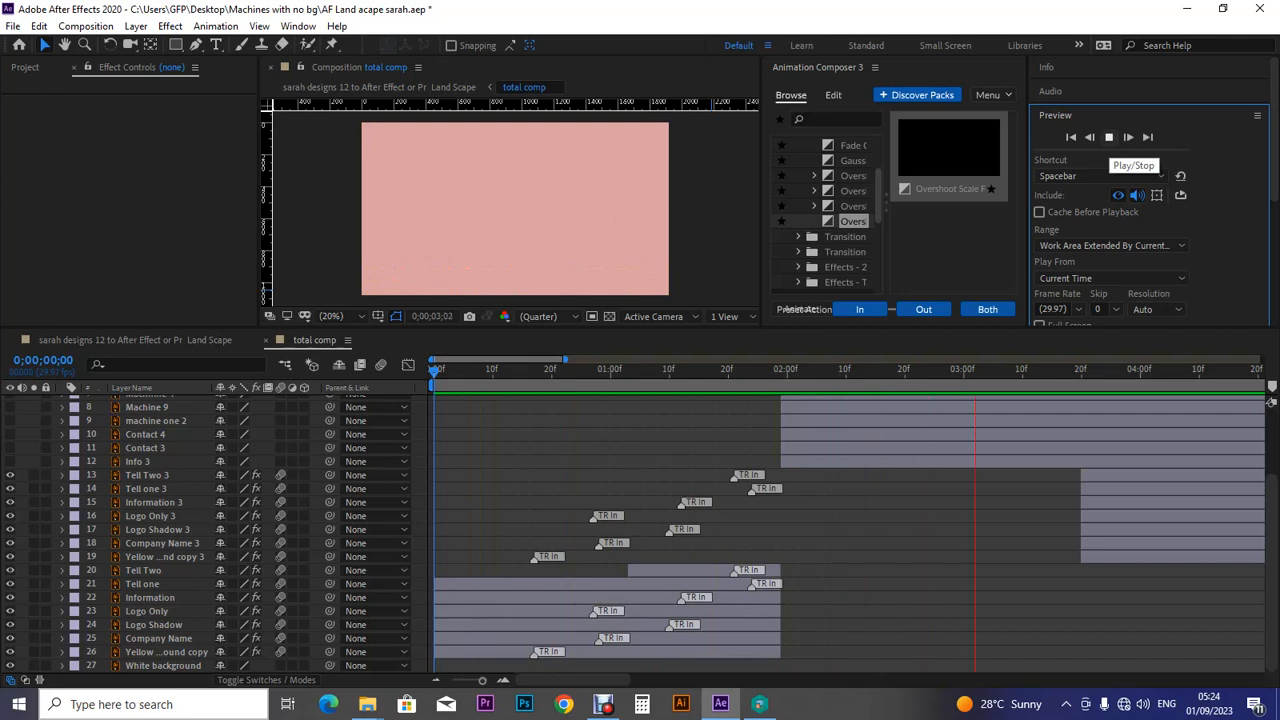
click(1108, 137)
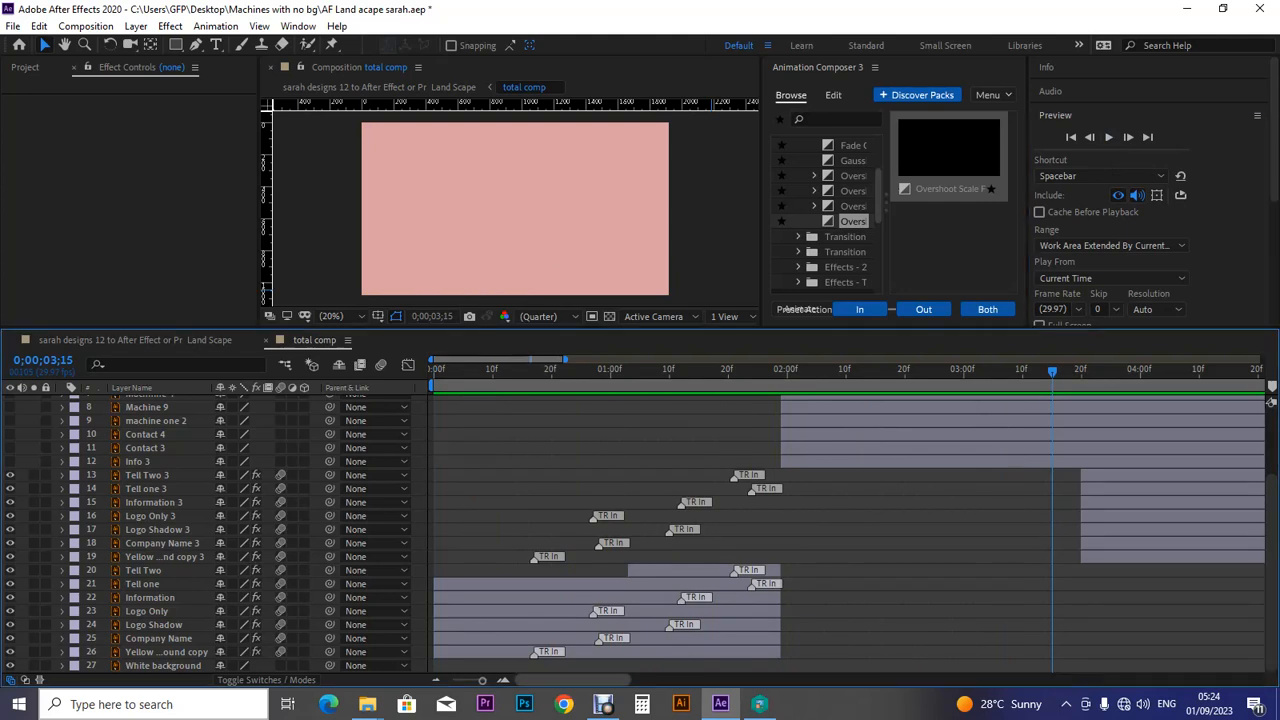
Turn on the visibility of the twelve upper layers, Layer 20 through Info 3.
scroll(846, 530, right, 6)
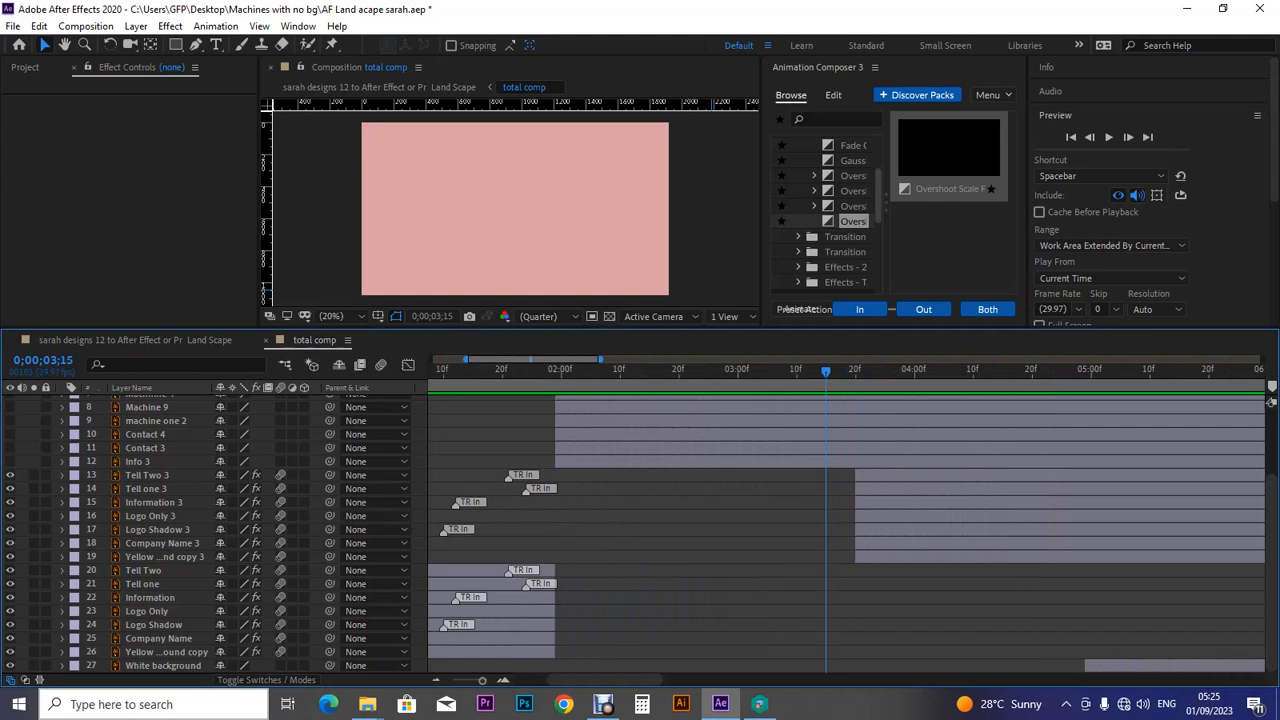
scroll(35, 406, up, 2)
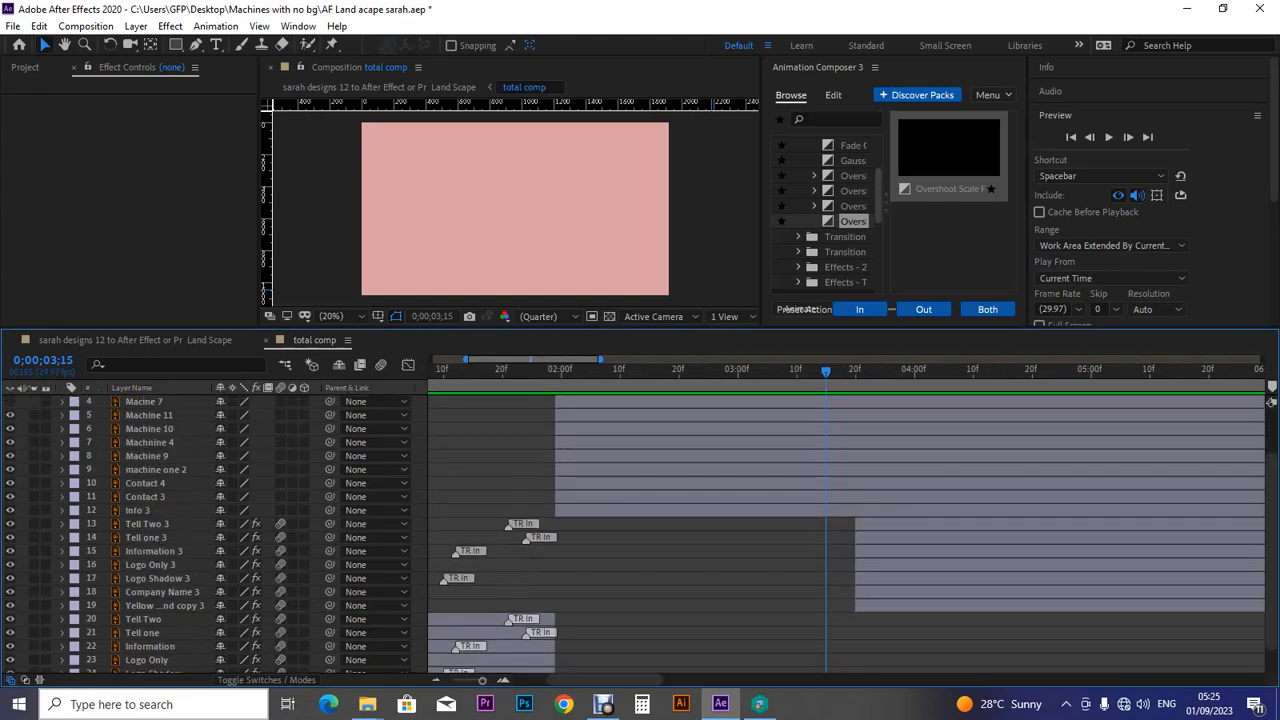
scroll(640, 530, up, 2)
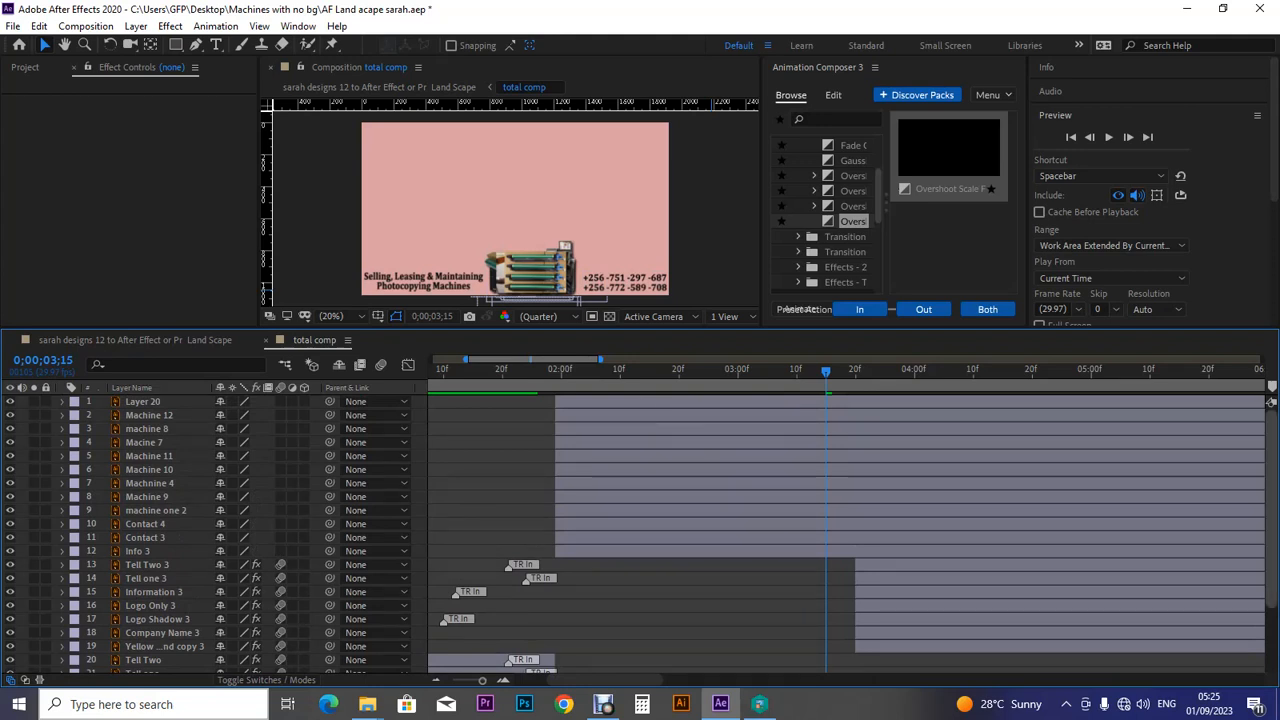
Extend the end of the Yellow Background copy layer to about 4.4 seconds and move the time indicator to 0;00;02;12.
scroll(1270, 401, down, 3)
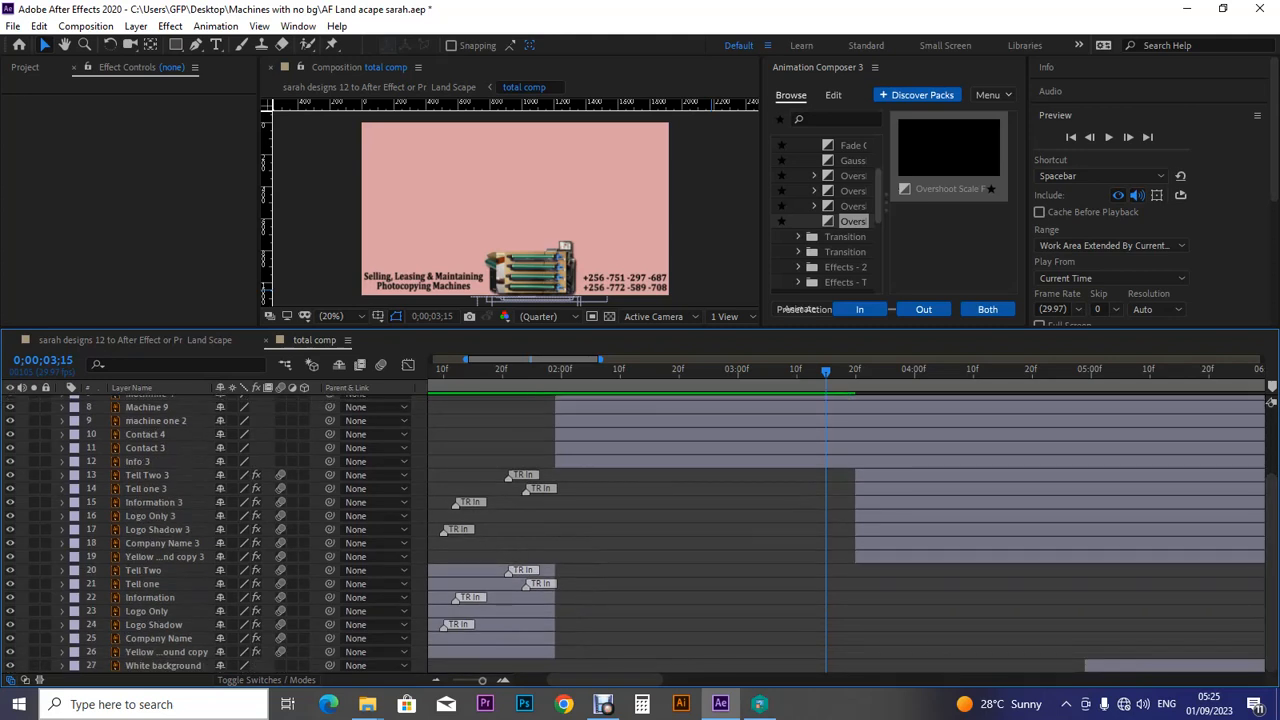
click(436, 680)
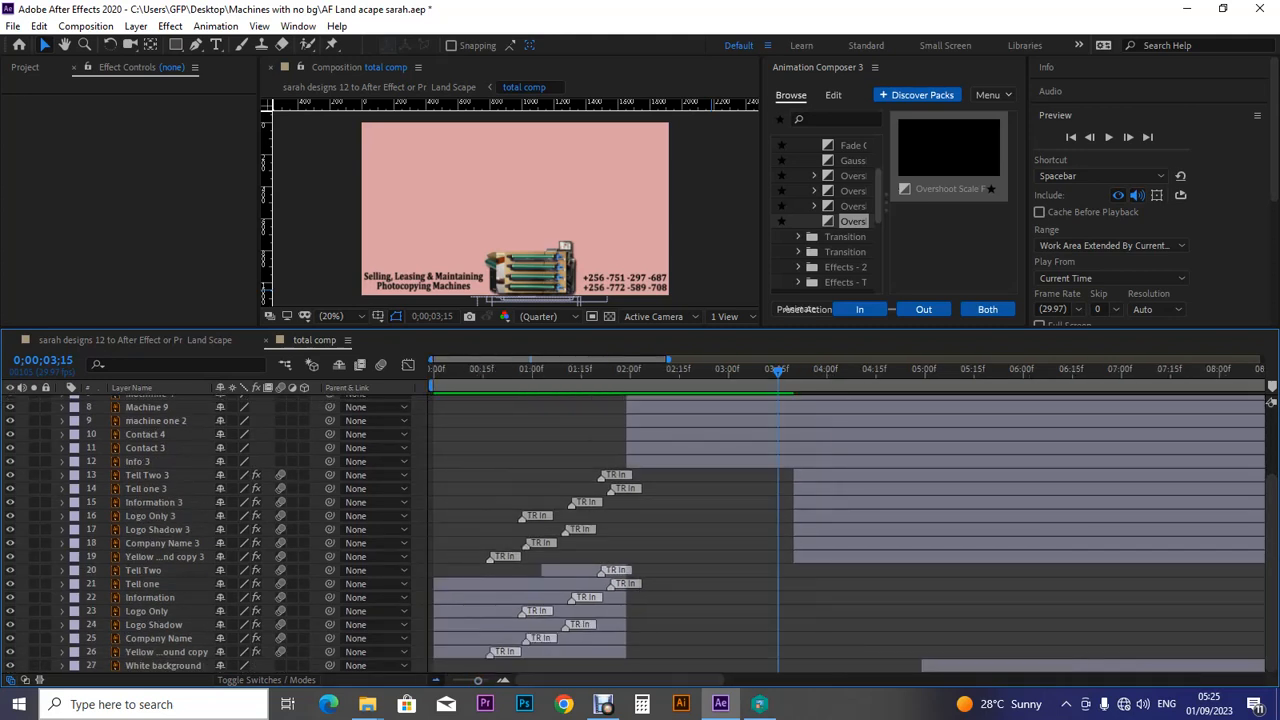
key(minus)
click(158, 638)
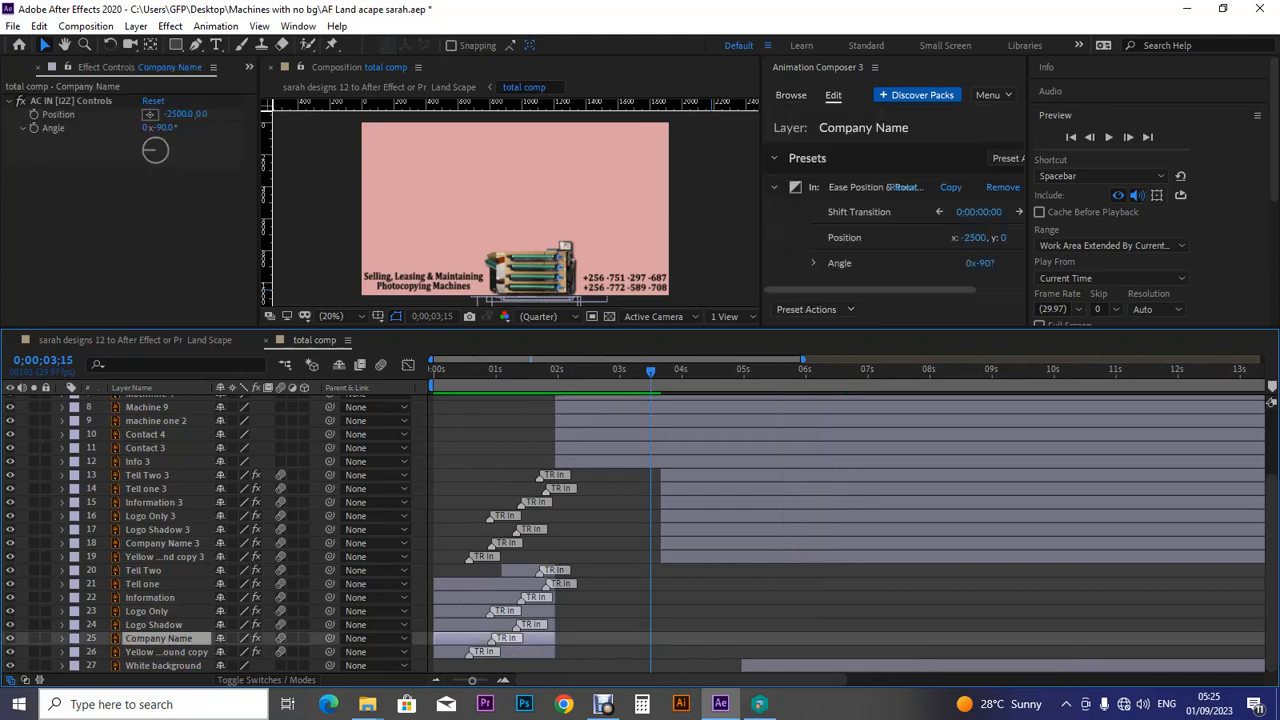
click(166, 652)
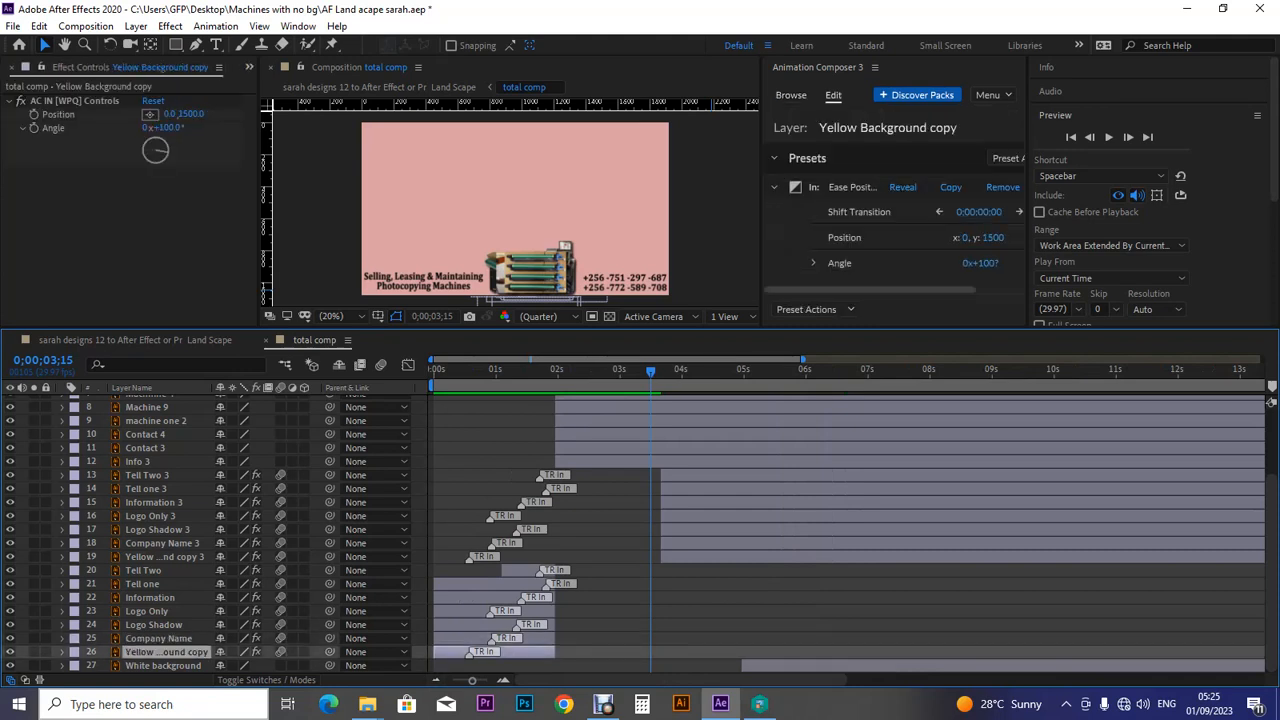
drag(555, 651, 706, 651)
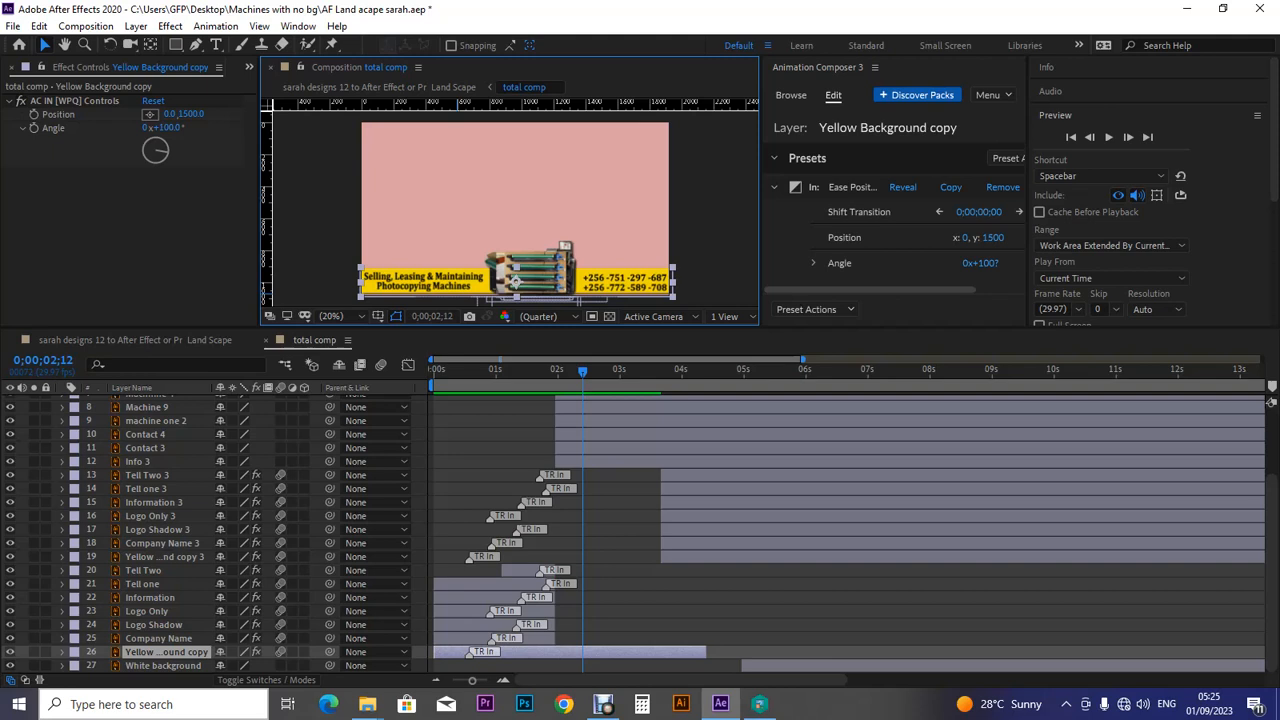
Delete the seven segments from Tell Two 3 through Yellow Background copy 3 that start at about 3.7 seconds.
click(151, 516)
click(165, 557)
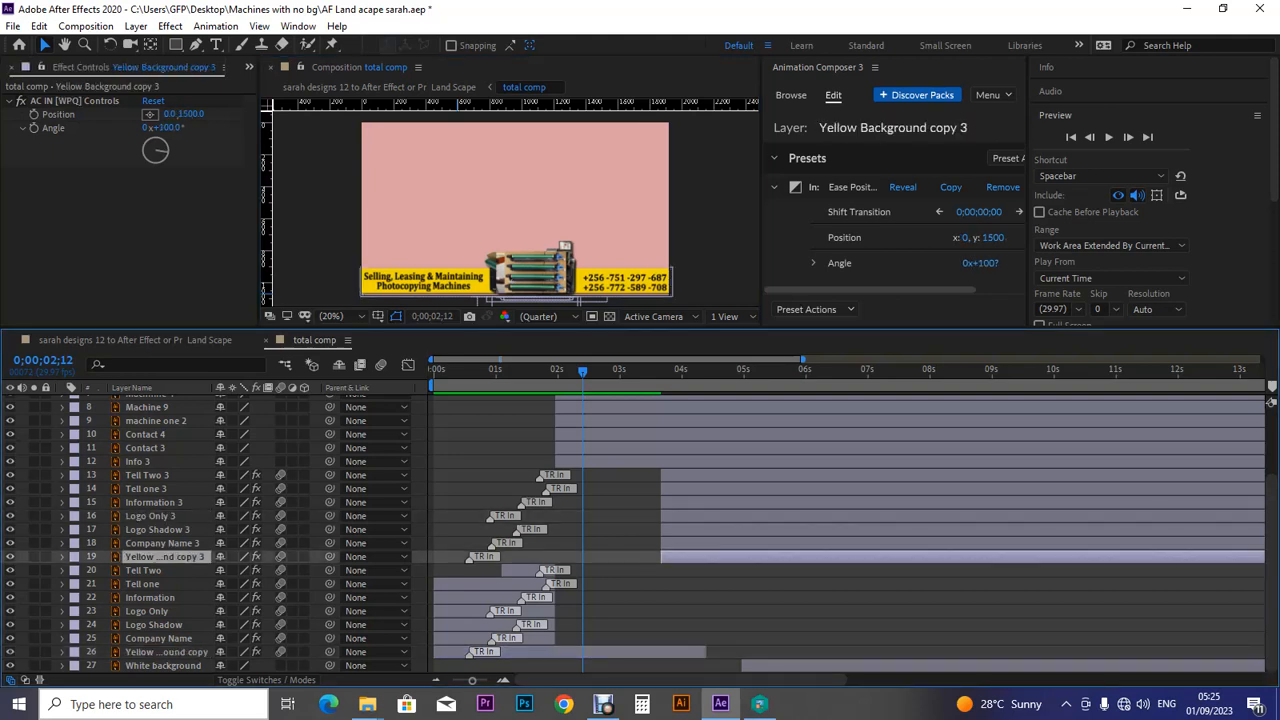
click(425, 285)
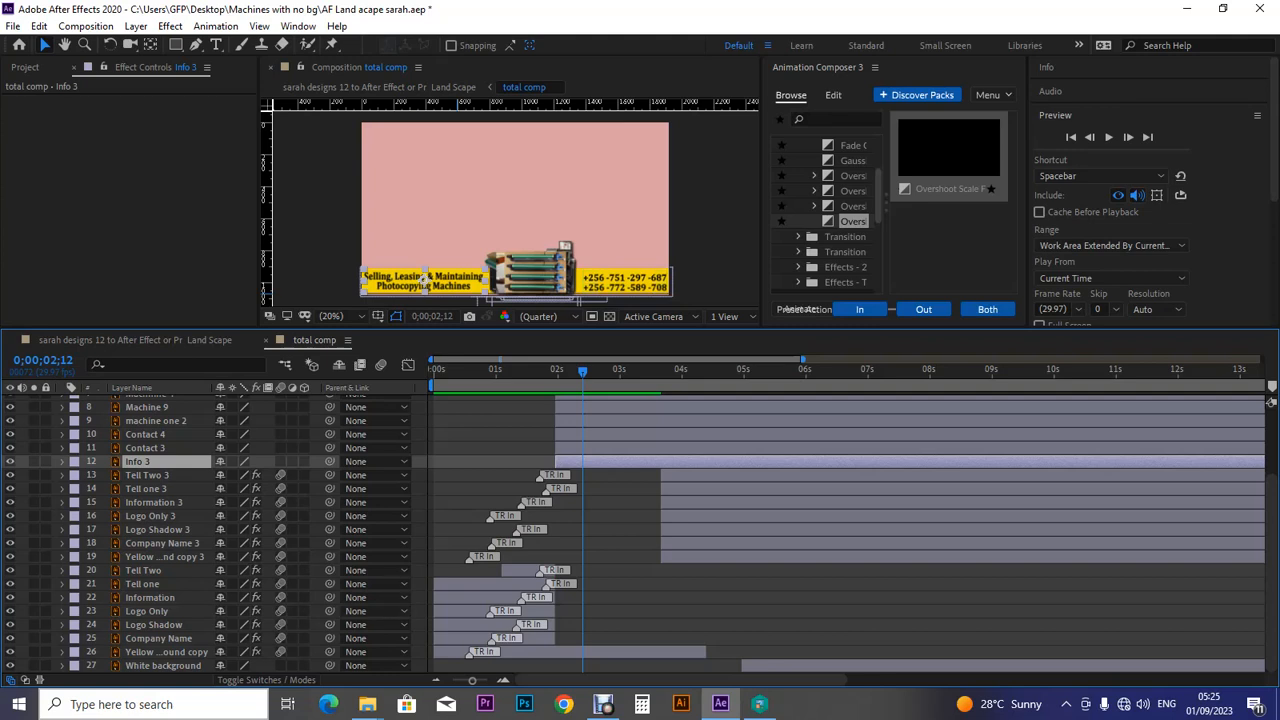
click(425, 285)
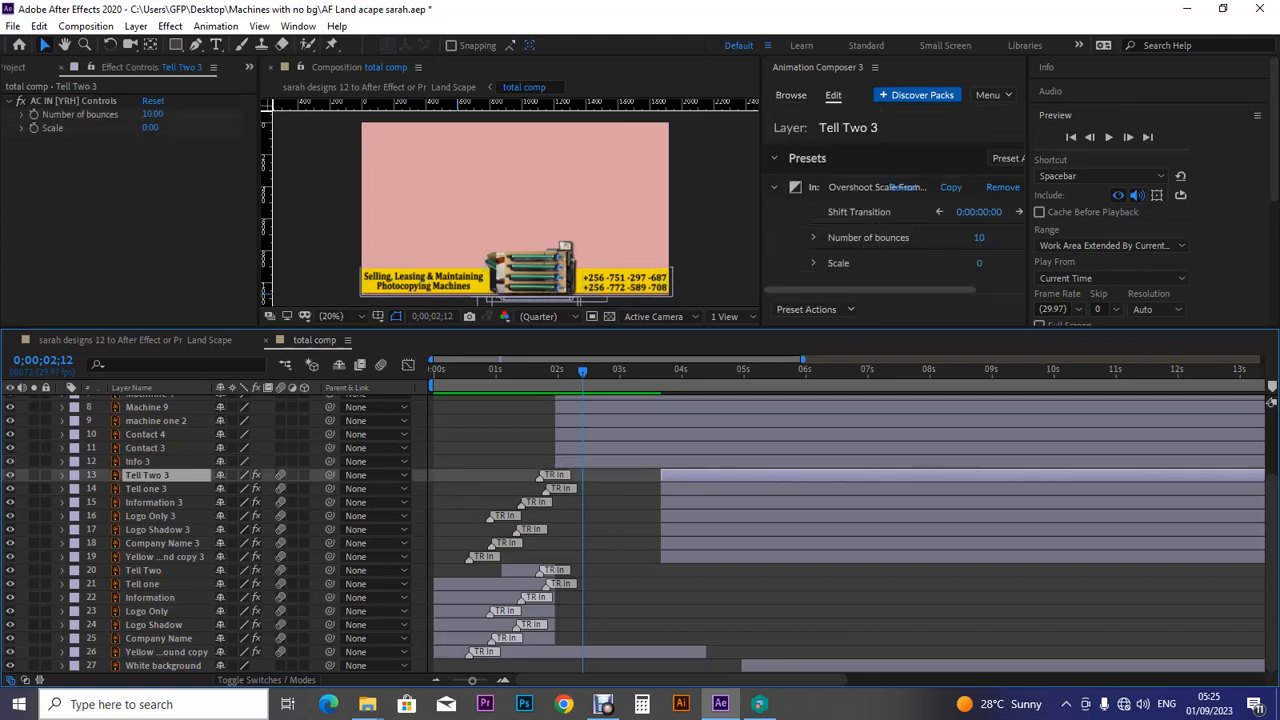
click(165, 557)
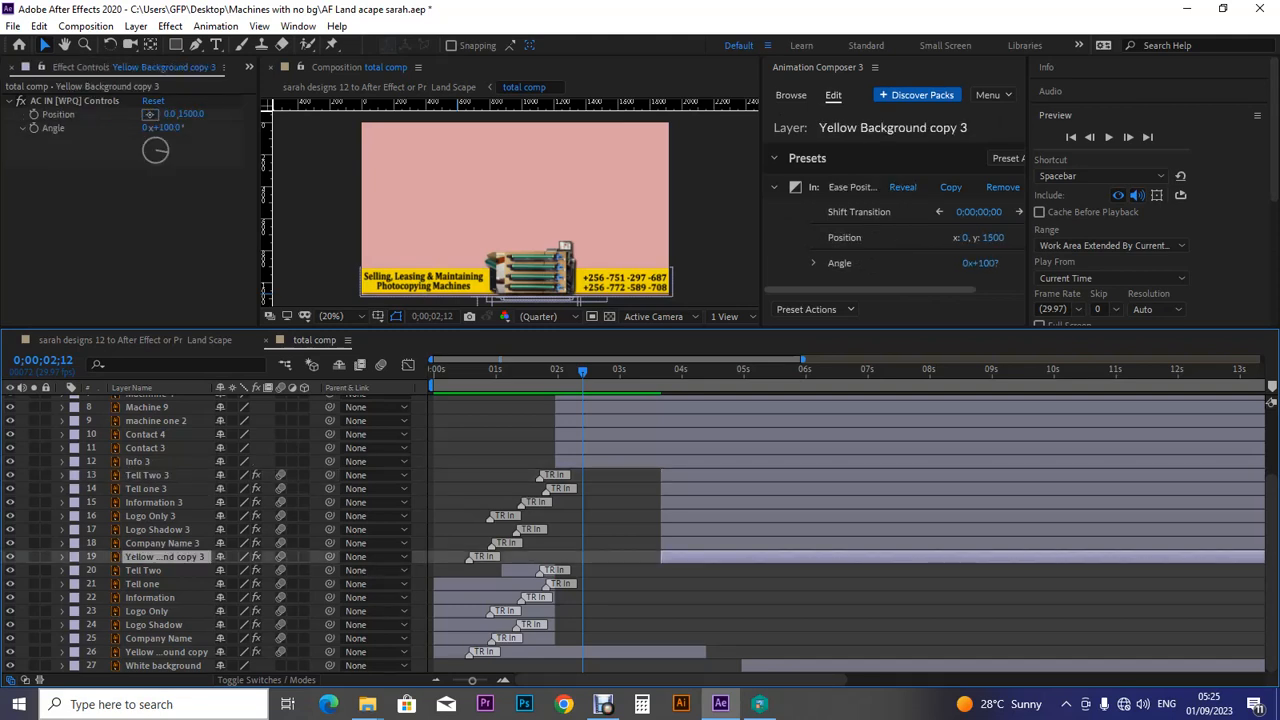
drag(24, 558, 100, 475)
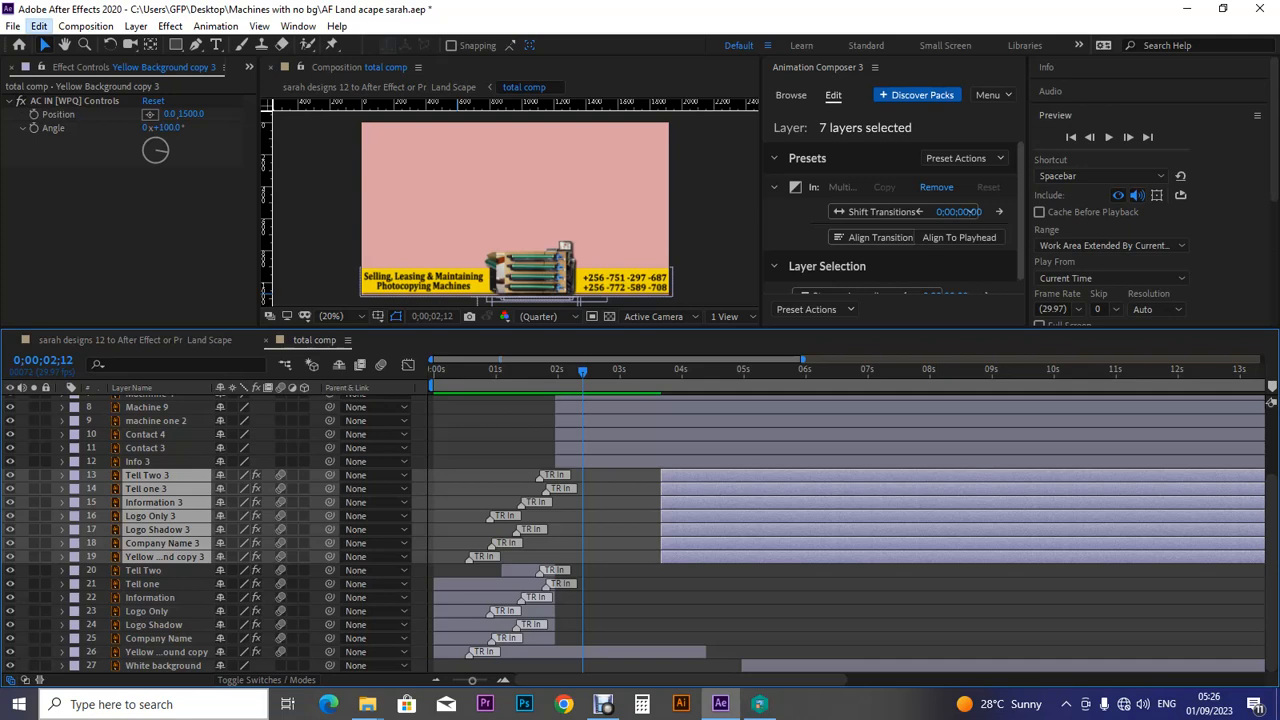
click(39, 26)
mouse_move(69, 79)
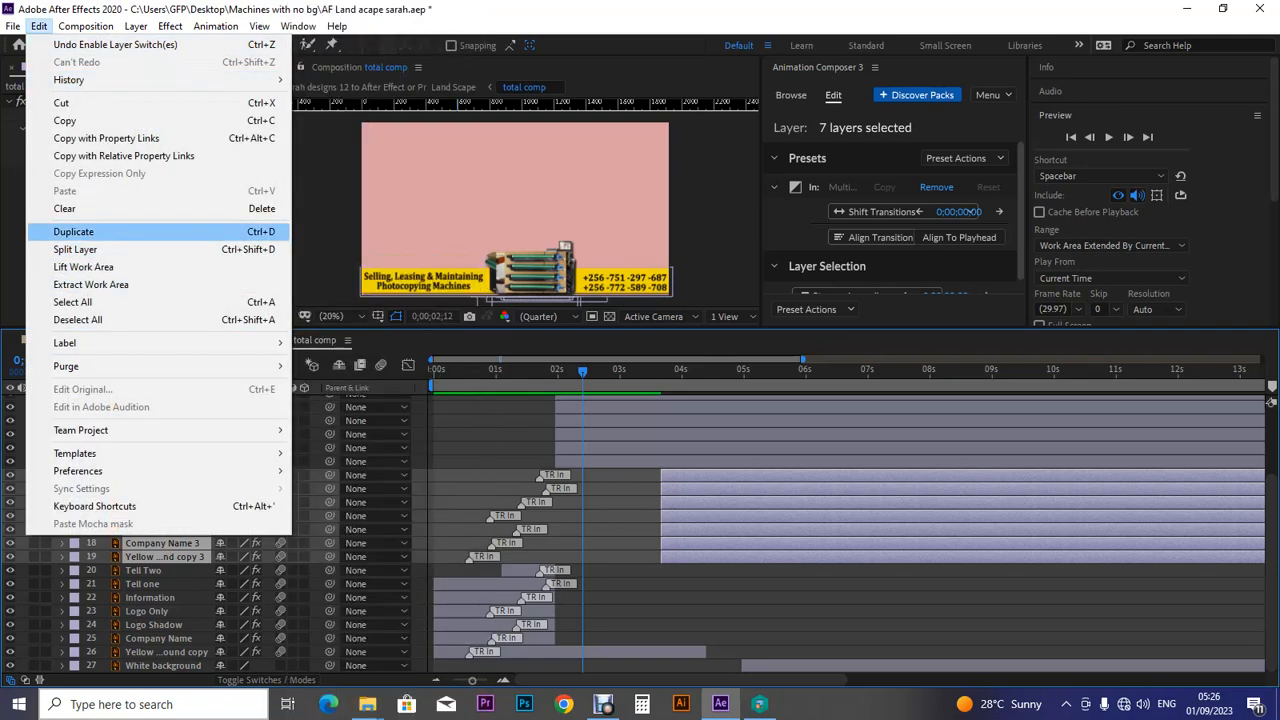
click(64, 208)
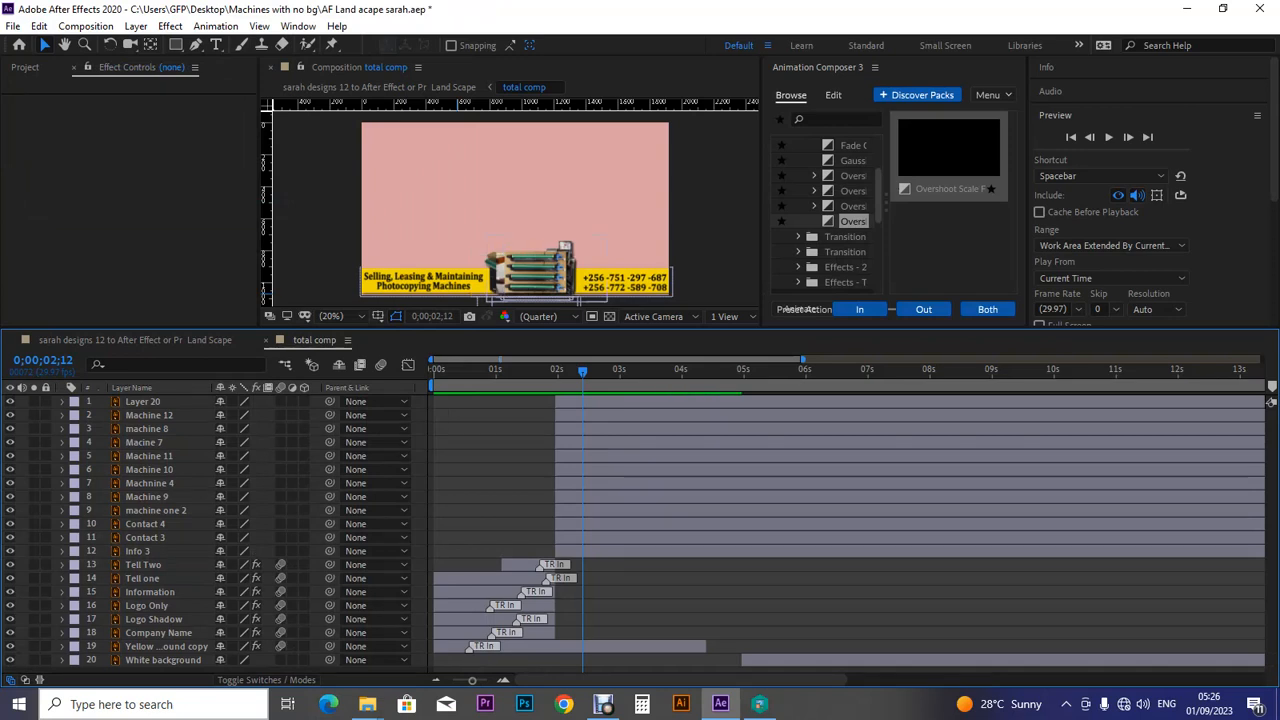
Move the start of the White background layer to about 10.6 seconds and the time indicator to 0;00;02;07.
click(163, 660)
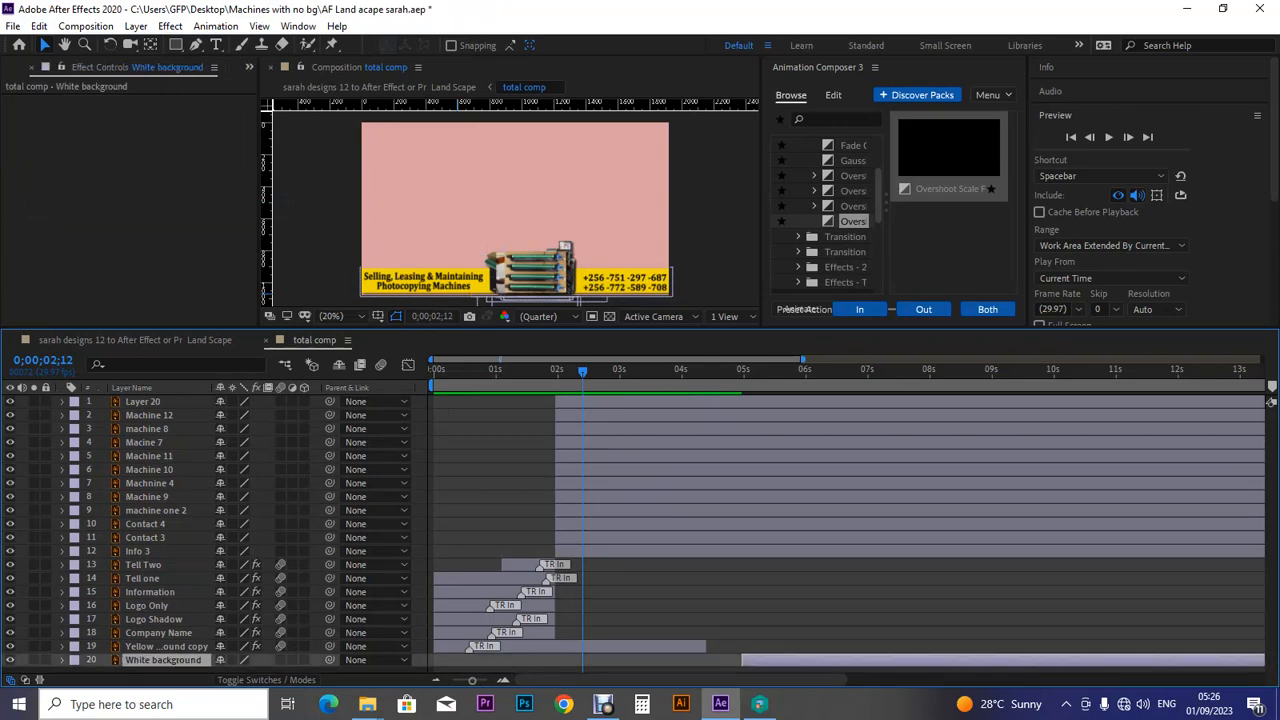
drag(743, 660, 1092, 660)
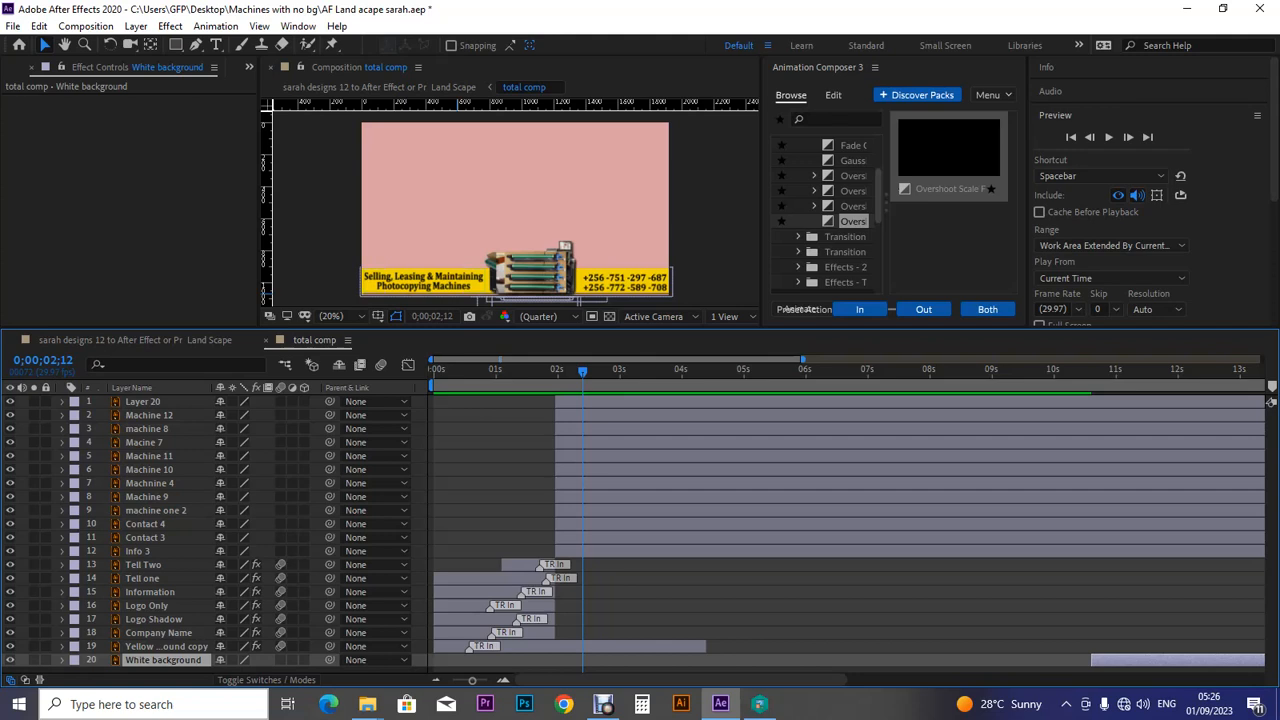
mouse_move(583, 372)
mouse_down()
mouse_move(469, 371)
mouse_move(572, 371)
mouse_up()
Hide and delete Layer 20 from the total comp timeline, and return to the Selection tool.
click(143, 402)
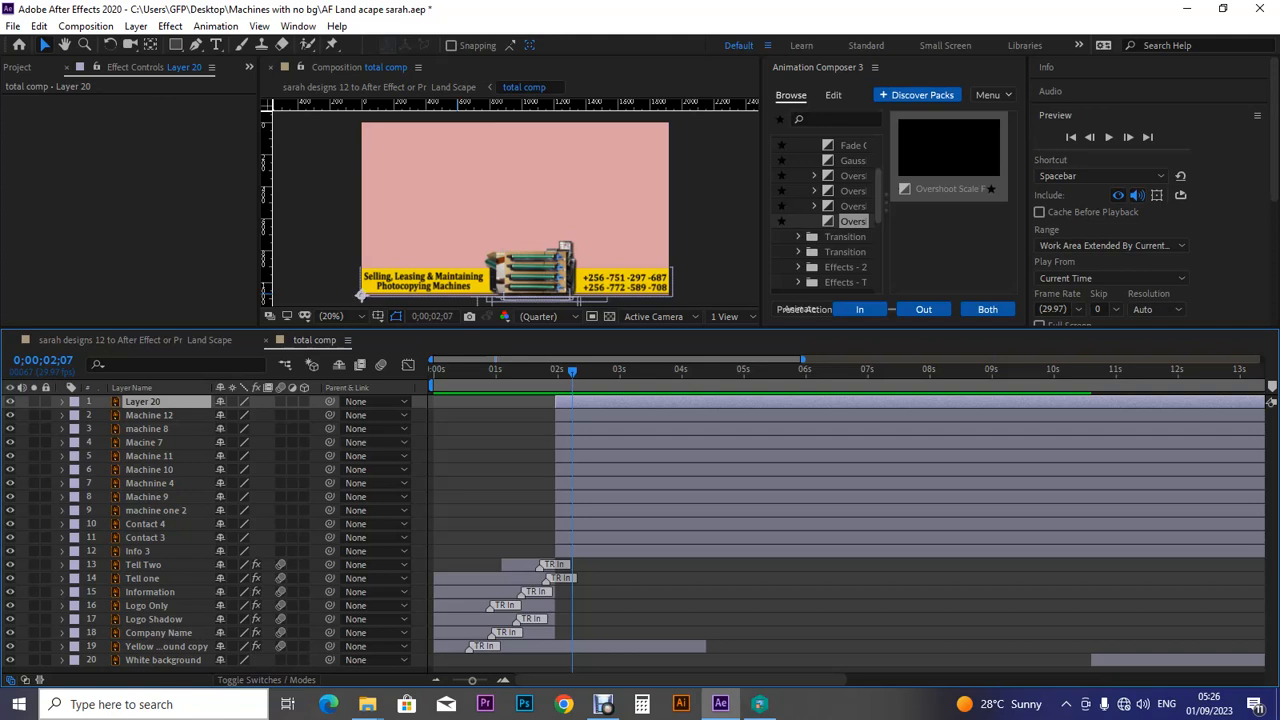
right_click(616, 402)
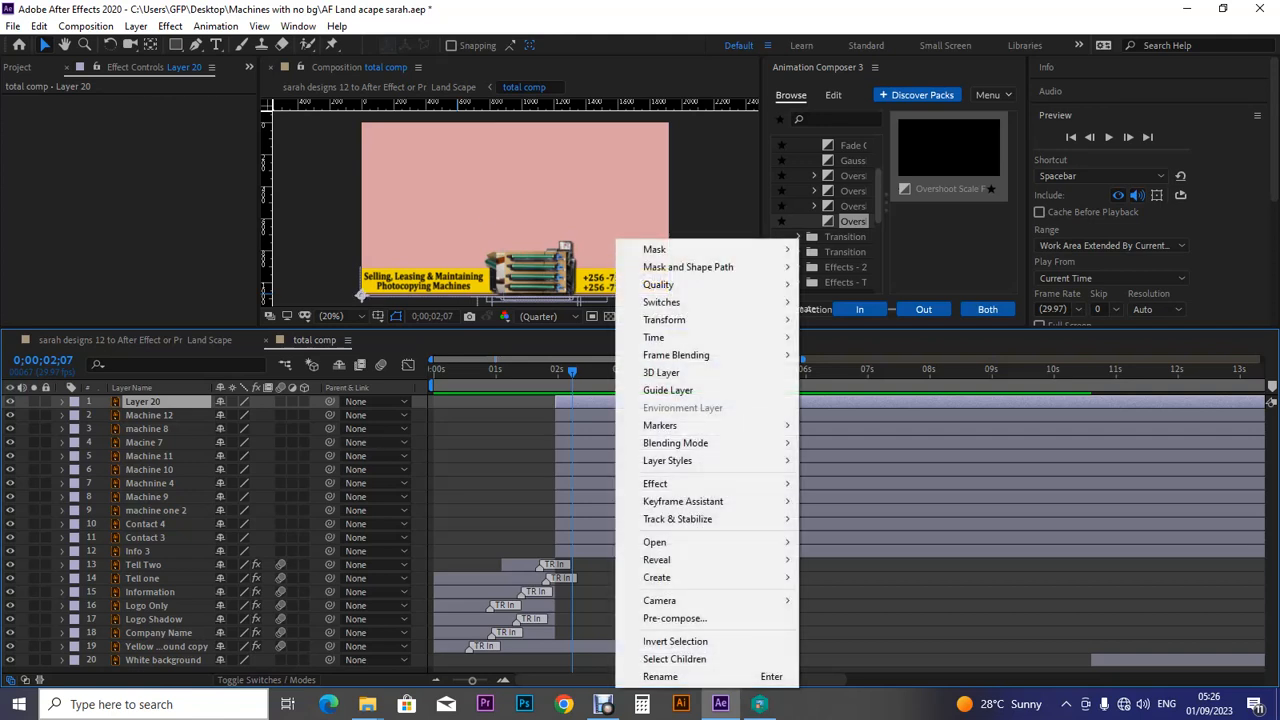
key(Escape)
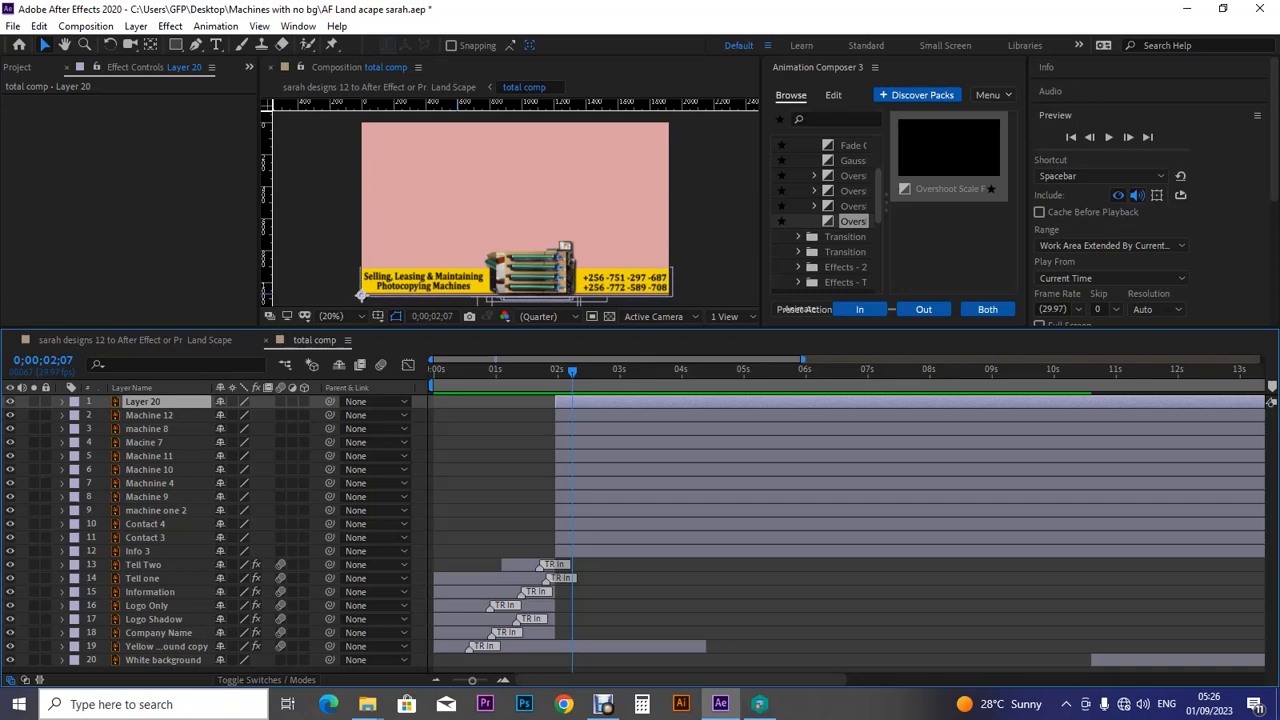
click(39, 26)
key(Escape)
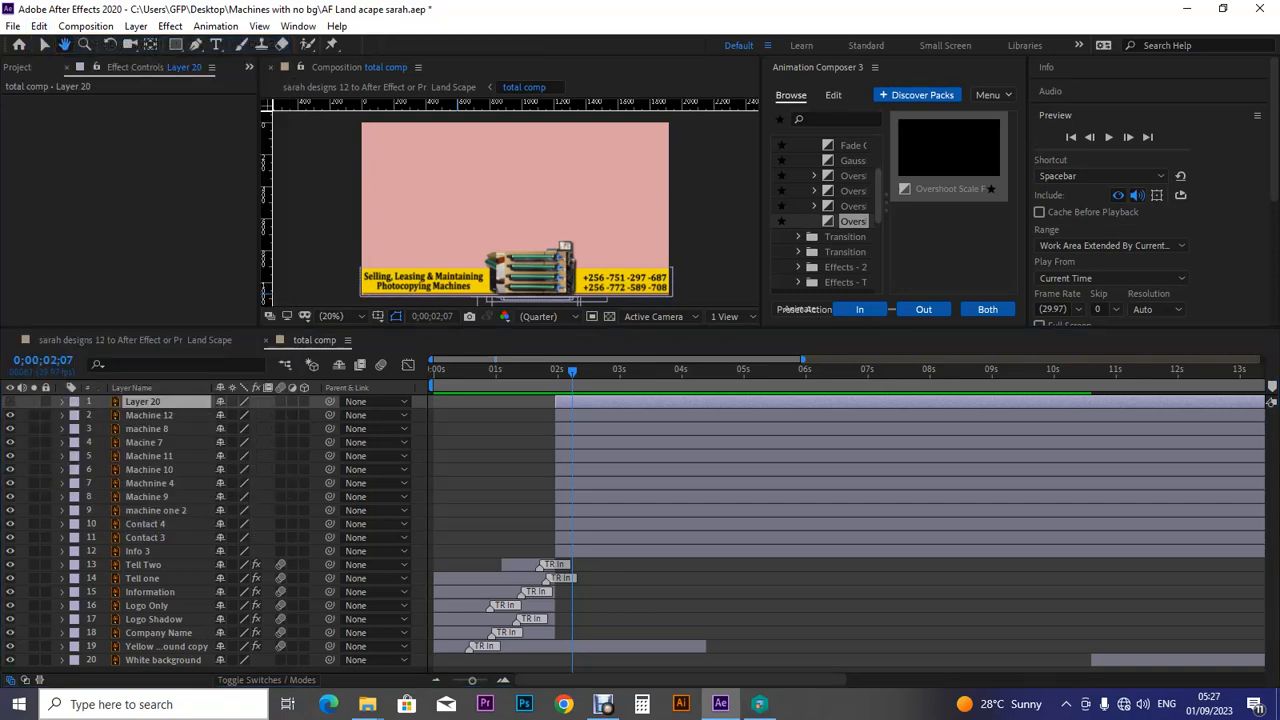
click(39, 26)
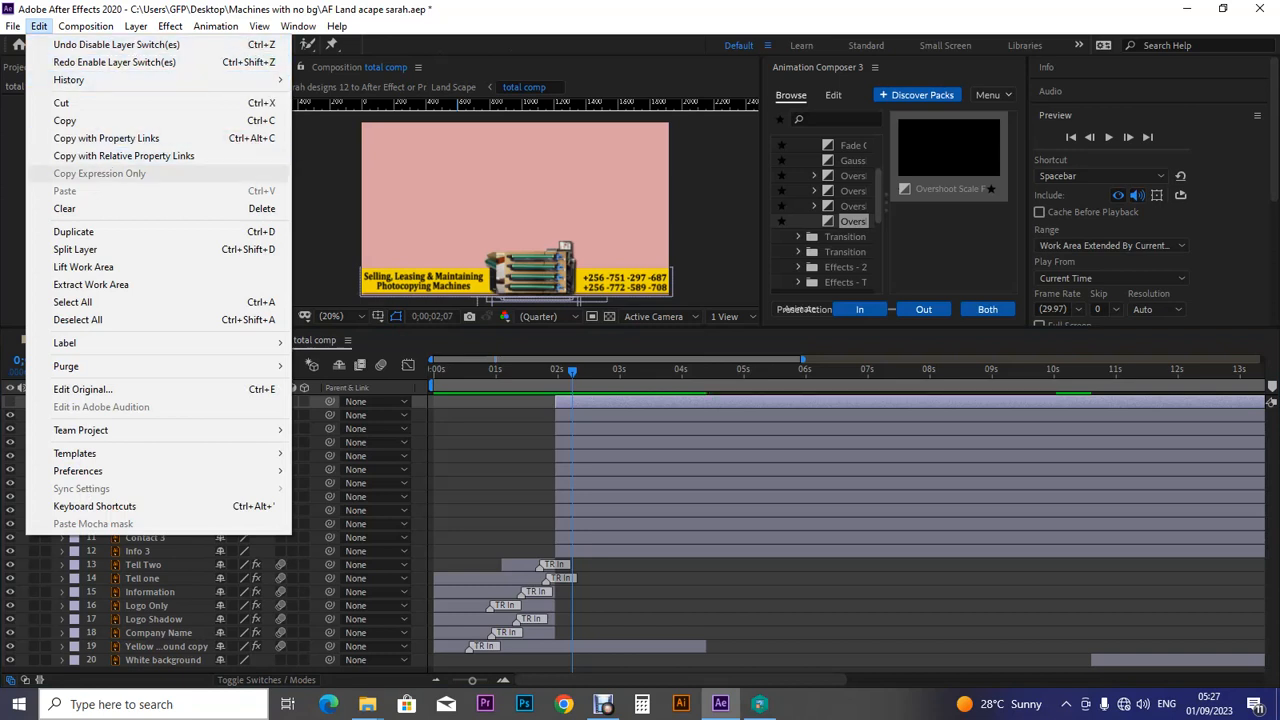
click(64, 208)
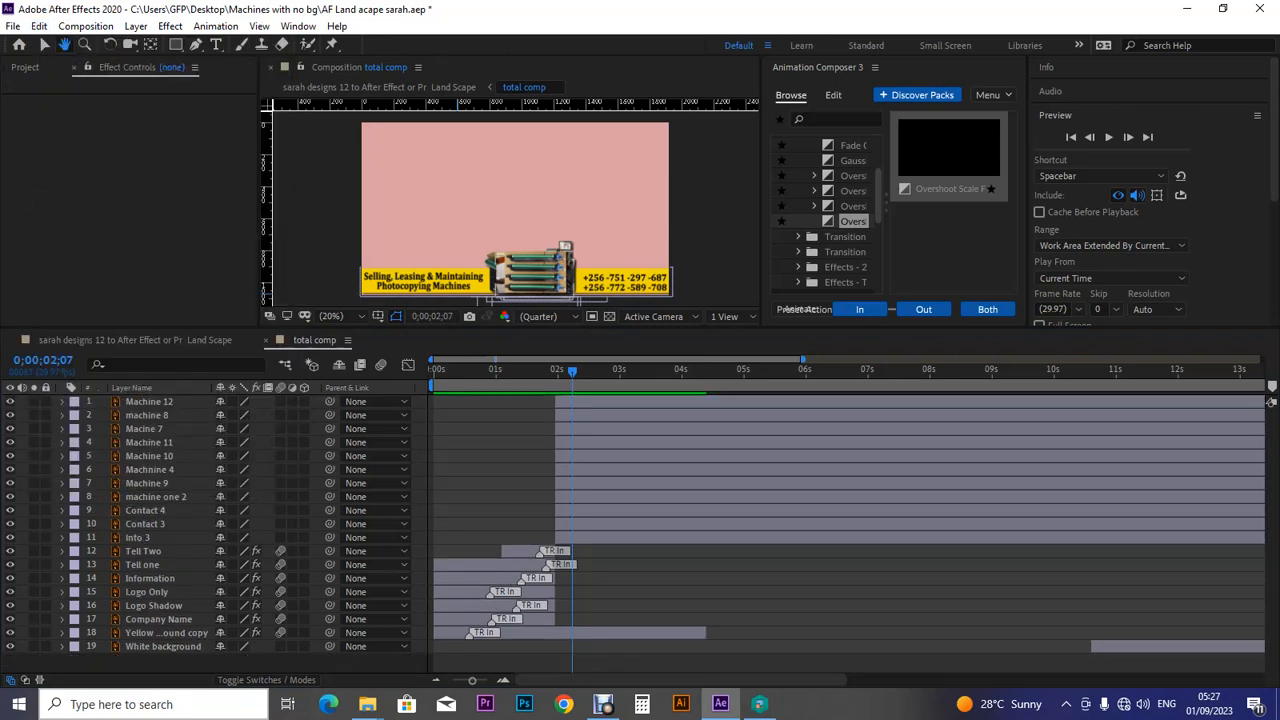
key(v)
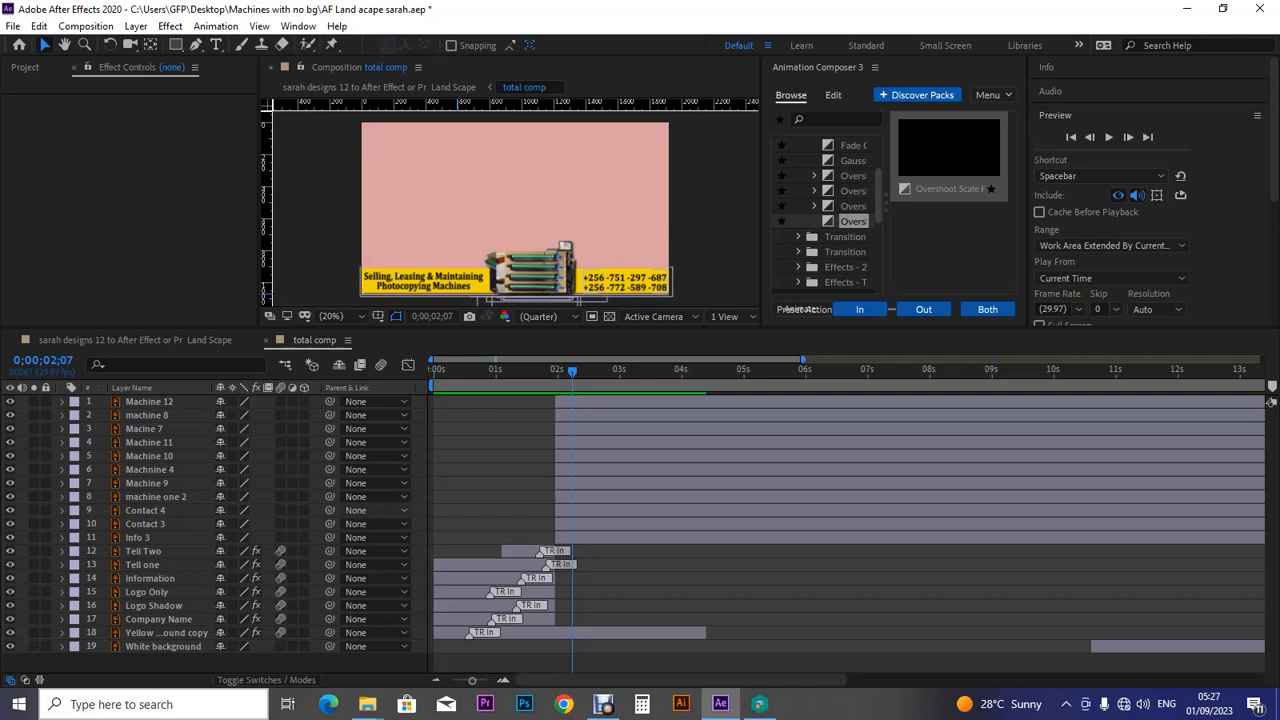
mouse_move(603, 704)
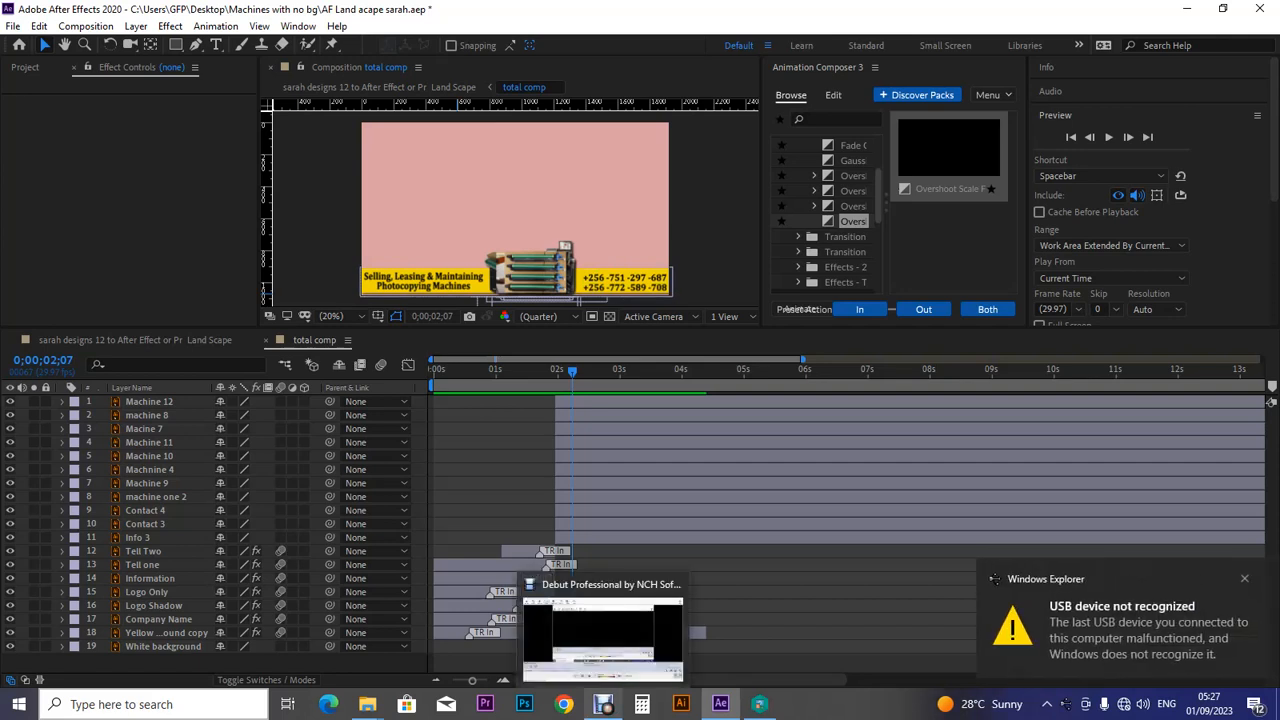
click(603, 635)
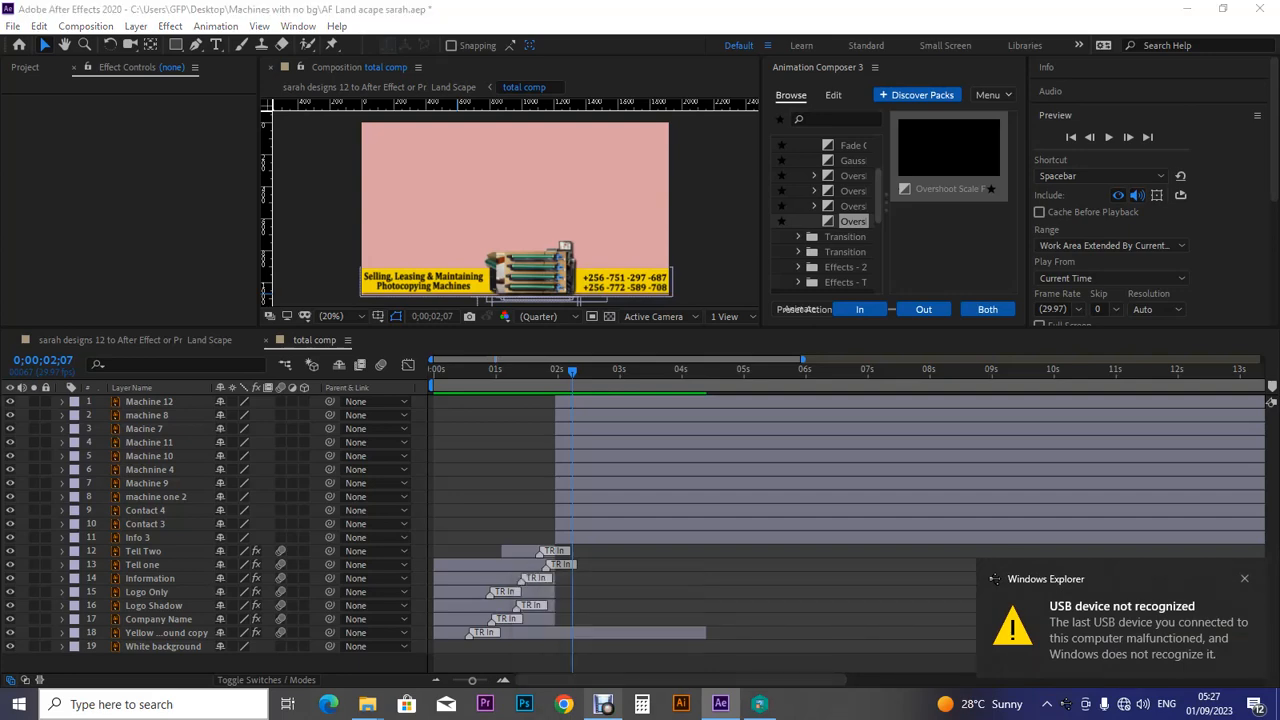